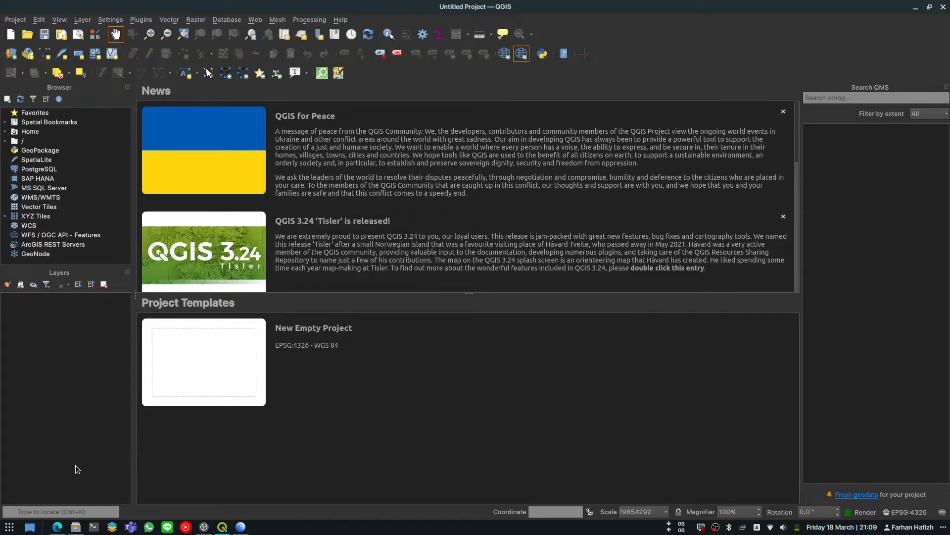
# Step: Switch to the Indonesia Geospatial Portal in the browser and show the download options for Peta Cetak Format jpeg/pdf
pyautogui.moveTo(77, 527)
pyautogui.click(916, 7)
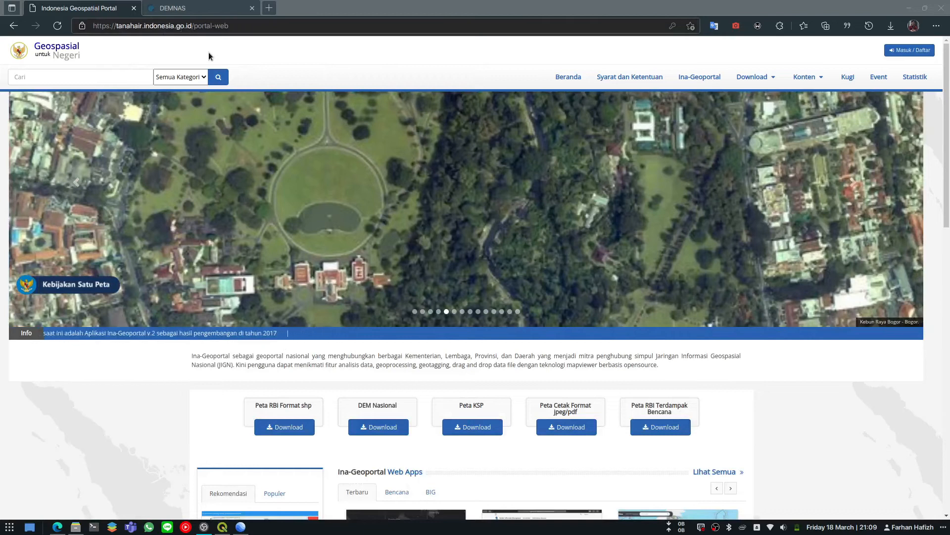
pyautogui.click(572, 425)
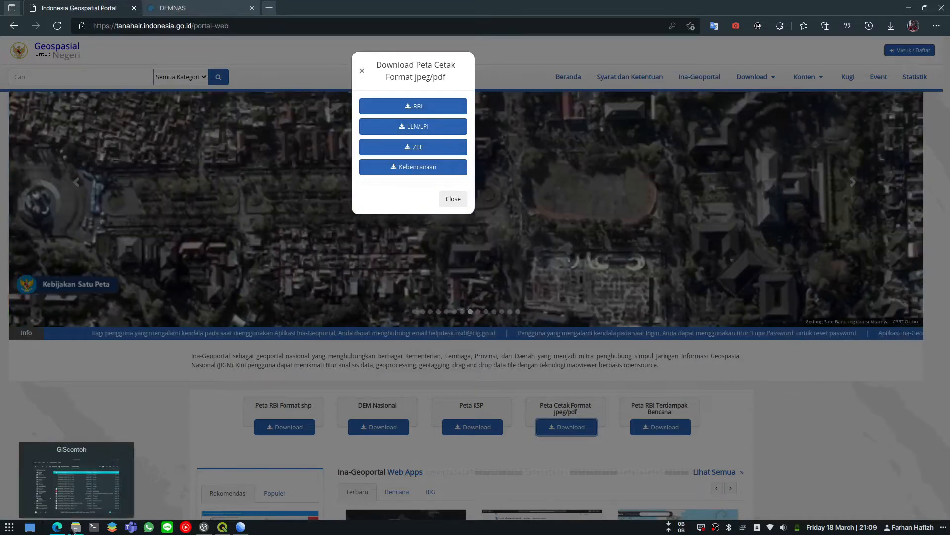
# Step: Open 1508-232.jpg from the GIScontoh folder in a maximised image viewer and examine the Kare topographic sheet up close
pyautogui.click(75, 527)
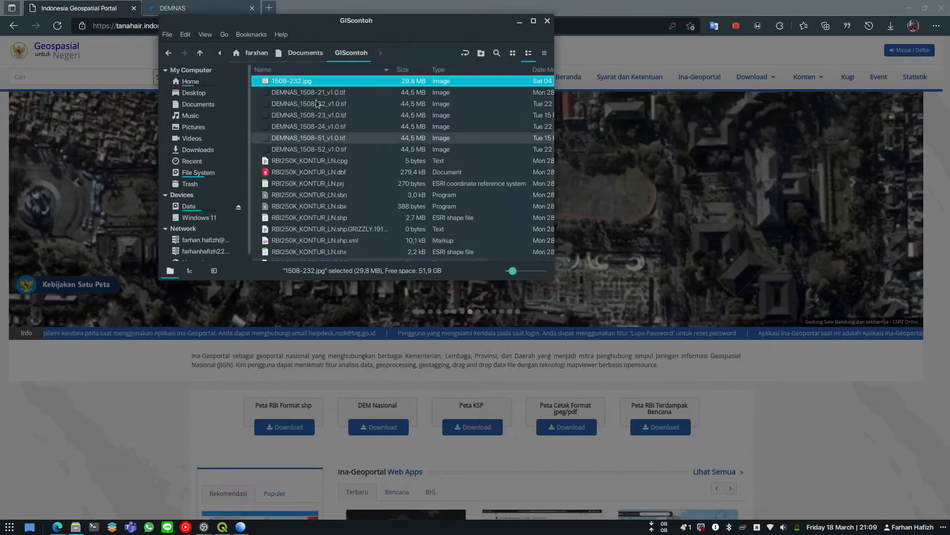
pyautogui.doubleClick(313, 84)
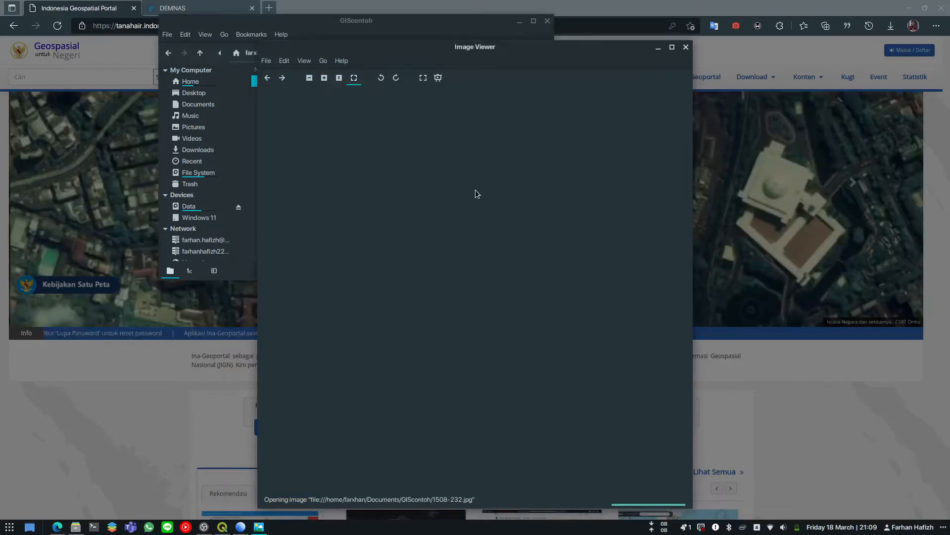
pyautogui.doubleClick(530, 43)
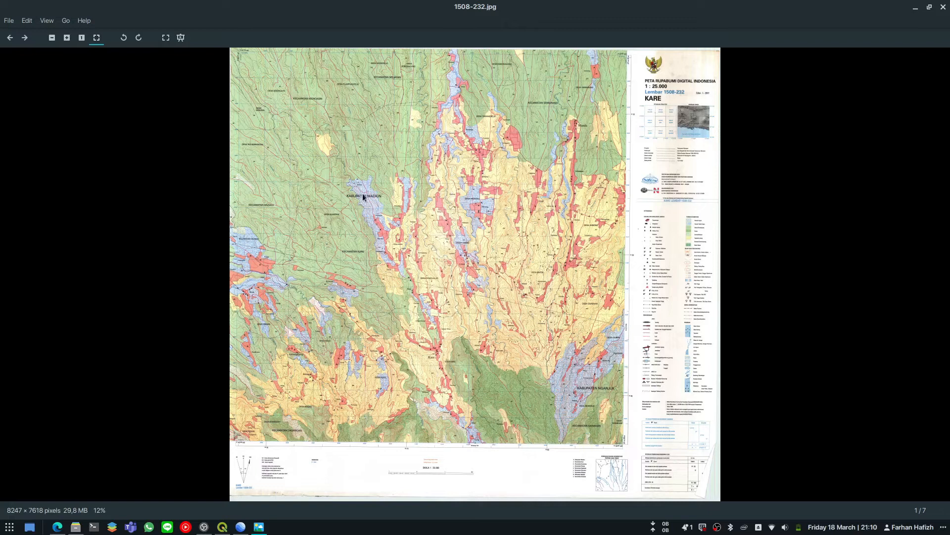
pyautogui.scroll(1, 376, 197)
pyautogui.scroll(1, 344, 199)
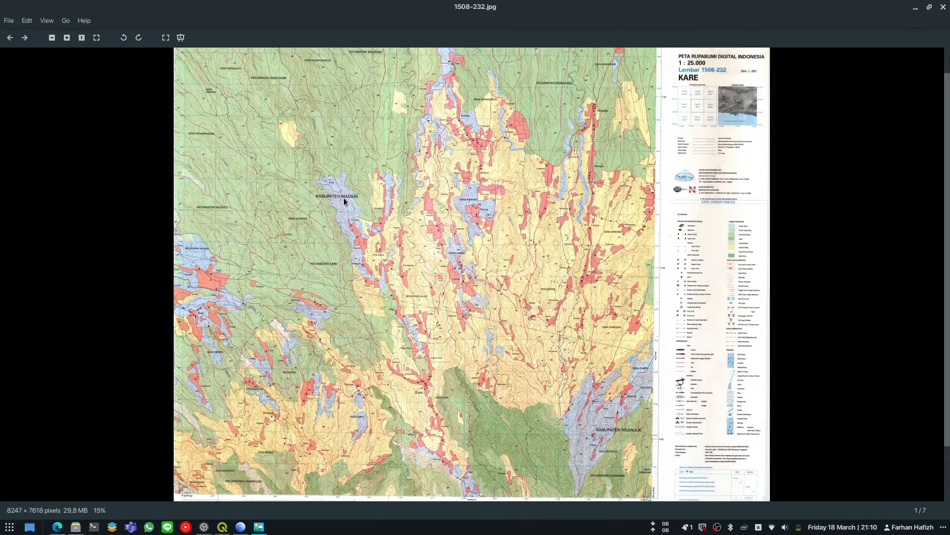
pyautogui.scroll(1, 344, 201)
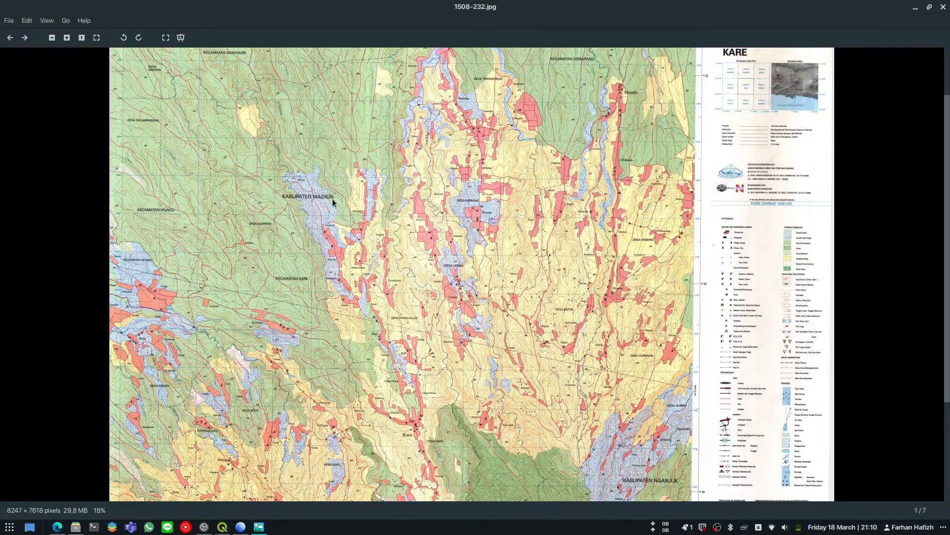
pyautogui.scroll(1, 333, 202)
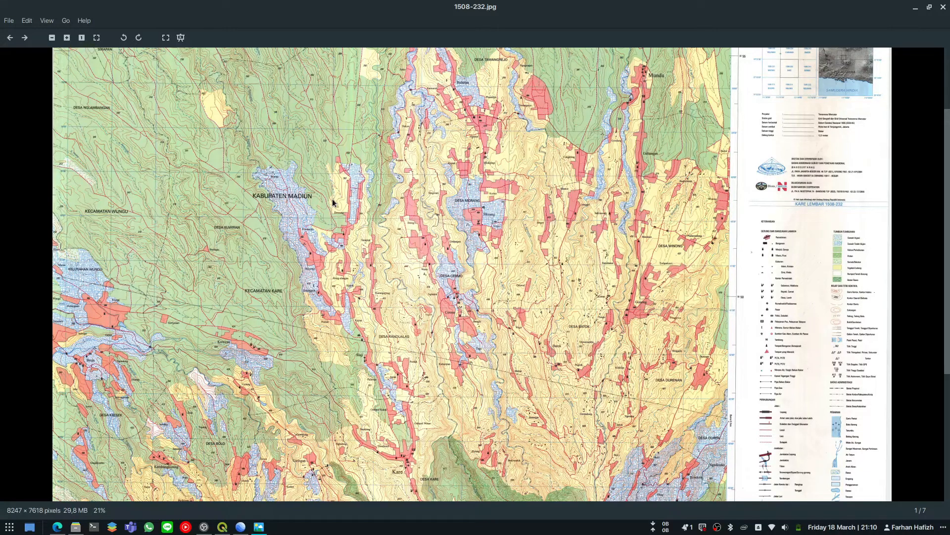
# Step: Switch to Google Earth Pro, maximise it and locate the area east of Madiun around Mundu and Desa Janget in East Java
pyautogui.click(241, 528)
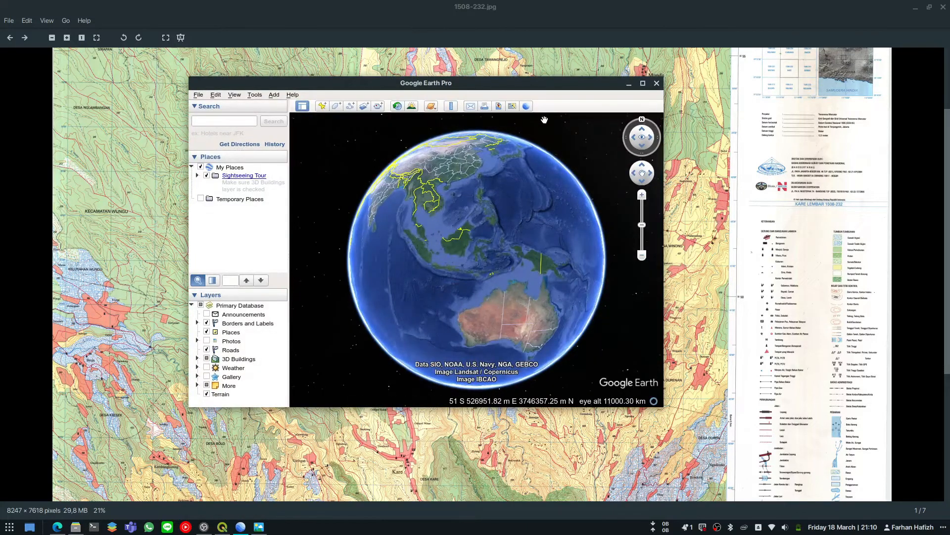
pyautogui.click(643, 83)
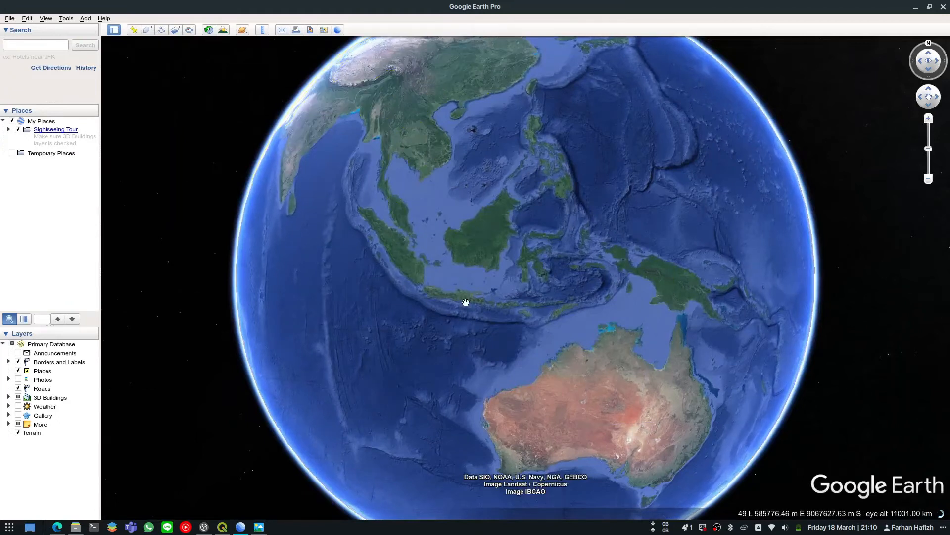
pyautogui.scroll(5, 466, 302)
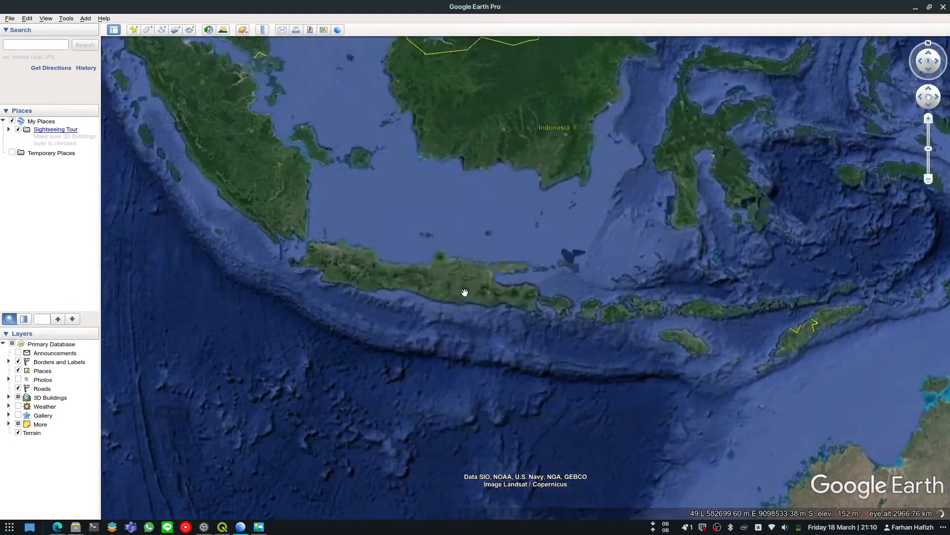
pyautogui.scroll(5, 465, 292)
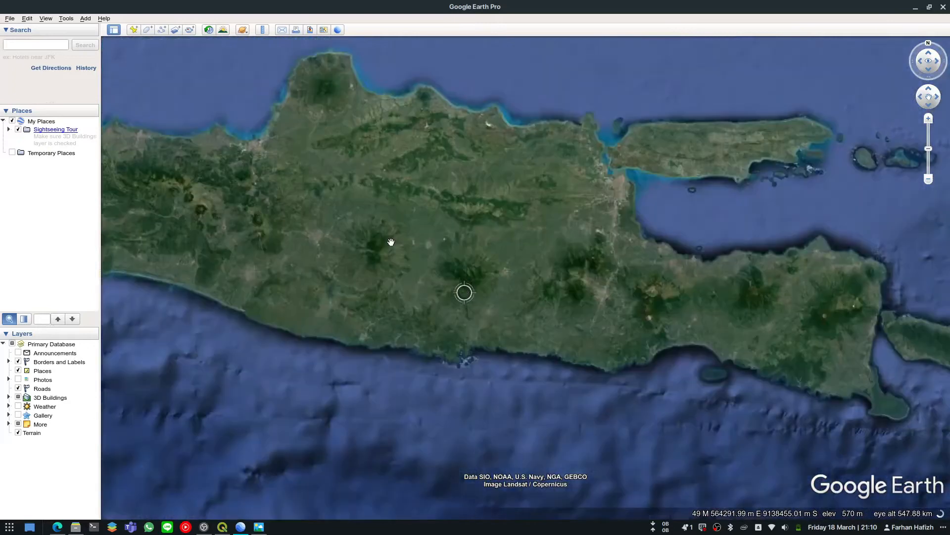
pyautogui.scroll(4, 392, 240)
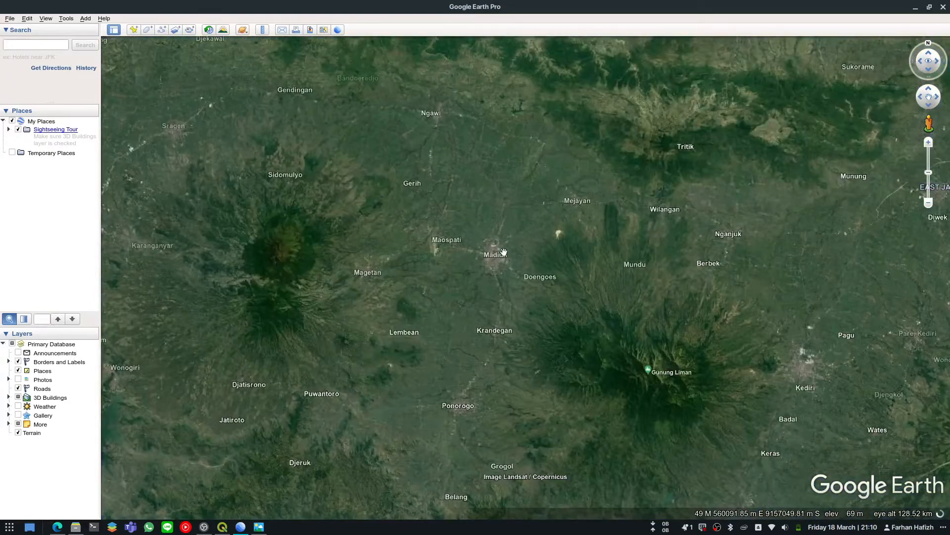
pyautogui.scroll(3, 504, 252)
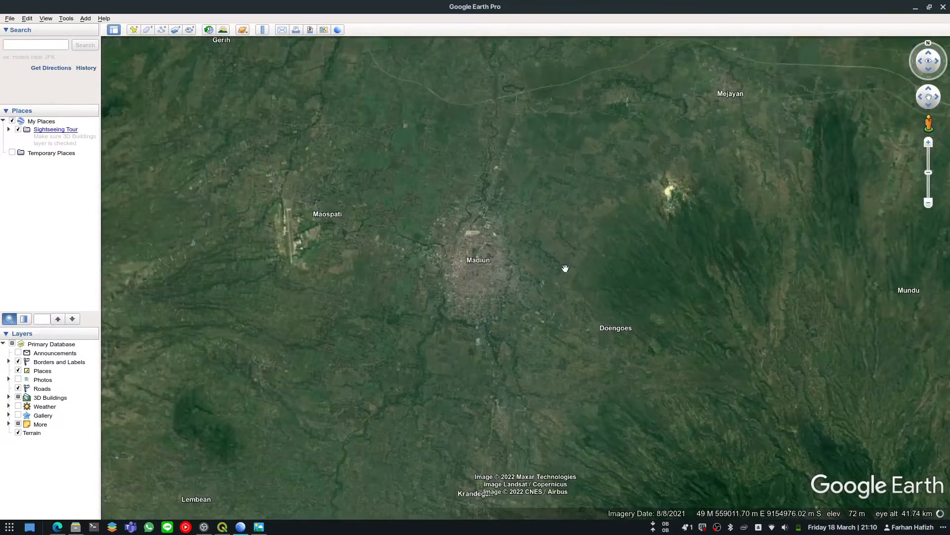
pyautogui.moveTo(565, 268); pyautogui.dragTo(490, 281)
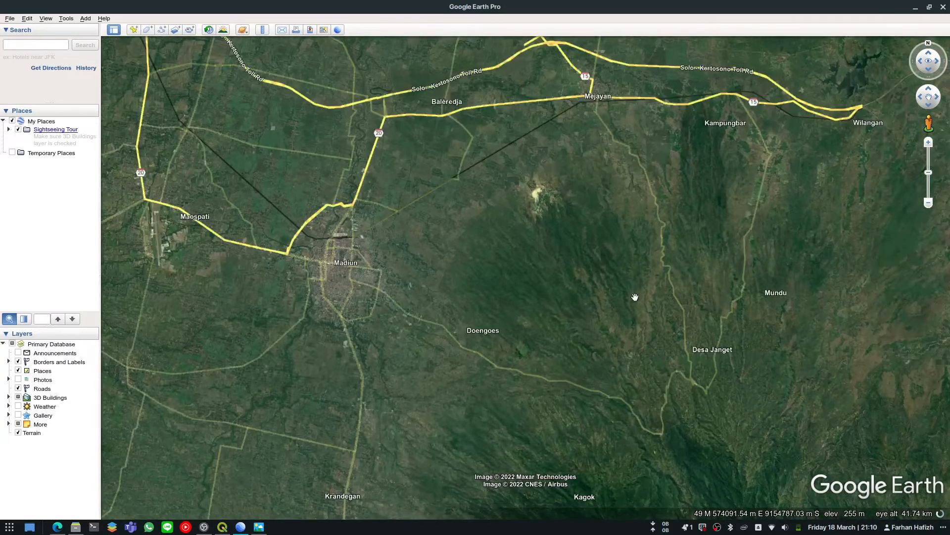
pyautogui.moveTo(635, 297); pyautogui.dragTo(596, 294)
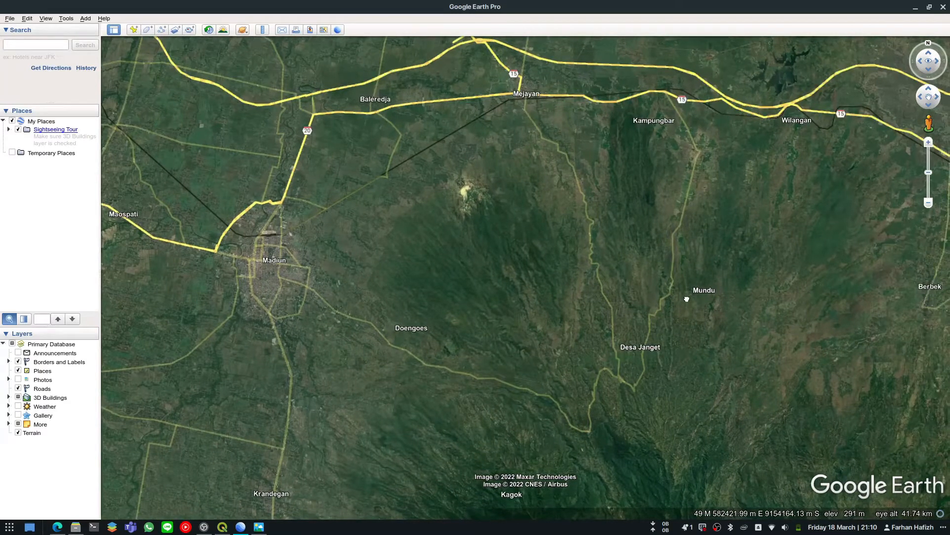
pyautogui.moveTo(686, 299); pyautogui.dragTo(674, 305)
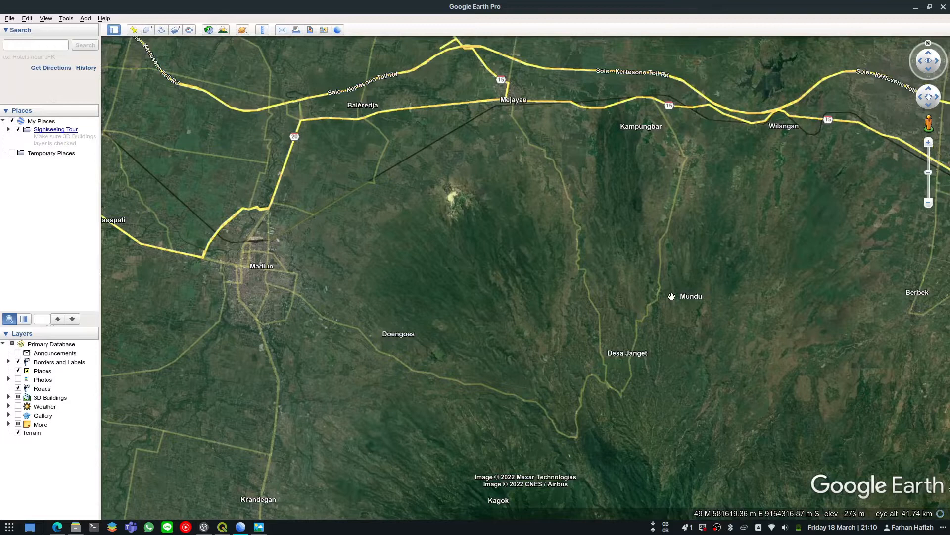
pyautogui.scroll(2, 671, 296)
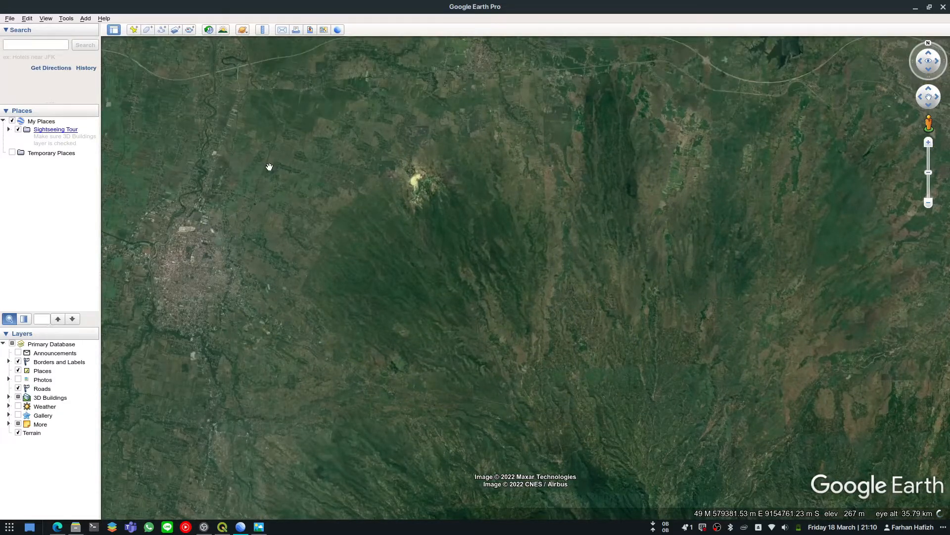
# Step: Set the Show Lat/Long format to Universal Transverse Mercator in the Google Earth options
pyautogui.click(72, 18)
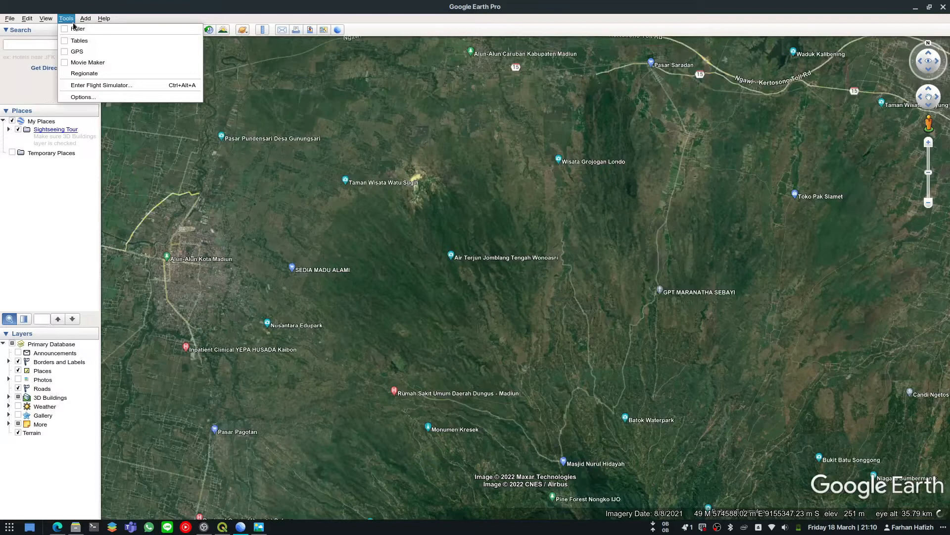
pyautogui.click(82, 97)
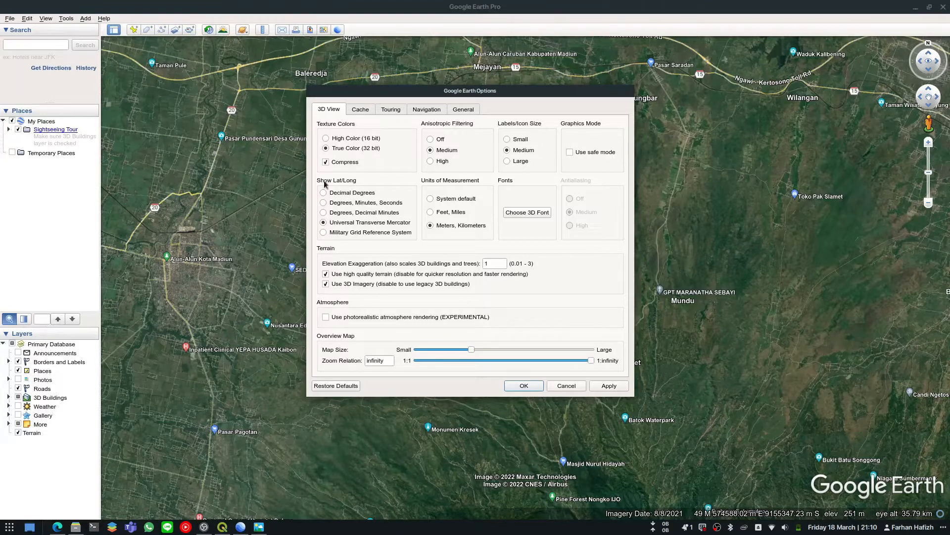
pyautogui.click(337, 203)
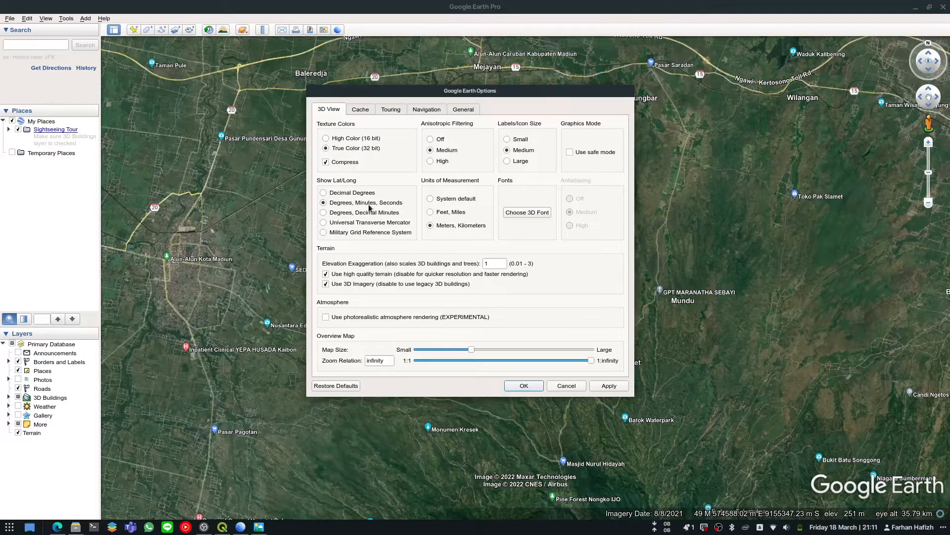
pyautogui.click(344, 224)
pyautogui.click(524, 386)
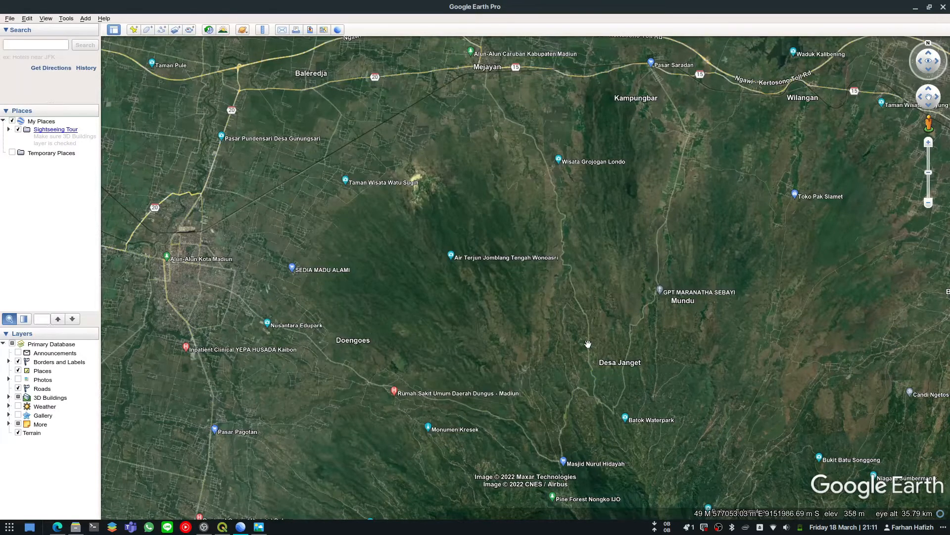
# Step: Examine the UTM zone and coordinates of the terrain between Madiun and Mundu
pyautogui.scroll(2, 588, 343)
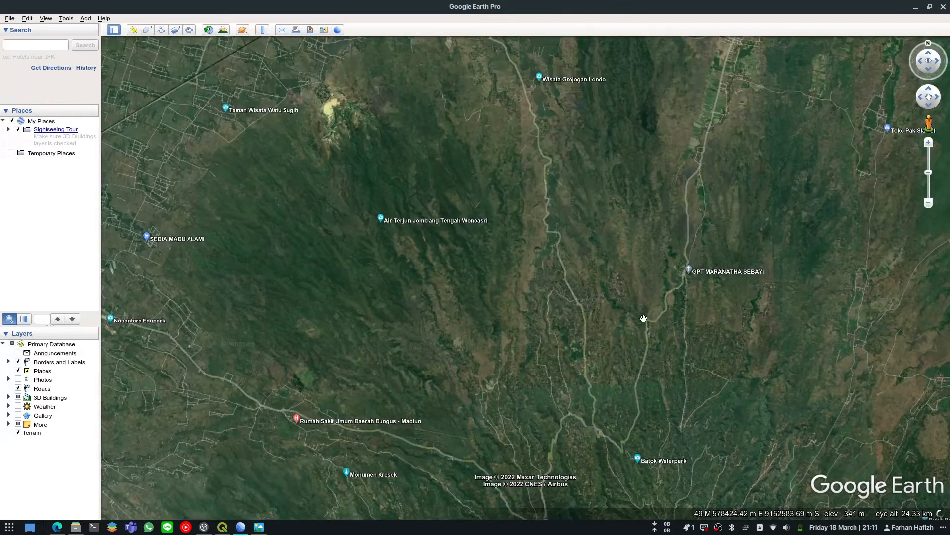
pyautogui.scroll(-2, 644, 318)
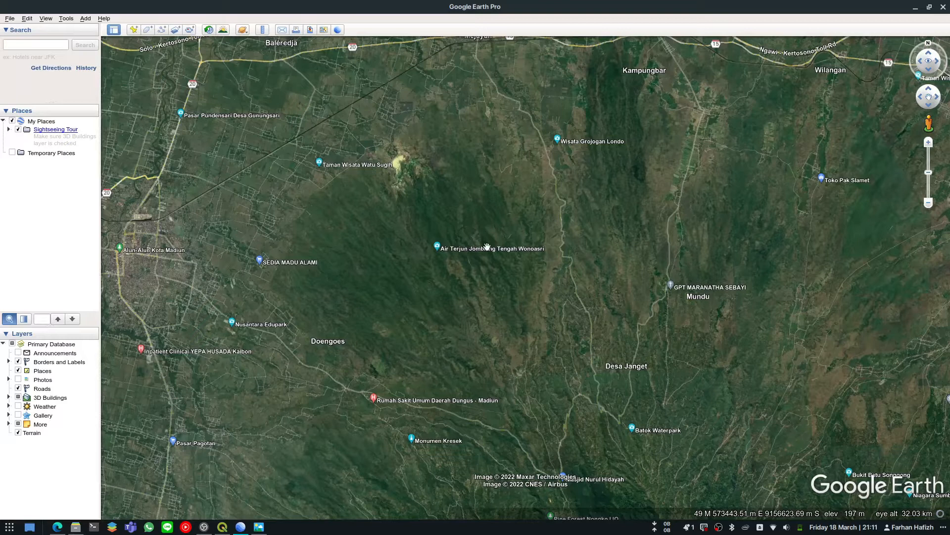
pyautogui.scroll(2, 536, 264)
pyautogui.scroll(3, 536, 265)
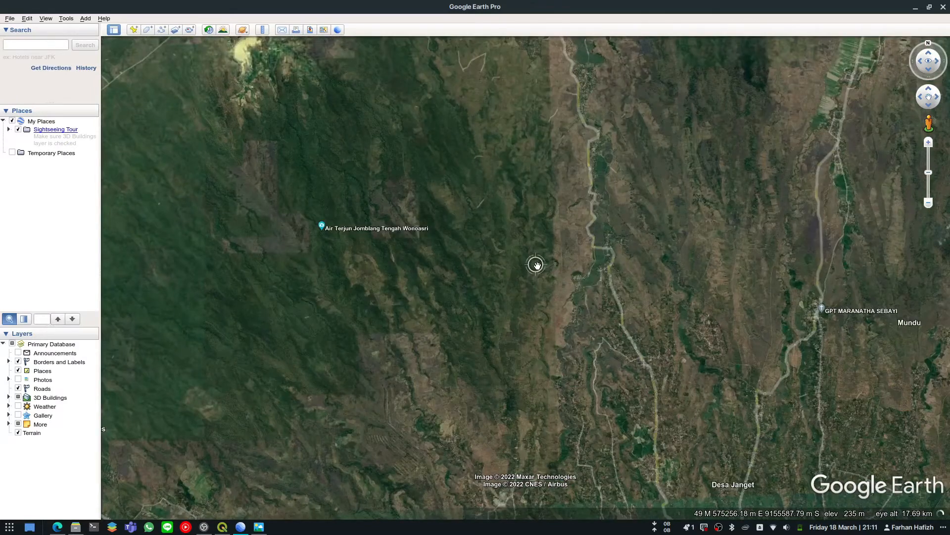
# Step: Locate Manado in northern Sulawesi, examine its UTM zone and coordinates, and return to an overview of Sulawesi
pyautogui.scroll(-5, 537, 265)
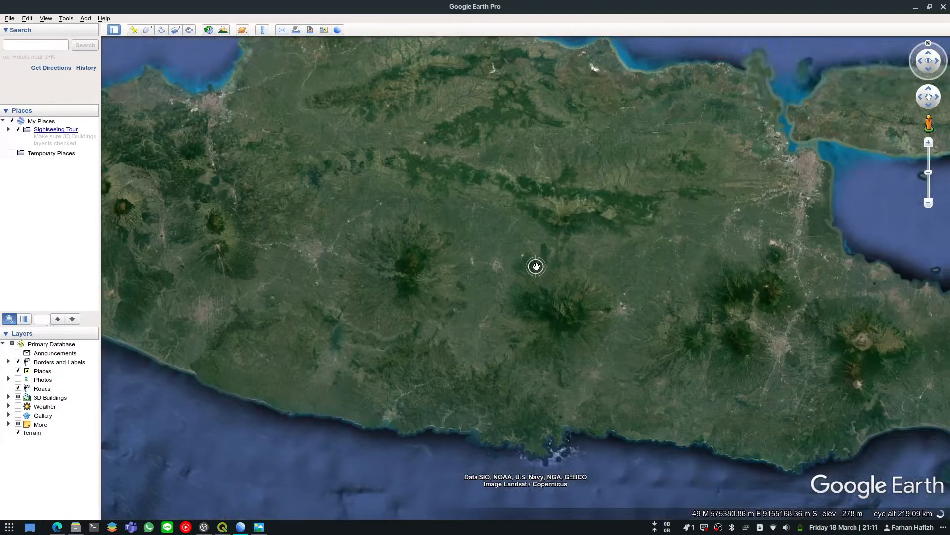
pyautogui.scroll(-3, 536, 266)
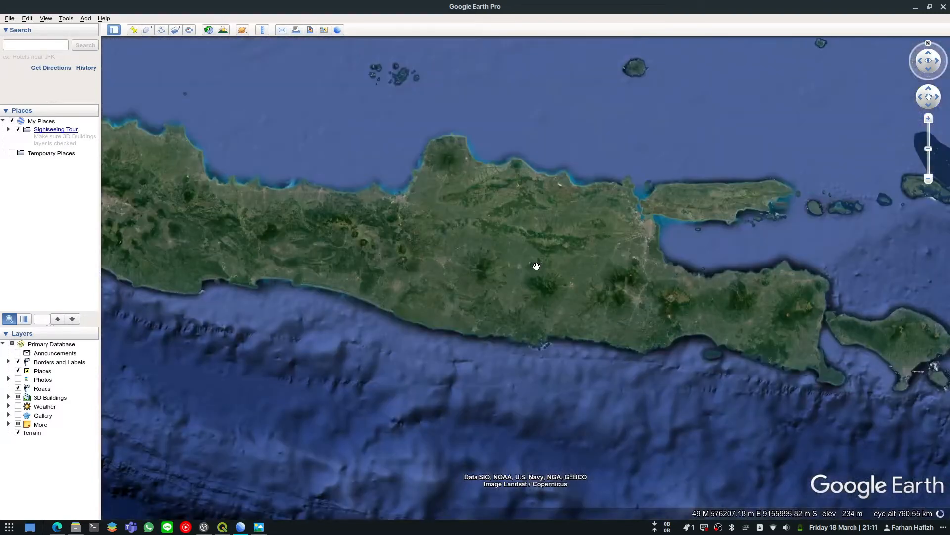
pyautogui.scroll(-3, 458, 350)
pyautogui.moveTo(458, 349); pyautogui.dragTo(365, 401)
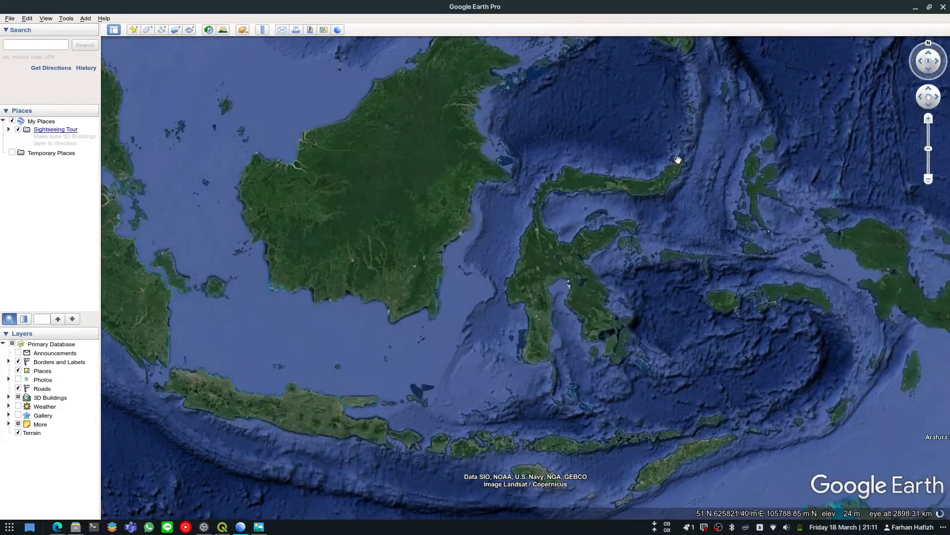
pyautogui.scroll(5, 678, 160)
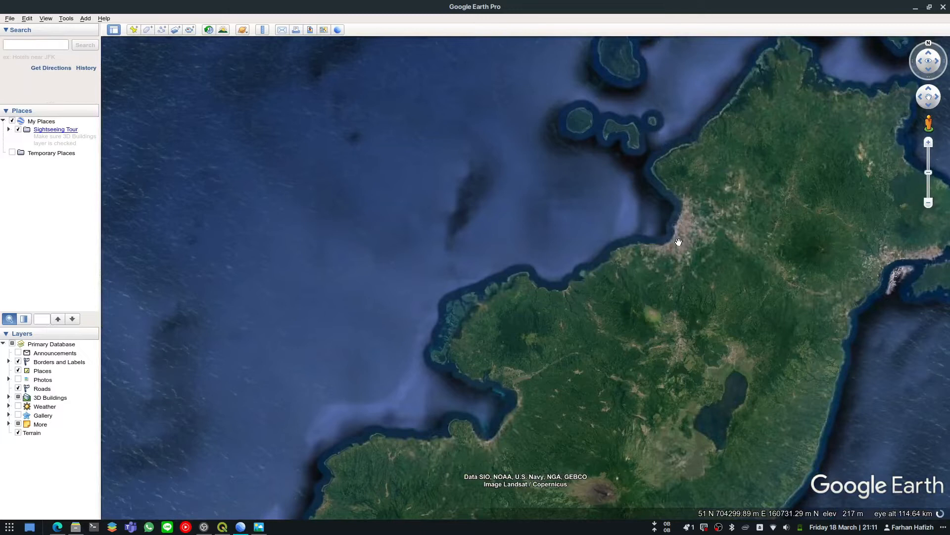
pyautogui.scroll(3, 679, 242)
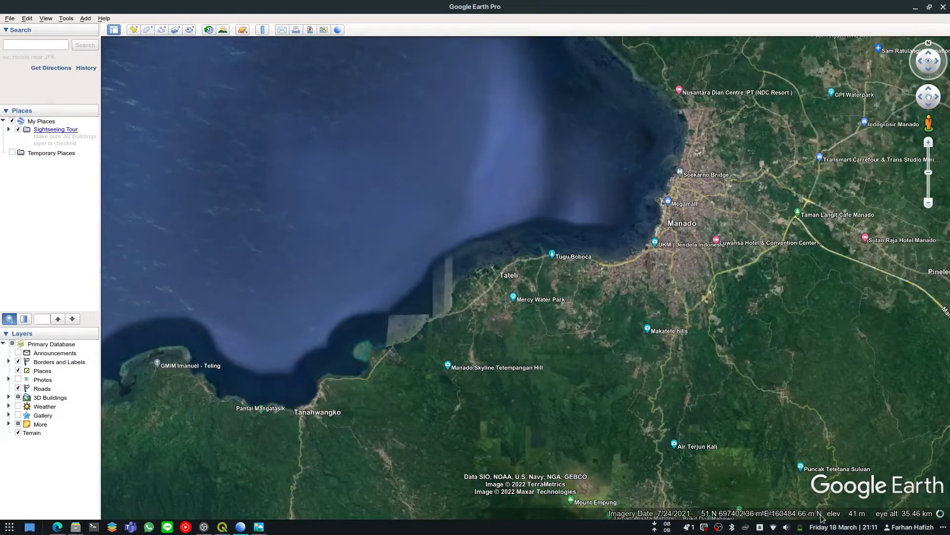
pyautogui.scroll(-3, 713, 182)
pyautogui.scroll(-5, 713, 182)
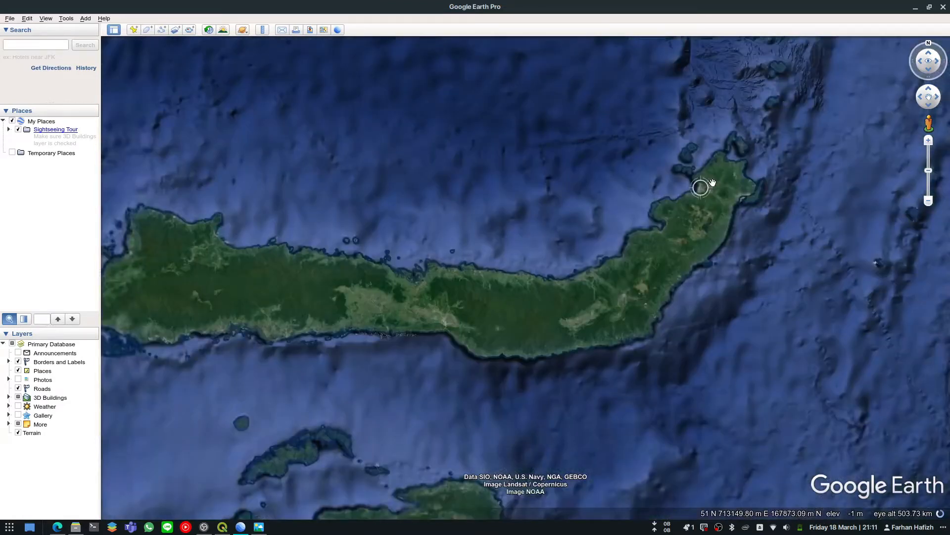
pyautogui.scroll(-3, 712, 183)
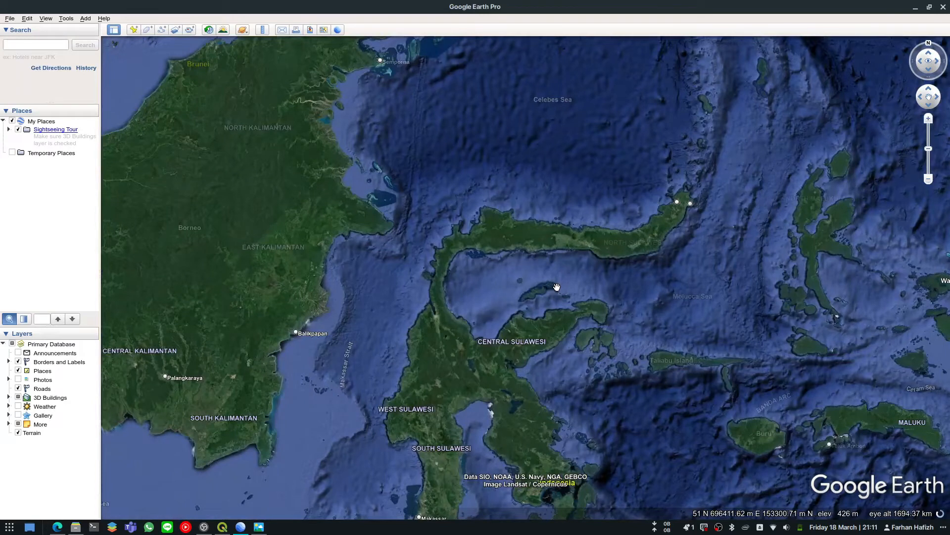
pyautogui.moveTo(557, 287); pyautogui.dragTo(667, 283)
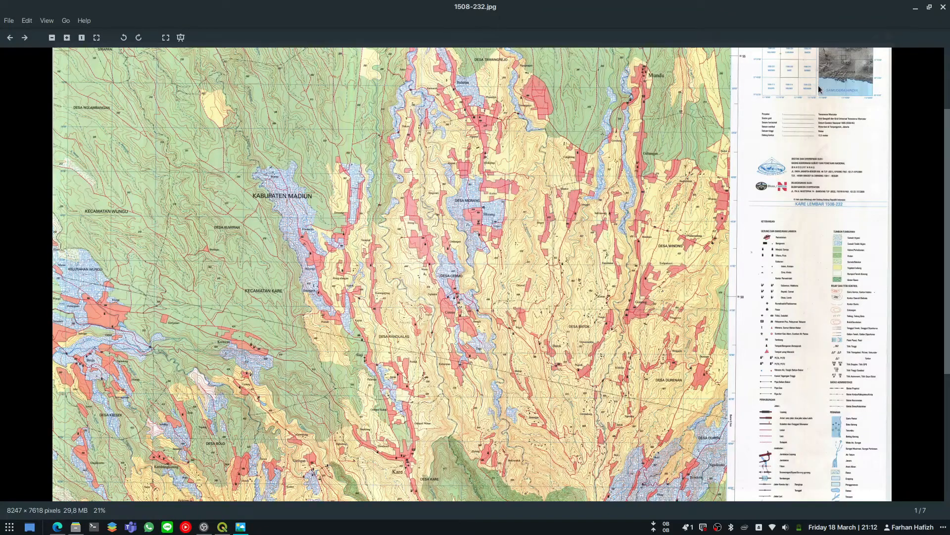
# Step: Close the 1508-232.jpg map image and bring up the DEMNAS page in the browser
pyautogui.click(943, 7)
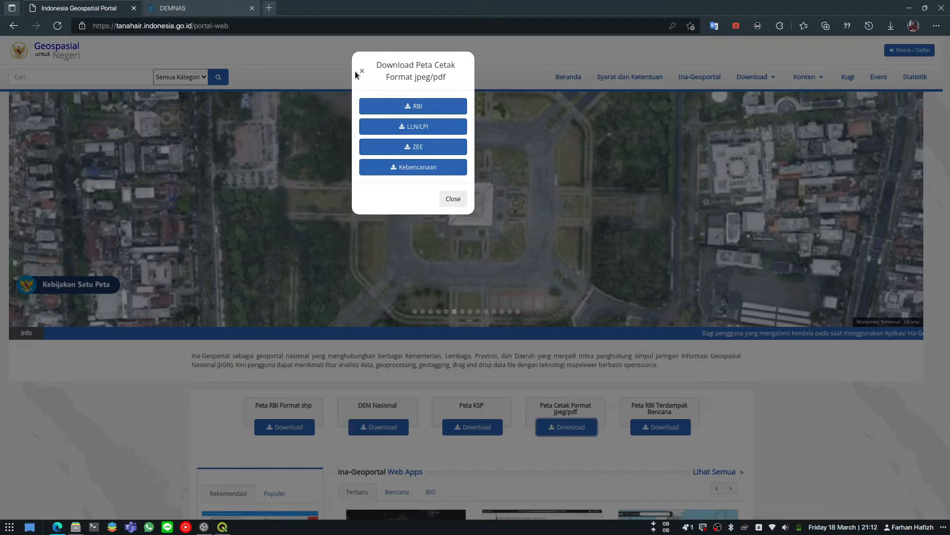
pyautogui.click(193, 8)
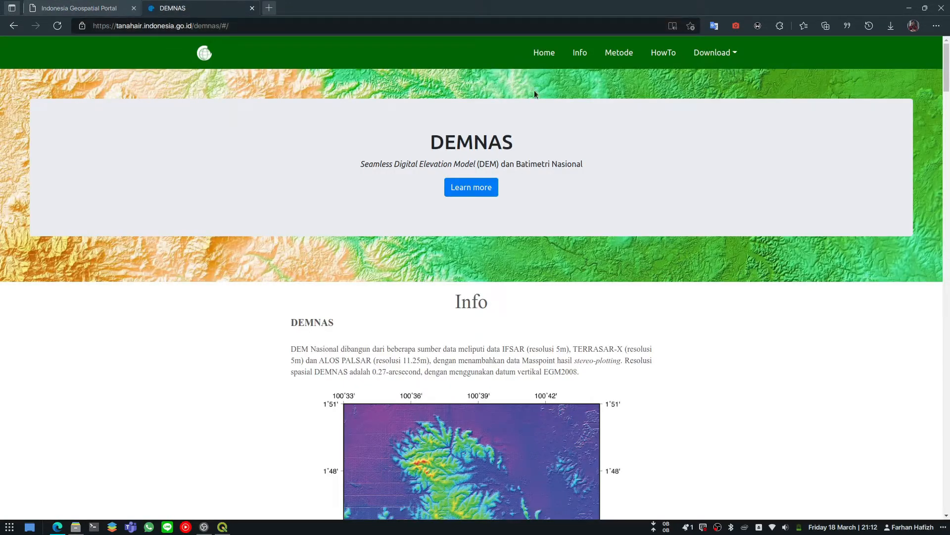
# Step: Open the DEMNAS download page and log in to Inageoportal with the saved account credentials
pyautogui.click(713, 53)
pyautogui.click(704, 76)
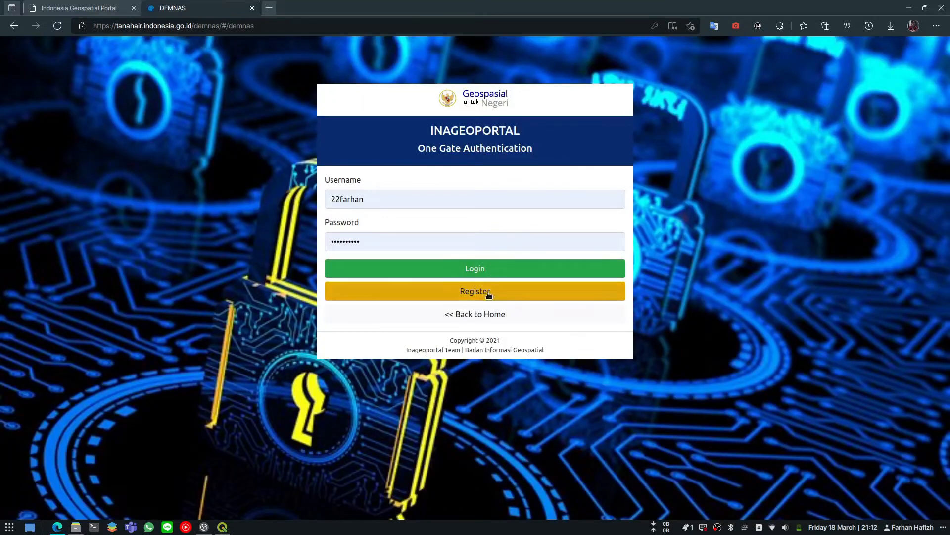
pyautogui.click(473, 272)
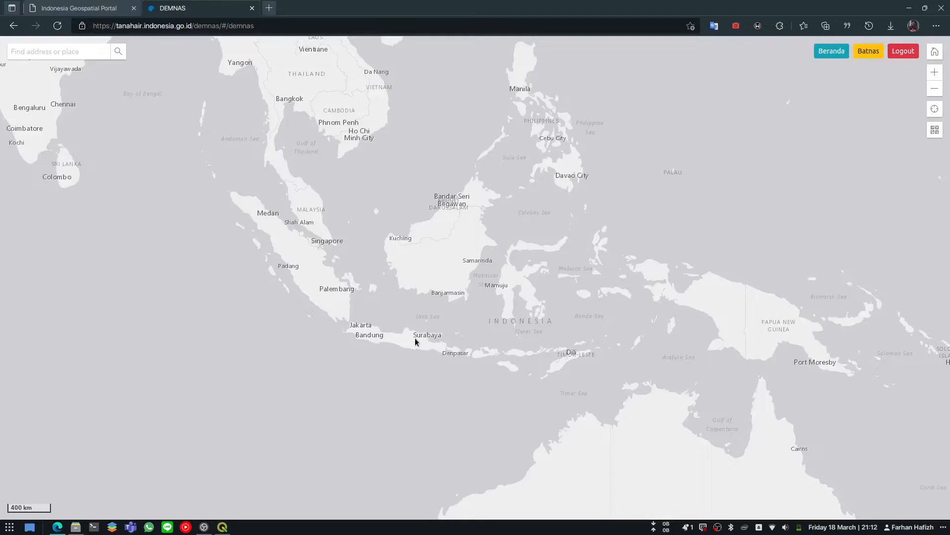
# Step: Examine the study area around Madiun, Nganjuk and Kediri in East Java on the DEMNAS map
pyautogui.scroll(2, 416, 341)
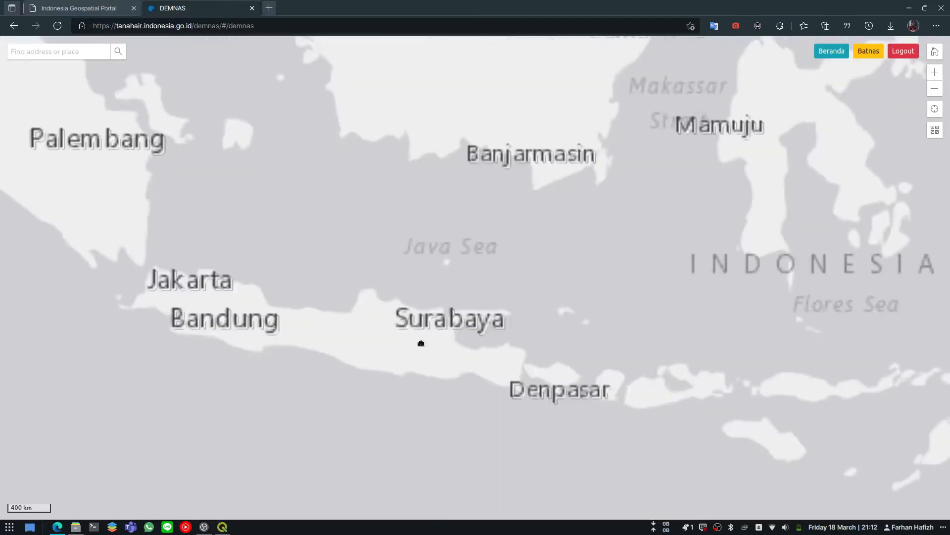
pyautogui.scroll(1, 403, 346)
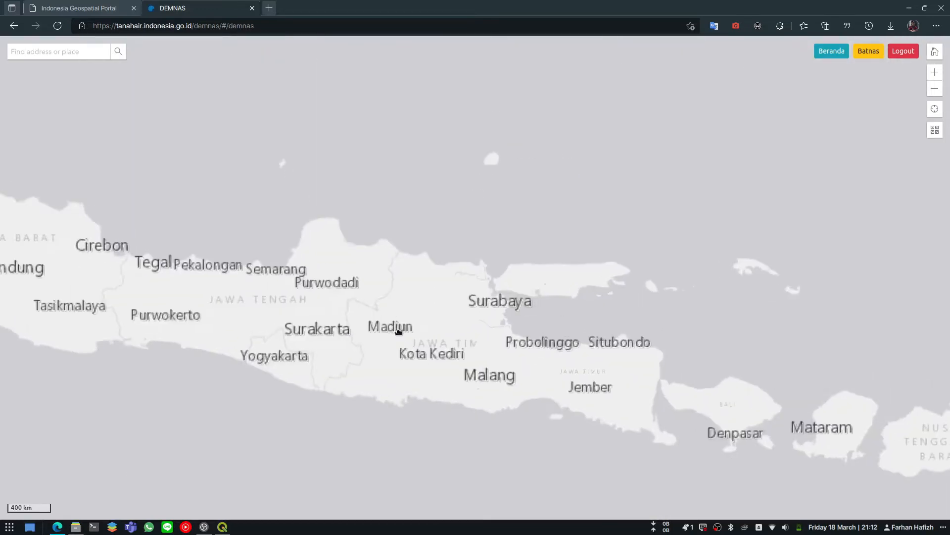
pyautogui.scroll(1, 398, 331)
pyautogui.scroll(1, 386, 330)
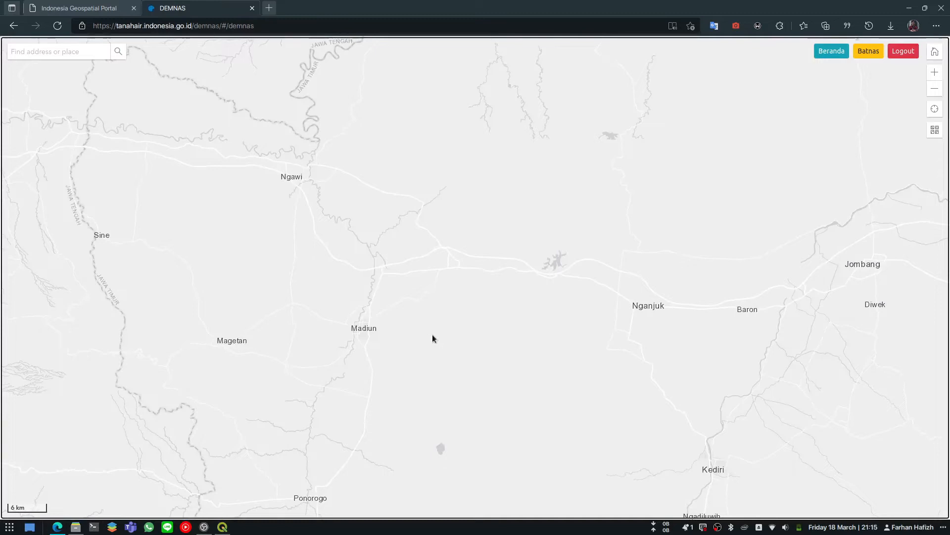
pyautogui.moveTo(438, 331); pyautogui.dragTo(369, 240)
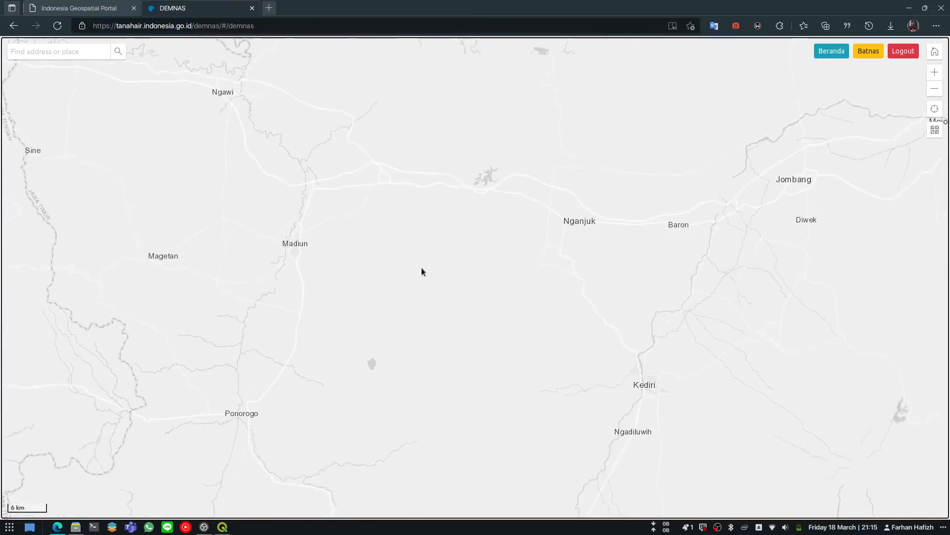
pyautogui.scroll(-2, 417, 254)
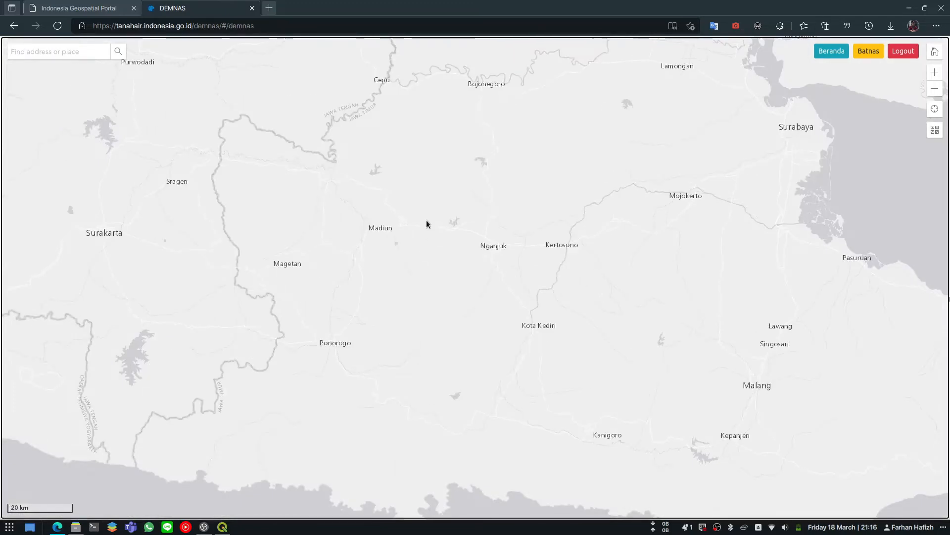
pyautogui.scroll(2, 427, 233)
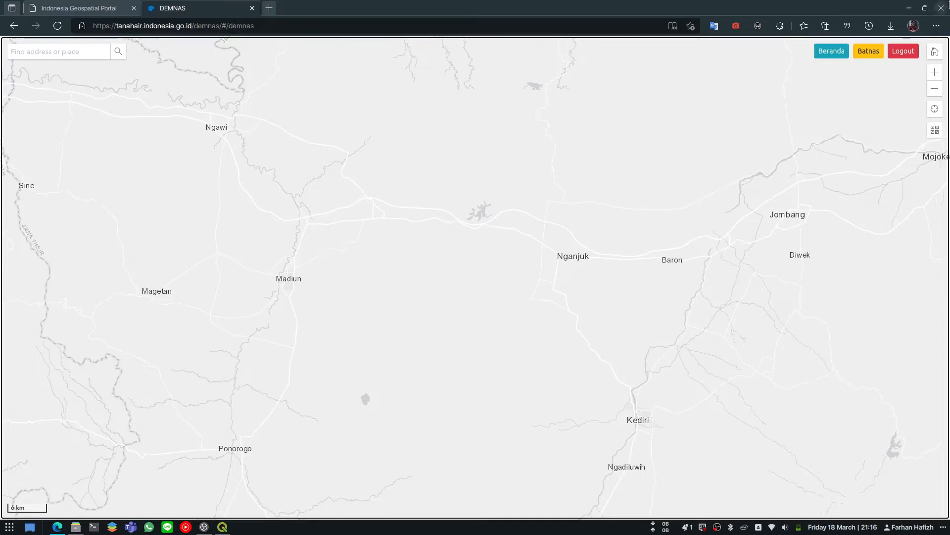
# Step: Close the browser, switch to QGIS and open the plugin manager
pyautogui.click(939, 5)
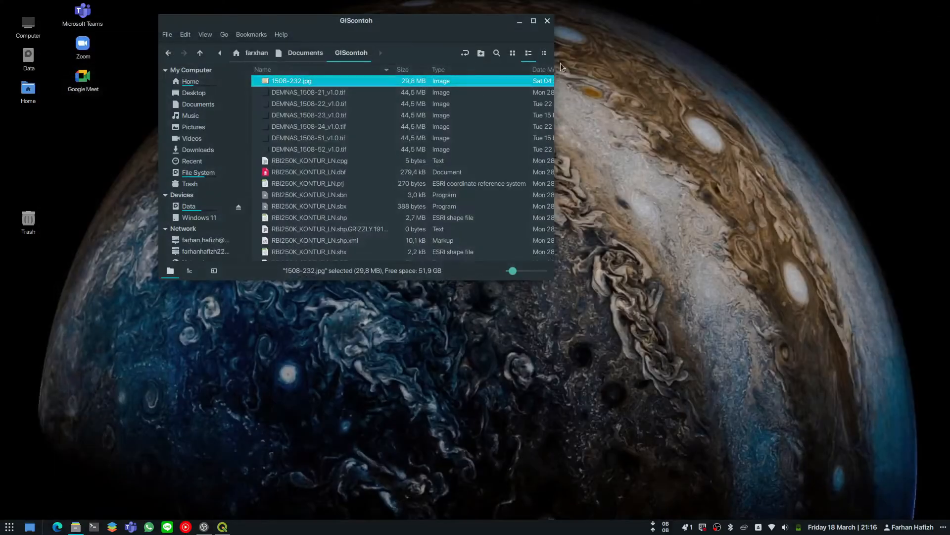
pyautogui.click(226, 529)
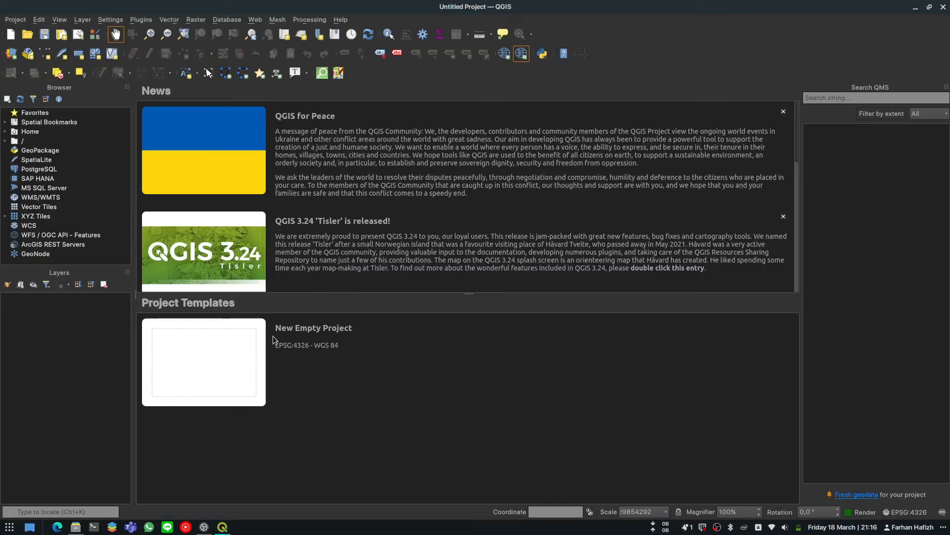
pyautogui.click(143, 20)
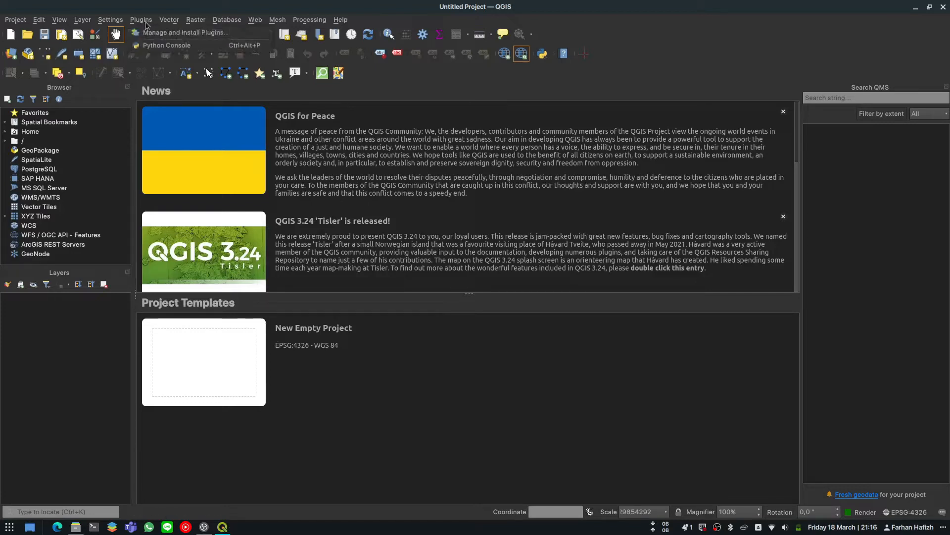
pyautogui.click(153, 32)
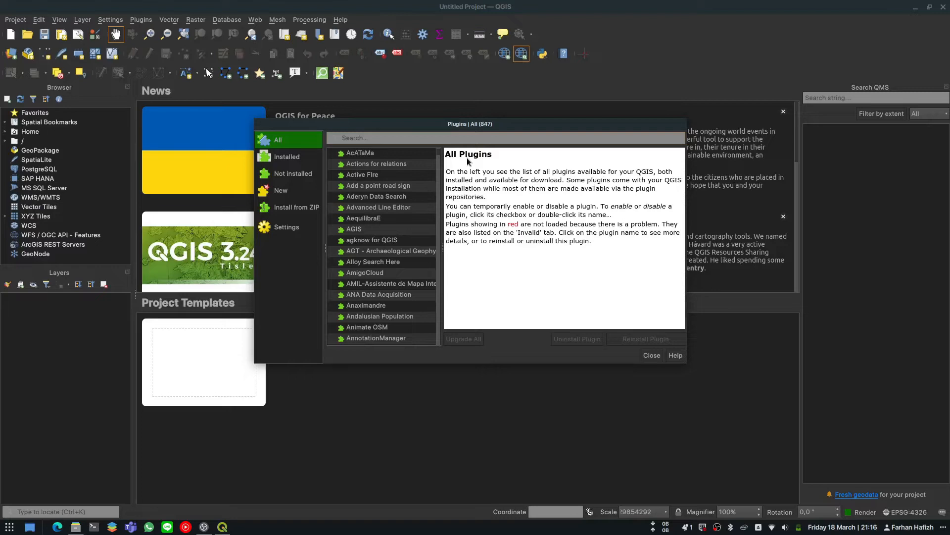
# Step: Look up the QuickMapServices plugin and view its details, then search for "quickosm"
pyautogui.click(440, 141)
pyautogui.write('quickmap')
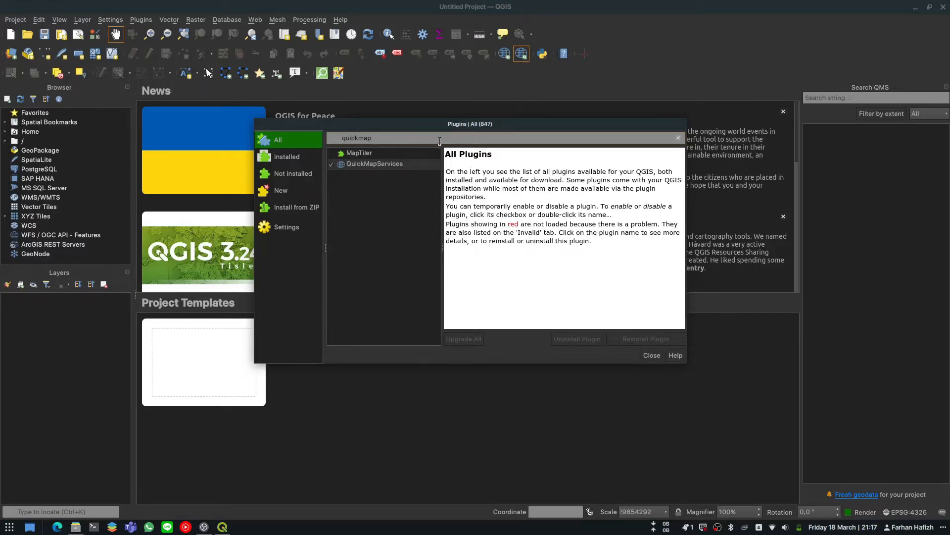
pyautogui.click(387, 168)
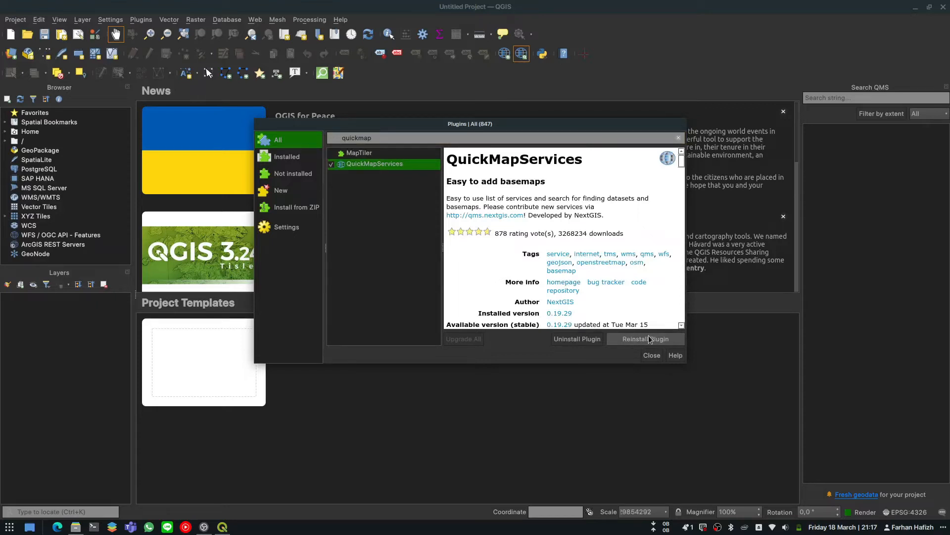
pyautogui.click(390, 138)
pyautogui.doubleClick(390, 138)
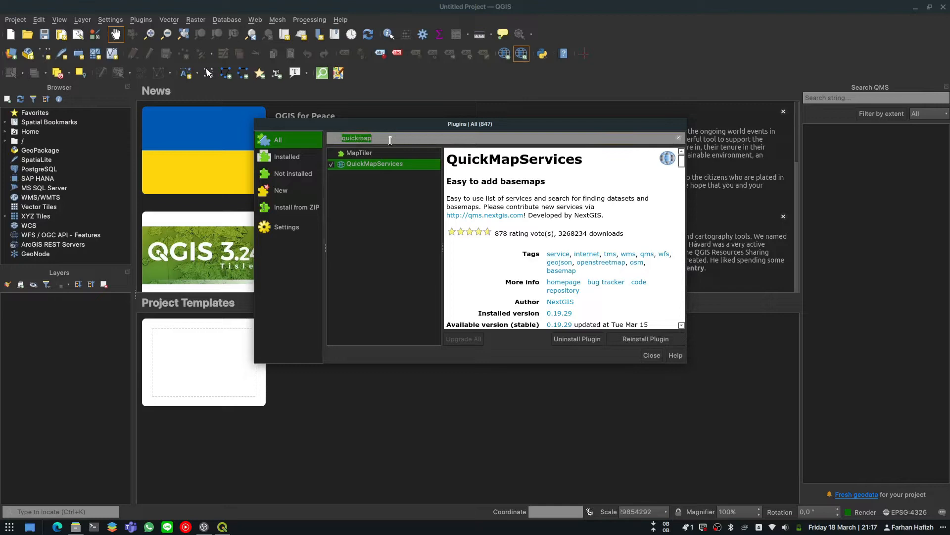
pyautogui.write('quickosm')
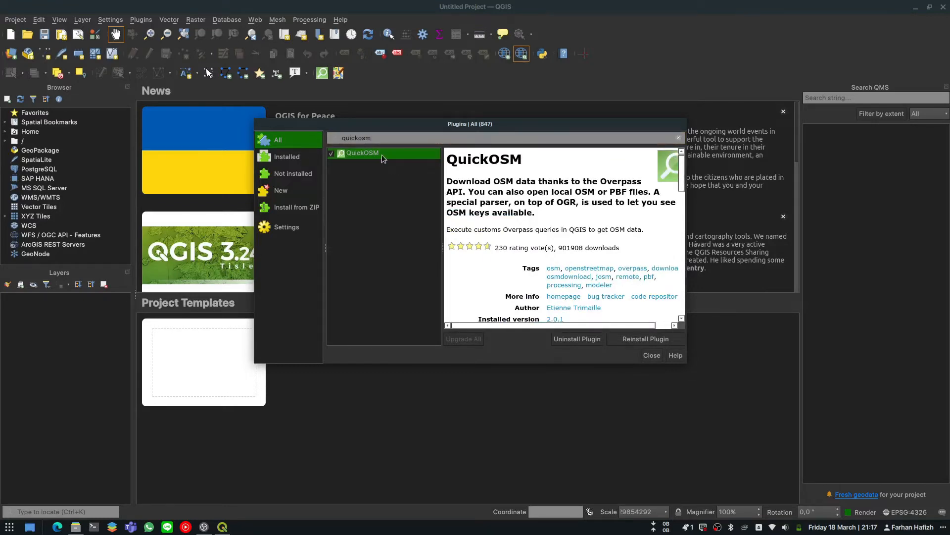
# Step: Search the plugins for "coordinate capture" and view the Coordinate Capture plugin's details
pyautogui.doubleClick(455, 142)
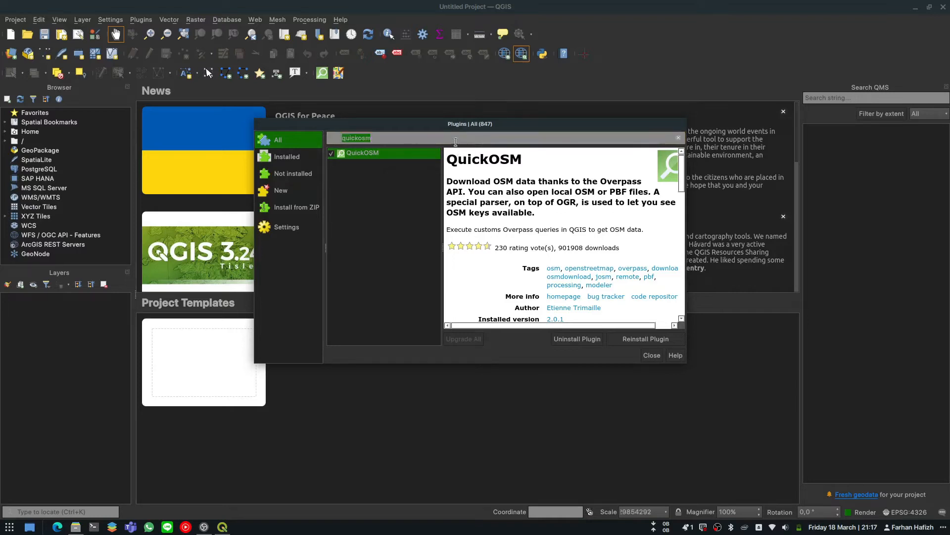
pyautogui.write('coor')
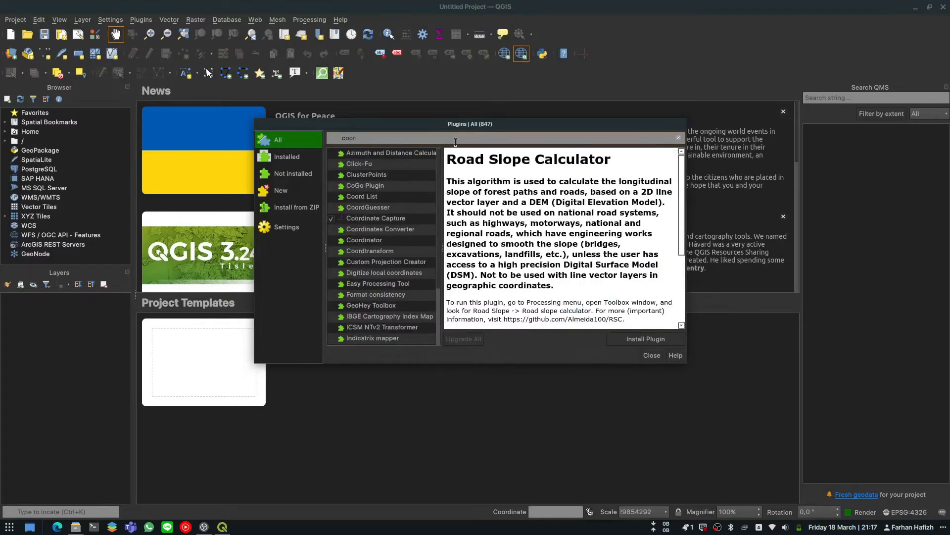
pyautogui.write('dinate capture')
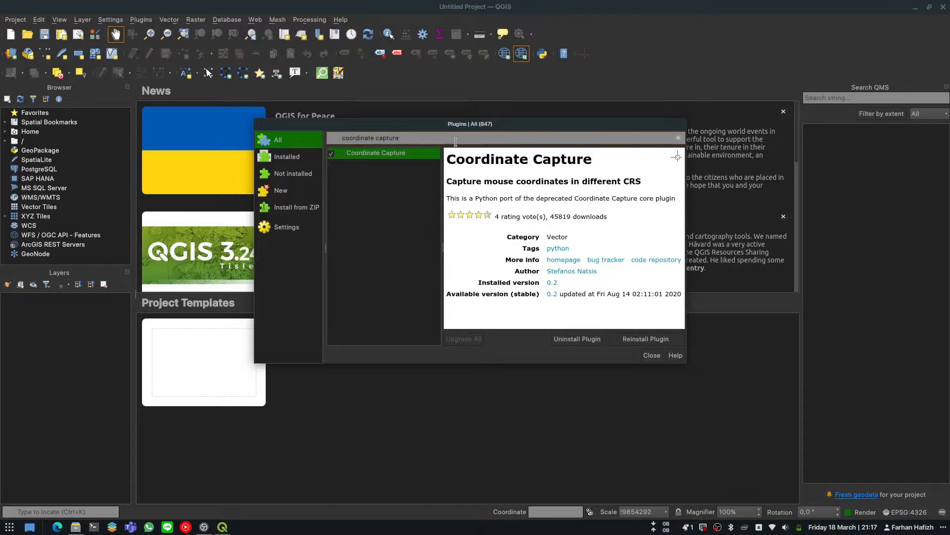
pyautogui.click(412, 153)
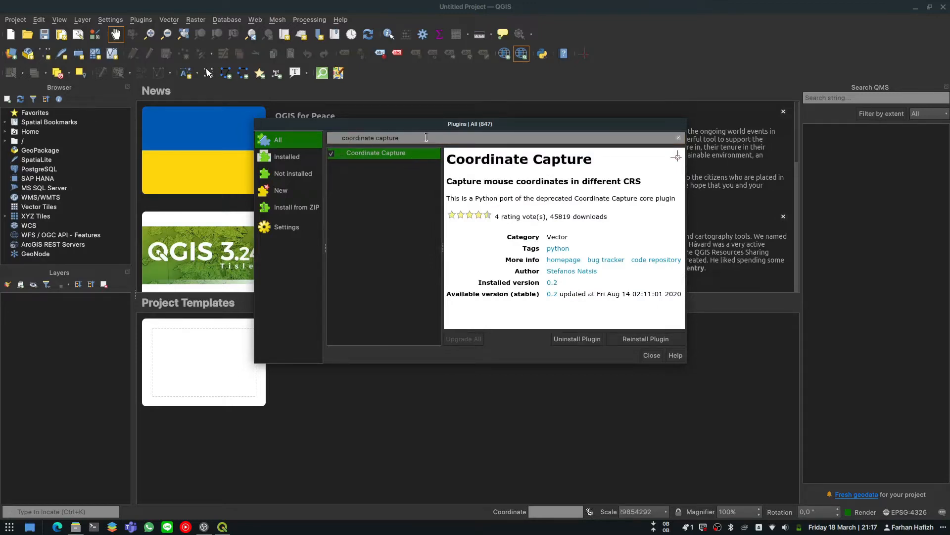
# Step: Search the plugins for "georeferencer gdal" and close the plugin manager
pyautogui.click(430, 140)
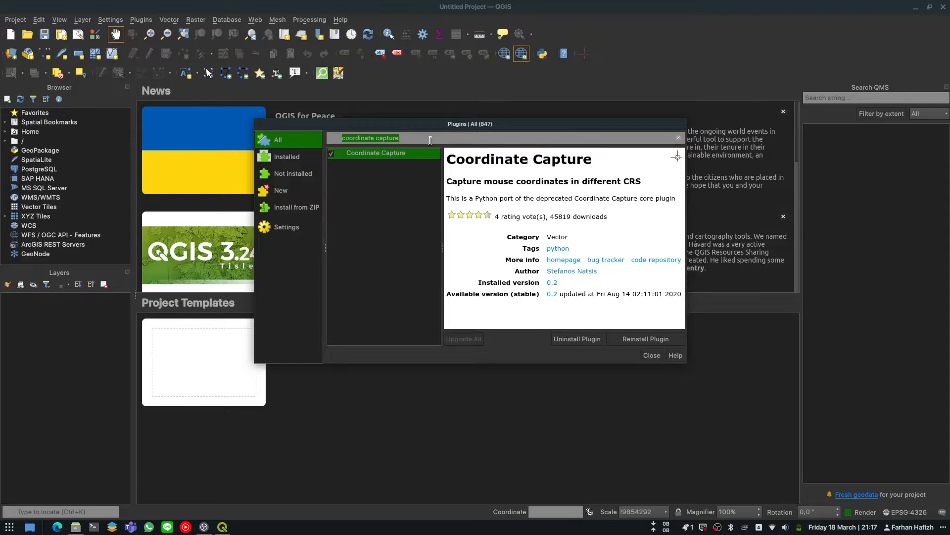
pyautogui.write('geo')
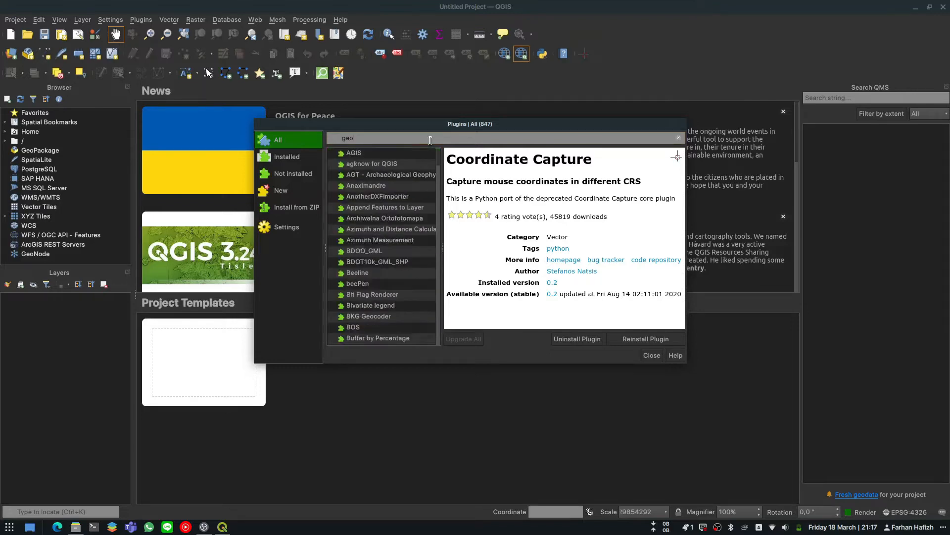
pyautogui.write('refere')
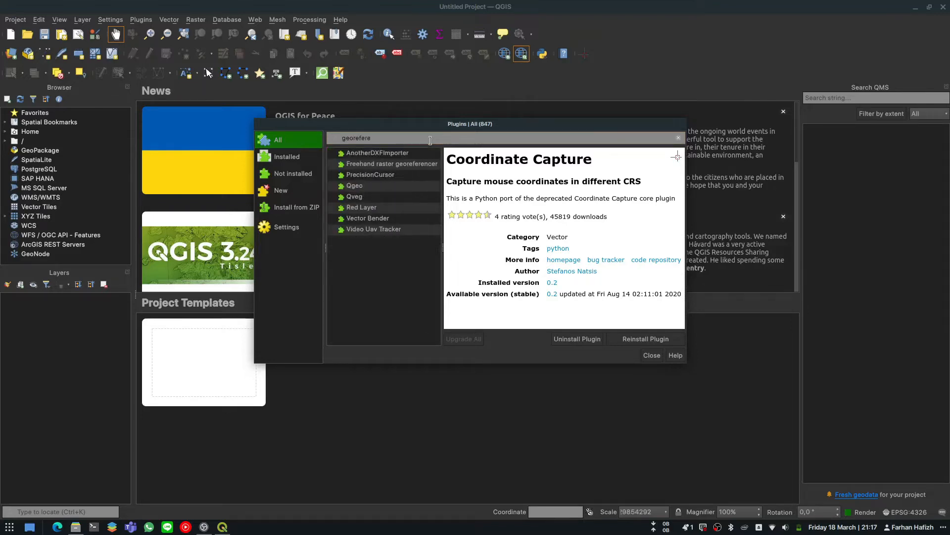
pyautogui.write('ncer gdal')
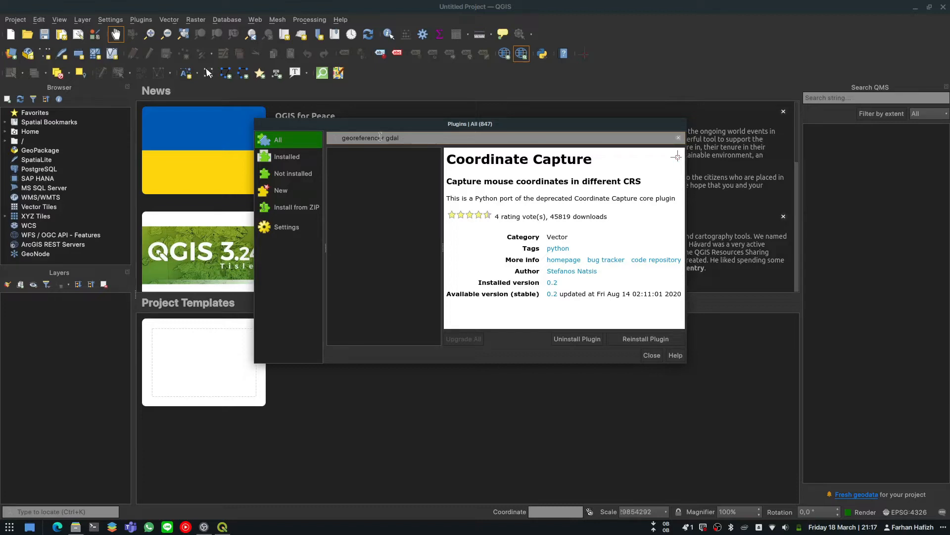
pyautogui.click(651, 355)
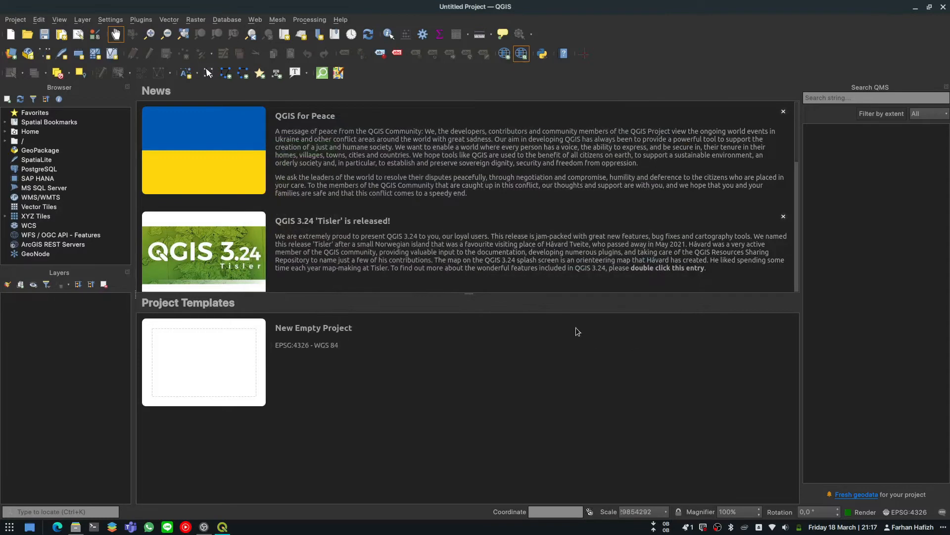
# Step: Create a new empty project and set its coordinate reference system to WGS 84 / UTM zone 49S (EPSG:32749)
pyautogui.click(11, 35)
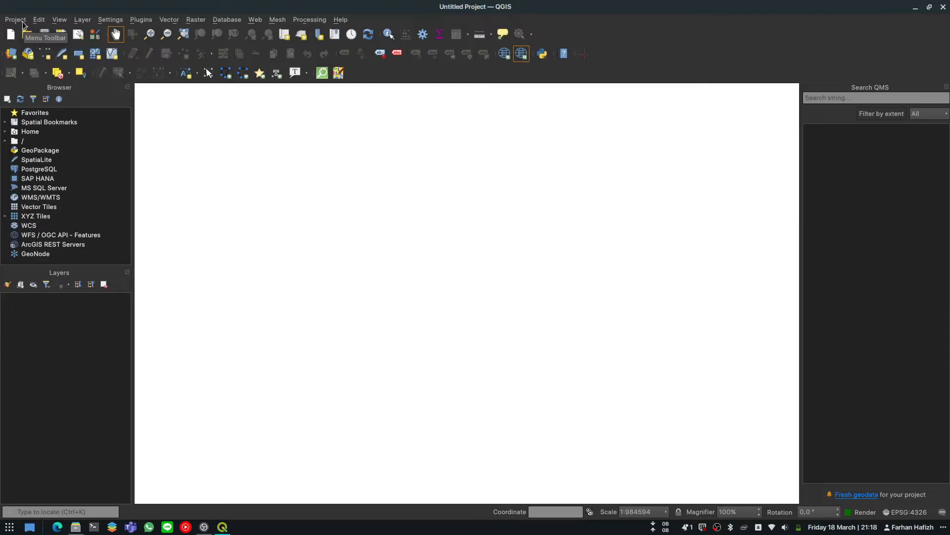
pyautogui.click(17, 20)
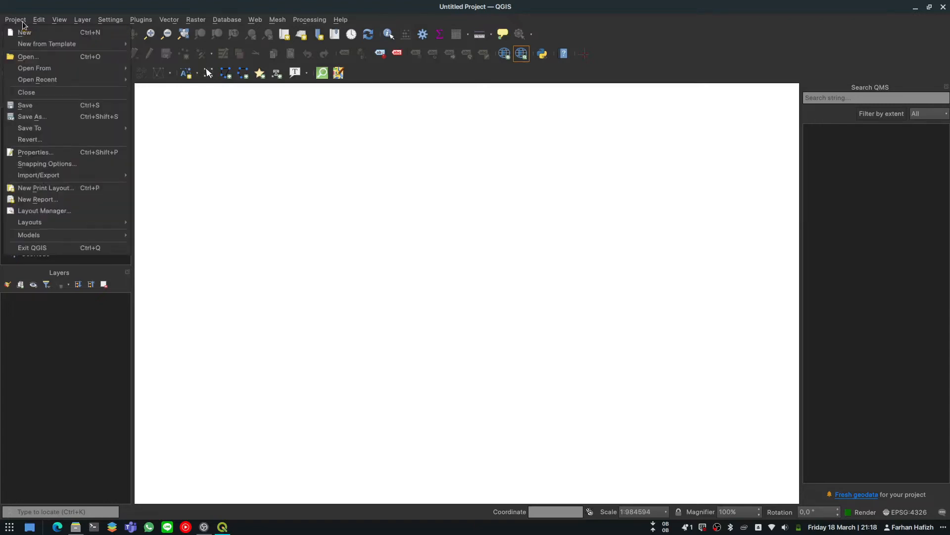
pyautogui.click(74, 151)
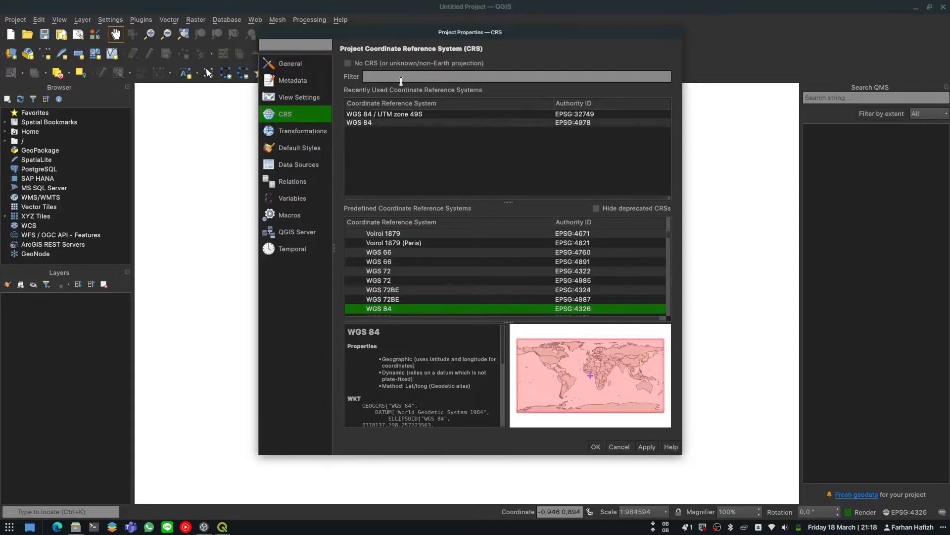
pyautogui.click(401, 80)
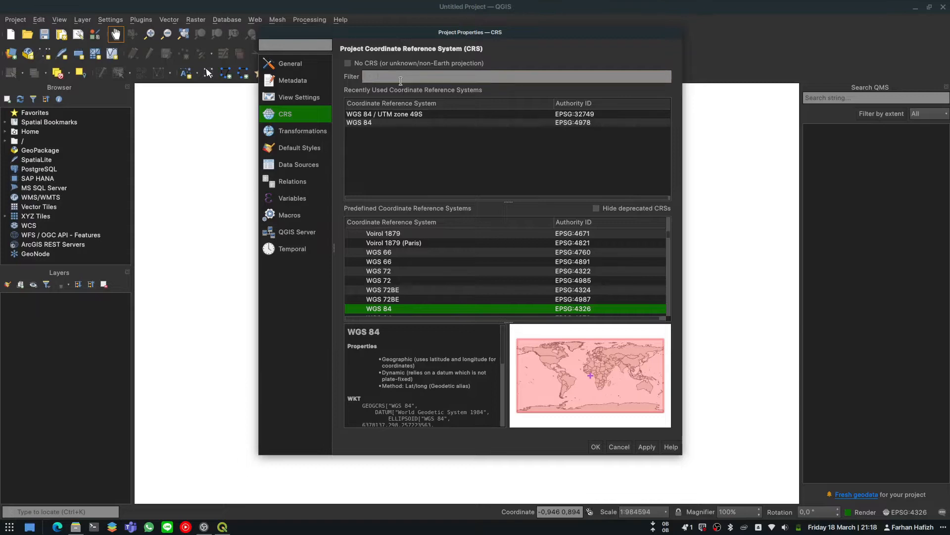
pyautogui.write('49s')
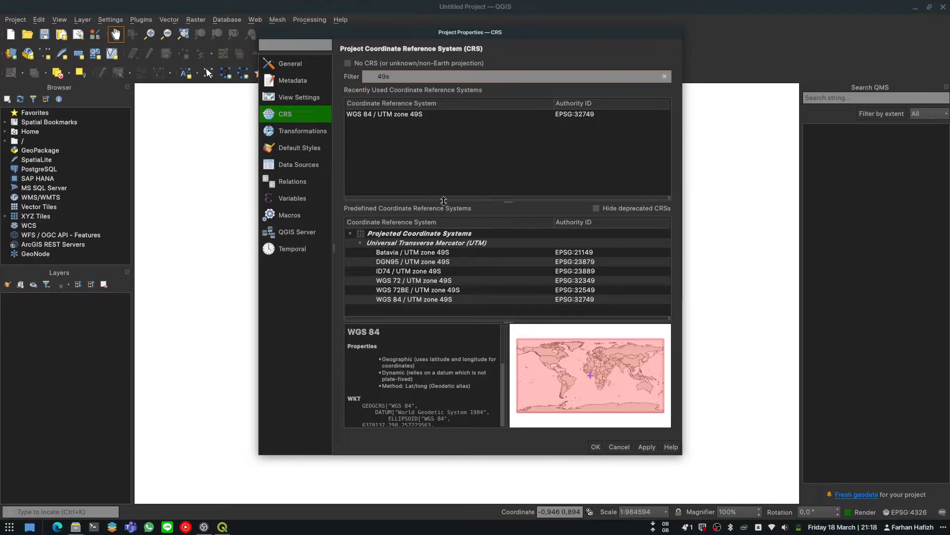
pyautogui.click(462, 272)
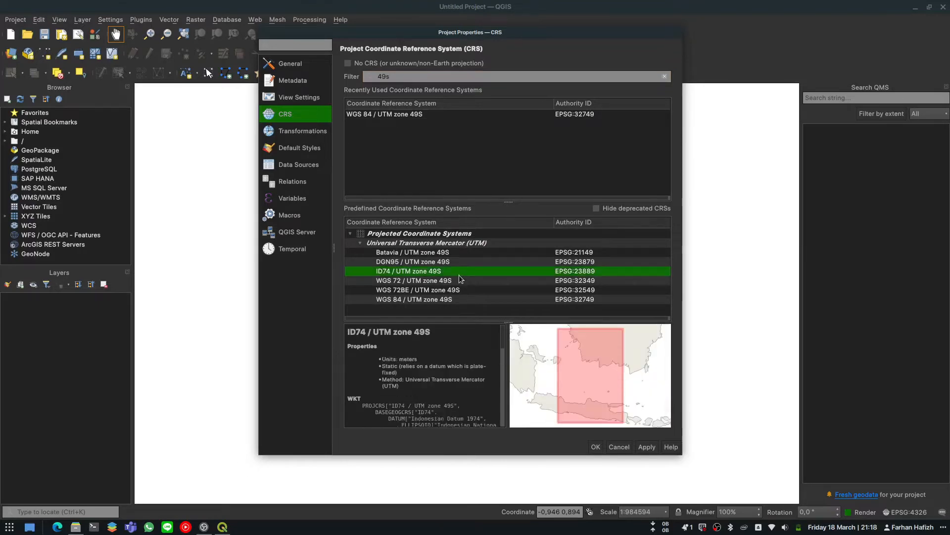
pyautogui.click(389, 300)
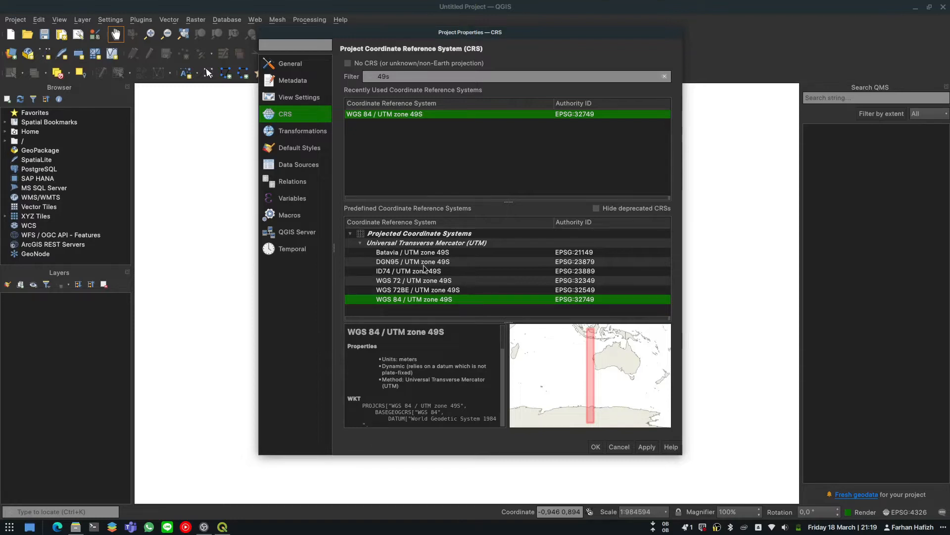
pyautogui.click(596, 447)
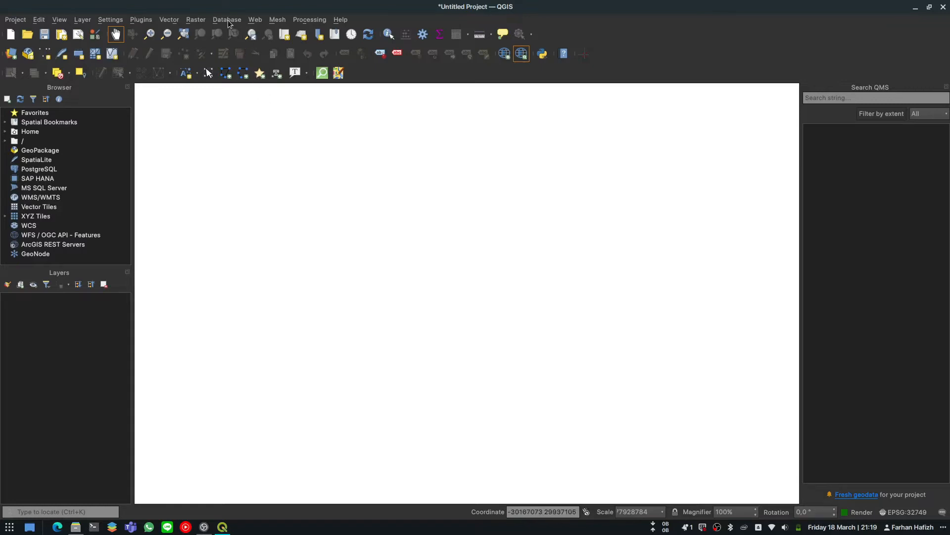
# Step: Open the raster Georeferencer
pyautogui.click(196, 21)
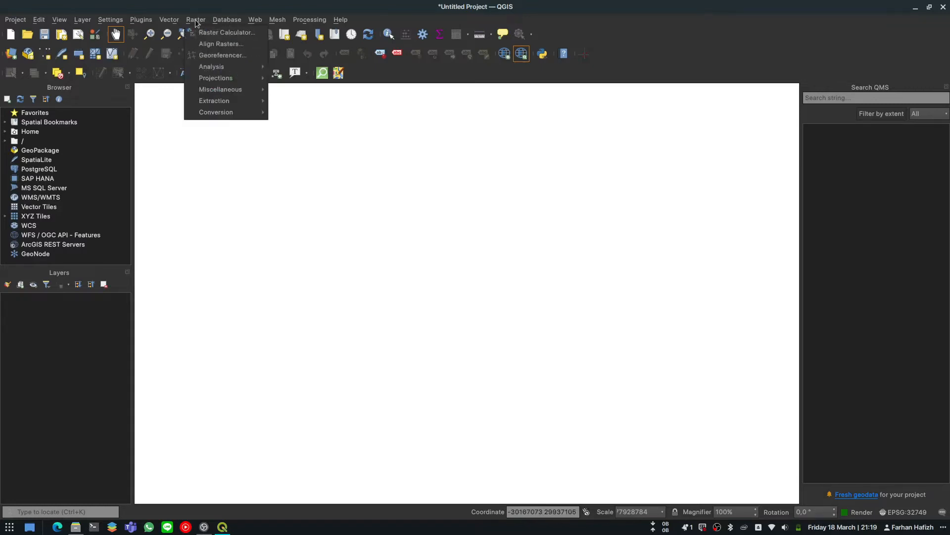
pyautogui.click(223, 55)
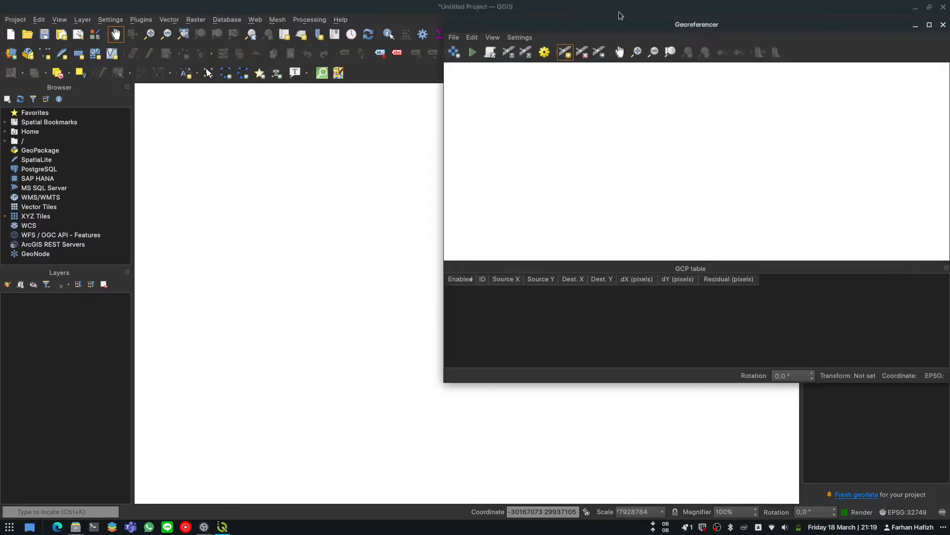
# Step: Load the map image 1508-232.jpg from the GIScontoh folder into the Georeferencer and maximize the Georeferencer window
pyautogui.moveTo(694, 25); pyautogui.dragTo(358, 54)
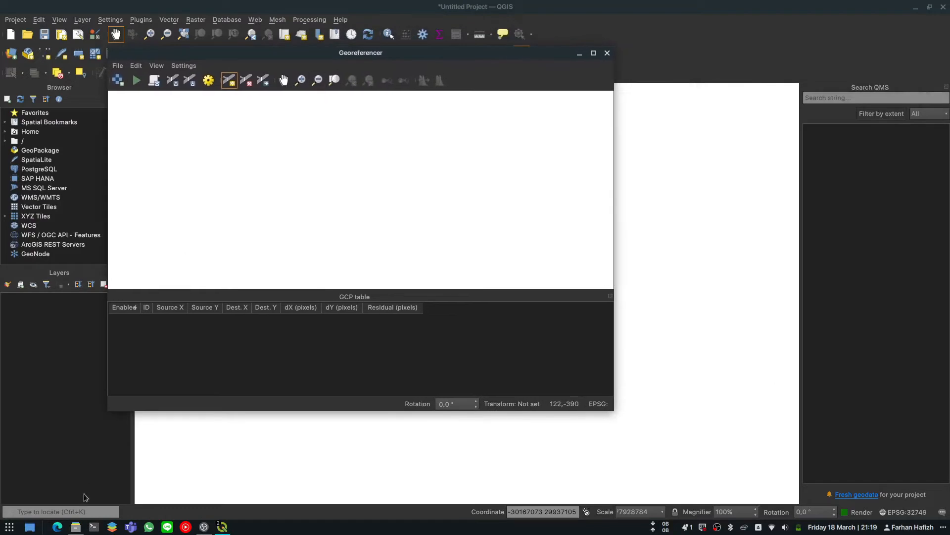
pyautogui.click(79, 525)
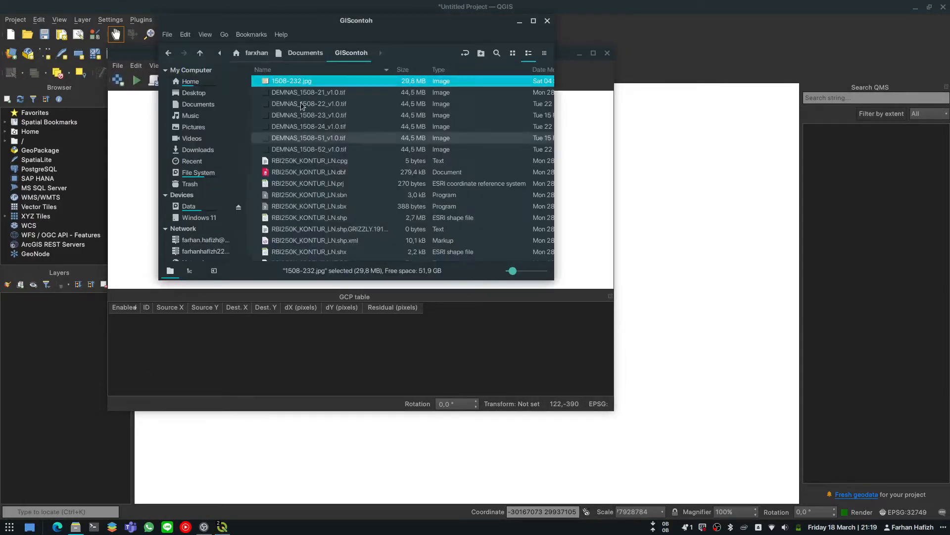
pyautogui.moveTo(384, 19); pyautogui.dragTo(712, 73)
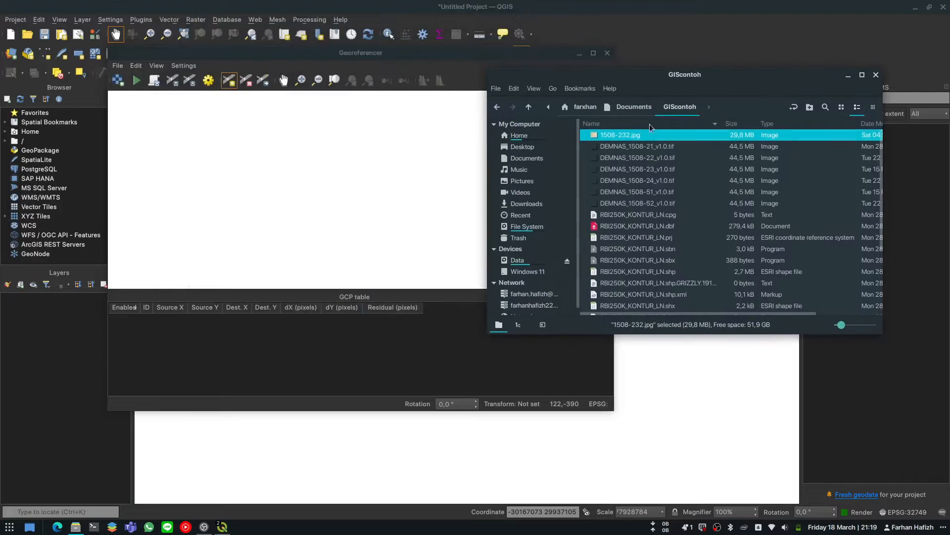
pyautogui.moveTo(627, 140); pyautogui.dragTo(382, 159)
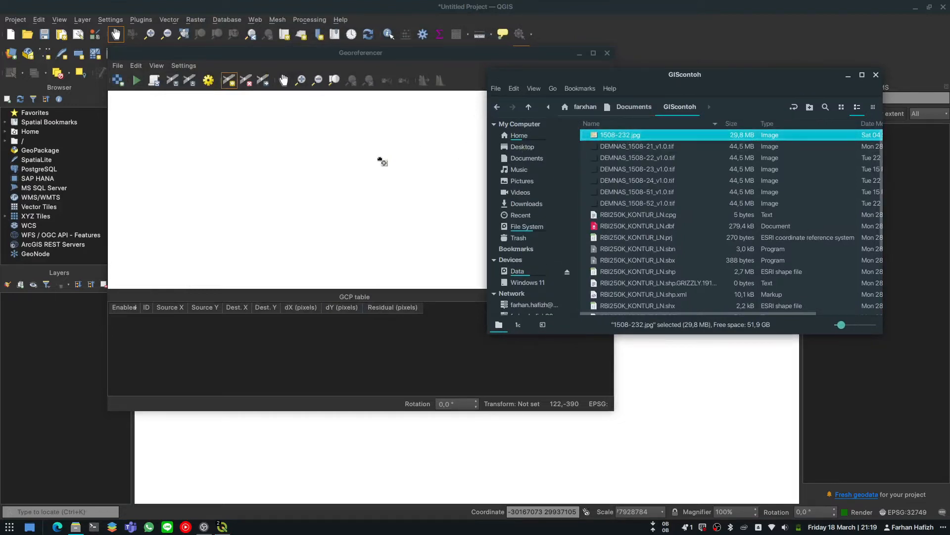
pyautogui.click(406, 55)
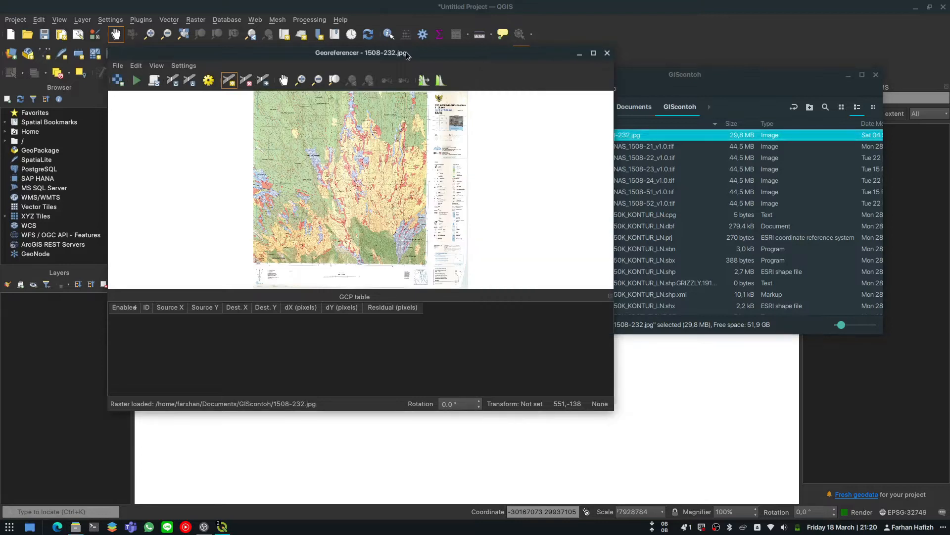
pyautogui.click(592, 53)
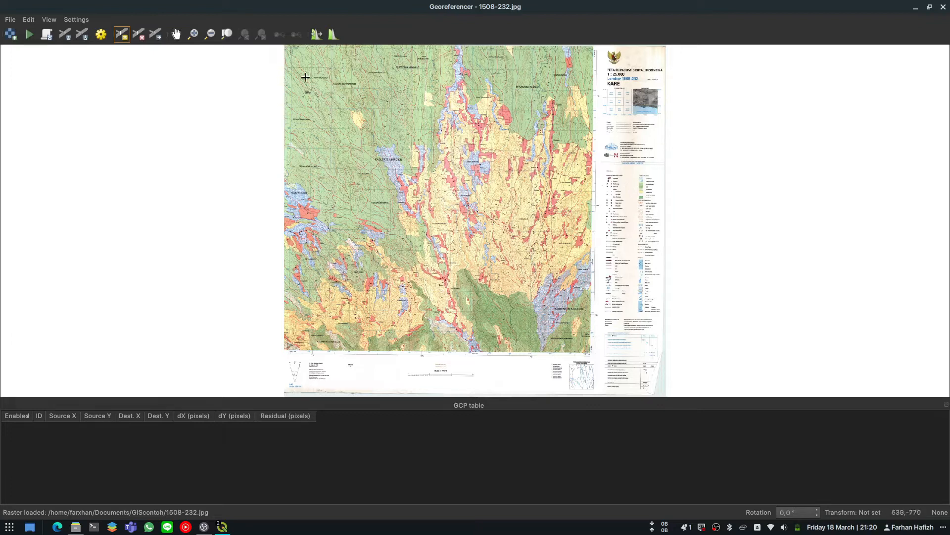
# Step: Place a control point on the map's northwest grid corner, where the 07°37'30"S and 111°37'30"T lines cross
pyautogui.moveTo(353, 91); pyautogui.dragTo(371, 138)
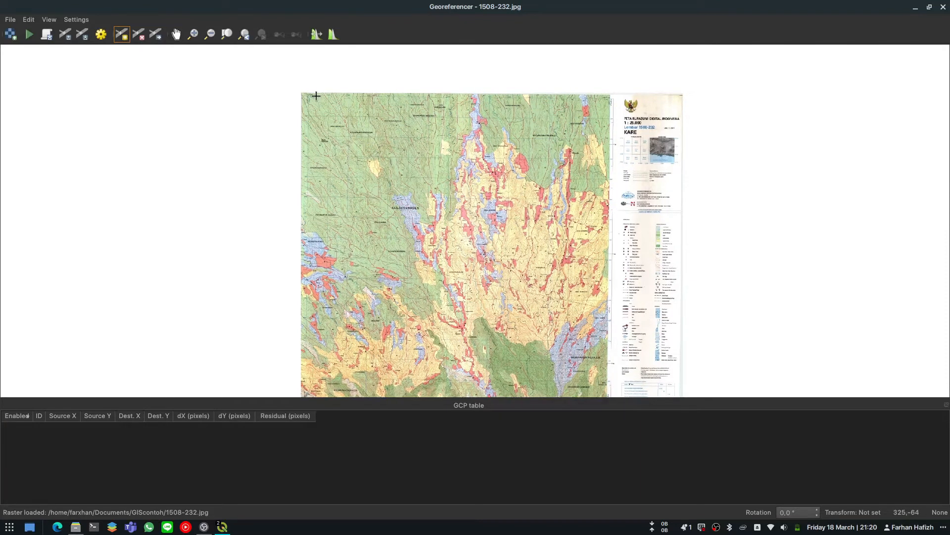
pyautogui.scroll(5, 316, 96)
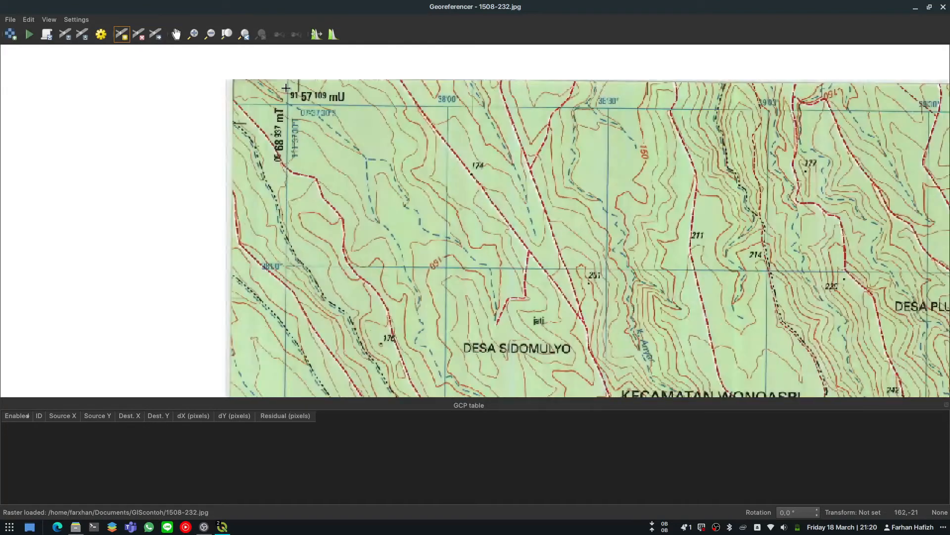
pyautogui.scroll(1, 286, 88)
pyautogui.scroll(1, 268, 92)
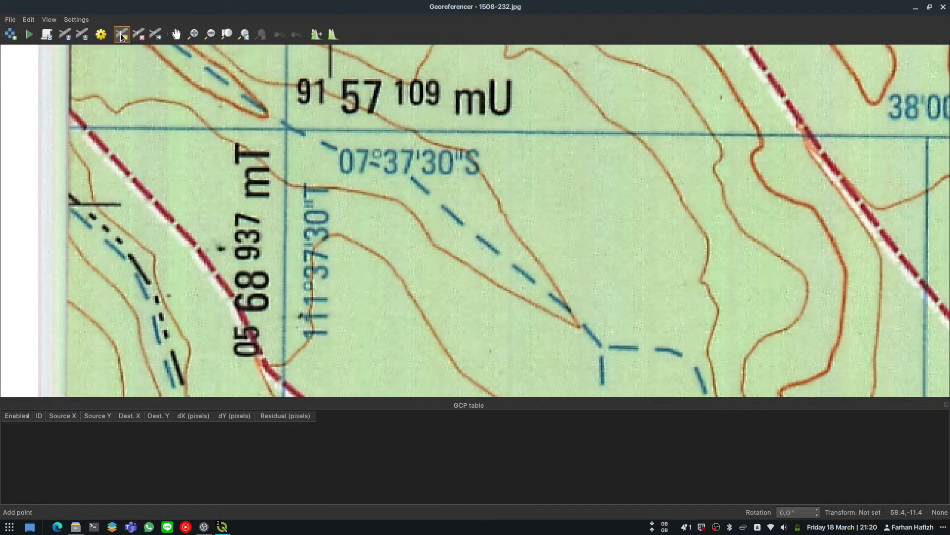
pyautogui.scroll(1, 283, 131)
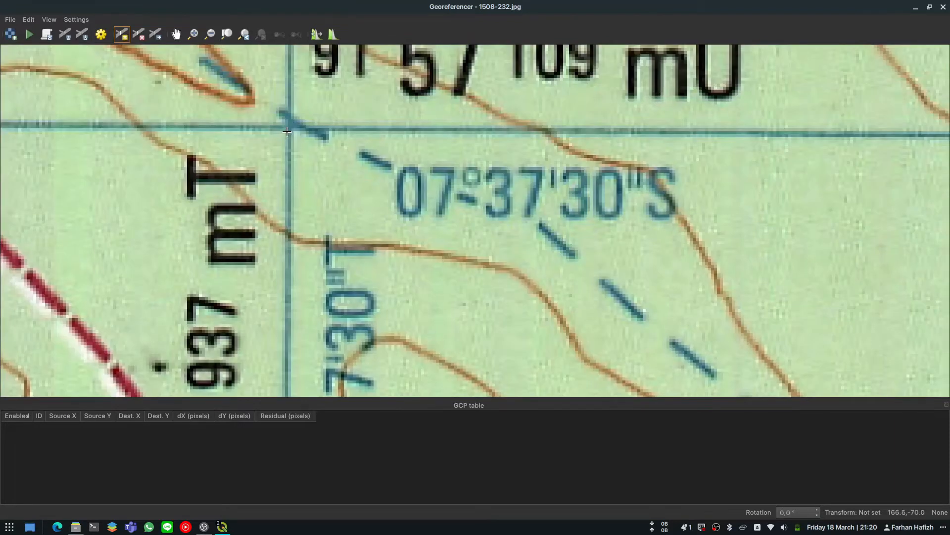
pyautogui.scroll(4, 289, 126)
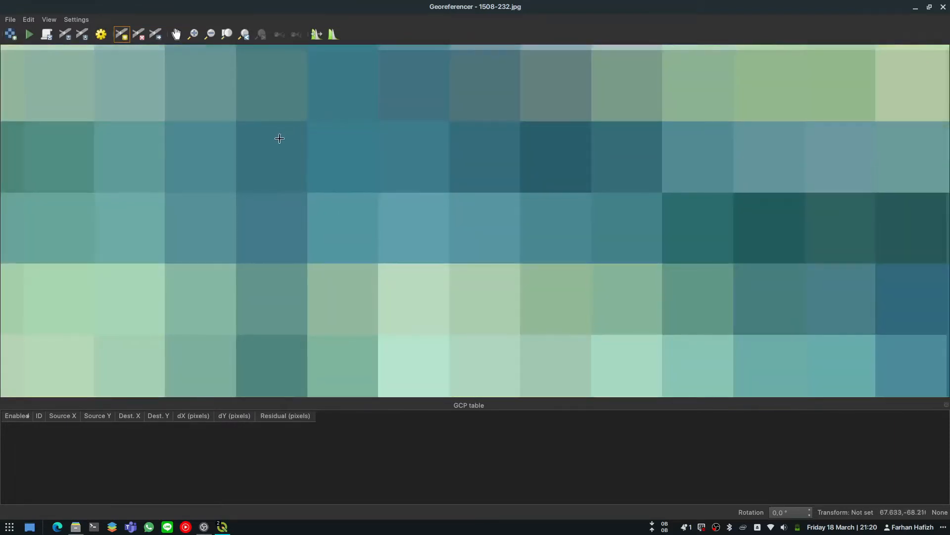
pyautogui.click(270, 153)
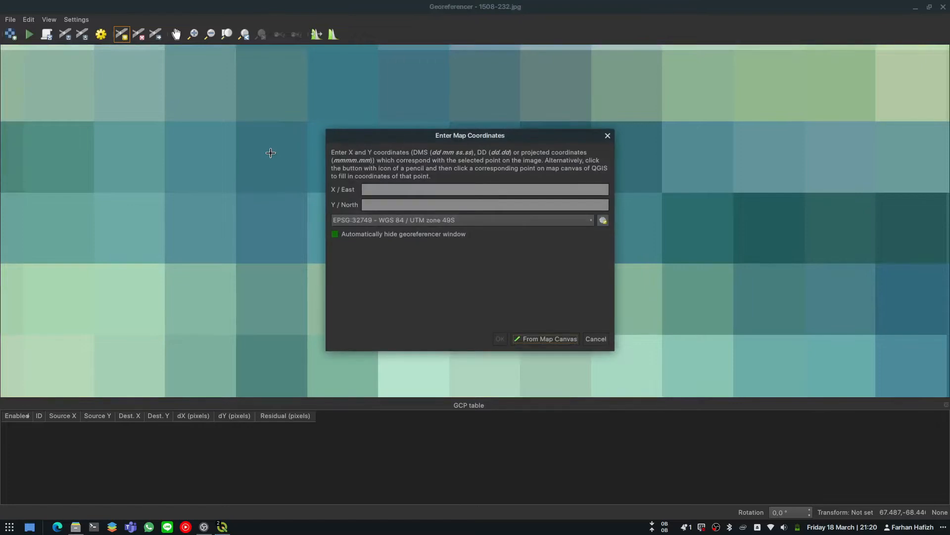
# Step: Give the northwest control point East 0568937 and North 9157109 in the project CRS, EPSG:32749
pyautogui.scroll(-3, 271, 153)
pyautogui.scroll(-2, 270, 153)
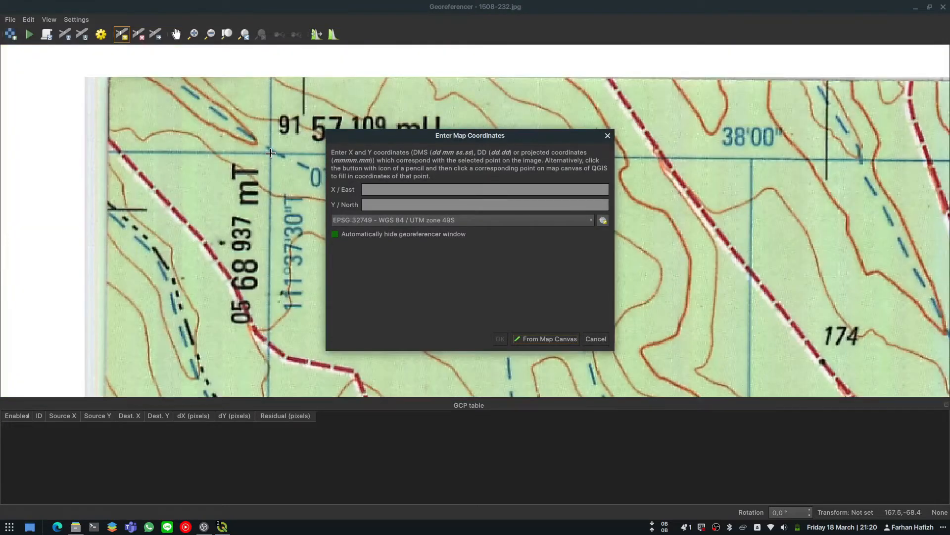
pyautogui.moveTo(368, 139); pyautogui.dragTo(411, 147)
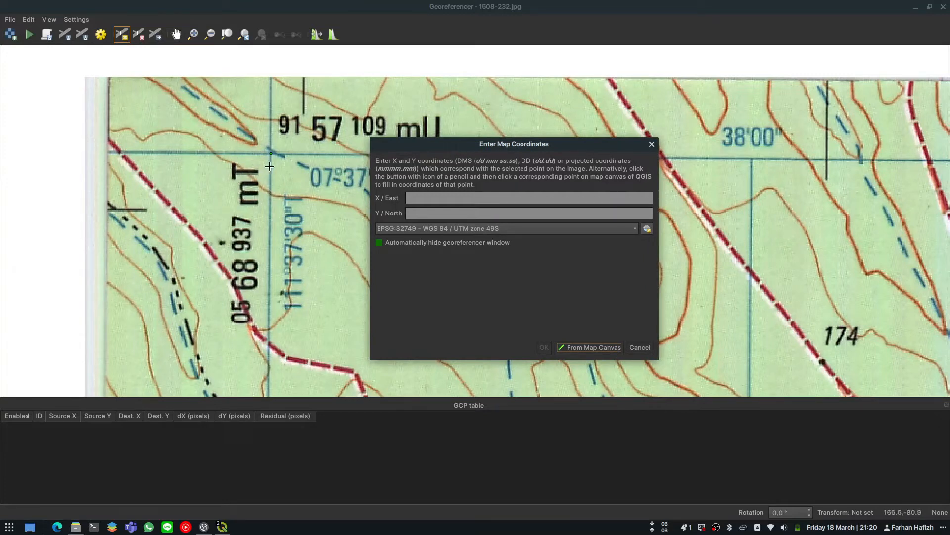
pyautogui.click(431, 195)
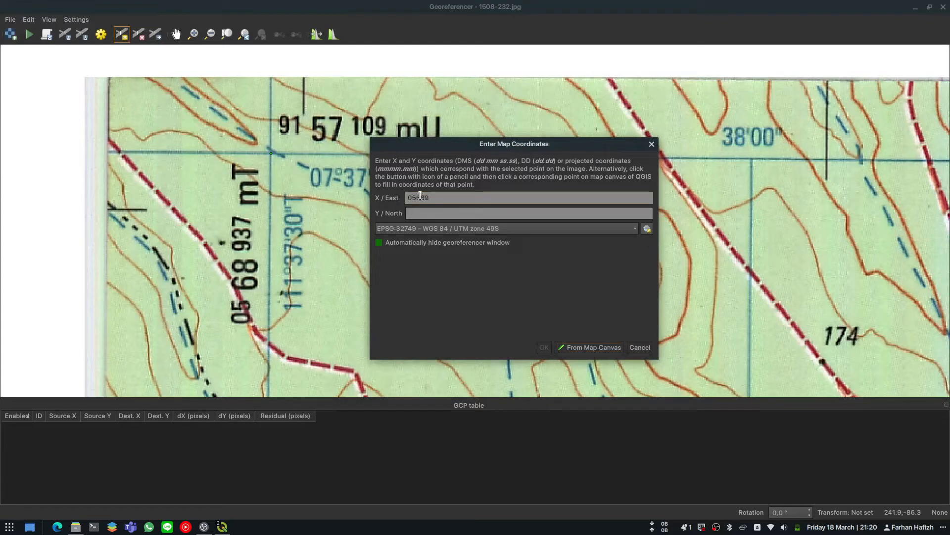
pyautogui.press('Tab')
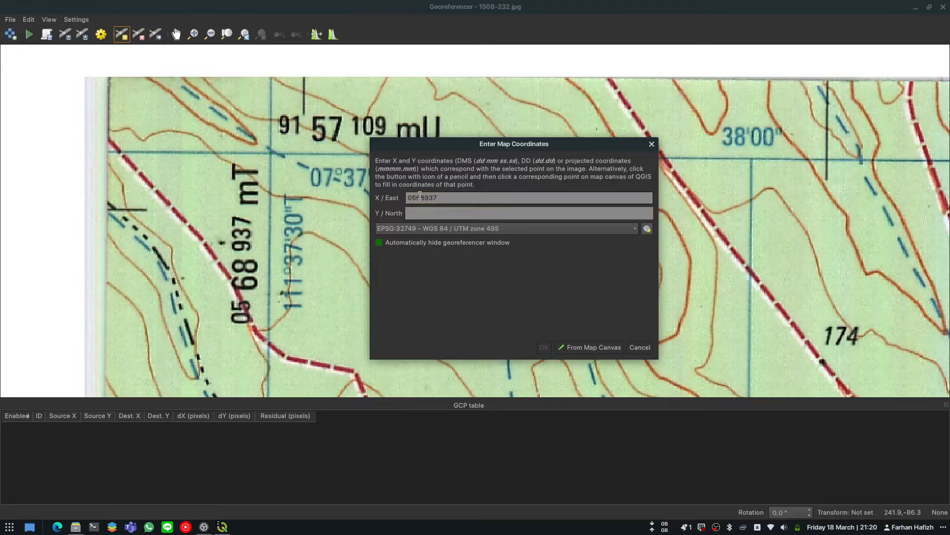
pyautogui.moveTo(464, 153); pyautogui.dragTo(465, 167)
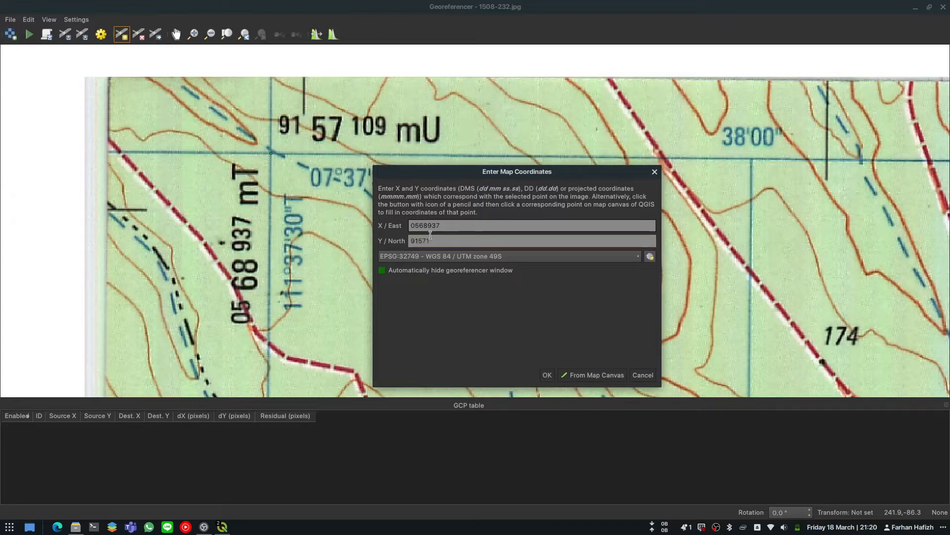
pyautogui.click(464, 257)
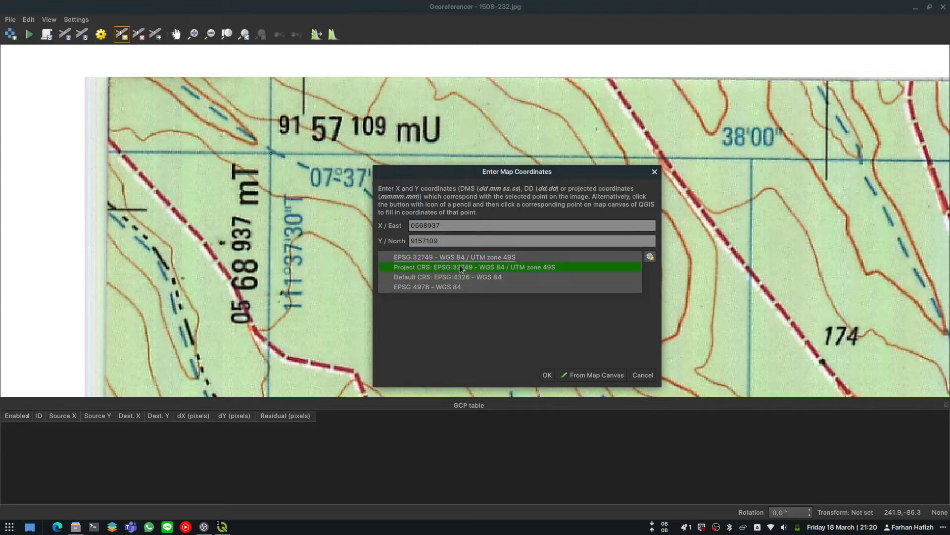
pyautogui.click(566, 272)
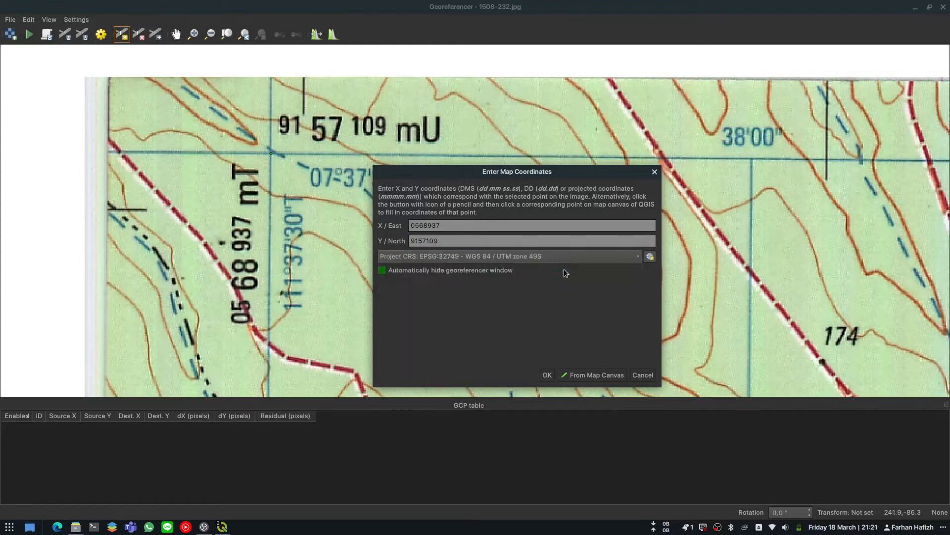
pyautogui.click(547, 375)
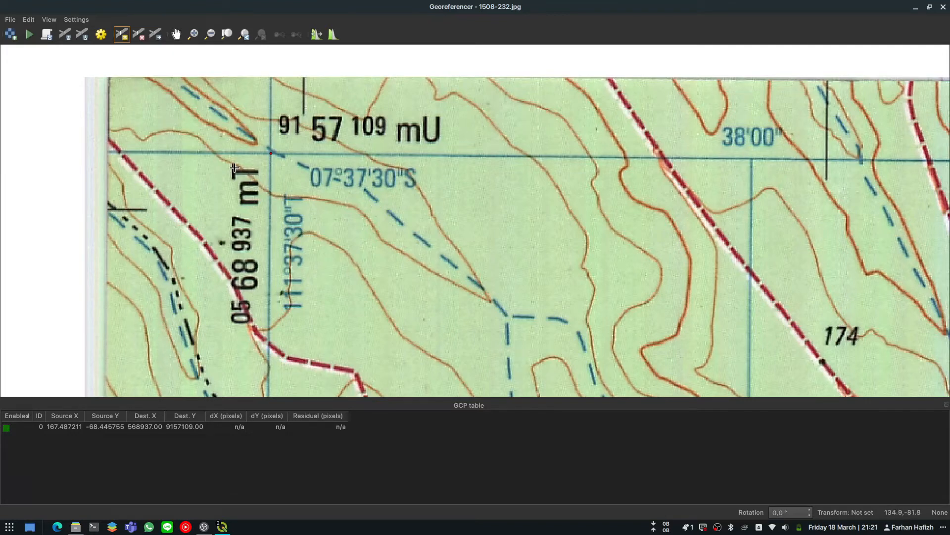
# Step: Add a control point on the map's northeast grid corner with East 0582725 and North 9157087
pyautogui.scroll(-4, 234, 167)
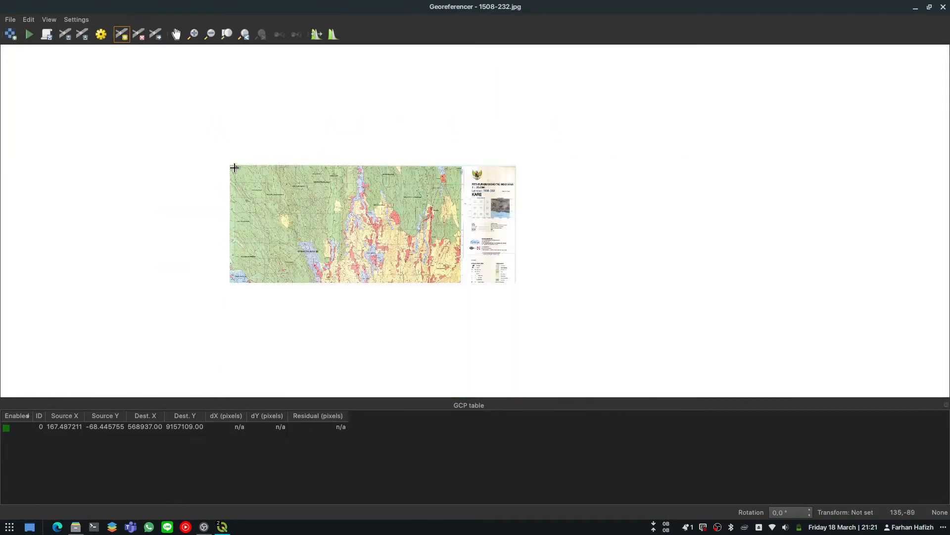
pyautogui.scroll(10, 455, 167)
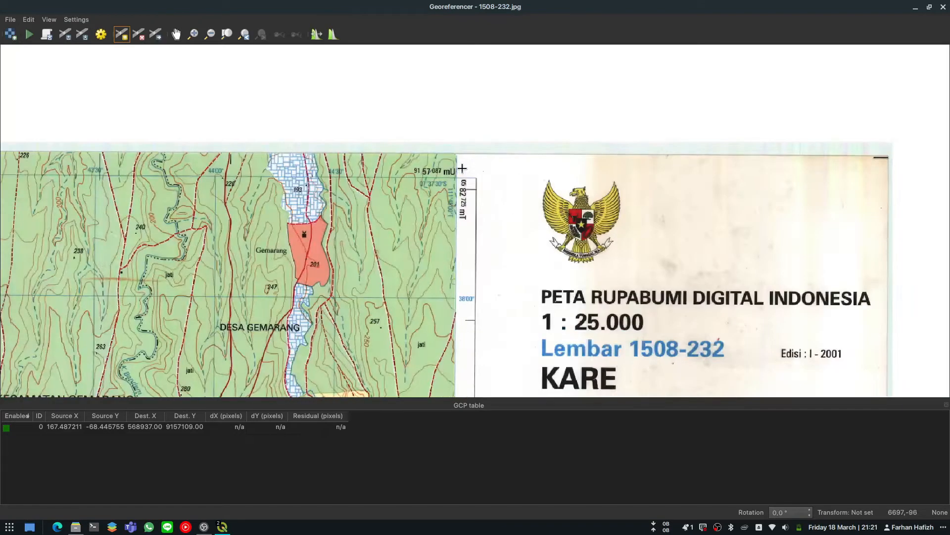
pyautogui.scroll(6, 429, 208)
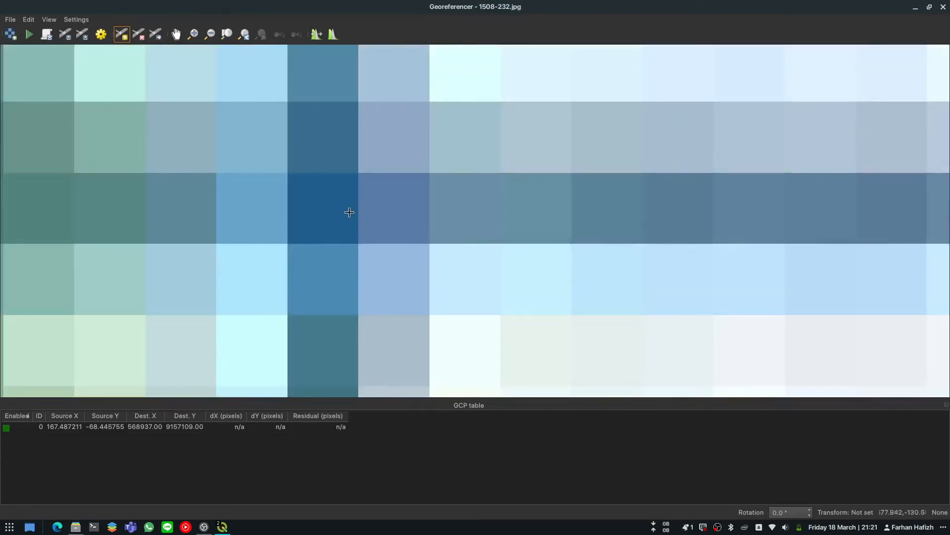
pyautogui.click(324, 206)
pyautogui.scroll(-15, 323, 206)
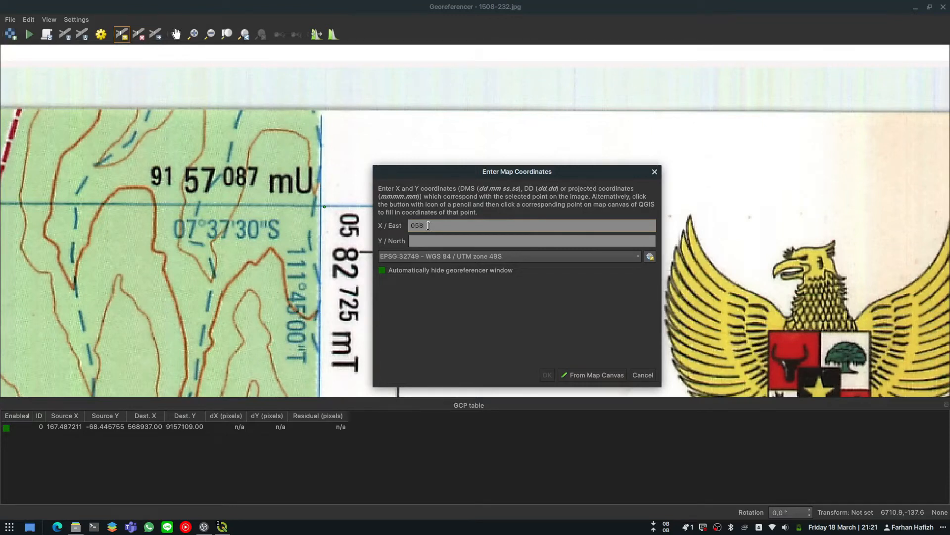
pyautogui.press('Tab')
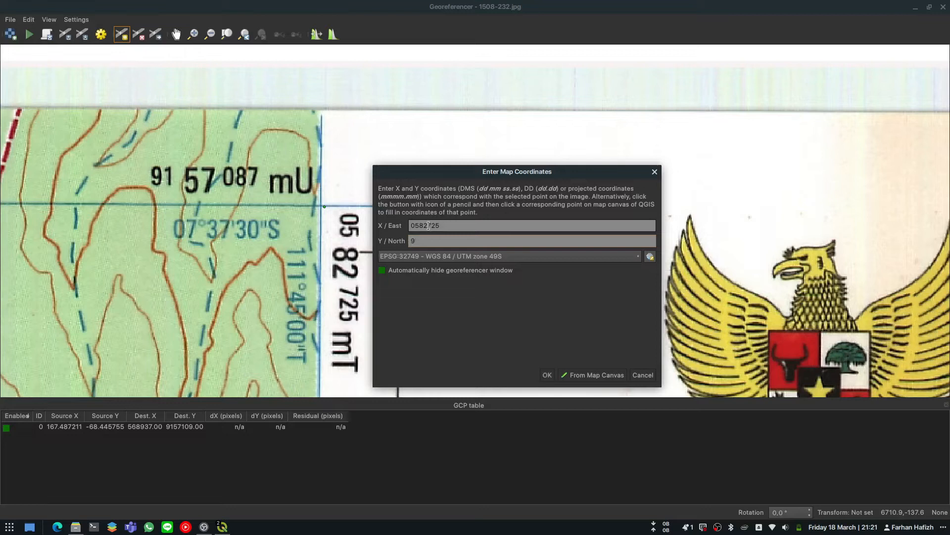
pyautogui.write('9157087')
pyautogui.click(547, 374)
# Step: Add a control point on the map's southeast grid corner with East 0582701 and North 9143267
pyautogui.scroll(-2, 458, 207)
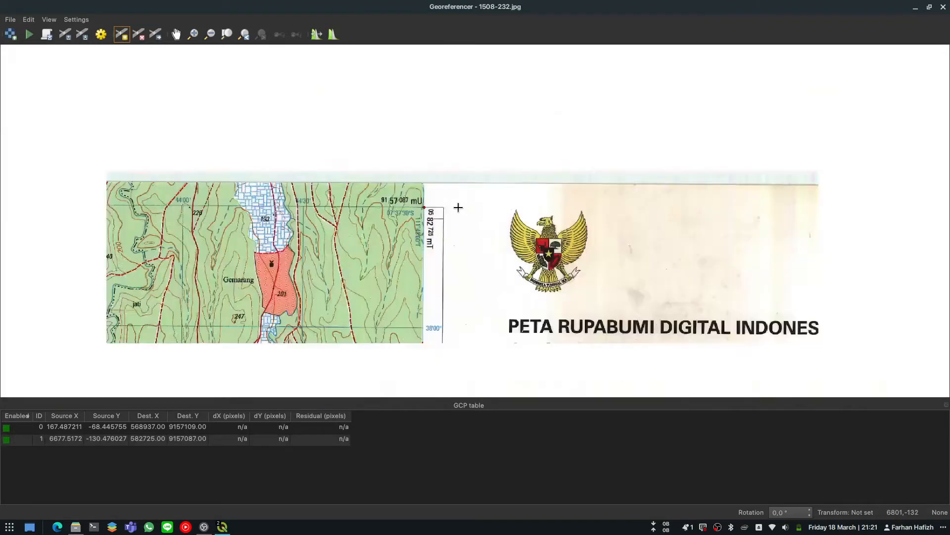
pyautogui.scroll(-4, 457, 207)
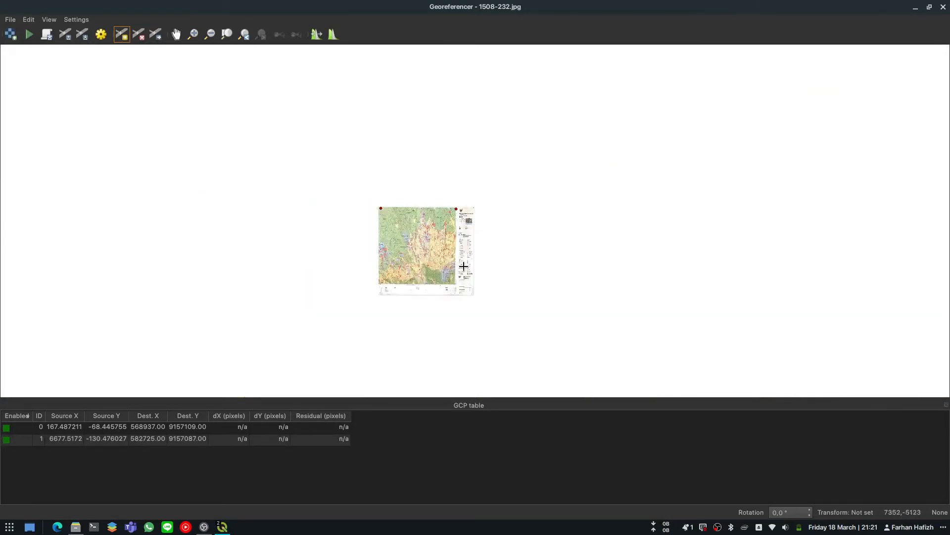
pyautogui.scroll(10, 460, 267)
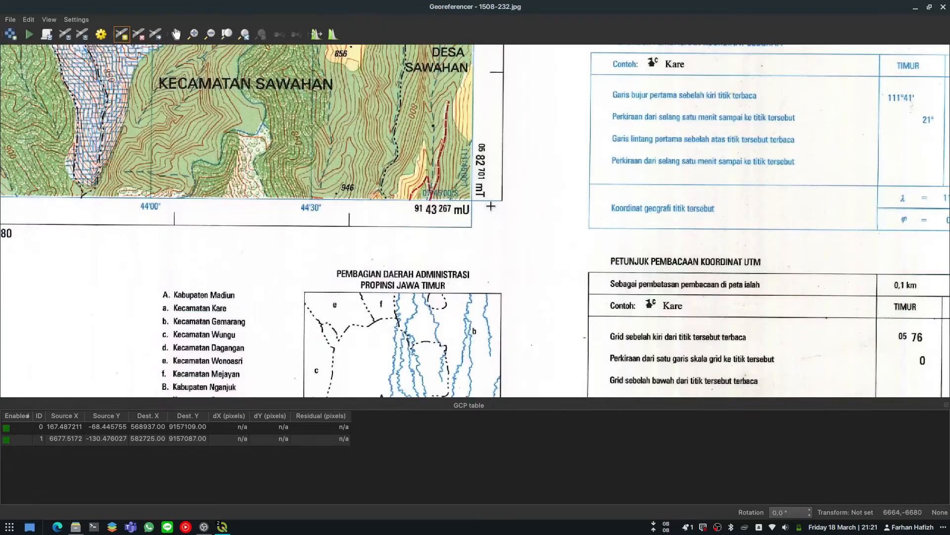
pyautogui.scroll(6, 488, 208)
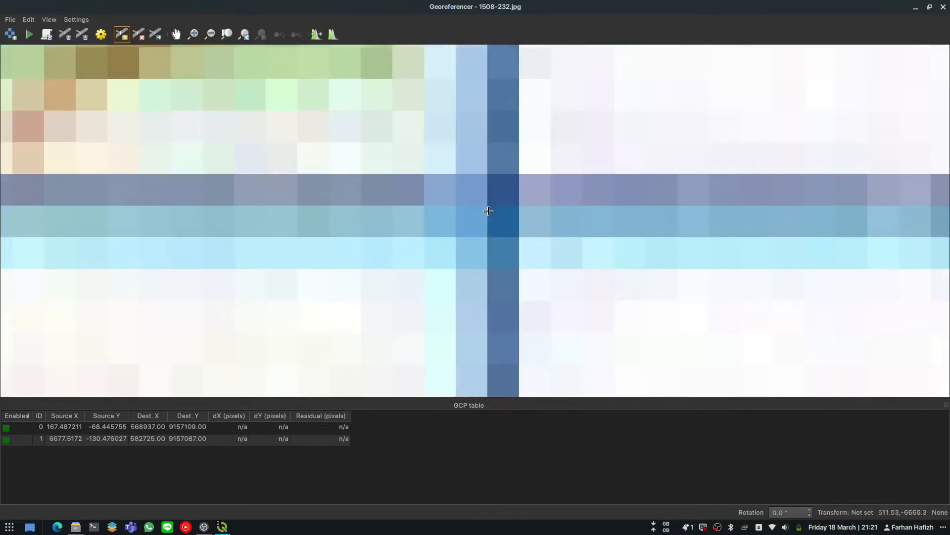
pyautogui.click(502, 221)
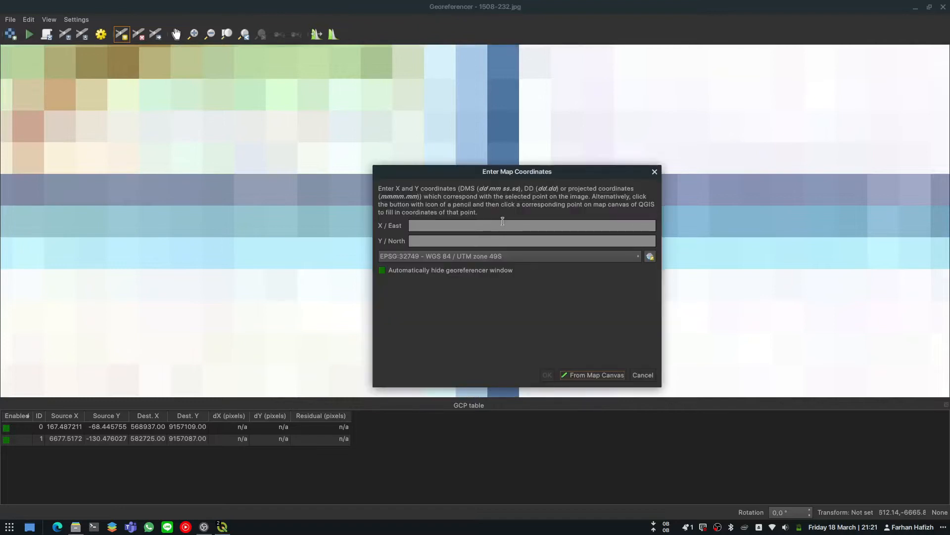
pyautogui.scroll(-5, 314, 195)
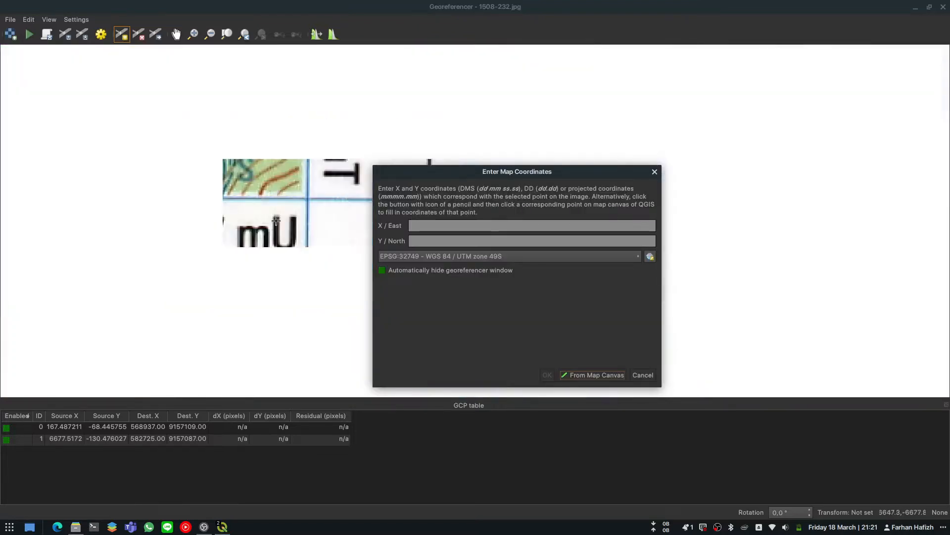
pyautogui.scroll(-2, 276, 220)
pyautogui.click(428, 227)
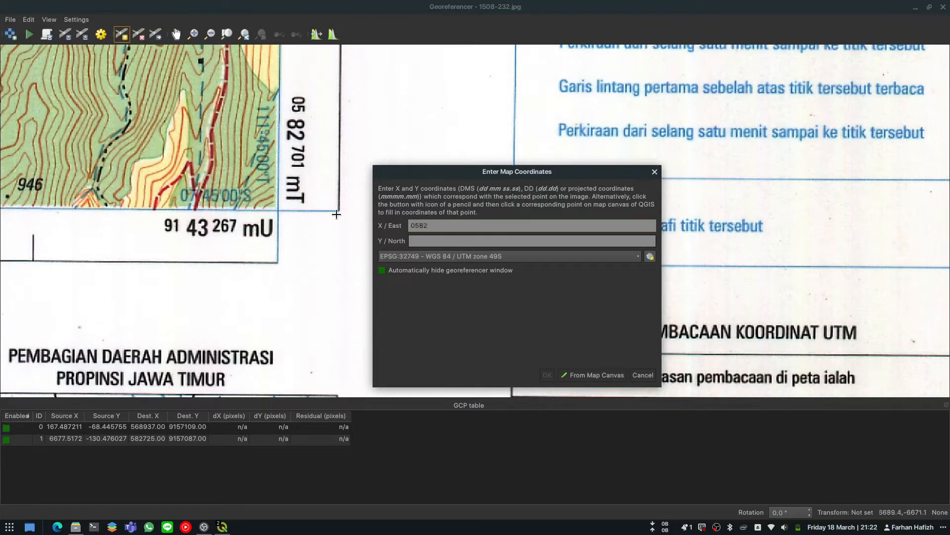
pyautogui.press('Tab')
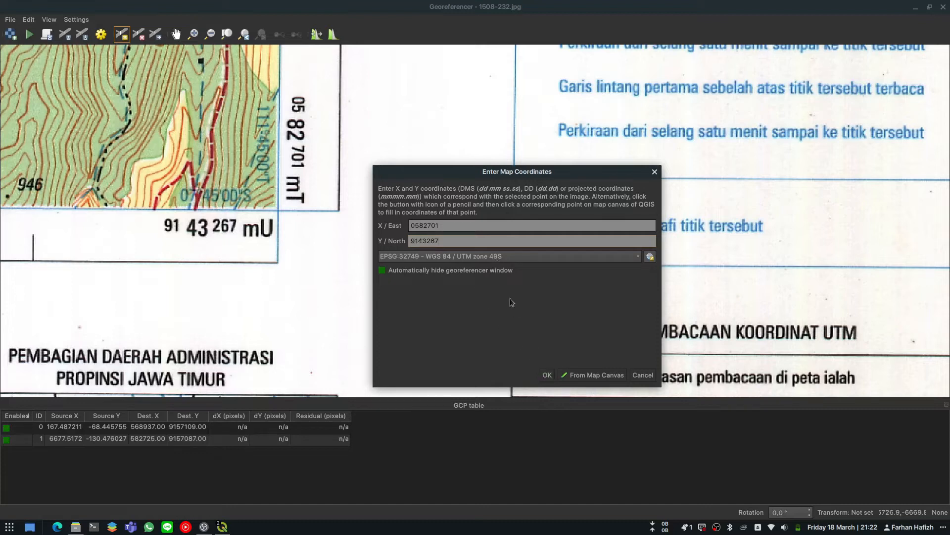
pyautogui.click(545, 373)
pyautogui.scroll(-5, 419, 182)
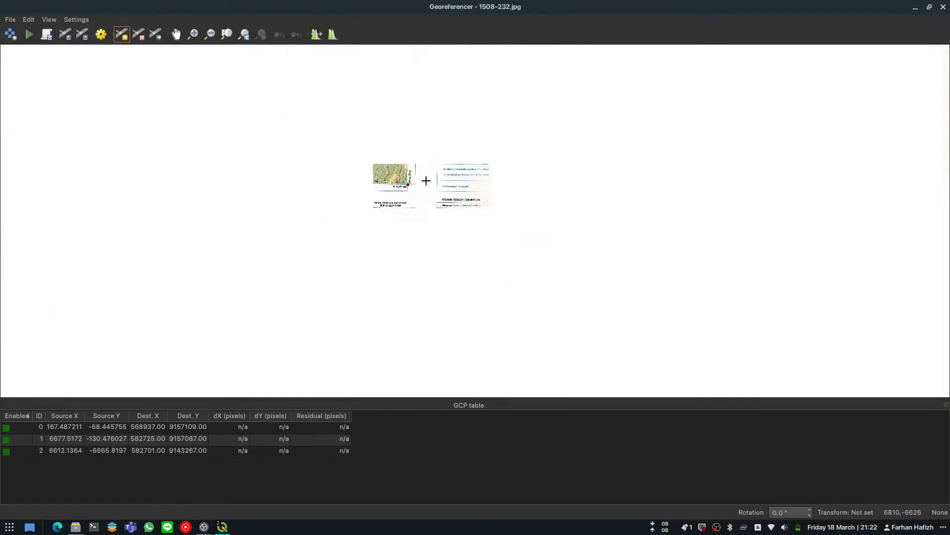
pyautogui.scroll(10, 419, 182)
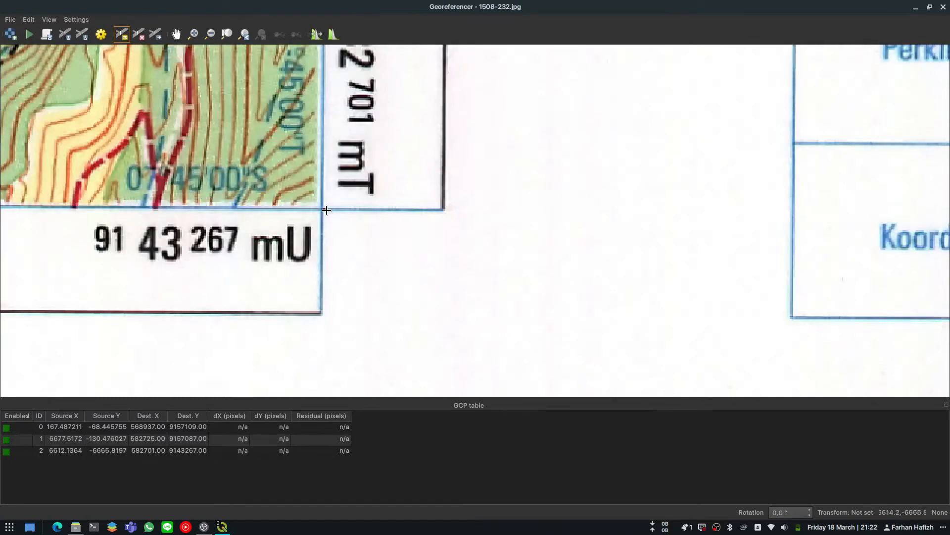
# Step: Move the southeast control point onto the exact crossing of the blue grid lines at the map's corner
pyautogui.scroll(3, 317, 210)
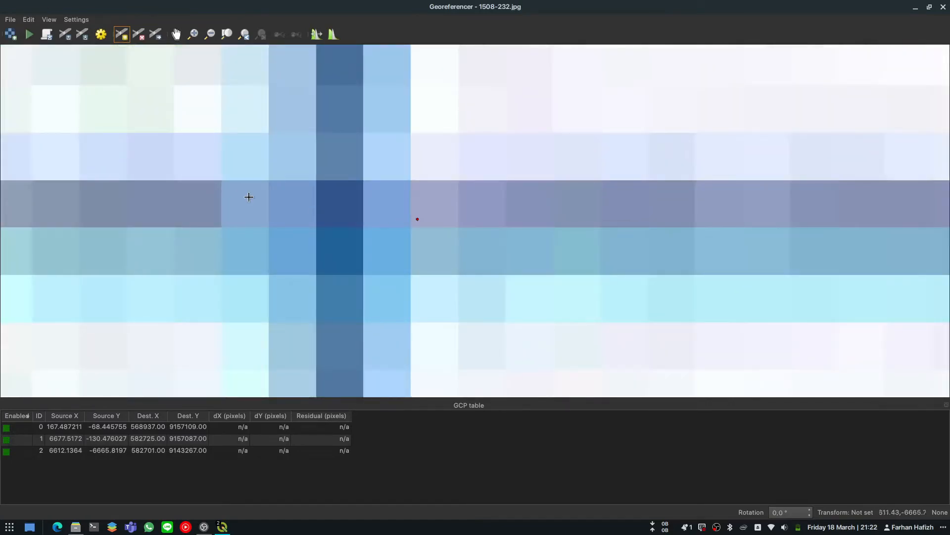
pyautogui.click(156, 37)
pyautogui.moveTo(419, 221); pyautogui.dragTo(409, 208)
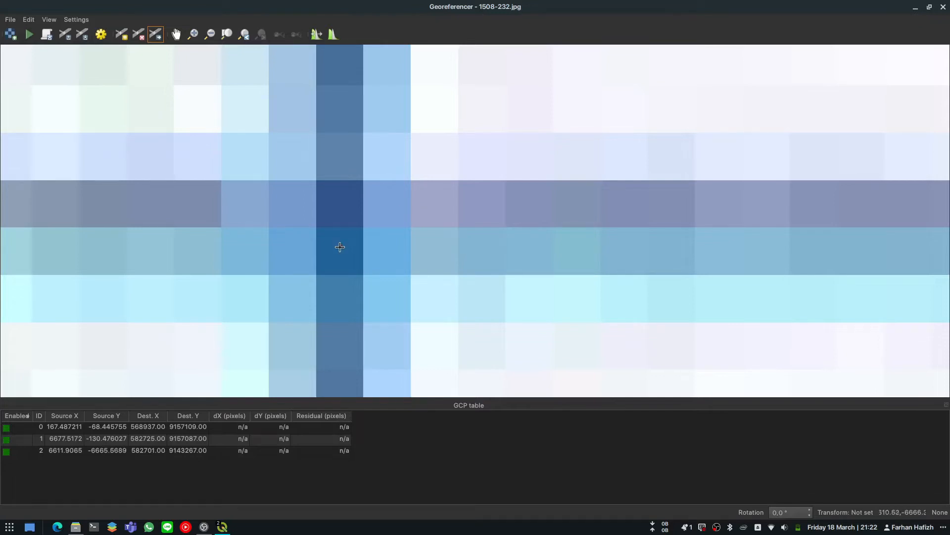
pyautogui.moveTo(339, 250); pyautogui.dragTo(338, 250)
pyautogui.scroll(-5, 426, 213)
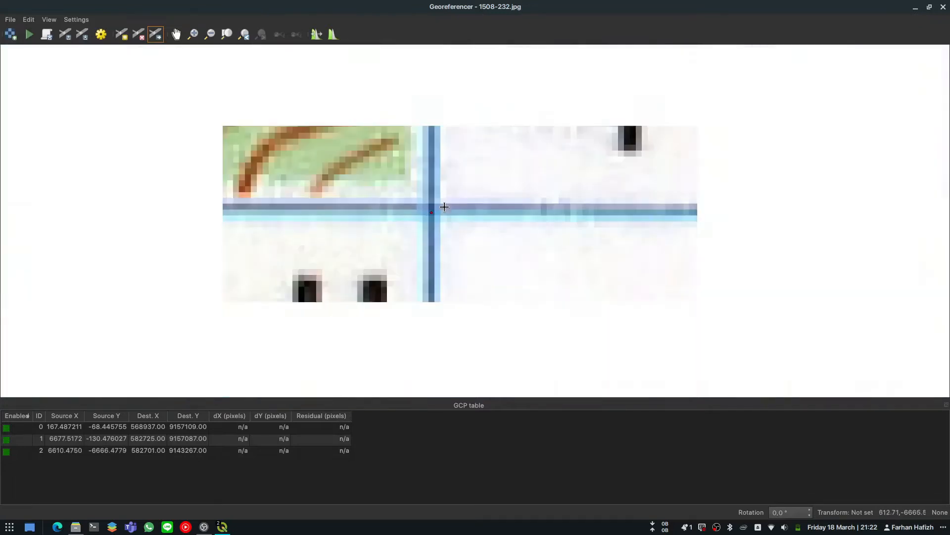
# Step: Place a control point on the map's southwest grid corner, exactly where the 07°45'00"S and 111°37'30"T lines cross
pyautogui.scroll(-3, 443, 206)
pyautogui.scroll(3, 443, 206)
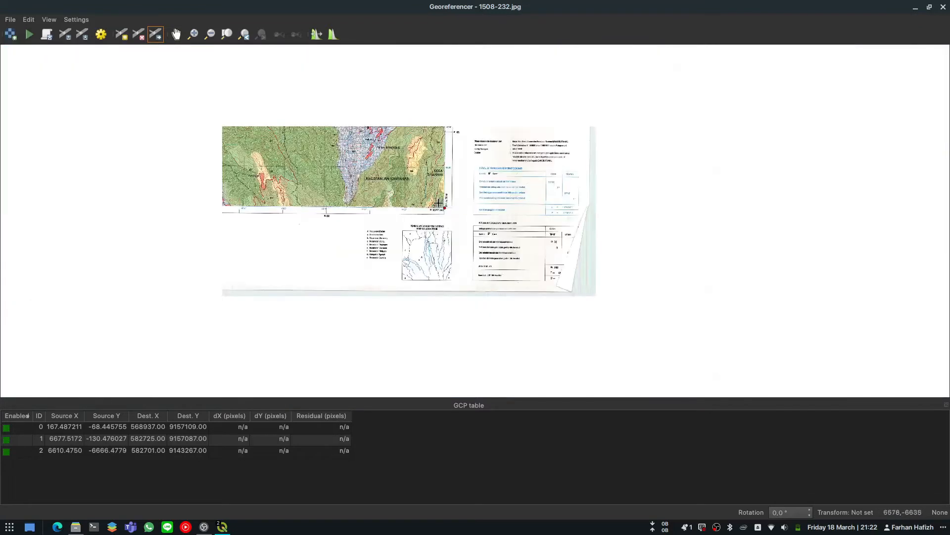
pyautogui.scroll(4, 193, 208)
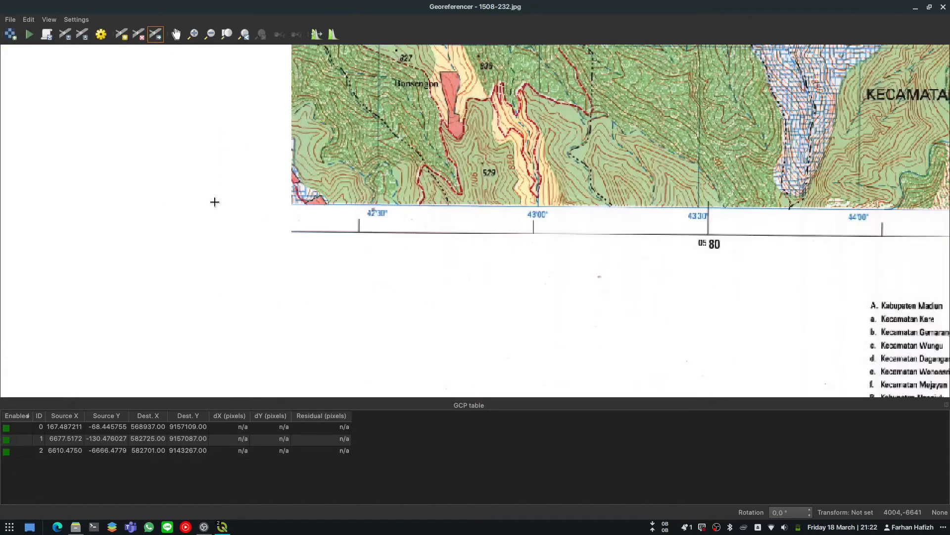
pyautogui.scroll(-5, 214, 205)
pyautogui.scroll(2, 198, 201)
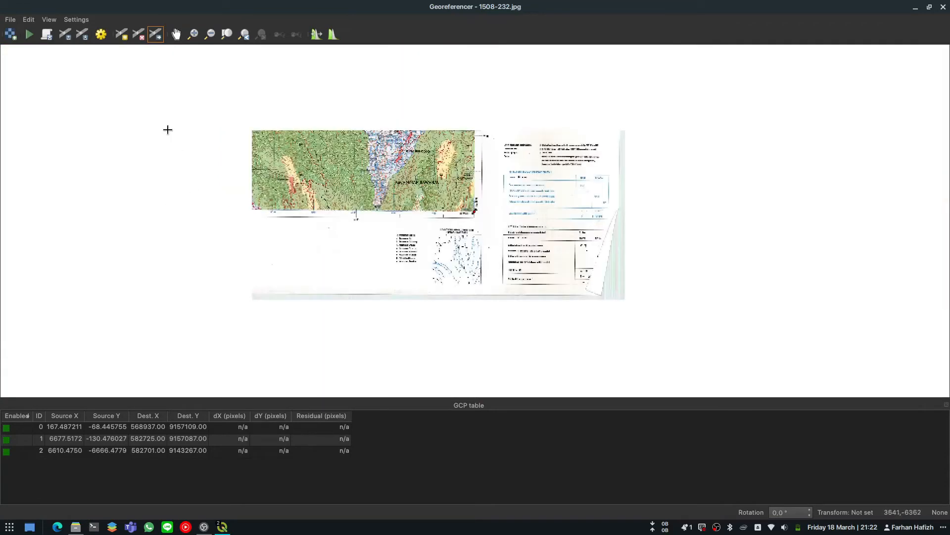
pyautogui.scroll(2, 170, 111)
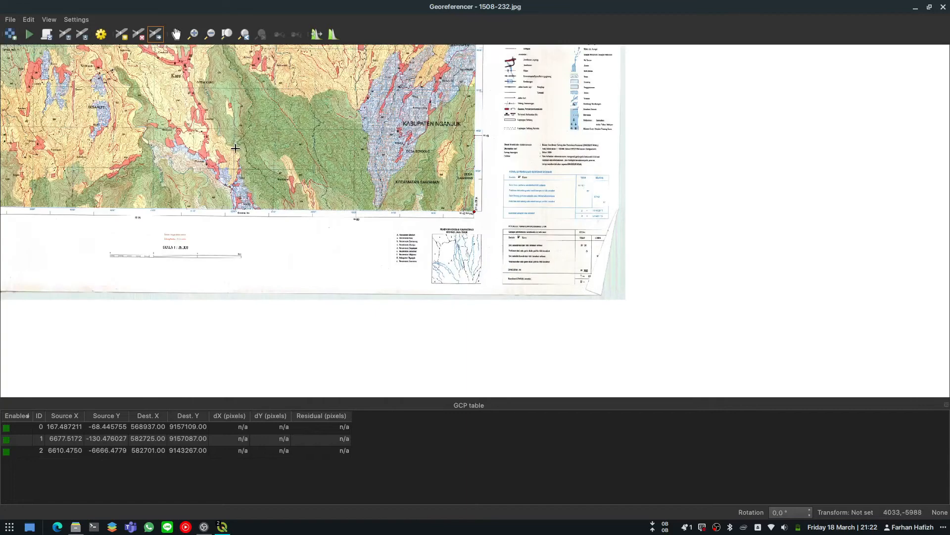
pyautogui.scroll(-4, 165, 162)
pyautogui.scroll(1, 108, 164)
pyautogui.scroll(-2, 280, 170)
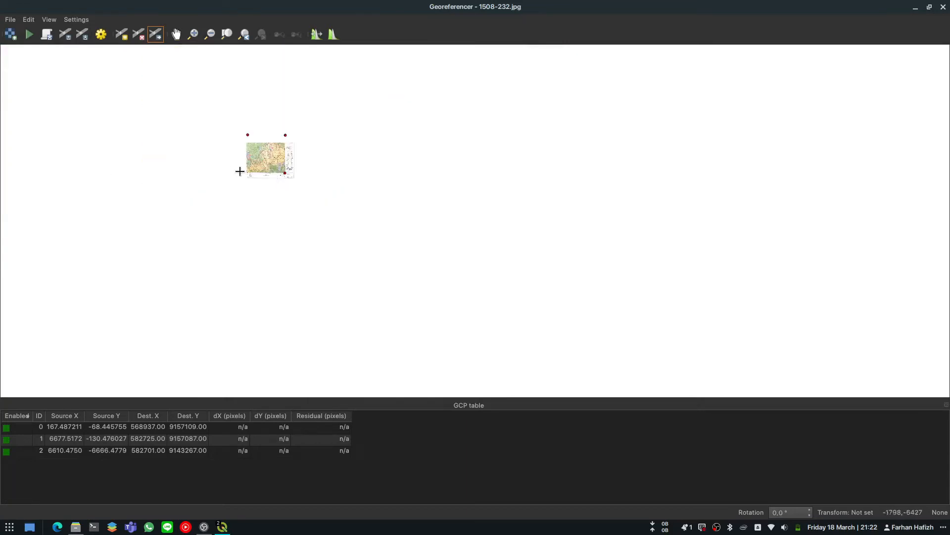
pyautogui.scroll(3, 248, 170)
pyautogui.scroll(1, 257, 171)
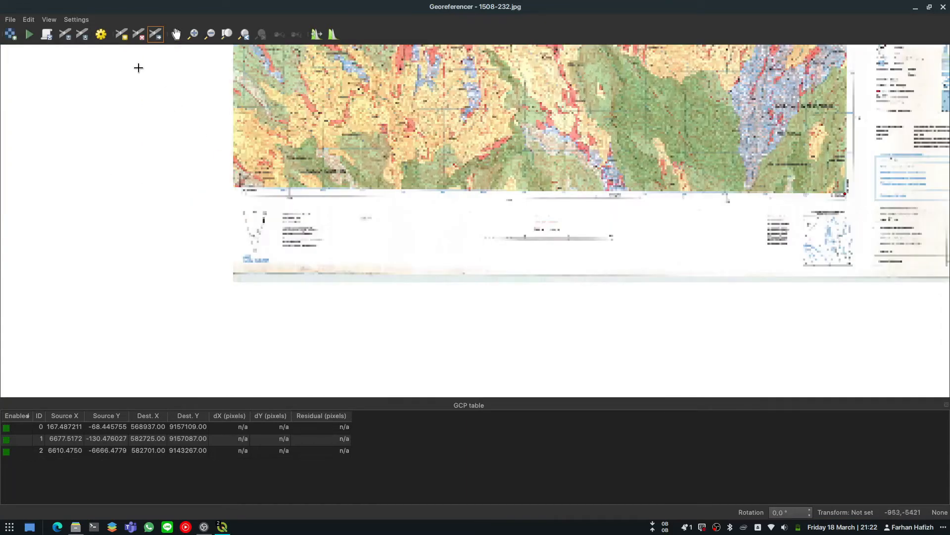
pyautogui.click(127, 39)
pyautogui.scroll(2, 225, 186)
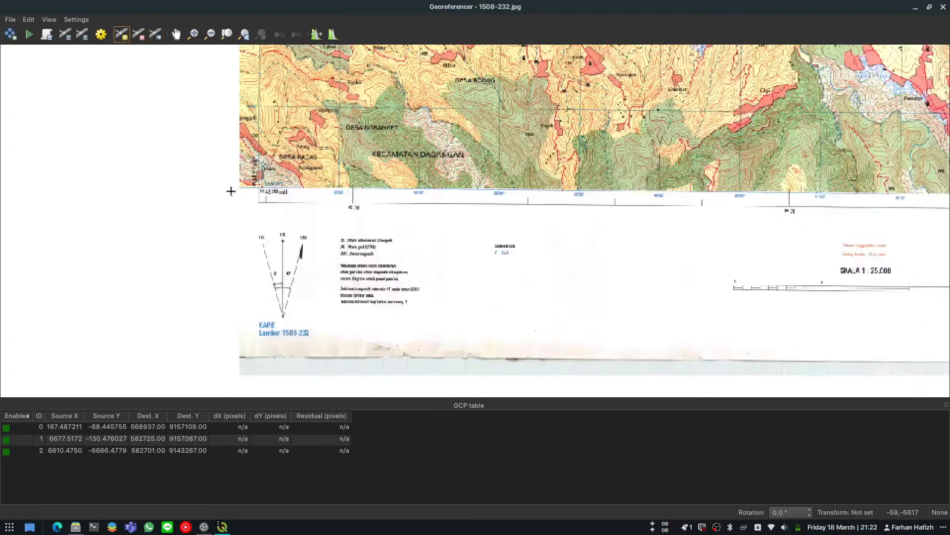
pyautogui.scroll(3, 283, 186)
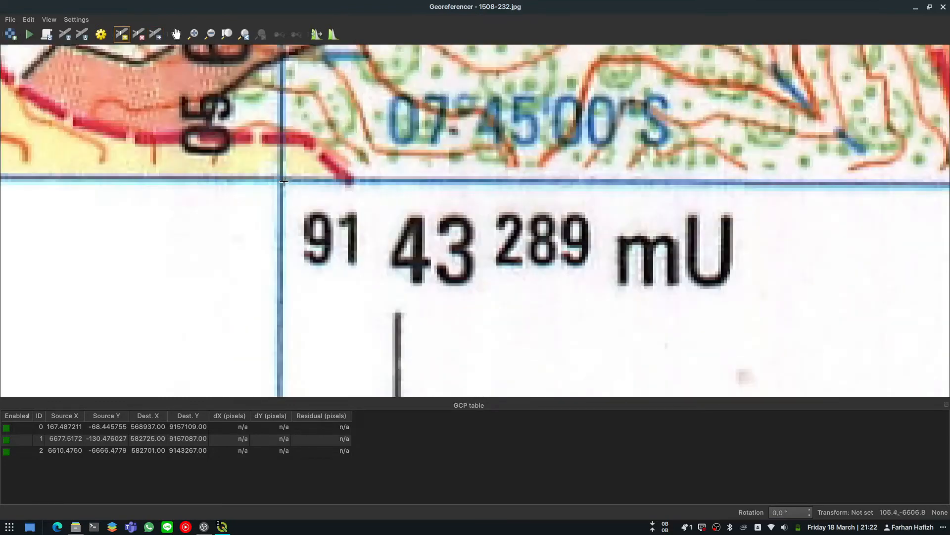
pyautogui.scroll(4, 283, 180)
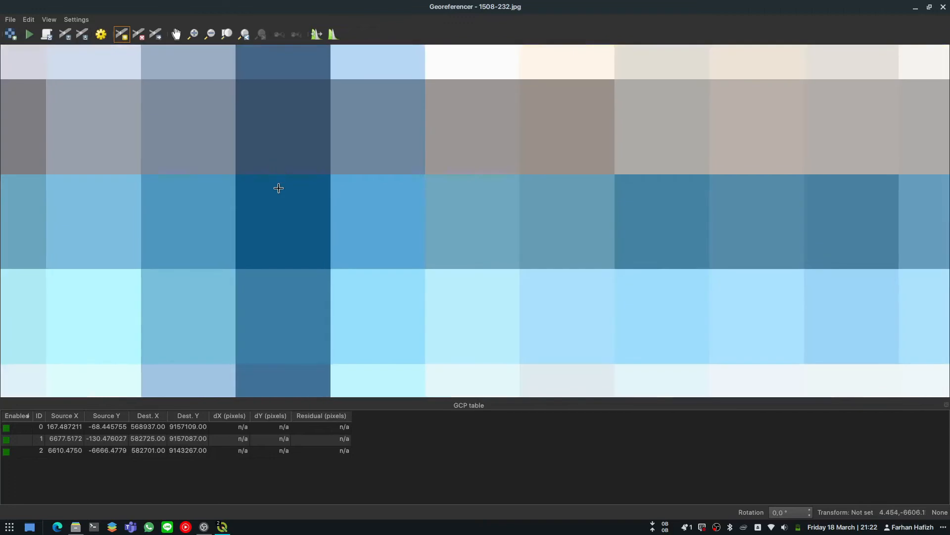
pyautogui.click(279, 214)
# Step: Give the southwest control point East 0568917 and North 9143289 in EPSG:32749
pyautogui.scroll(-5, 280, 215)
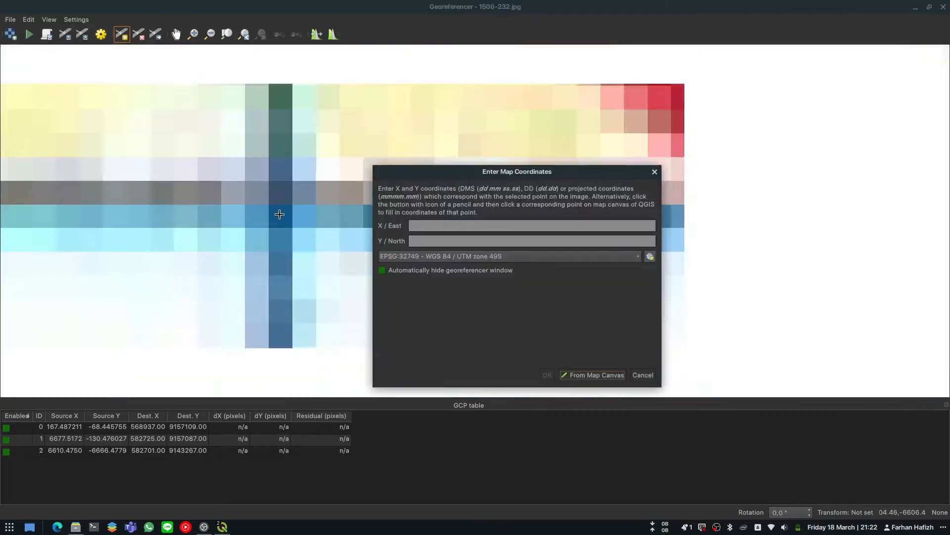
pyautogui.scroll(-2, 277, 219)
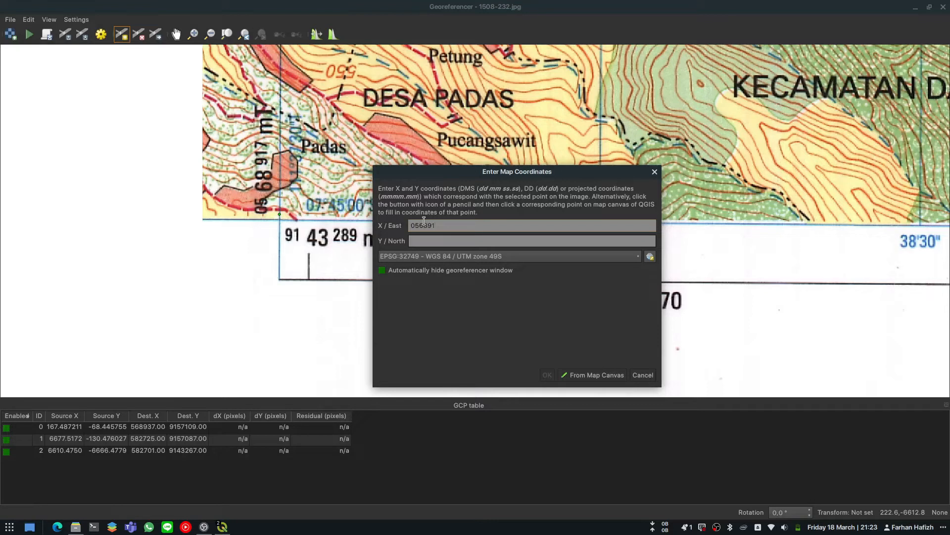
pyautogui.press('Tab')
pyautogui.write('91')
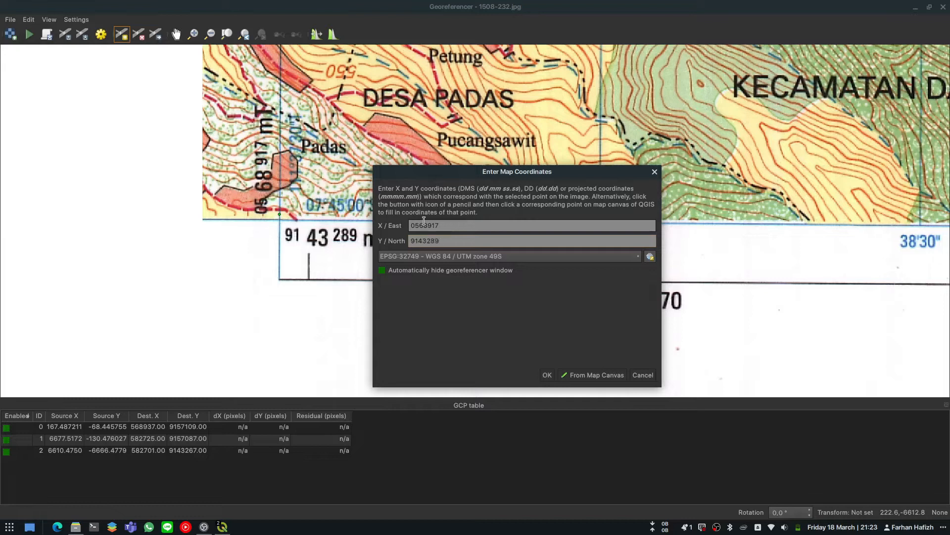
pyautogui.click(547, 375)
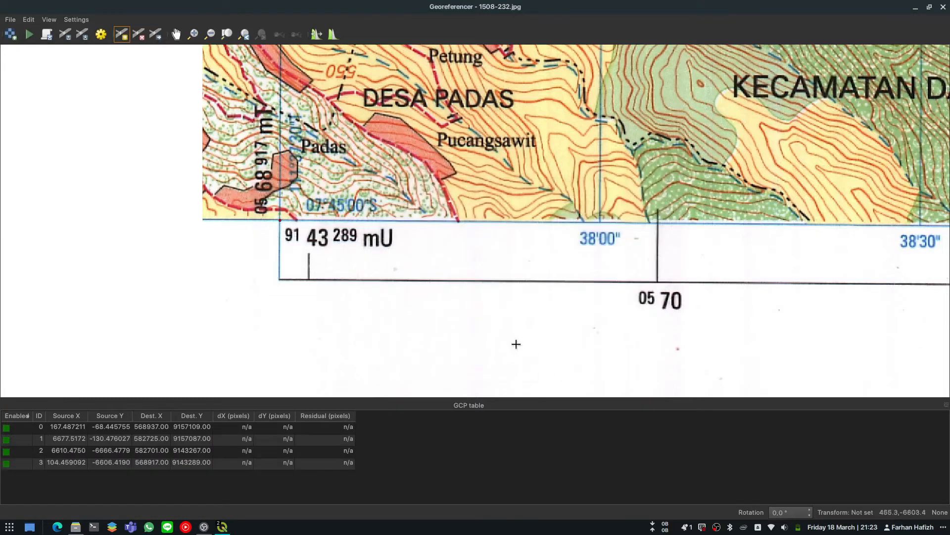
# Step: In the transformation settings, set the target SRS to the project CRS, EPSG:32749 - WGS 84 / UTM zone 49S
pyautogui.scroll(-1, 461, 323)
pyautogui.scroll(-2, 461, 323)
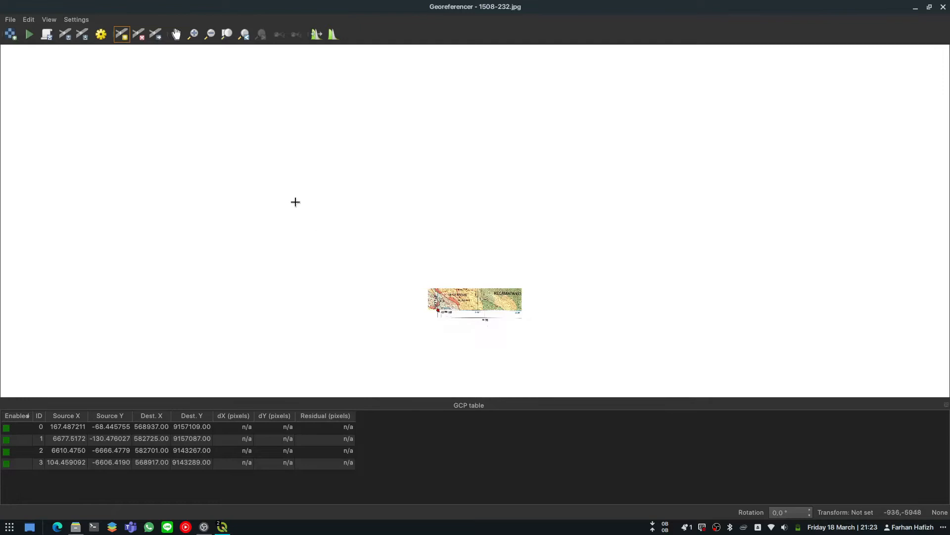
pyautogui.click(85, 22)
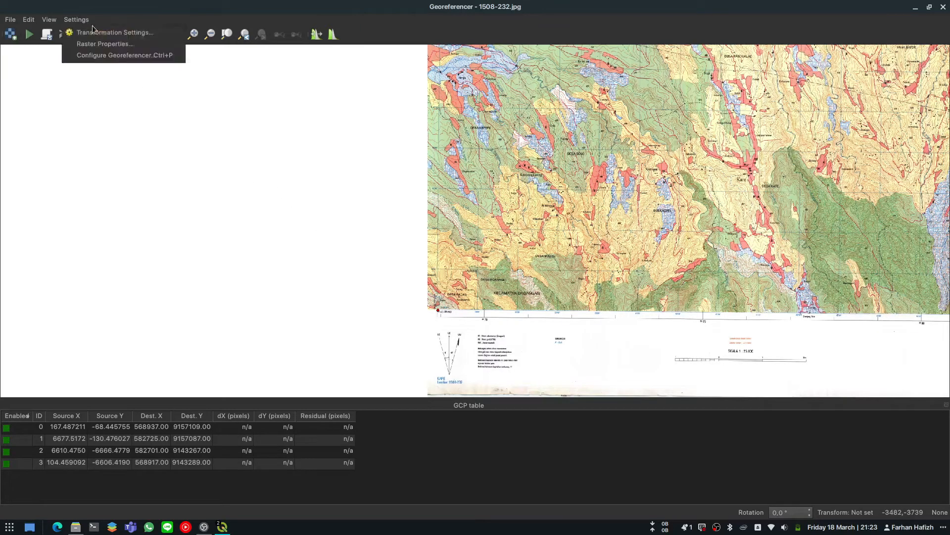
pyautogui.click(104, 33)
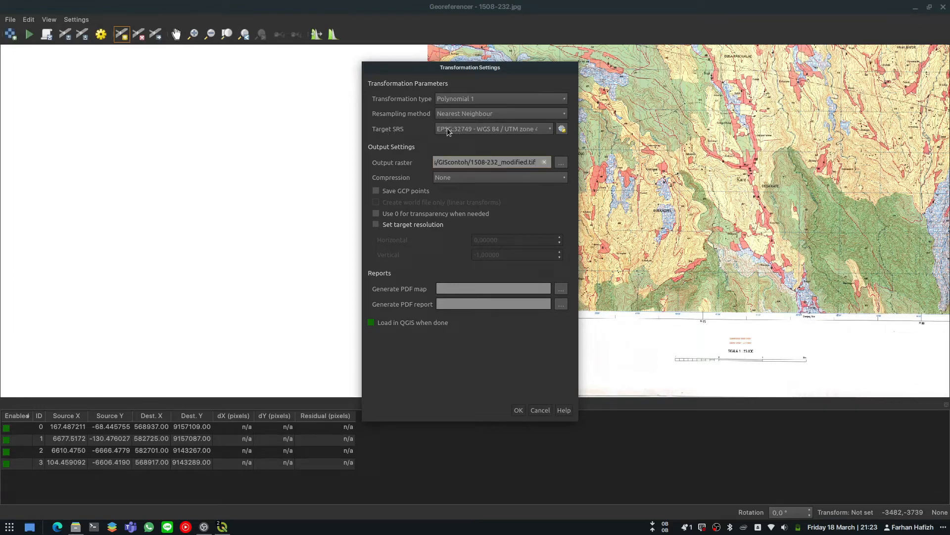
pyautogui.click(466, 130)
pyautogui.click(473, 140)
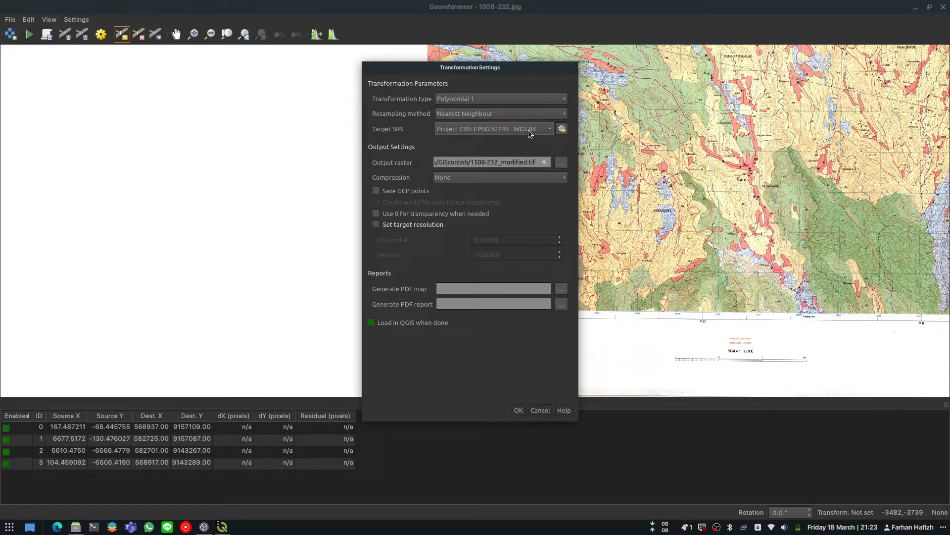
pyautogui.click(529, 132)
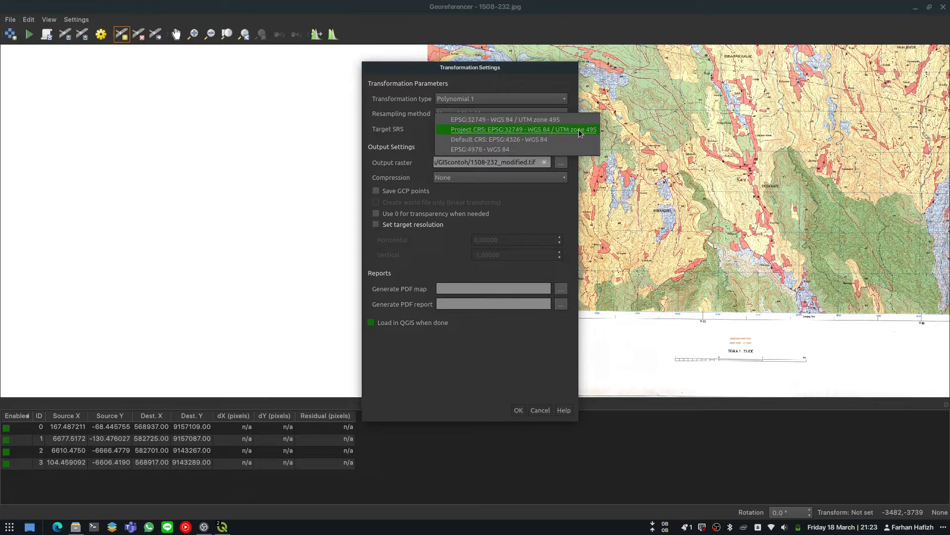
pyautogui.click(513, 131)
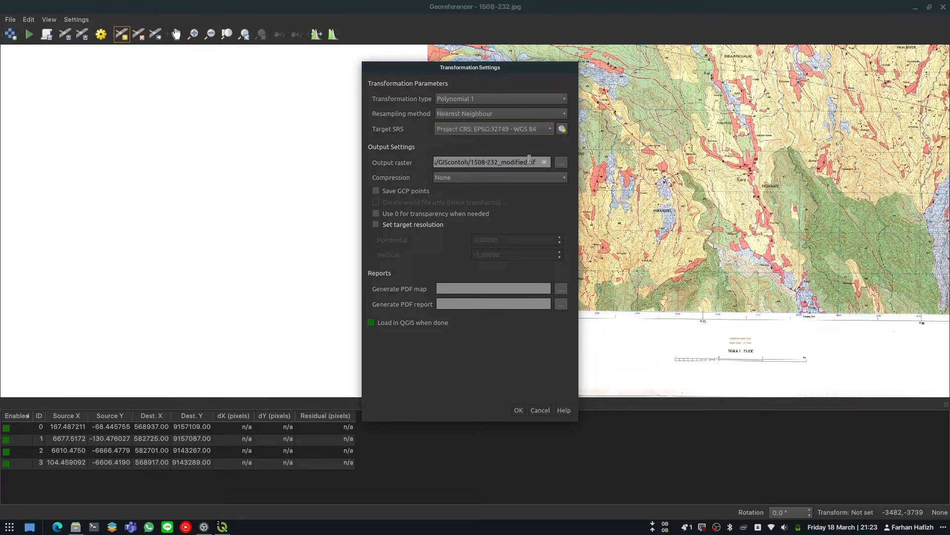
# Step: Set the output raster to Peta_proj in the GIScontoh folder and accept the transformation settings
pyautogui.click(564, 164)
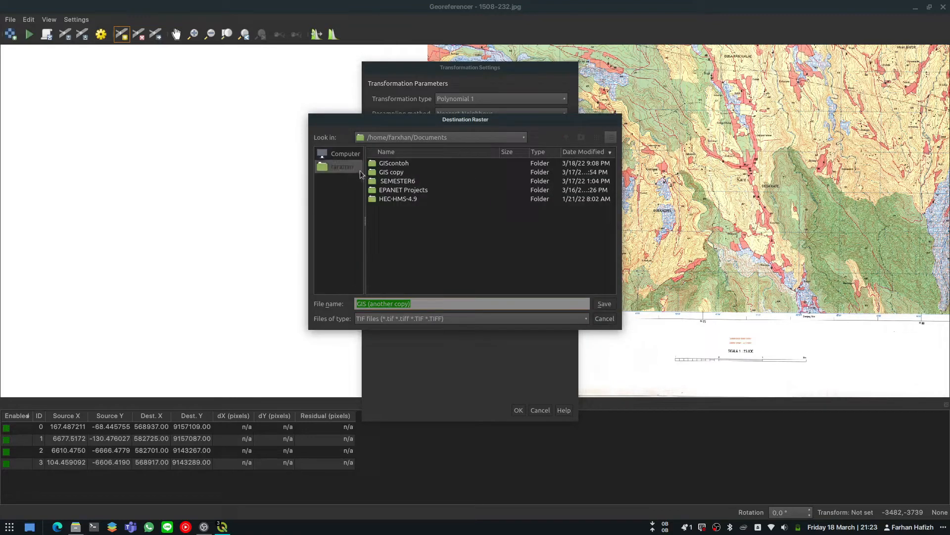
pyautogui.doubleClick(409, 165)
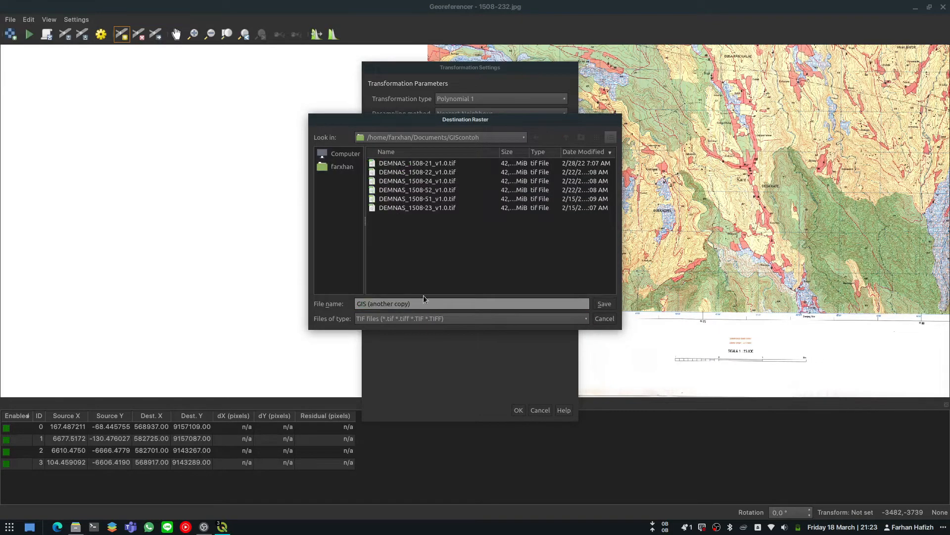
pyautogui.hotkey('ctrl', 'a')
pyautogui.write('P')
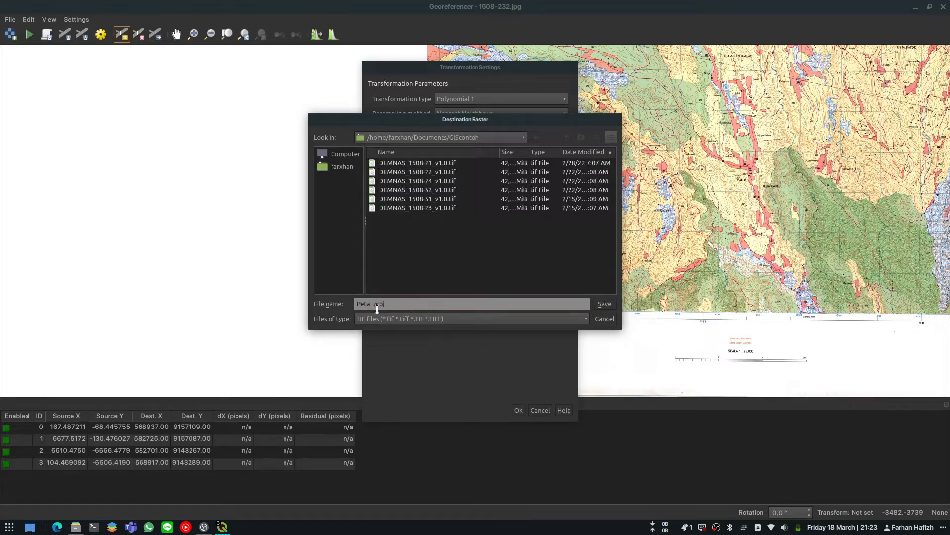
pyautogui.click(605, 303)
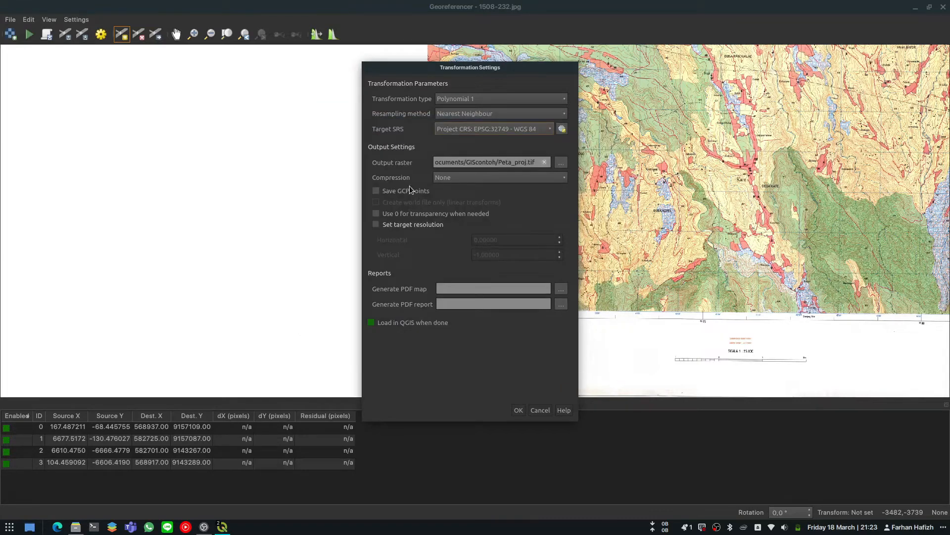
pyautogui.click(519, 410)
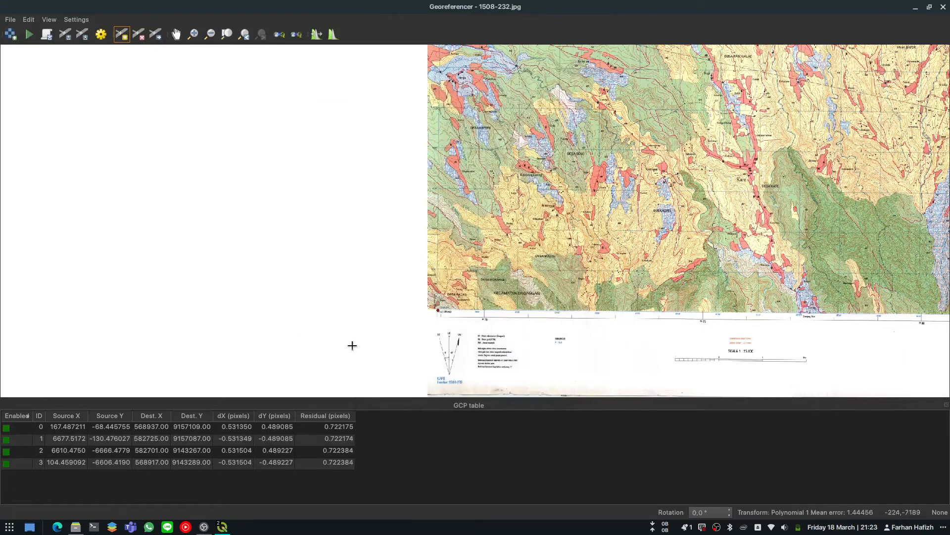
# Step: Run the georeferencing and close the Georeferencer, discarding the GCP points
pyautogui.click(28, 38)
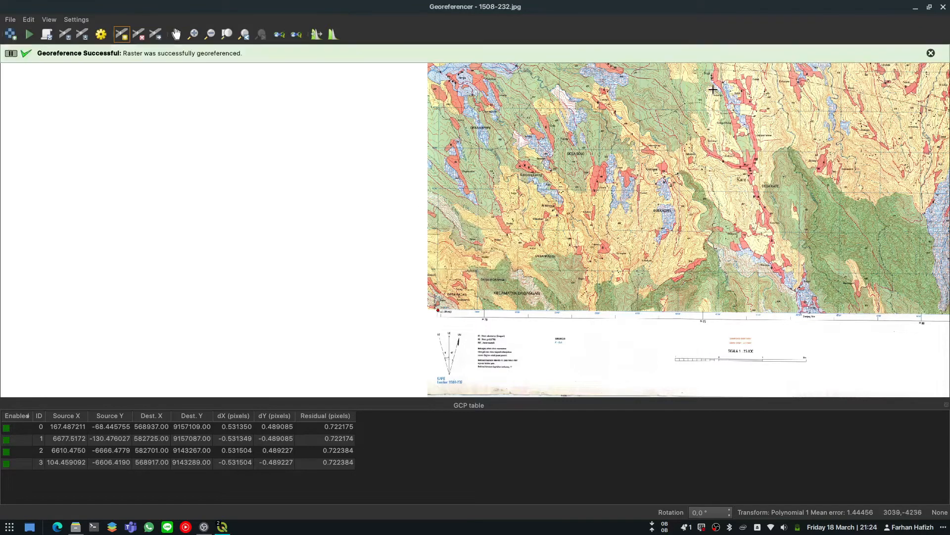
pyautogui.moveTo(650, 17); pyautogui.dragTo(648, 62)
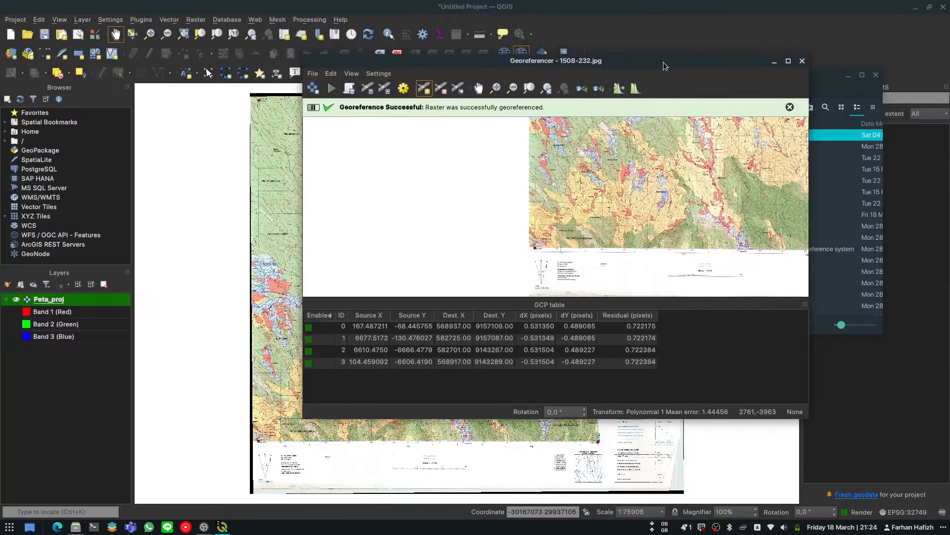
pyautogui.click(801, 62)
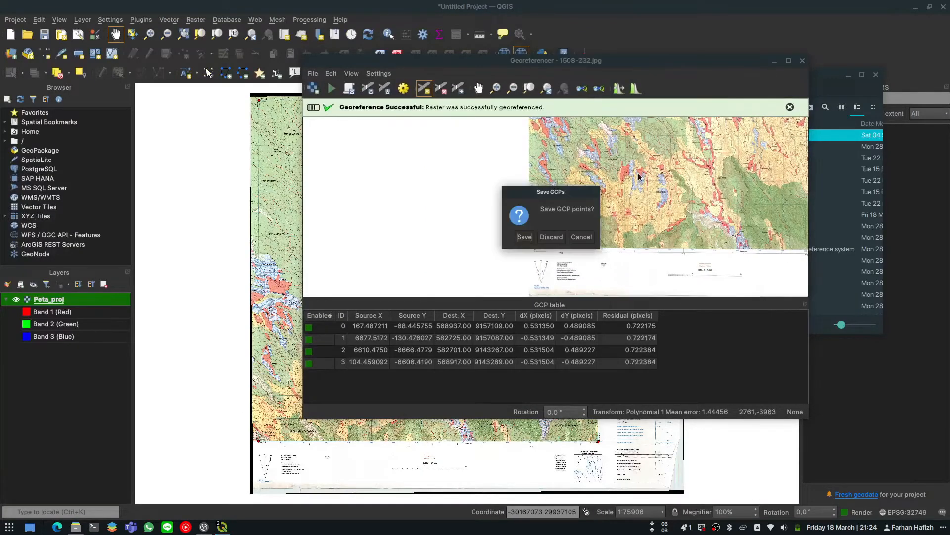
pyautogui.click(554, 237)
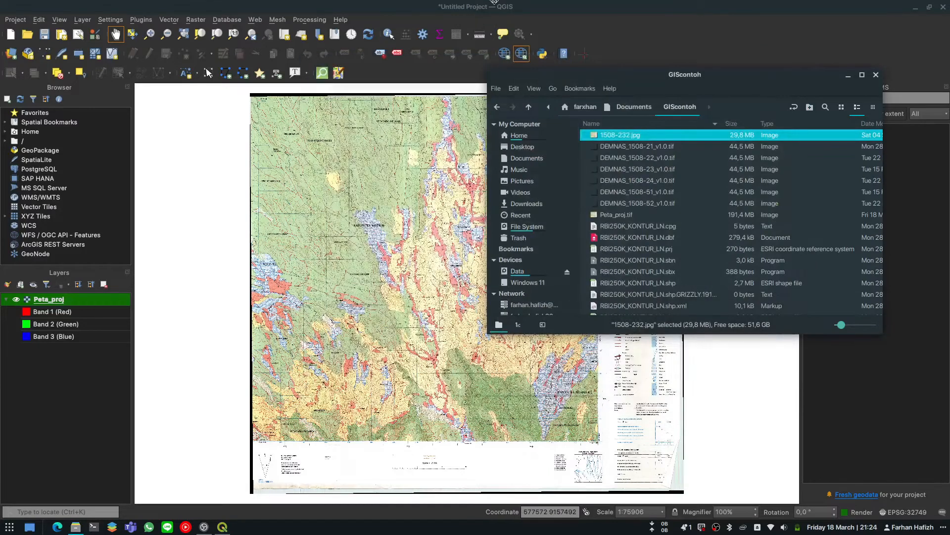
# Step: Return to the main QGIS project and add the OSM Standard basemap from QuickMapServices
pyautogui.click(494, 3)
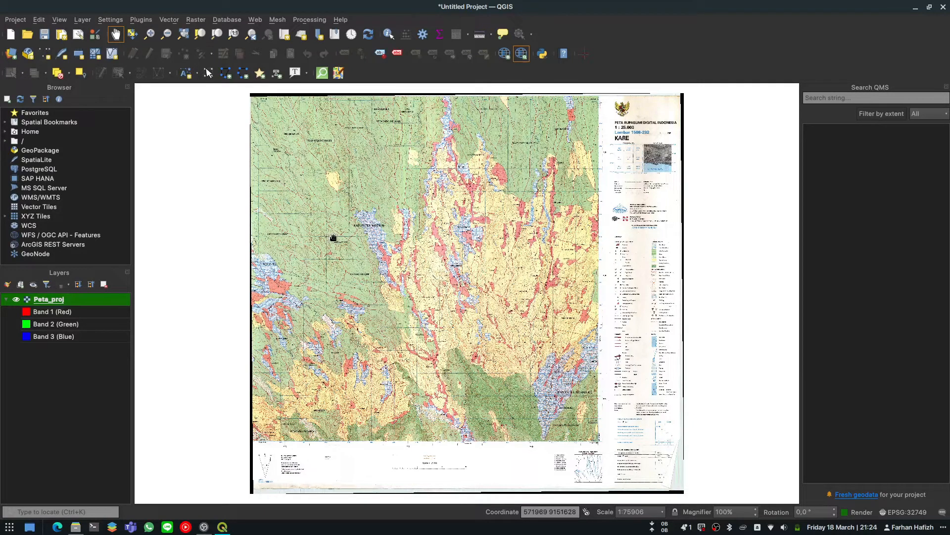
pyautogui.click(255, 20)
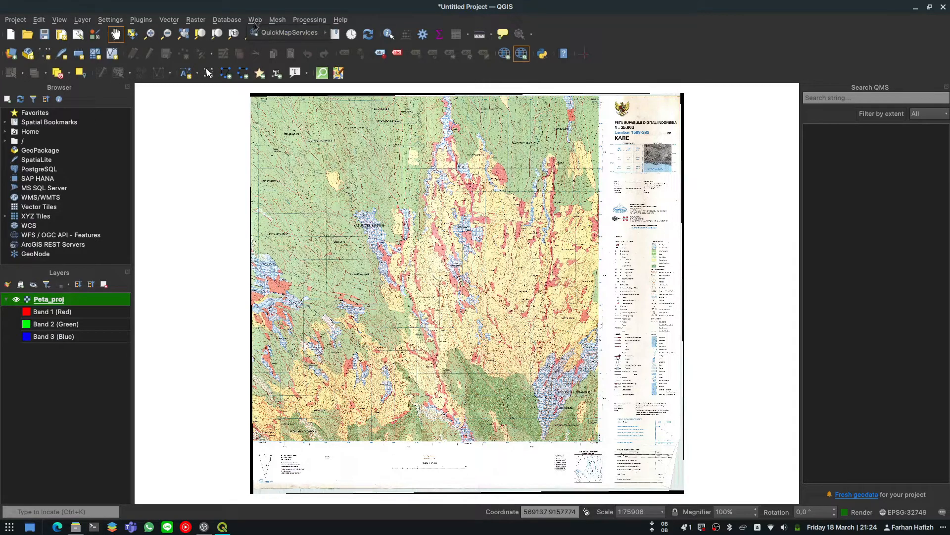
pyautogui.moveTo(283, 33)
pyautogui.moveTo(362, 45)
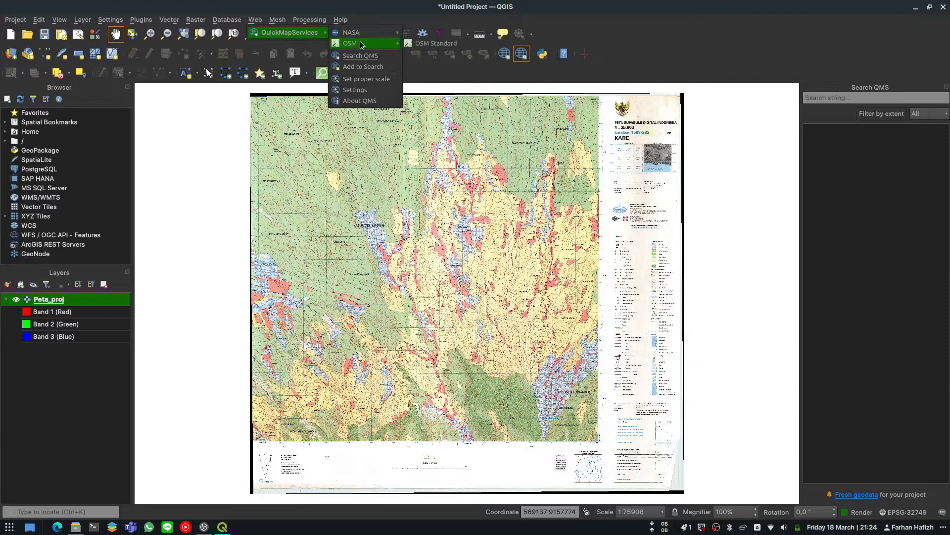
pyautogui.click(419, 45)
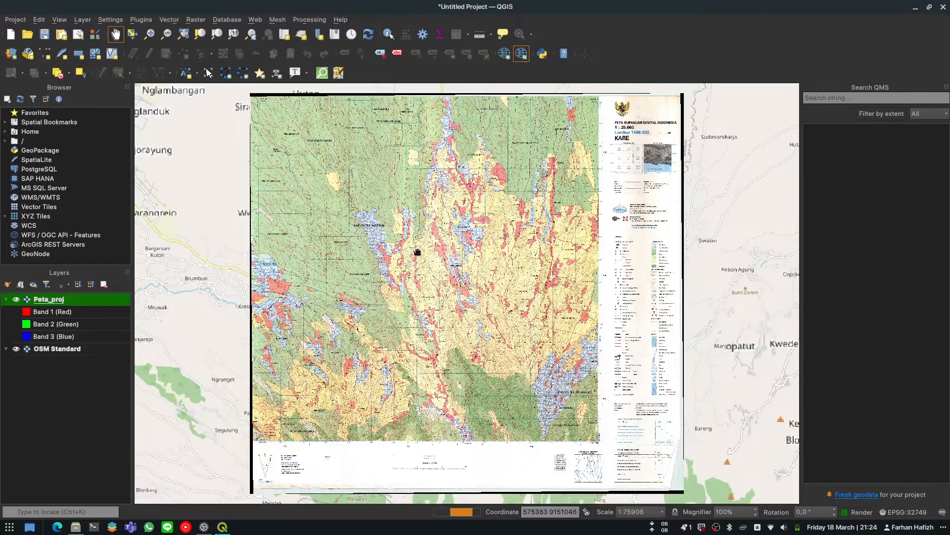
# Step: Compare the roads and river along the western edge of Peta_proj with the OSM Standard basemap
pyautogui.moveTo(334, 272); pyautogui.dragTo(416, 276)
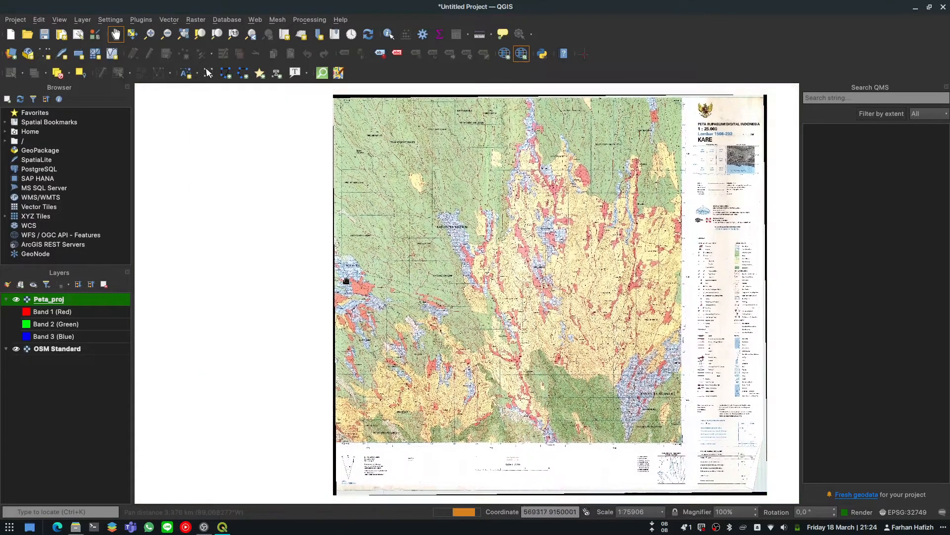
pyautogui.scroll(3, 329, 282)
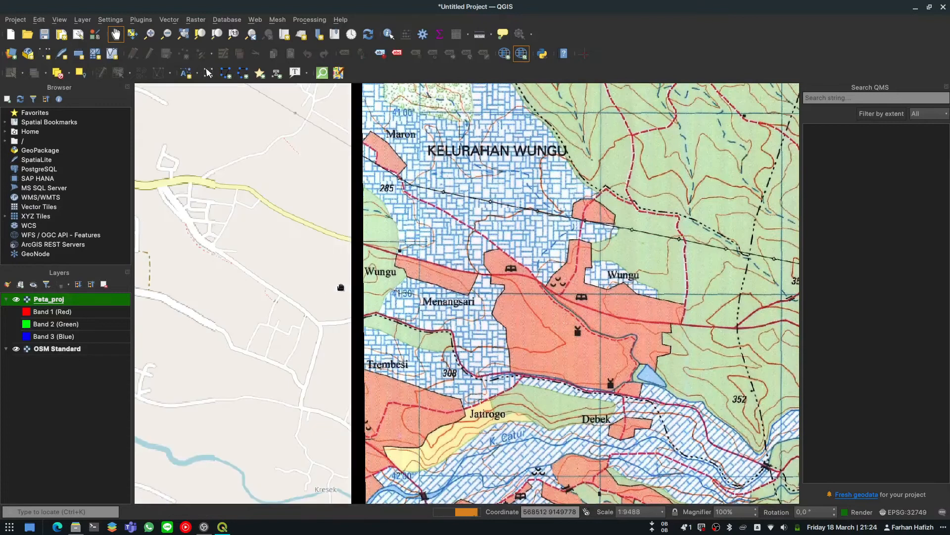
pyautogui.moveTo(341, 287); pyautogui.dragTo(412, 280)
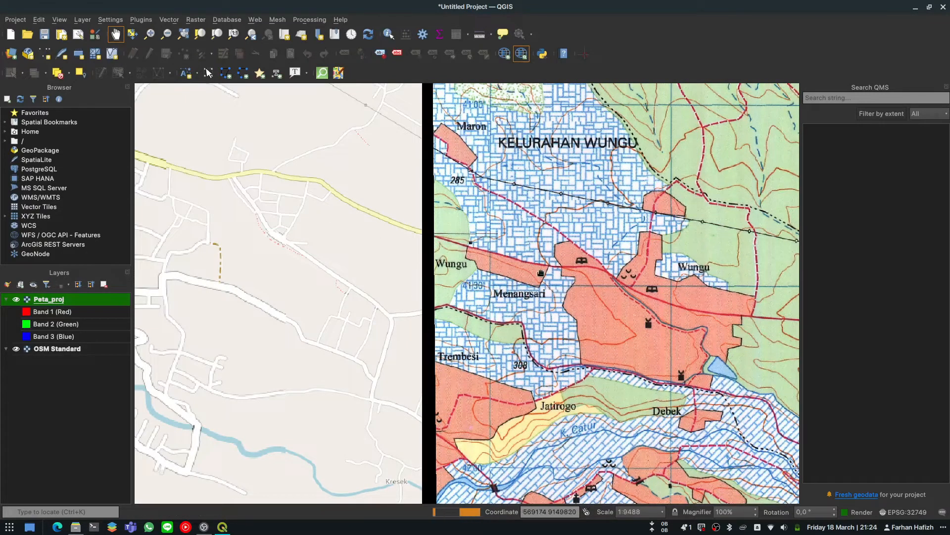
pyautogui.moveTo(473, 409); pyautogui.dragTo(572, 220)
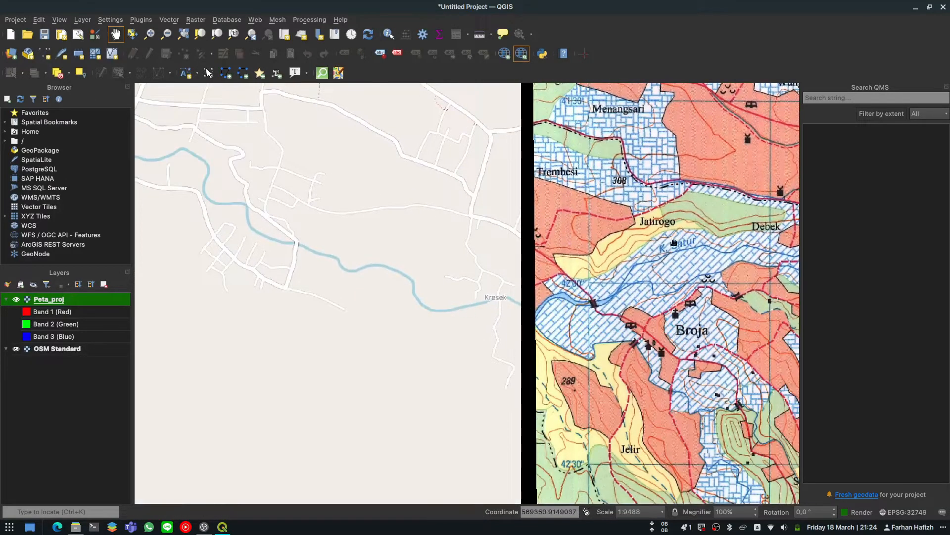
pyautogui.moveTo(675, 243); pyautogui.dragTo(598, 319)
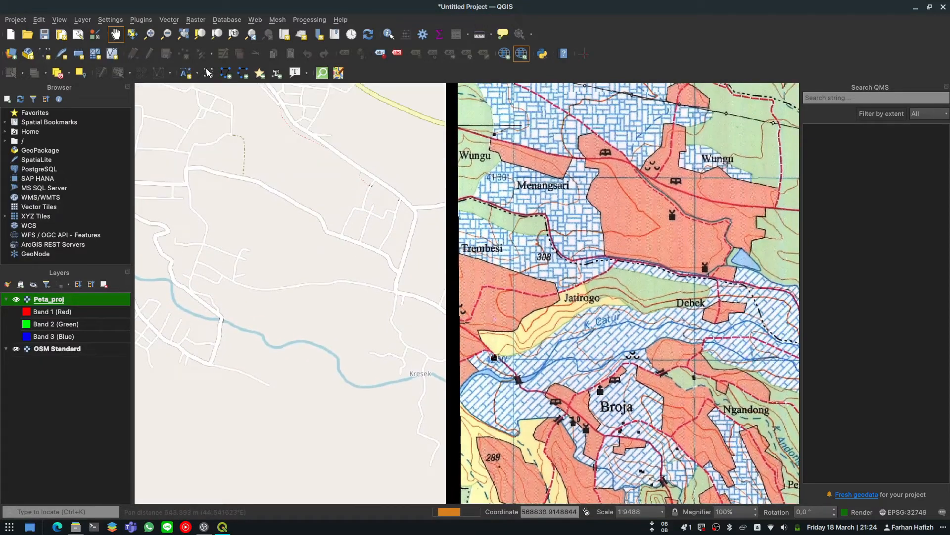
pyautogui.scroll(-3, 509, 323)
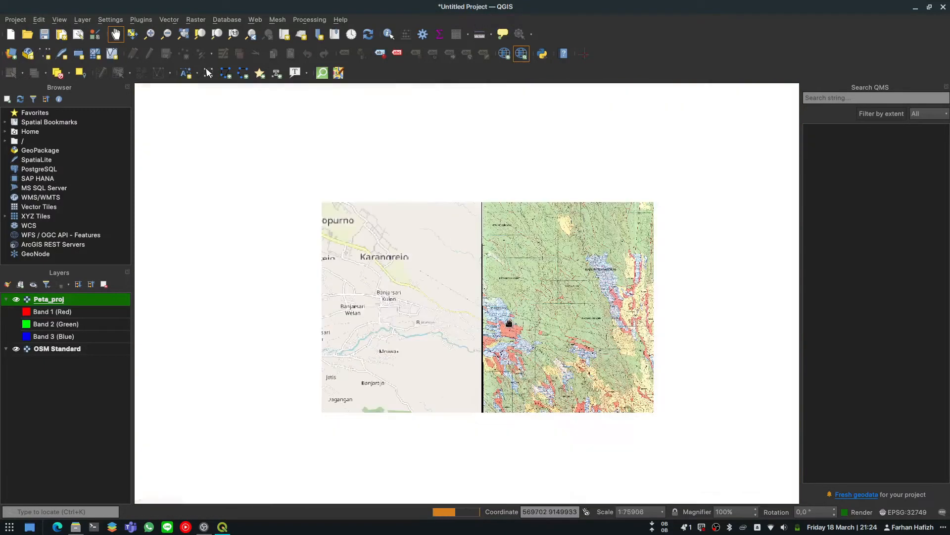
# Step: Check how roads and rivers continue across the northern edge of Peta_proj into the OSM Standard basemap, from Sampung to Gemarang
pyautogui.moveTo(509, 322); pyautogui.dragTo(393, 382)
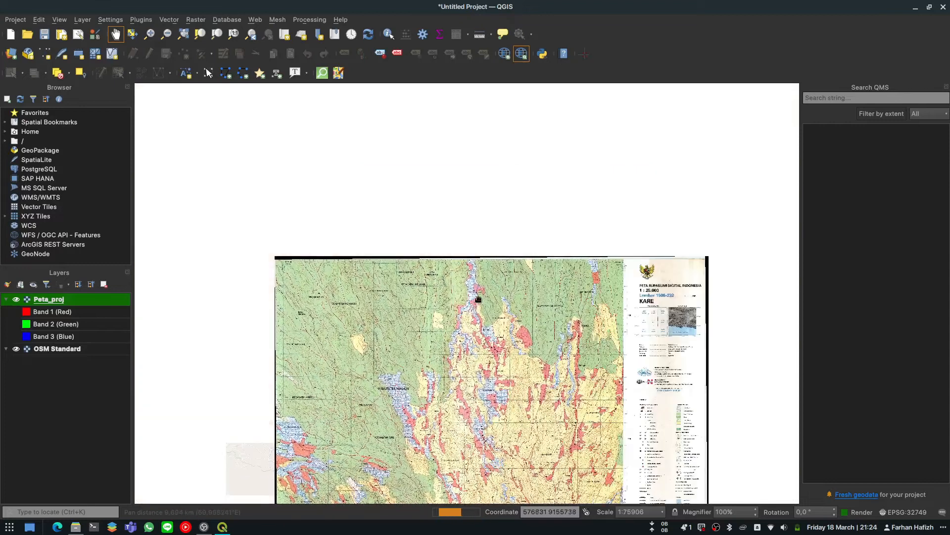
pyautogui.scroll(3, 470, 255)
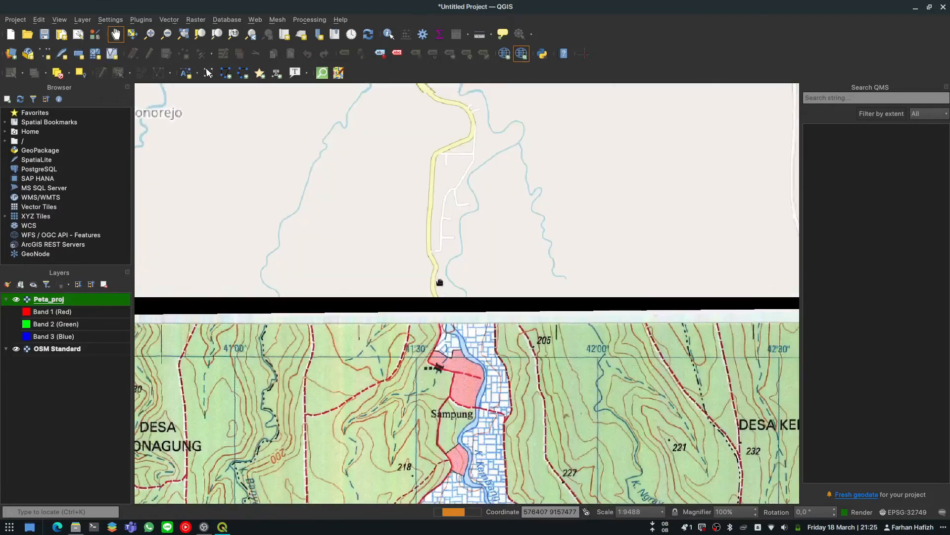
pyautogui.scroll(2, 439, 283)
pyautogui.moveTo(450, 291); pyautogui.dragTo(461, 239)
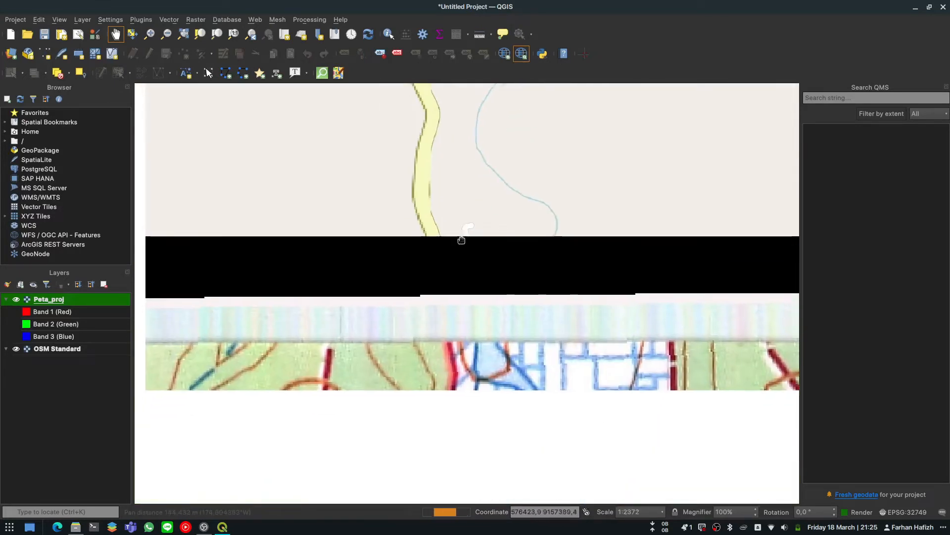
pyautogui.scroll(-1, 462, 240)
pyautogui.moveTo(555, 315); pyautogui.dragTo(277, 315)
pyautogui.scroll(-2, 278, 315)
pyautogui.scroll(1, 548, 298)
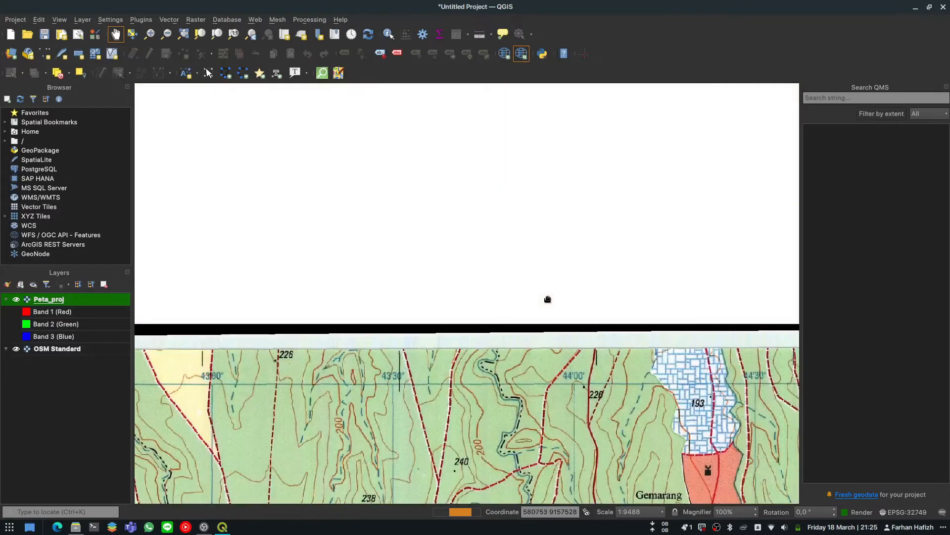
pyautogui.scroll(1, 548, 299)
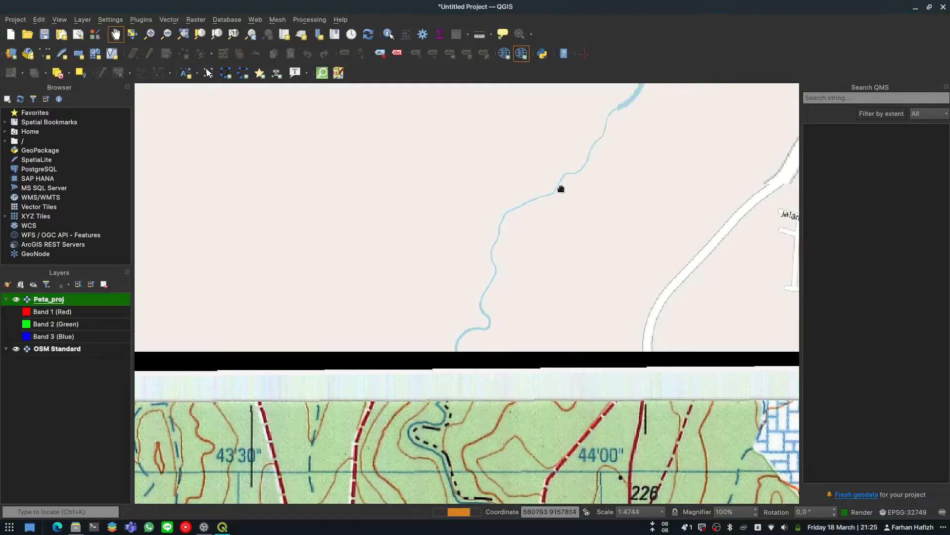
pyautogui.moveTo(470, 332); pyautogui.dragTo(411, 234)
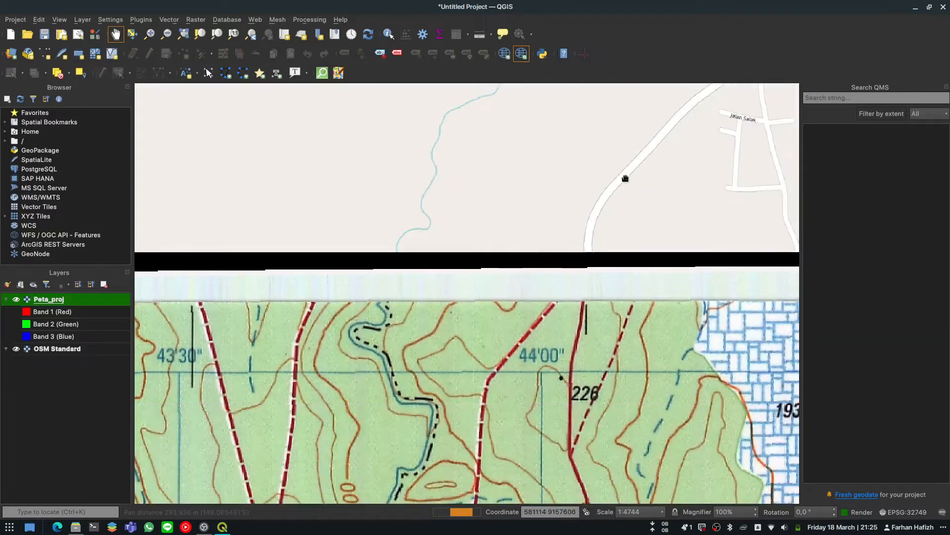
pyautogui.scroll(-2, 583, 318)
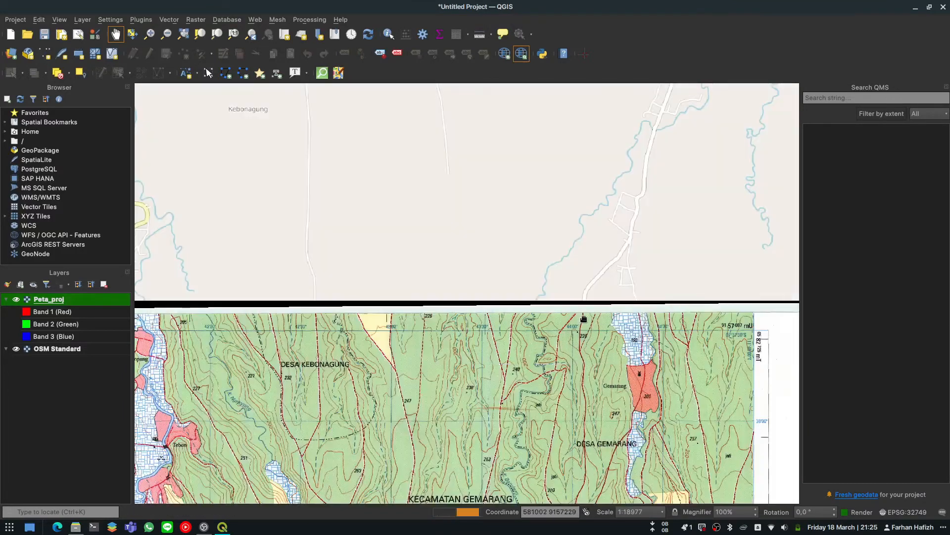
pyautogui.scroll(-1, 586, 316)
pyautogui.scroll(-2, 604, 294)
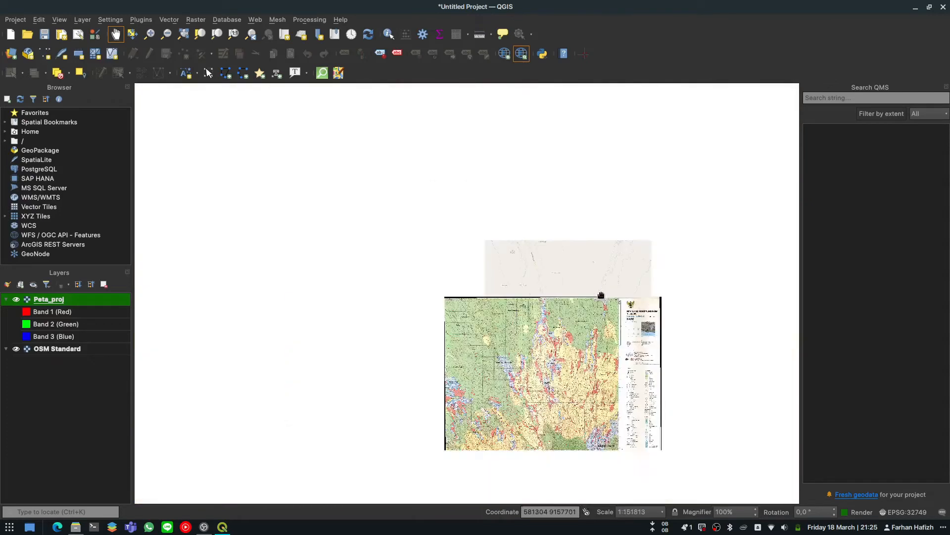
pyautogui.moveTo(565, 345); pyautogui.dragTo(551, 266)
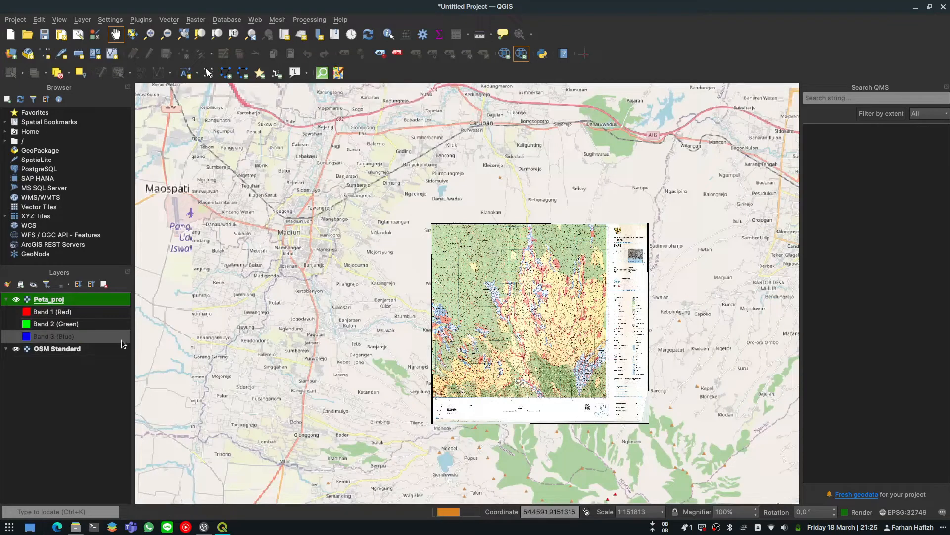
# Step: Hide the OSM Standard layer and add DEMNAS_1508-23_v1.0.tif and DEMNAS_1508-24_v1.0.tif from the GIScontoh folder to the project
pyautogui.click(17, 349)
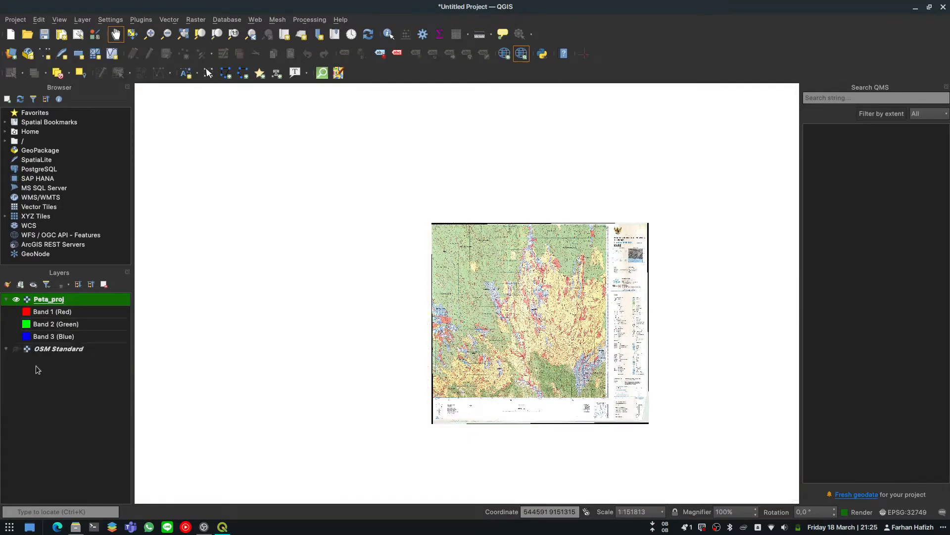
pyautogui.click(76, 527)
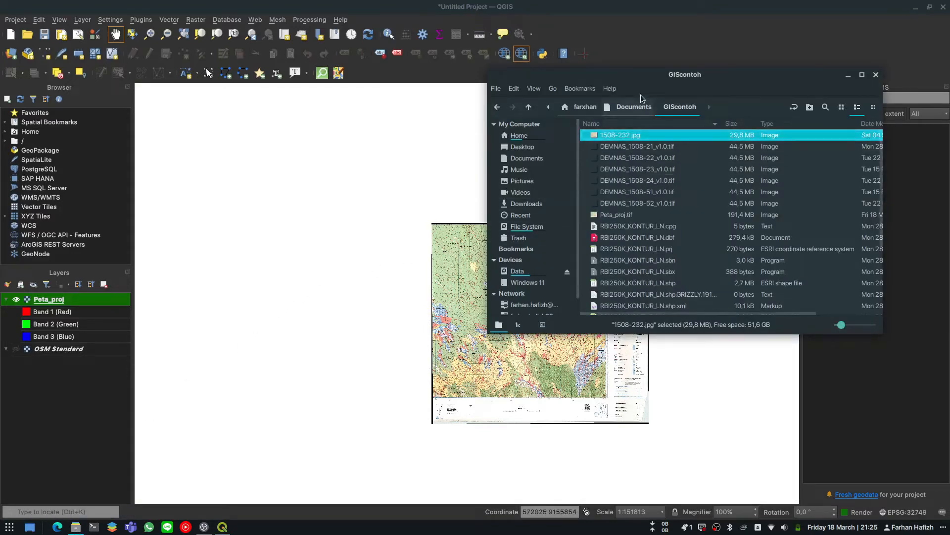
pyautogui.moveTo(646, 74); pyautogui.dragTo(497, 109)
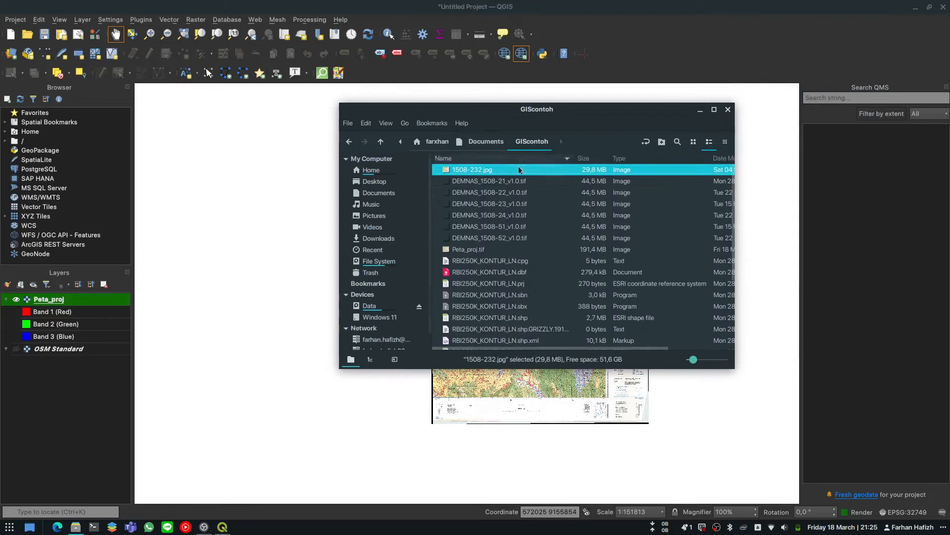
pyautogui.click(516, 204)
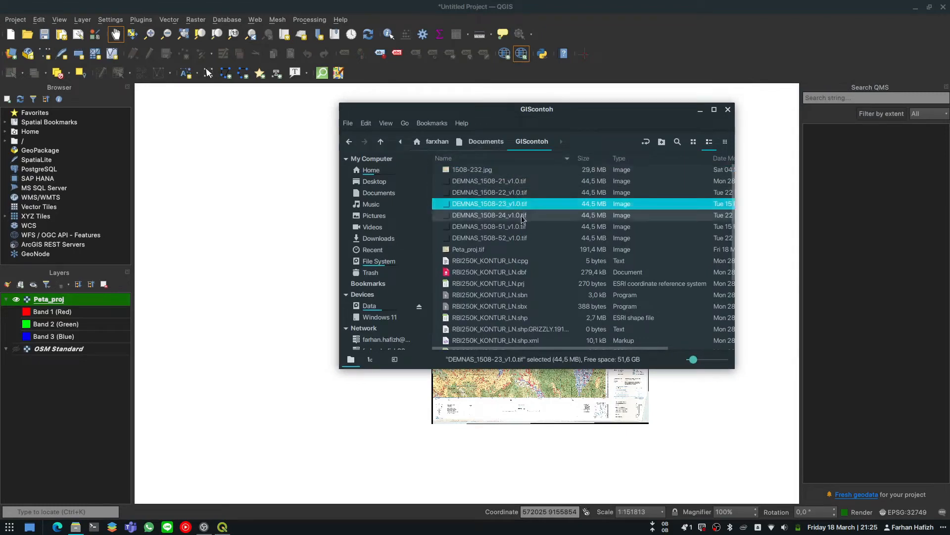
pyautogui.keyDown('ctrl'); pyautogui.click(517, 216); pyautogui.keyUp('ctrl')
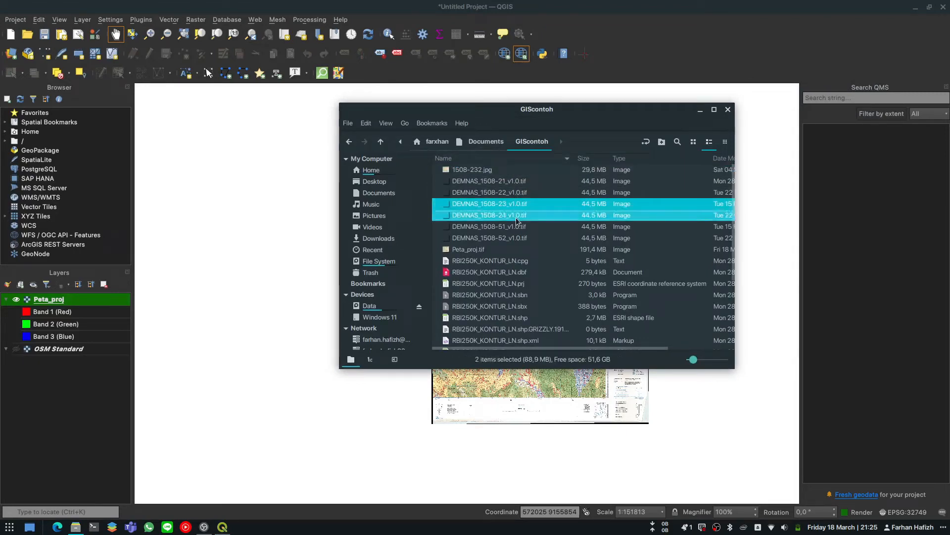
pyautogui.click(516, 228)
pyautogui.click(500, 204)
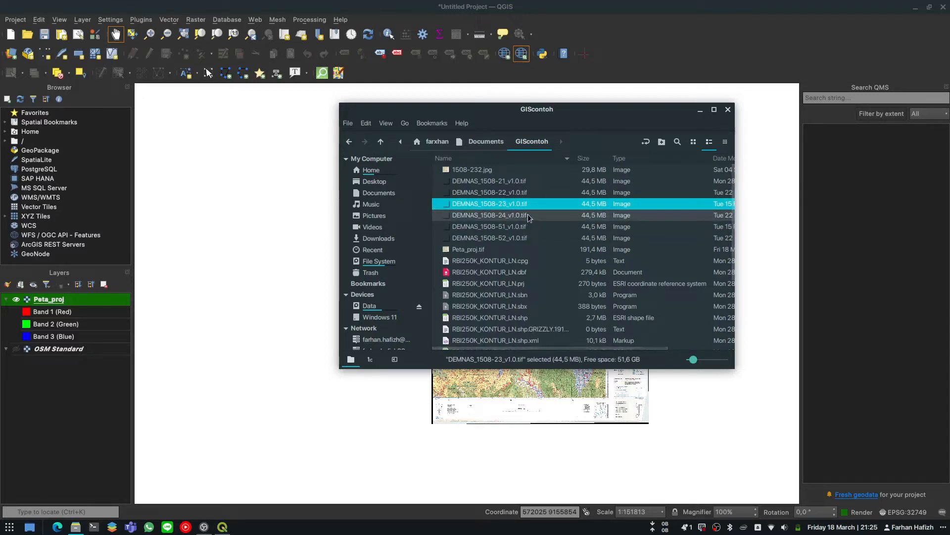
pyautogui.keyDown('ctrl'); pyautogui.click(528, 216); pyautogui.keyUp('ctrl')
pyautogui.moveTo(501, 209); pyautogui.dragTo(77, 388)
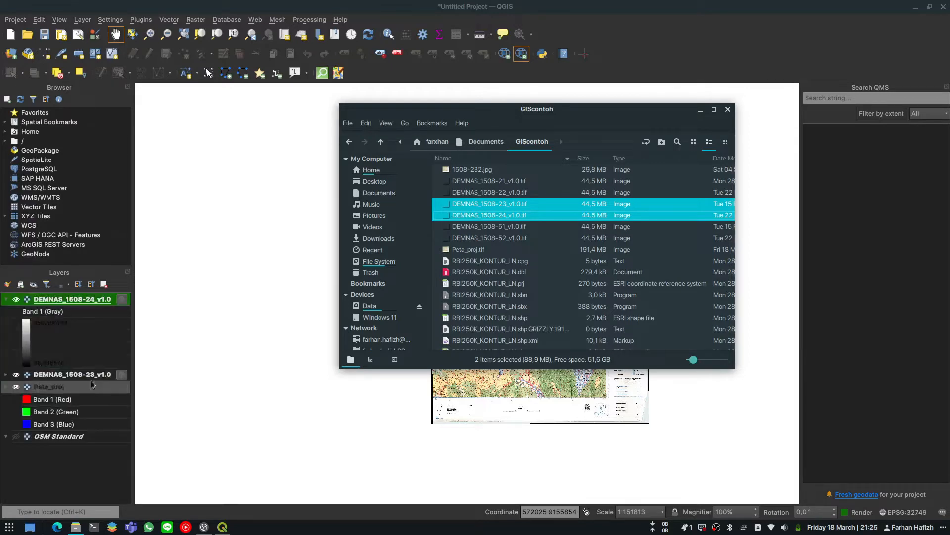
pyautogui.click(700, 109)
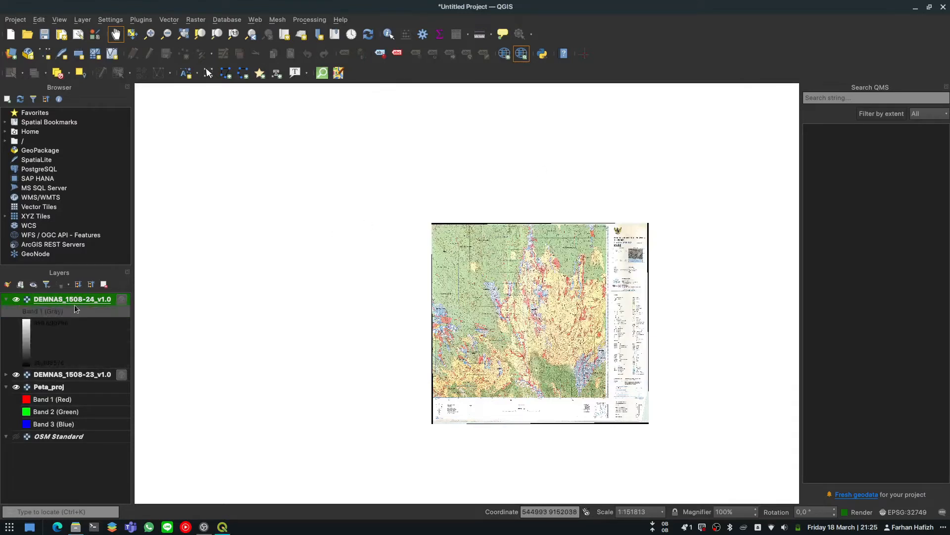
# Step: Zoom to the DEMNAS_1508-24_v1.0 layer and examine the extent and placement of the two DEMNAS rasters
pyautogui.click(77, 374)
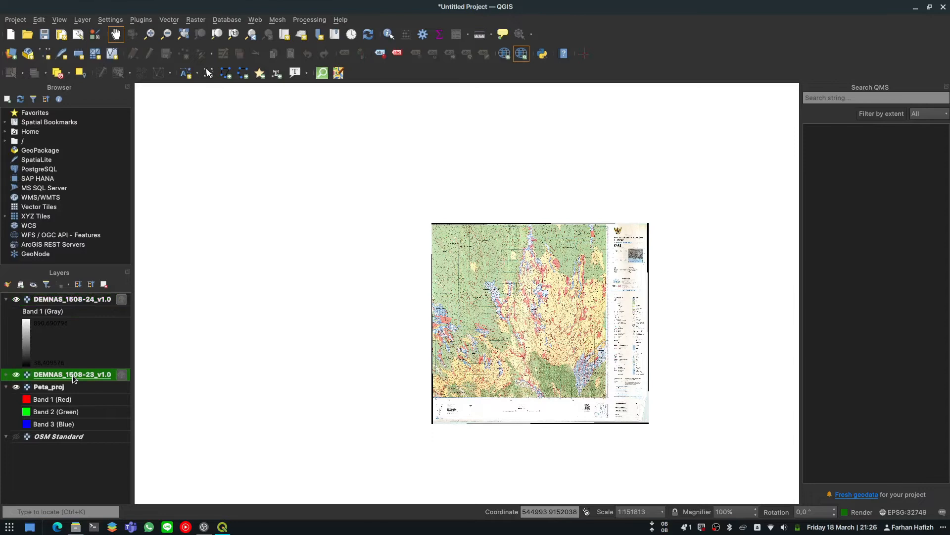
pyautogui.click(76, 304)
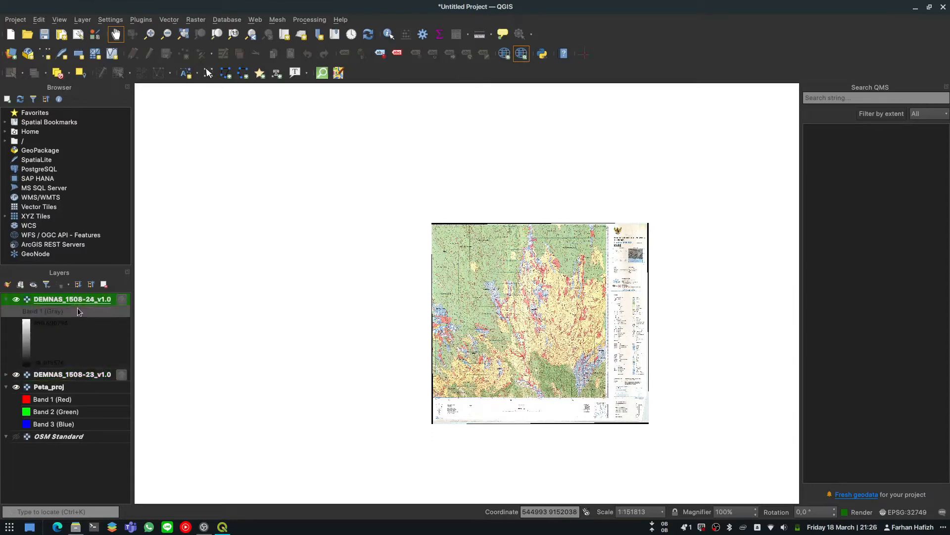
pyautogui.scroll(-1, 491, 279)
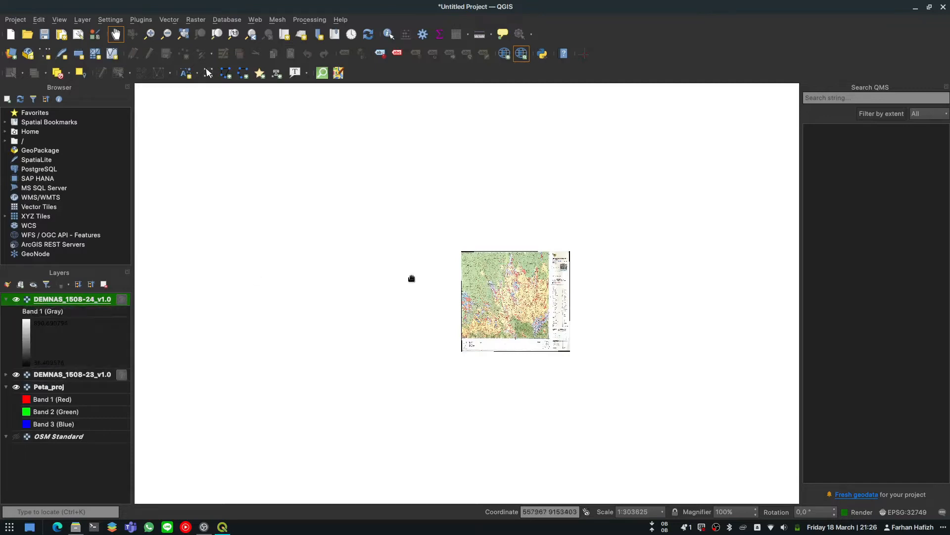
pyautogui.moveTo(490, 286); pyautogui.dragTo(422, 287)
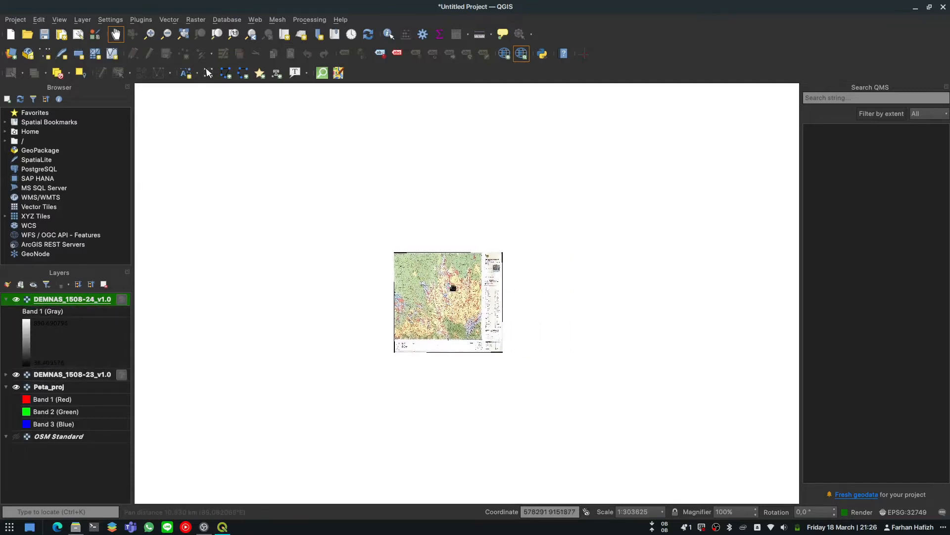
pyautogui.rightClick(80, 299)
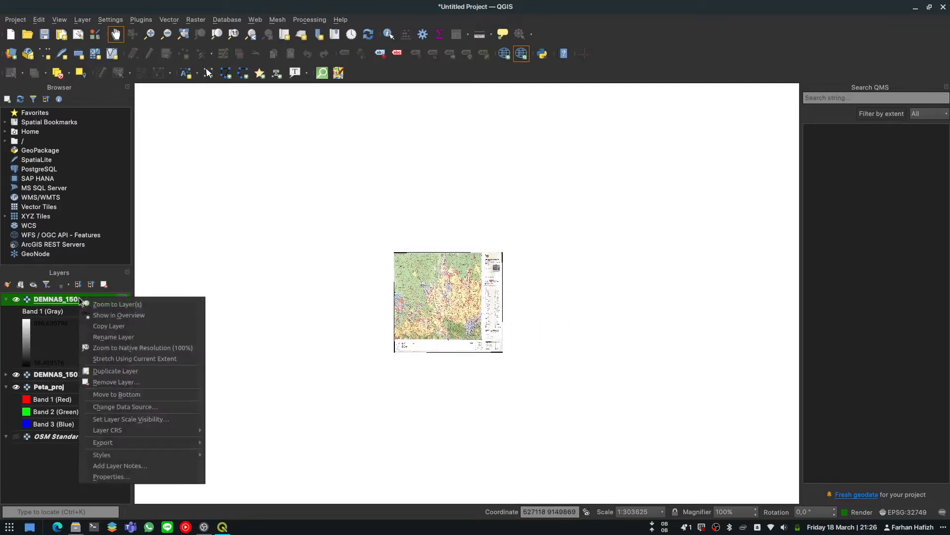
pyautogui.click(116, 304)
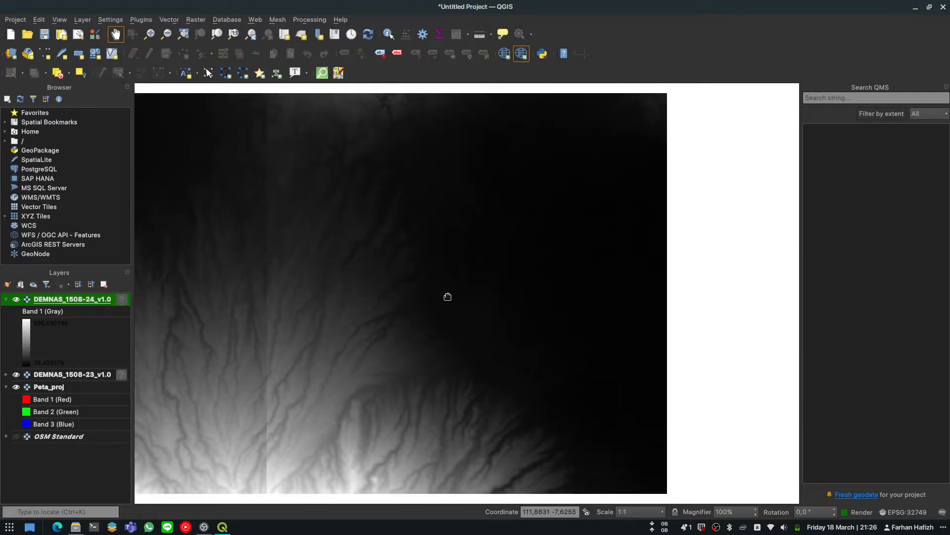
pyautogui.press('super')
pyautogui.press('super')
pyautogui.moveTo(309, 306); pyautogui.dragTo(501, 295)
pyautogui.scroll(2, 496, 292)
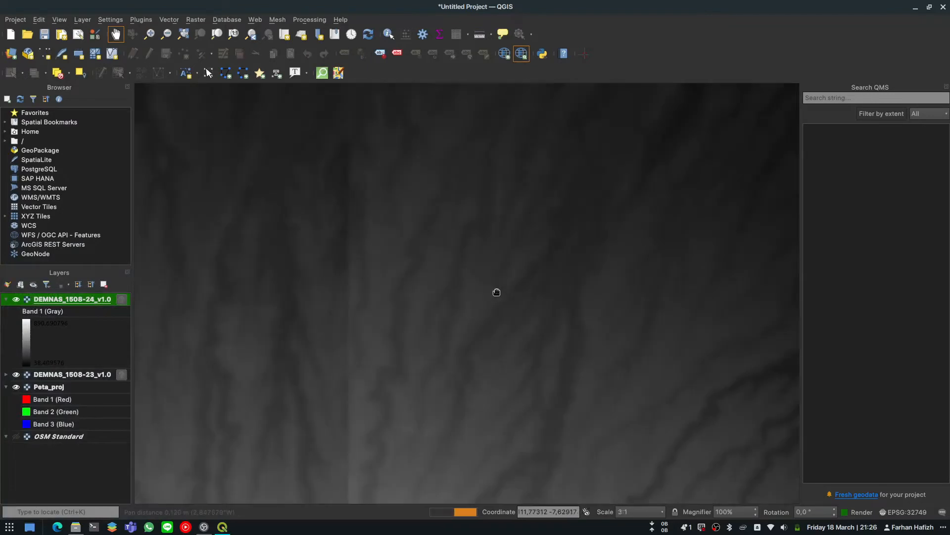
pyautogui.scroll(-4, 496, 292)
pyautogui.scroll(1, 474, 292)
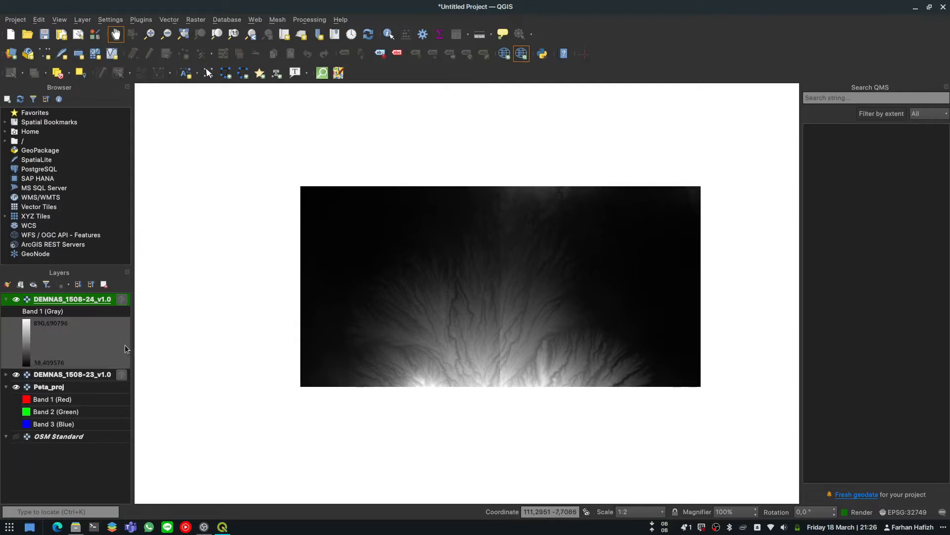
# Step: Zoom to the Peta_proj layer and inspect the grid coordinates at the map's northwest corner
pyautogui.rightClick(67, 386)
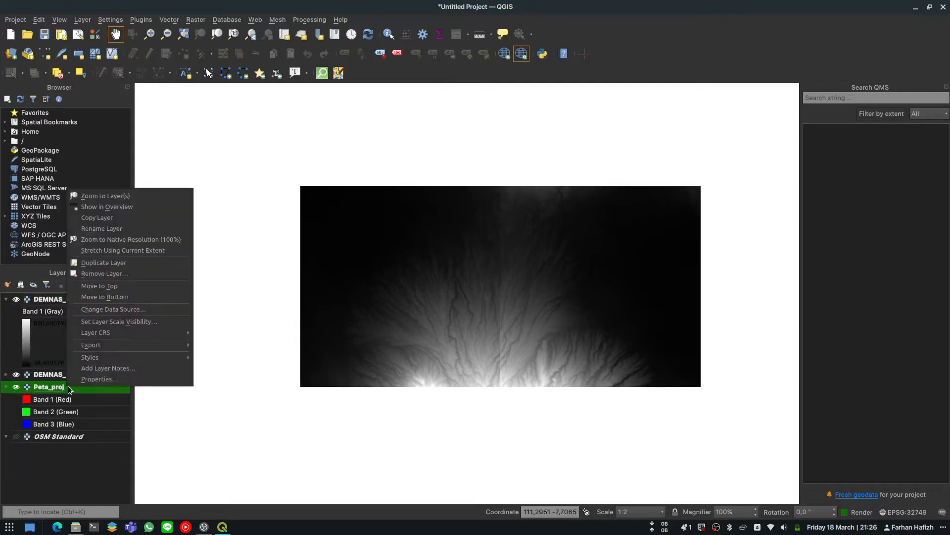
pyautogui.click(124, 195)
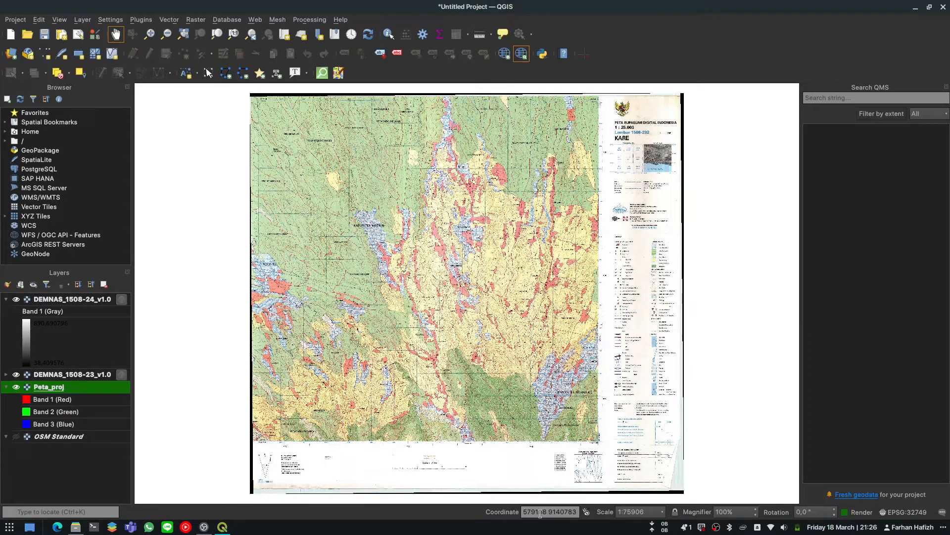
pyautogui.scroll(4, 258, 97)
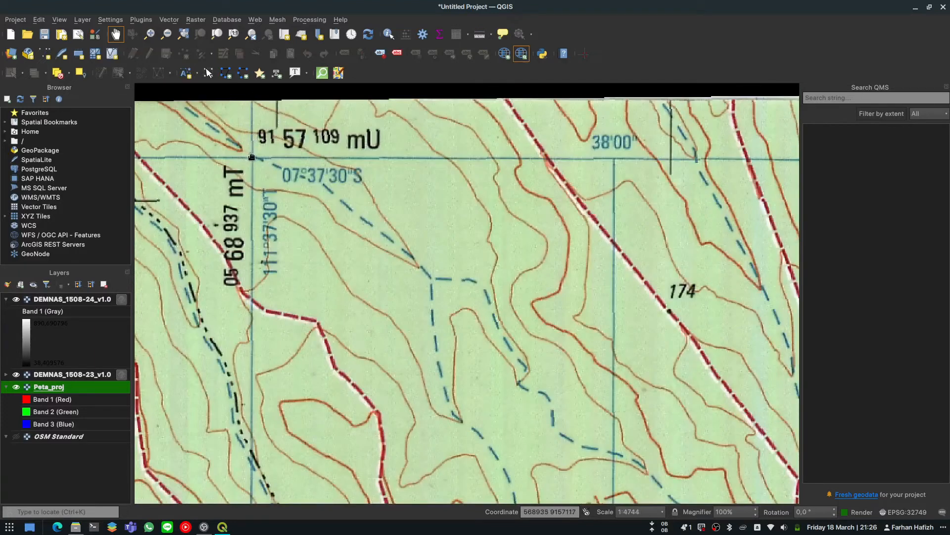
pyautogui.scroll(-6, 258, 161)
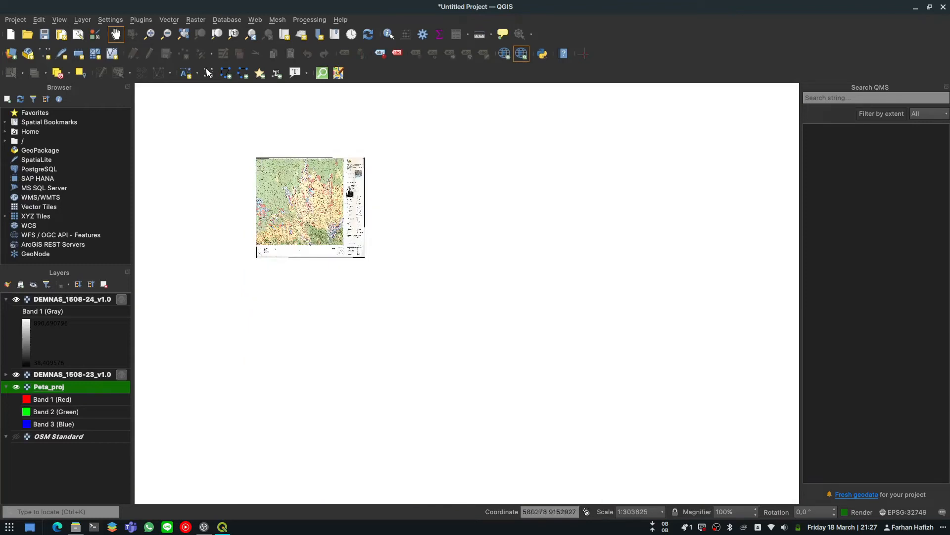
# Step: Set up a Warp (Reproject) of DEMNAS_1508-23_v1.0 with source CRS EPSG:4978 and target CRS EPSG:32749 - WGS 84 / UTM zone 49S
pyautogui.moveTo(308, 216); pyautogui.dragTo(441, 272)
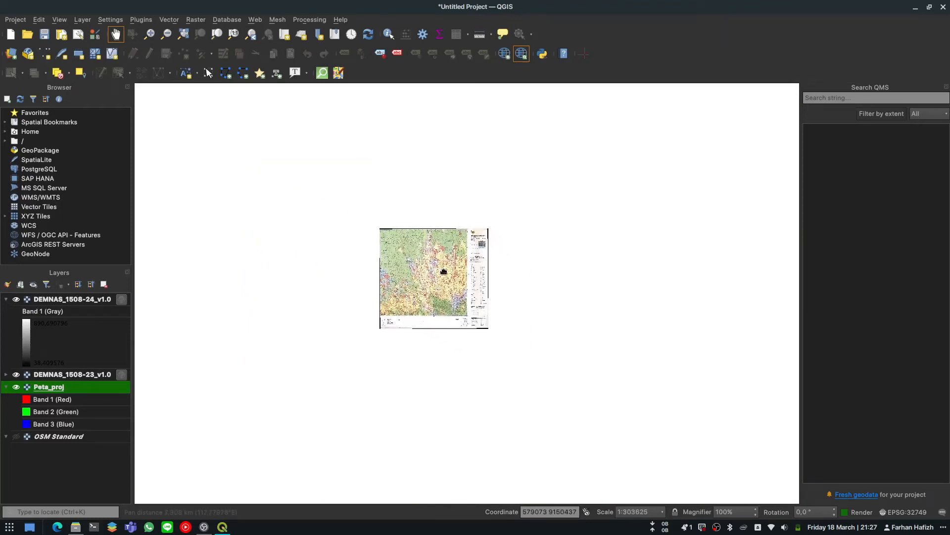
pyautogui.scroll(1, 442, 274)
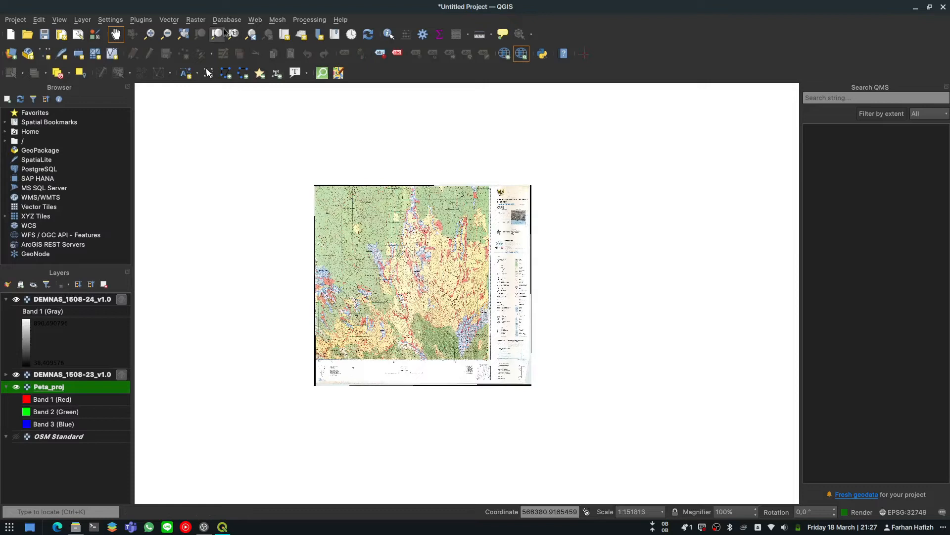
pyautogui.click(191, 20)
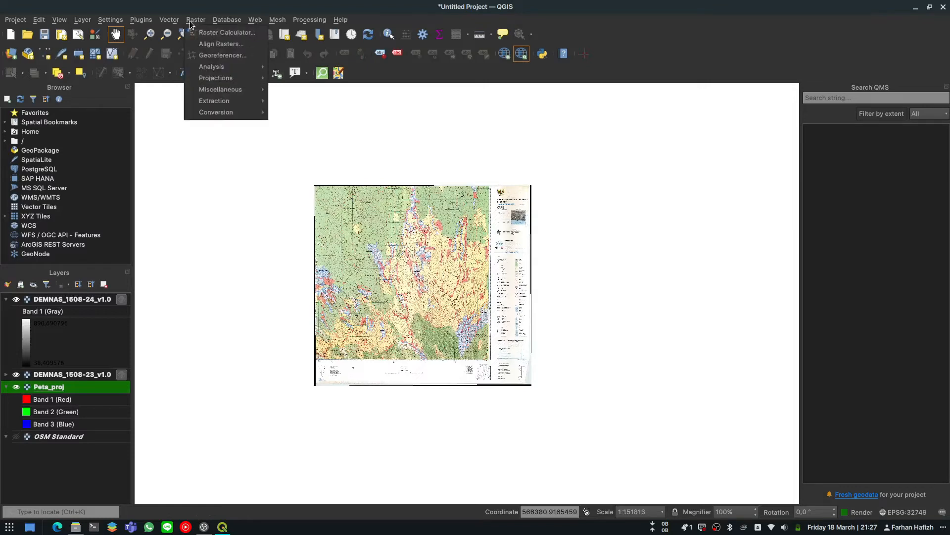
pyautogui.moveTo(233, 90)
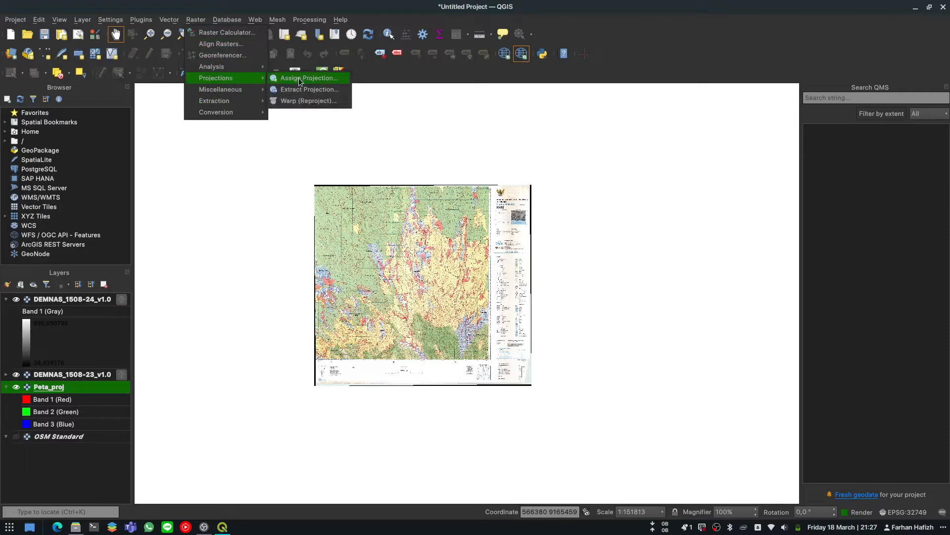
pyautogui.click(306, 102)
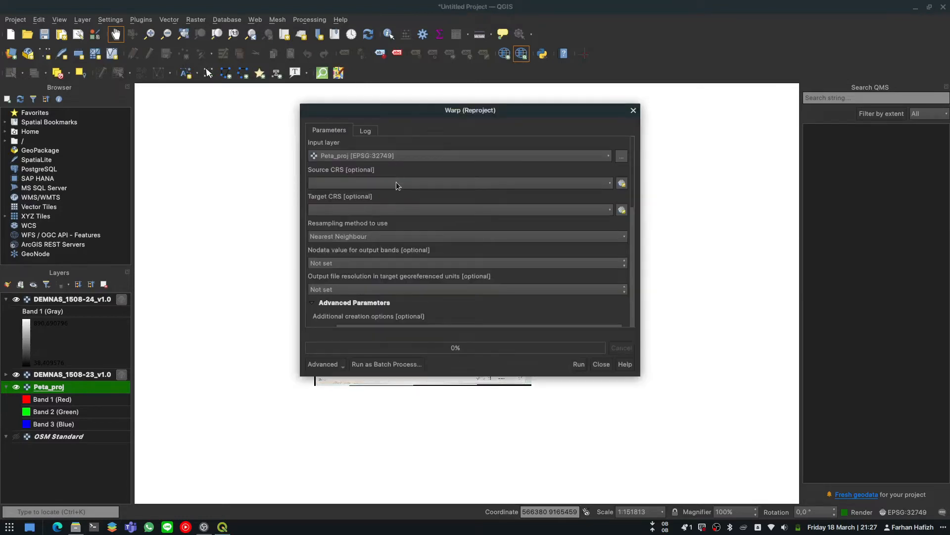
pyautogui.click(375, 184)
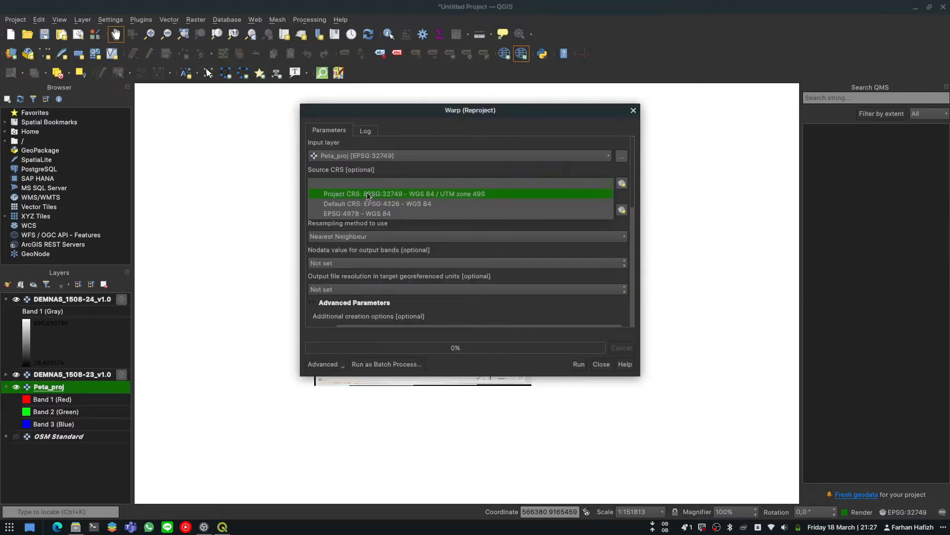
pyautogui.click(358, 213)
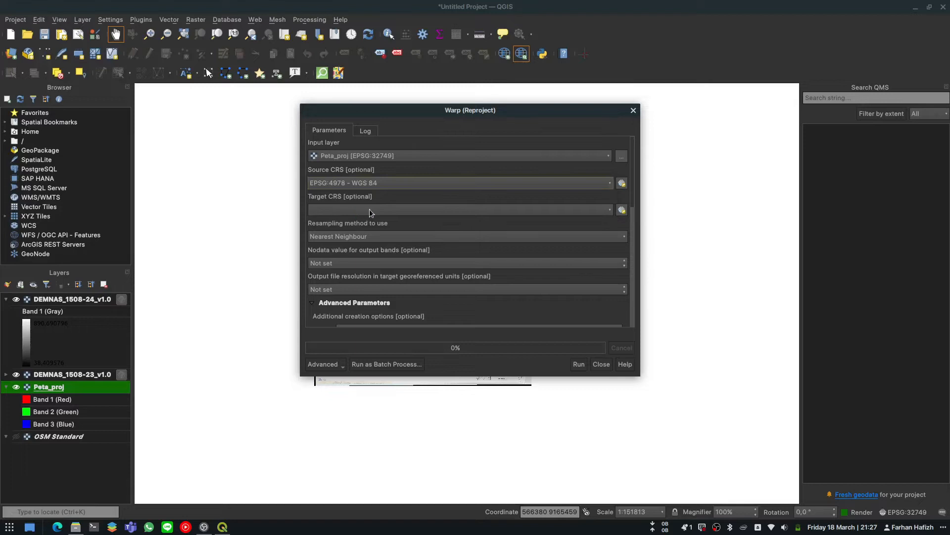
pyautogui.click(328, 211)
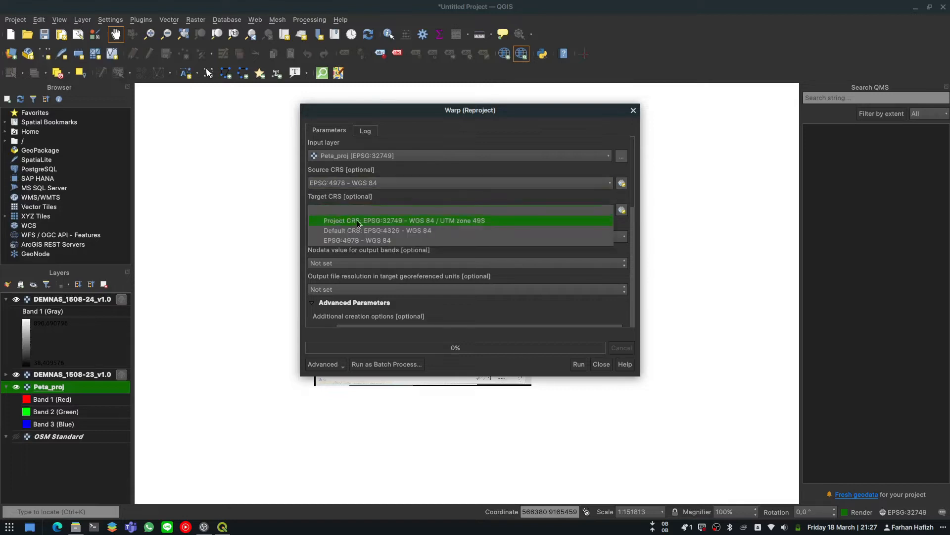
pyautogui.click(438, 221)
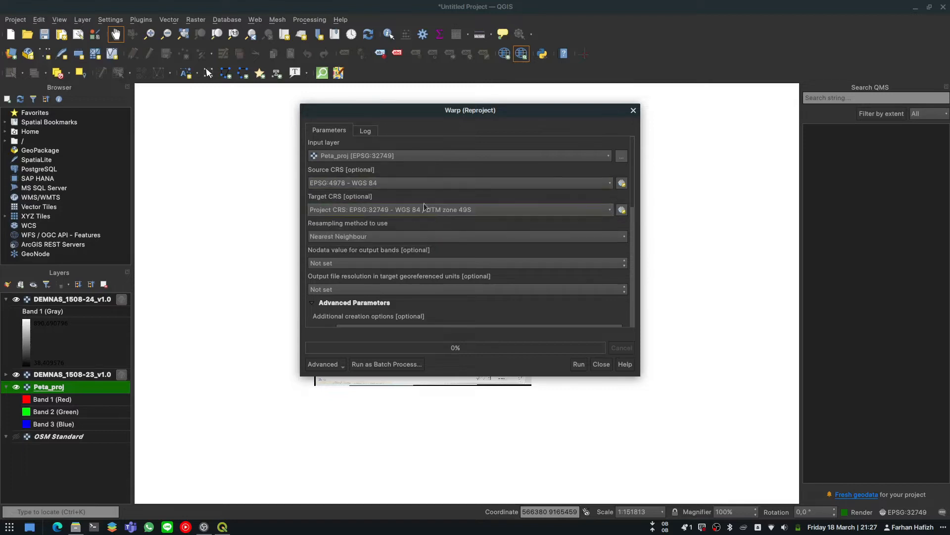
pyautogui.click(348, 156)
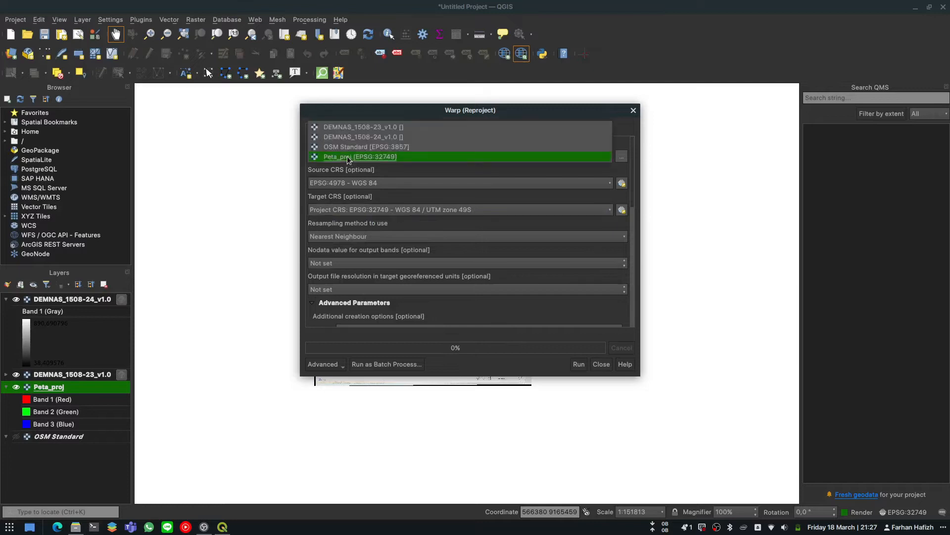
pyautogui.click(366, 128)
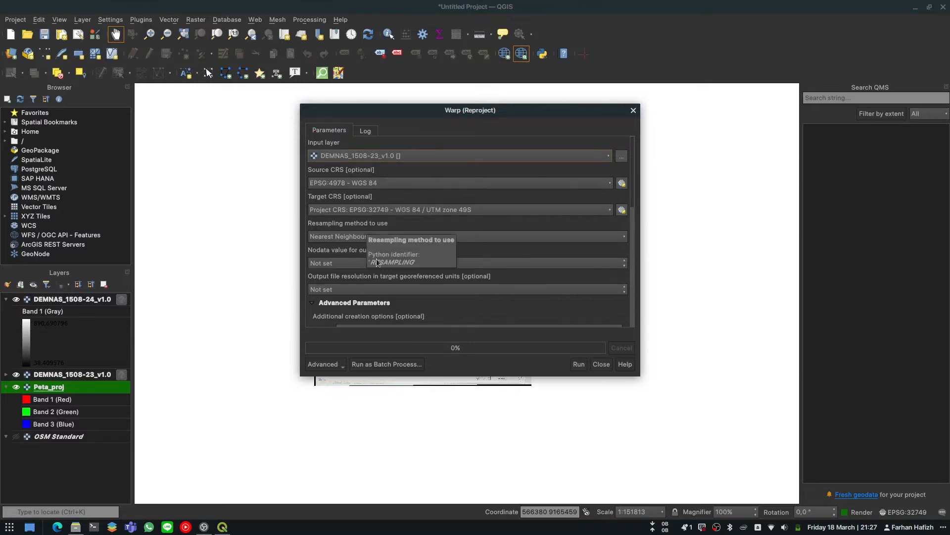
# Step: Try to run the reprojection with the output saved as DEM1_proj in the GIScontoh folder, and check the log
pyautogui.moveTo(632, 163); pyautogui.dragTo(641, 287)
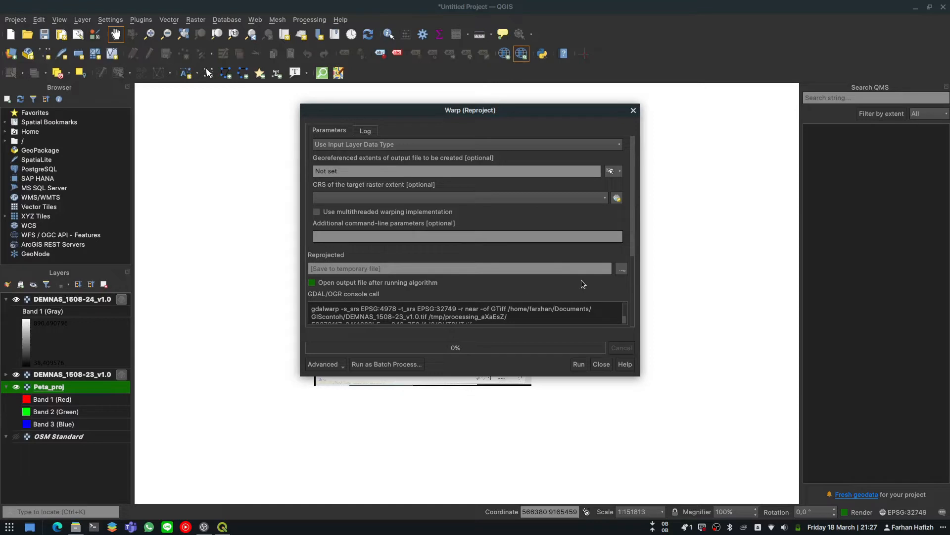
pyautogui.click(623, 270)
pyautogui.click(638, 293)
pyautogui.doubleClick(401, 160)
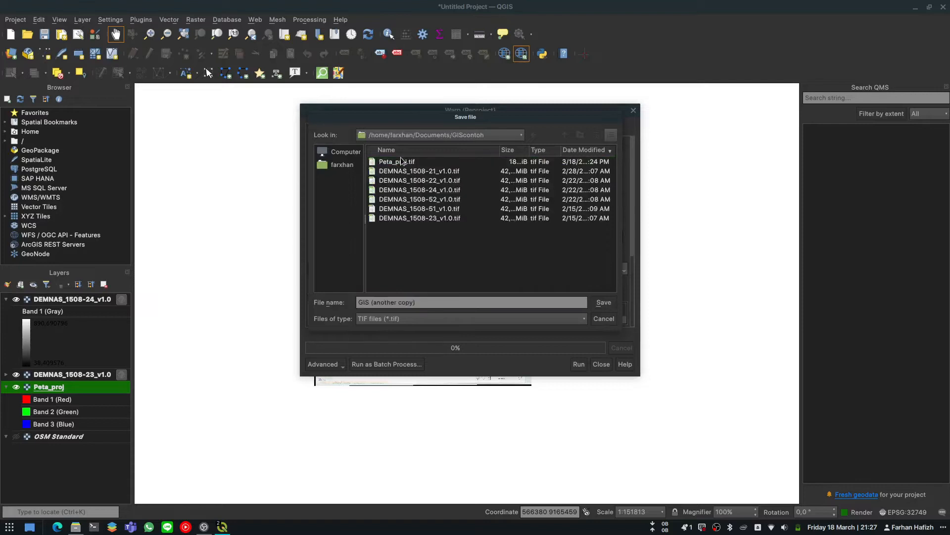
pyautogui.click(443, 301)
pyautogui.tripleClick(444, 301)
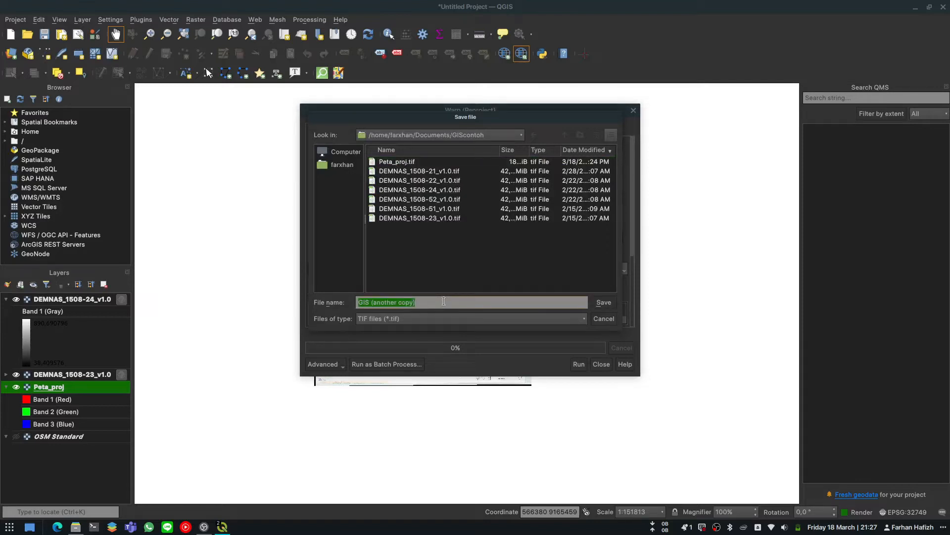
pyautogui.write('DEM1_proj')
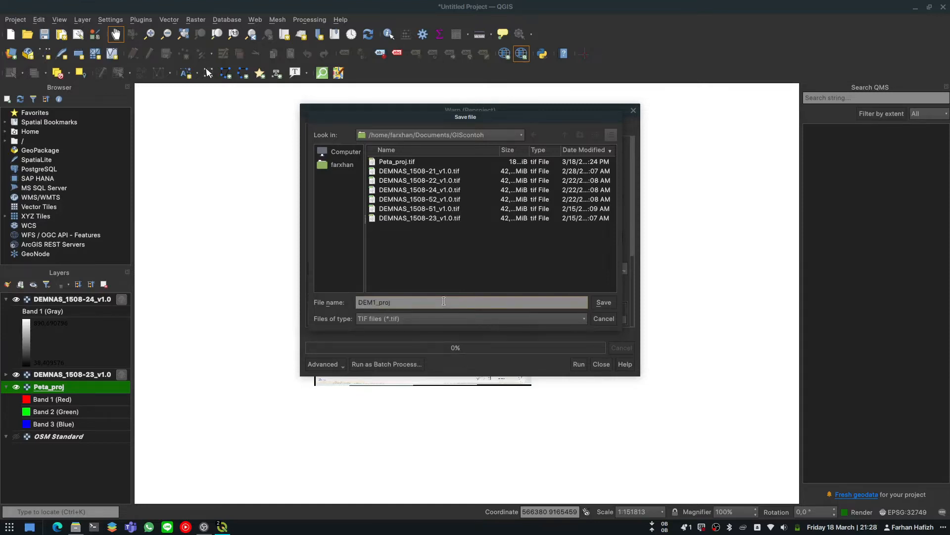
pyautogui.press('Return')
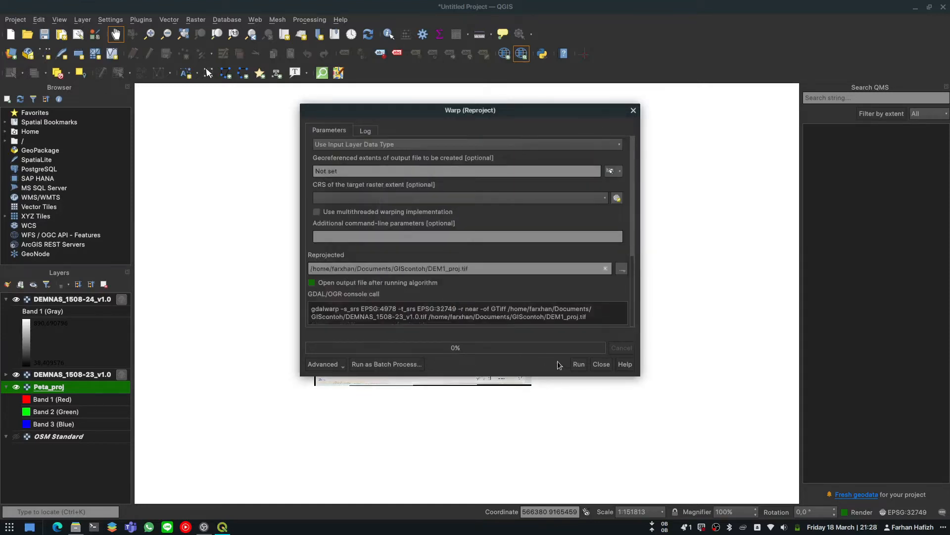
pyautogui.click(579, 367)
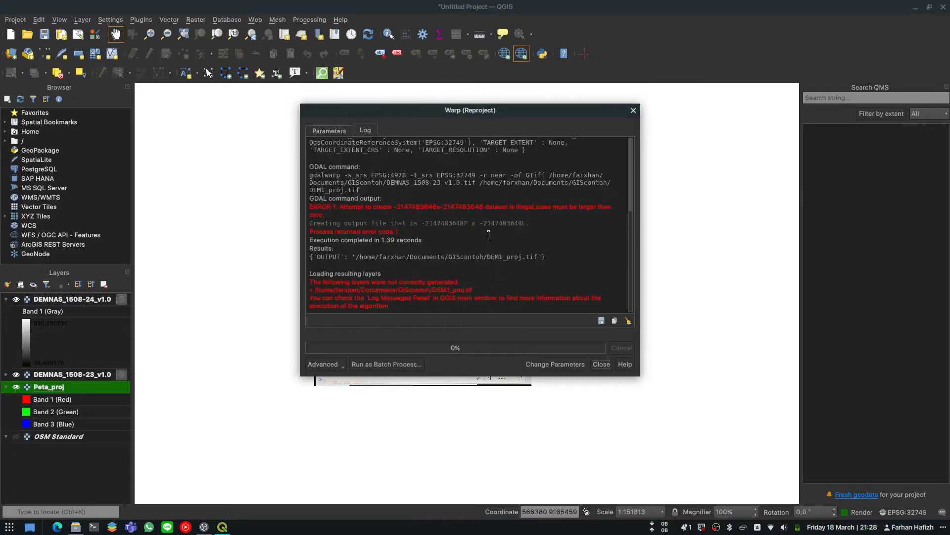
pyautogui.moveTo(497, 208); pyautogui.dragTo(522, 208)
pyautogui.click(532, 220)
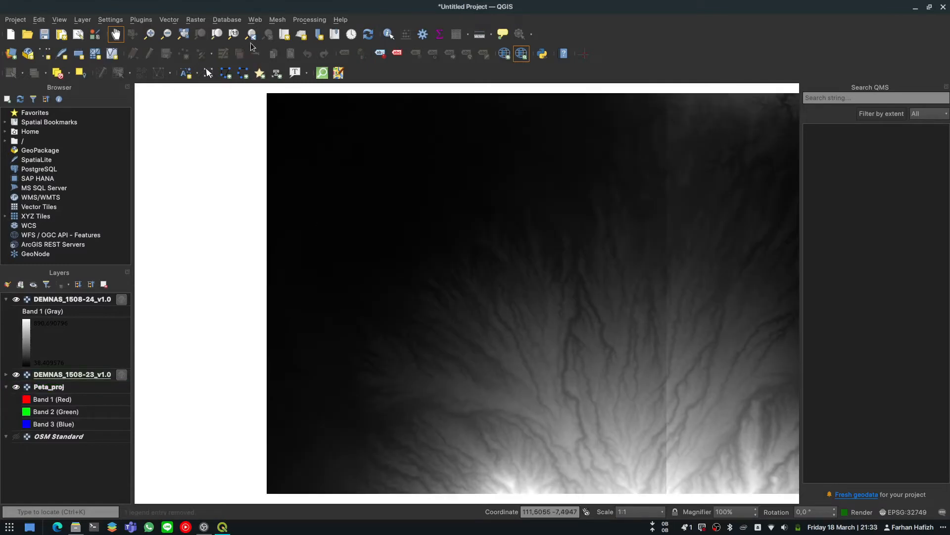
# Step: Set up a Warp (Reproject) of DEMNAS_1508-23_v1.0 from EPSG:4326 - WGS 84 to EPSG:32749 - WGS 84 / UTM zone 49S
pyautogui.click(207, 20)
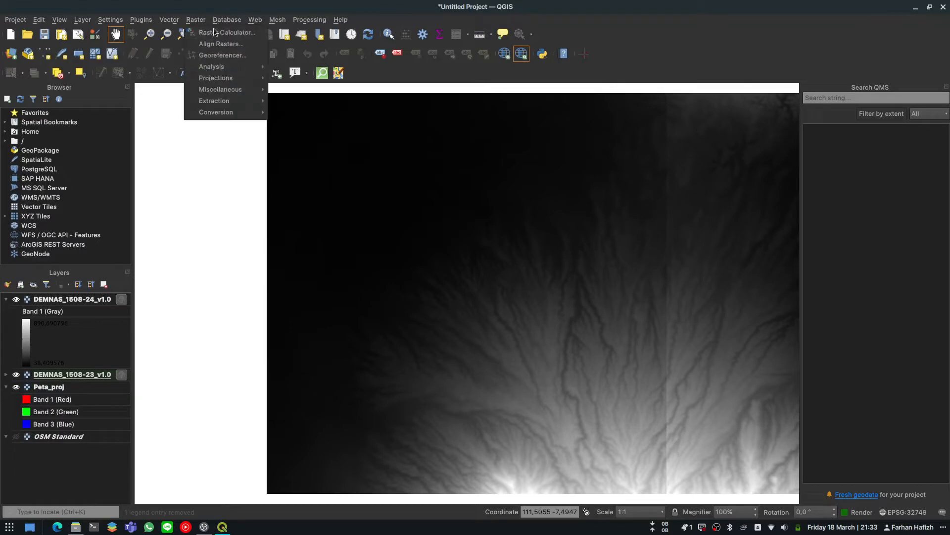
pyautogui.moveTo(248, 92)
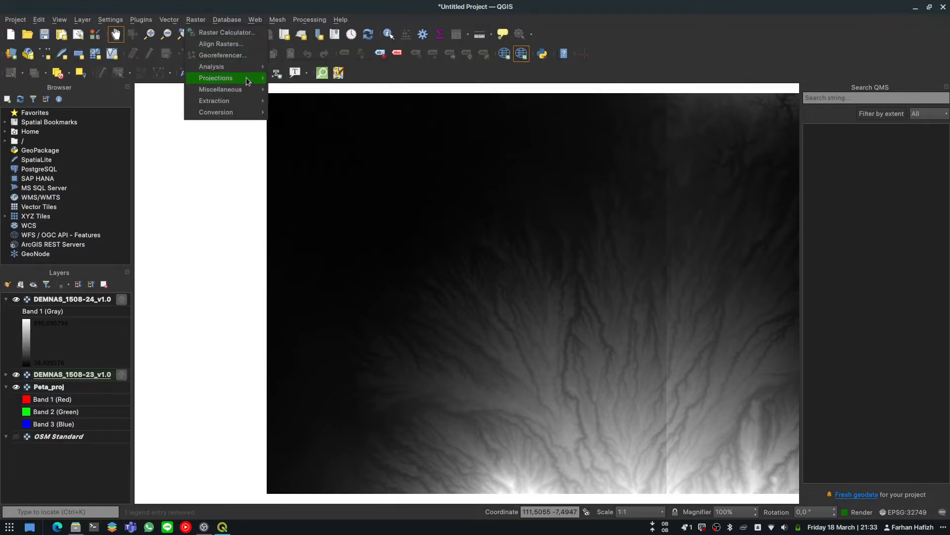
pyautogui.click(305, 102)
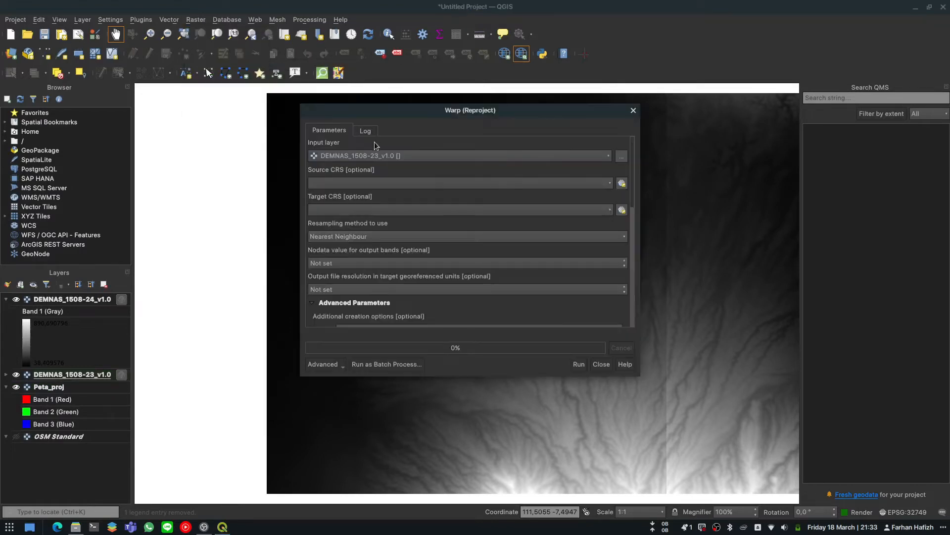
pyautogui.click(387, 156)
pyautogui.click(383, 157)
pyautogui.click(383, 184)
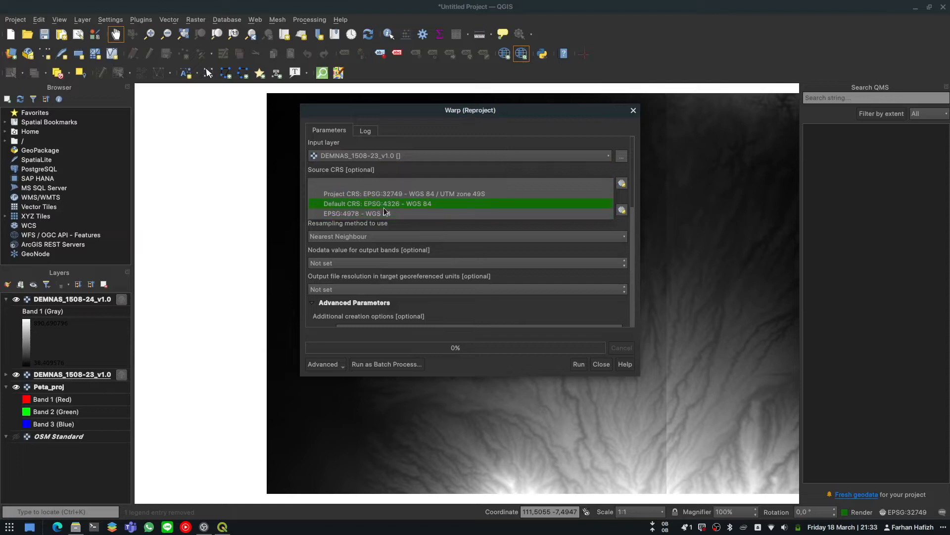
pyautogui.click(450, 205)
pyautogui.click(346, 209)
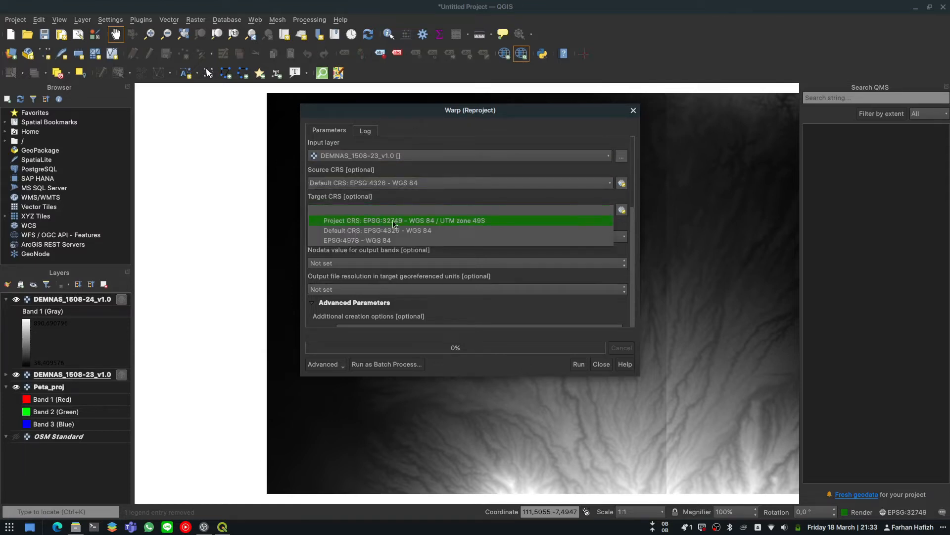
pyautogui.click(500, 219)
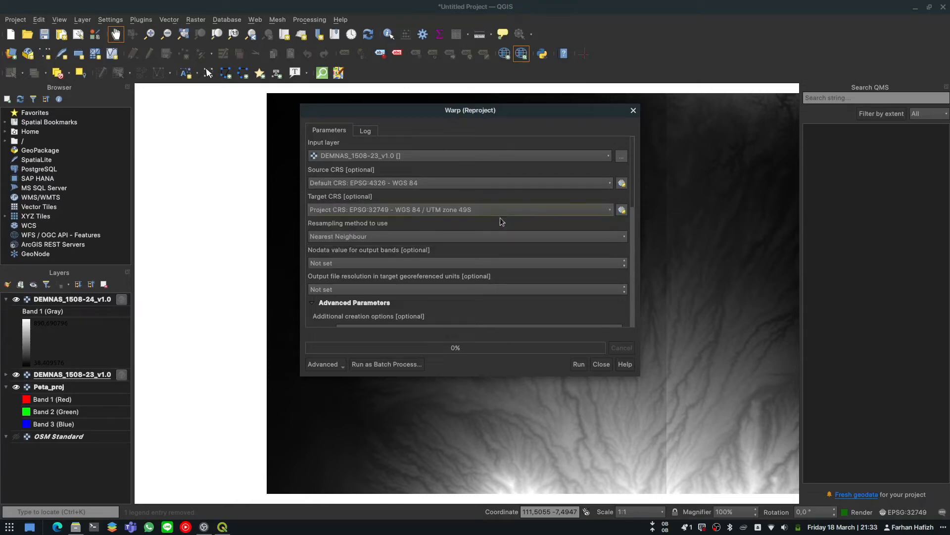
# Step: Save the reprojected raster as DEM1_proj.tif in the GIScontoh folder, run the reprojection and close the tool
pyautogui.scroll(-10, 634, 185)
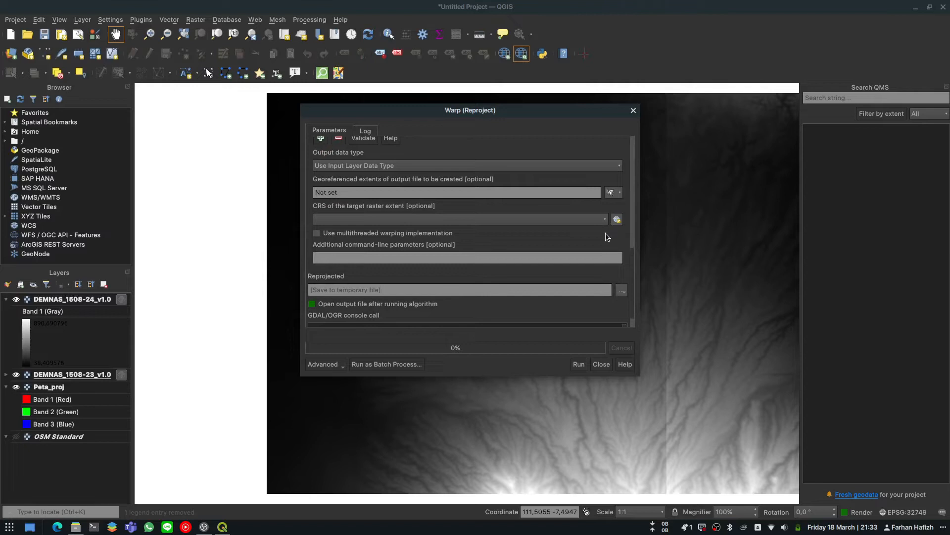
pyautogui.click(621, 288)
pyautogui.click(637, 313)
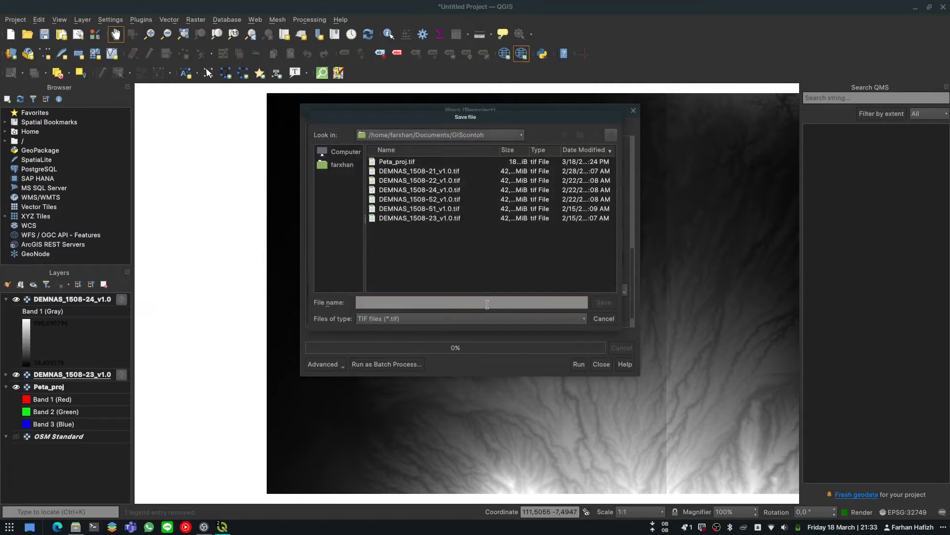
pyautogui.press('capslock')
pyautogui.write('DEM1')
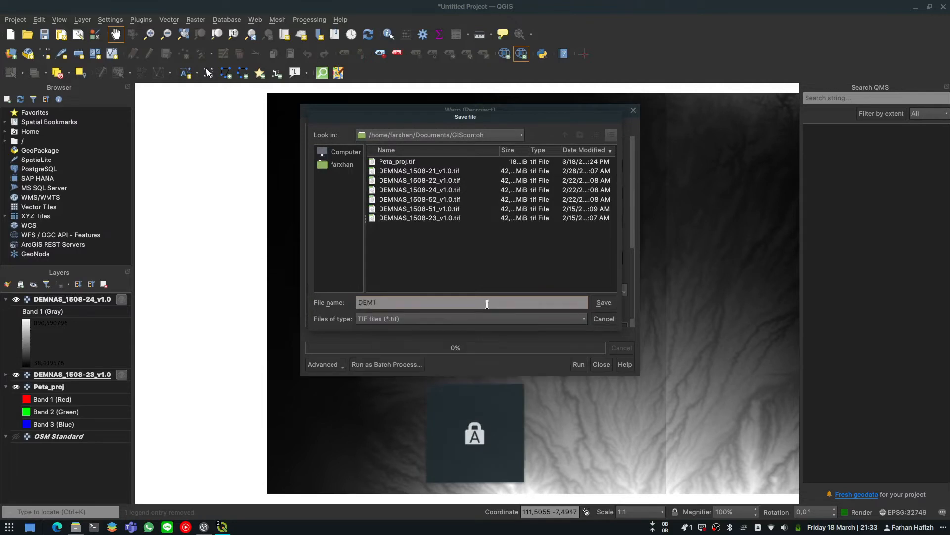
pyautogui.write('_')
pyautogui.press('capslock')
pyautogui.write('proj')
pyautogui.press('Return')
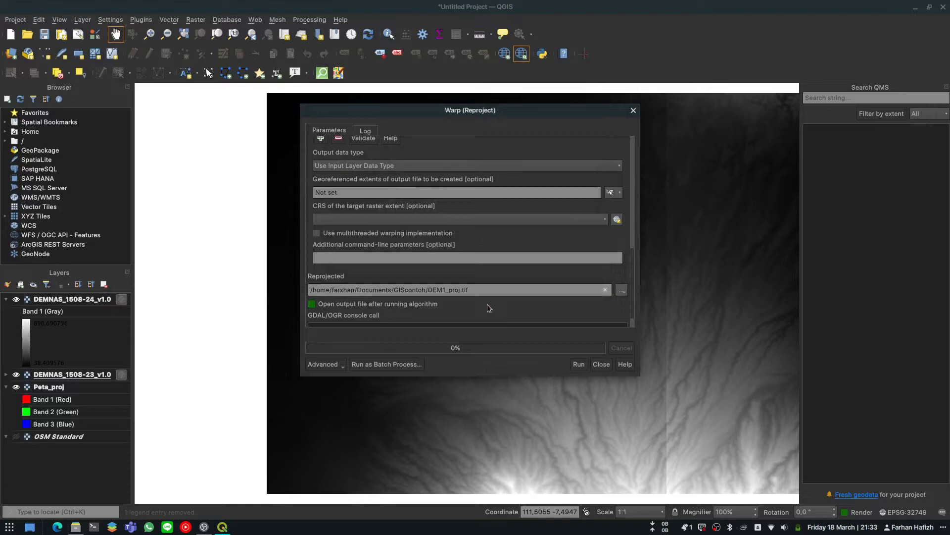
pyautogui.click(576, 365)
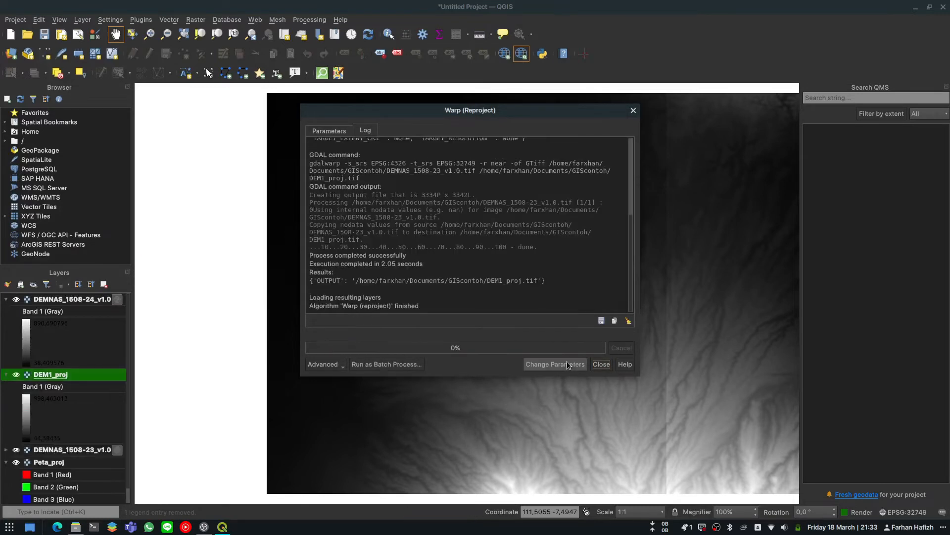
pyautogui.click(601, 364)
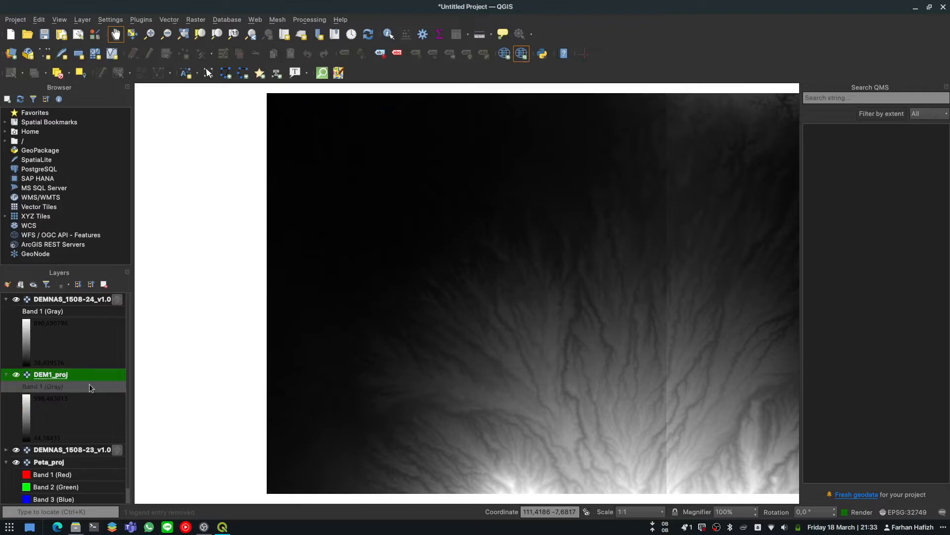
# Step: Zoom to the DEM1_proj layer and examine its placement relative to Peta_proj
pyautogui.rightClick(63, 377)
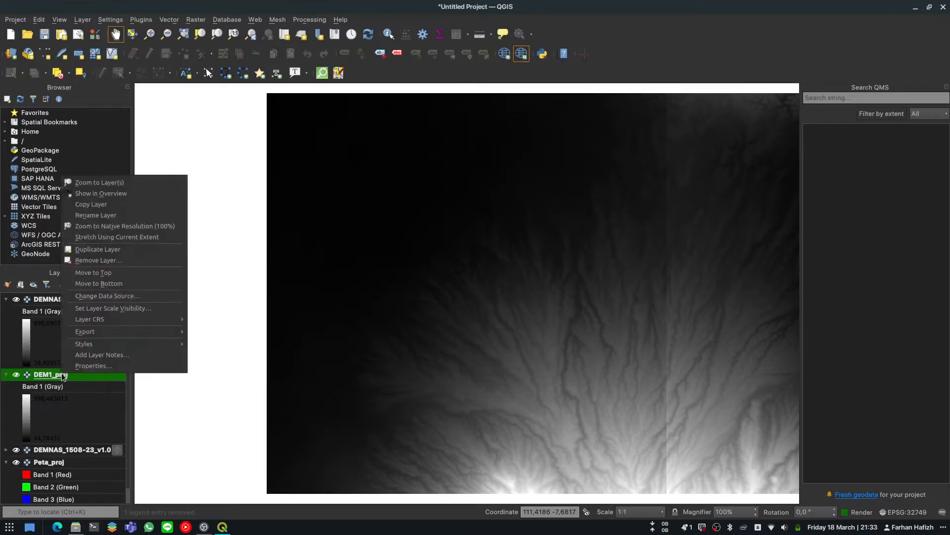
pyautogui.click(109, 191)
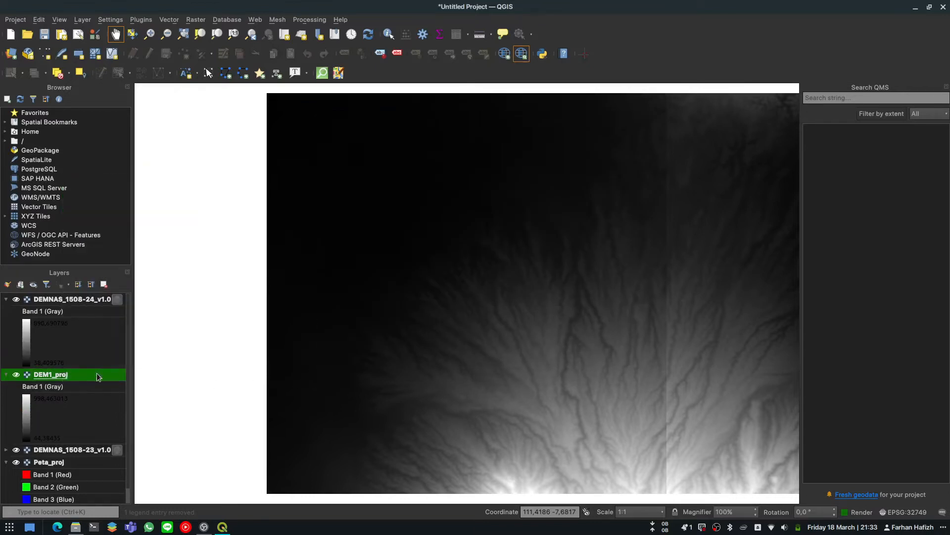
pyautogui.rightClick(96, 373)
pyautogui.click(112, 183)
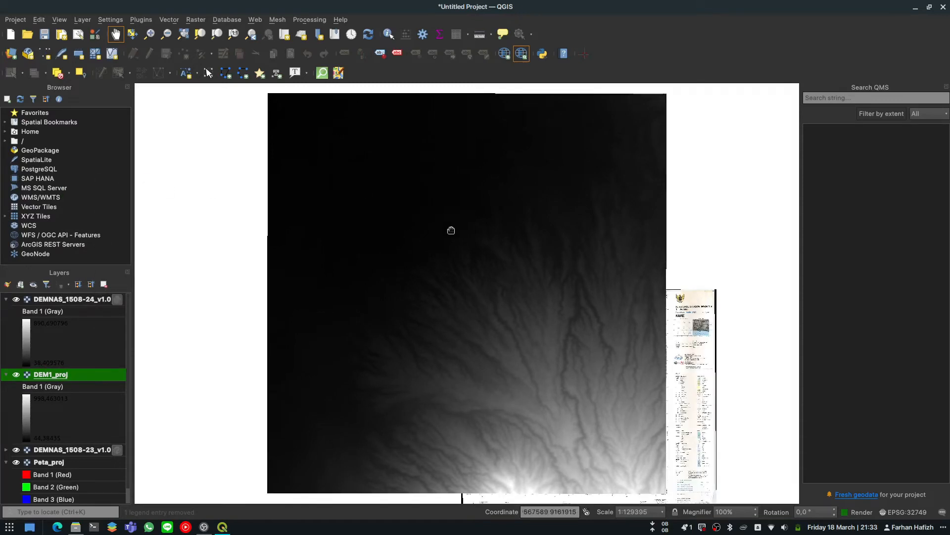
pyautogui.moveTo(514, 314); pyautogui.dragTo(463, 262)
pyautogui.scroll(-1, 600, 304)
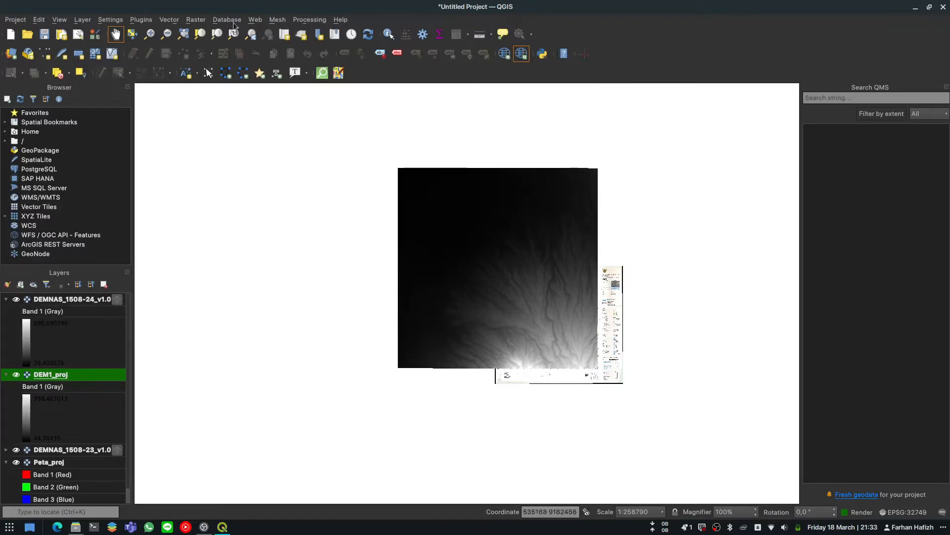
# Step: Set up a Warp (Reproject) of DEMNAS_1508-24_v1.0 from EPSG:4326 - WGS 84 to EPSG:32749 - WGS 84 / UTM zone 49S
pyautogui.click(198, 21)
pyautogui.moveTo(237, 79)
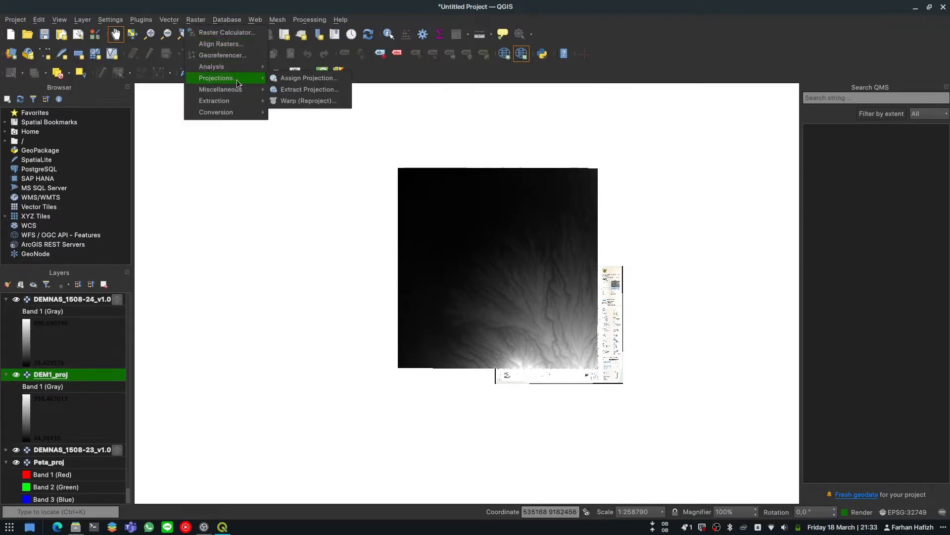
pyautogui.click(303, 102)
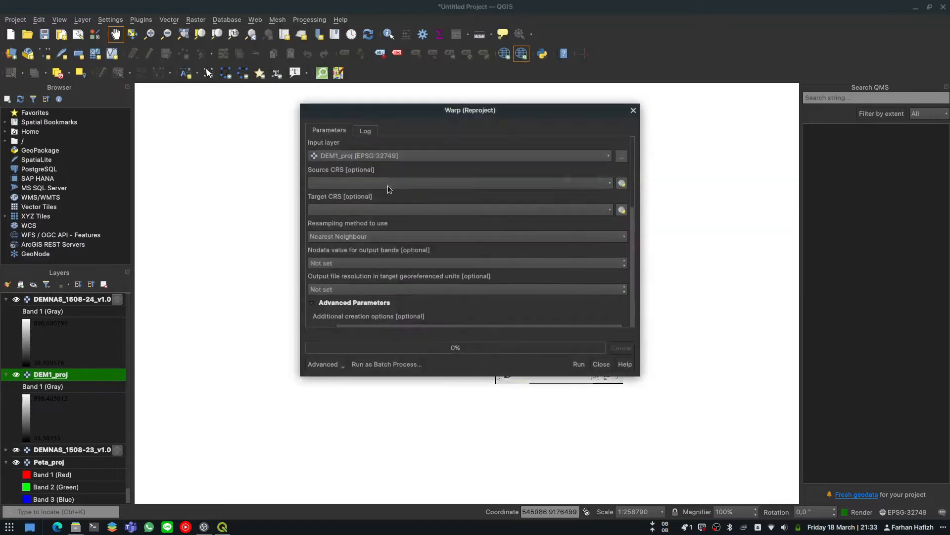
pyautogui.click(371, 159)
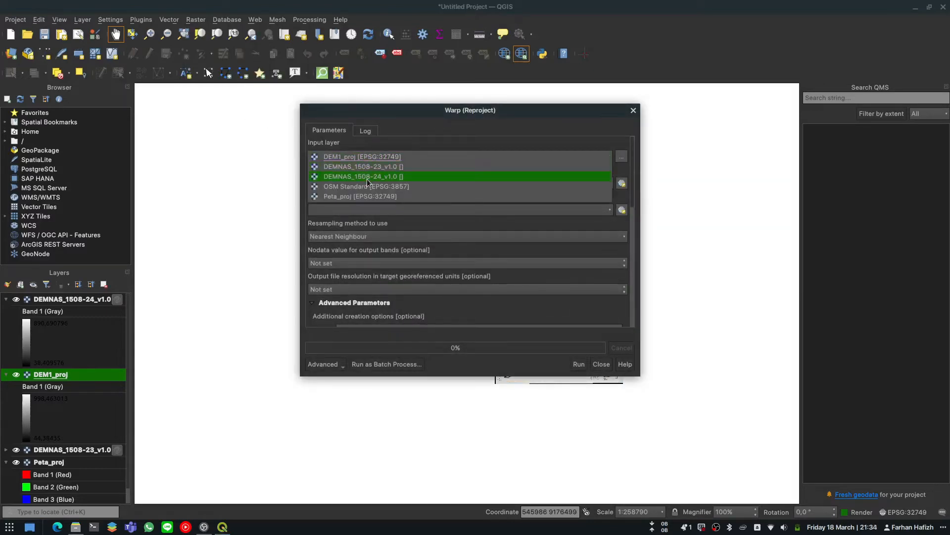
pyautogui.click(359, 172)
pyautogui.click(349, 184)
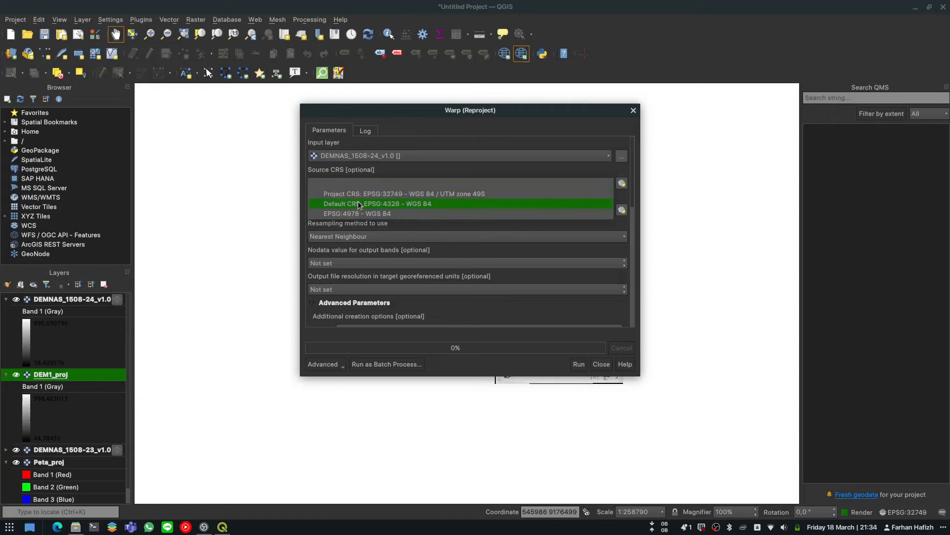
pyautogui.click(359, 204)
pyautogui.click(345, 210)
pyautogui.click(345, 220)
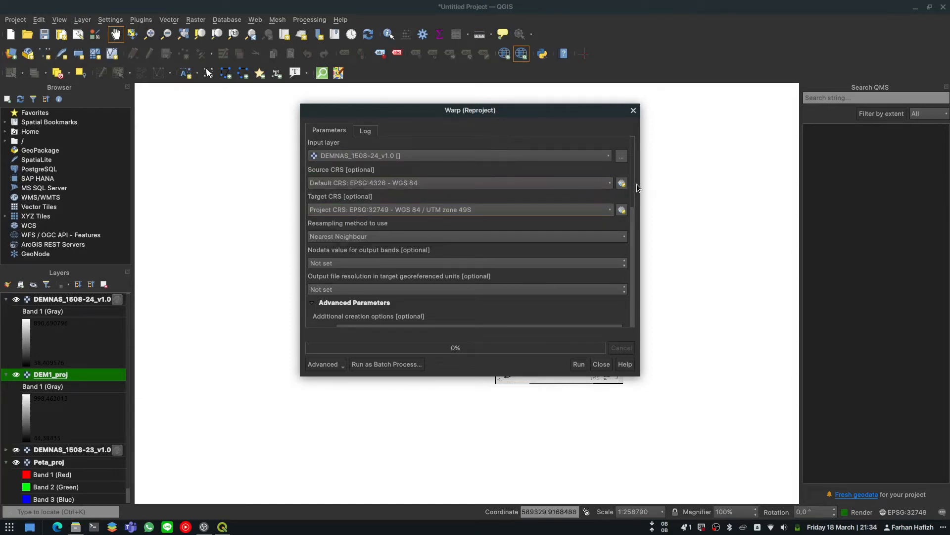
# Step: Set the reprojected output to DEM2_proj in the GIScontoh folder, run the reprojection and close the tool
pyautogui.scroll(-8, 632, 176)
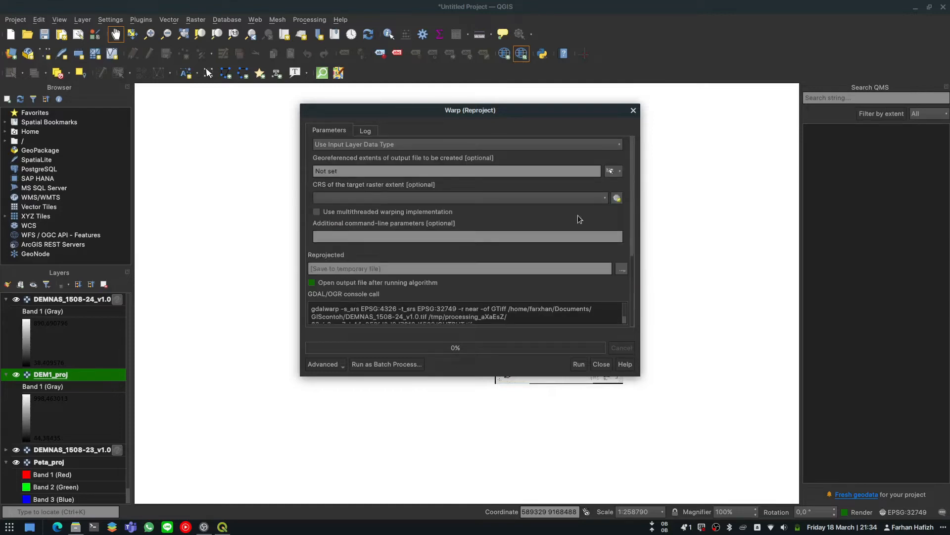
pyautogui.click(621, 268)
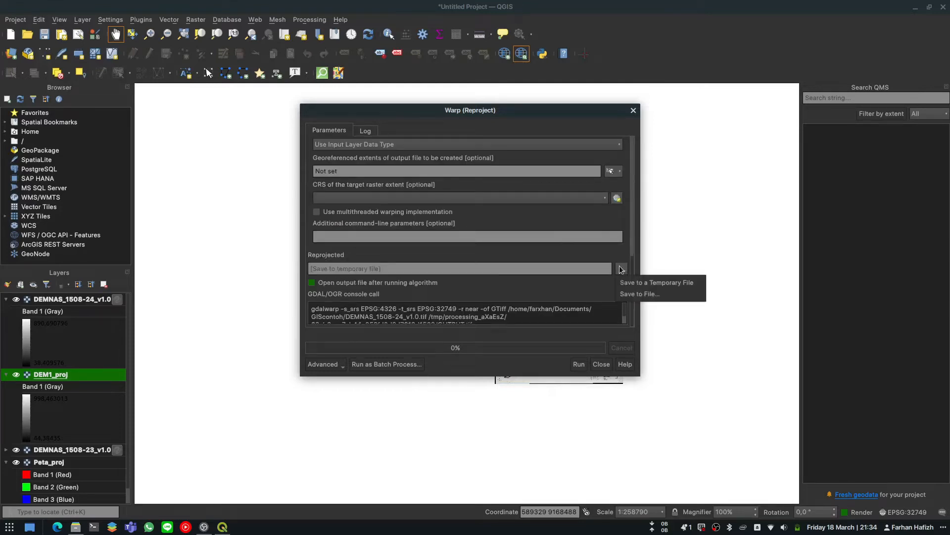
pyautogui.click(636, 292)
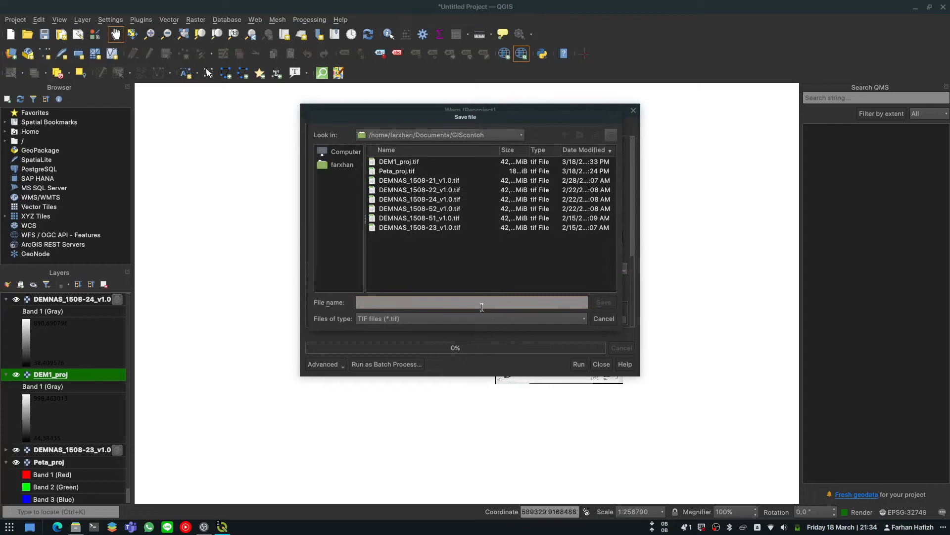
pyautogui.write('DEM2_proj')
pyautogui.press('Return')
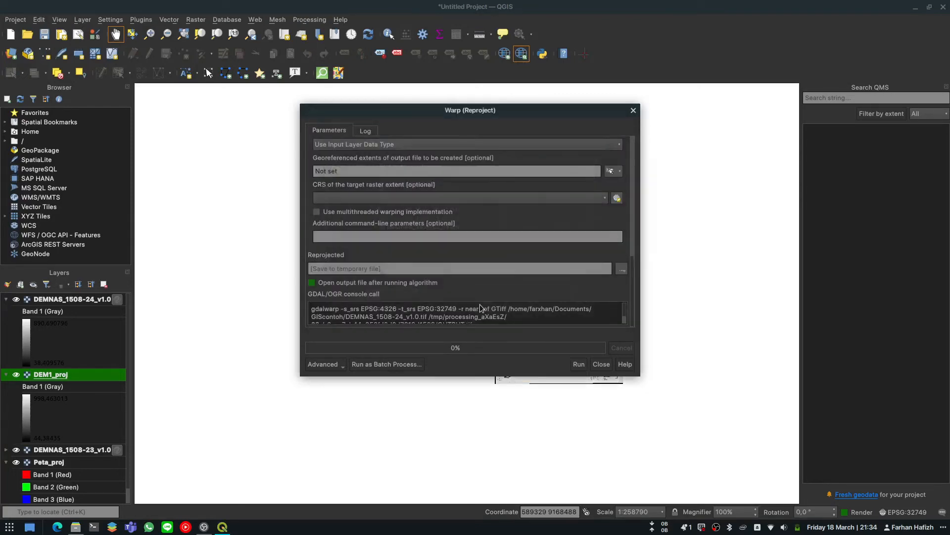
pyautogui.click(577, 360)
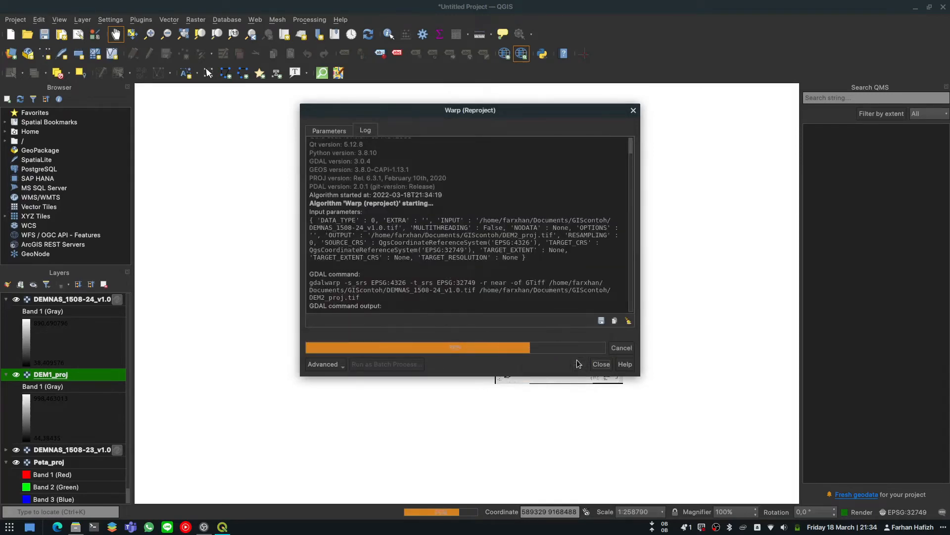
pyautogui.click(602, 368)
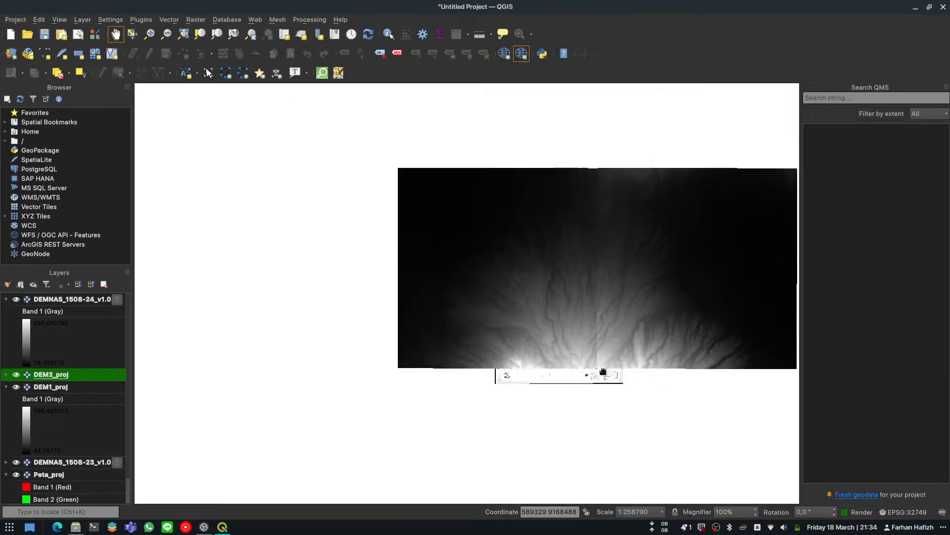
# Step: Remove the unprojected DEMNAS_1508-24_v1.0 and DEMNAS_1508-23_v1.0 layers from the project
pyautogui.moveTo(619, 334); pyautogui.dragTo(461, 338)
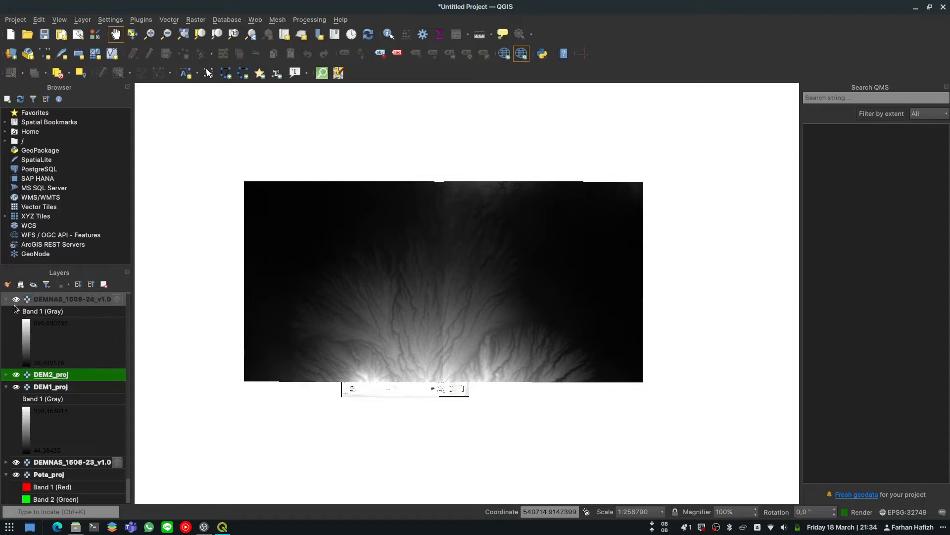
pyautogui.rightClick(32, 299)
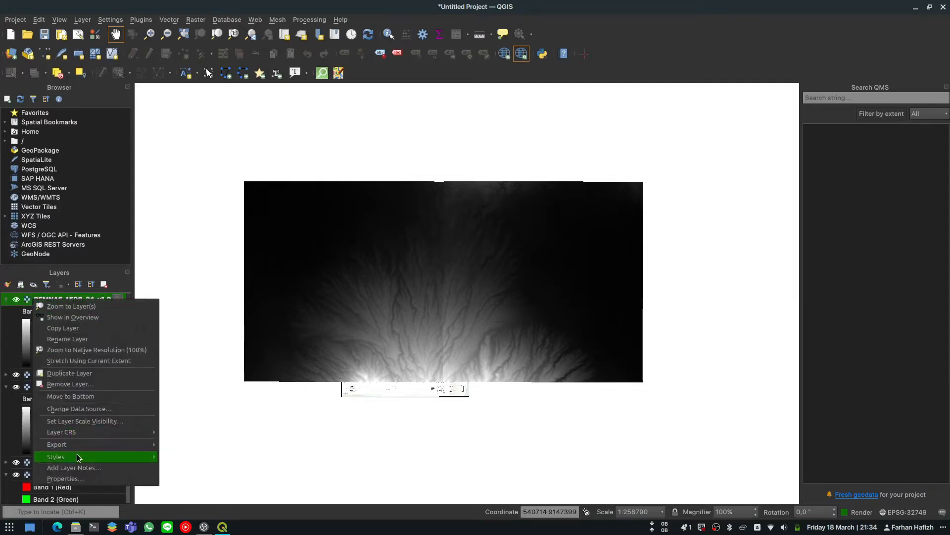
pyautogui.click(76, 385)
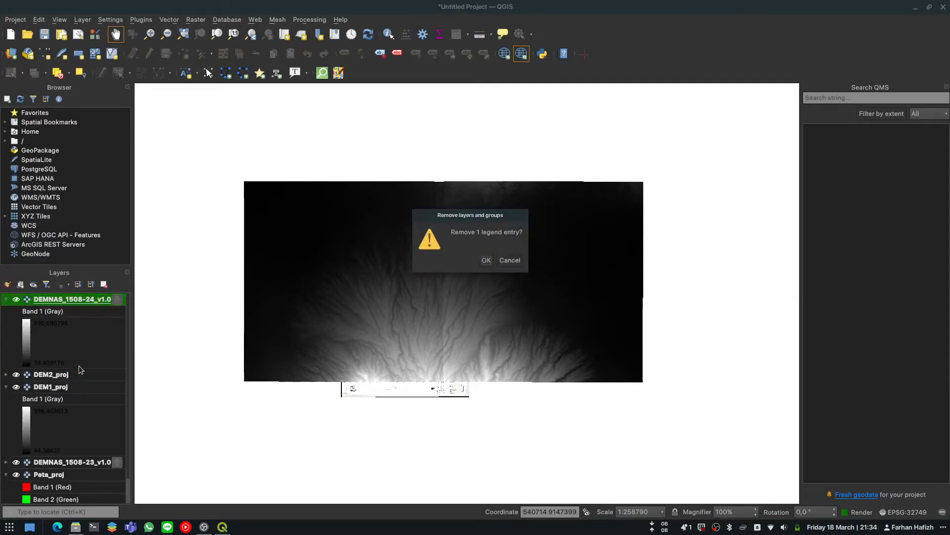
pyautogui.click(486, 260)
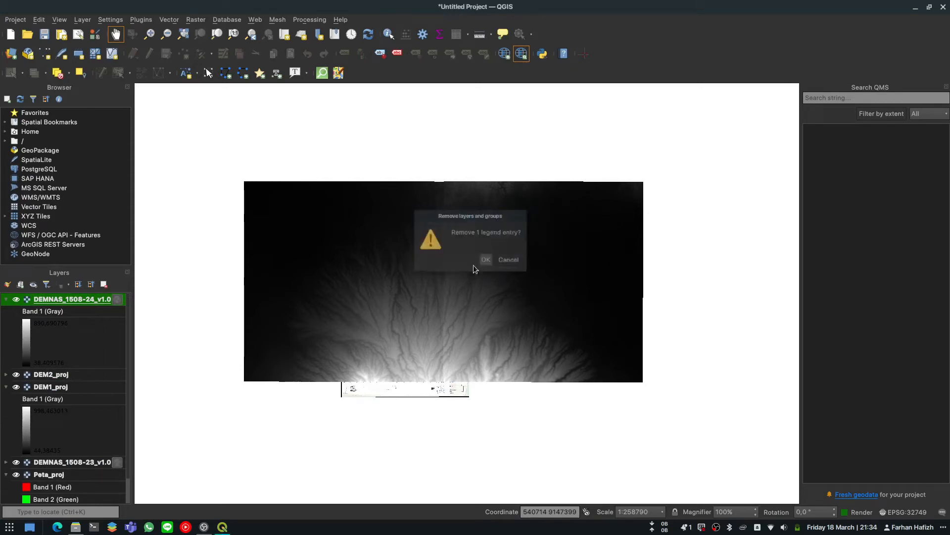
pyautogui.rightClick(62, 386)
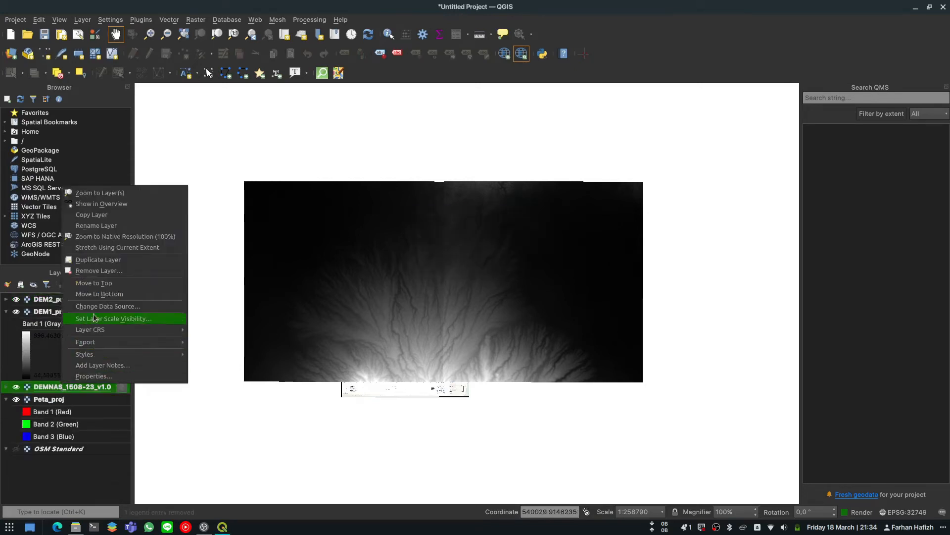
pyautogui.click(105, 270)
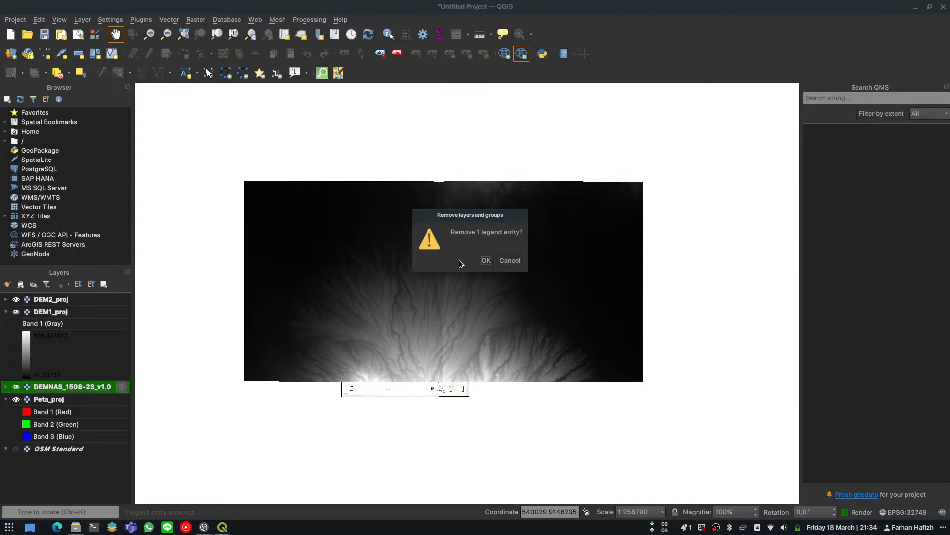
pyautogui.click(485, 261)
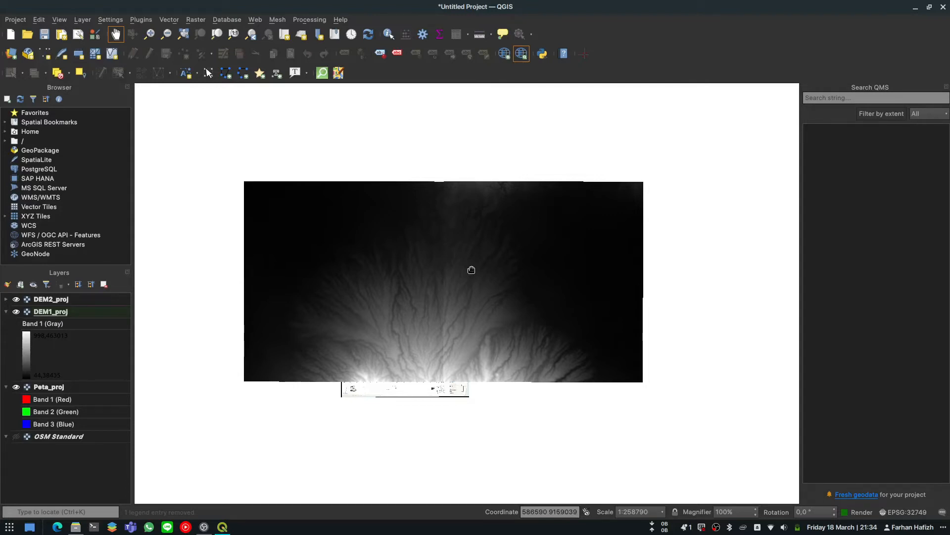
# Step: Move the Peta_proj layer above DEM2_proj and DEM1_proj in the layer order
pyautogui.click(16, 312)
pyautogui.click(15, 312)
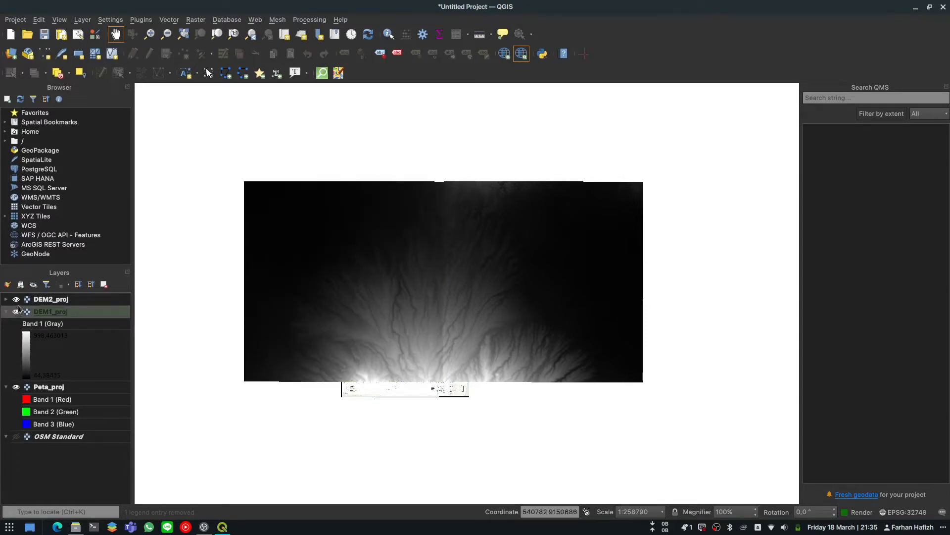
pyautogui.moveTo(45, 388); pyautogui.dragTo(72, 296)
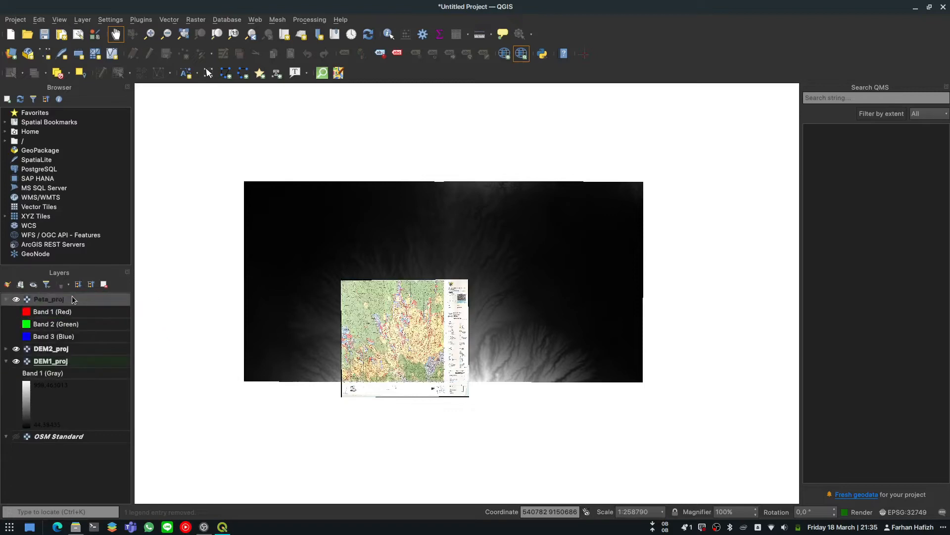
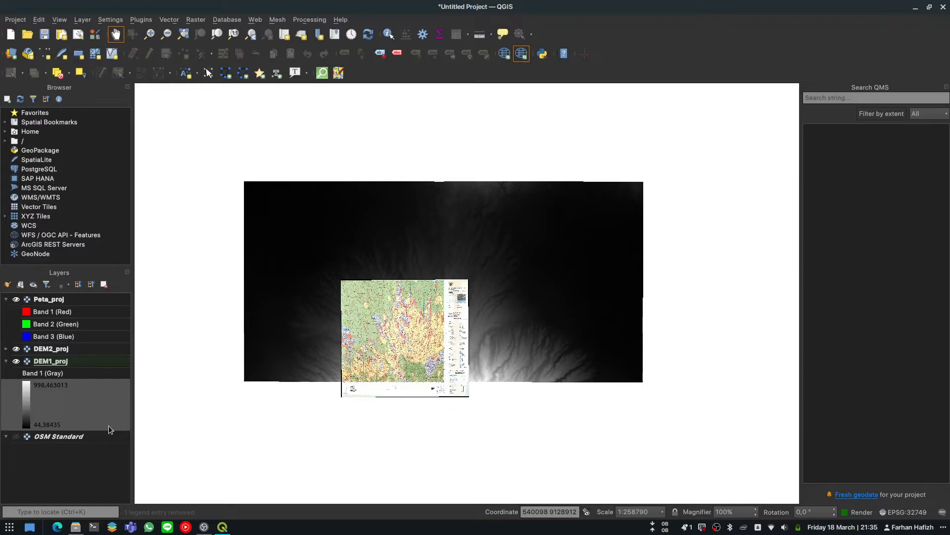
# Step: Examine how Peta_proj overlays the two reprojected DEM rasters, from the full extent down to pixel level
pyautogui.scroll(-1, 515, 245)
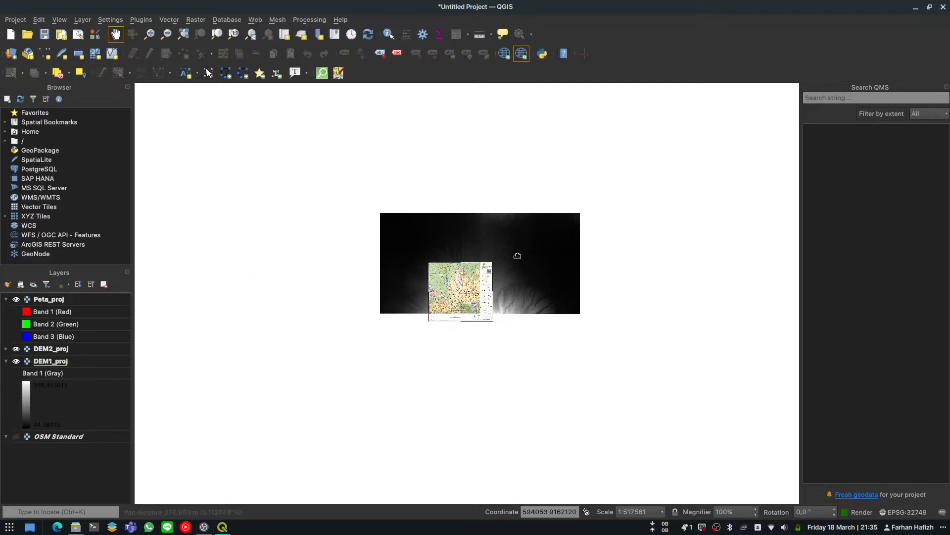
pyautogui.moveTo(497, 249); pyautogui.dragTo(490, 268)
pyautogui.scroll(2, 456, 303)
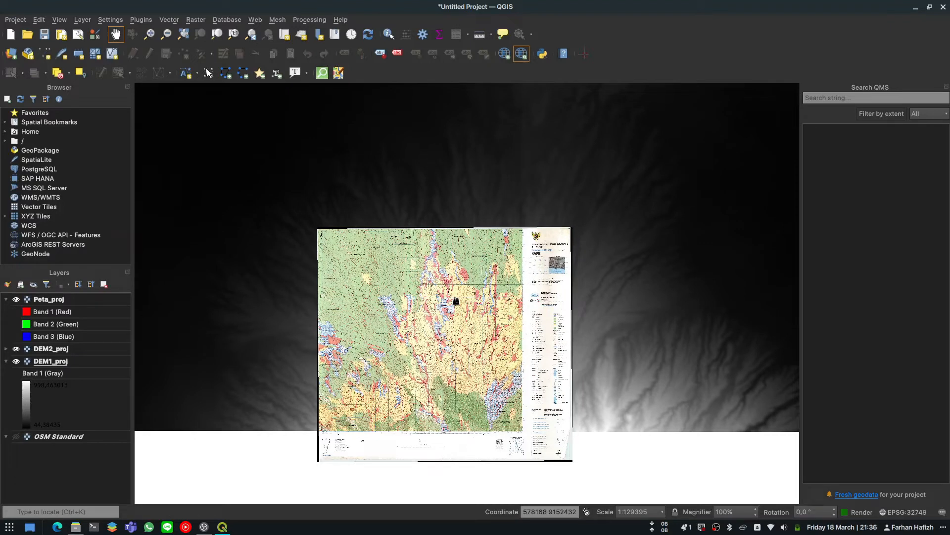
pyautogui.moveTo(513, 262); pyautogui.dragTo(430, 348)
pyautogui.scroll(10, 554, 308)
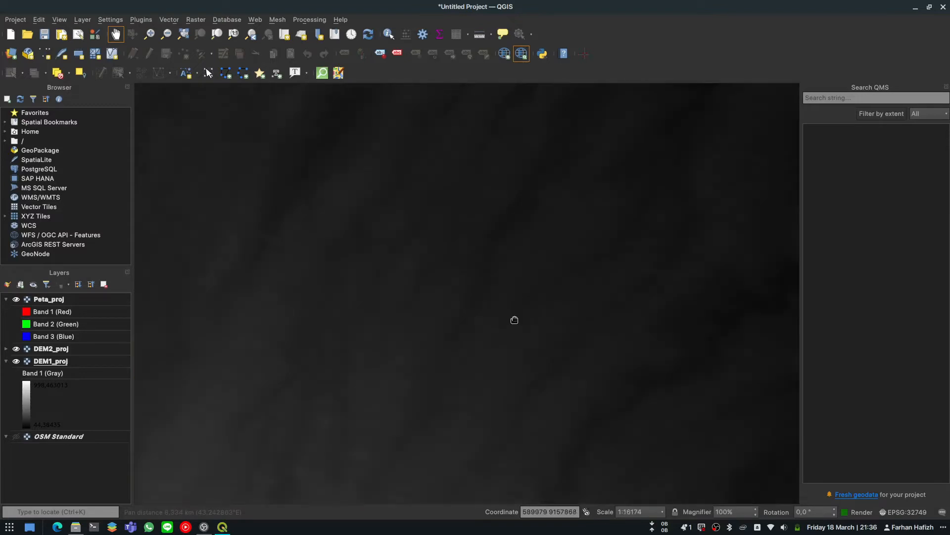
pyautogui.scroll(12, 472, 349)
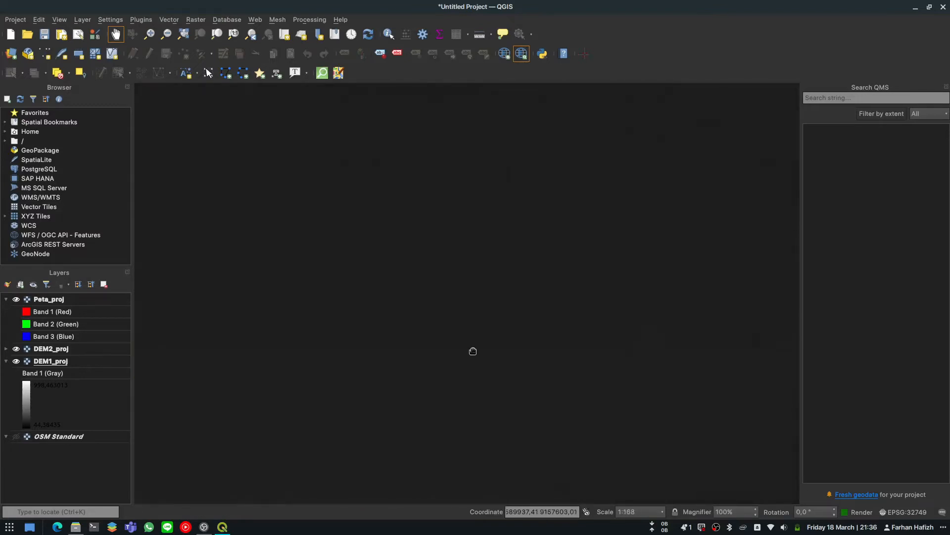
pyautogui.scroll(-4, 469, 348)
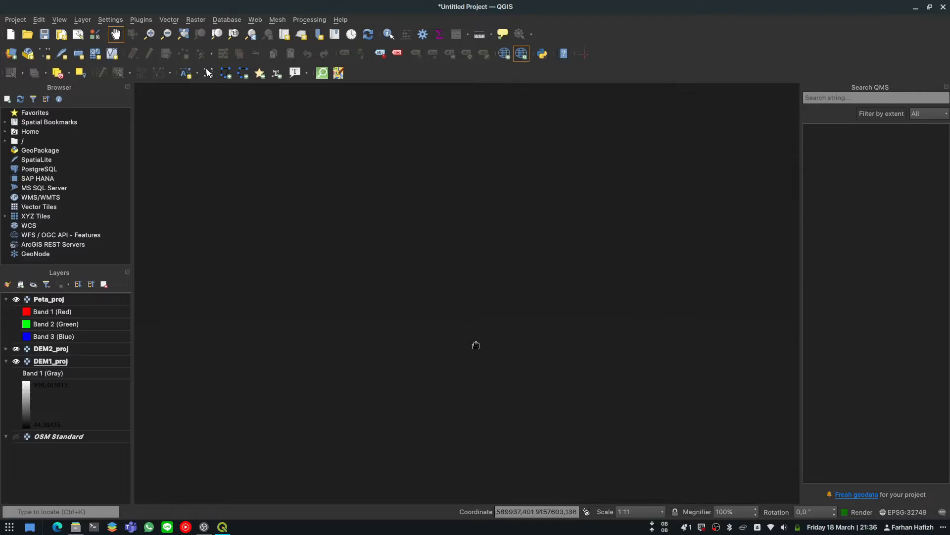
pyautogui.scroll(-12, 485, 334)
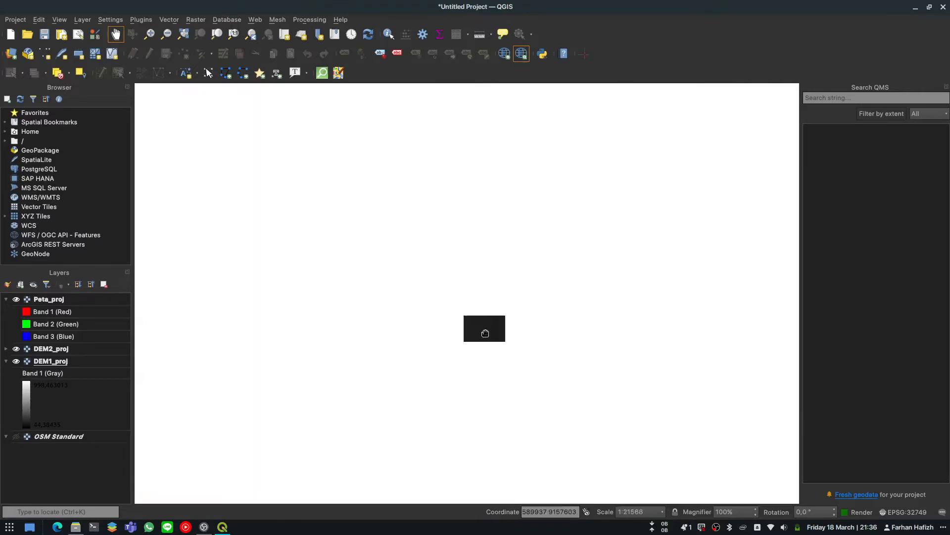
pyautogui.scroll(9, 408, 380)
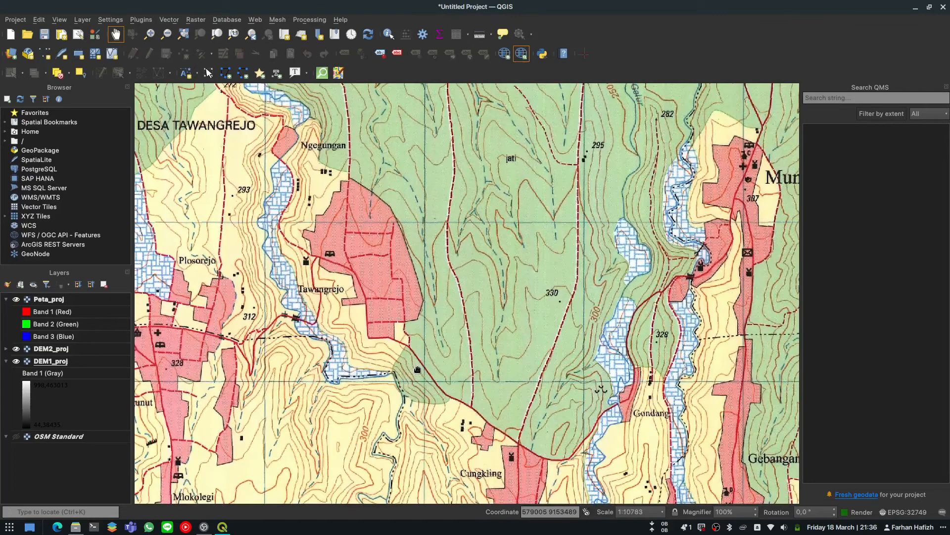
pyautogui.scroll(3, 455, 347)
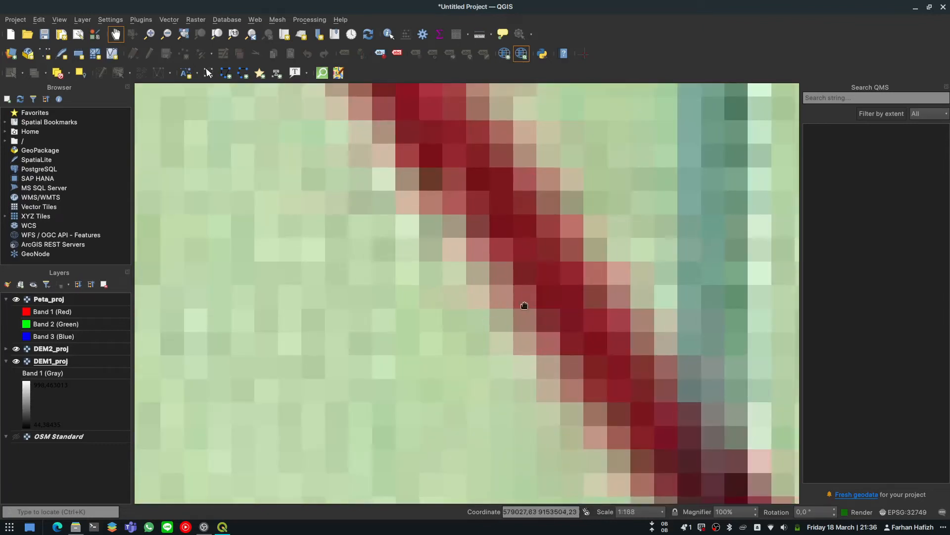
pyautogui.scroll(-6, 537, 342)
pyautogui.scroll(-7, 538, 343)
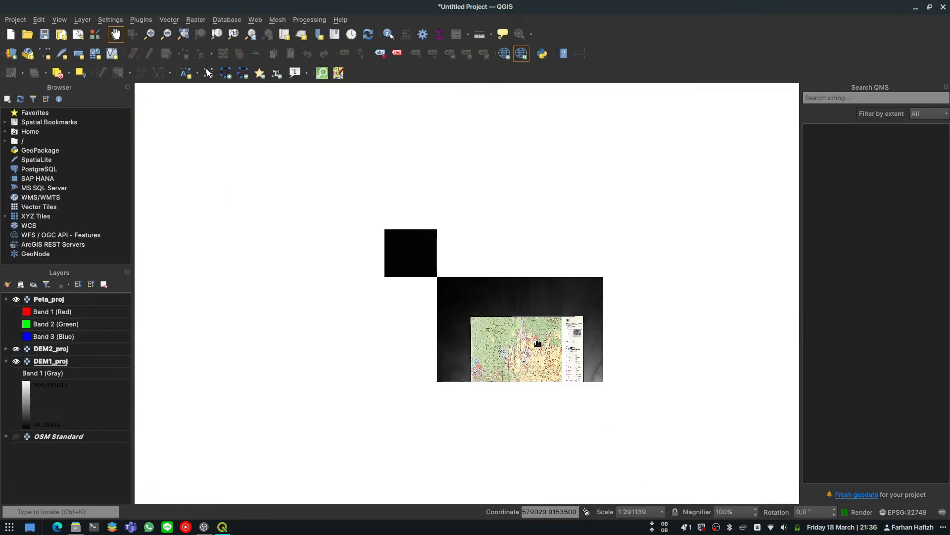
pyautogui.moveTo(536, 341); pyautogui.dragTo(478, 283)
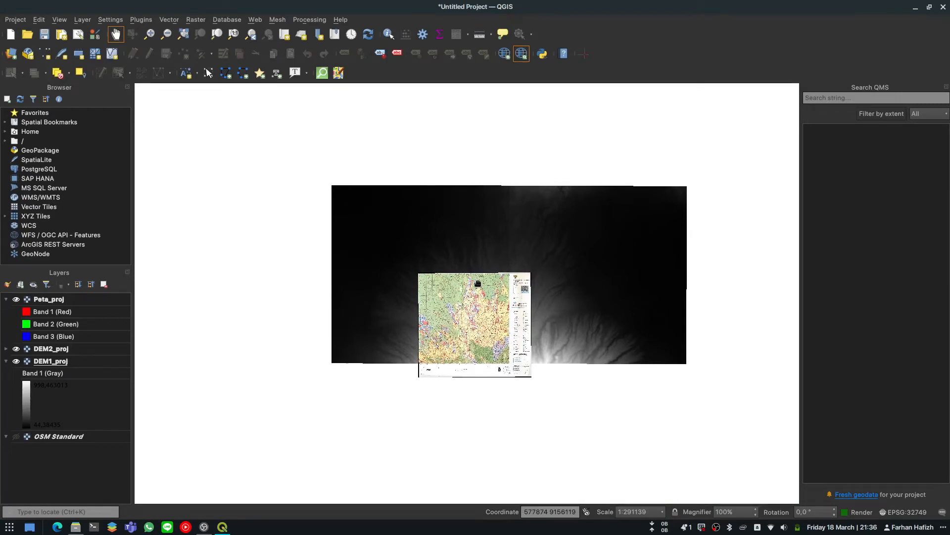
pyautogui.moveTo(495, 286); pyautogui.dragTo(477, 328)
pyautogui.scroll(1, 493, 300)
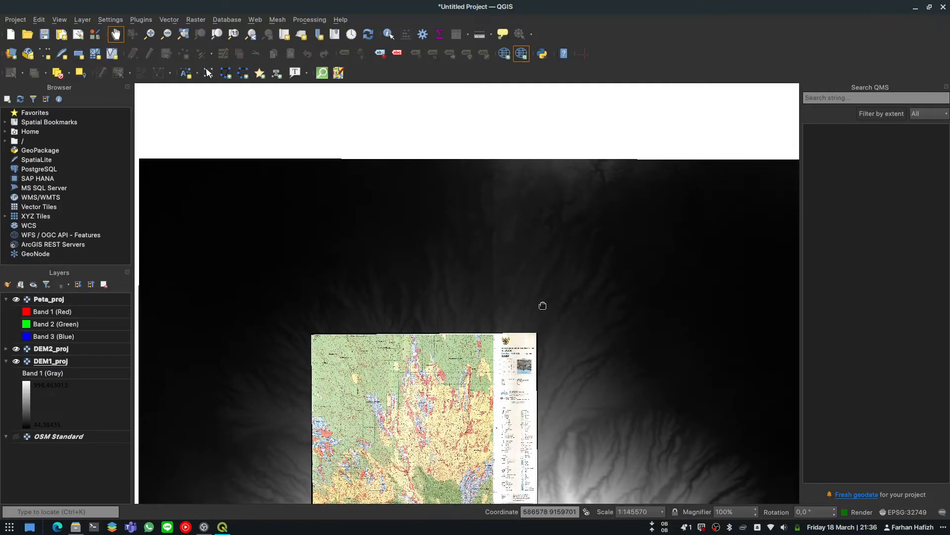
pyautogui.moveTo(582, 373); pyautogui.dragTo(472, 305)
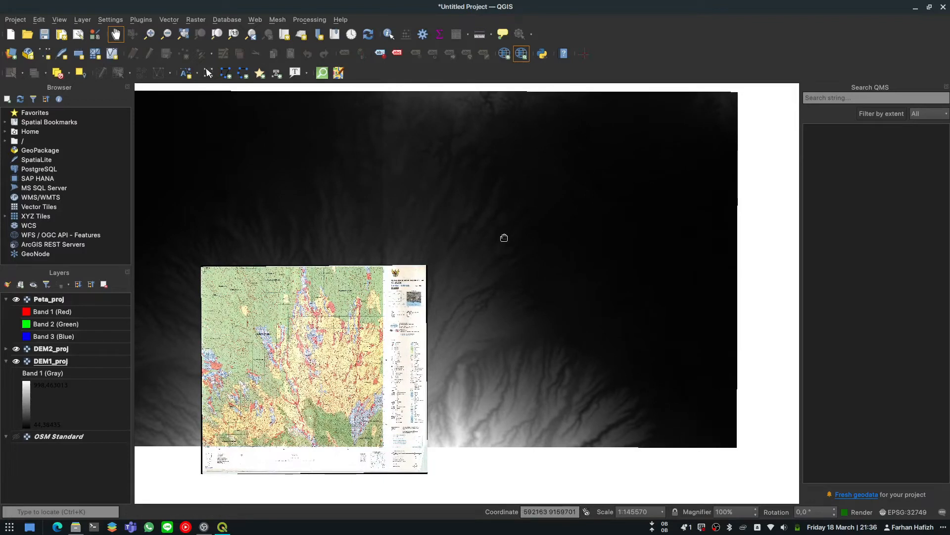
pyautogui.moveTo(496, 248); pyautogui.dragTo(573, 272)
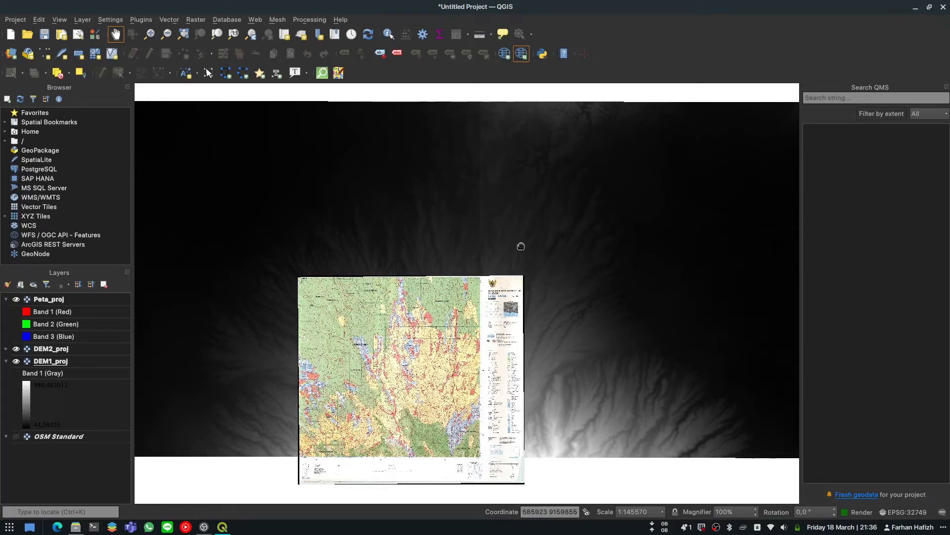
pyautogui.scroll(-1, 478, 248)
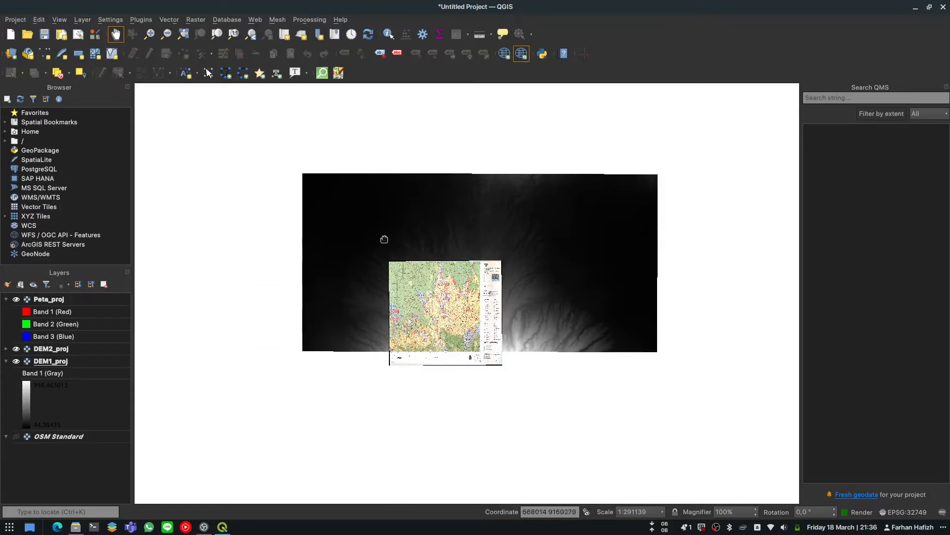
# Step: Start a raster Merge with DEM1_proj and DEM2_proj as the input layers
pyautogui.click(195, 19)
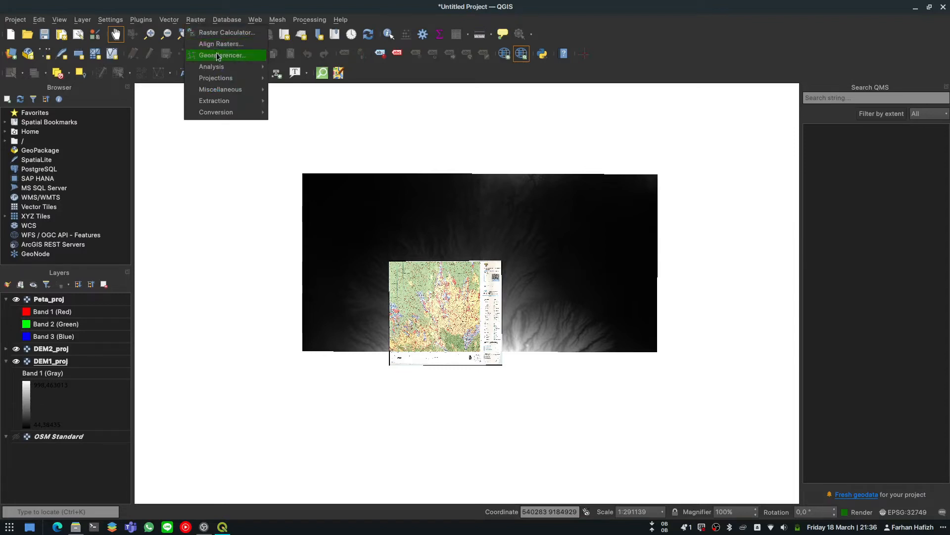
pyautogui.moveTo(241, 100)
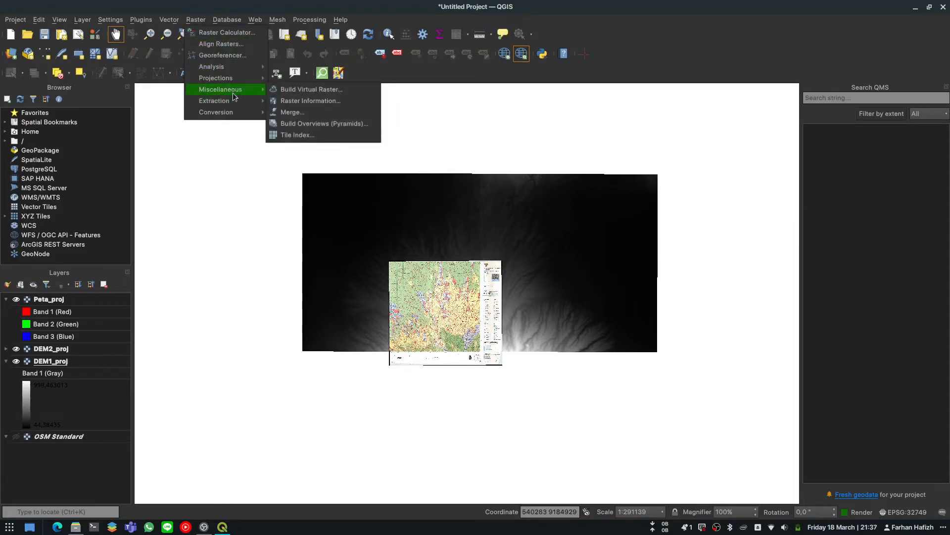
pyautogui.click(306, 113)
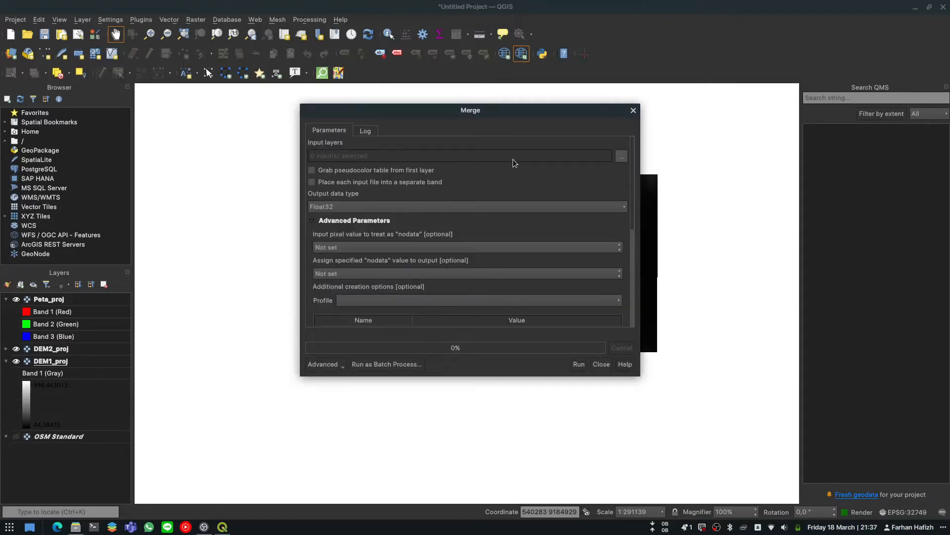
pyautogui.click(621, 156)
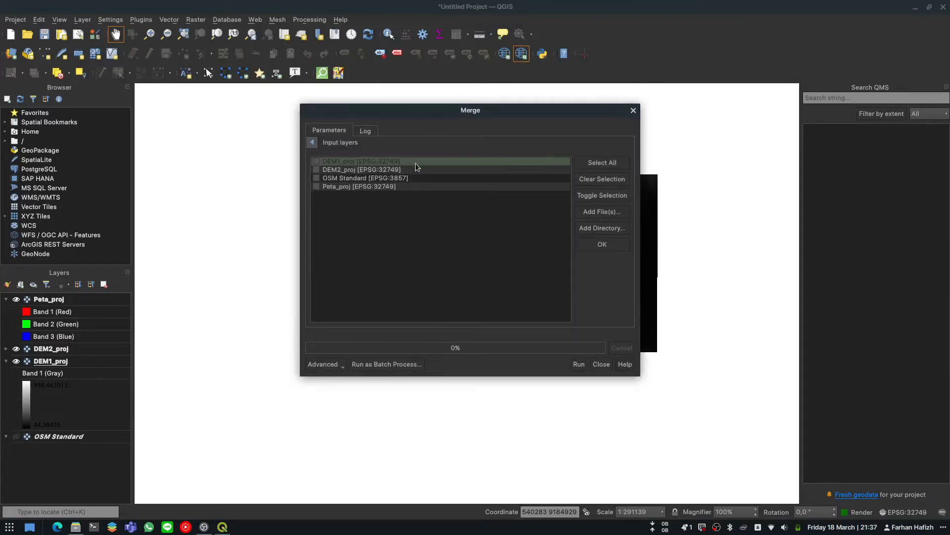
pyautogui.click(316, 161)
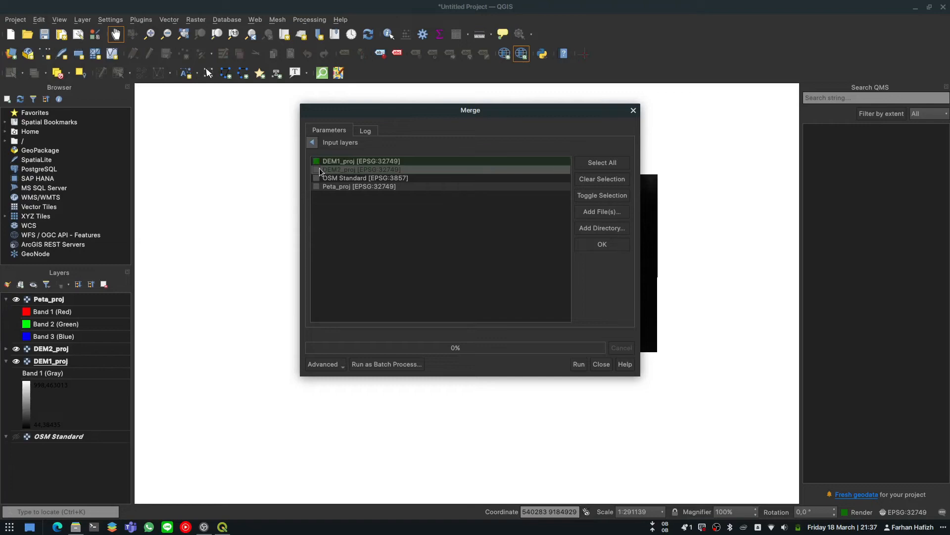
pyautogui.click(312, 143)
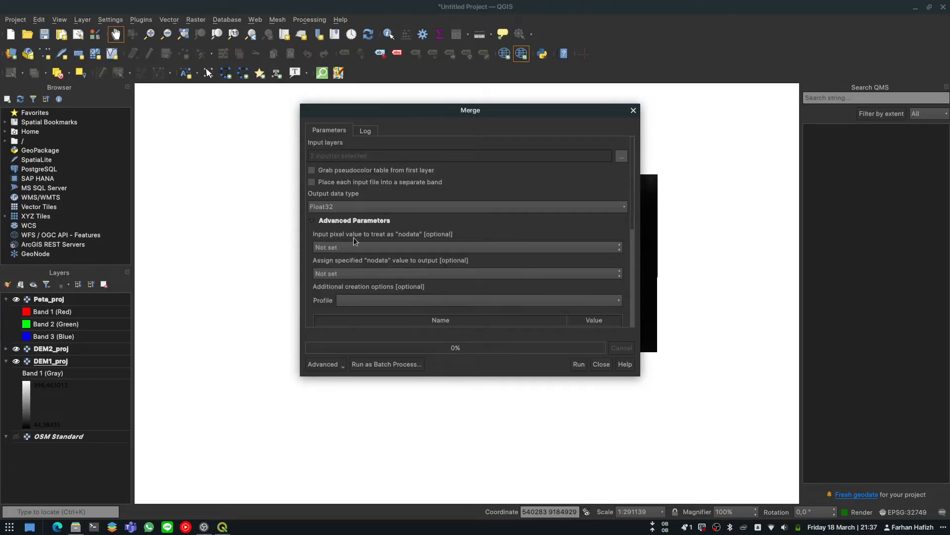
# Step: Set the merged output to DEM_merged in the GIScontoh folder, run the merge and close the tool
pyautogui.scroll(-5, 630, 176)
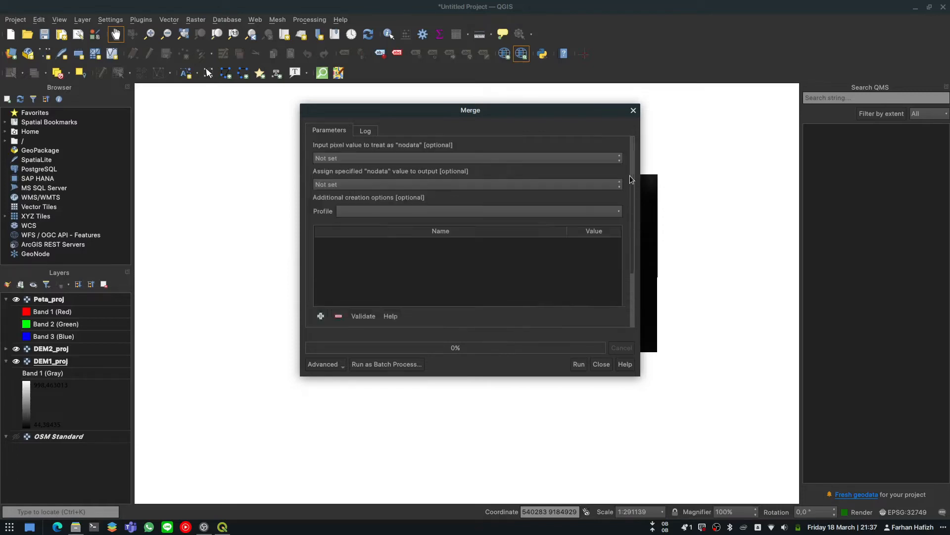
pyautogui.click(622, 269)
pyautogui.click(629, 294)
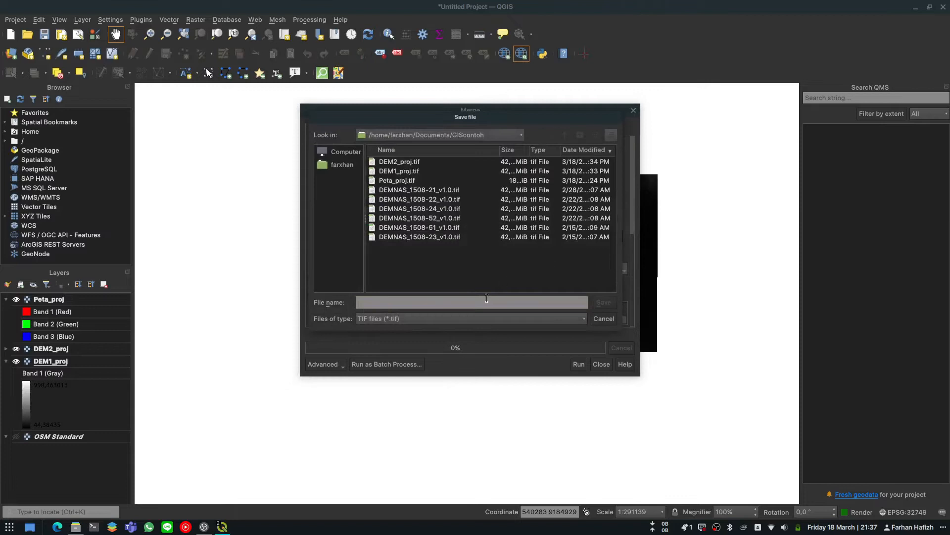
pyautogui.write('DEM')
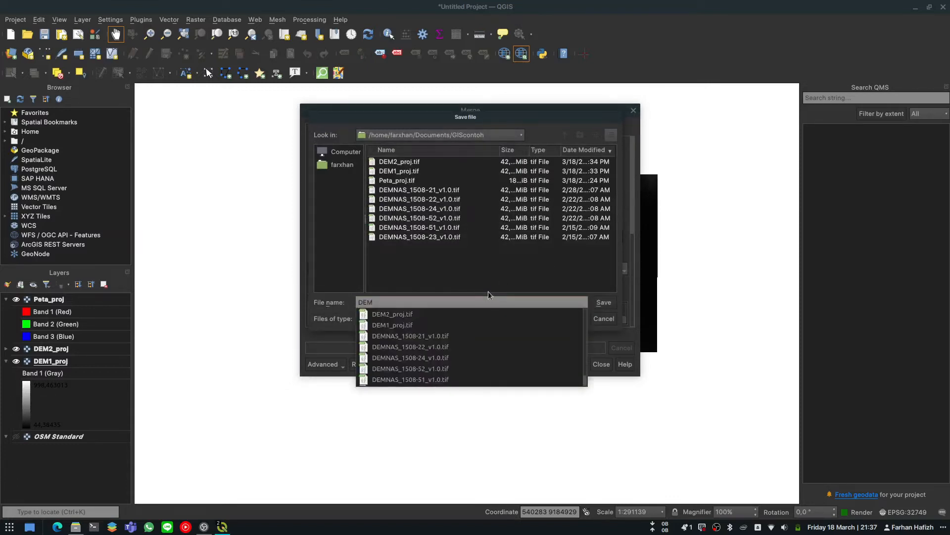
pyautogui.write('_merege')
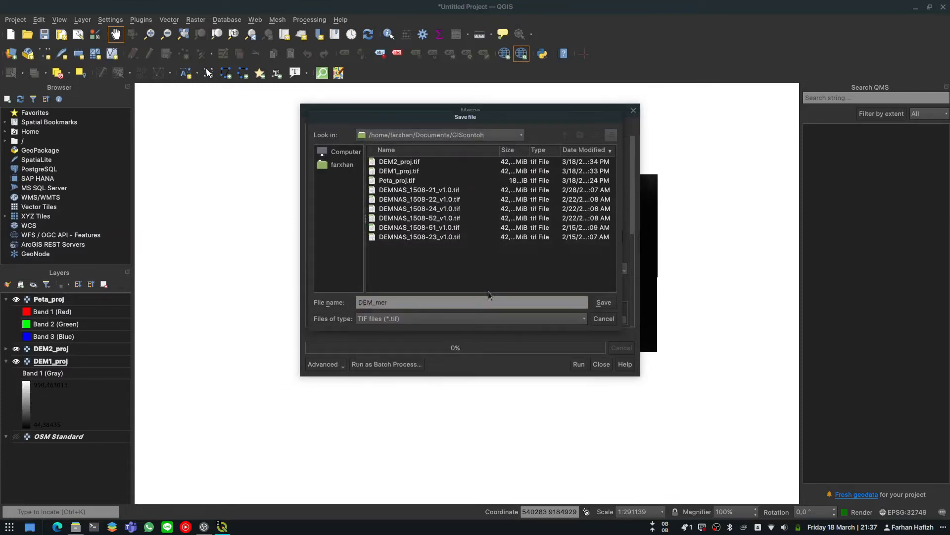
pyautogui.press('BackSpace')
pyautogui.press('BackSpace')
pyautogui.press('BackSpace')
pyautogui.press('Return')
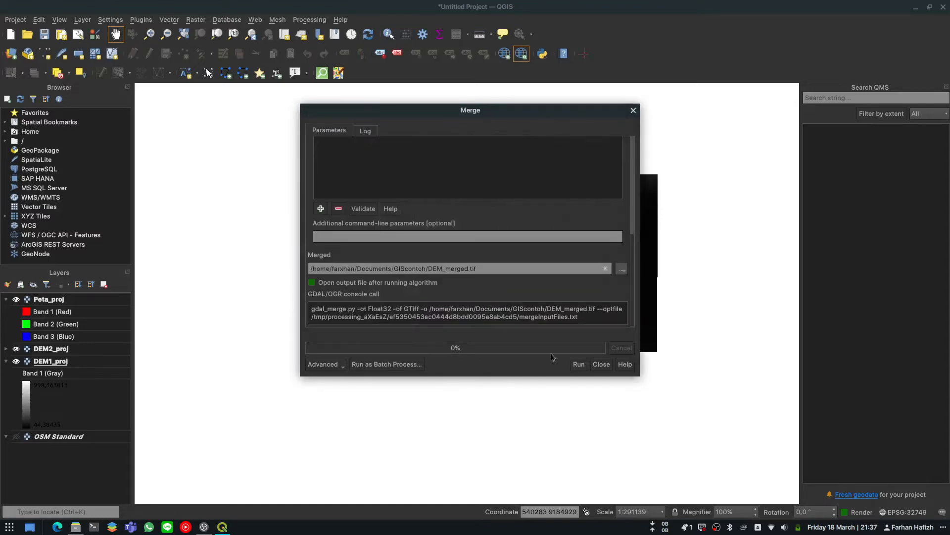
pyautogui.click(578, 364)
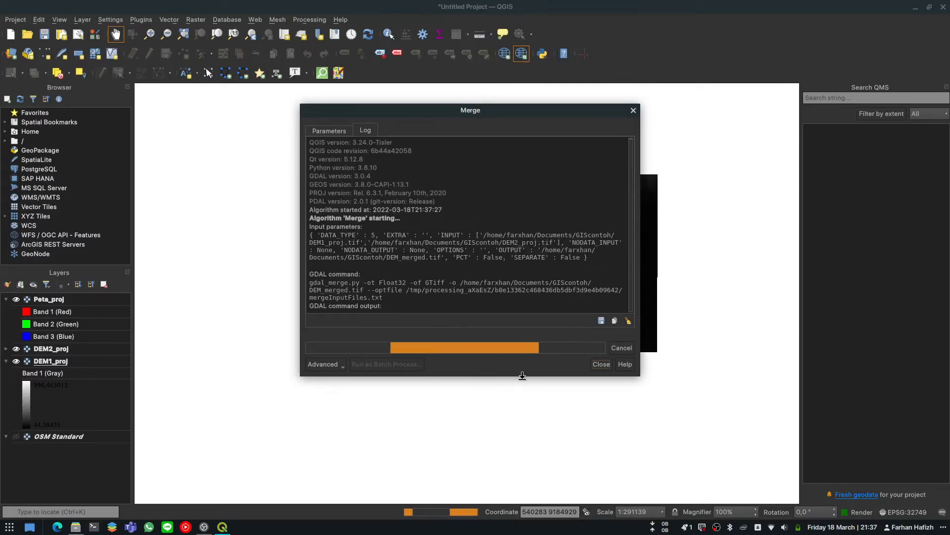
pyautogui.click(601, 364)
# Step: Place DEM_merged directly below Peta_proj, hide Peta_proj, and compare the seam between the two separate DEMs with the merged raster
pyautogui.moveTo(76, 361); pyautogui.dragTo(72, 349)
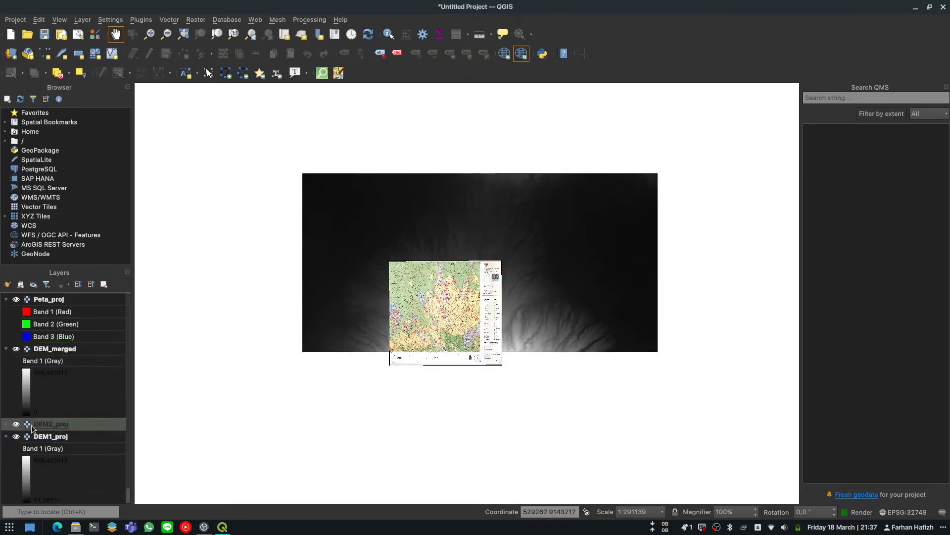
pyautogui.click(16, 348)
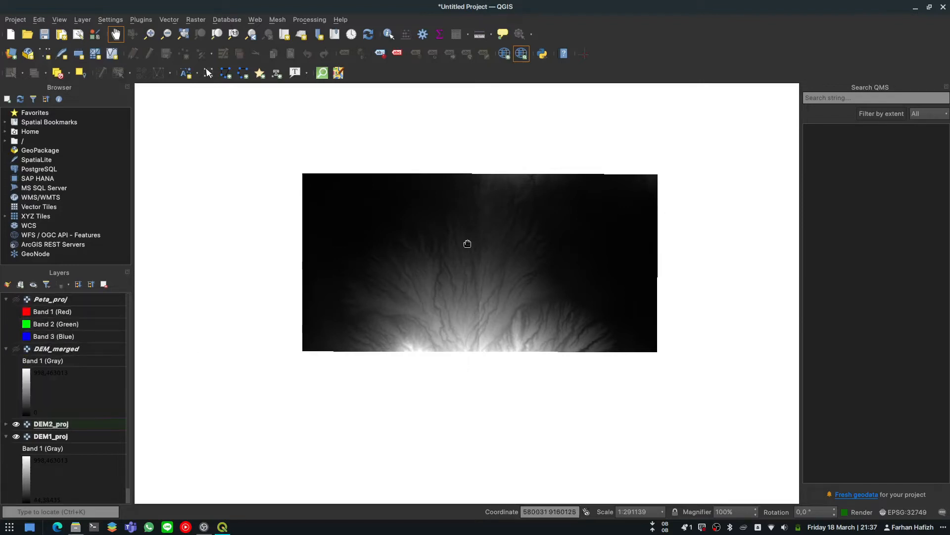
pyautogui.moveTo(467, 244); pyautogui.dragTo(450, 272)
pyautogui.scroll(1, 468, 259)
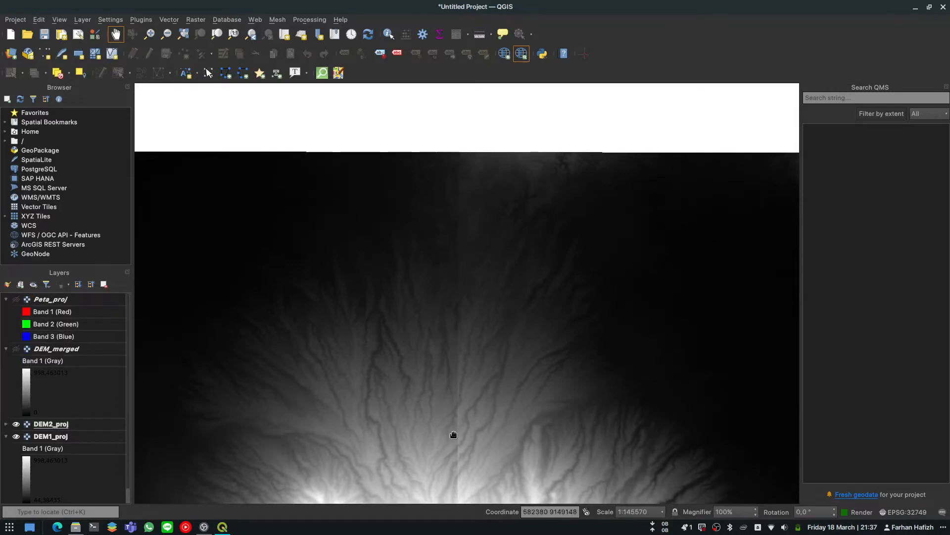
pyautogui.click(16, 349)
pyautogui.scroll(-1, 546, 273)
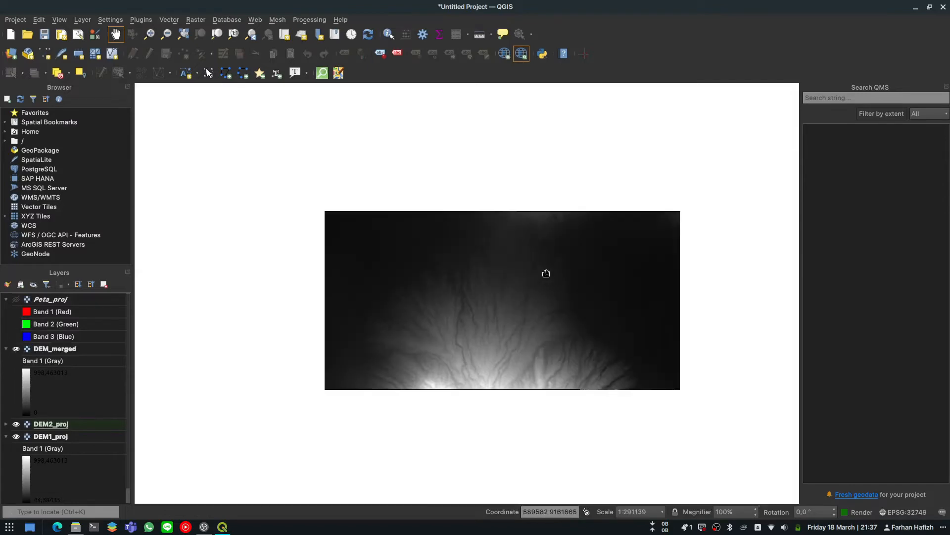
# Step: Remove the separate DEM2_proj and DEM1_proj layers from the project
pyautogui.click(65, 424)
pyautogui.rightClick(64, 424)
pyautogui.click(120, 311)
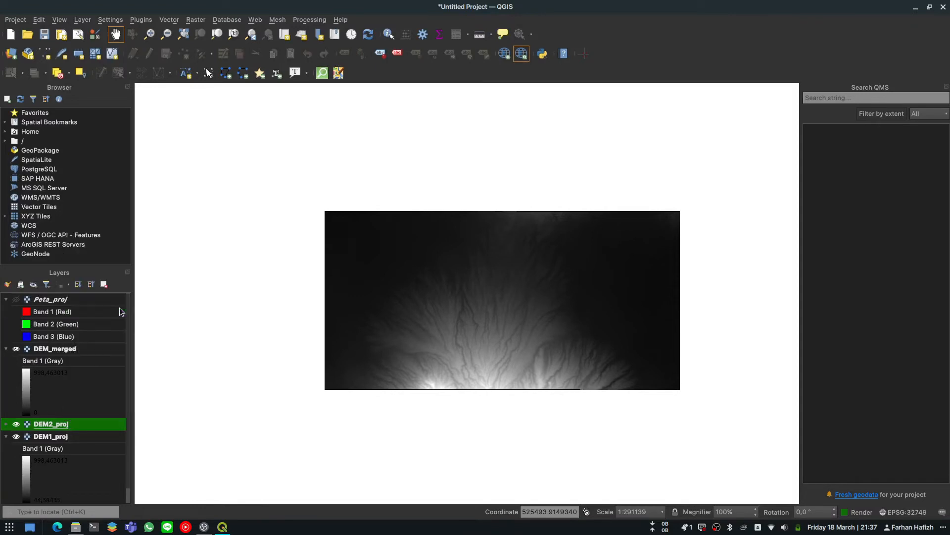
pyautogui.click(480, 261)
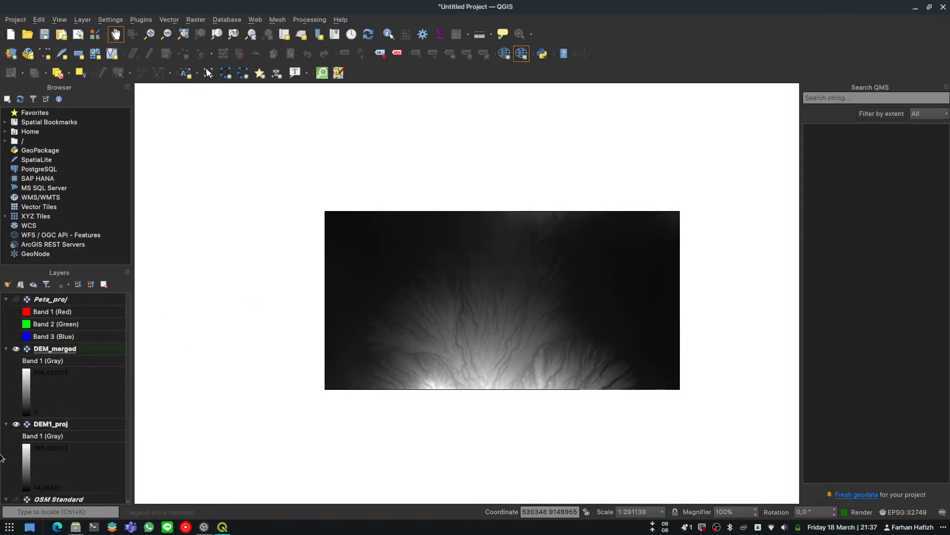
pyautogui.rightClick(31, 429)
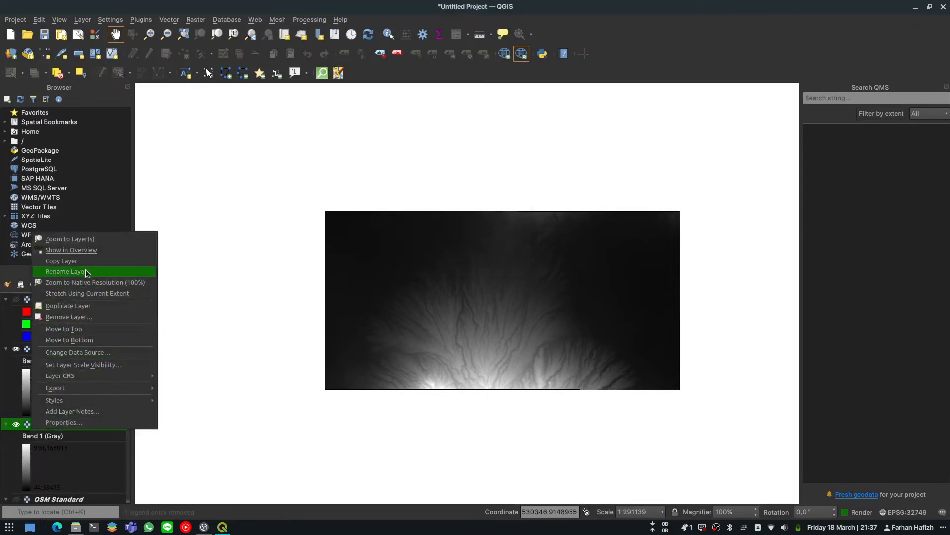
pyautogui.click(92, 316)
pyautogui.click(484, 262)
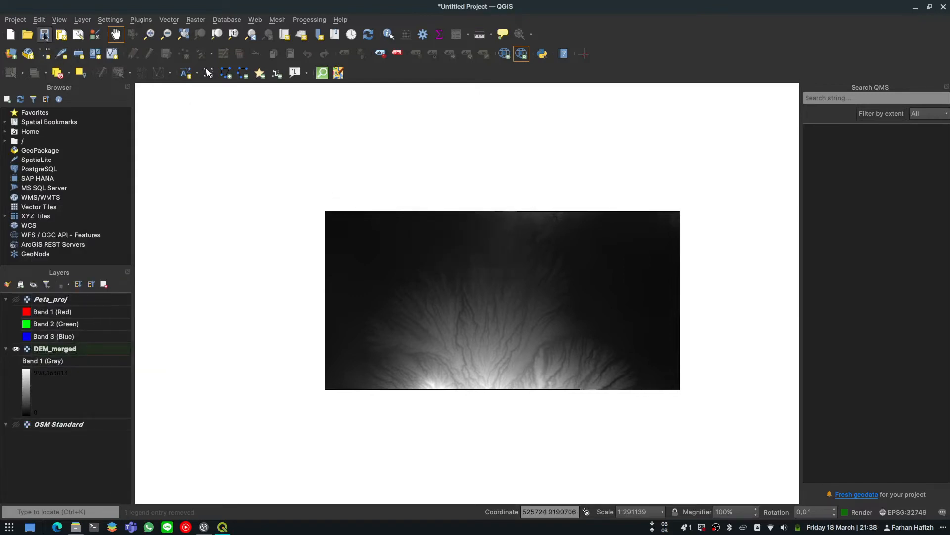
# Step: Save the QGIS project as Project in the GIScontoh folder
pyautogui.click(45, 36)
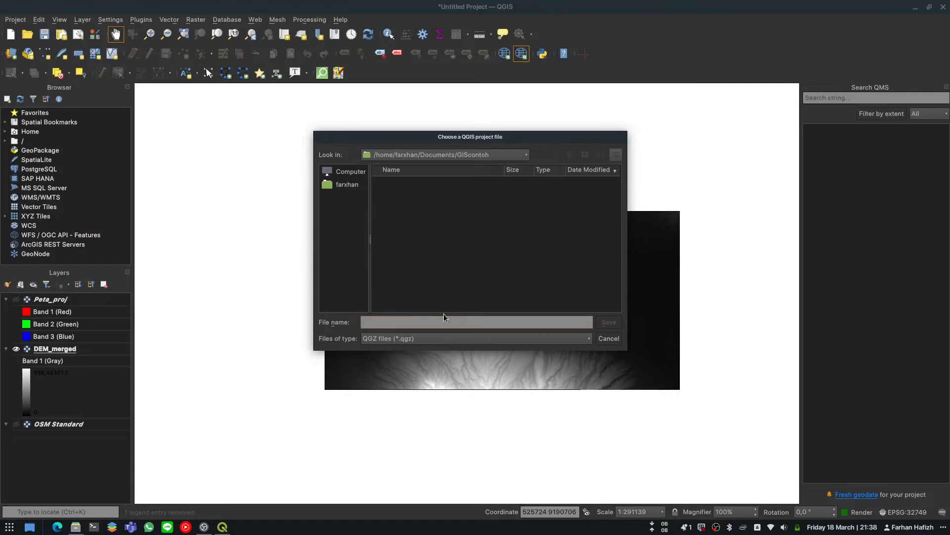
pyautogui.write('Project')
pyautogui.press('Return')
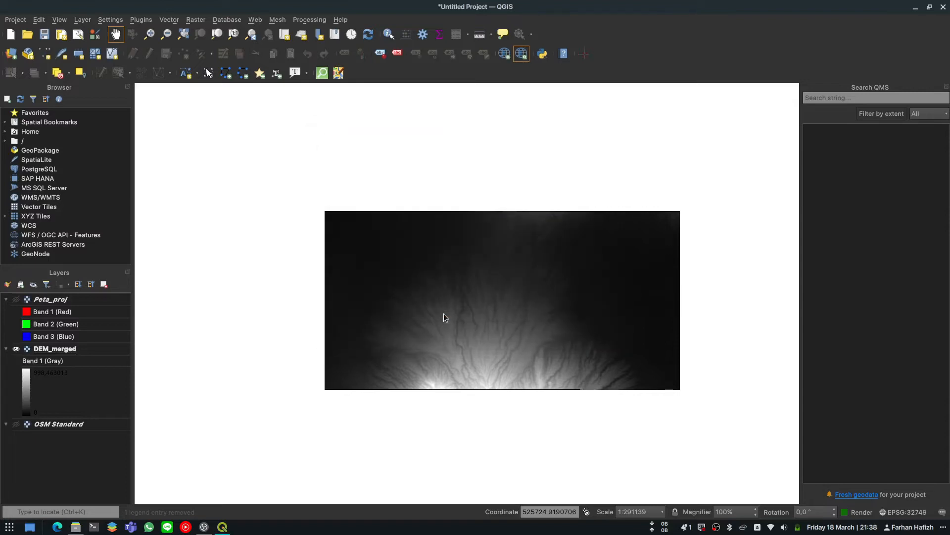
# Step: Show the Peta_proj layer again and examine how it overlays DEM_merged
pyautogui.click(17, 300)
pyautogui.scroll(1, 486, 286)
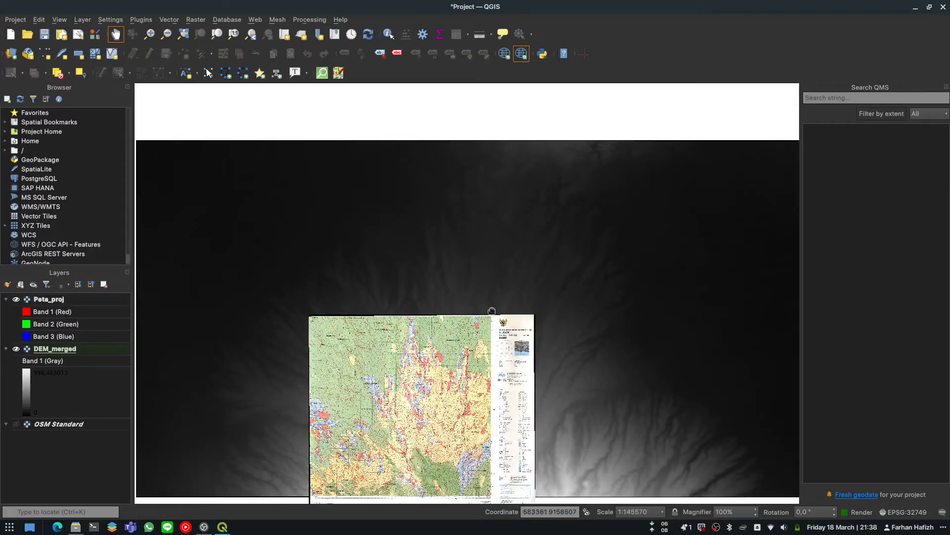
pyautogui.scroll(1, 457, 350)
pyautogui.moveTo(457, 368); pyautogui.dragTo(494, 350)
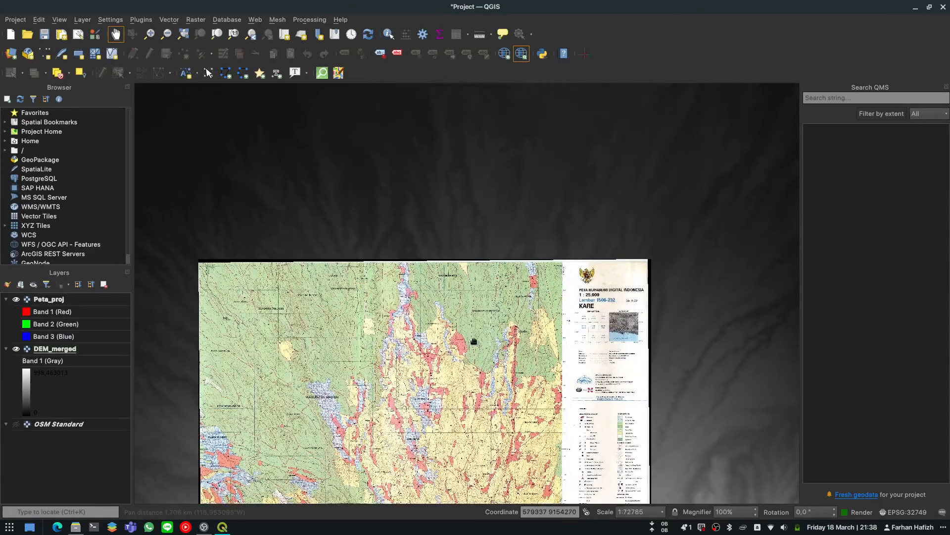
pyautogui.scroll(1, 474, 341)
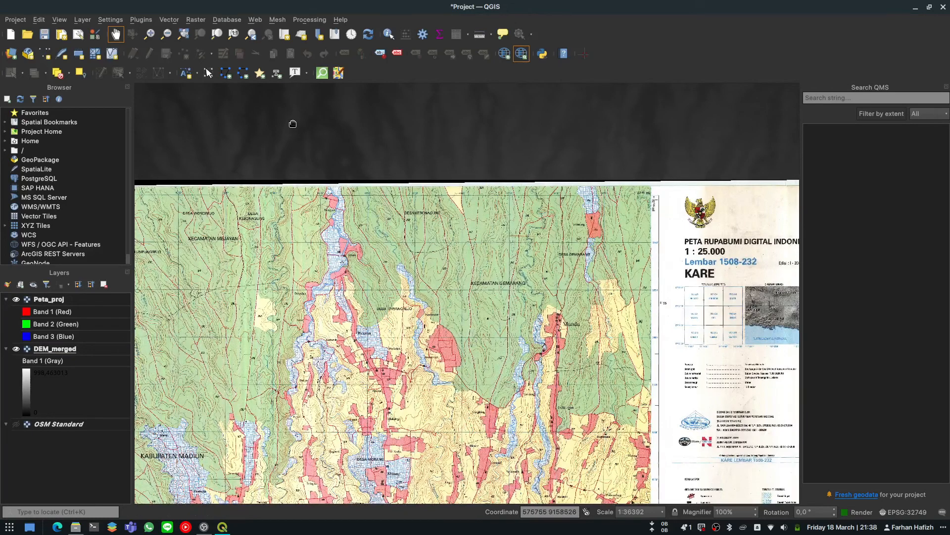
pyautogui.moveTo(314, 399); pyautogui.dragTo(367, 290)
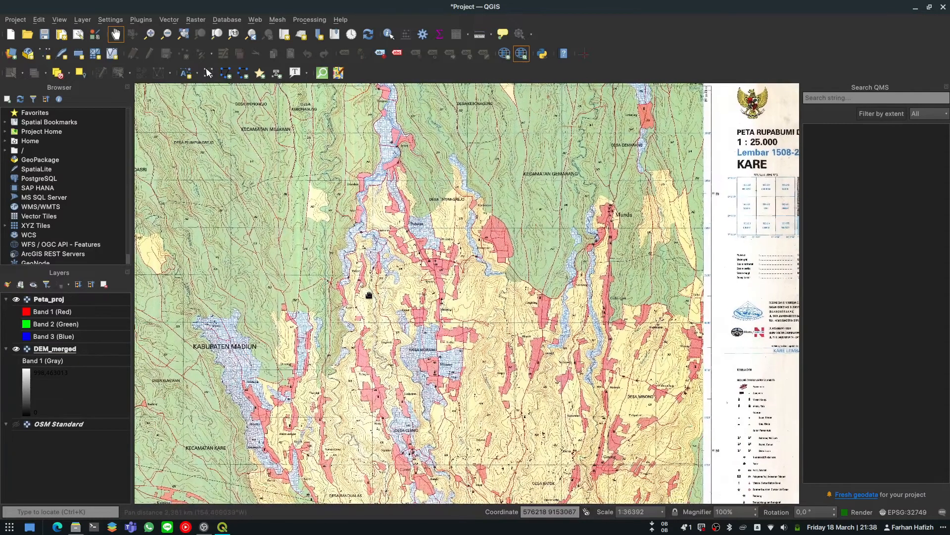
pyautogui.scroll(-1, 368, 295)
pyautogui.moveTo(452, 329); pyautogui.dragTo(470, 322)
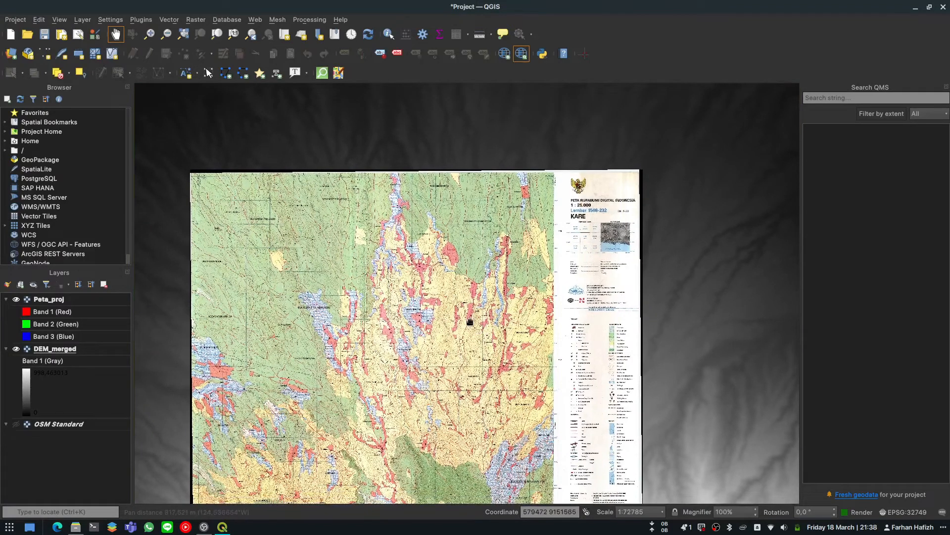
pyautogui.scroll(-1, 470, 322)
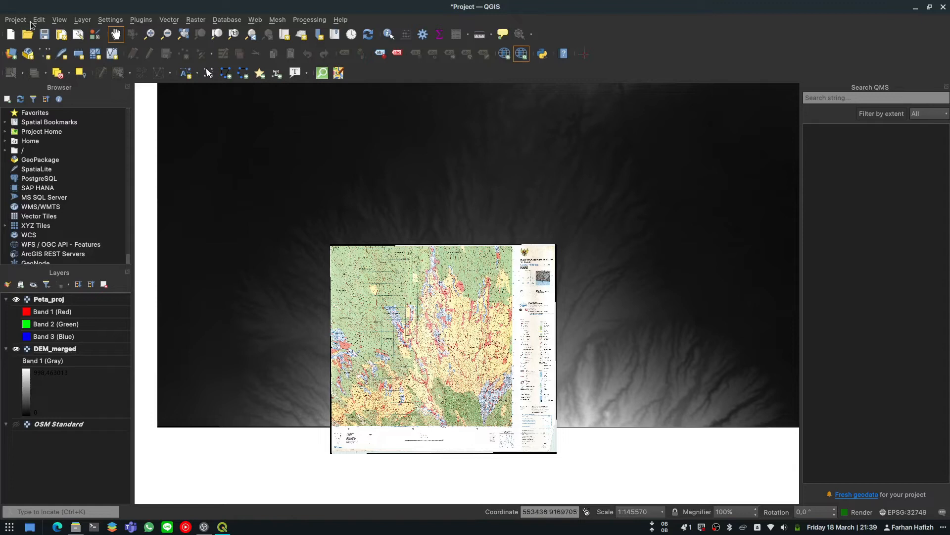
pyautogui.click(80, 20)
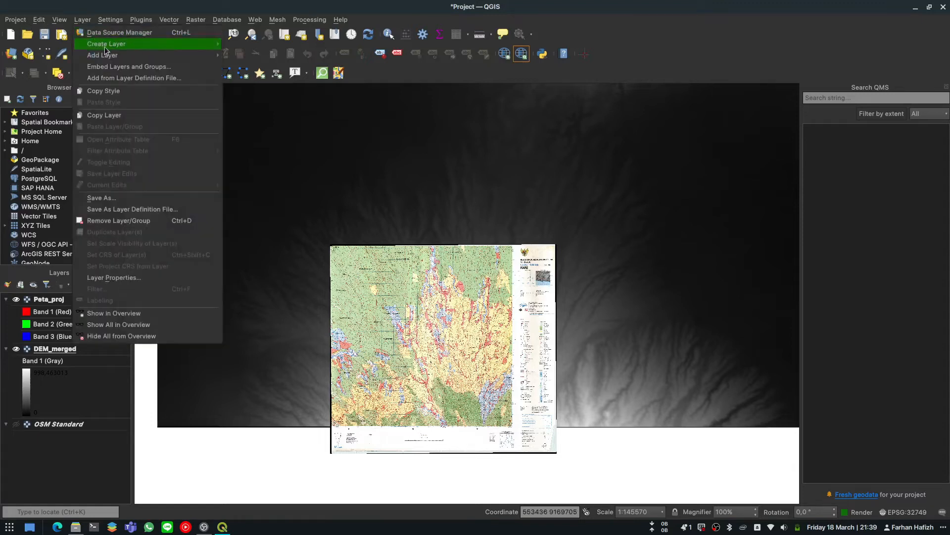
pyautogui.moveTo(106, 47)
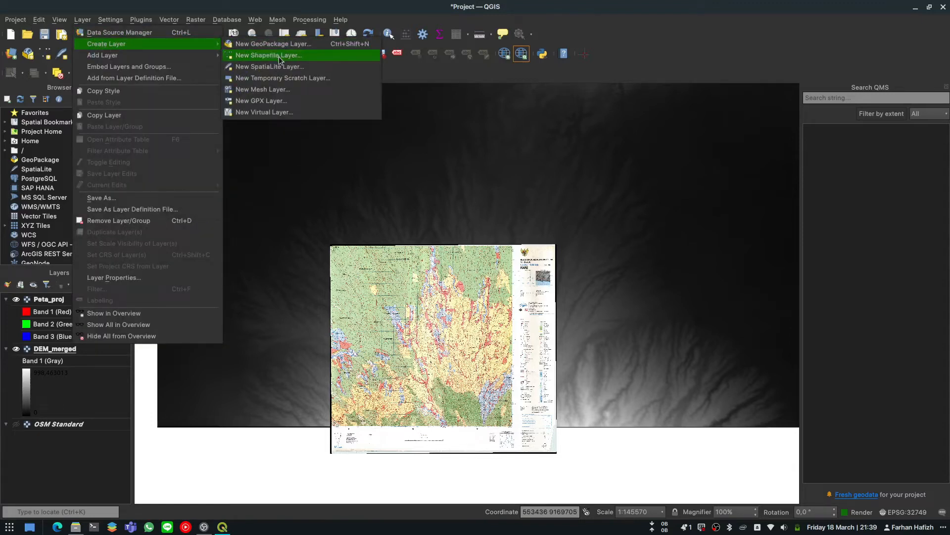
pyautogui.click(276, 155)
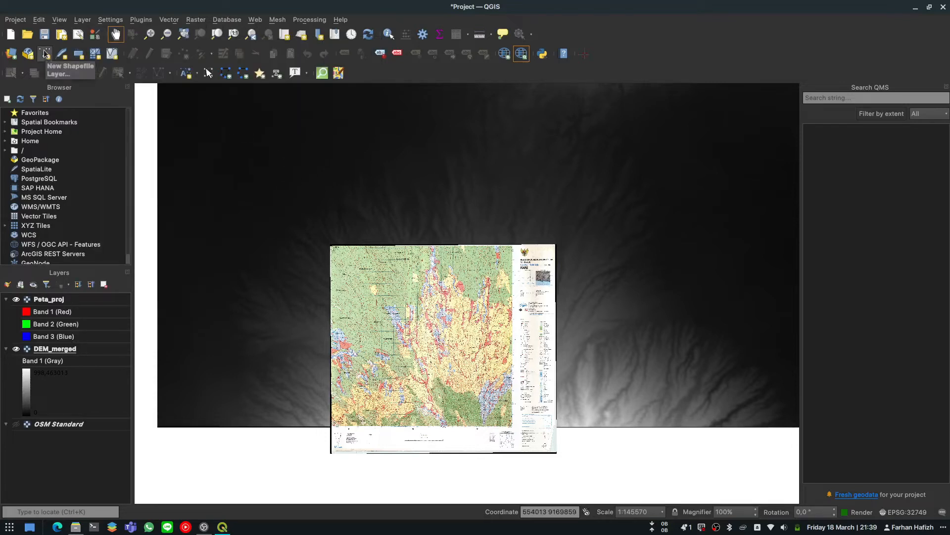
# Step: Start a new shapefile layer and set its file to Boundary in the GIScontoh folder
pyautogui.click(46, 54)
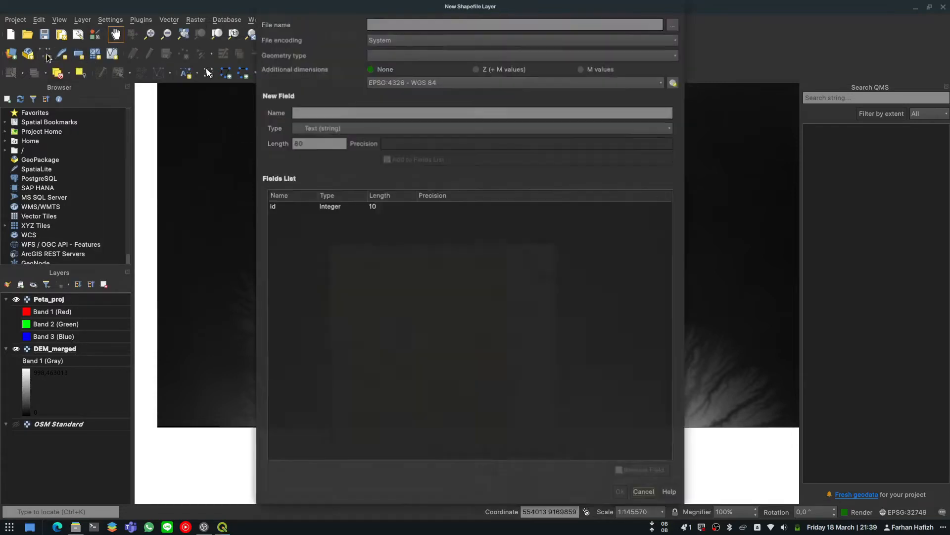
pyautogui.click(674, 25)
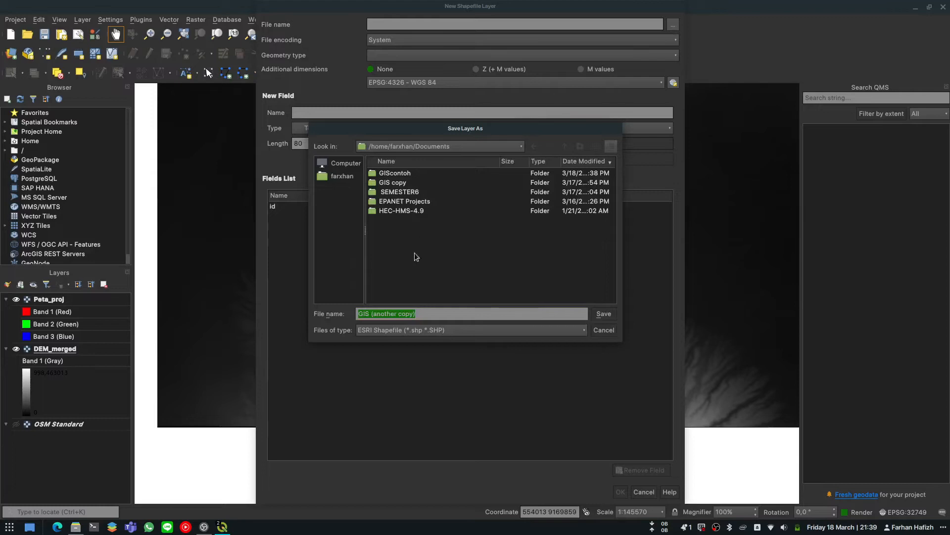
pyautogui.doubleClick(398, 172)
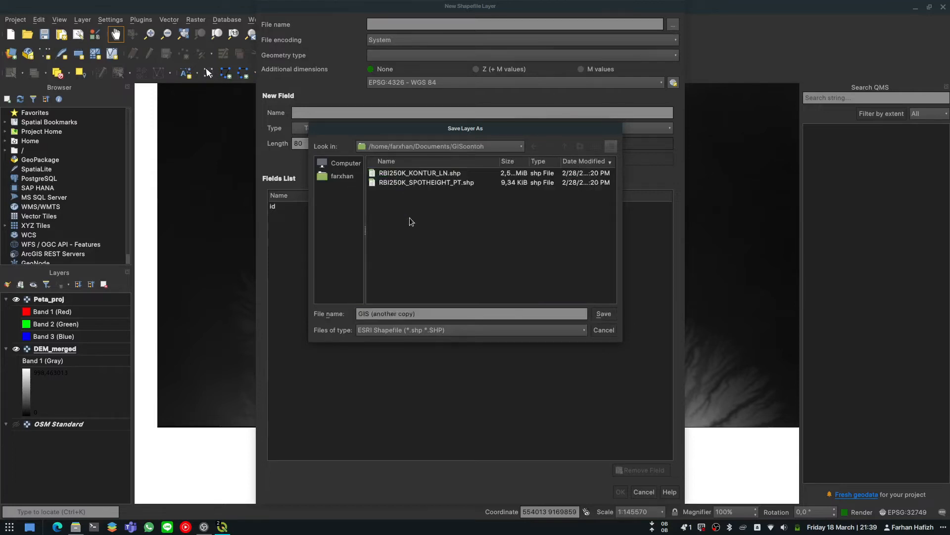
pyautogui.tripleClick(424, 312)
pyautogui.write('Boundary')
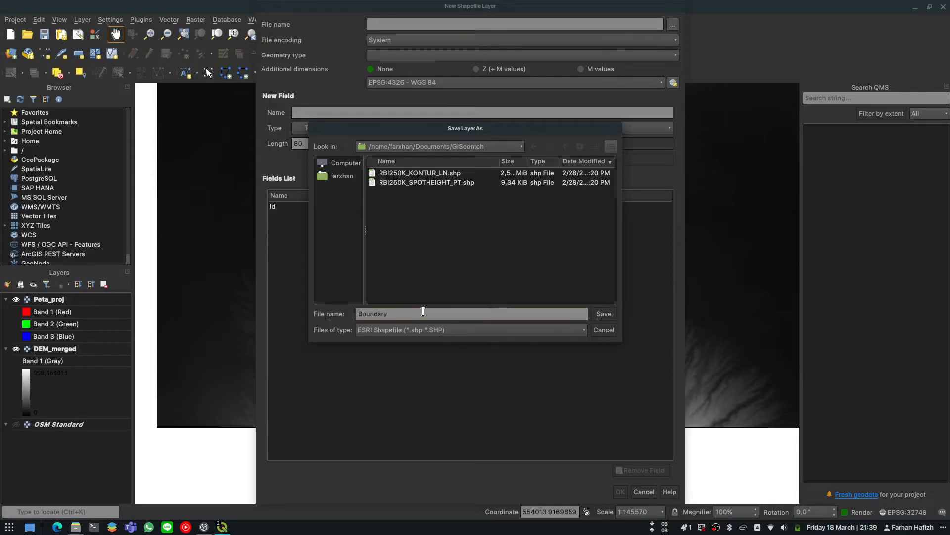
pyautogui.press('Return')
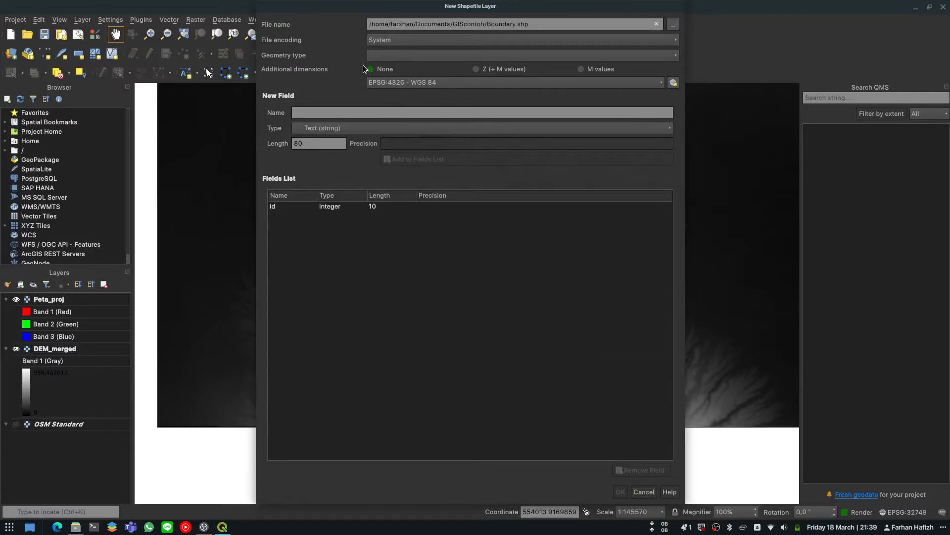
# Step: Set the new shapefile's geometry type to Polygon and open its choice of coordinate reference systems
pyautogui.click(395, 54)
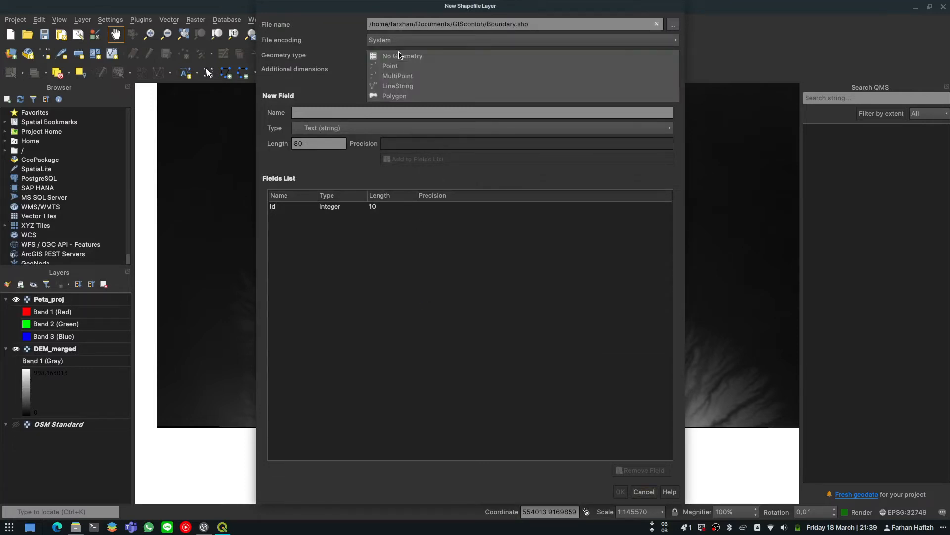
pyautogui.click(412, 95)
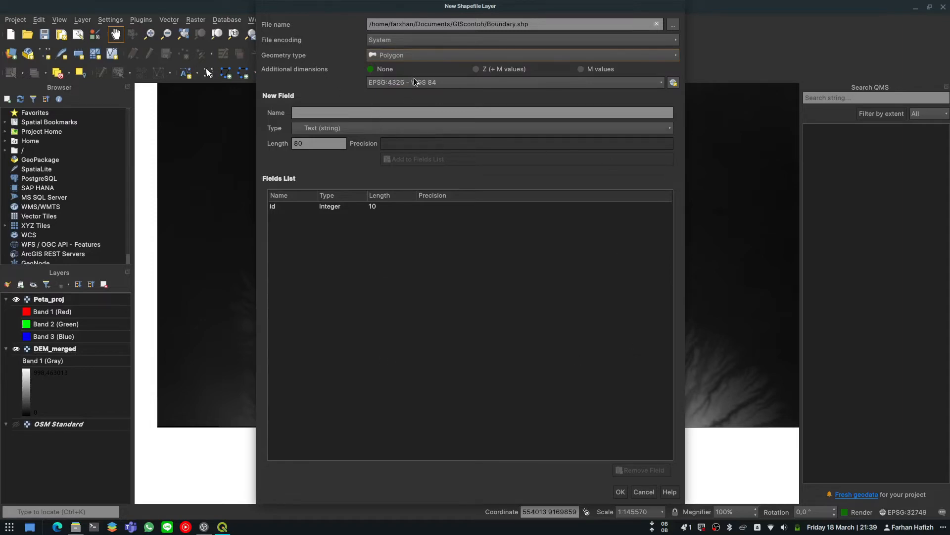
pyautogui.click(447, 82)
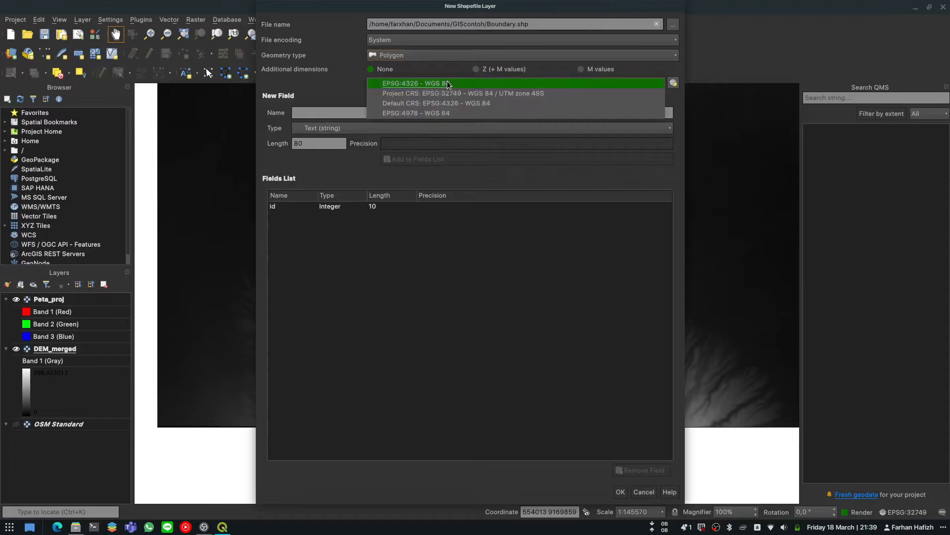
# Step: Create the Boundary polygon shapefile with project CRS EPSG:32749, and enable editing on it with the Add Polygon Feature tool active
pyautogui.click(406, 94)
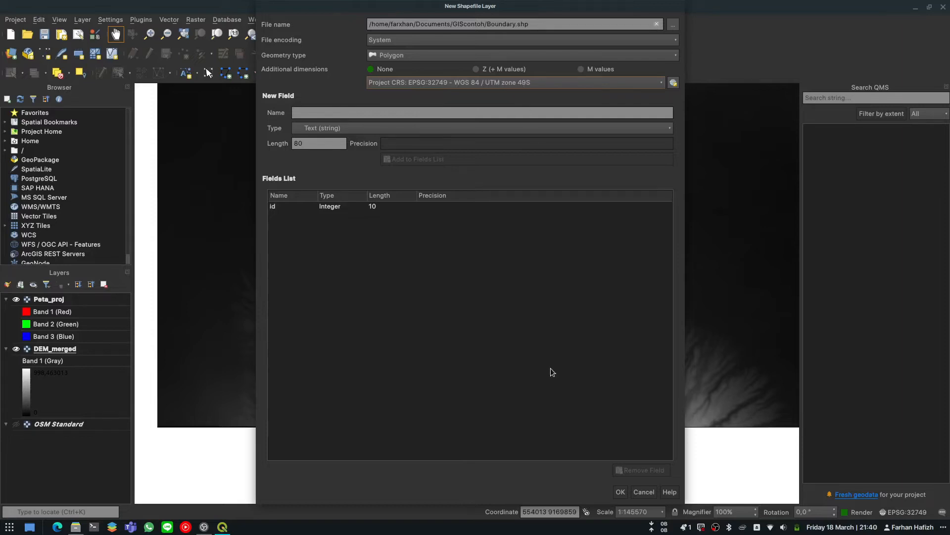
pyautogui.click(621, 491)
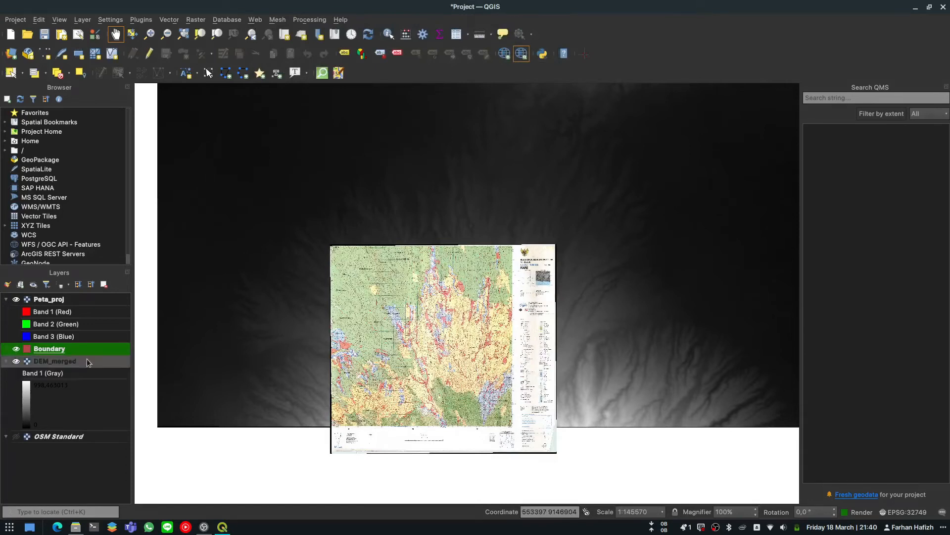
pyautogui.click(151, 55)
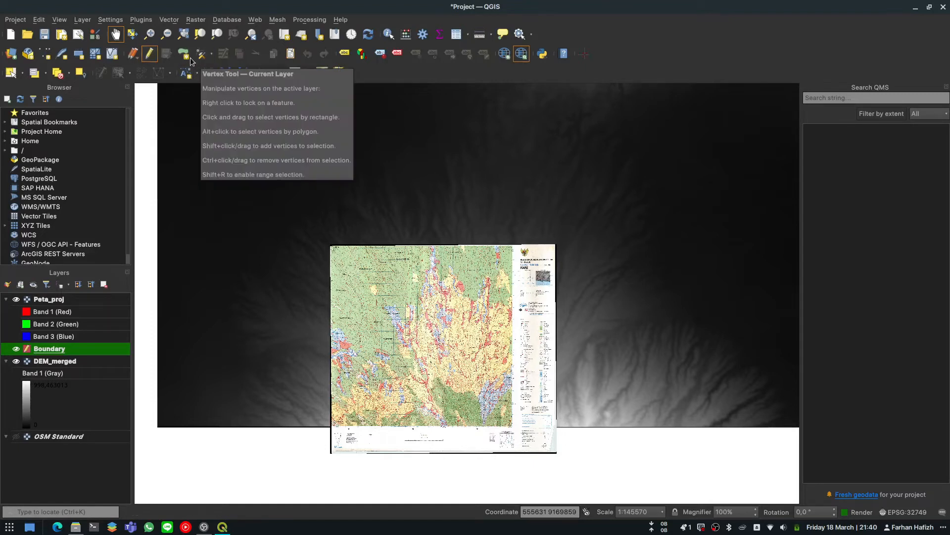
pyautogui.click(189, 57)
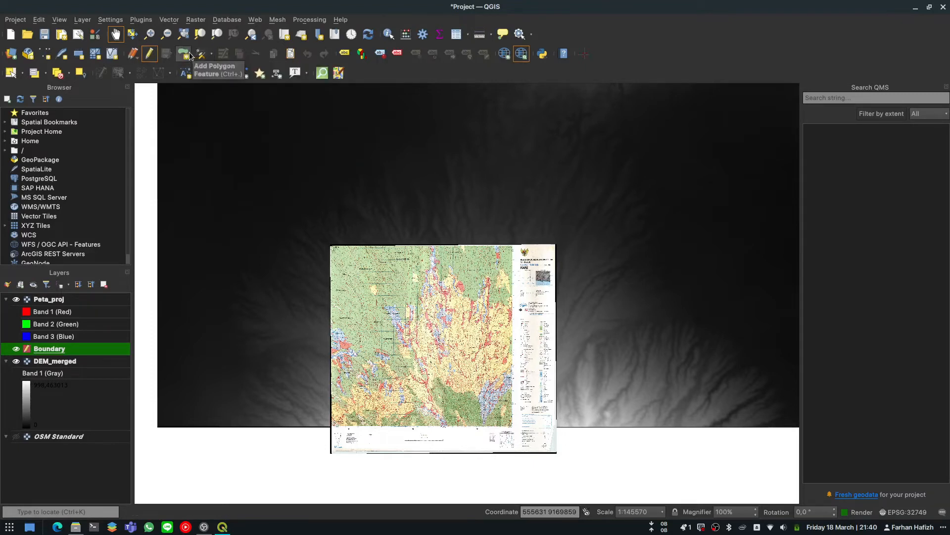
pyautogui.press('super')
pyautogui.press('super')
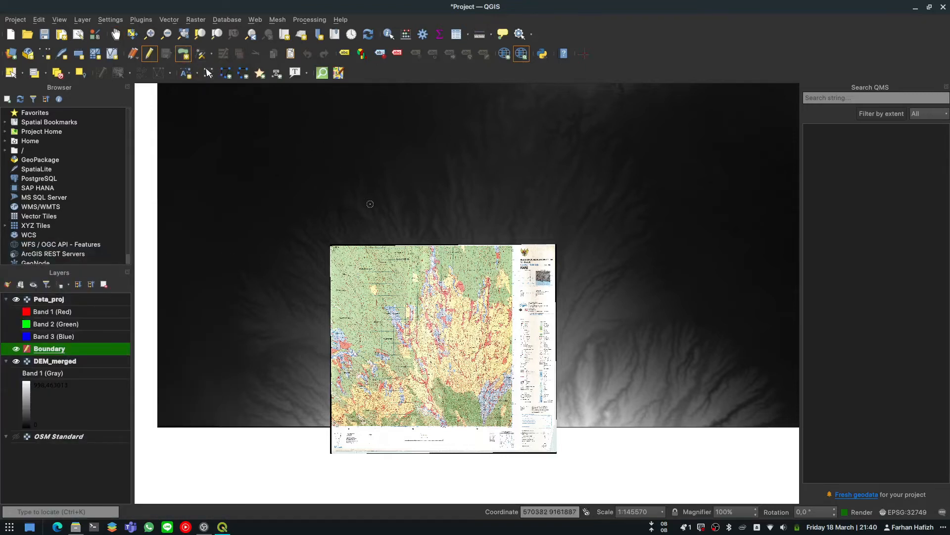
pyautogui.scroll(1, 417, 241)
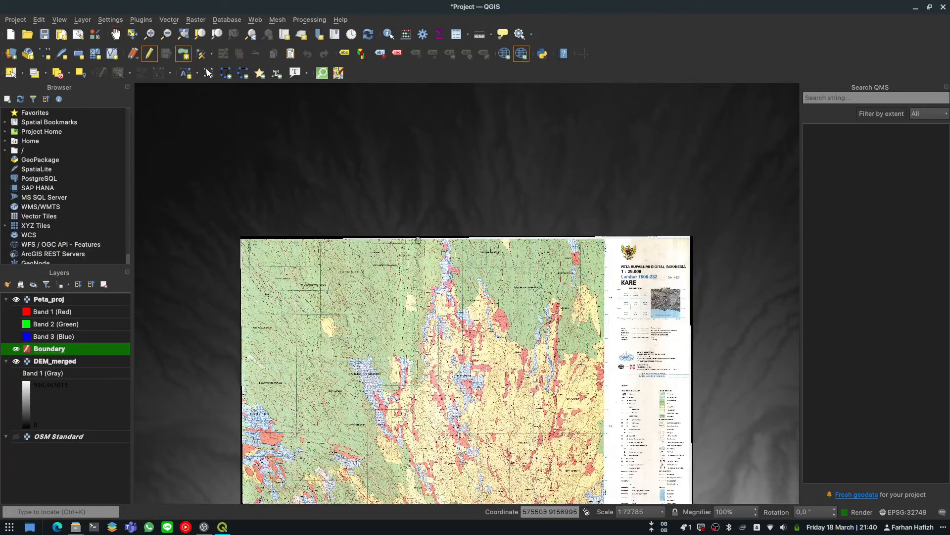
pyautogui.click(402, 205)
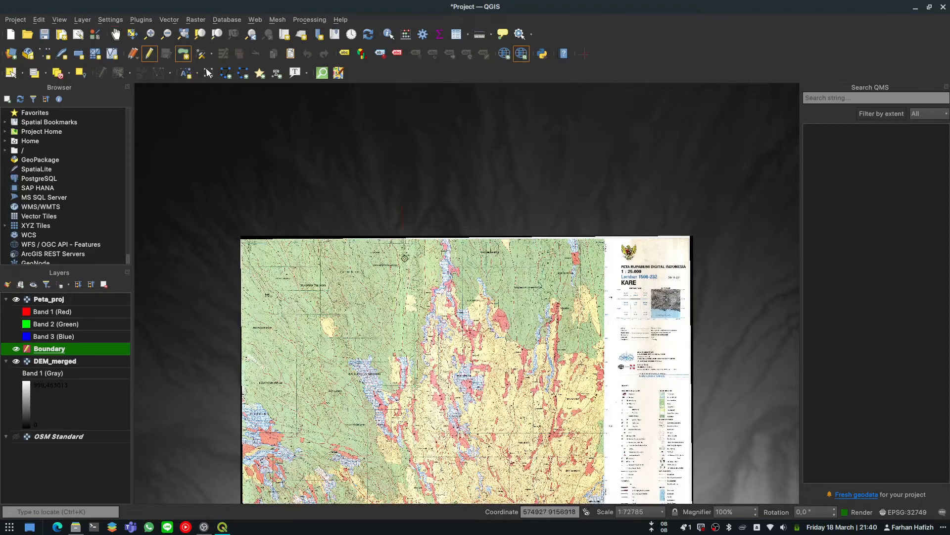
pyautogui.click(403, 294)
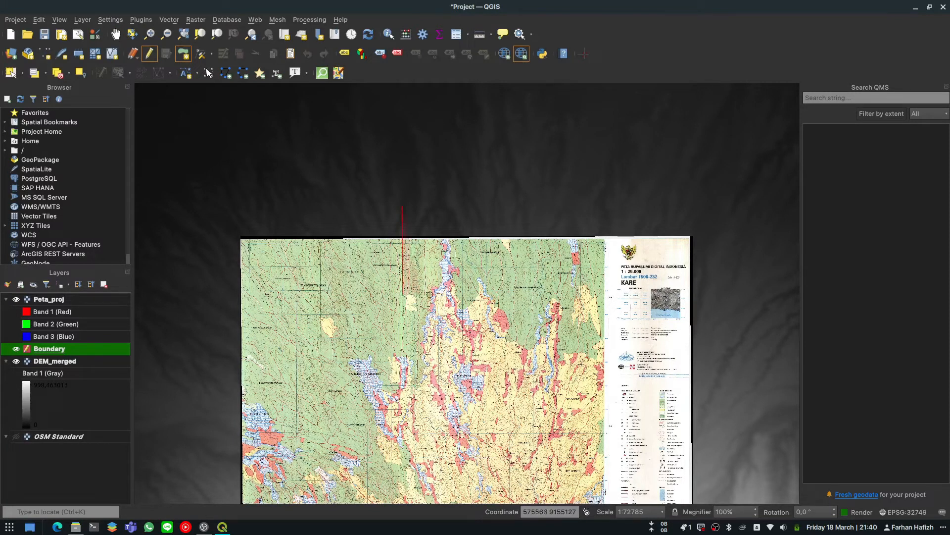
pyautogui.click(493, 294)
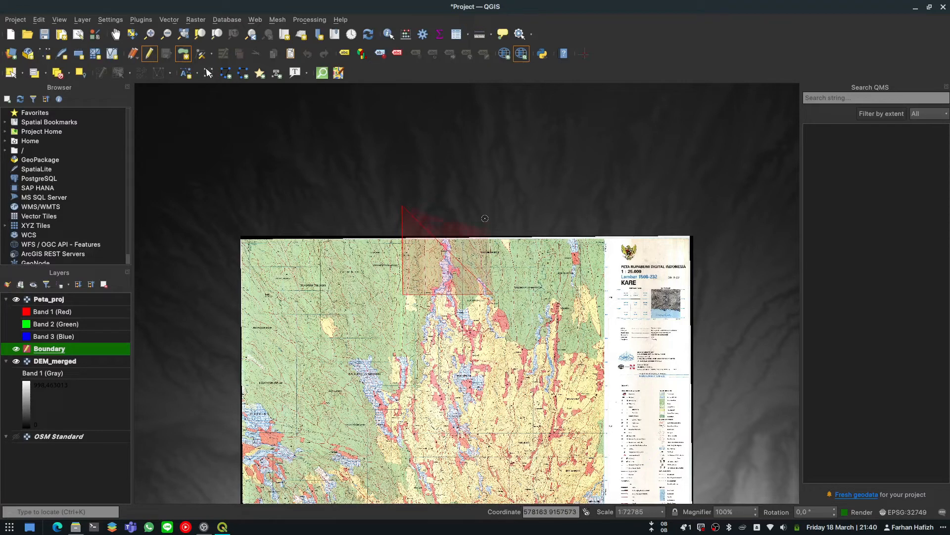
pyautogui.click(490, 192)
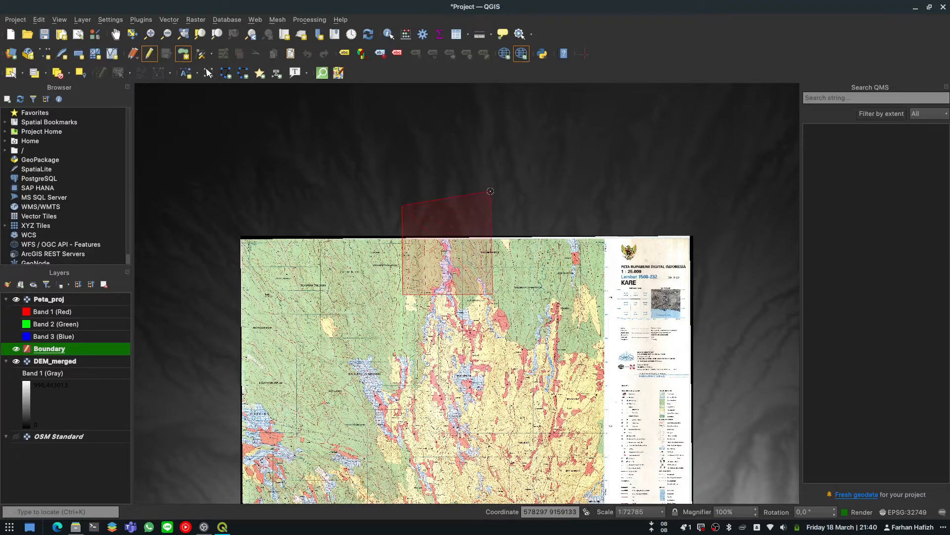
pyautogui.press('Escape')
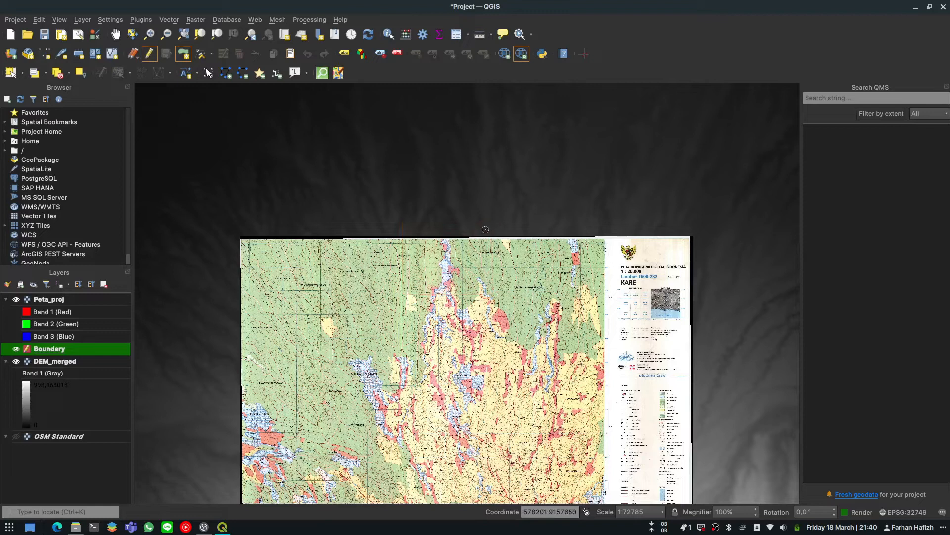
# Step: Draw a four-corner Boundary polygon across the map's upper edge, with opposite corners near 575274, 9159422 and 578567, 9155243, leaving the id unfilled
pyautogui.click(413, 184)
pyautogui.click(414, 289)
pyautogui.click(498, 290)
pyautogui.click(497, 181)
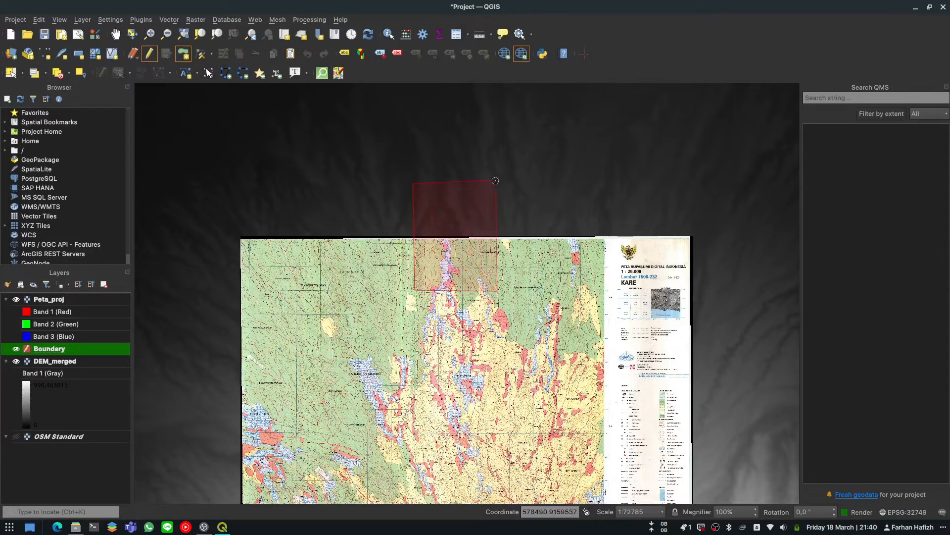
pyautogui.rightClick(495, 230)
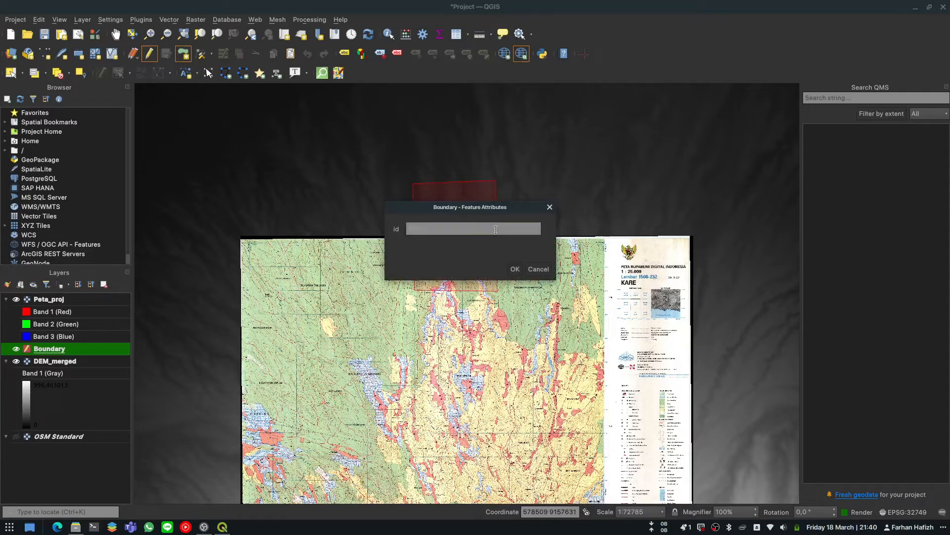
pyautogui.click(515, 269)
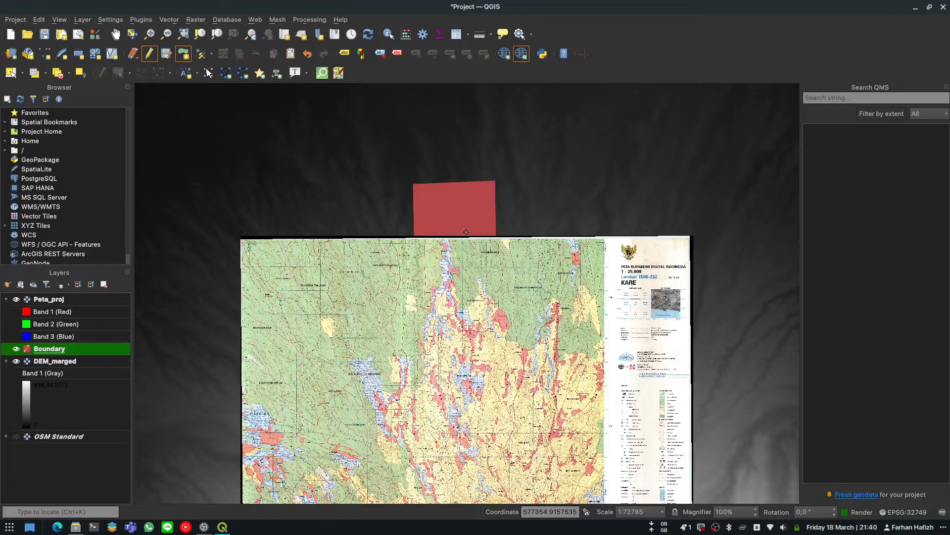
# Step: Move the Boundary layer above Peta_proj in the layer order
pyautogui.moveTo(80, 350); pyautogui.dragTo(85, 292)
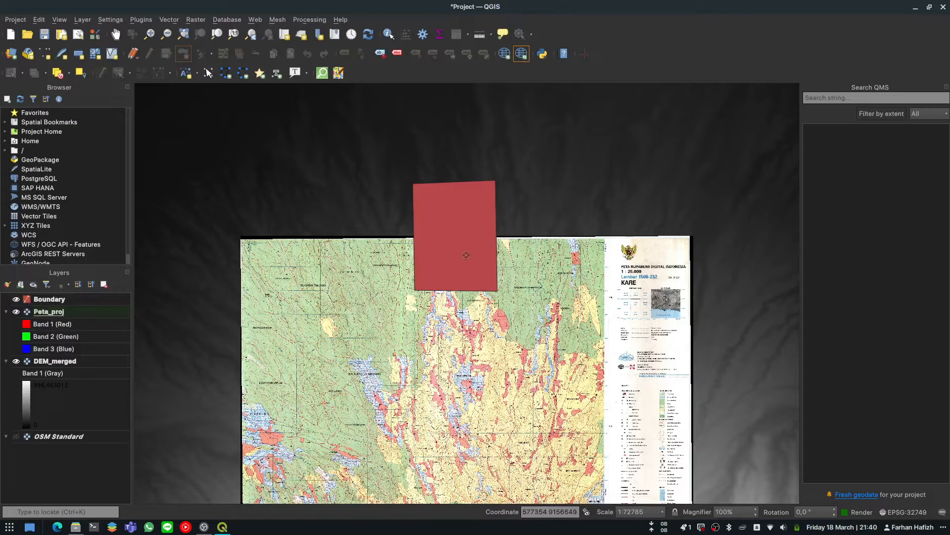
pyautogui.scroll(1, 460, 242)
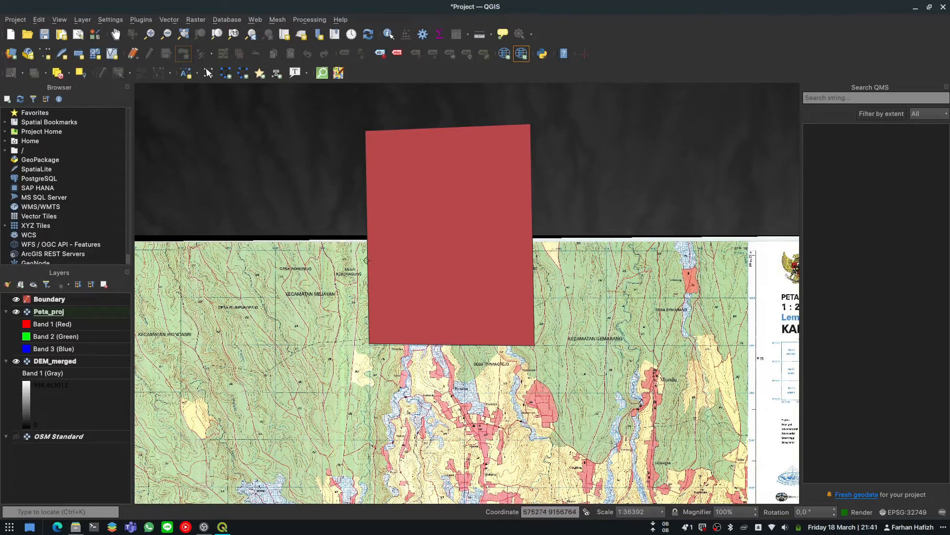
# Step: Activate the Vertex Tool on the Boundary layer and list the polygon's vertices in the Vertex Editor
pyautogui.click(134, 57)
pyautogui.click(135, 60)
pyautogui.click(79, 299)
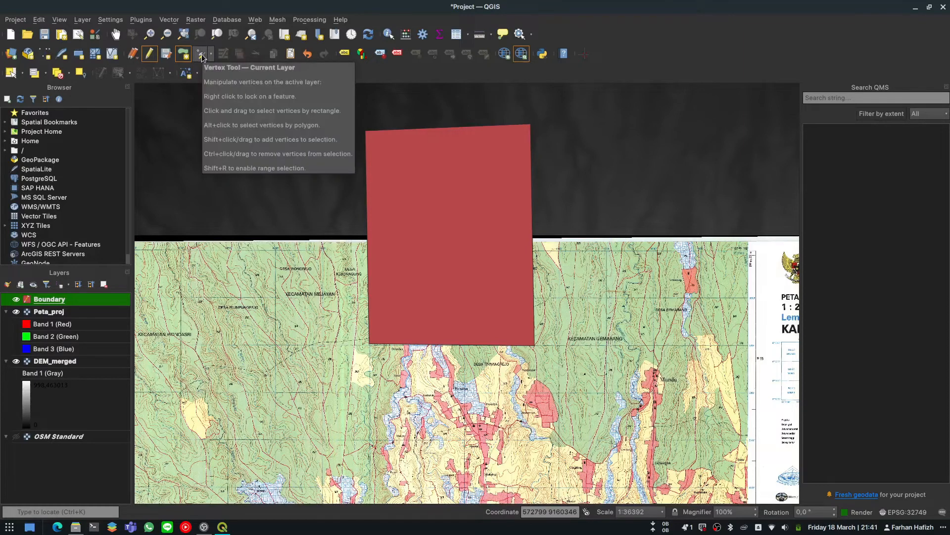
pyautogui.click(201, 55)
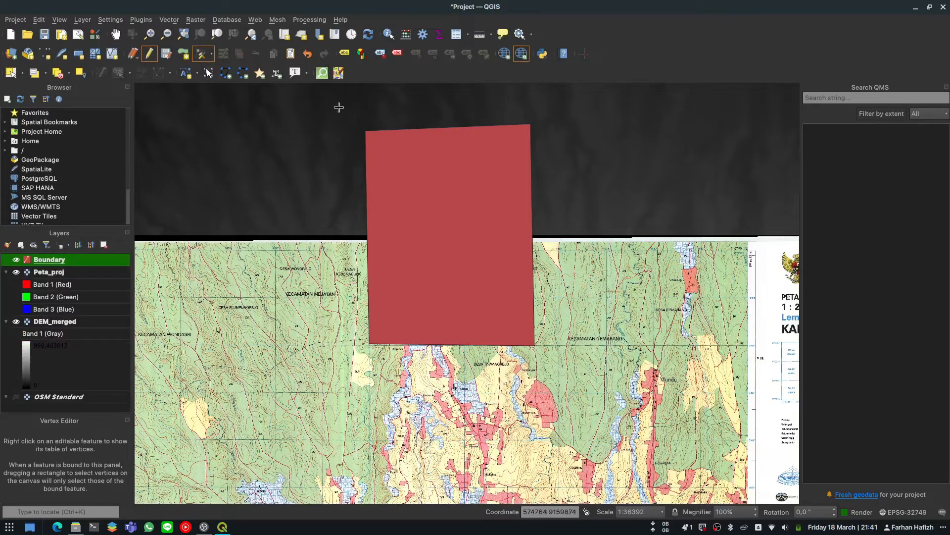
pyautogui.rightClick(399, 171)
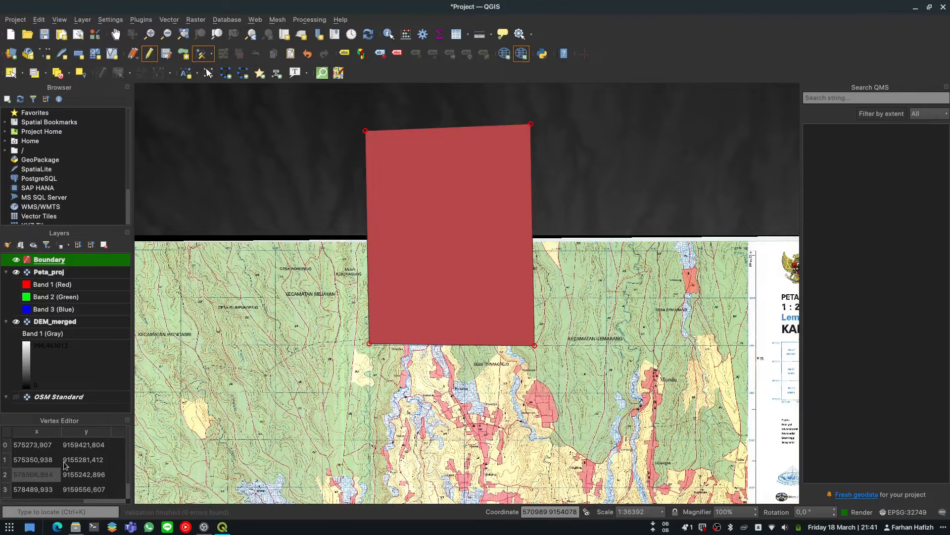
# Step: Examine the polygon's vertex table to match each row's coordinates with its corner on the map
pyautogui.click(44, 450)
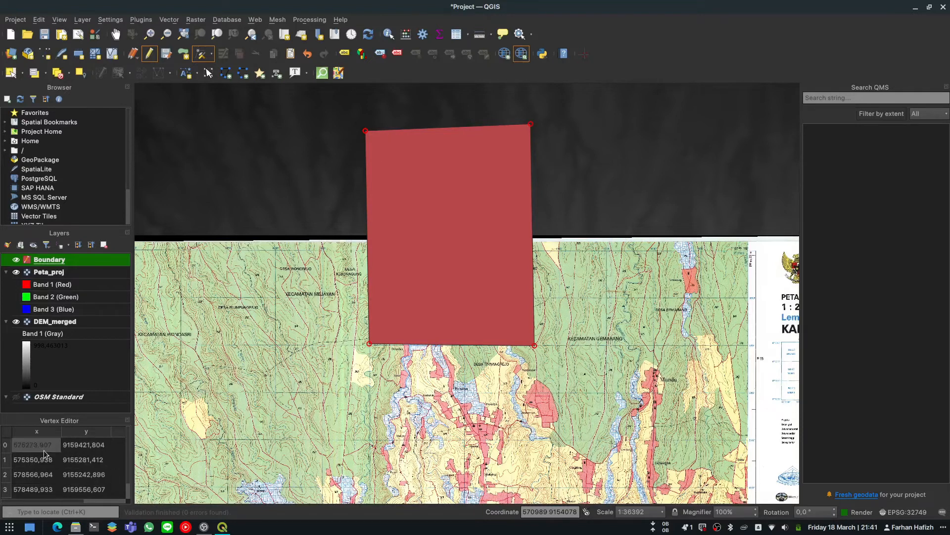
pyautogui.click(38, 448)
pyautogui.scroll(-1, 39, 449)
pyautogui.scroll(1, 40, 455)
pyautogui.click(35, 461)
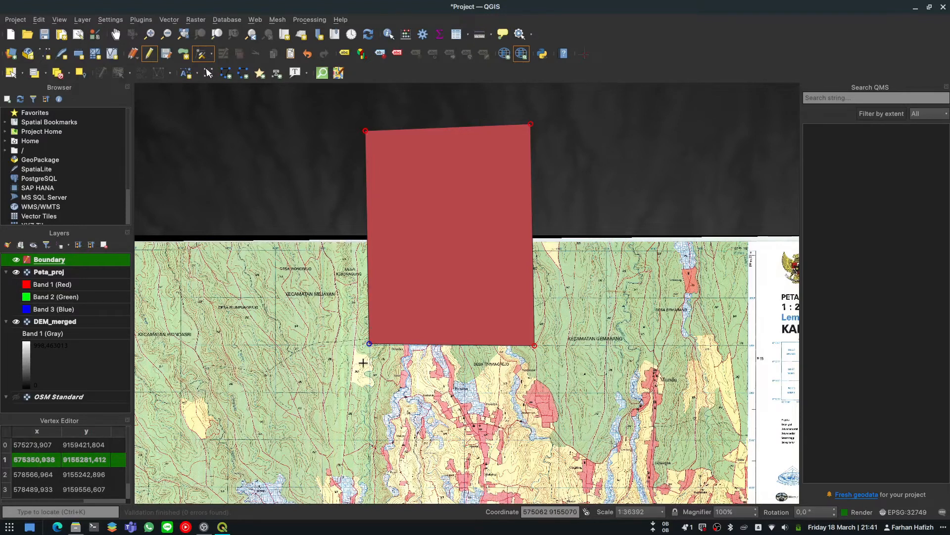
pyautogui.click(54, 476)
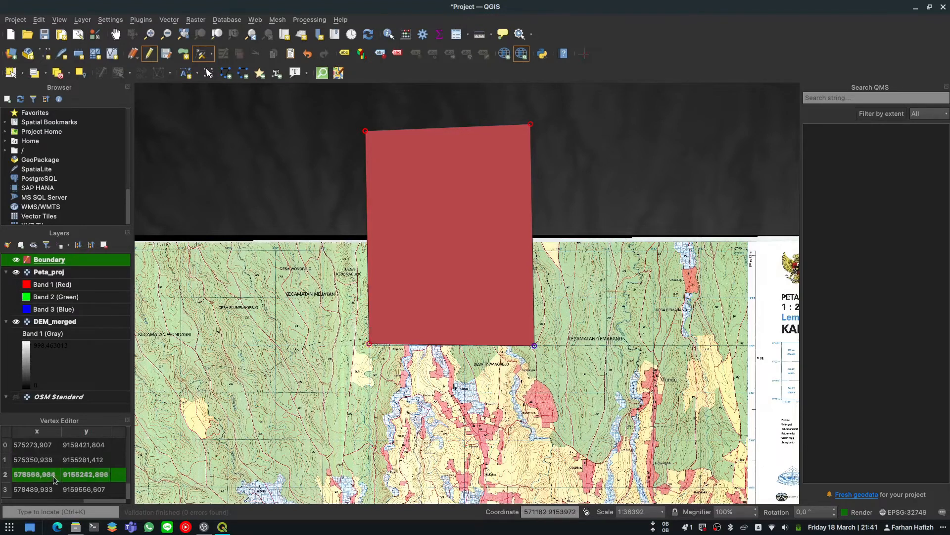
pyautogui.click(30, 495)
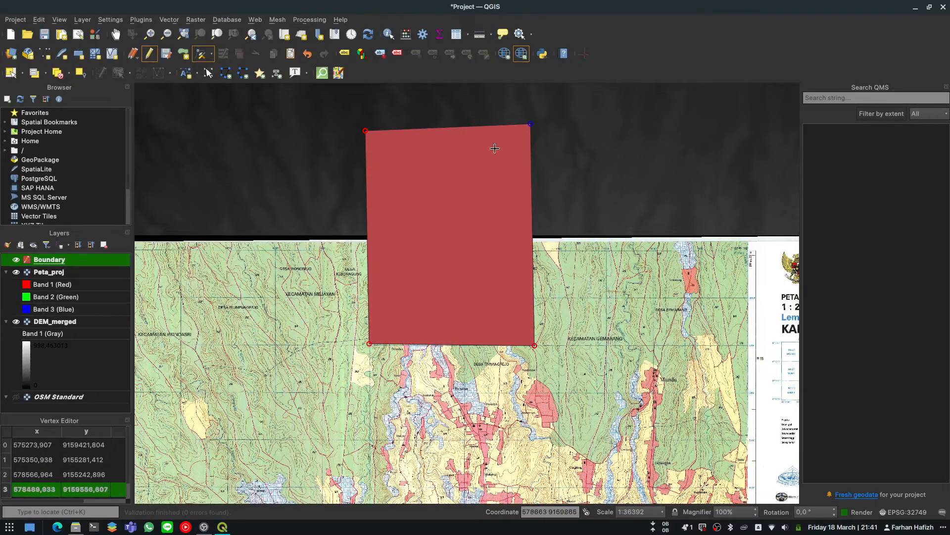
pyautogui.scroll(-1, 63, 463)
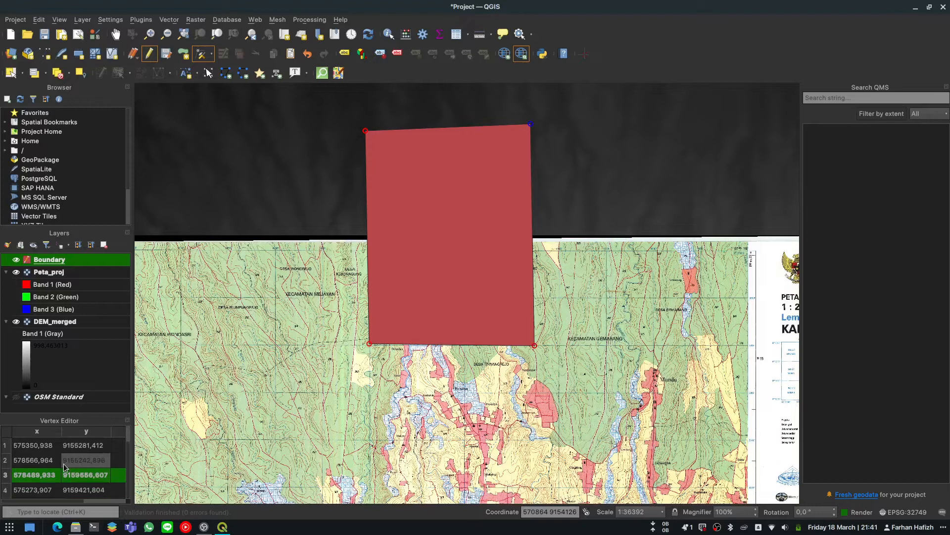
pyautogui.click(38, 491)
pyautogui.scroll(1, 99, 469)
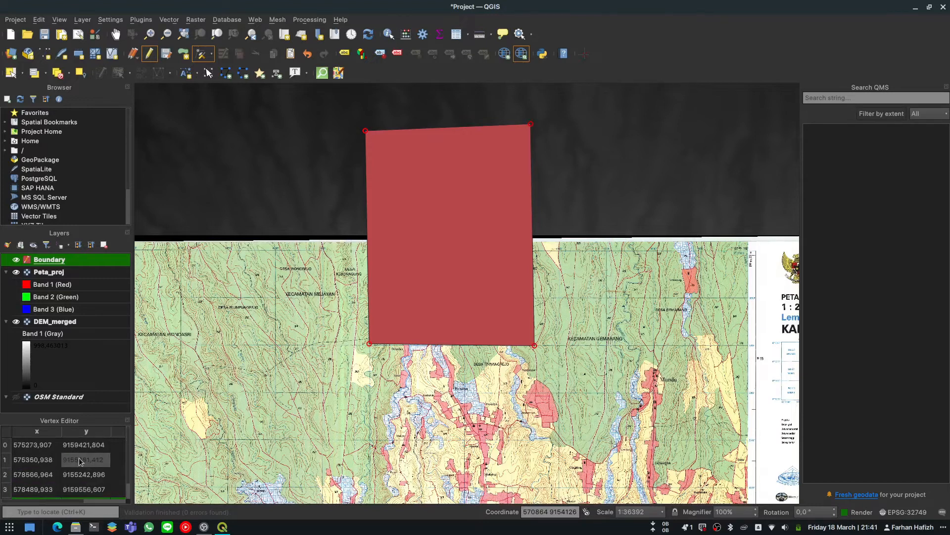
pyautogui.click(50, 449)
pyautogui.scroll(-1, 49, 449)
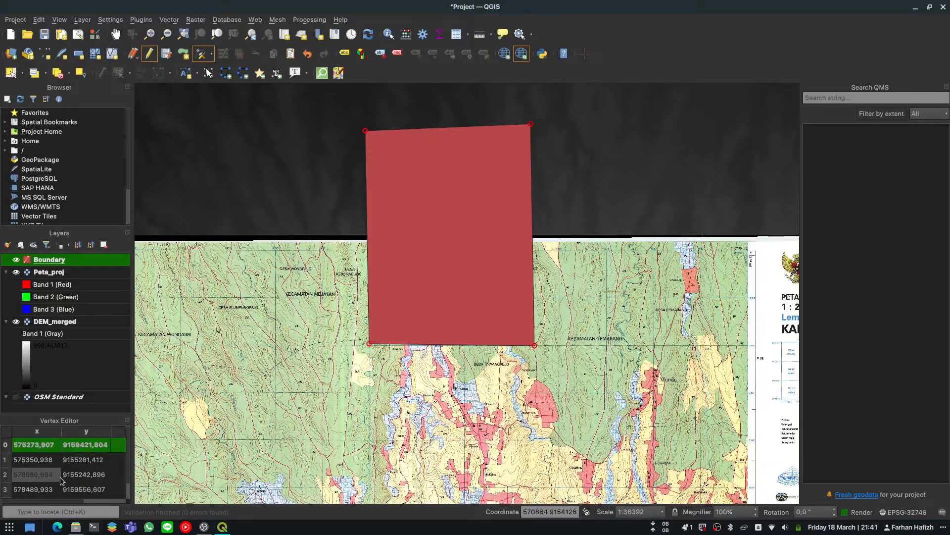
pyautogui.doubleClick(74, 476)
pyautogui.scroll(1, 69, 481)
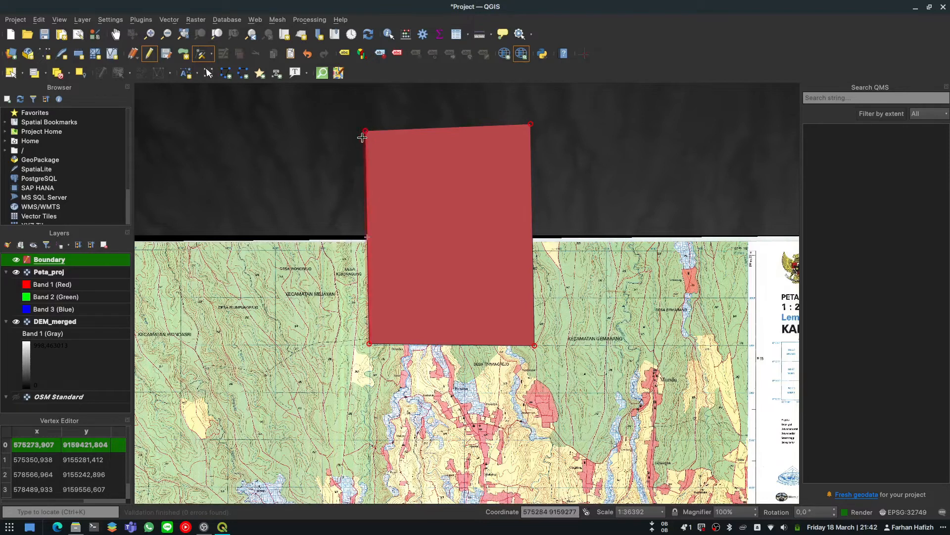
# Step: Set the x coordinate of vertex 1 to 575273,907 to align it vertically with vertex 0
pyautogui.click(36, 459)
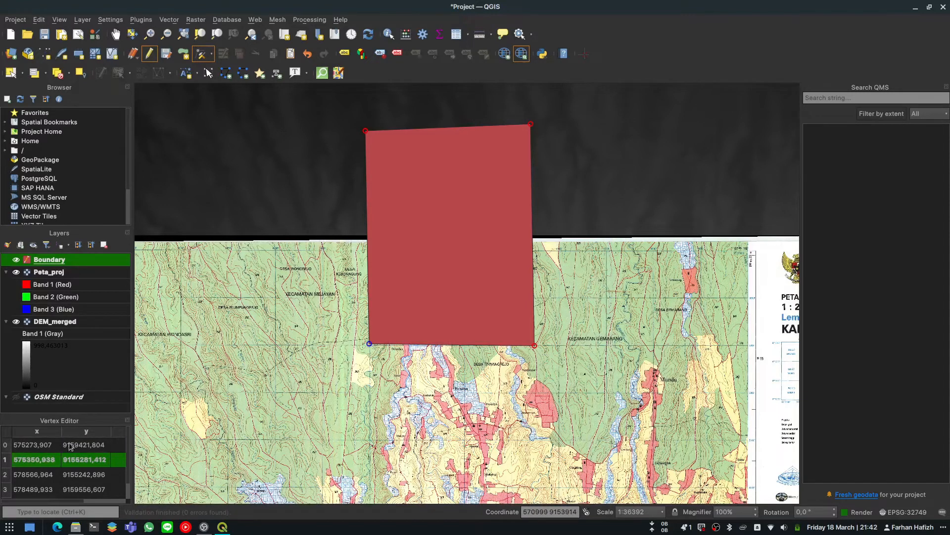
pyautogui.doubleClick(37, 460)
pyautogui.write('575273,907')
pyautogui.press('Up')
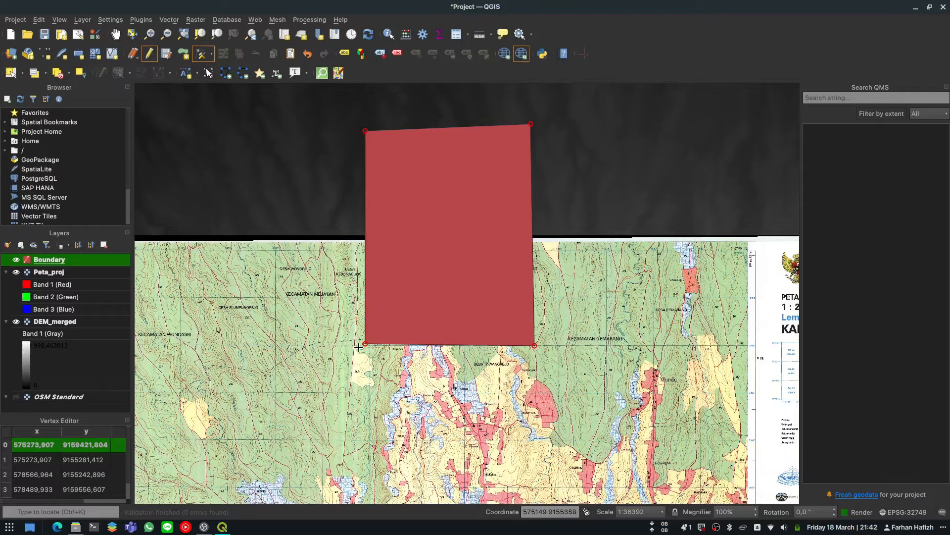
# Step: Set the x coordinate of vertex 3 to 578566,964 to align it vertically with vertex 2
pyautogui.click(55, 474)
pyautogui.click(47, 487)
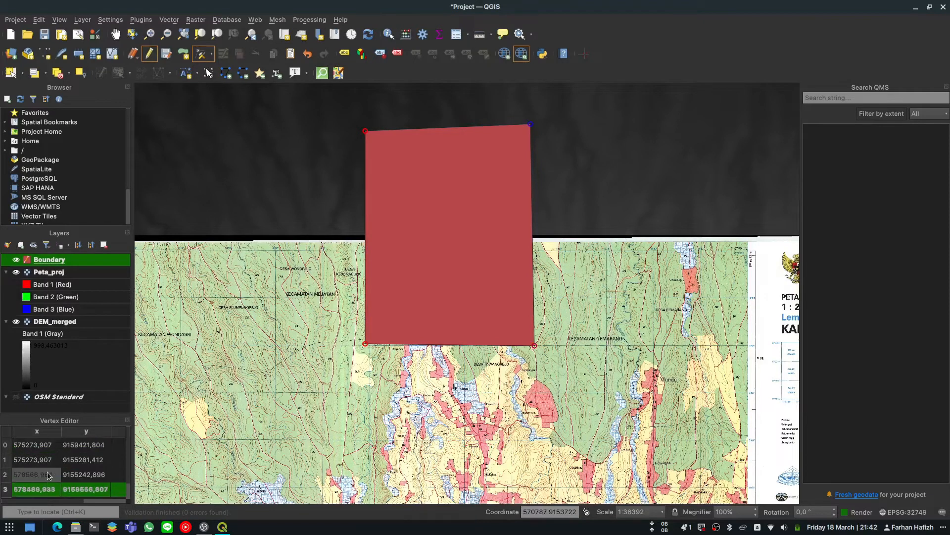
pyautogui.click(46, 474)
pyautogui.click(47, 474)
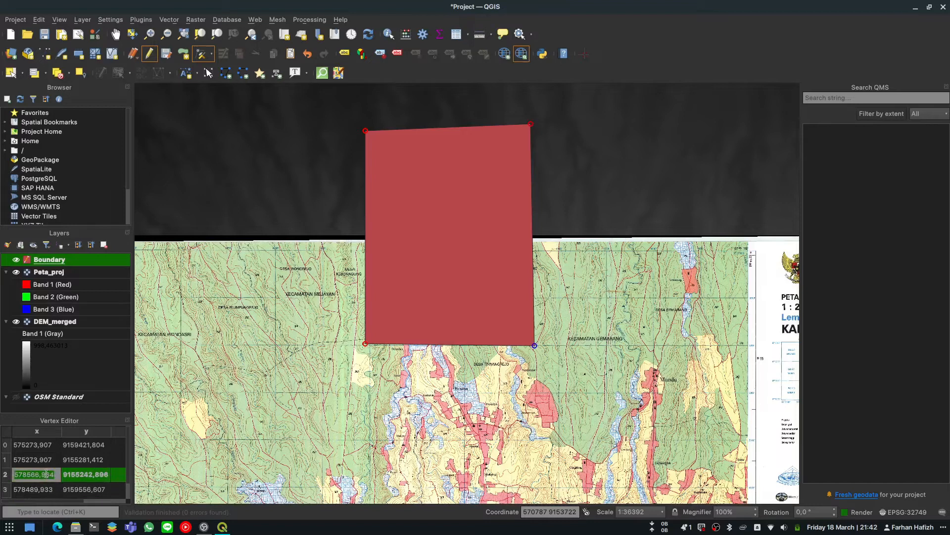
pyautogui.click(46, 483)
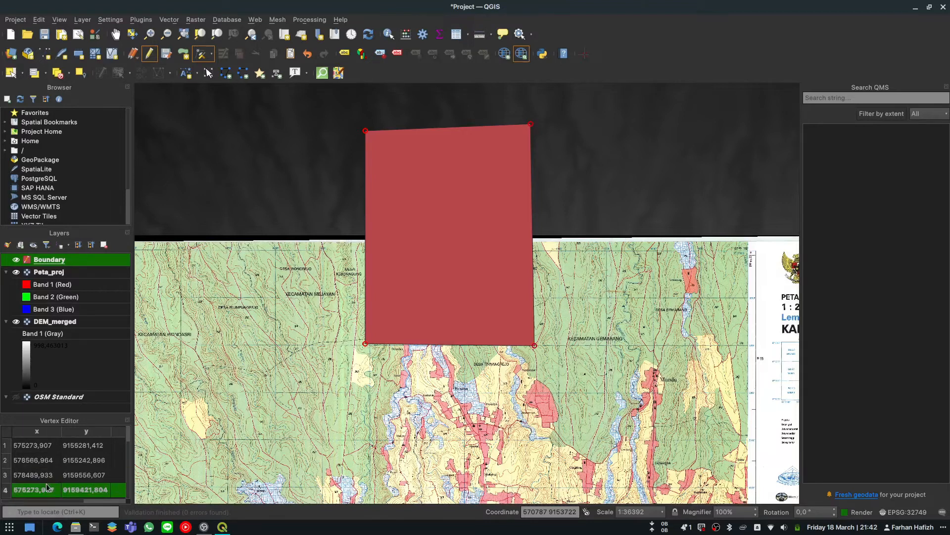
pyautogui.click(46, 483)
pyautogui.write('578566,964')
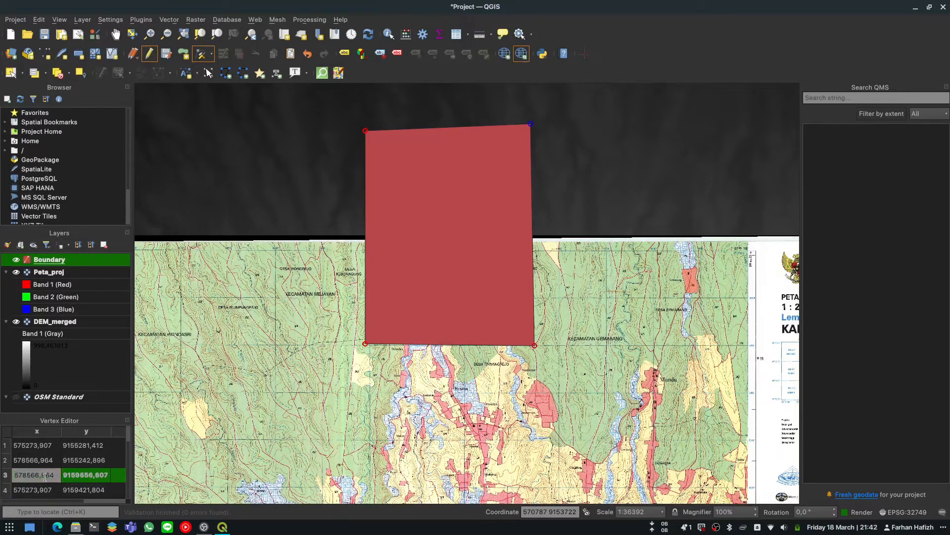
pyautogui.press('Return')
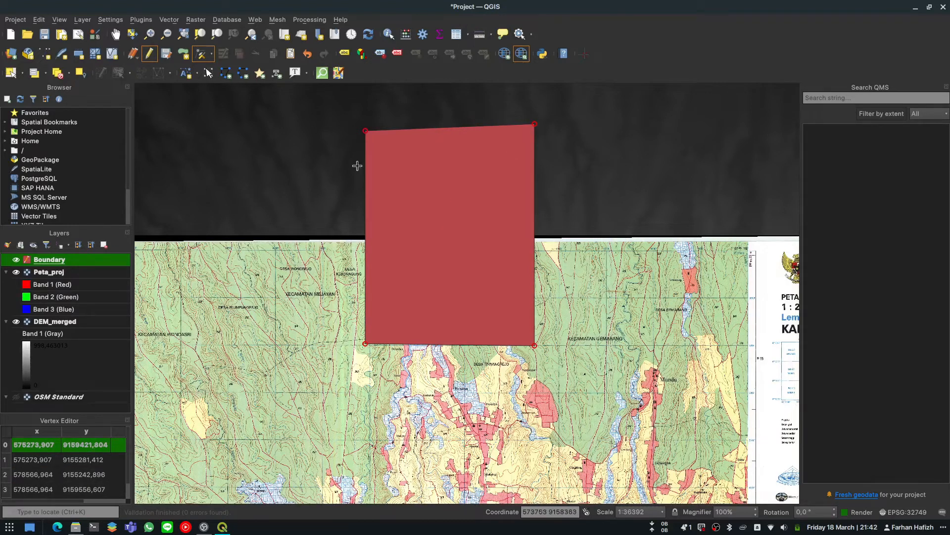
# Step: Try to set the y coordinate of vertex 1 to 9159556,607, copied from vertex 3
pyautogui.click(32, 489)
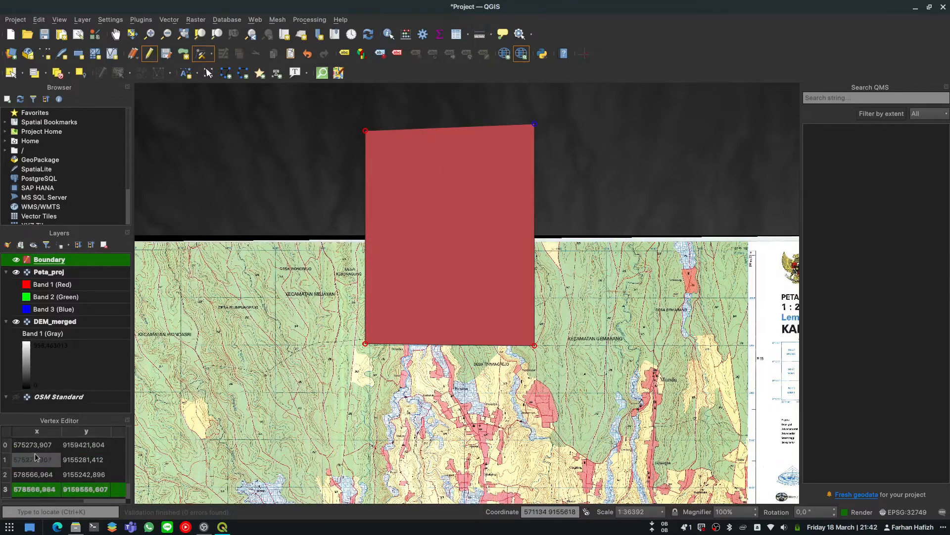
pyautogui.click(81, 447)
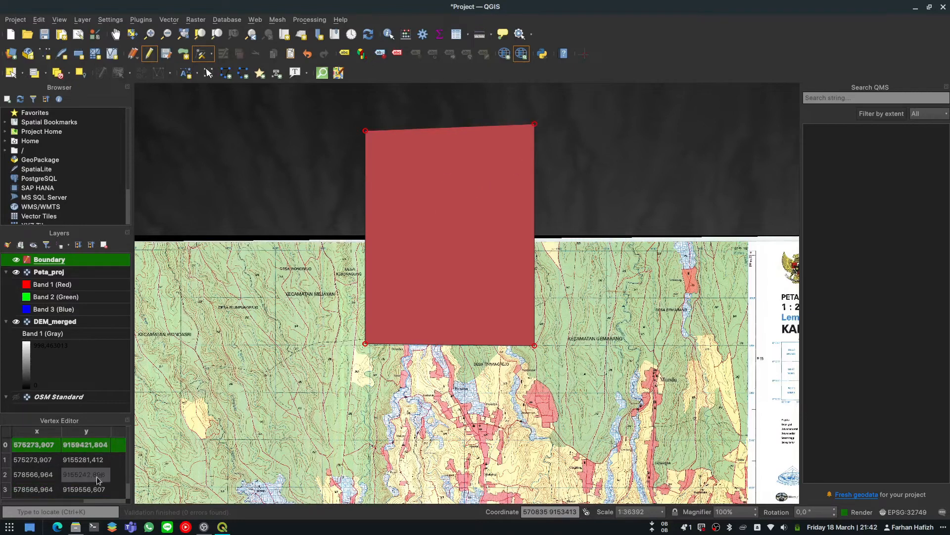
pyautogui.doubleClick(79, 491)
pyautogui.hotkey('ctrl', 'c')
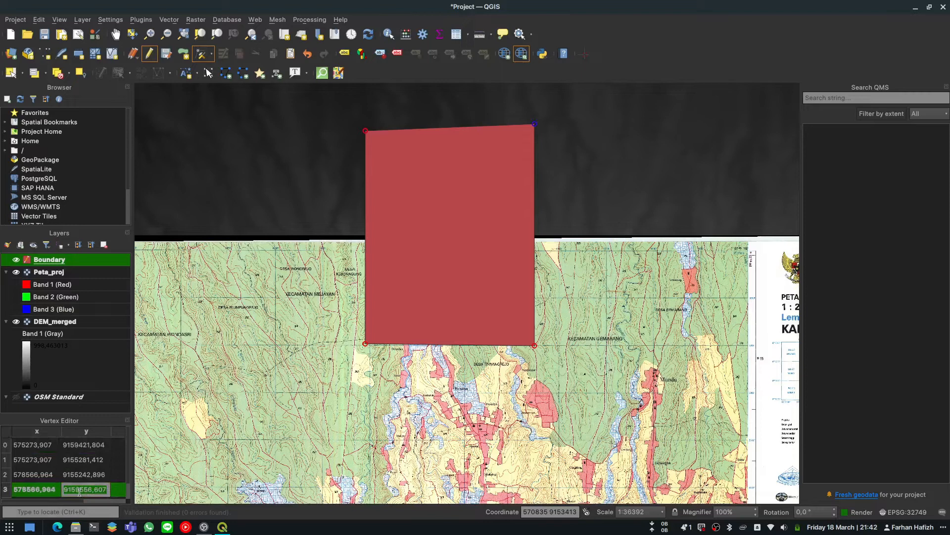
pyautogui.doubleClick(101, 443)
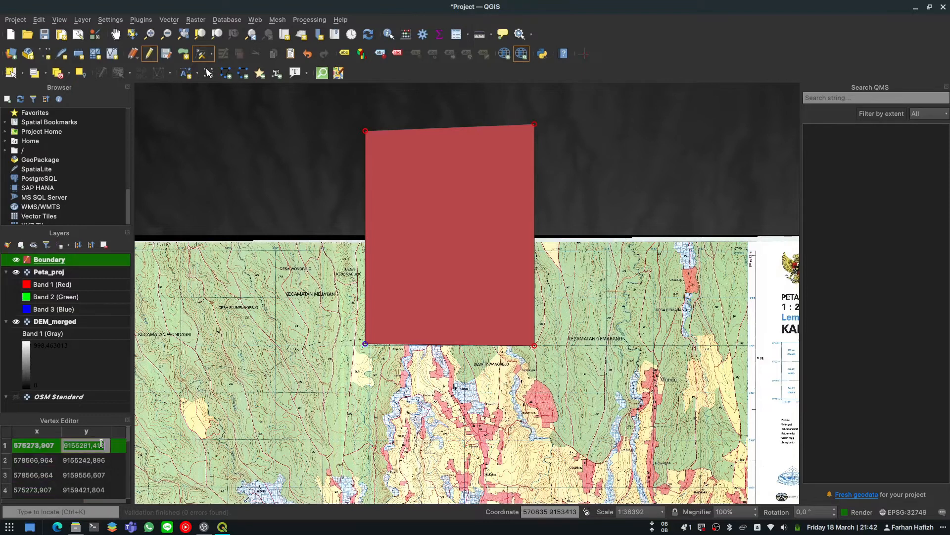
pyautogui.hotkey('ctrl', 'v')
pyautogui.press('Return')
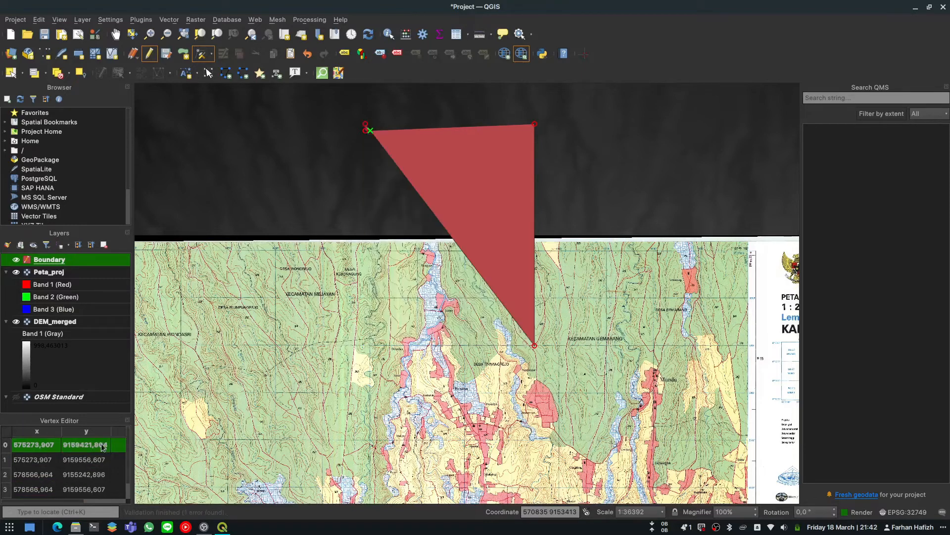
pyautogui.hotkey('ctrl', 'z')
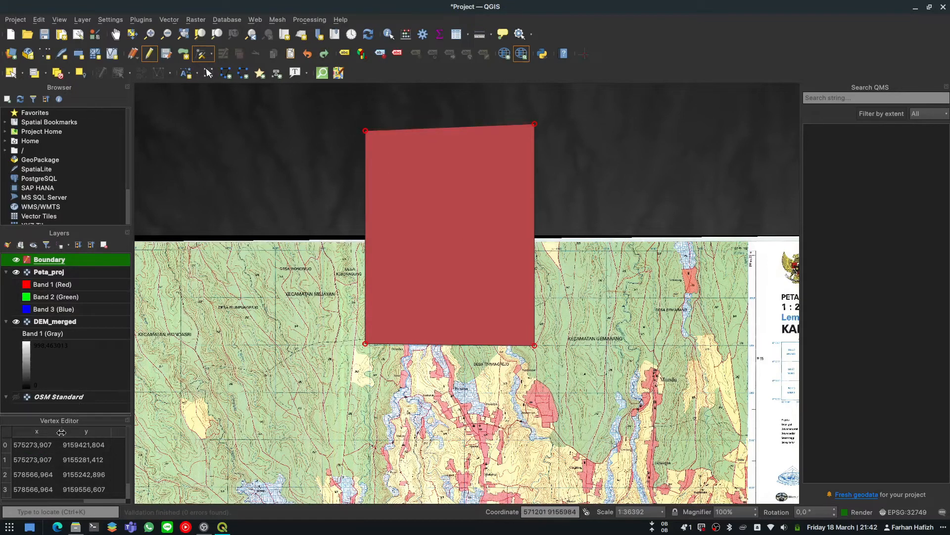
# Step: Examine the polygon's vertex rows again to match each one, including closing vertex 4, with its corner on the map
pyautogui.click(42, 490)
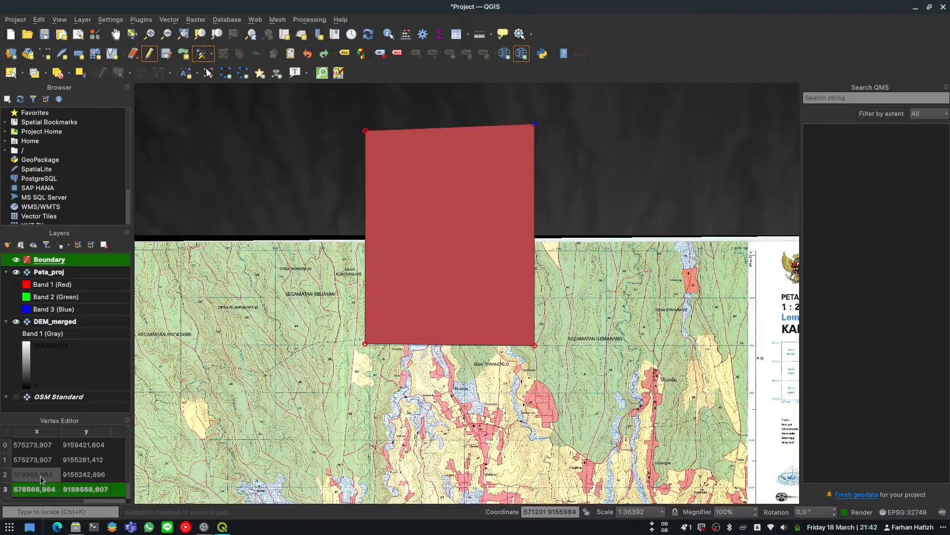
pyautogui.click(40, 476)
pyautogui.click(37, 461)
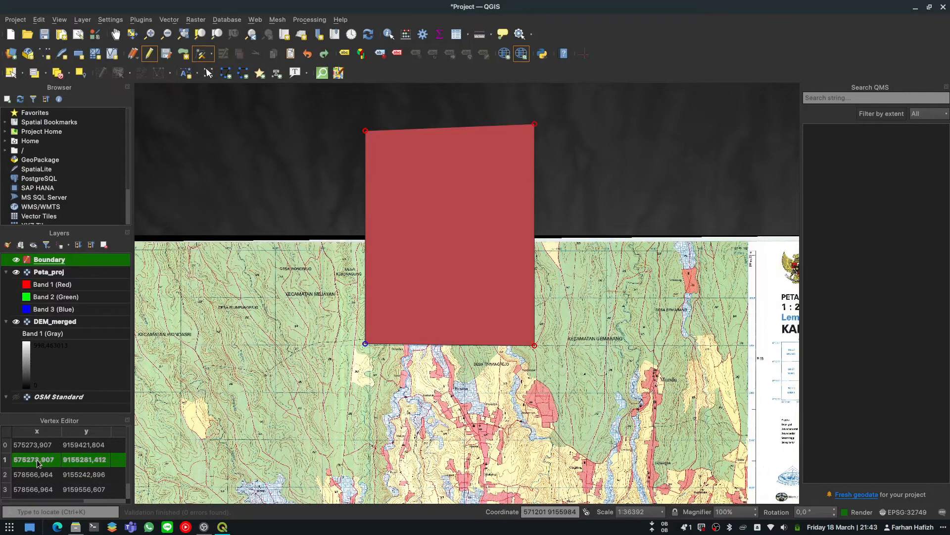
pyautogui.click(35, 448)
pyautogui.scroll(-1, 36, 449)
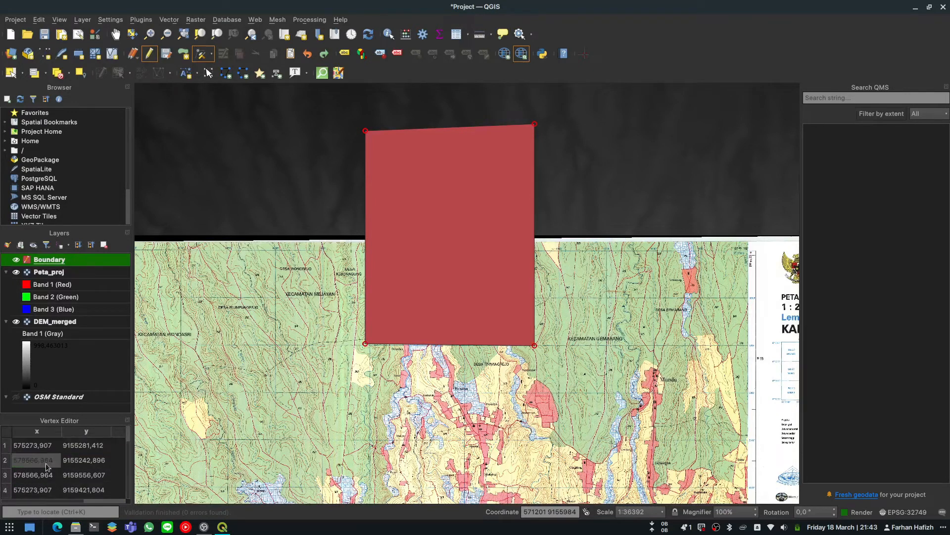
pyautogui.click(79, 489)
pyautogui.doubleClick(79, 490)
pyautogui.press('Escape')
pyautogui.scroll(1, 85, 487)
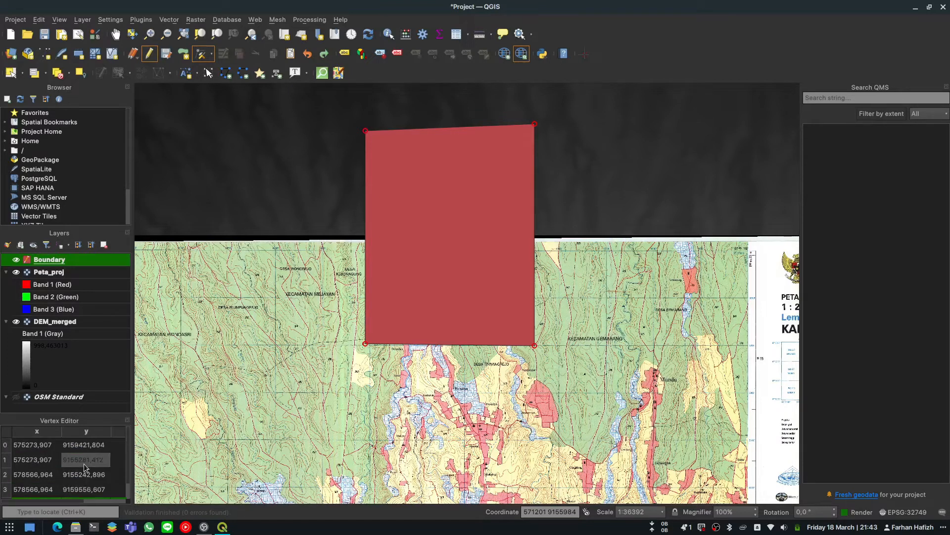
# Step: Set the y coordinate of the polygon's starting and closing vertex to 9159556,607 to level the northern edge with vertex 3
pyautogui.doubleClick(84, 465)
pyautogui.hotkey('ctrl', 'c')
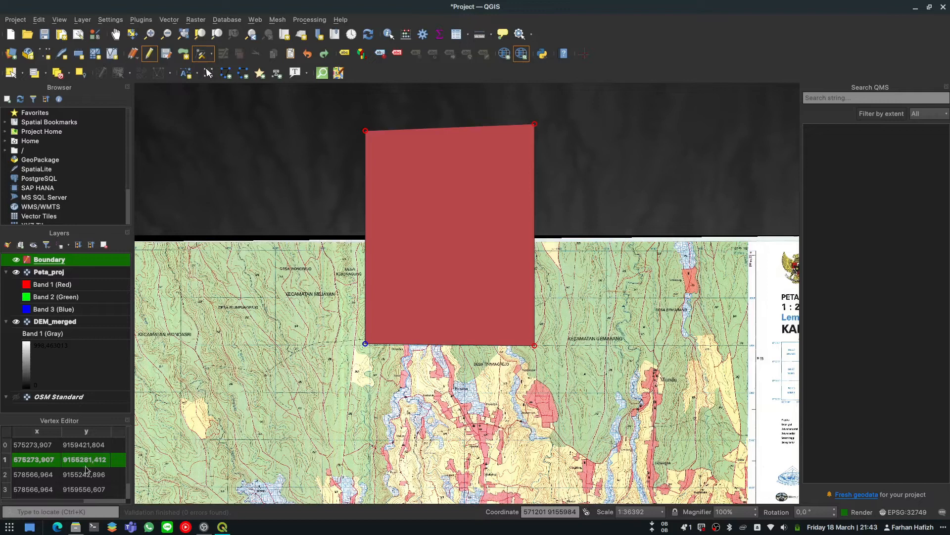
pyautogui.click(91, 475)
pyautogui.click(91, 484)
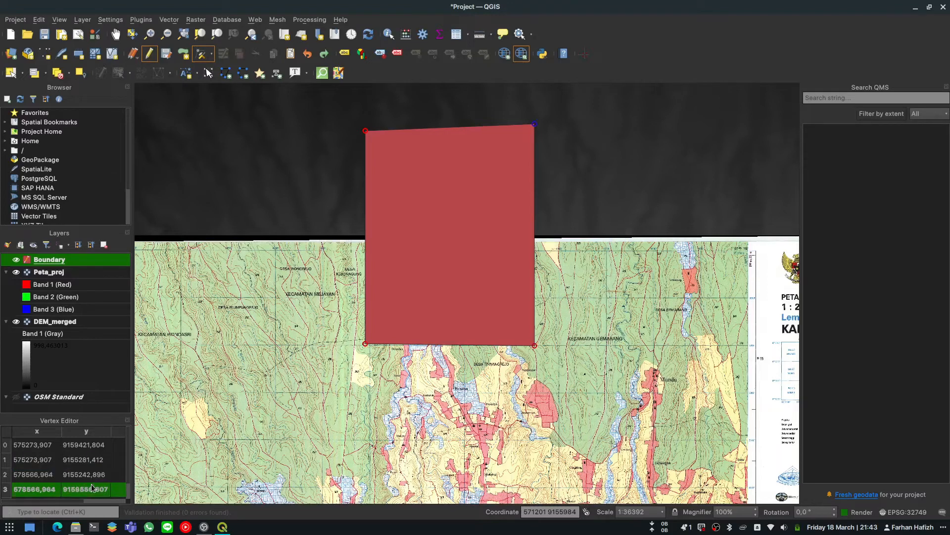
pyautogui.scroll(-1, 91, 483)
pyautogui.click(93, 487)
pyautogui.press('Return')
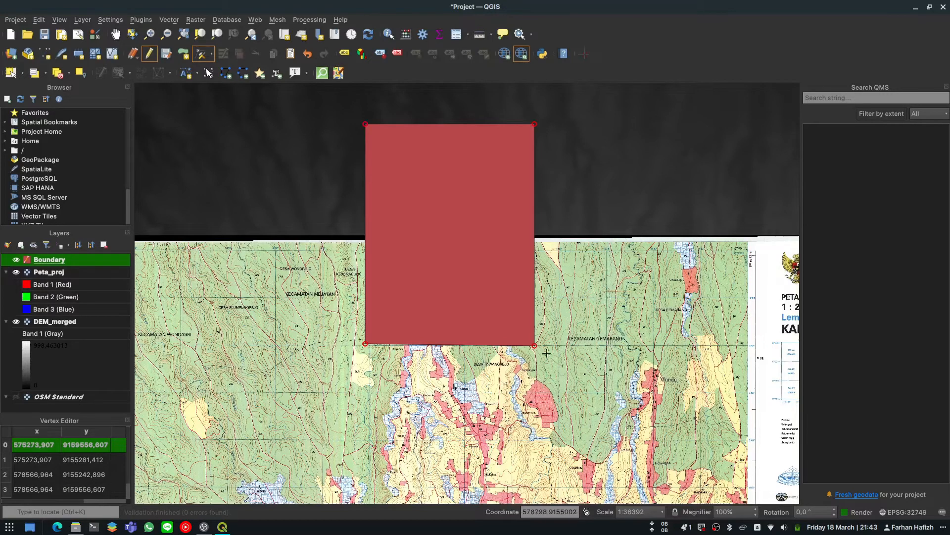
# Step: Try to copy vertex 1's y coordinate, 9155281,412, to vertex 2 to level the southern edge
pyautogui.click(50, 473)
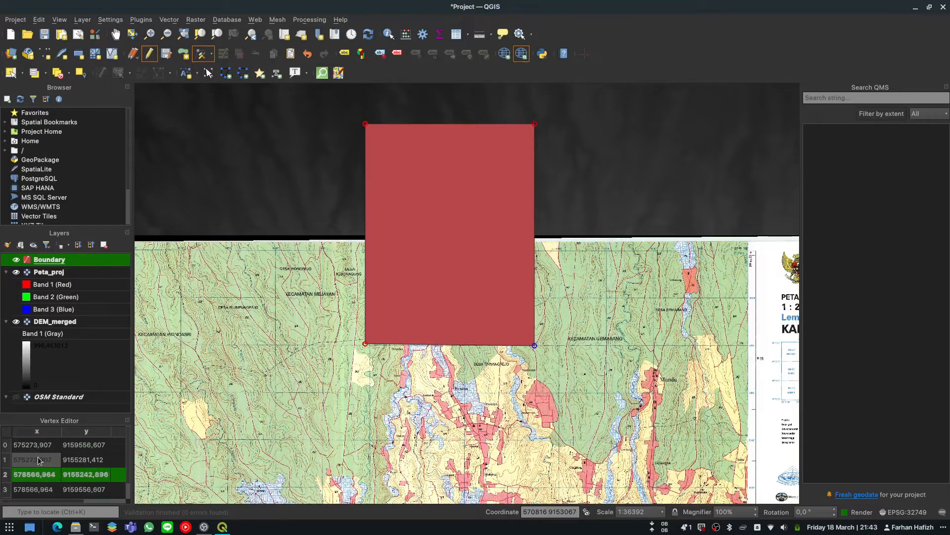
pyautogui.click(74, 458)
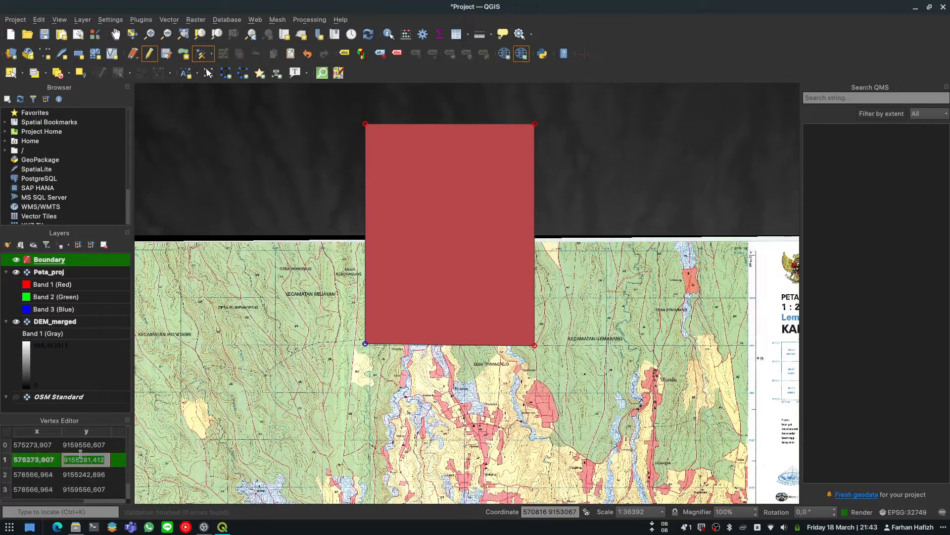
pyautogui.doubleClick(85, 474)
pyautogui.hotkey('ctrl', 'v')
pyautogui.press('Return')
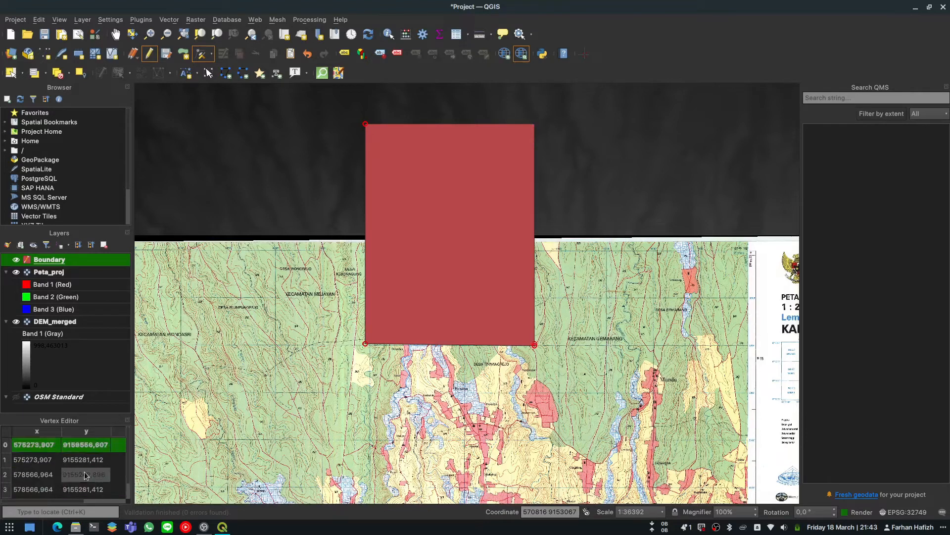
pyautogui.hotkey('ctrl', 'z')
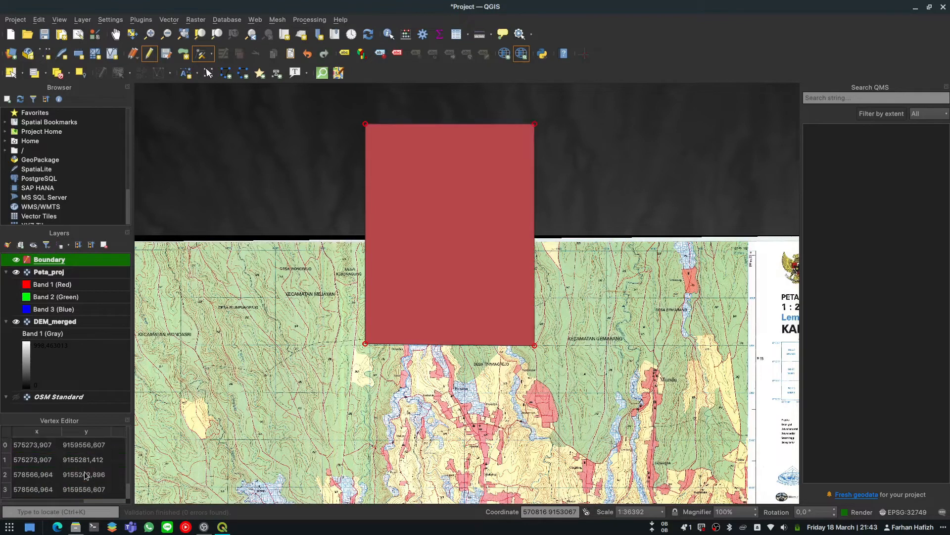
# Step: Set the y coordinate of vertex 2 to 9155281,412, copied from vertex 1, to level the southern edge
pyautogui.click(85, 472)
pyautogui.click(87, 461)
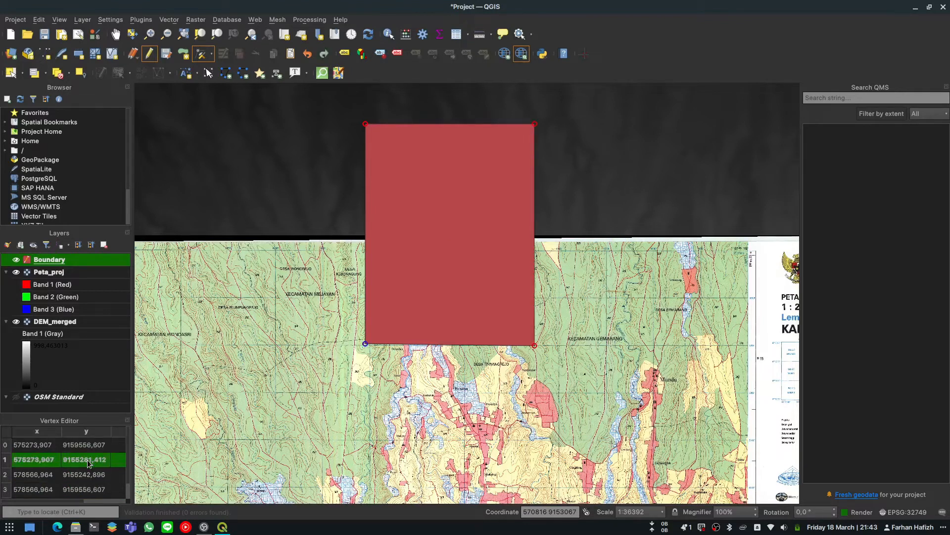
pyautogui.click(88, 473)
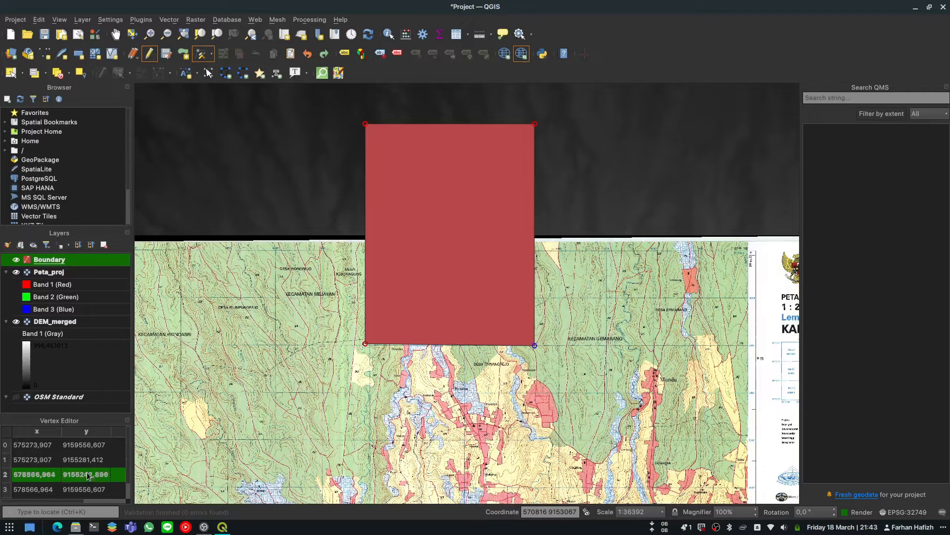
pyautogui.doubleClick(90, 459)
pyautogui.hotkey('ctrl', 'c')
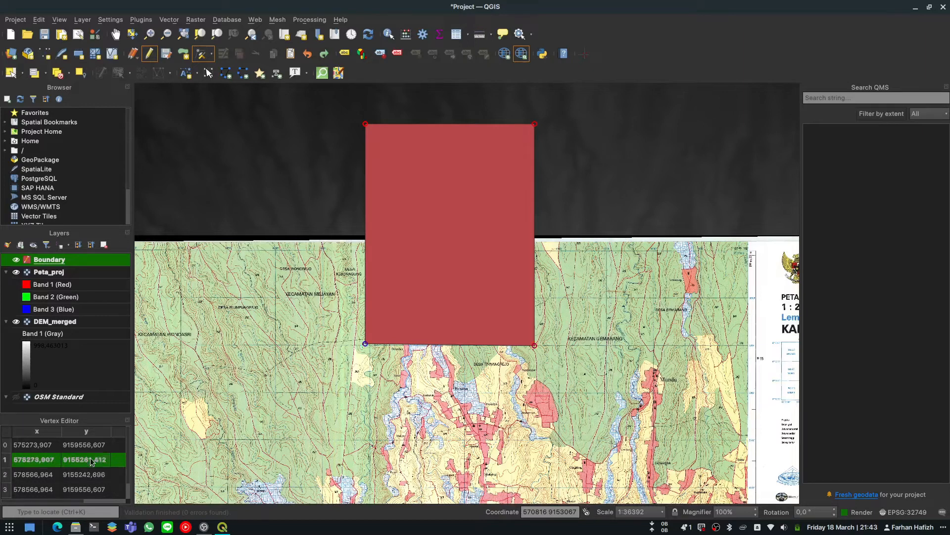
pyautogui.doubleClick(91, 470)
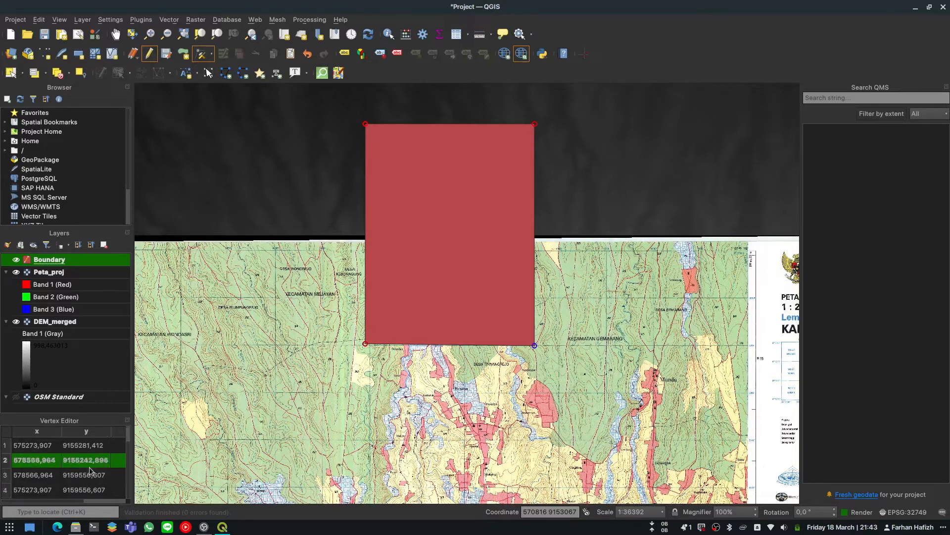
pyautogui.hotkey('ctrl', 'v')
pyautogui.press('Return')
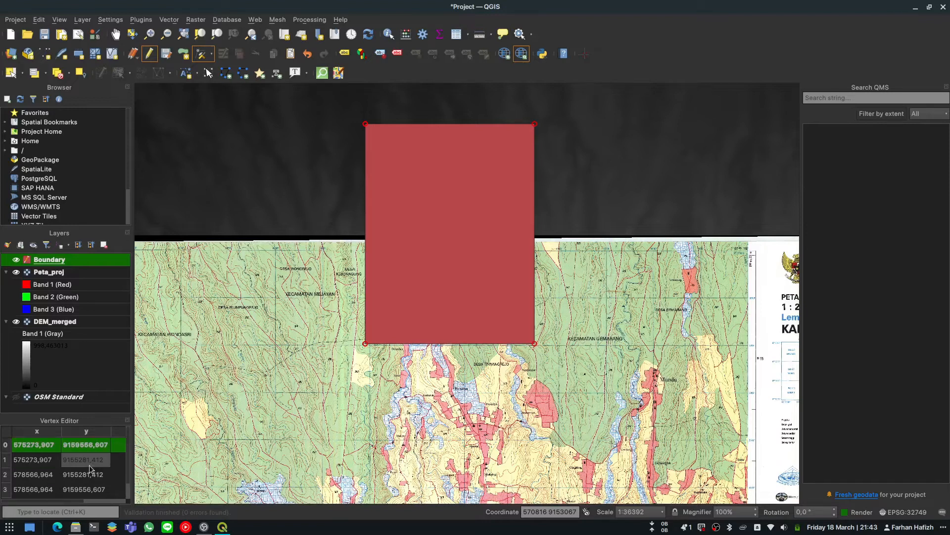
# Step: Check the squared polygon on the map, stop editing the Boundary layer and save its changes
pyautogui.scroll(1, 468, 126)
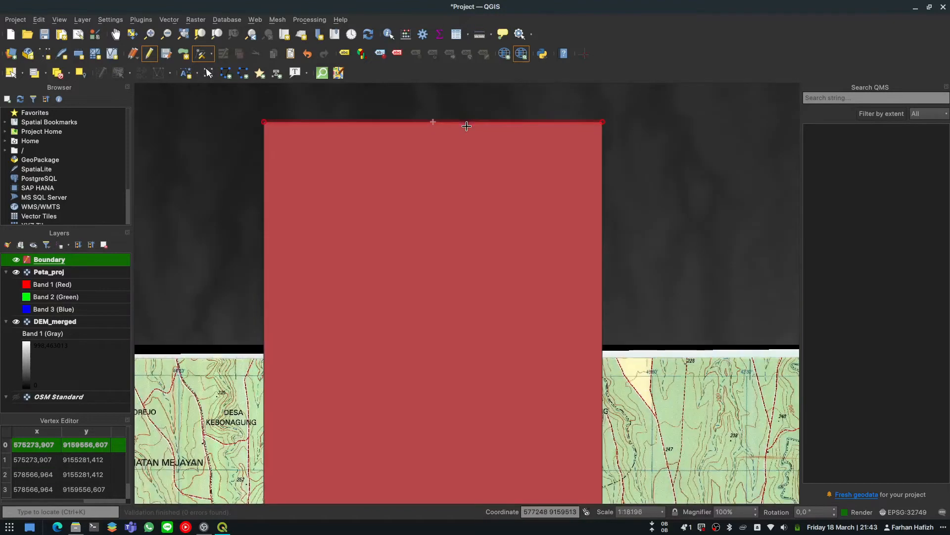
pyautogui.scroll(-1, 704, 128)
pyautogui.scroll(-1, 704, 128)
pyautogui.moveTo(699, 156); pyautogui.dragTo(601, 212)
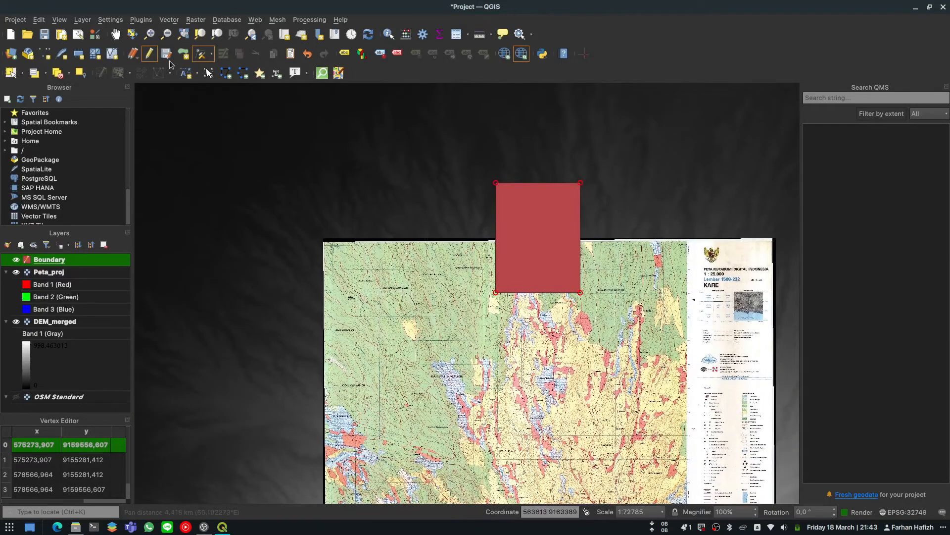
pyautogui.click(150, 54)
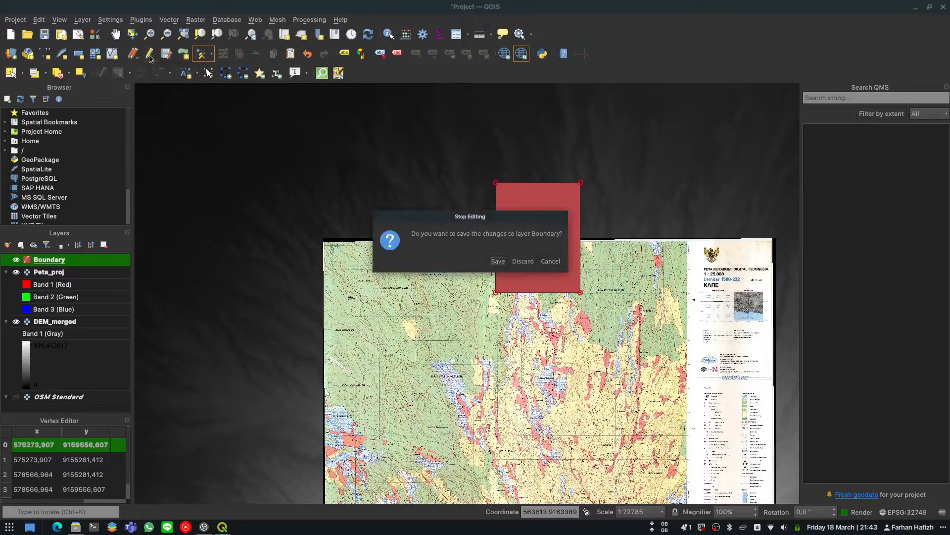
pyautogui.click(496, 262)
# Step: Open the attribute table of the Boundary layer
pyautogui.moveTo(553, 256); pyautogui.dragTo(480, 299)
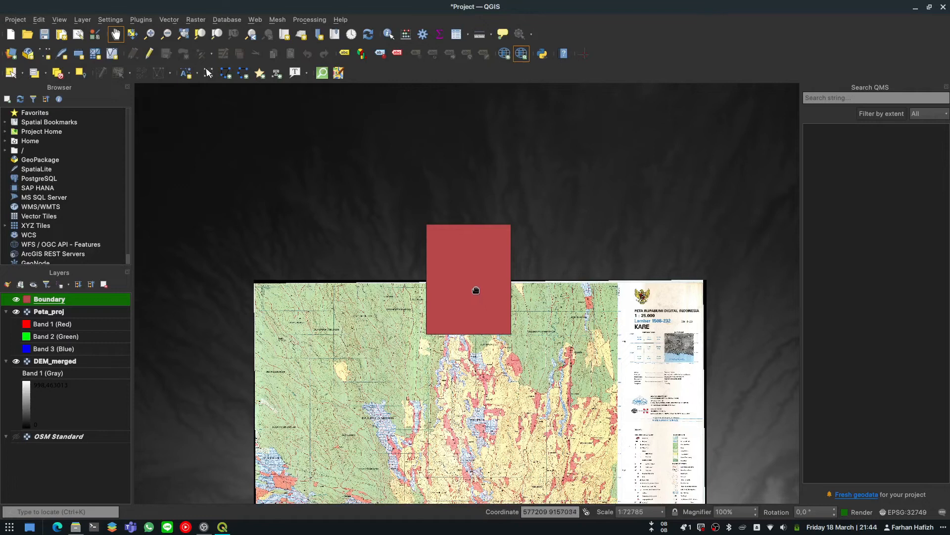
pyautogui.scroll(1, 475, 288)
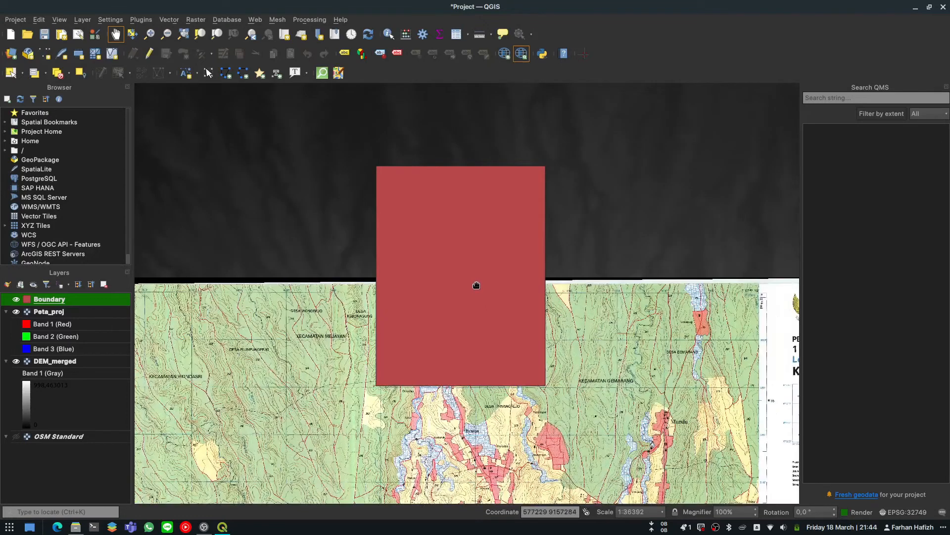
pyautogui.rightClick(59, 299)
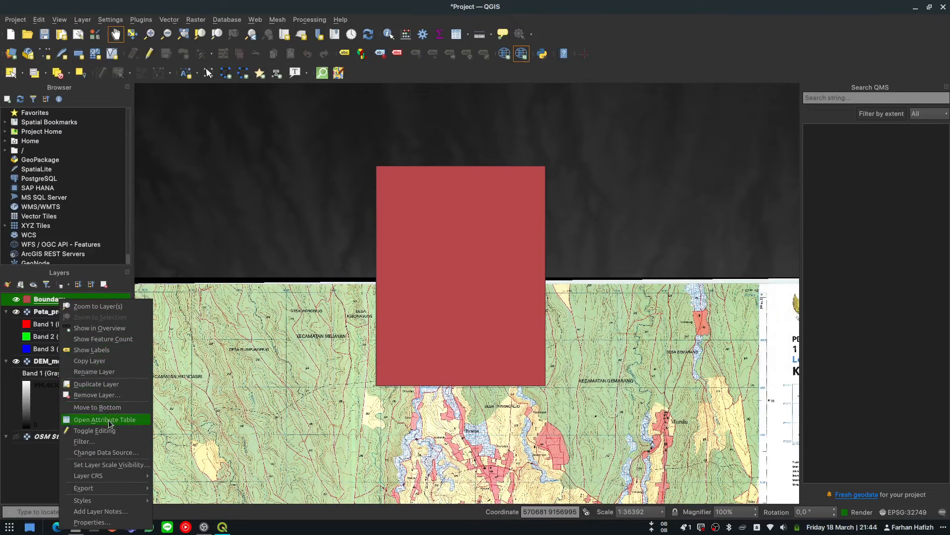
pyautogui.click(122, 421)
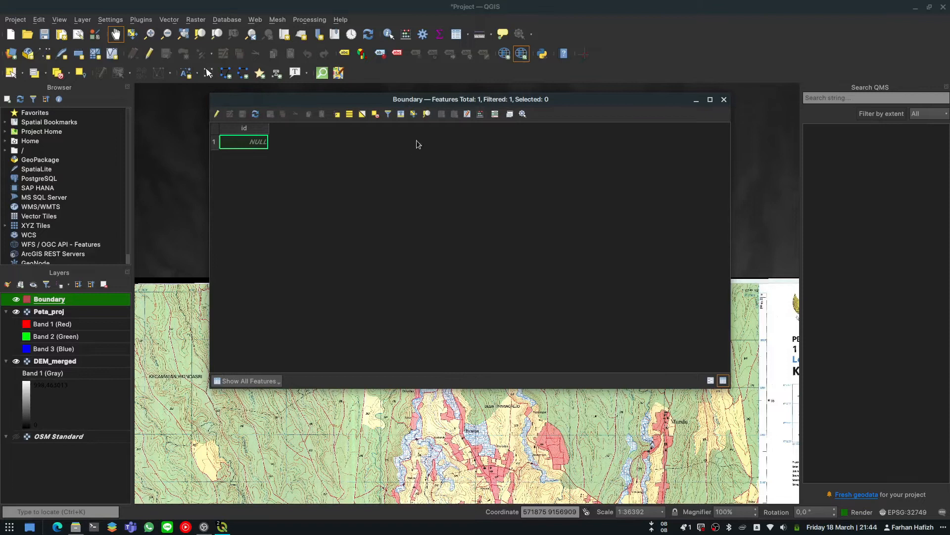
# Step: Define a new field named Area in the Field Calculator, of type Decimal number (real) with precision 3
pyautogui.click(480, 114)
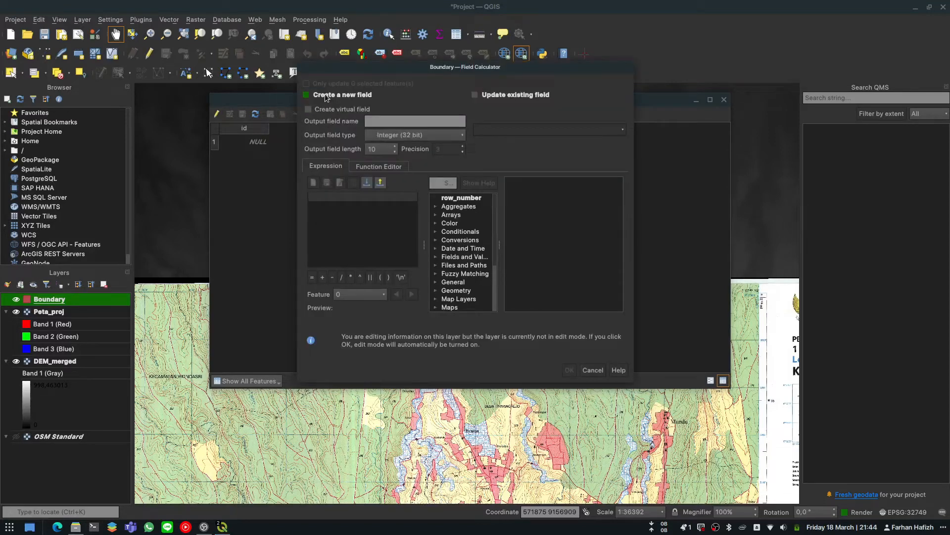
pyautogui.click(385, 123)
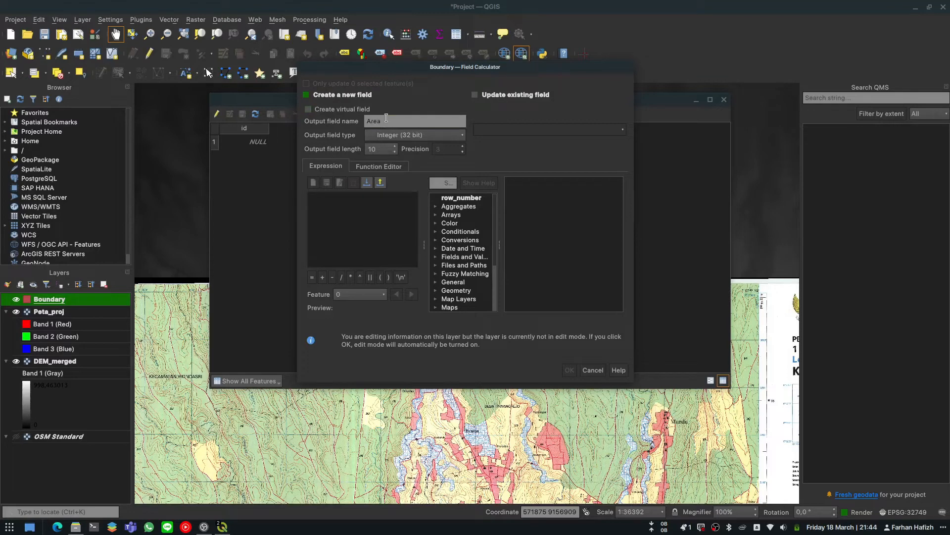
pyautogui.click(396, 135)
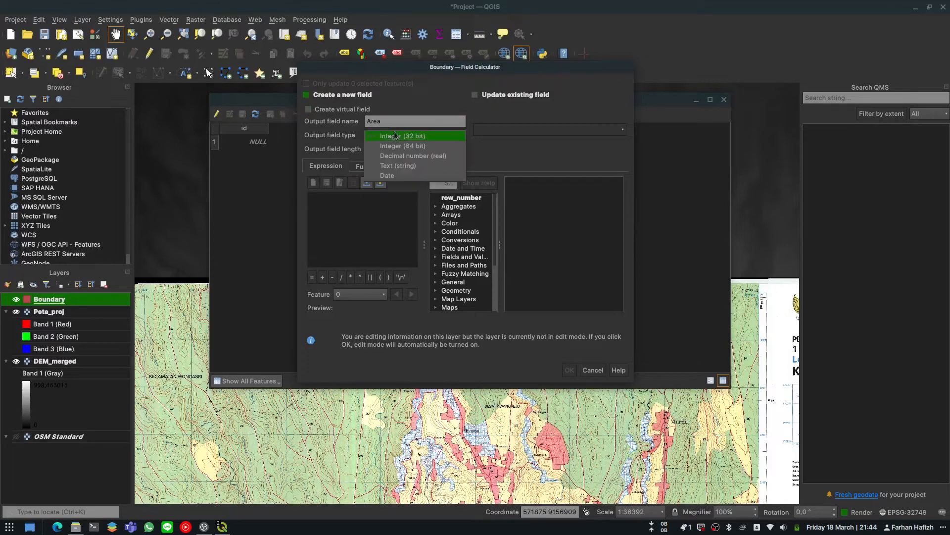
pyautogui.click(401, 155)
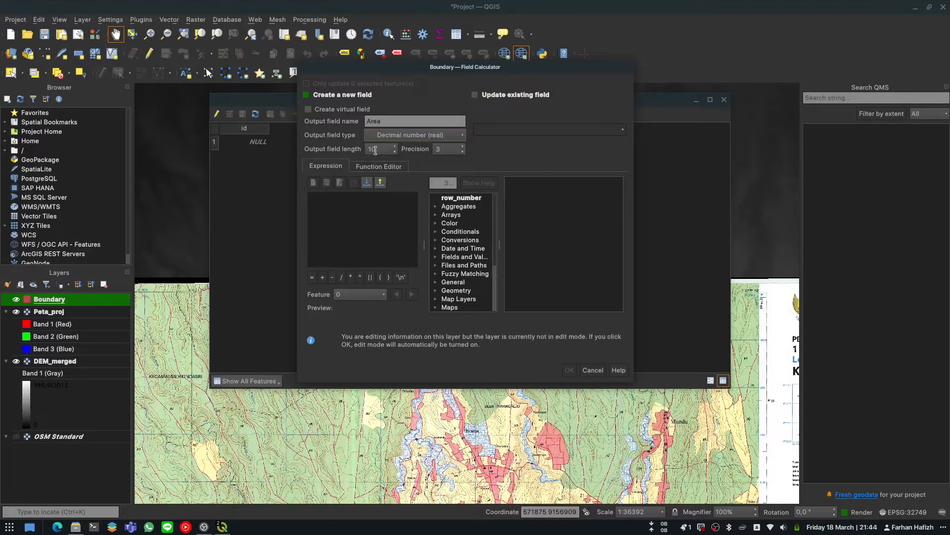
pyautogui.click(449, 149)
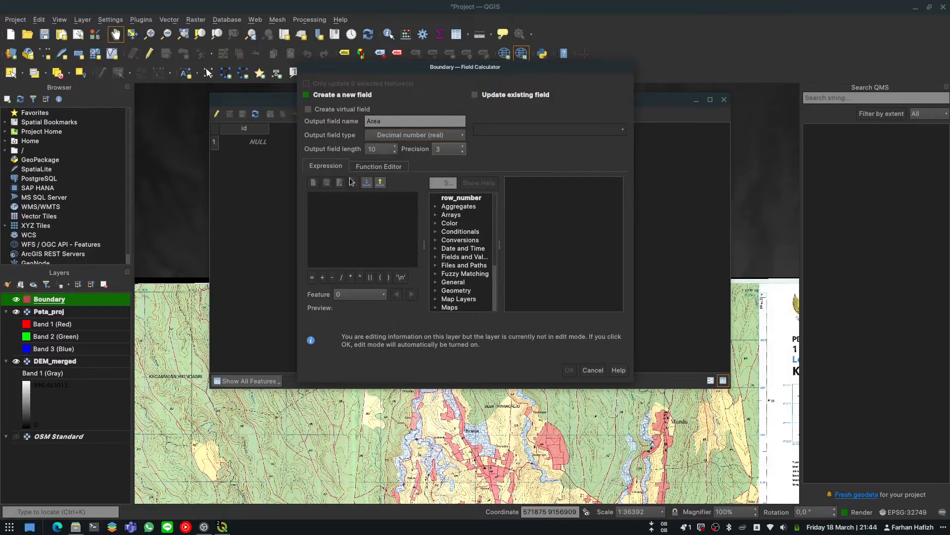
# Step: Use the Geometry function $area as the expression for the Area field
pyautogui.scroll(-1, 475, 231)
pyautogui.scroll(1, 471, 240)
pyautogui.click(435, 274)
pyautogui.scroll(-2, 461, 250)
pyautogui.doubleClick(461, 257)
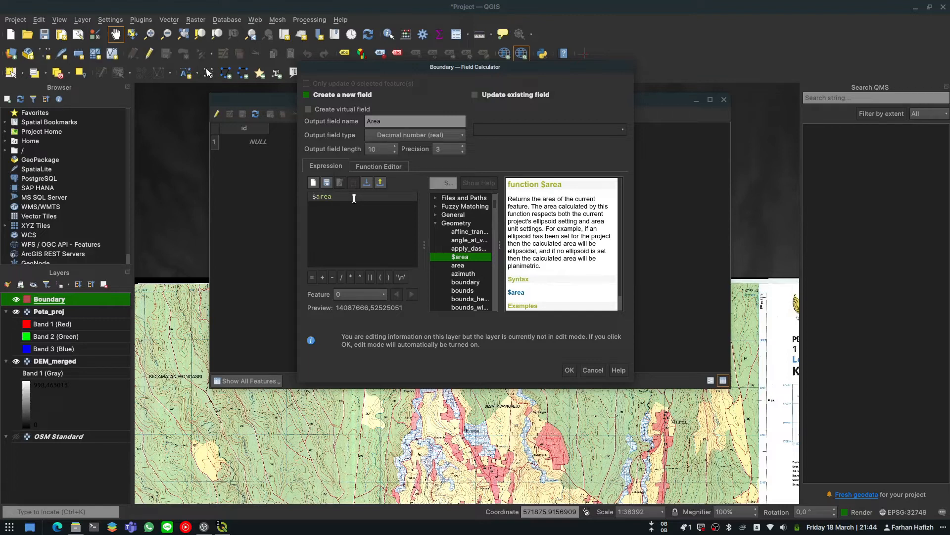
# Step: Complete the expression as $area /10^6, create the Area field and check the calculated cell in the attribute table
pyautogui.write('/')
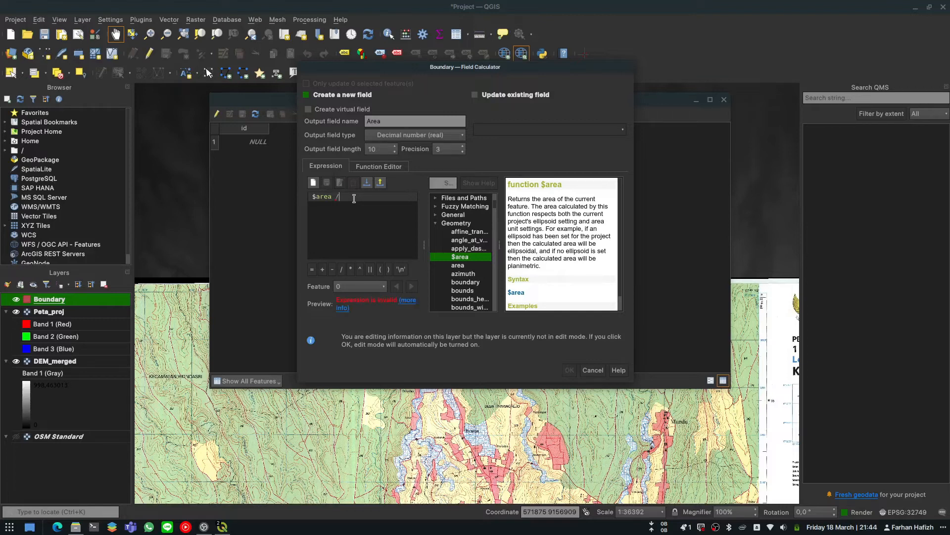
pyautogui.write('10')
pyautogui.write('^5')
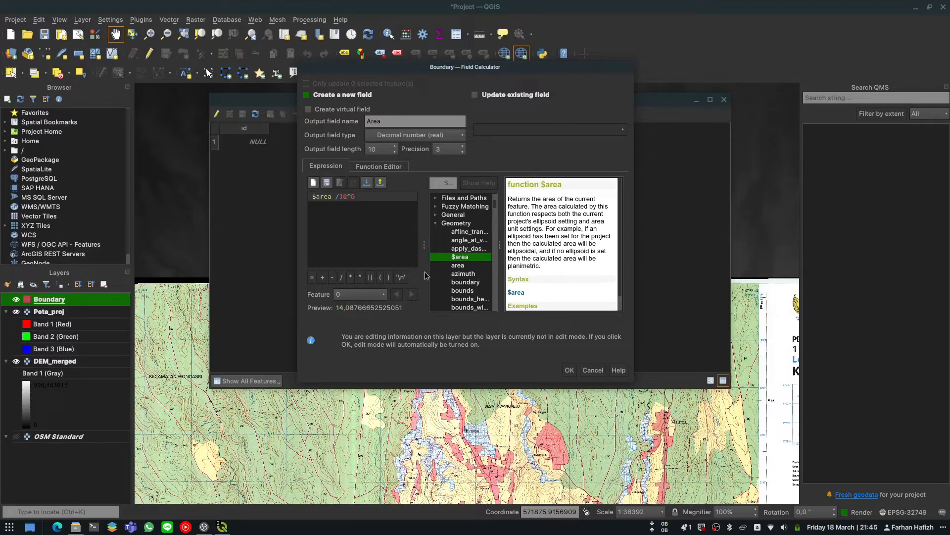
pyautogui.click(570, 370)
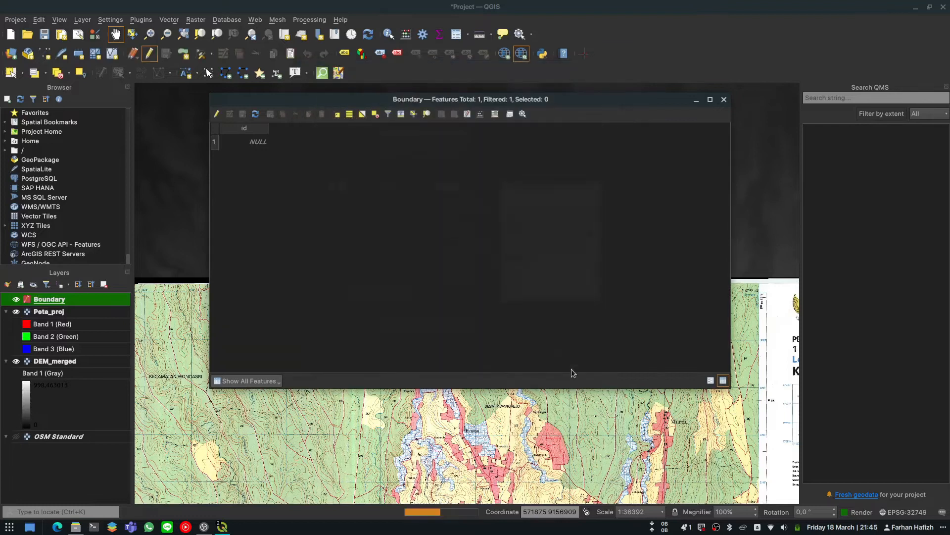
pyautogui.doubleClick(307, 159)
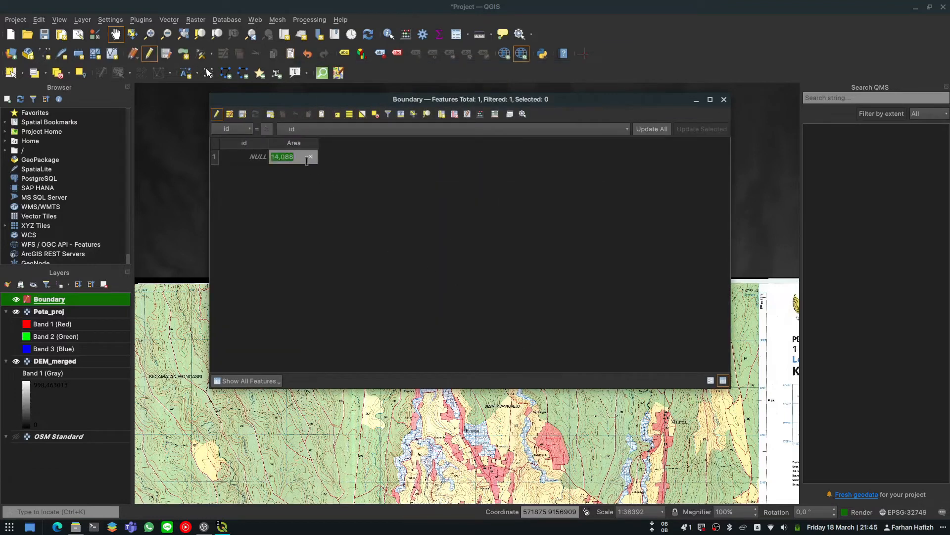
pyautogui.click(309, 186)
pyautogui.moveTo(498, 97)
pyautogui.mouseDown()
pyautogui.moveTo(484, 157)
pyautogui.moveTo(501, 356)
pyautogui.moveTo(499, 113)
pyautogui.mouseUp()
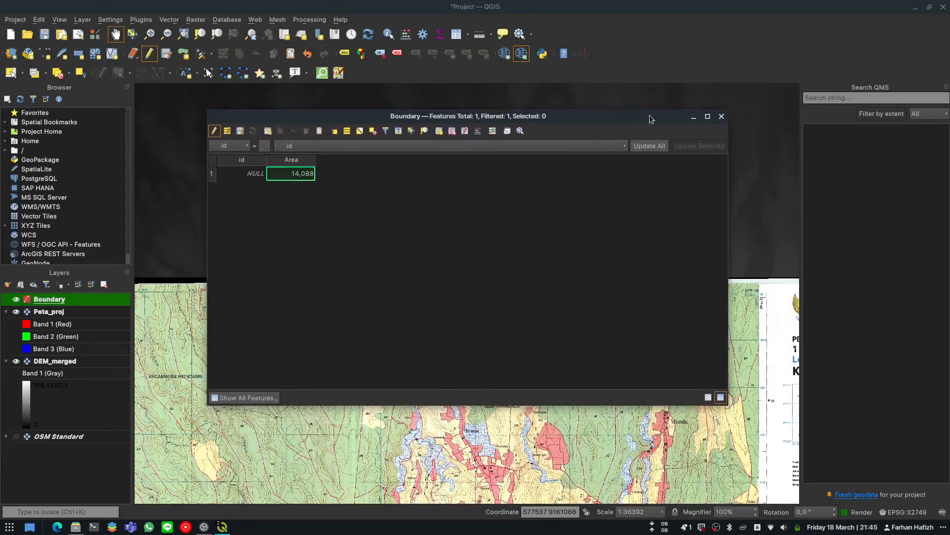
# Step: Close the attribute table, stop editing the Boundary layer and save its changes
pyautogui.click(723, 117)
pyautogui.scroll(-2, 488, 201)
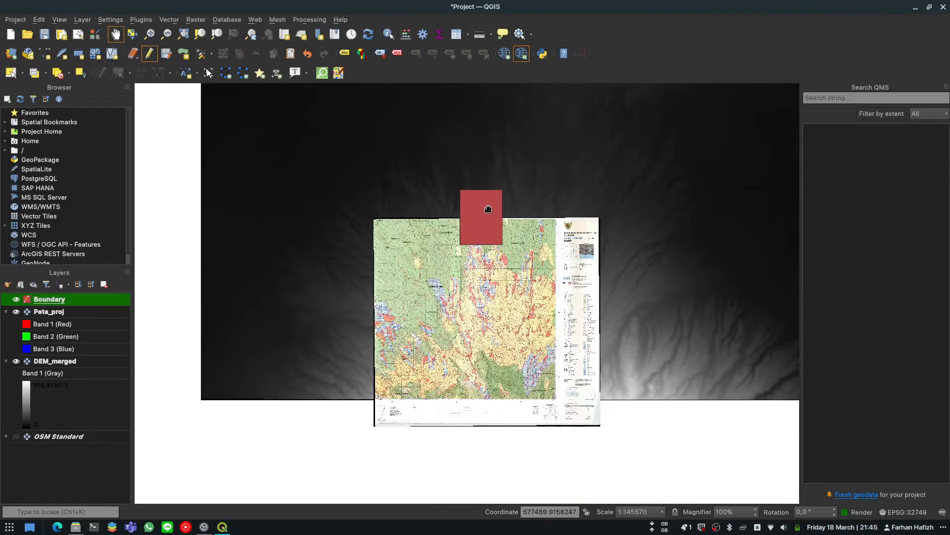
pyautogui.scroll(1, 488, 209)
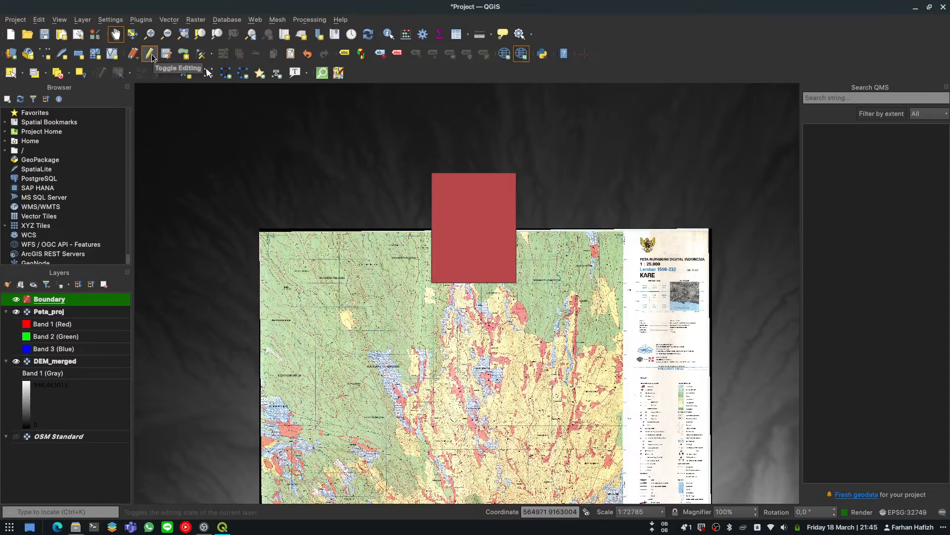
pyautogui.click(149, 55)
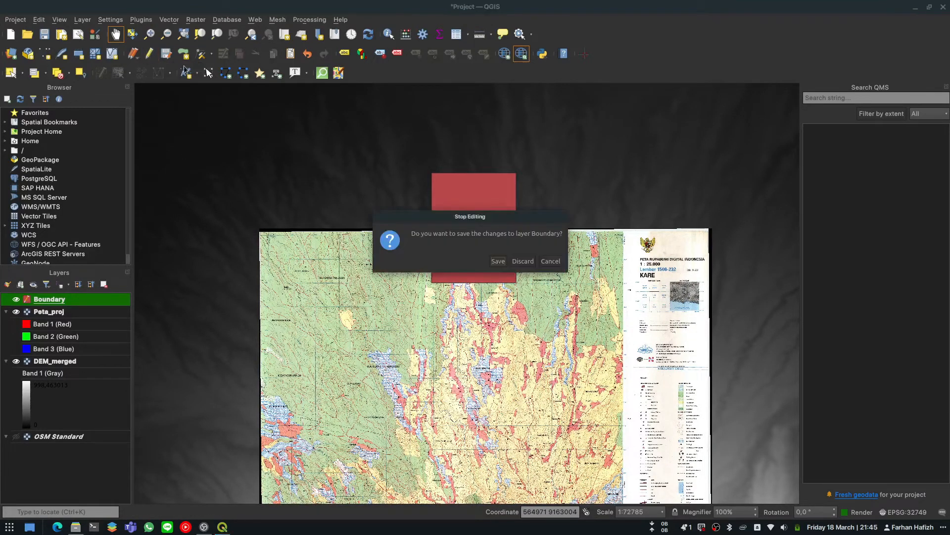
pyautogui.click(504, 261)
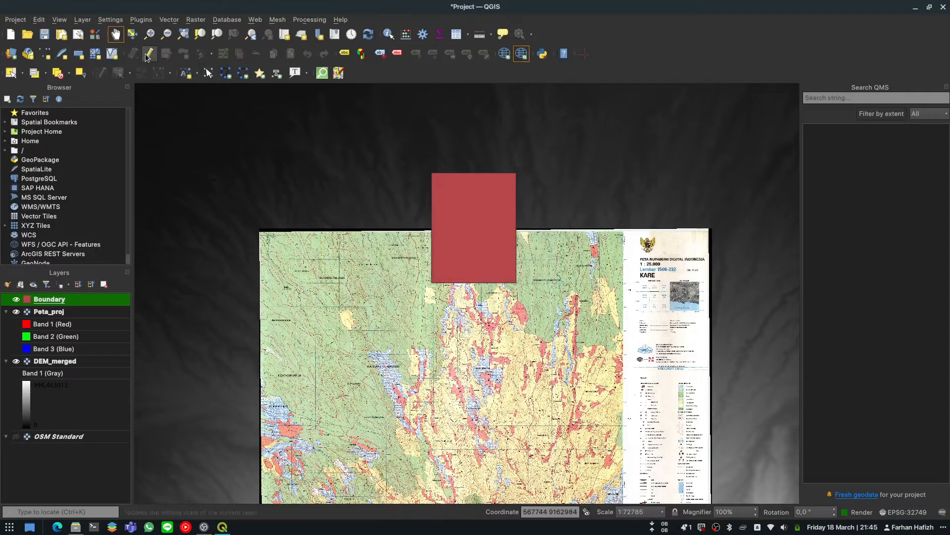
# Step: Put the Boundary layer back into edit mode and activate the Vertex tool
pyautogui.click(149, 53)
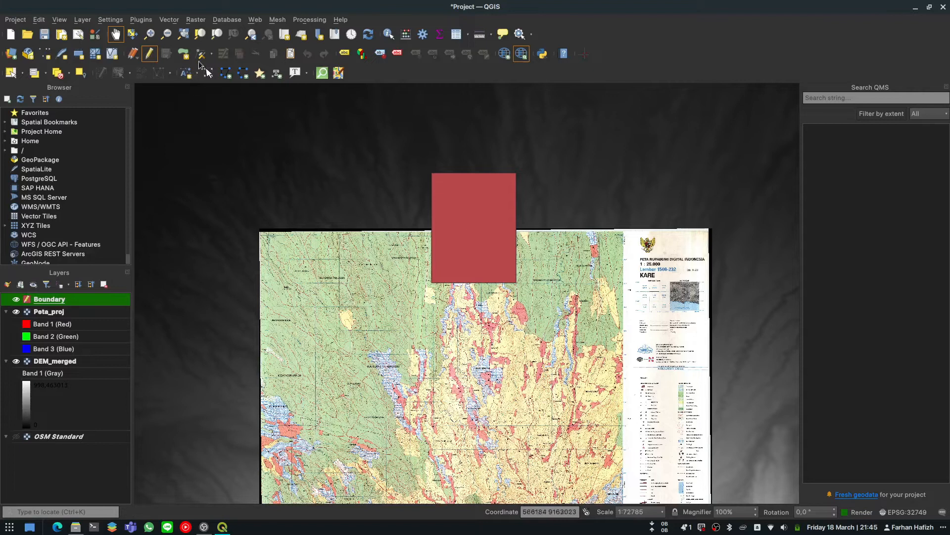
pyautogui.click(201, 53)
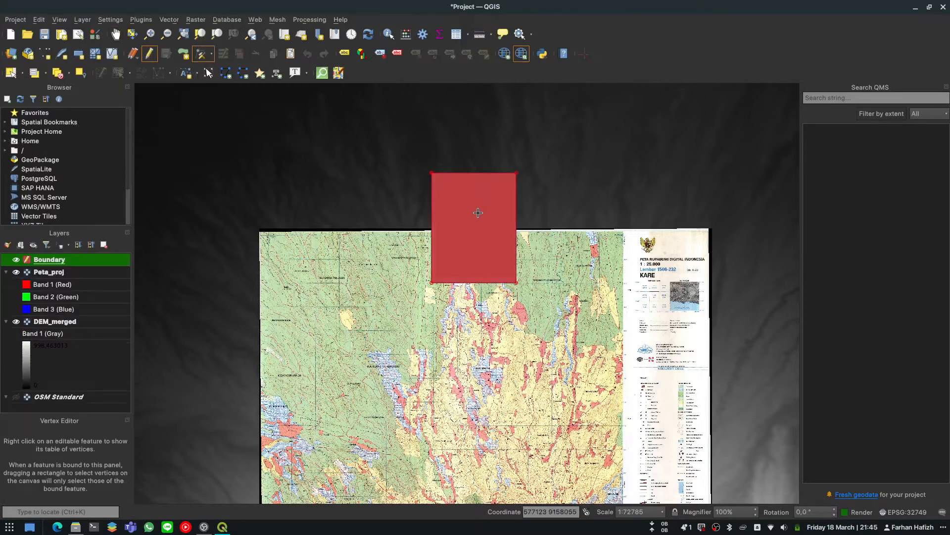
# Step: Try to reposition the Boundary polygon's northeast corner freehand, undoing the accidental shift of the polygon's upper edge
pyautogui.click(516, 173)
pyautogui.click(510, 178)
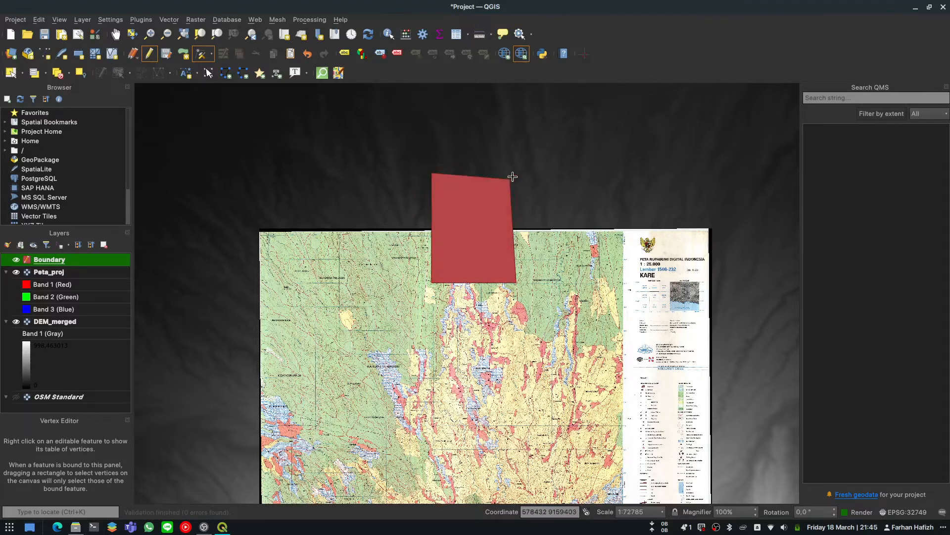
pyautogui.scroll(3, 515, 176)
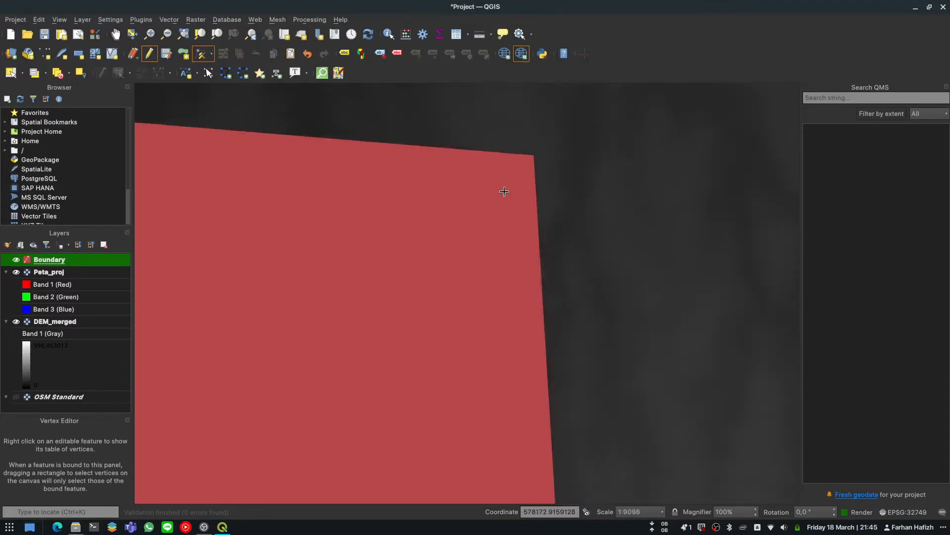
pyautogui.scroll(-2, 503, 193)
pyautogui.click(626, 172)
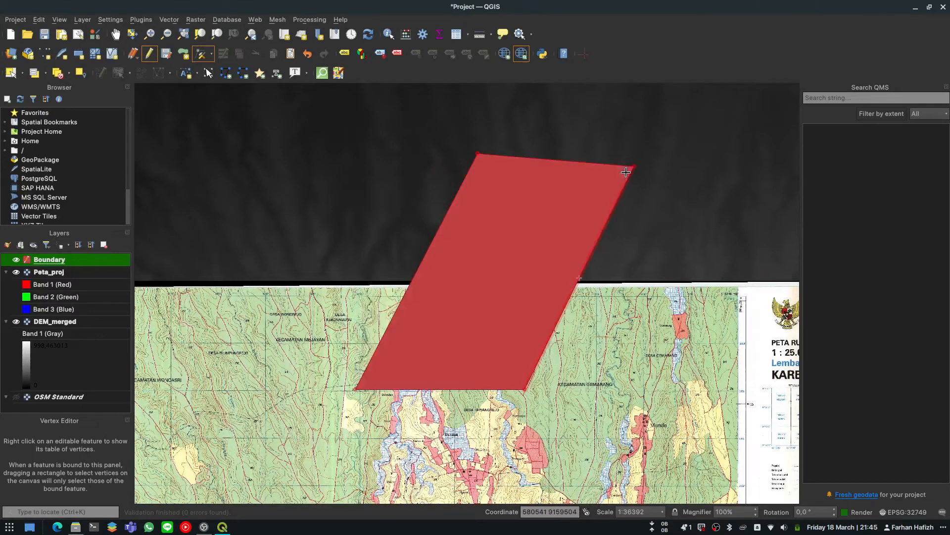
pyautogui.hotkey('ctrl', 'z')
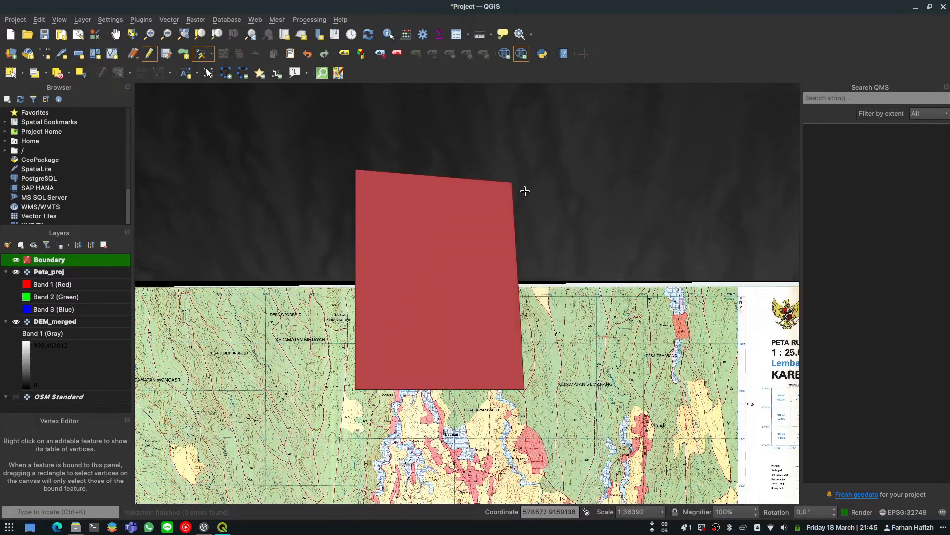
pyautogui.moveTo(511, 182); pyautogui.dragTo(632, 174)
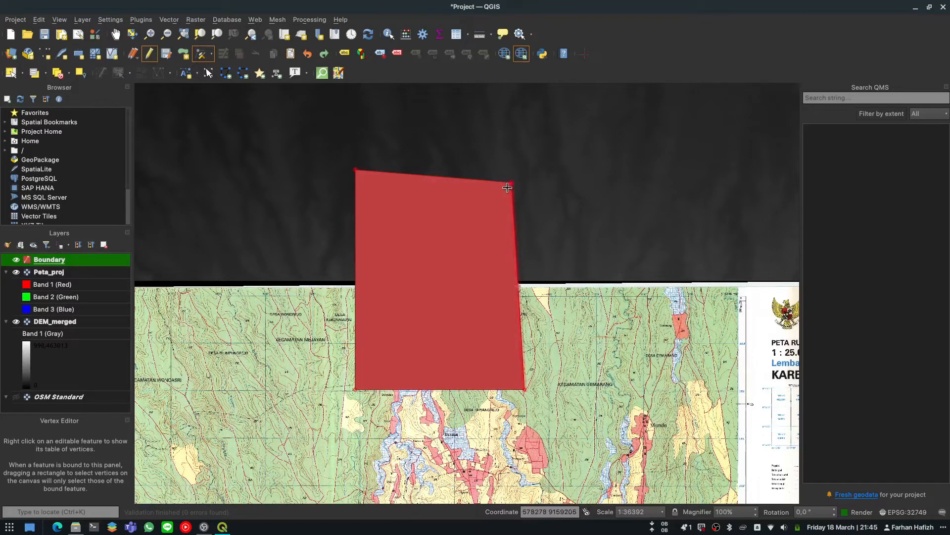
pyautogui.scroll(1, 502, 186)
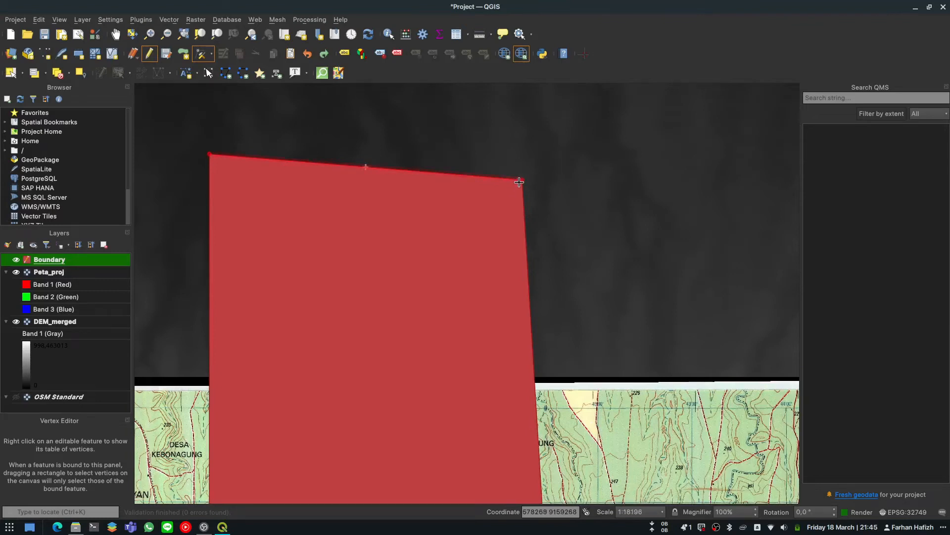
pyautogui.moveTo(521, 180); pyautogui.dragTo(626, 193)
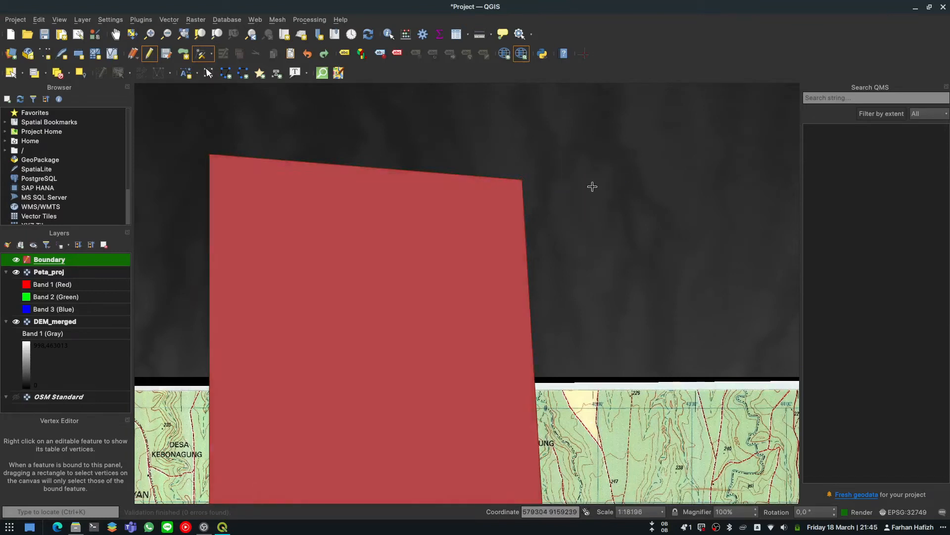
# Step: Show the Boundary polygon's vertex coordinates in the Vertex Editor and undo the remaining freehand corner move
pyautogui.rightClick(480, 215)
pyautogui.moveTo(523, 180); pyautogui.dragTo(692, 168)
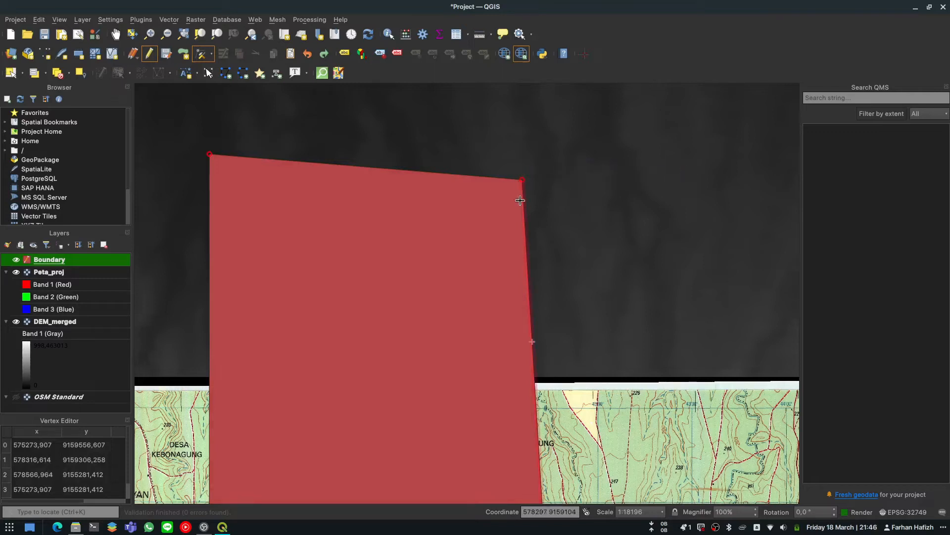
pyautogui.scroll(-3, 560, 193)
pyautogui.hotkey('ctrl', 'z')
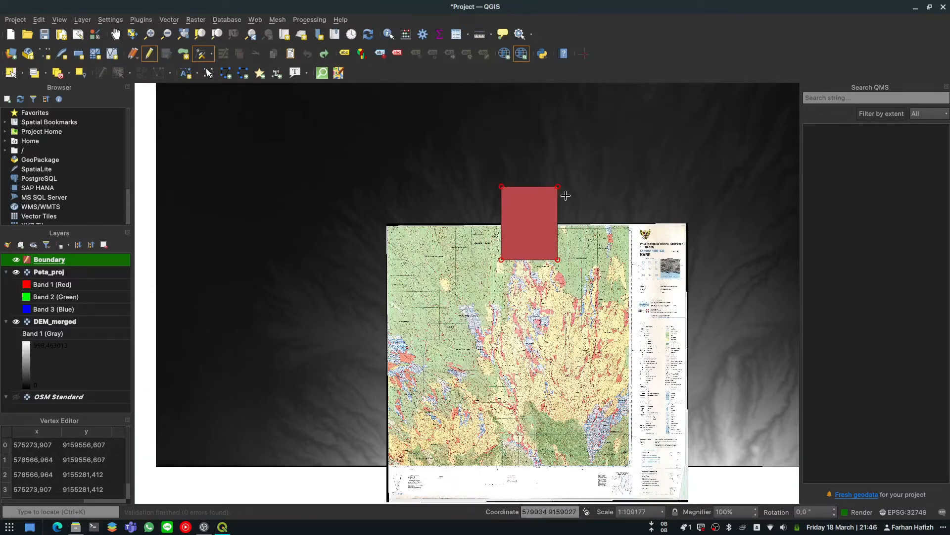
# Step: Set the x coordinate of vertex 1, the polygon's northeast corner, to 580566,964 in the Vertex Editor
pyautogui.scroll(1, 565, 196)
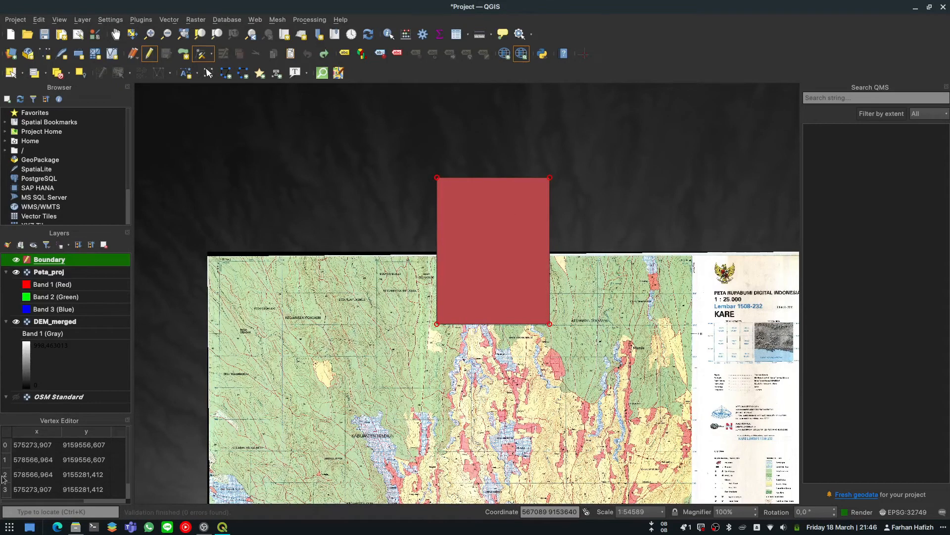
pyautogui.click(38, 453)
pyautogui.doubleClick(37, 460)
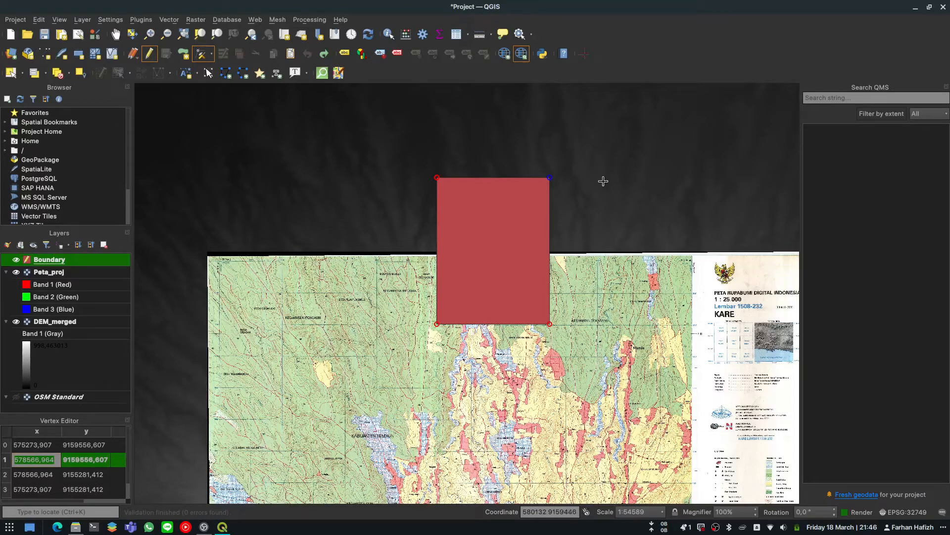
pyautogui.click(18, 460)
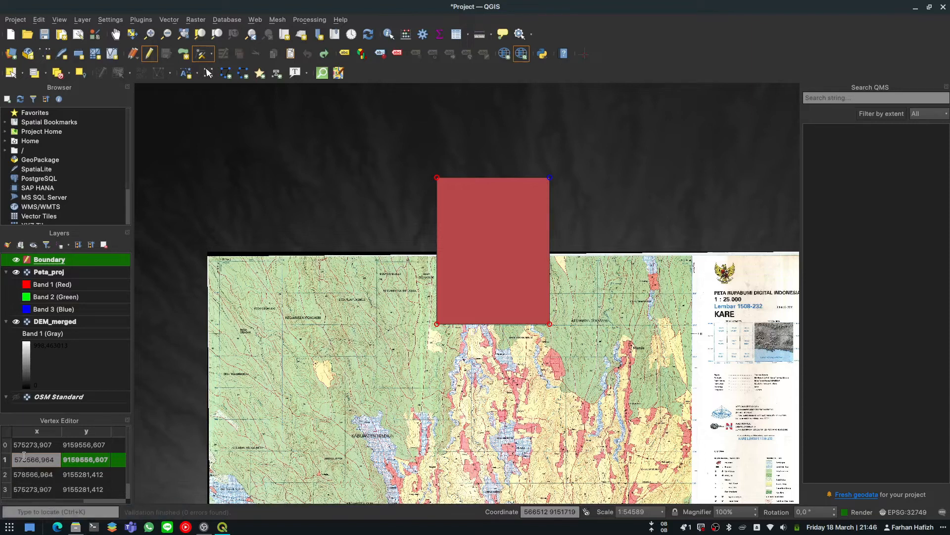
pyautogui.moveTo(27, 459); pyautogui.dragTo(19, 461)
pyautogui.press('BackSpace')
pyautogui.press('Return')
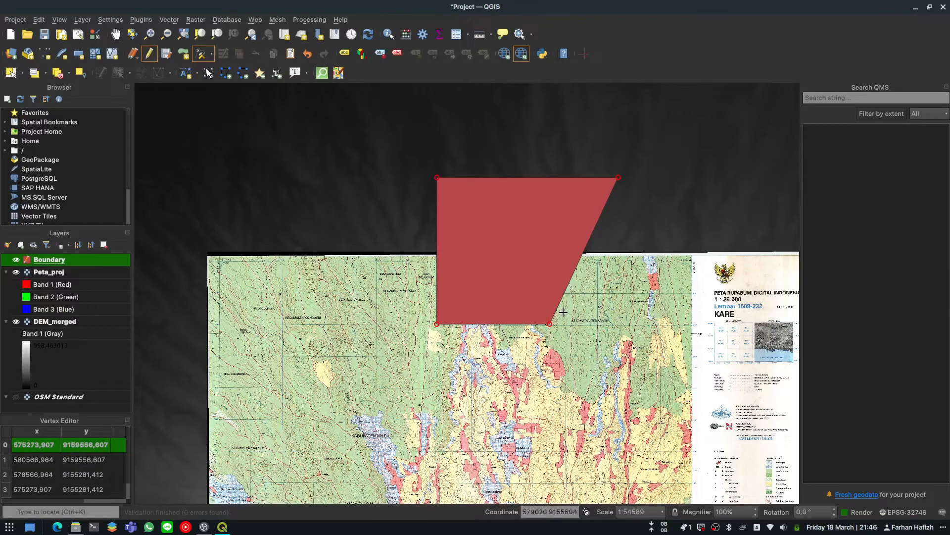
# Step: Set the x coordinate of vertex 2, the southeast corner, to 580566,964 and save the Boundary layer edits
pyautogui.click(26, 479)
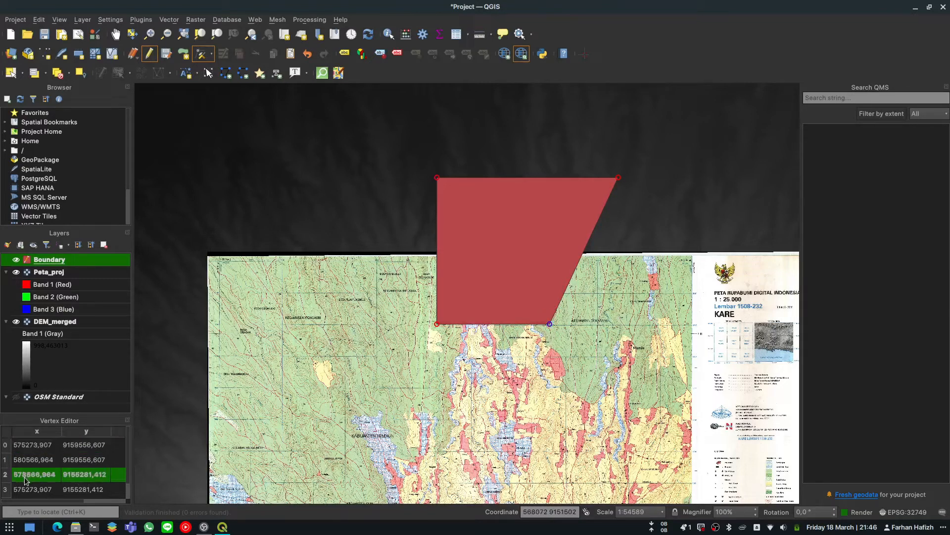
pyautogui.doubleClick(24, 476)
pyautogui.click(26, 477)
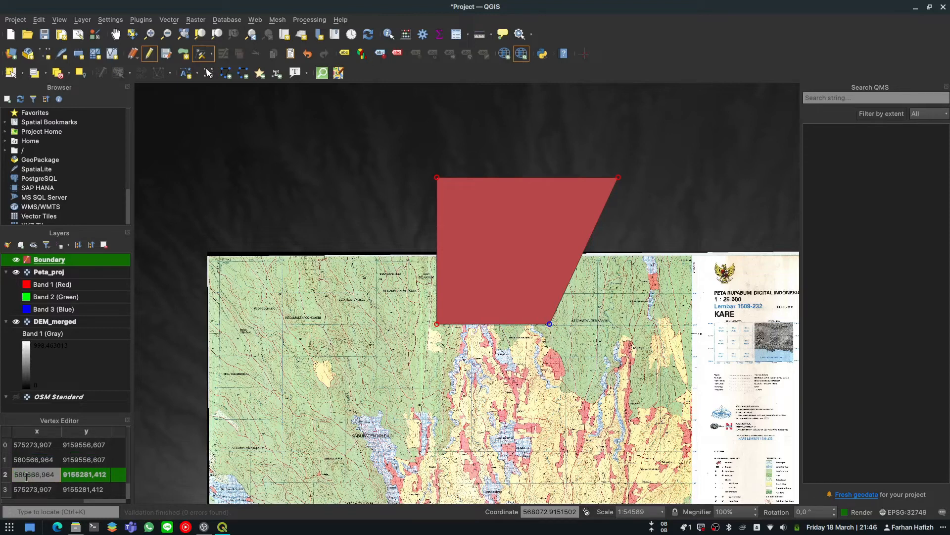
pyautogui.press('Return')
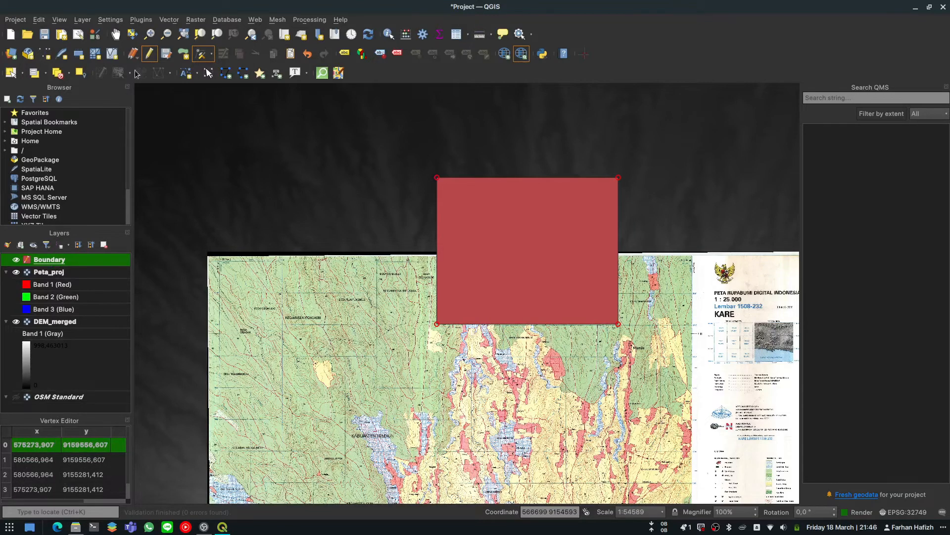
pyautogui.click(149, 55)
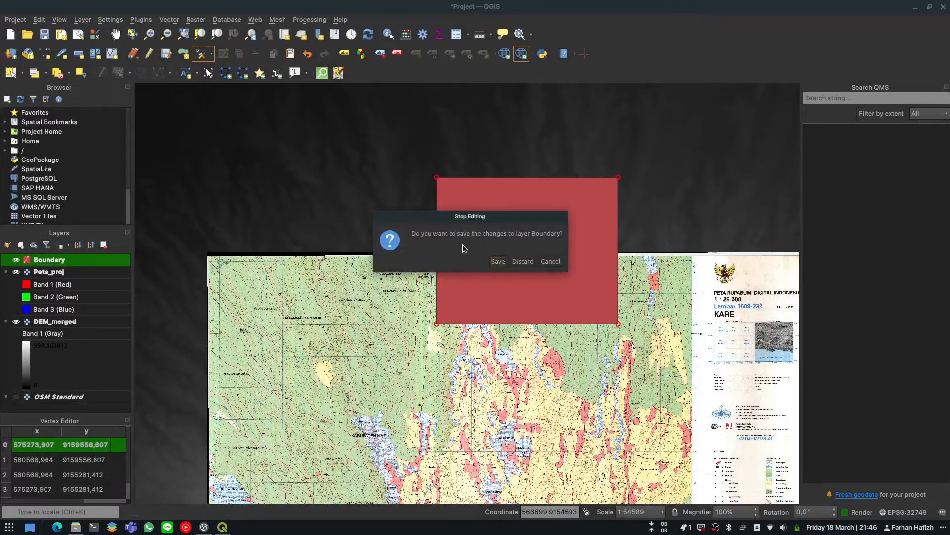
pyautogui.click(498, 261)
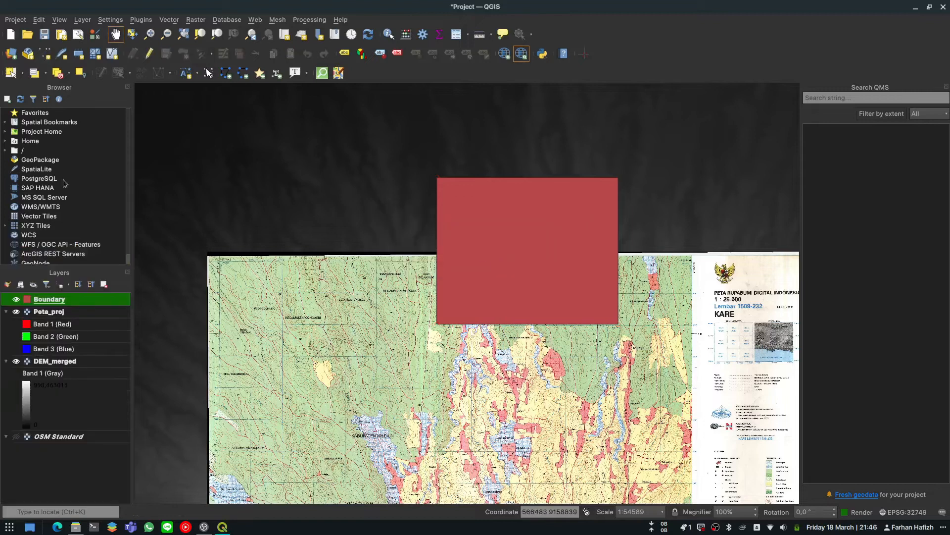
# Step: Open the attribute table of the Boundary layer and look through the column options of the Area field
pyautogui.rightClick(73, 301)
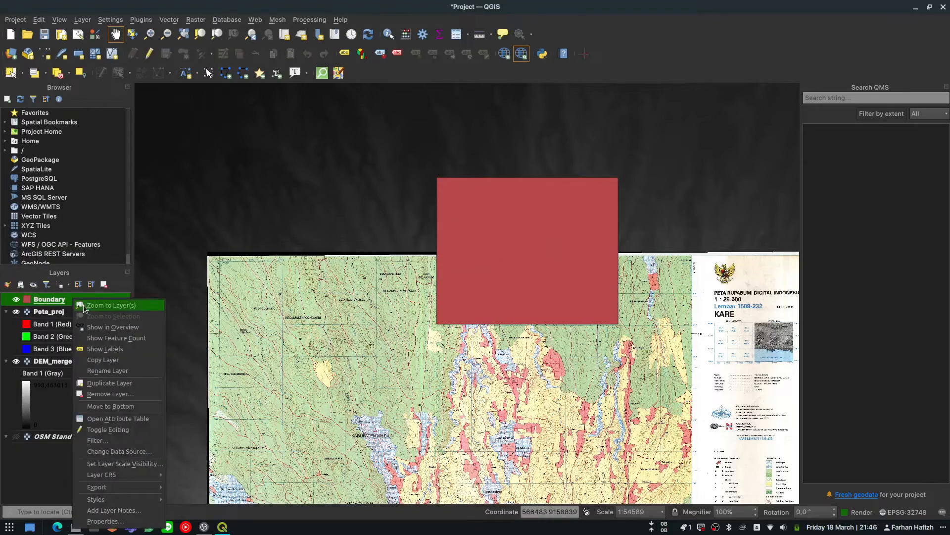
pyautogui.click(120, 419)
pyautogui.rightClick(292, 148)
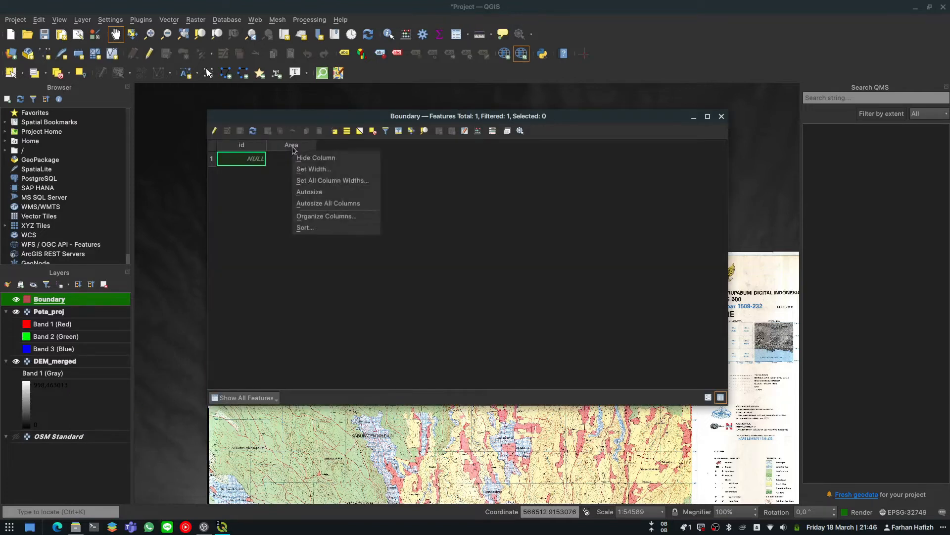
pyautogui.press('Escape')
pyautogui.rightClick(292, 145)
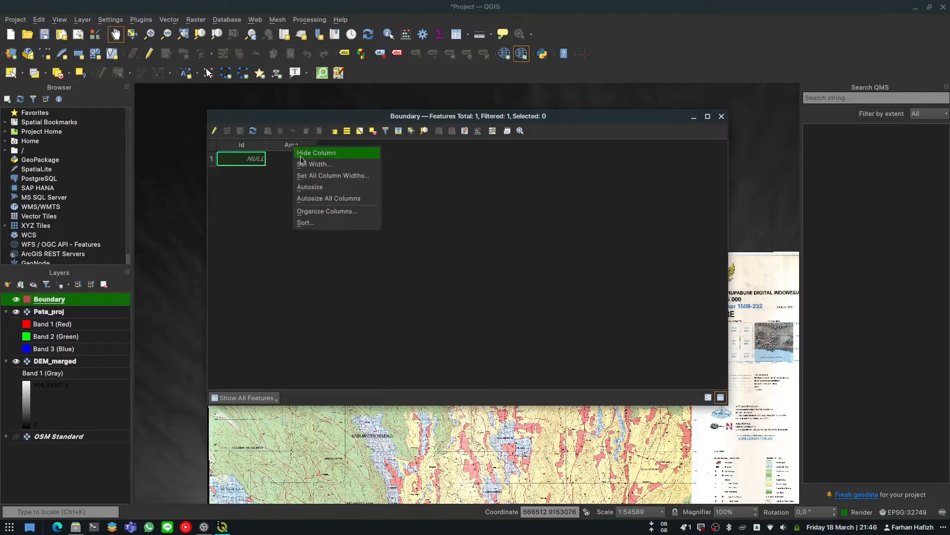
pyautogui.click(316, 198)
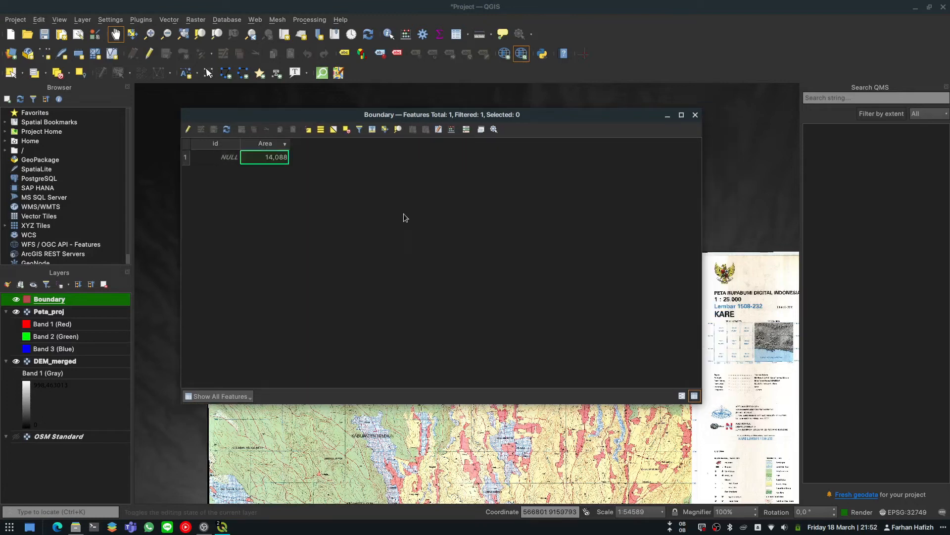
# Step: Put the Boundary layer into edit mode and delete its Area field from the attribute table
pyautogui.click(189, 129)
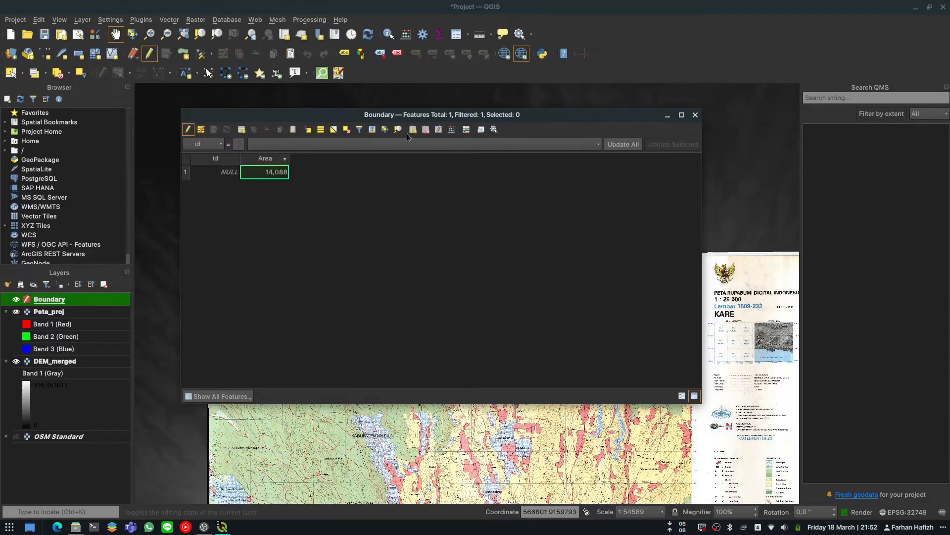
pyautogui.click(425, 130)
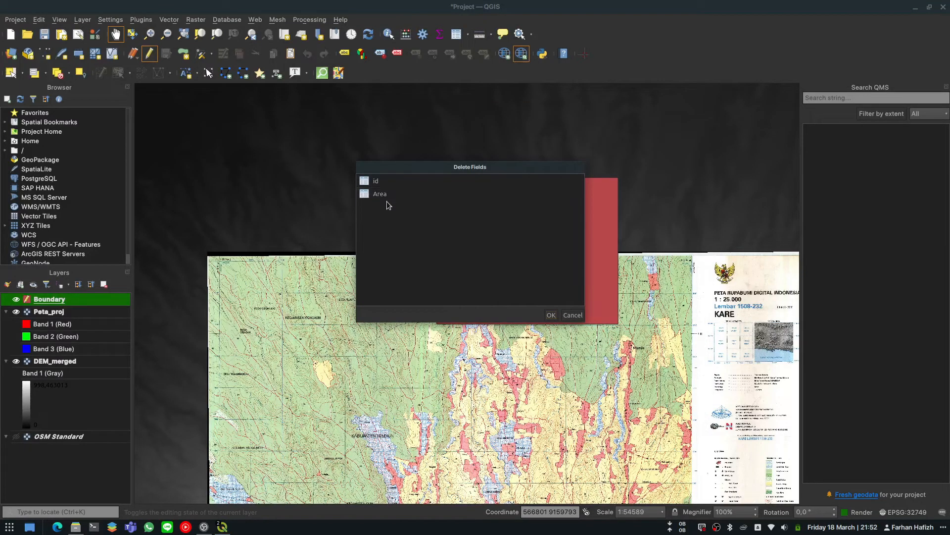
pyautogui.click(382, 195)
pyautogui.click(549, 316)
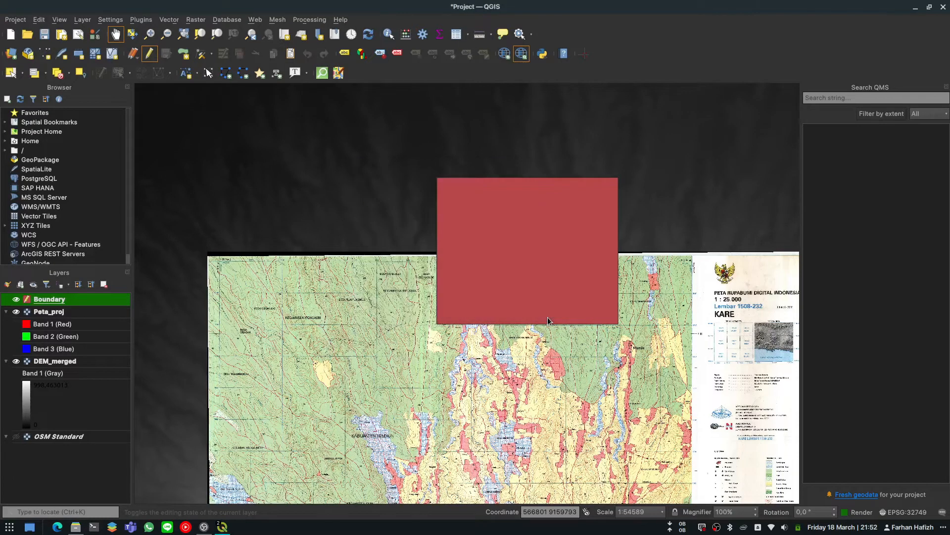
# Step: Stop editing the Boundary layer and save its changes
pyautogui.rightClick(60, 299)
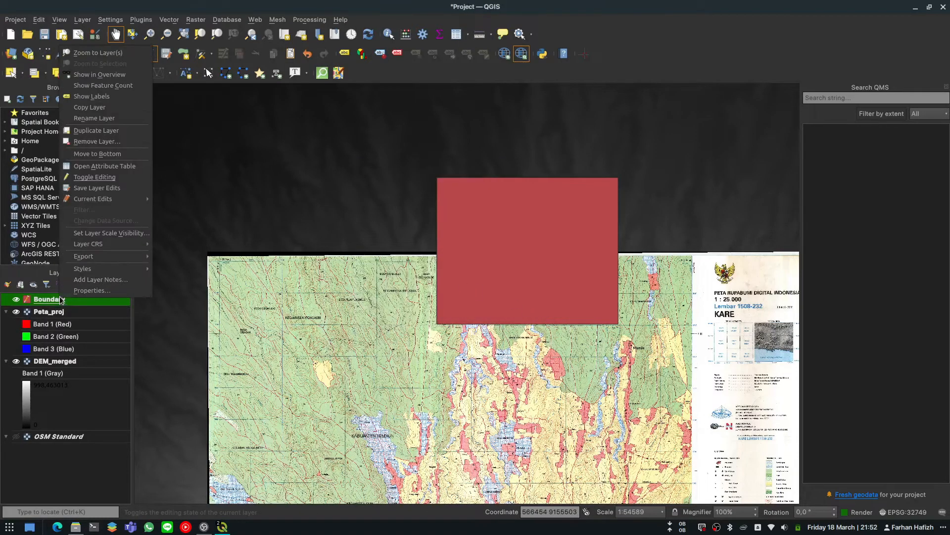
pyautogui.click(98, 175)
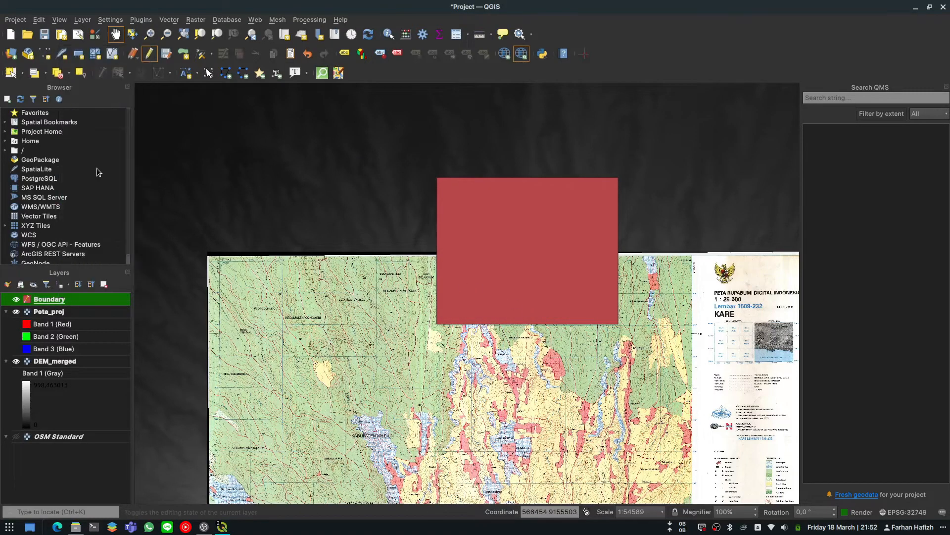
pyautogui.press('F6')
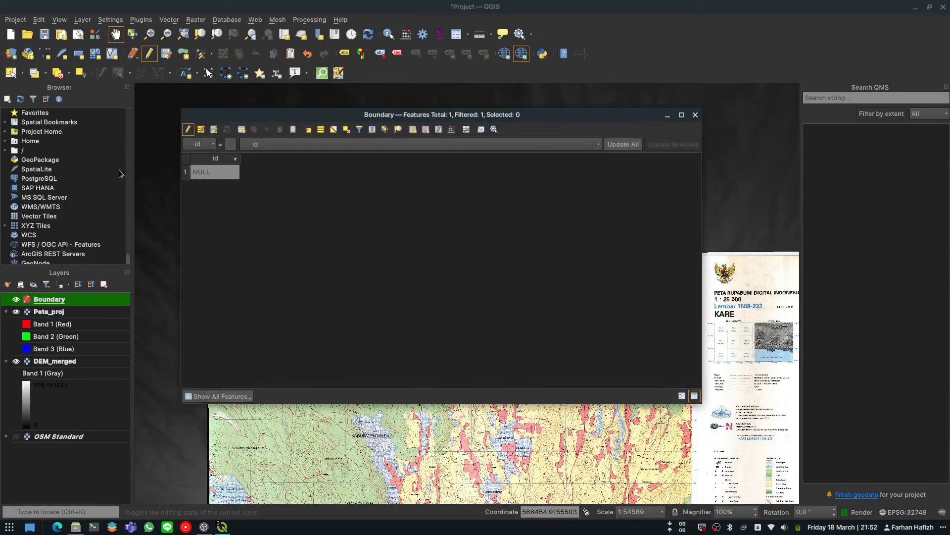
pyautogui.click(188, 129)
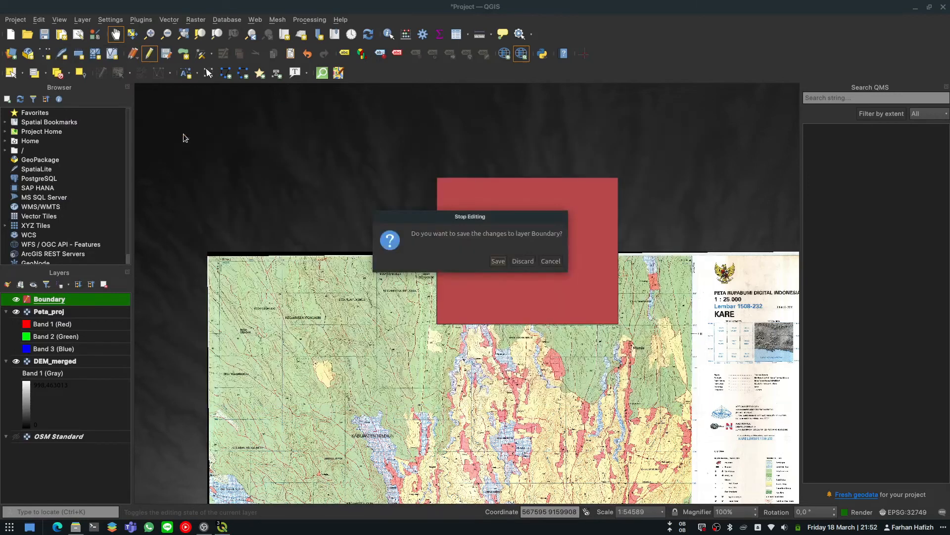
pyautogui.click(498, 261)
# Step: Set up a new decimal number field named Area for the Boundary layer in the Field Calculator
pyautogui.rightClick(88, 303)
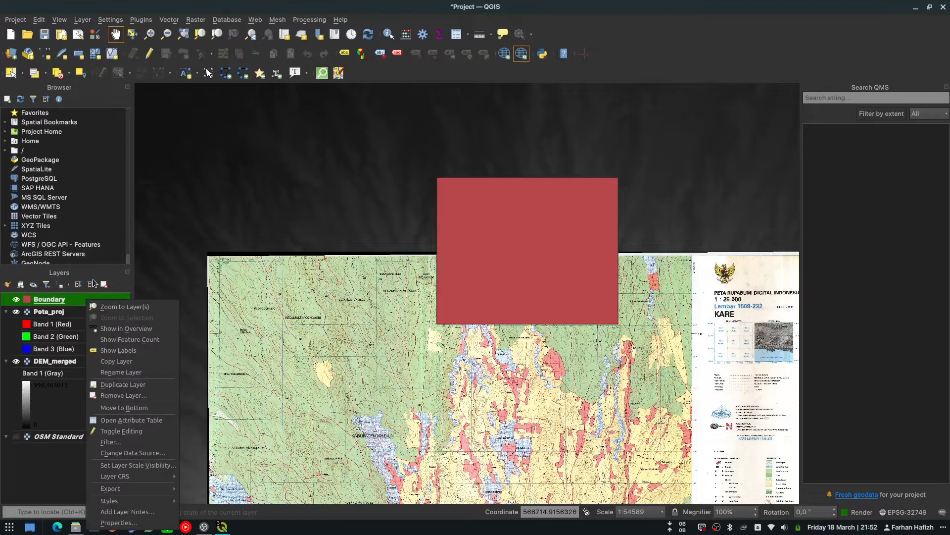
pyautogui.click(136, 423)
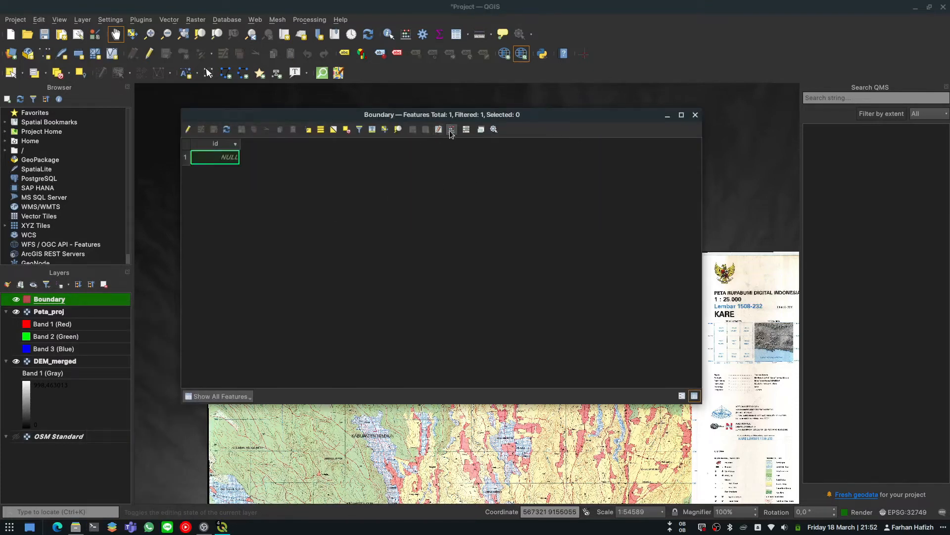
pyautogui.click(451, 130)
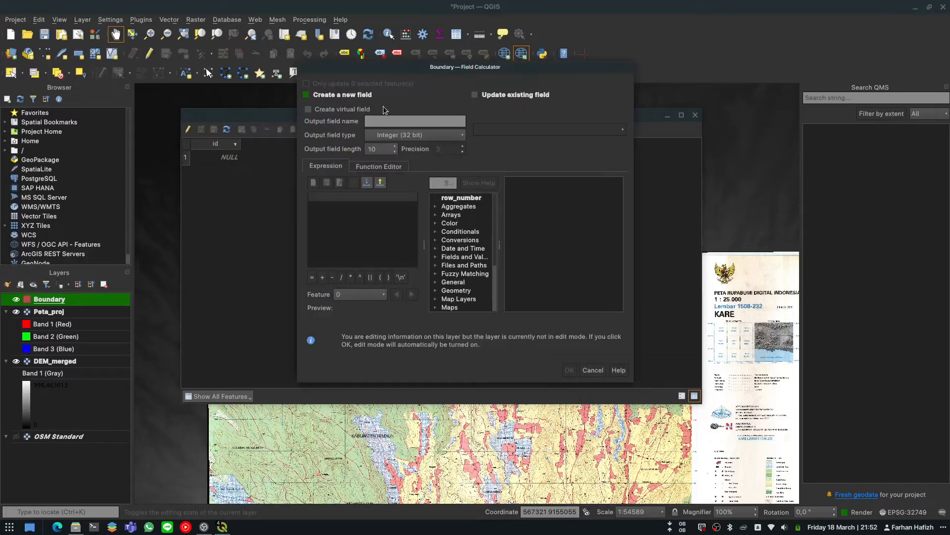
pyautogui.click(380, 121)
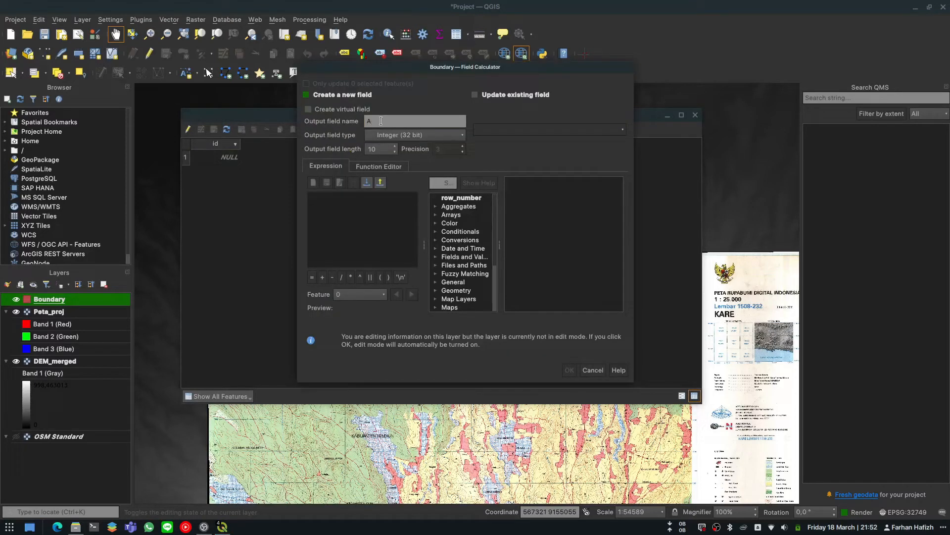
pyautogui.click(387, 137)
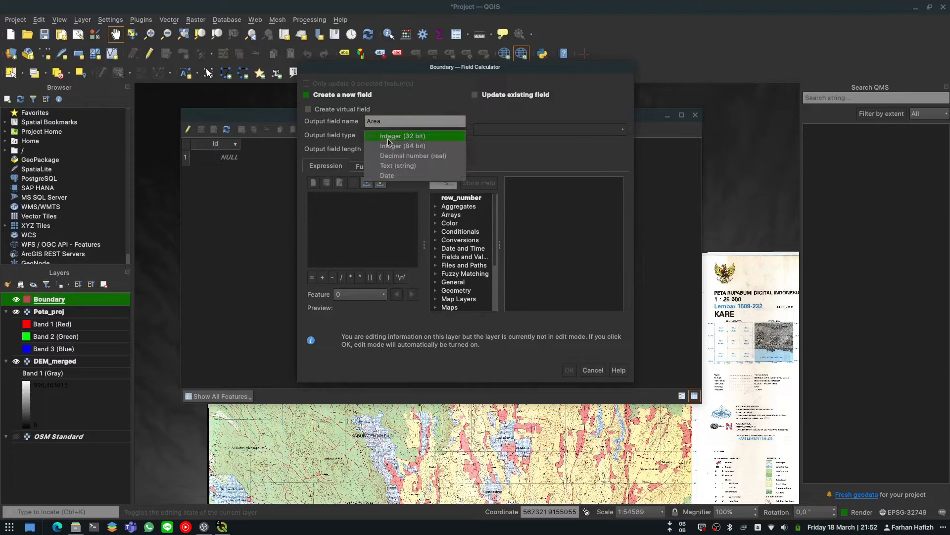
pyautogui.click(401, 156)
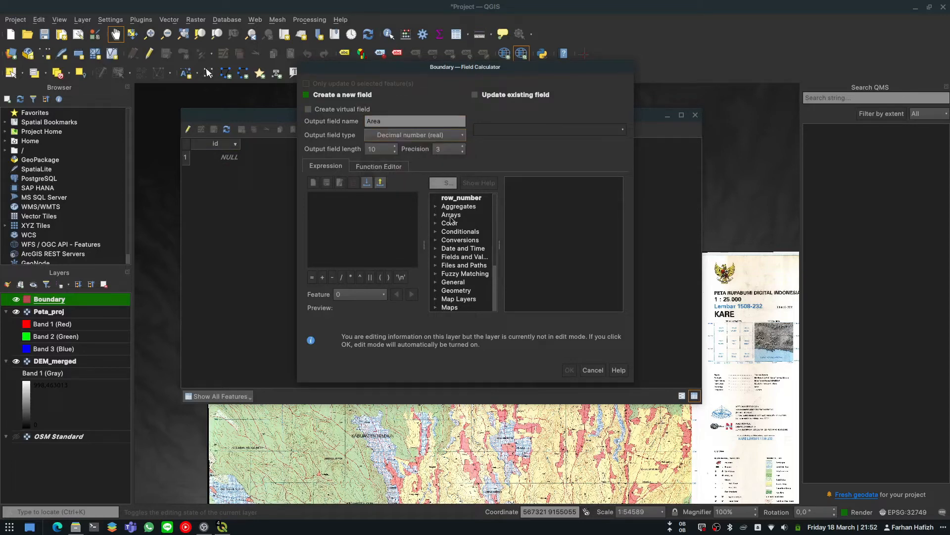
# Step: Try to calculate the new Area field with the geometry expression $area /10^6
pyautogui.scroll(-2, 452, 232)
pyautogui.doubleClick(446, 241)
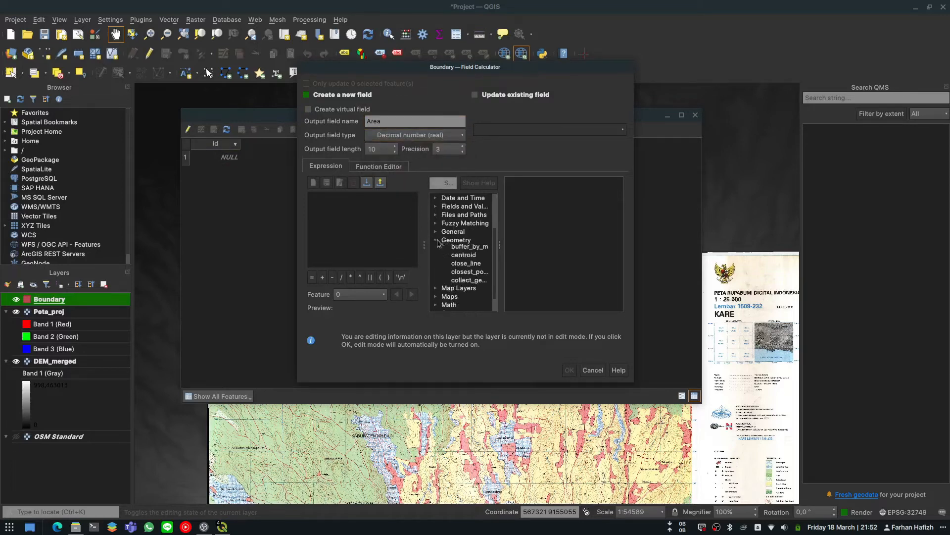
pyautogui.click(460, 274)
pyautogui.doubleClick(460, 275)
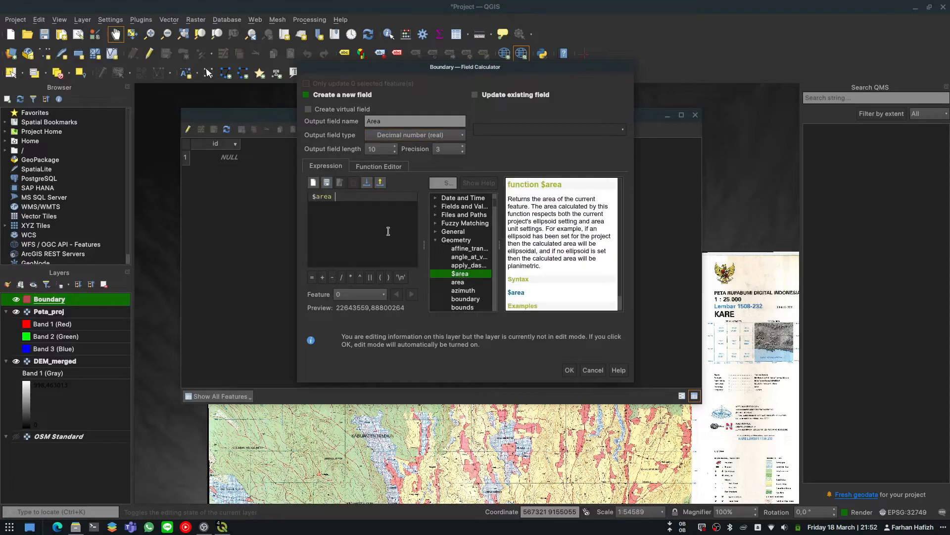
pyautogui.write('/10^6')
pyautogui.click(565, 370)
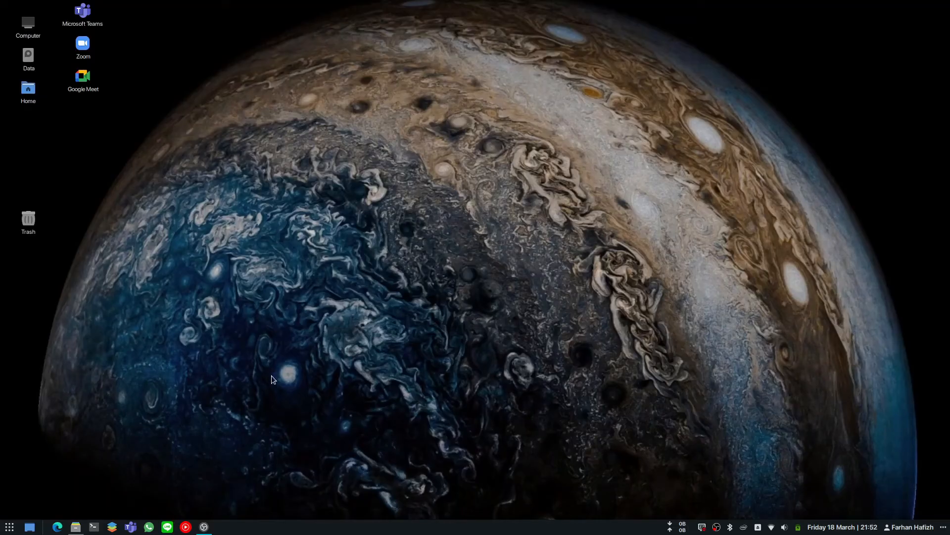
# Step: Relaunch QGIS Desktop and open Project.qgz from the GIScontoh folder
pyautogui.press('super')
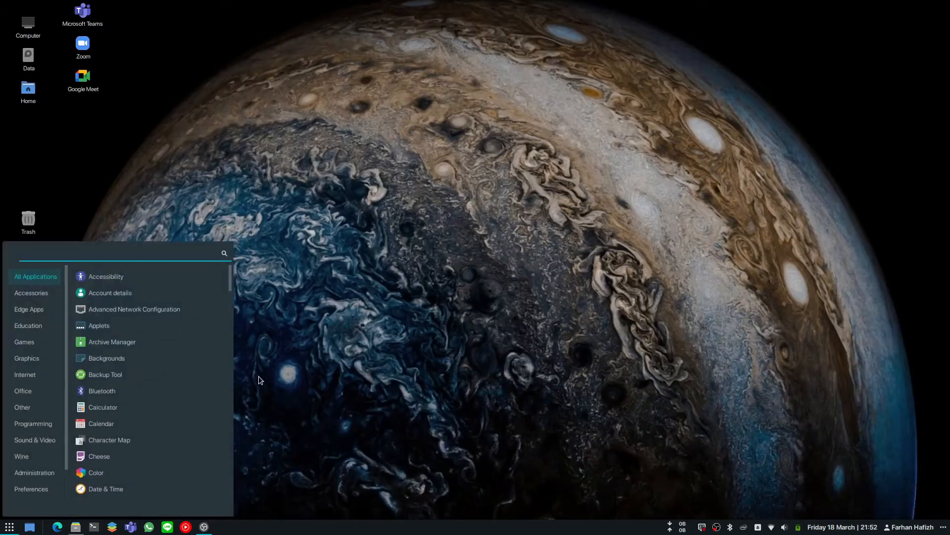
pyautogui.write('qgis')
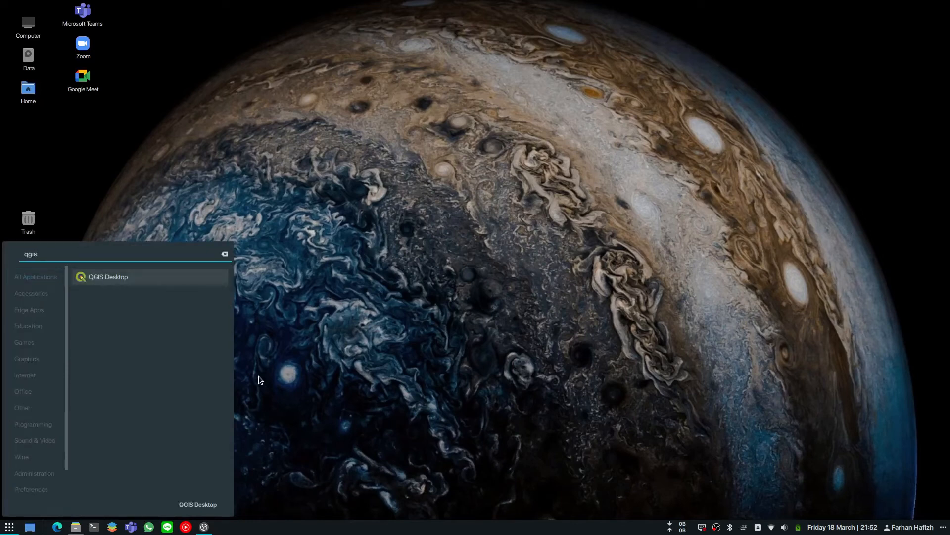
pyautogui.press('Return')
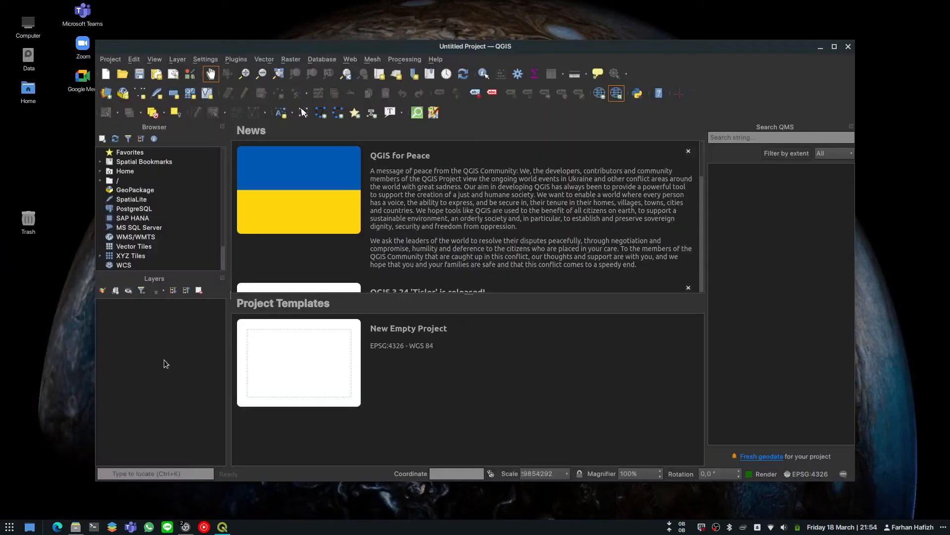
pyautogui.click(118, 60)
pyautogui.click(148, 94)
pyautogui.doubleClick(393, 183)
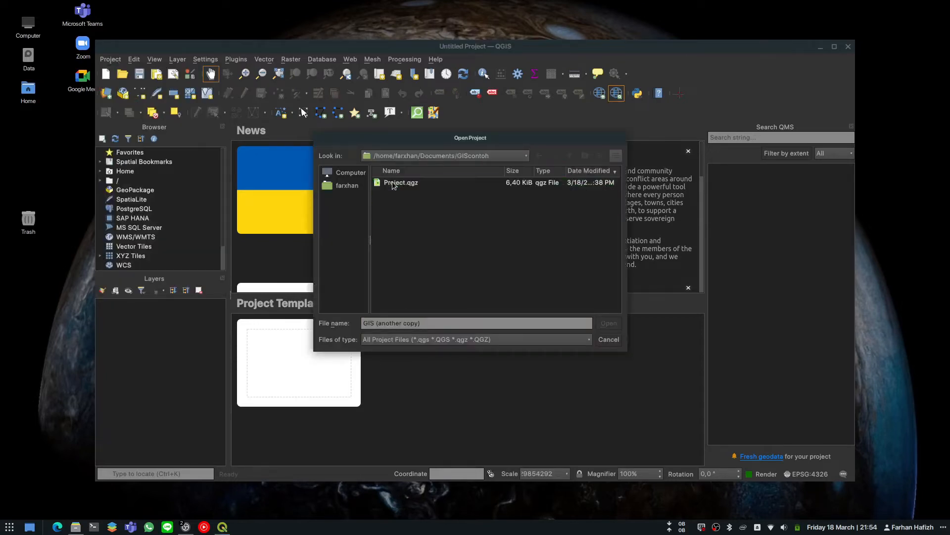
pyautogui.doubleClick(395, 184)
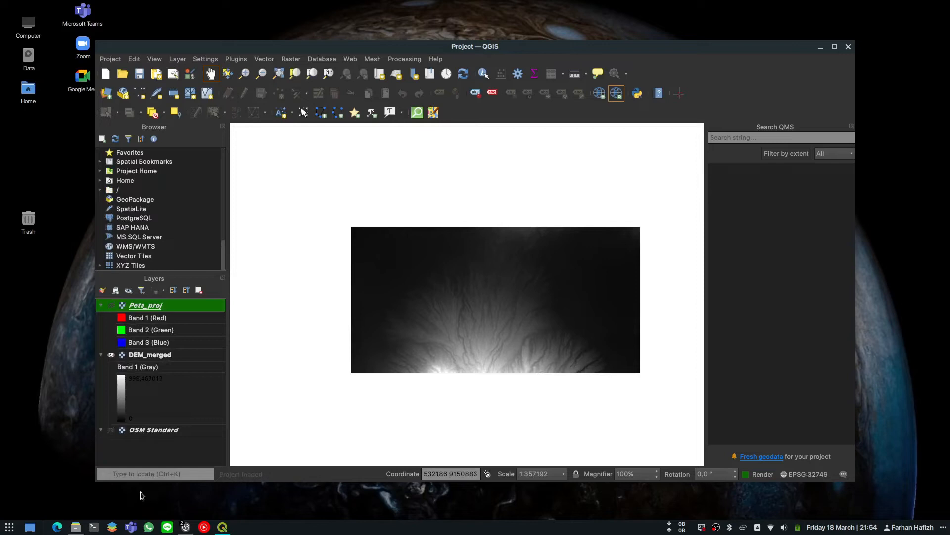
# Step: Switch to the file manager and add Boundary.shp from Documents/GIScontoh to the QGIS project as a layer
pyautogui.click(94, 527)
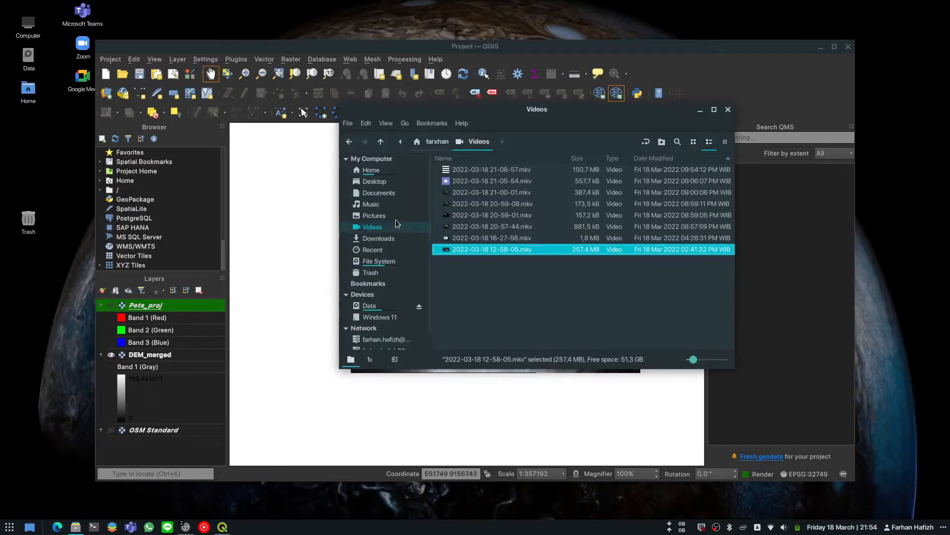
pyautogui.click(379, 193)
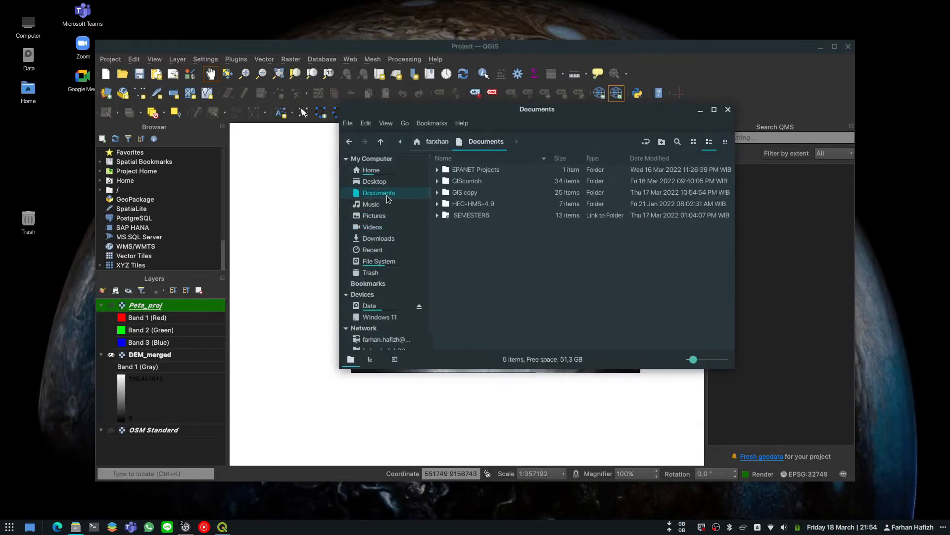
pyautogui.doubleClick(470, 183)
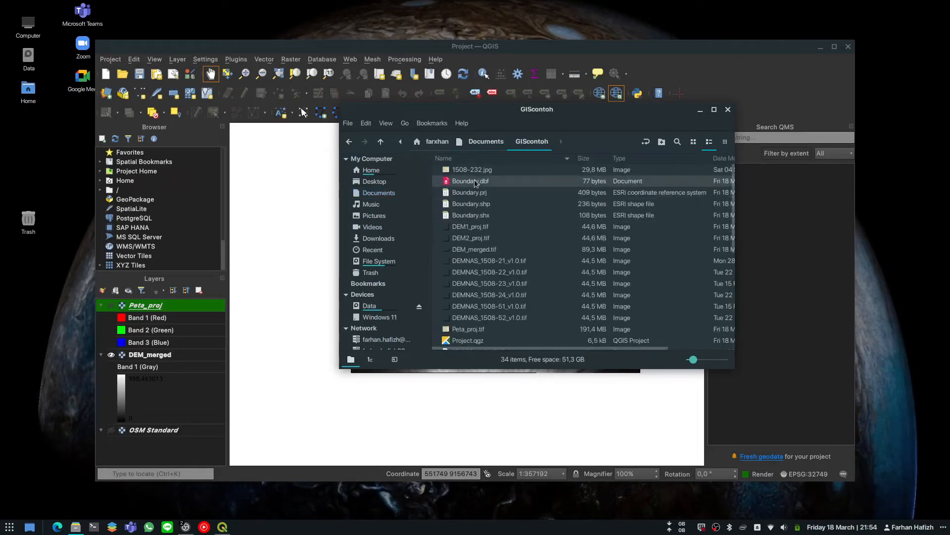
pyautogui.moveTo(490, 204); pyautogui.dragTo(199, 389)
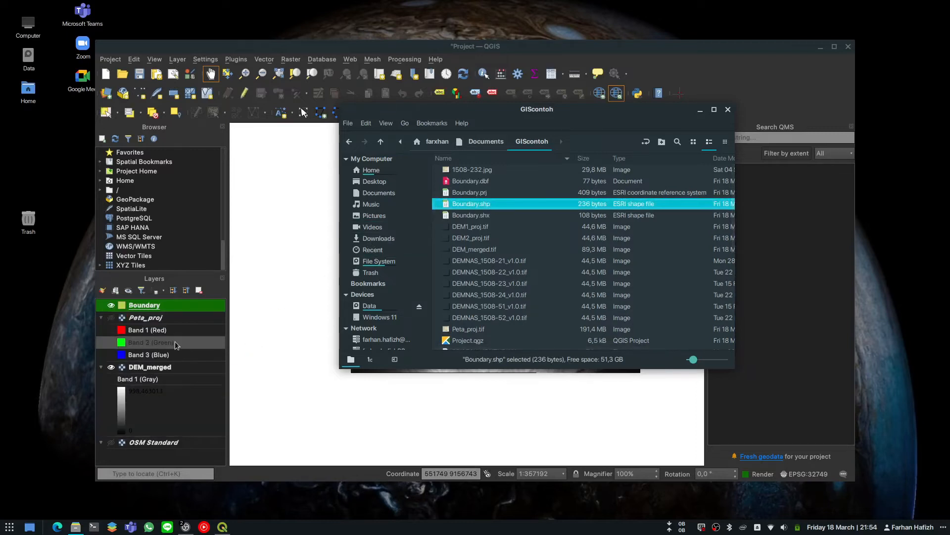
pyautogui.scroll(2, 471, 287)
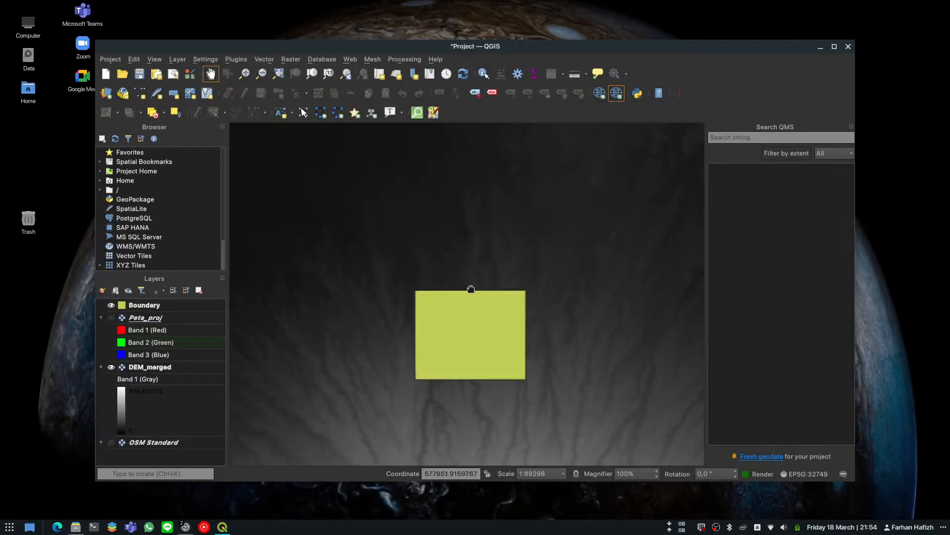
# Step: Set up a new decimal number field named Area in the Field Calculator of the Boundary layer's attribute table
pyautogui.click(144, 305)
pyautogui.rightClick(148, 305)
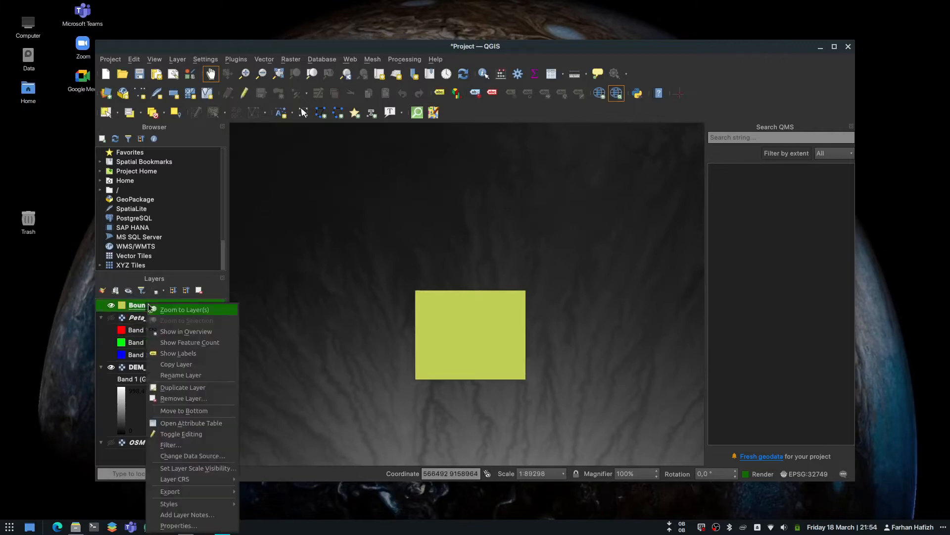
pyautogui.click(177, 423)
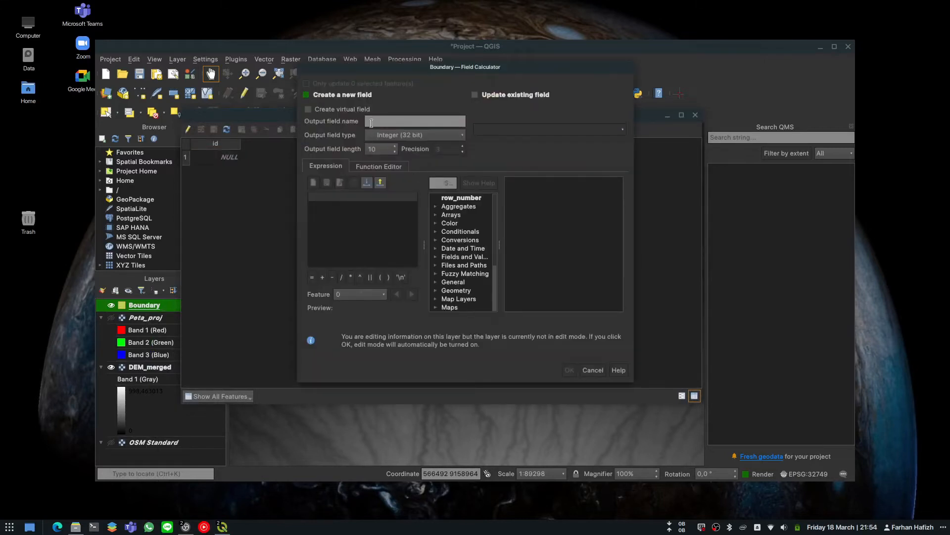
pyautogui.click(388, 119)
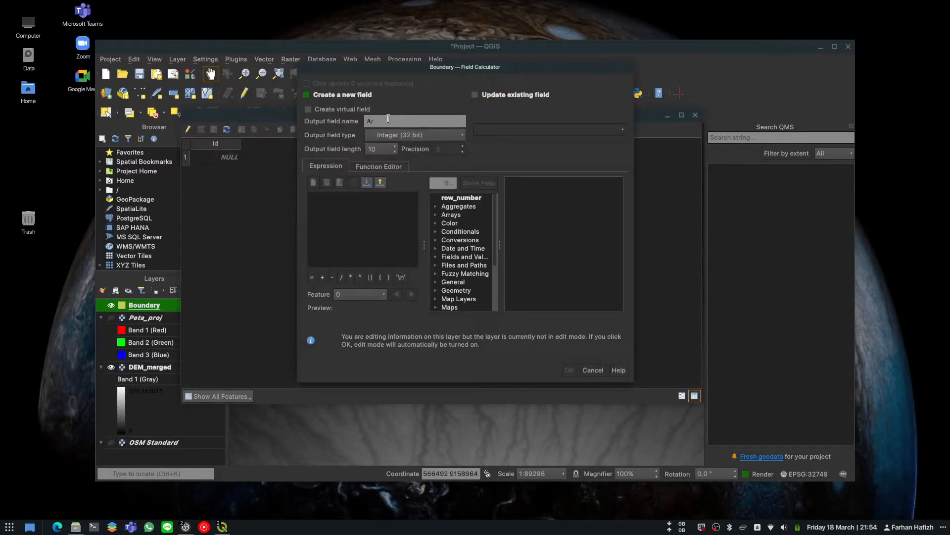
pyautogui.click(409, 137)
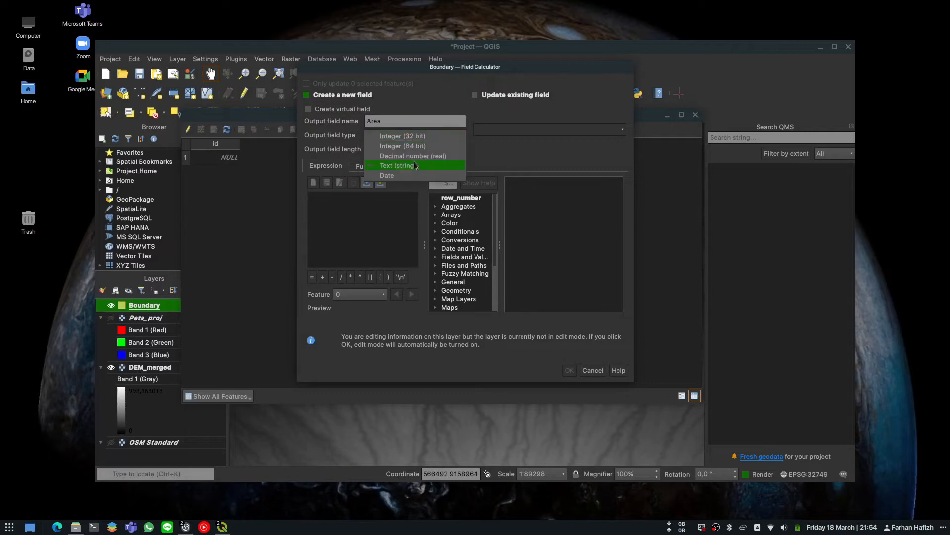
pyautogui.click(412, 155)
# Step: Calculate the Area field of the Boundary layer in square kilometres with the expression $area /10^6
pyautogui.click(437, 291)
pyautogui.scroll(-2, 458, 282)
pyautogui.doubleClick(459, 275)
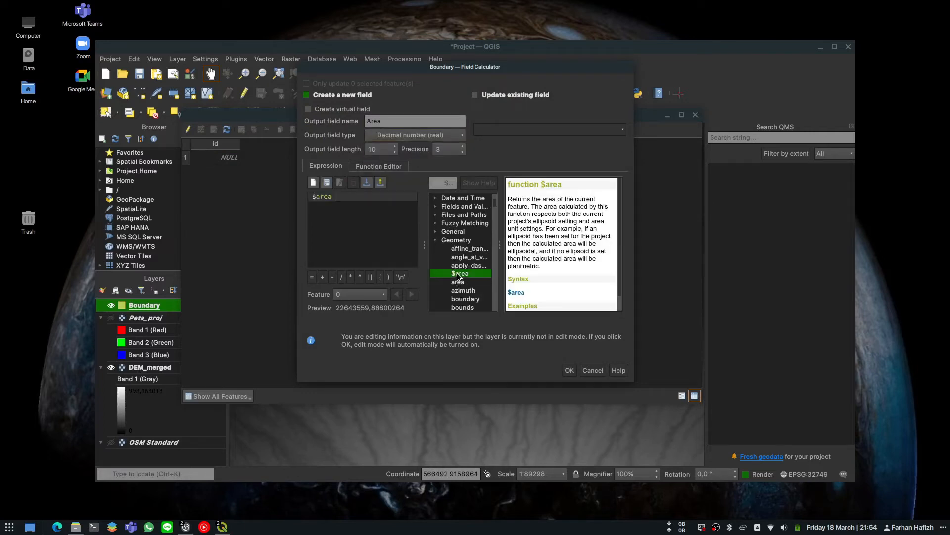
pyautogui.write('/10^6')
pyautogui.click(568, 371)
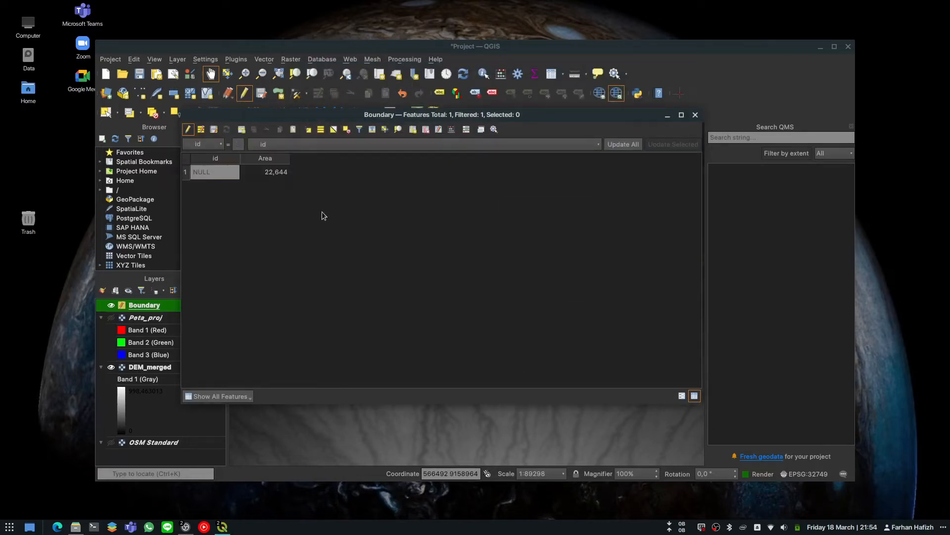
# Step: Check the polygon's calculated Area value, close the attribute table and view the Boundary polygon up close on the map
pyautogui.click(272, 173)
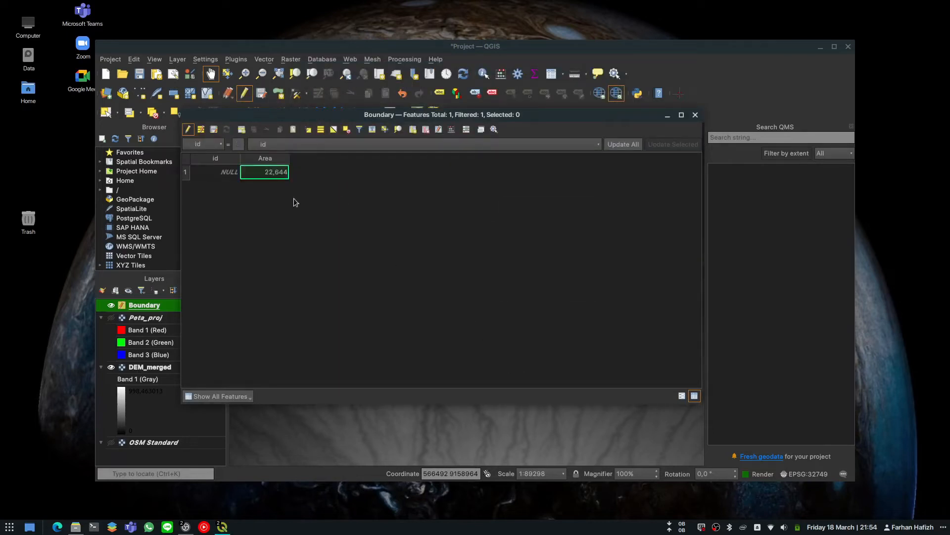
pyautogui.click(696, 116)
pyautogui.moveTo(480, 337); pyautogui.dragTo(443, 308)
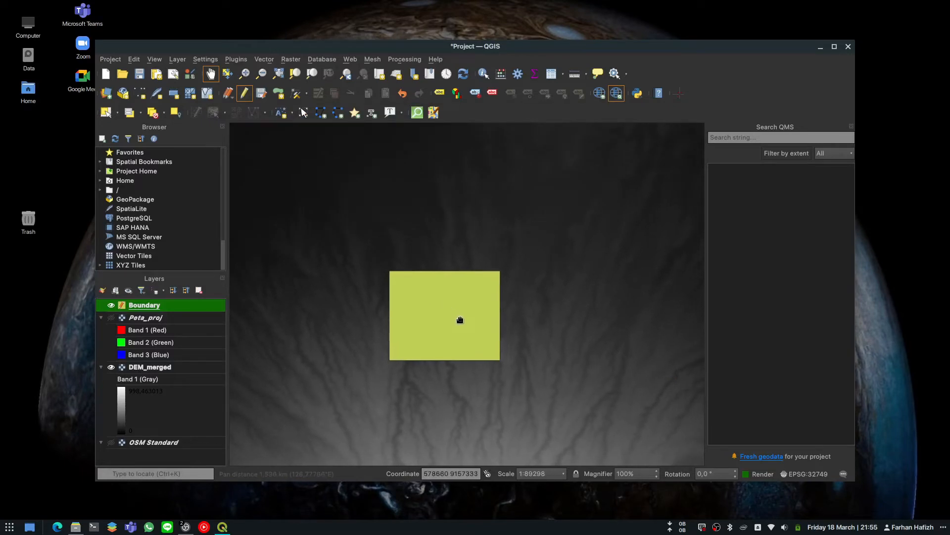
pyautogui.scroll(1, 463, 295)
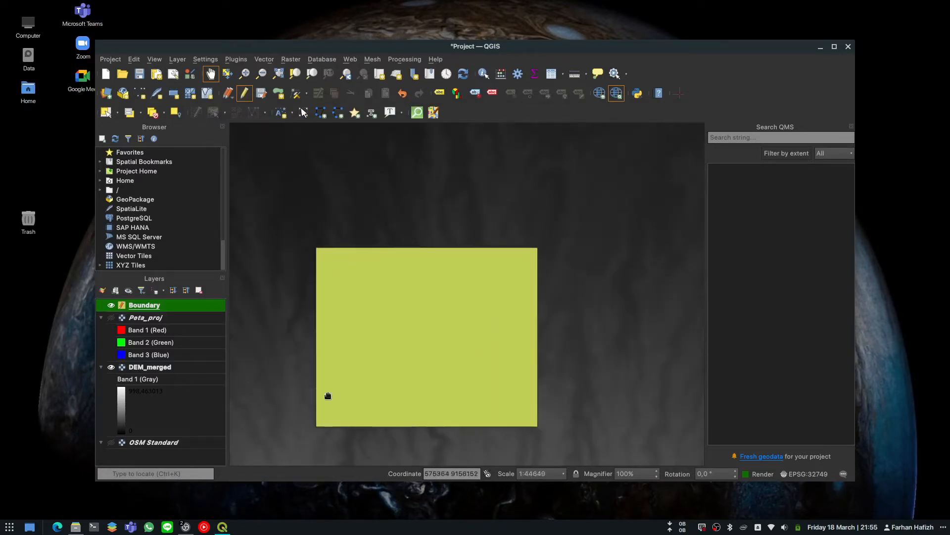
# Step: Stop editing the Boundary layer and save its changes
pyautogui.click(249, 95)
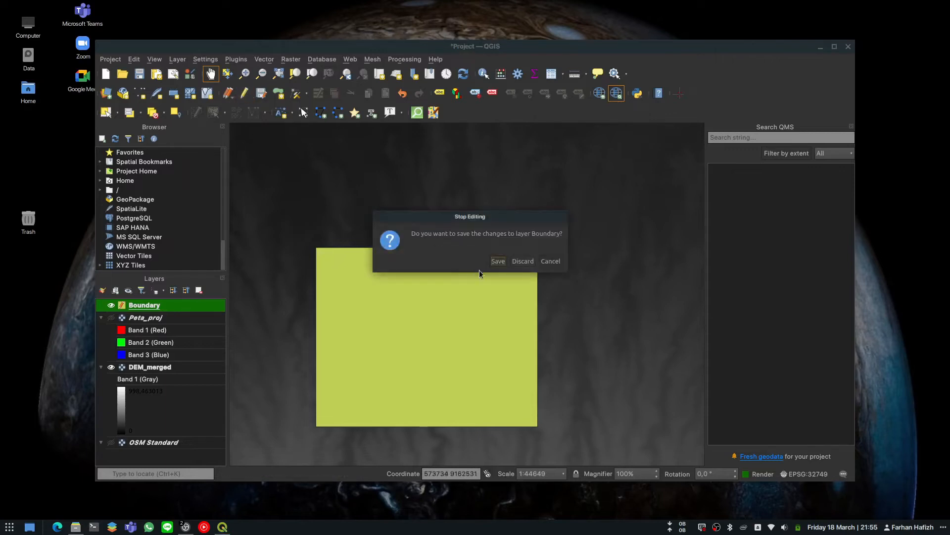
pyautogui.click(498, 261)
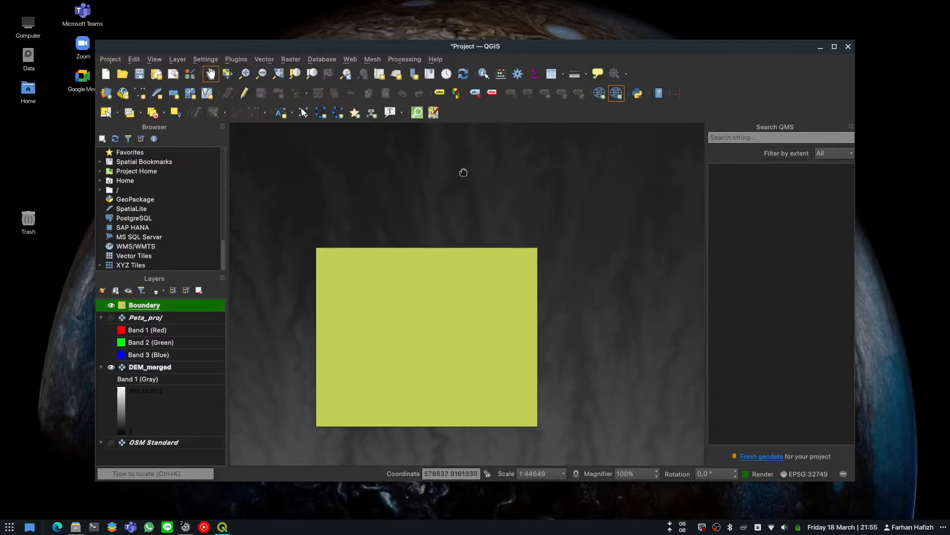
# Step: Start Clip Raster by Mask Layer with DEM_merged as the input layer and Boundary as the mask layer
pyautogui.click(292, 58)
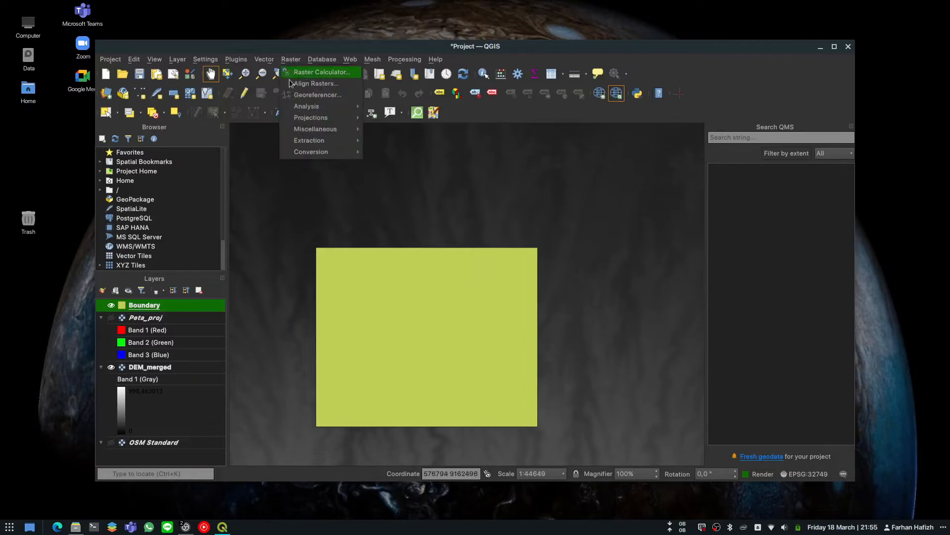
pyautogui.moveTo(355, 141)
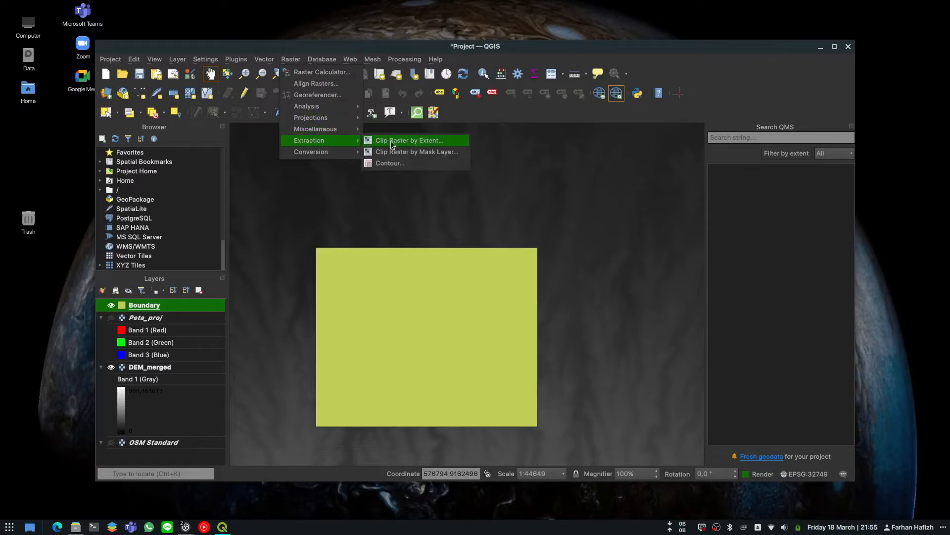
pyautogui.click(424, 152)
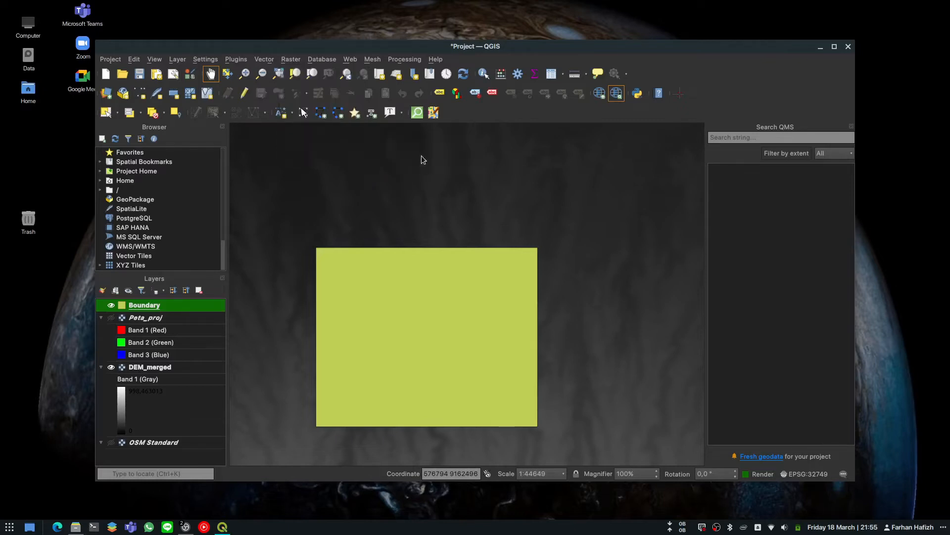
pyautogui.click(366, 152)
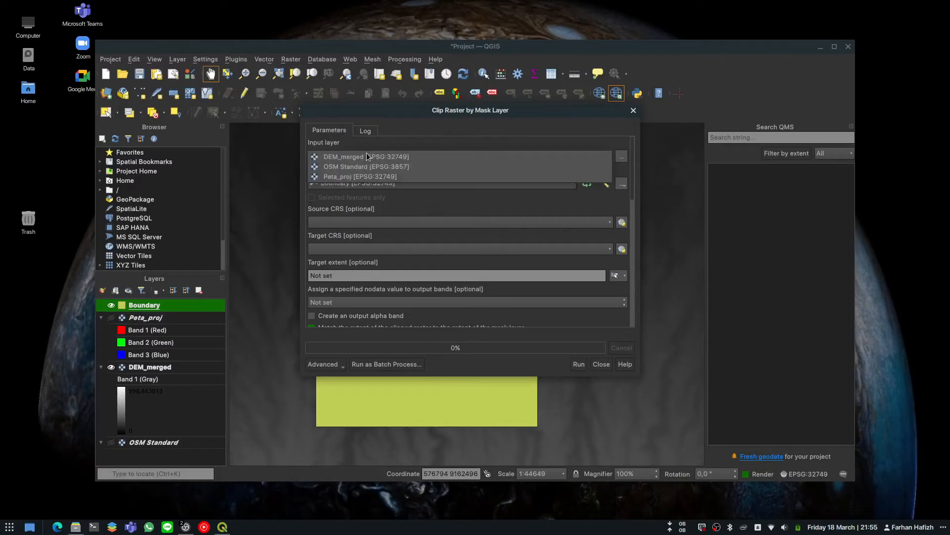
pyautogui.click(337, 158)
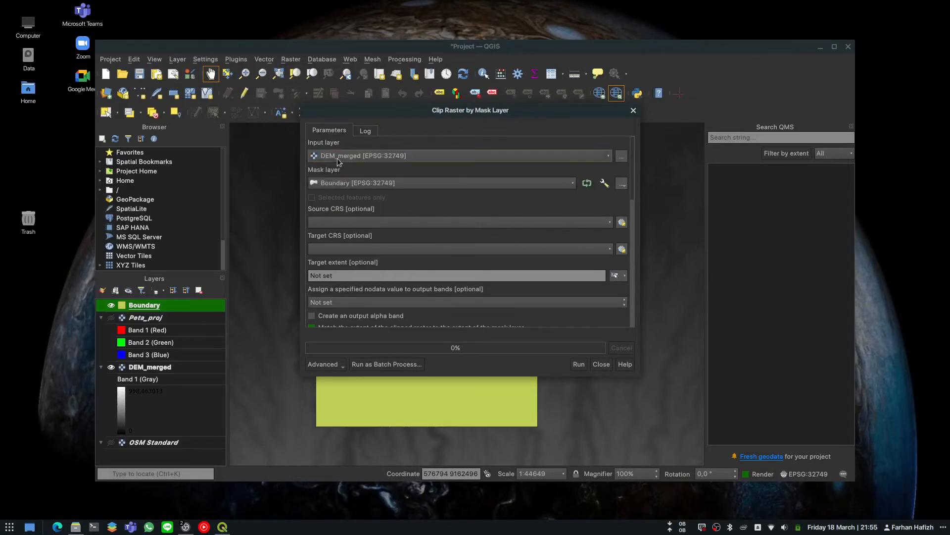
pyautogui.click(350, 185)
pyautogui.click(352, 186)
# Step: Set both the source CRS and the target CRS of the clip to the project CRS, EPSG:32749 - WGS 84 / UTM zone 49S
pyautogui.click(375, 222)
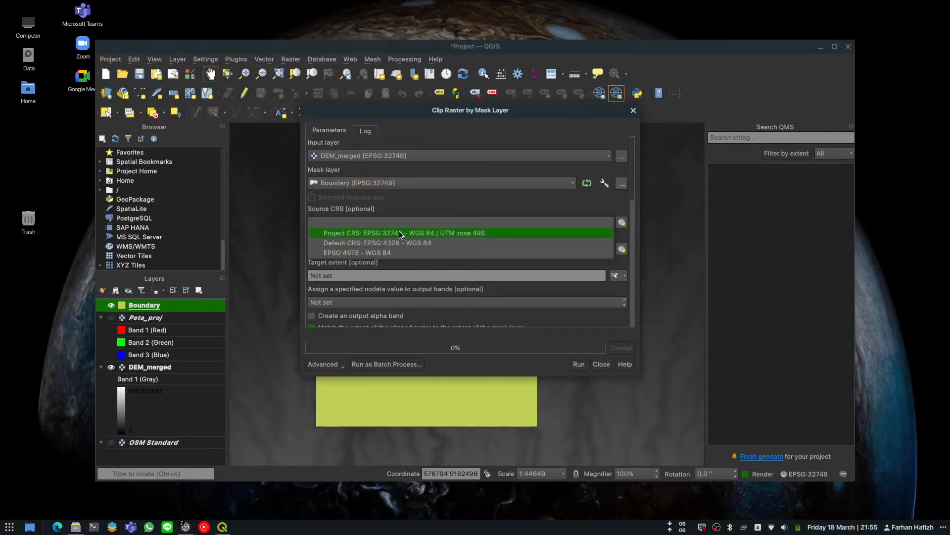
pyautogui.click(399, 233)
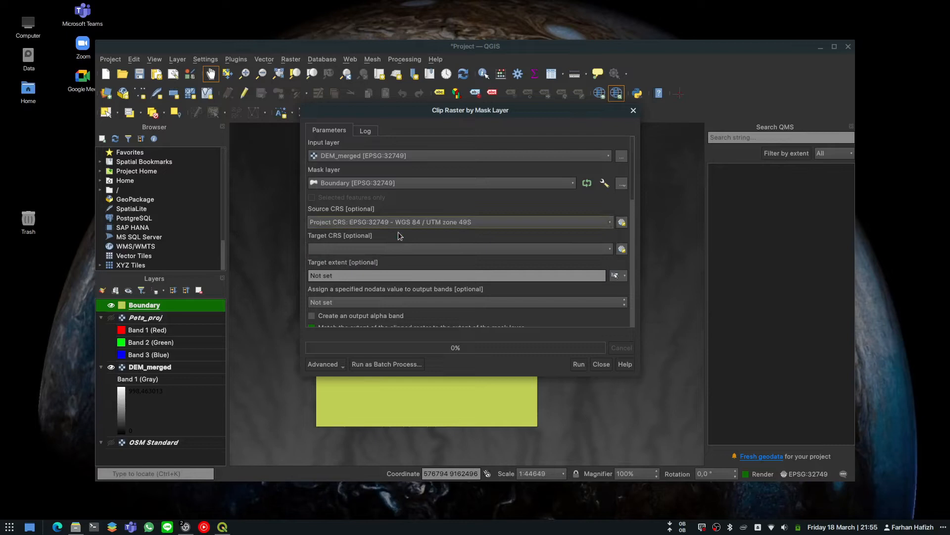
pyautogui.click(374, 248)
pyautogui.click(408, 259)
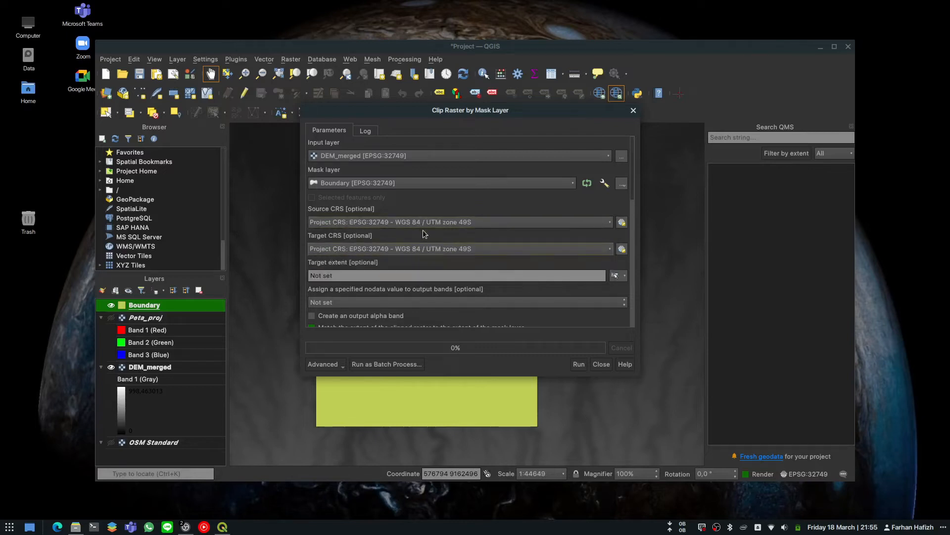
# Step: Set the clipped output to DEM_clip.tif in Documents/GIScontoh, run the clip and close the dialog
pyautogui.scroll(-10, 449, 235)
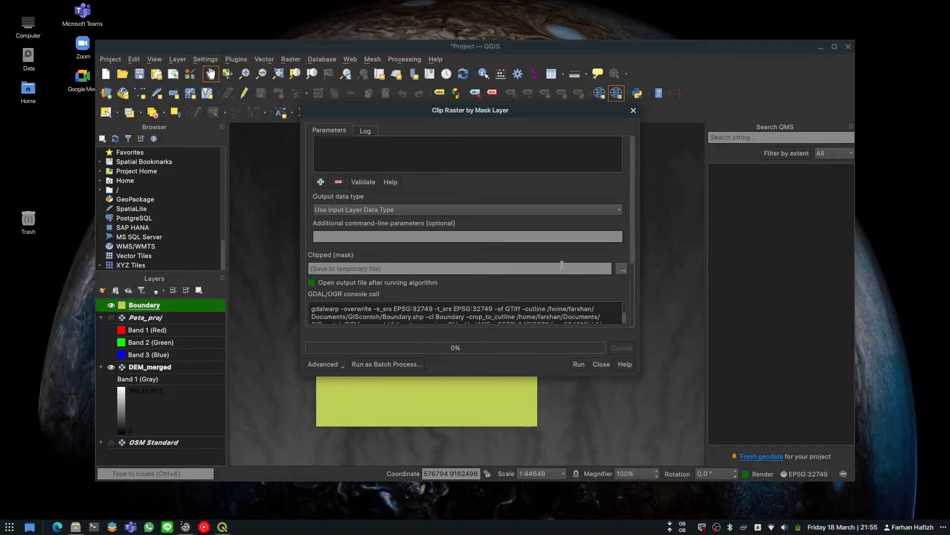
pyautogui.click(621, 272)
pyautogui.click(634, 294)
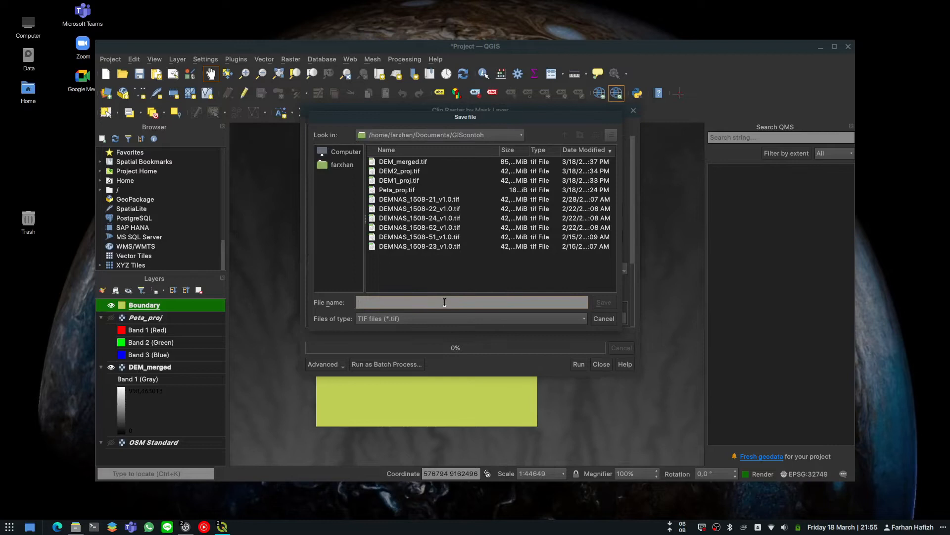
pyautogui.write('DEM_')
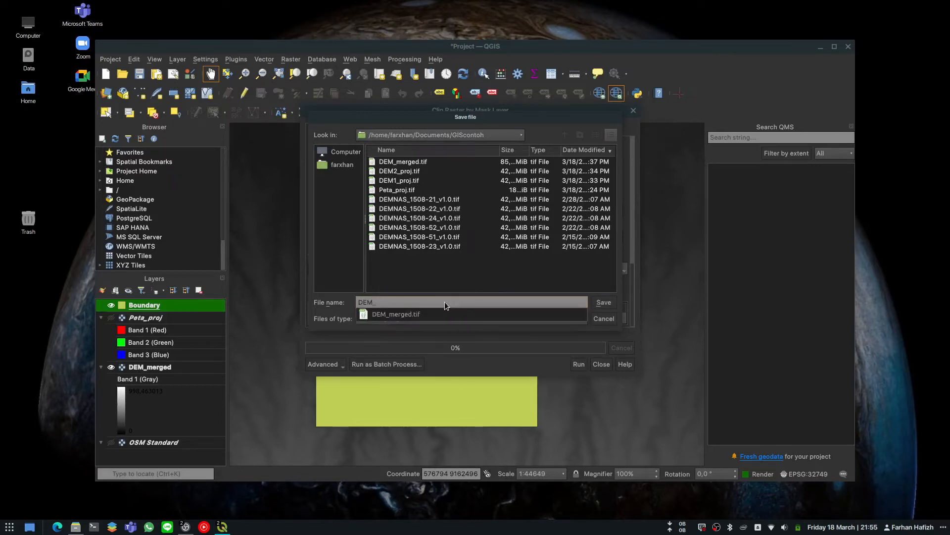
pyautogui.write('clip')
pyautogui.press('Return')
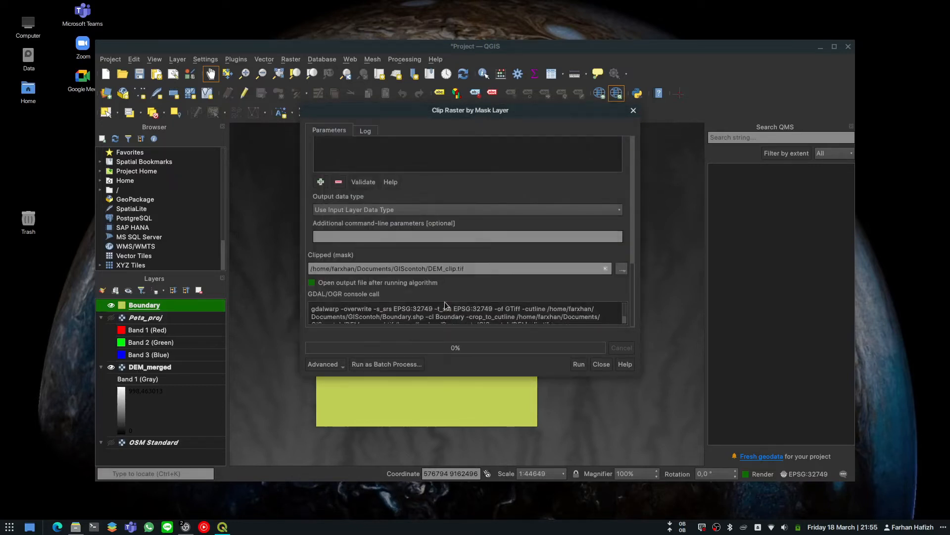
pyautogui.click(579, 364)
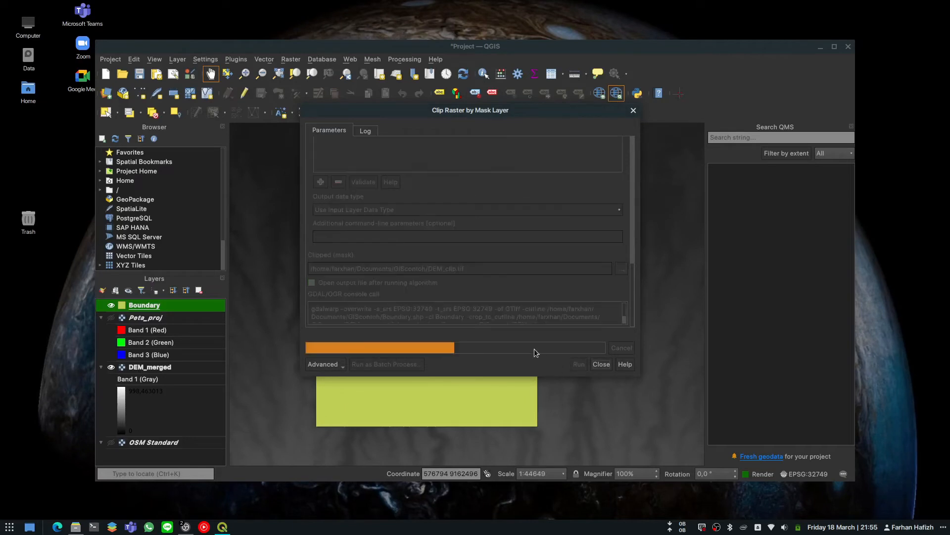
pyautogui.click(601, 364)
# Step: Compare the clipped DEM with the merged one, hide the DEM_merged layer and save the project
pyautogui.moveTo(488, 352); pyautogui.dragTo(491, 325)
pyautogui.scroll(-1, 540, 320)
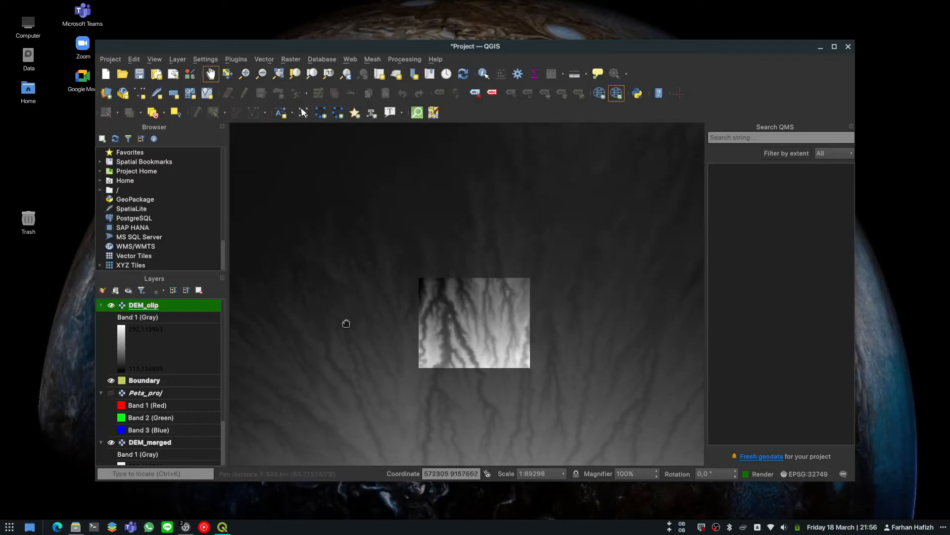
pyautogui.click(111, 306)
pyautogui.click(111, 305)
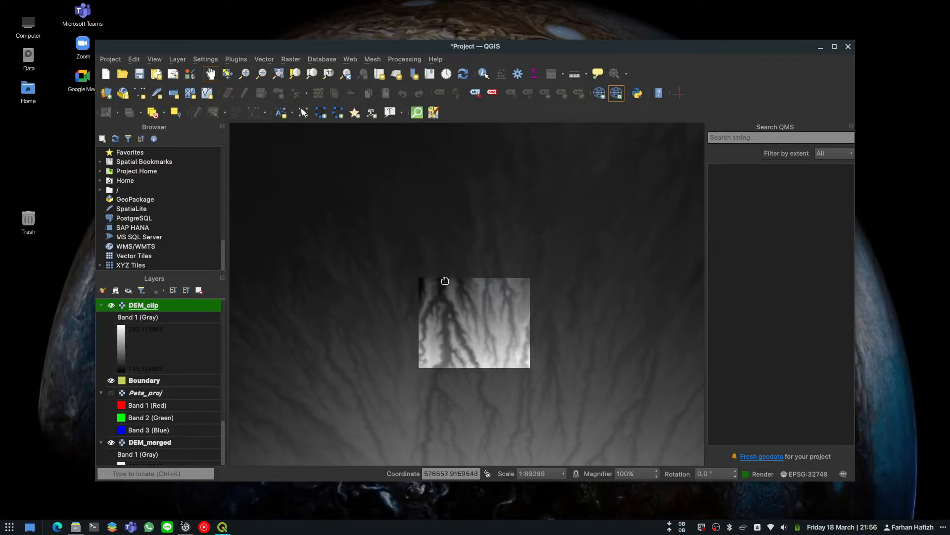
pyautogui.scroll(-2, 123, 390)
pyautogui.click(111, 384)
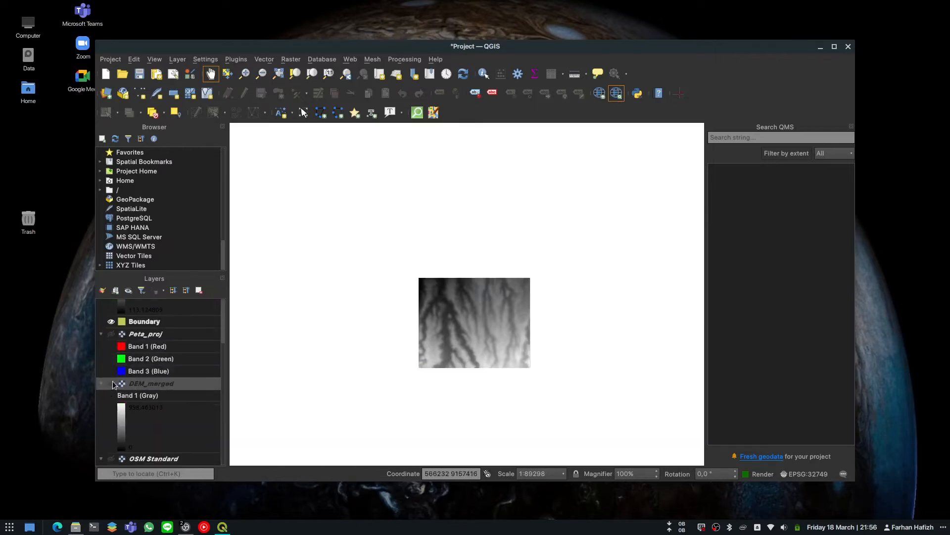
pyautogui.scroll(2, 179, 337)
pyautogui.hotkey('ctrl', 's')
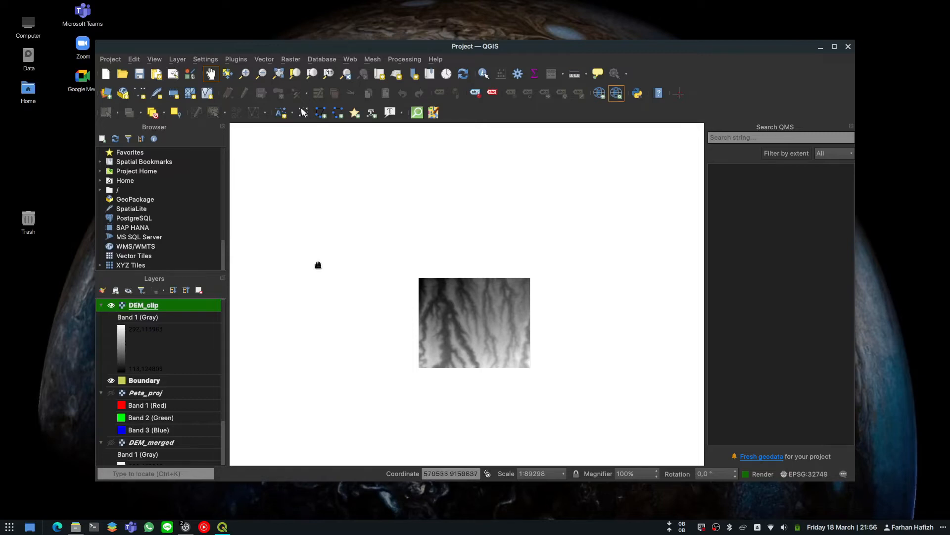
# Step: Start a Contour extraction with DEM_clip as the input layer and set the interval between contour lines to 50
pyautogui.click(293, 60)
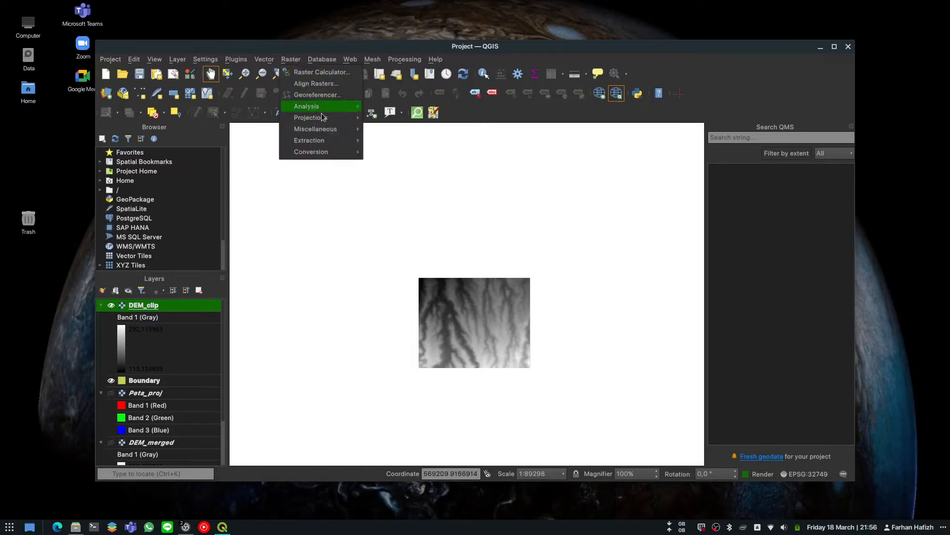
pyautogui.moveTo(343, 139)
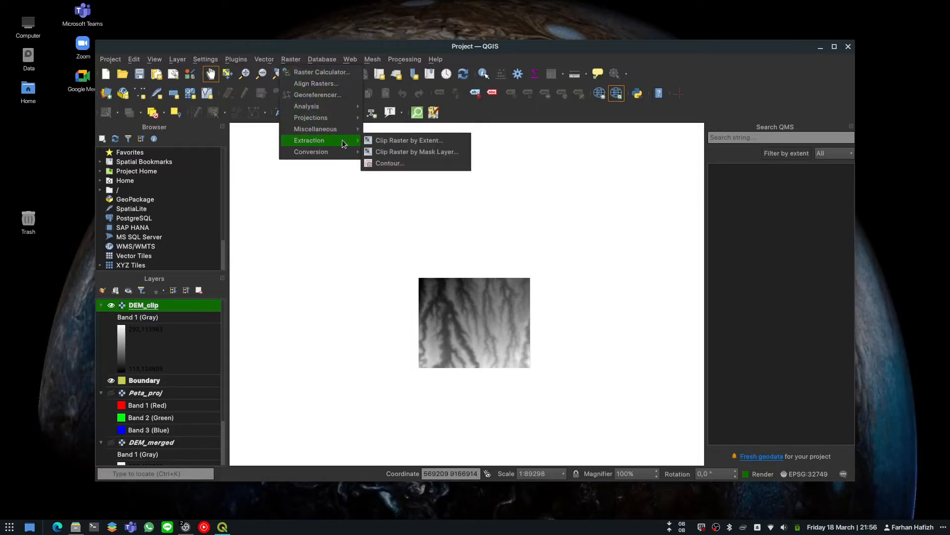
pyautogui.click(393, 163)
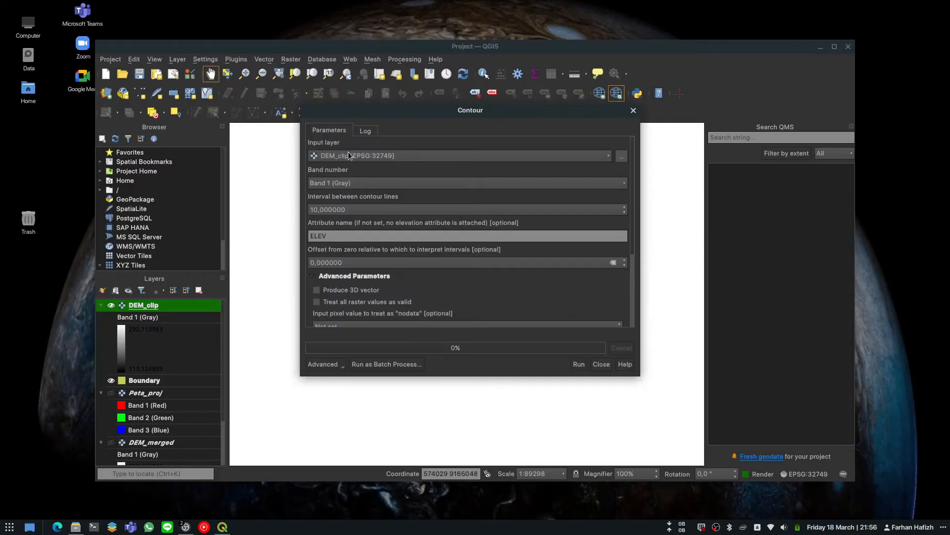
pyautogui.click(348, 156)
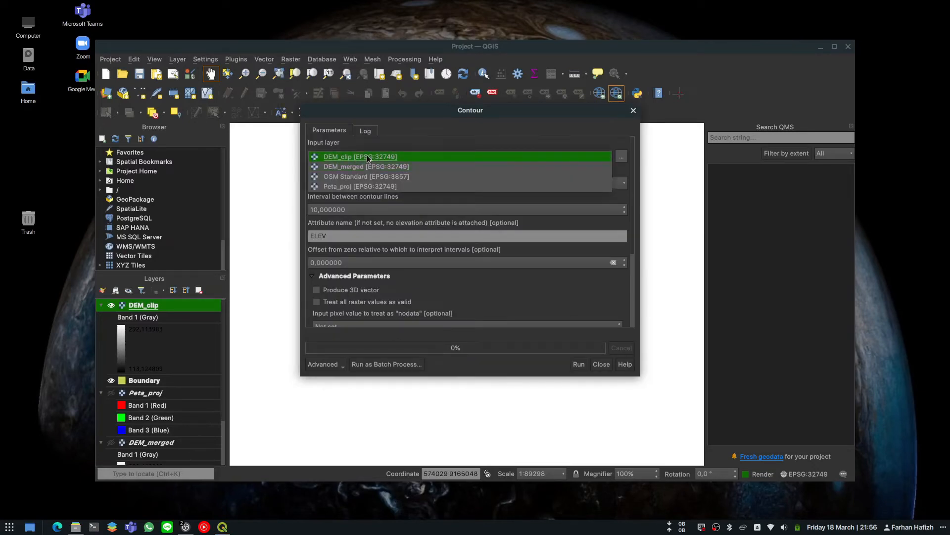
pyautogui.click(367, 156)
pyautogui.click(349, 208)
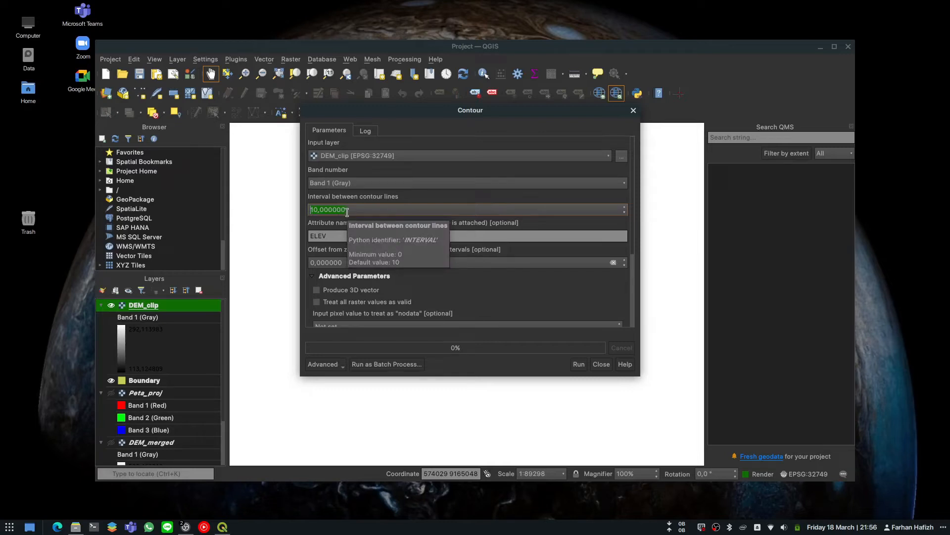
pyautogui.write('50')
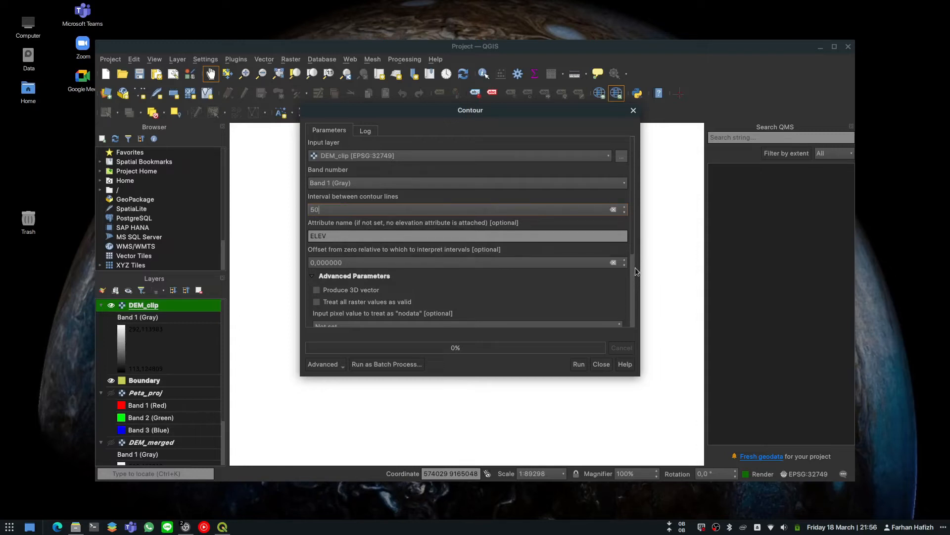
# Step: Set the contour output to the shapefile KMayor.shp in Documents/GIScontoh, run the extraction and close the dialog
pyautogui.scroll(-5, 635, 248)
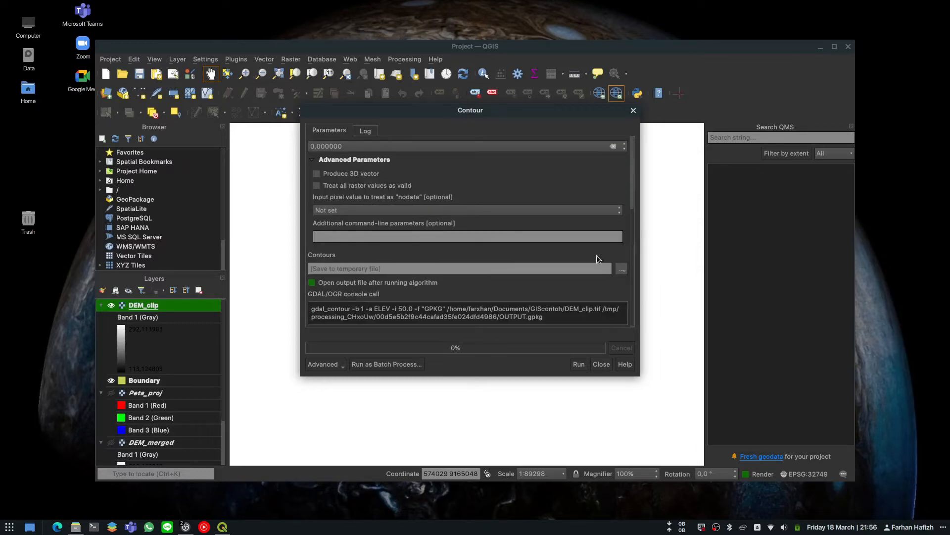
pyautogui.click(620, 269)
pyautogui.click(639, 292)
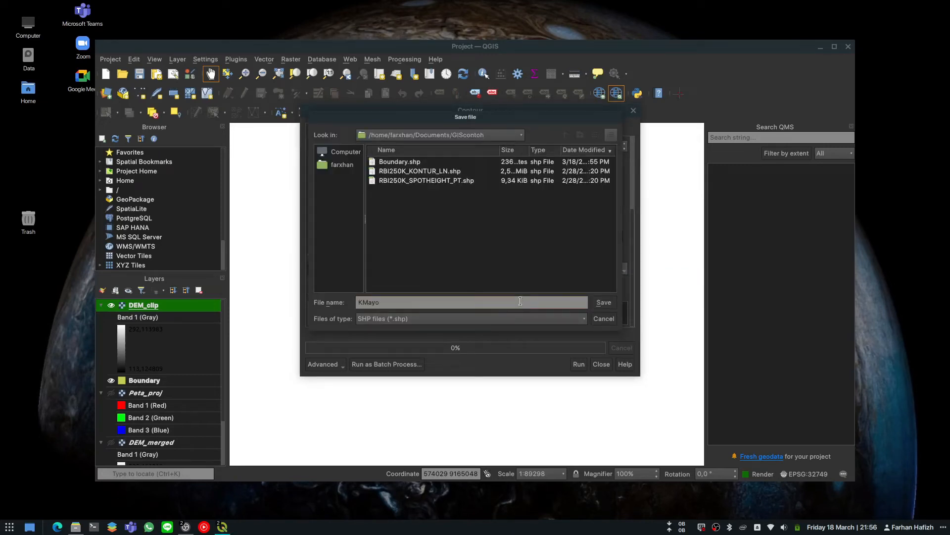
pyautogui.press('Return')
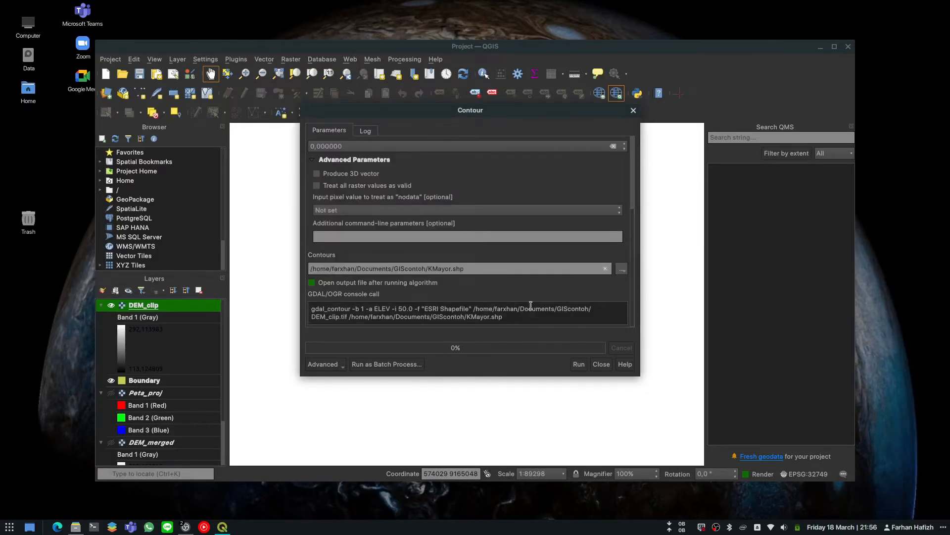
pyautogui.click(578, 365)
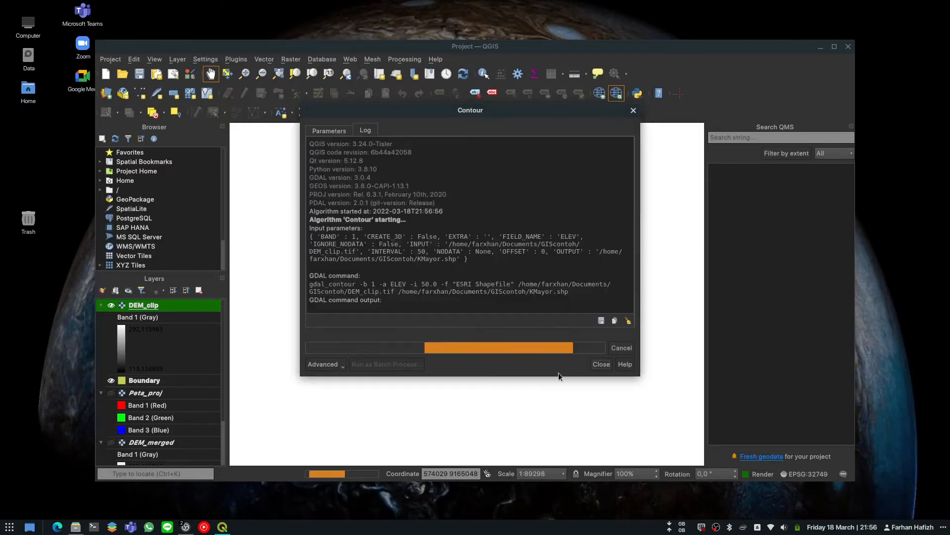
pyautogui.click(610, 368)
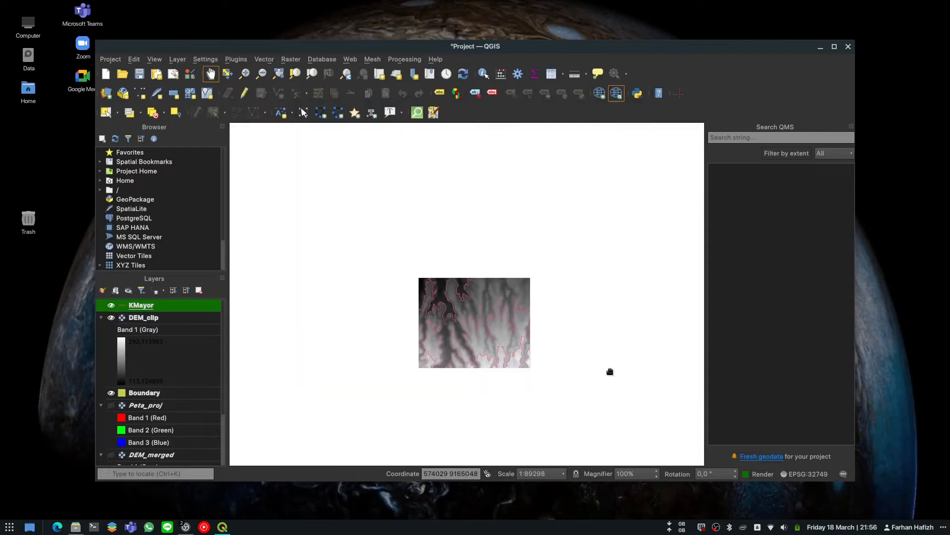
# Step: Change the line color of the KMayor contour layer to black (#000000) in its symbology
pyautogui.scroll(2, 533, 323)
pyautogui.scroll(-2, 515, 346)
pyautogui.scroll(1, 503, 352)
pyautogui.moveTo(492, 341); pyautogui.dragTo(519, 333)
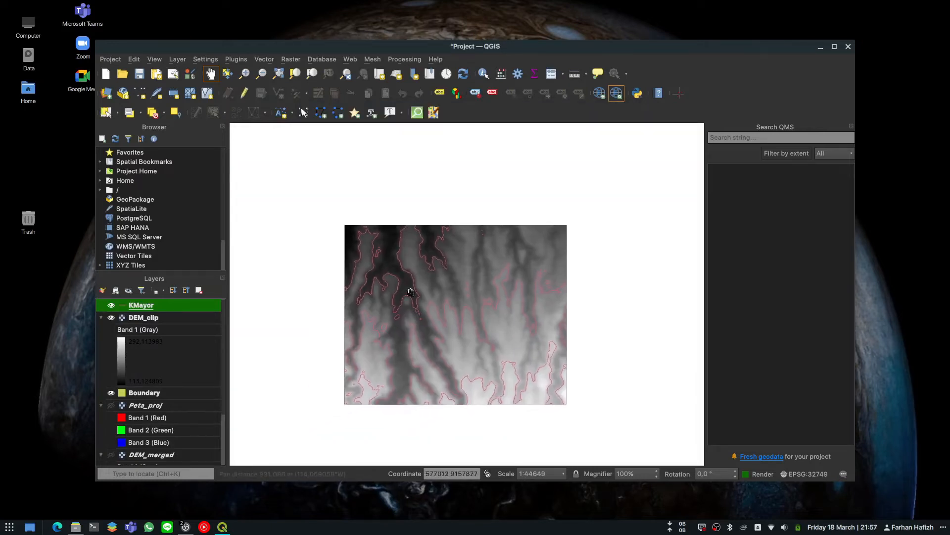
pyautogui.doubleClick(137, 307)
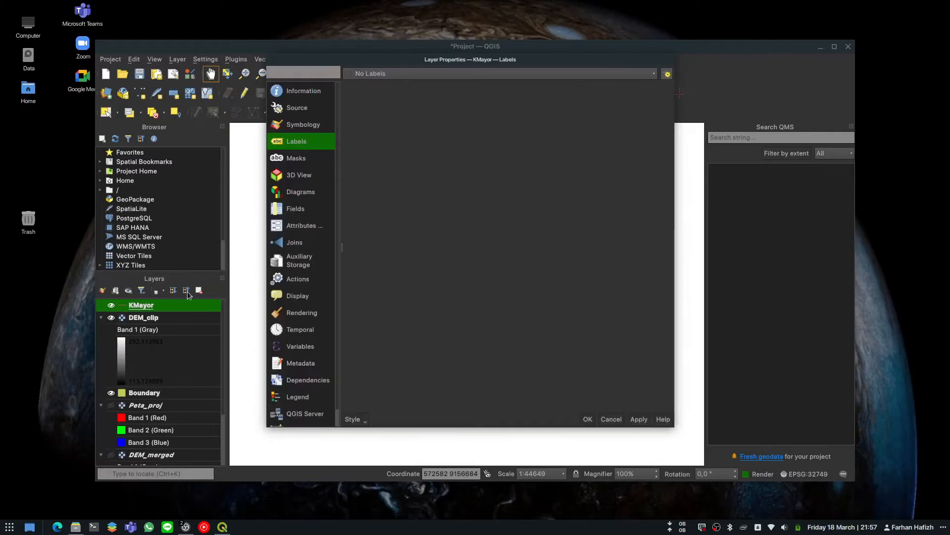
pyautogui.click(303, 128)
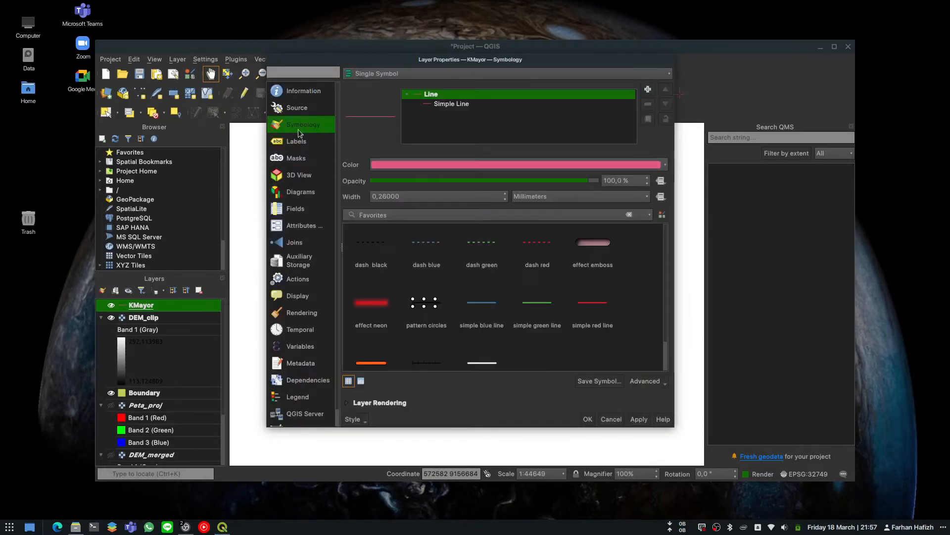
pyautogui.click(423, 168)
pyautogui.moveTo(438, 223); pyautogui.dragTo(437, 277)
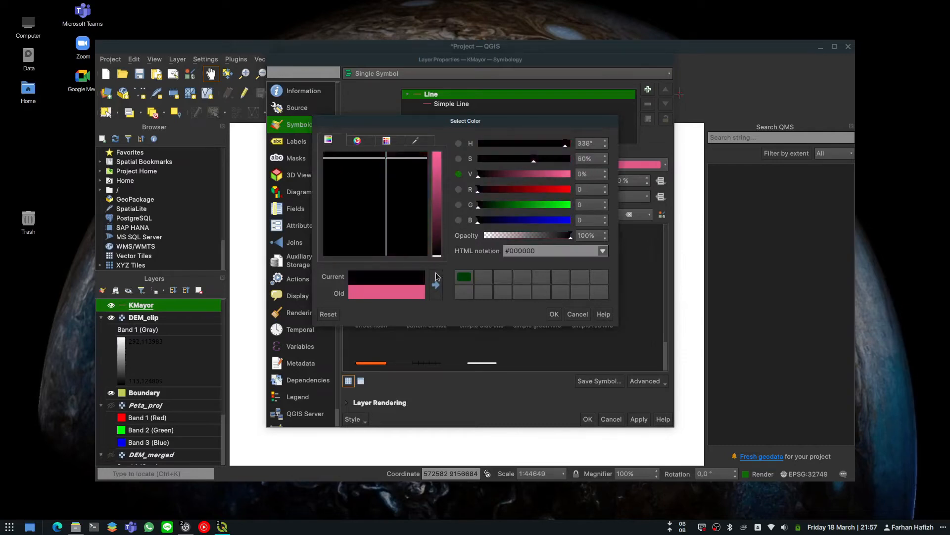
pyautogui.click(554, 314)
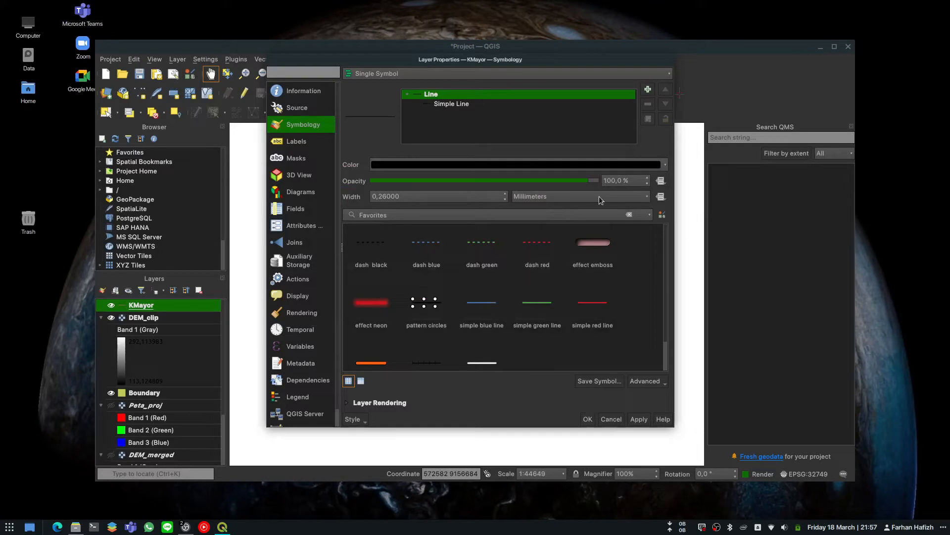
# Step: Set the KMayor contour line width to 0.66 mm and apply the symbology
pyautogui.click(506, 194)
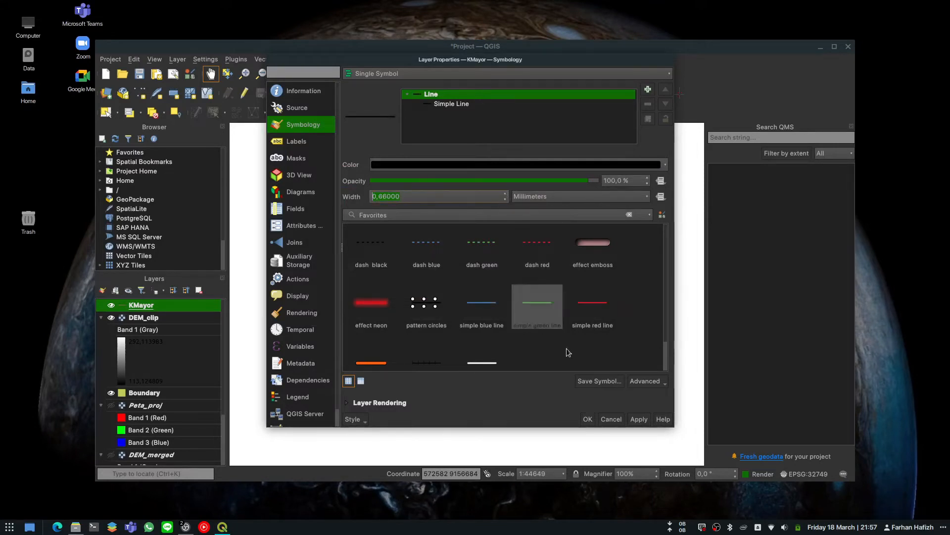
pyautogui.click(593, 421)
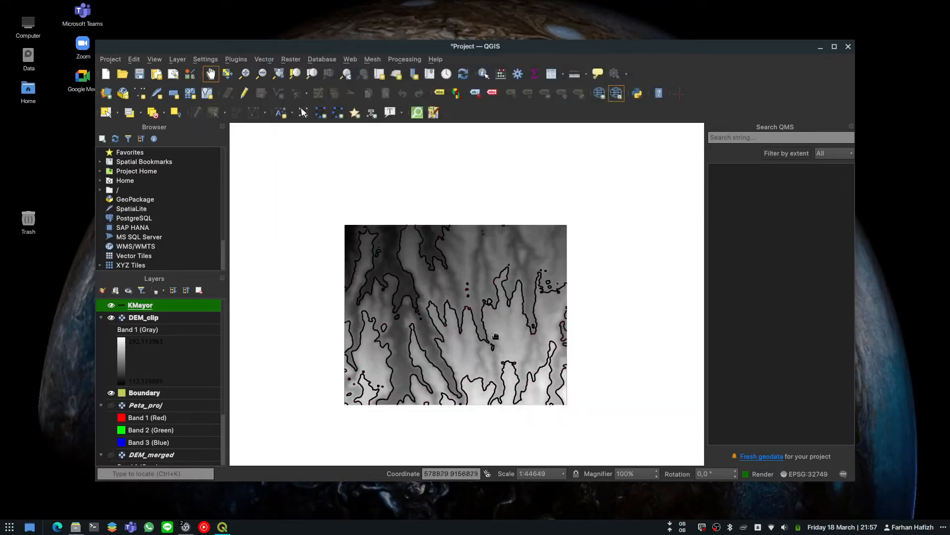
pyautogui.scroll(1, 494, 308)
pyautogui.scroll(-1, 494, 310)
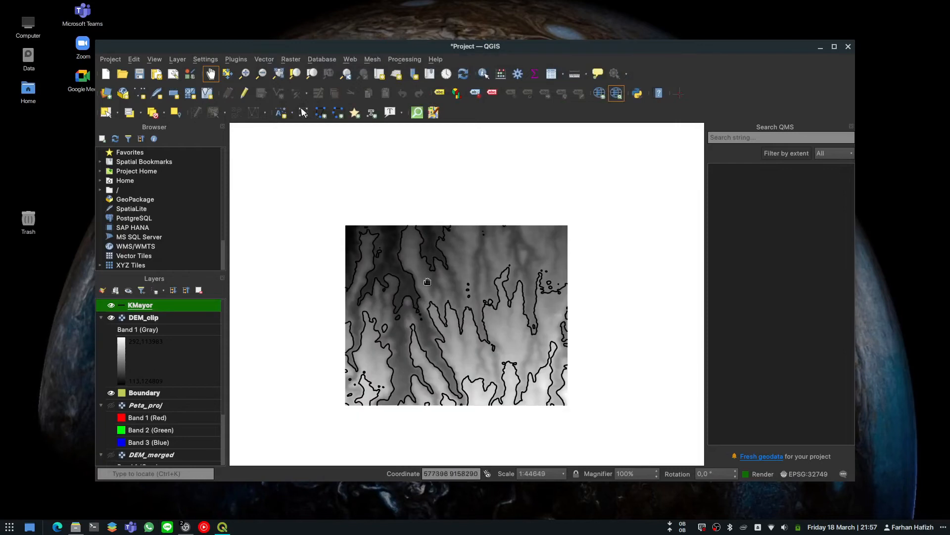
# Step: Start another Contour extraction with DEM_clip as the input layer and 10 as the interval between contour lines
pyautogui.click(290, 59)
pyautogui.moveTo(341, 145)
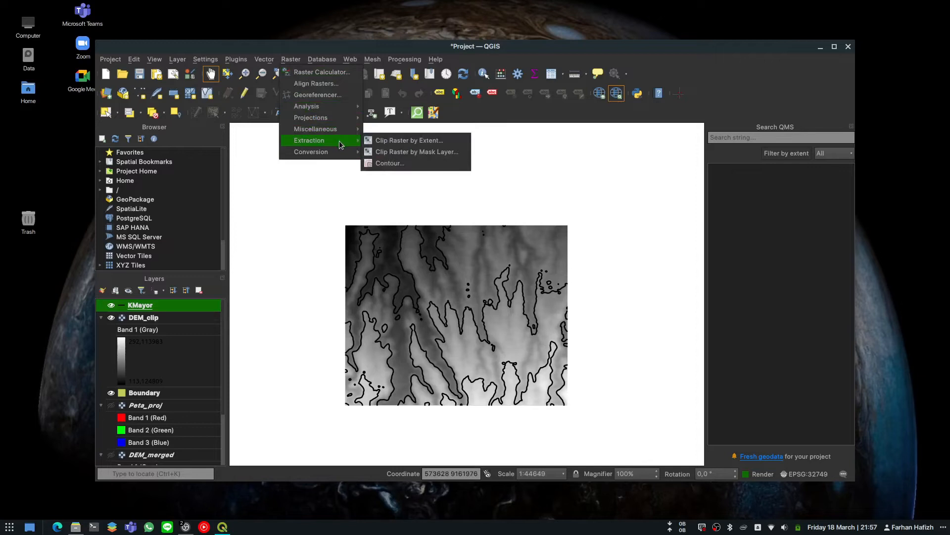
pyautogui.click(401, 163)
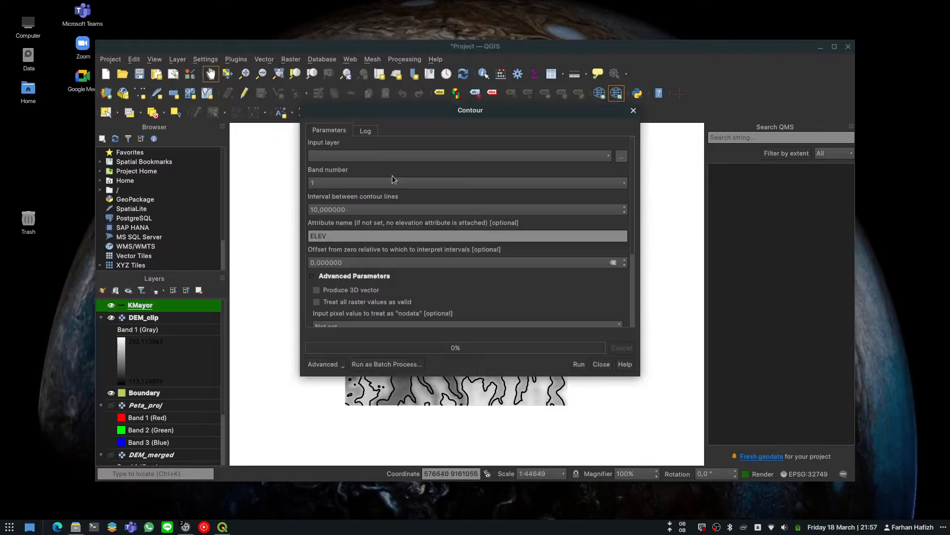
pyautogui.click(365, 153)
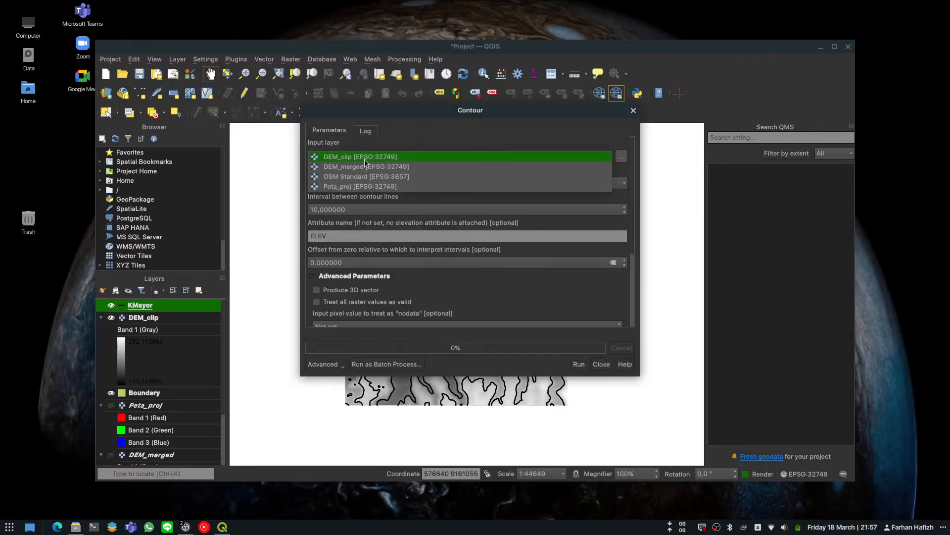
pyautogui.click(365, 159)
pyautogui.click(353, 207)
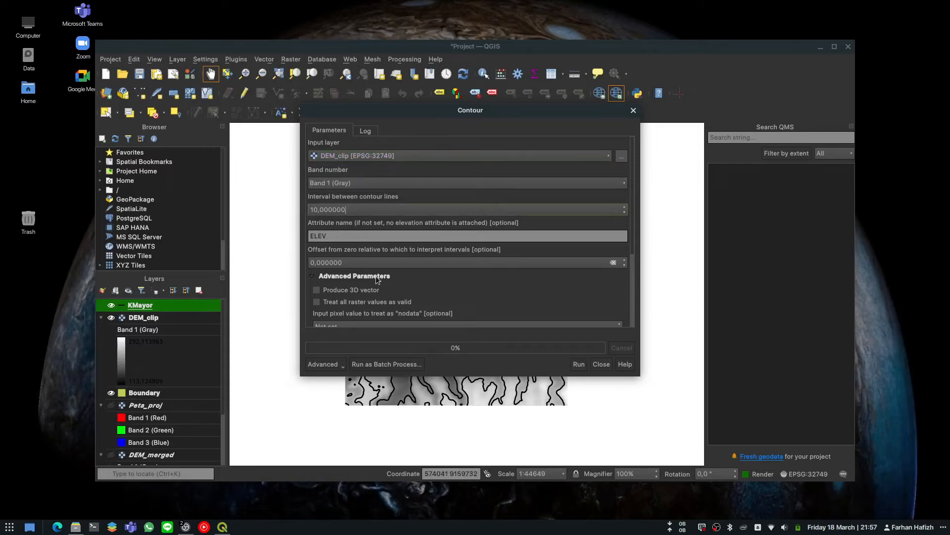
# Step: Set the contour output to the shapefile KMinor.shp in Documents/GIScontoh, run the extraction and close the dialog
pyautogui.moveTo(634, 208); pyautogui.dragTo(635, 282)
pyautogui.click(622, 269)
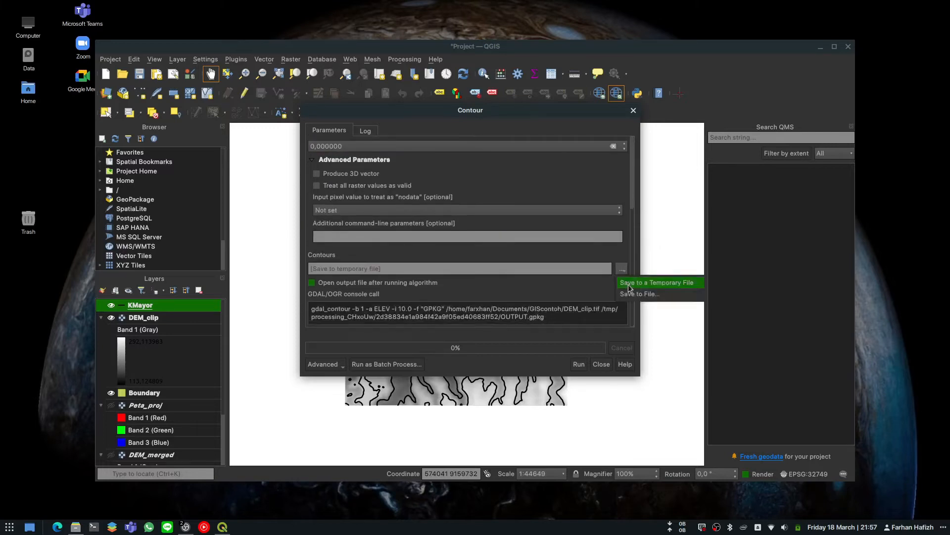
pyautogui.click(635, 295)
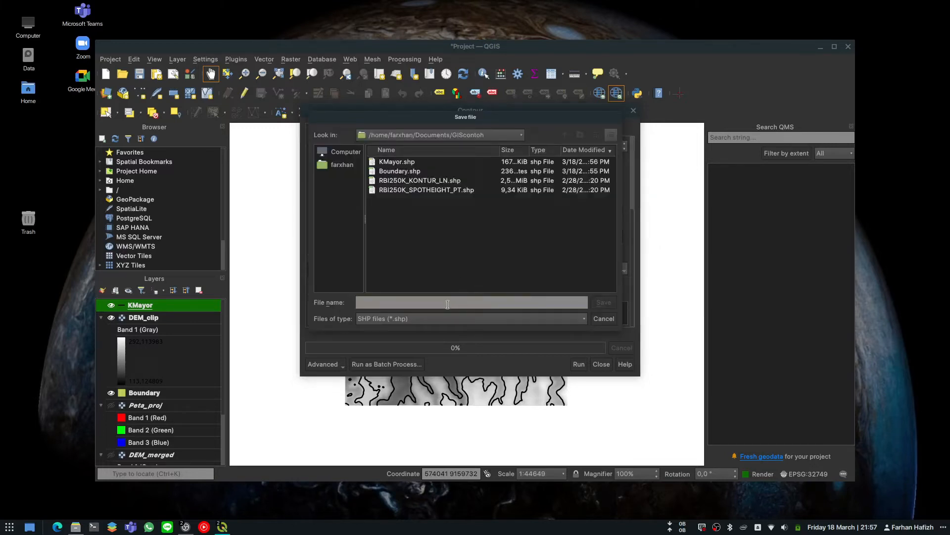
pyautogui.write('KMio')
pyautogui.write('or')
pyautogui.press('Return')
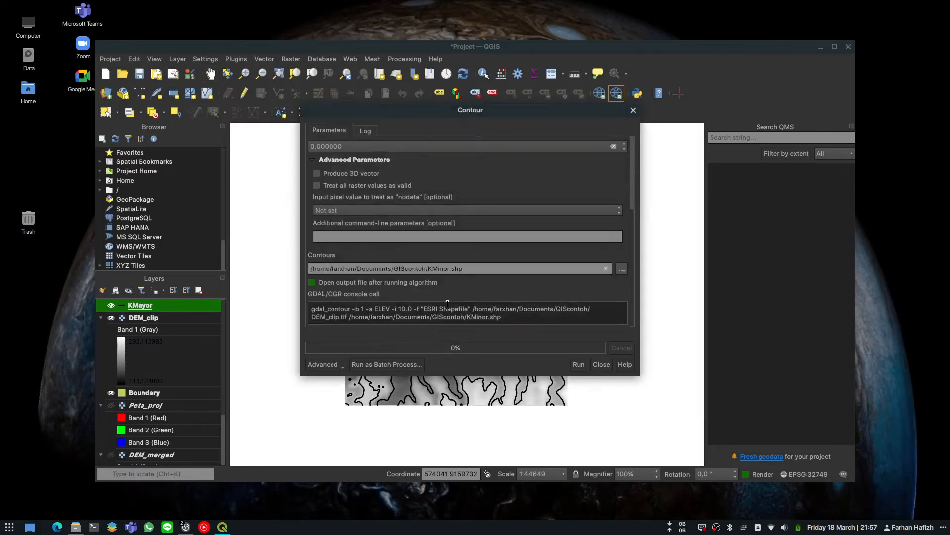
pyautogui.click(578, 364)
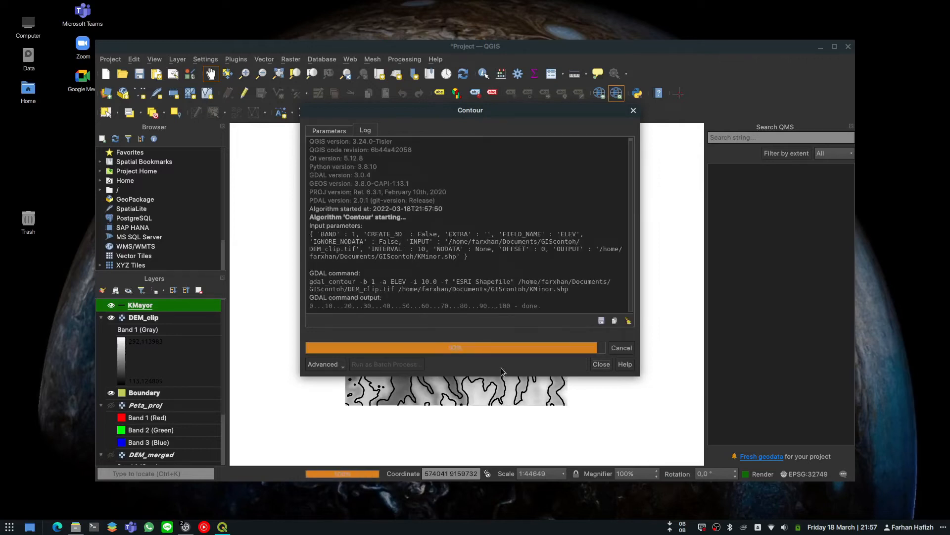
pyautogui.click(601, 365)
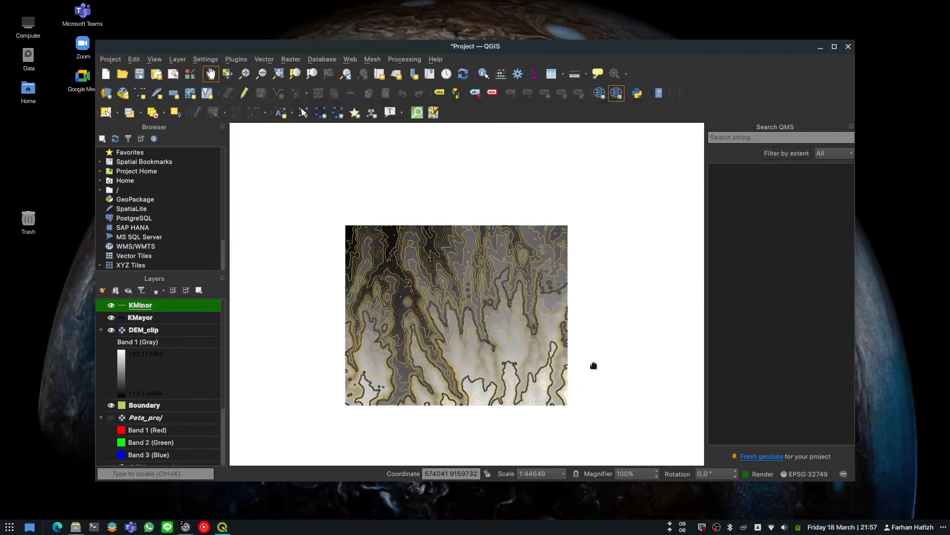
# Step: Move the KMayor layer above KMinor in the layer order
pyautogui.scroll(1, 485, 300)
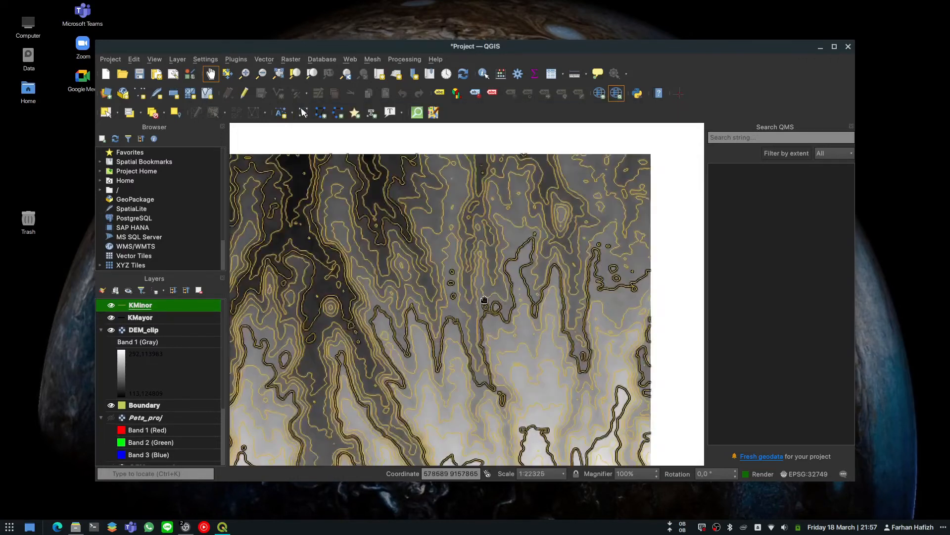
pyautogui.click(149, 317)
pyautogui.moveTo(158, 317)
pyautogui.mouseDown()
pyautogui.moveTo(163, 299)
pyautogui.moveTo(168, 305)
pyautogui.mouseUp()
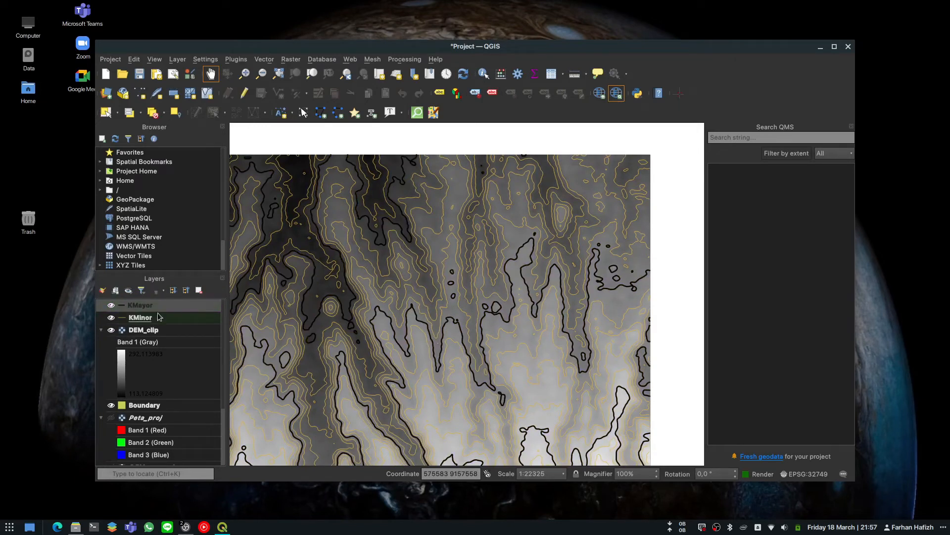
# Step: Change the line color of the KMinor contour layer to black (#000000) and check the contours on the map
pyautogui.click(155, 318)
pyautogui.click(147, 320)
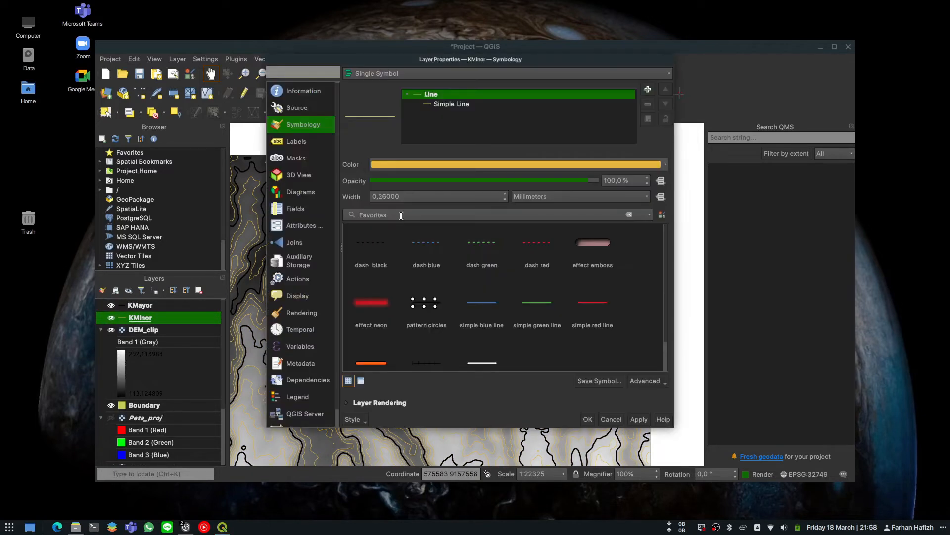
pyautogui.click(396, 164)
pyautogui.moveTo(436, 217); pyautogui.dragTo(439, 277)
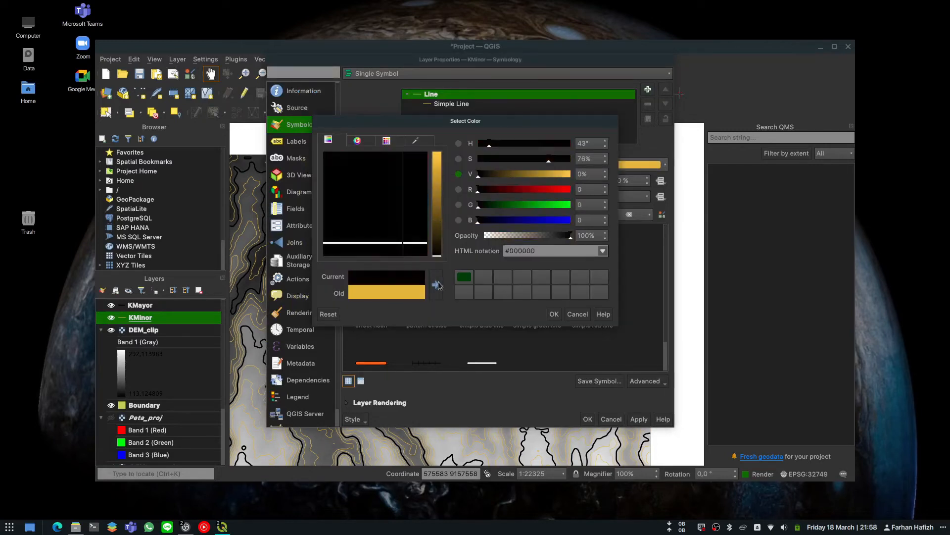
pyautogui.click(555, 314)
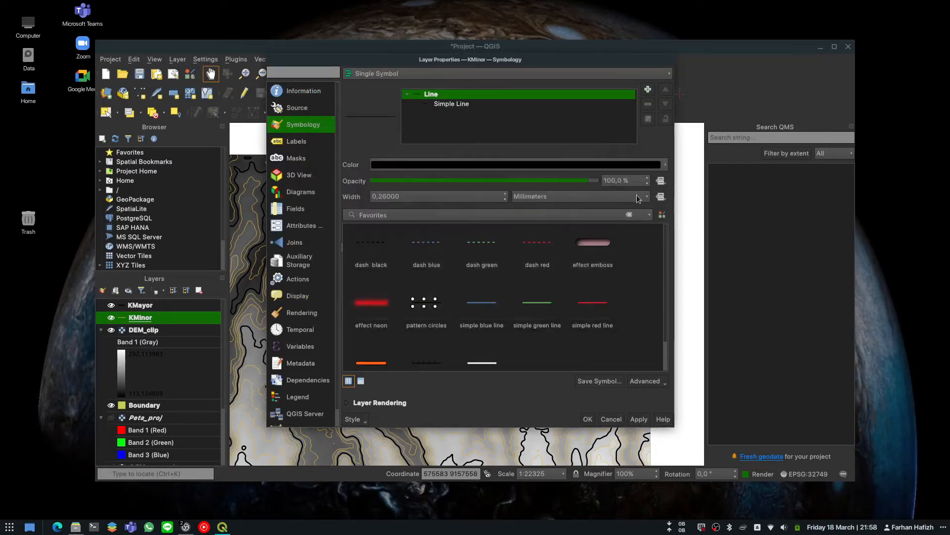
pyautogui.click(588, 420)
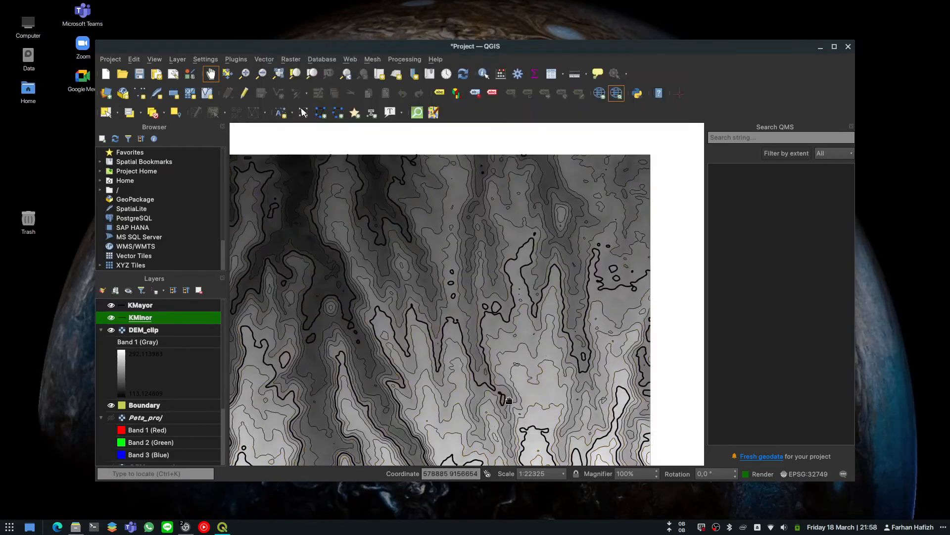
pyautogui.scroll(-1, 511, 382)
pyautogui.moveTo(510, 372); pyautogui.dragTo(506, 291)
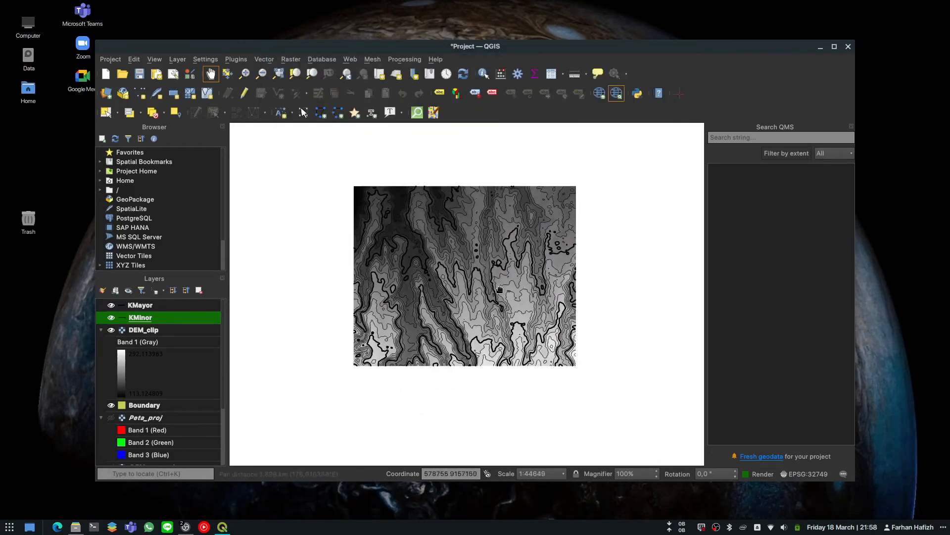
pyautogui.scroll(1, 457, 258)
pyautogui.scroll(-1, 458, 257)
# Step: Turn on Single Labels for the KMayor layer with ELEV as the label value
pyautogui.click(143, 307)
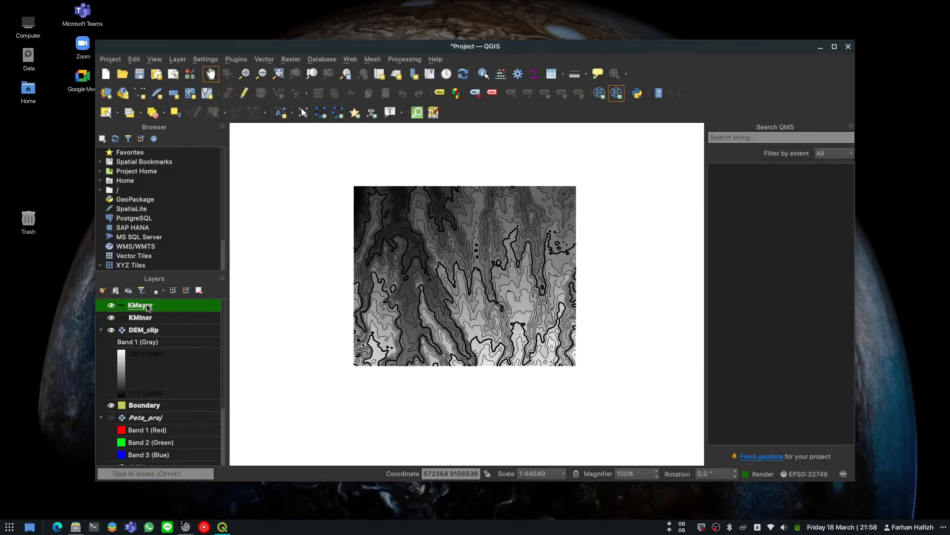
pyautogui.doubleClick(147, 307)
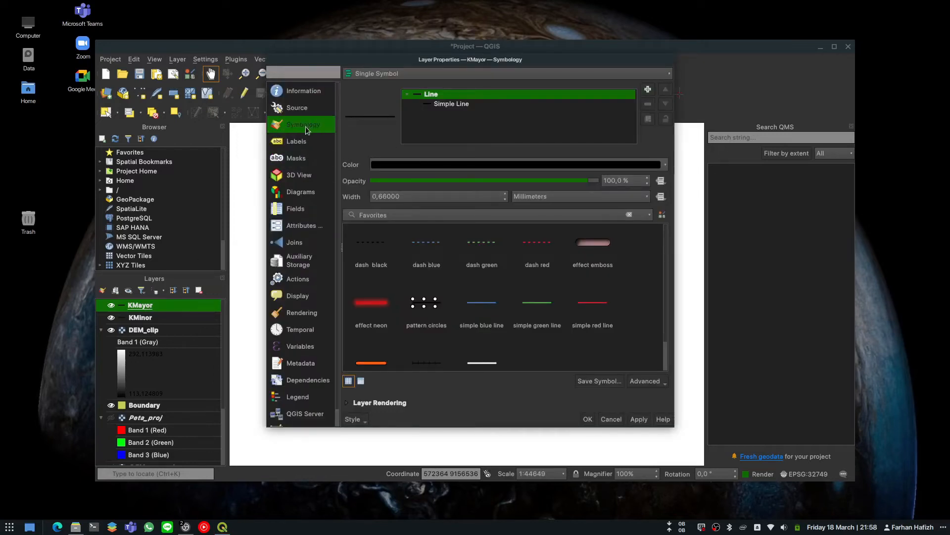
pyautogui.click(304, 145)
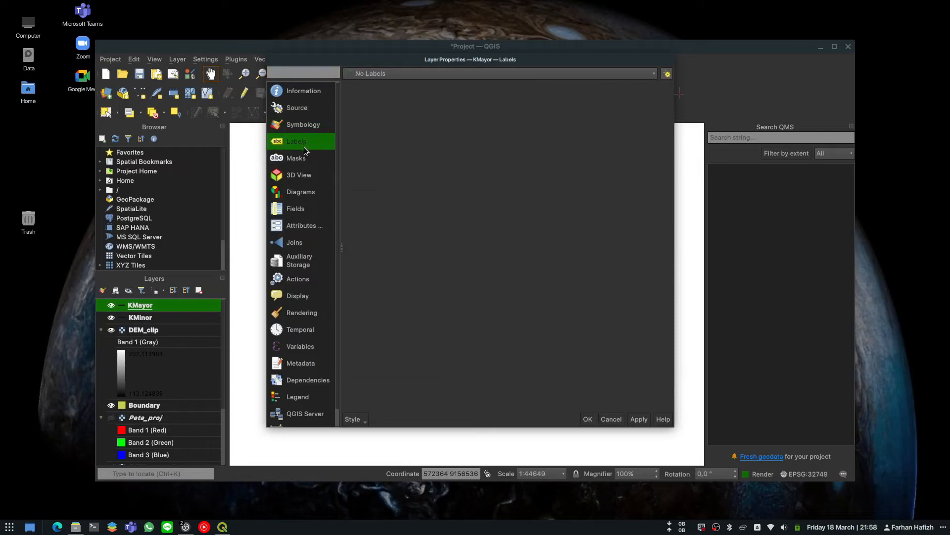
pyautogui.click(402, 73)
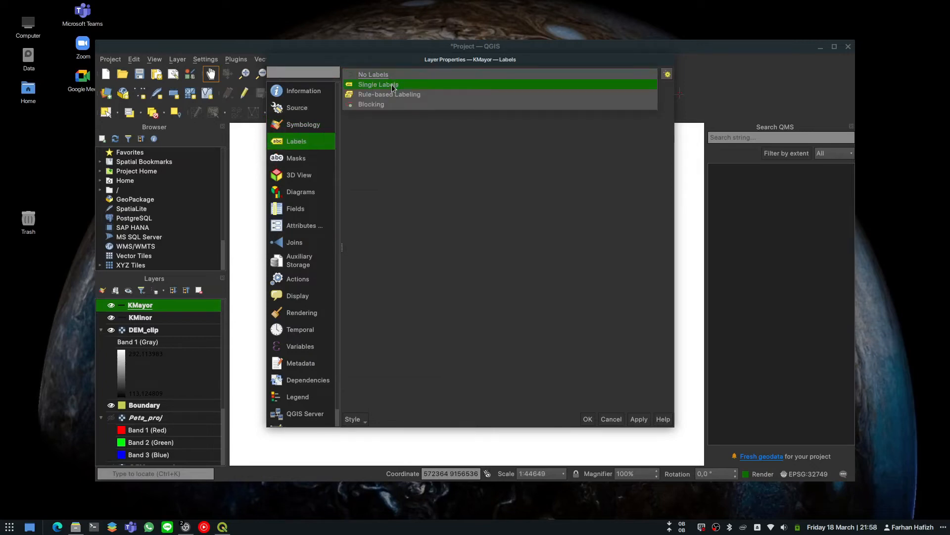
pyautogui.click(391, 85)
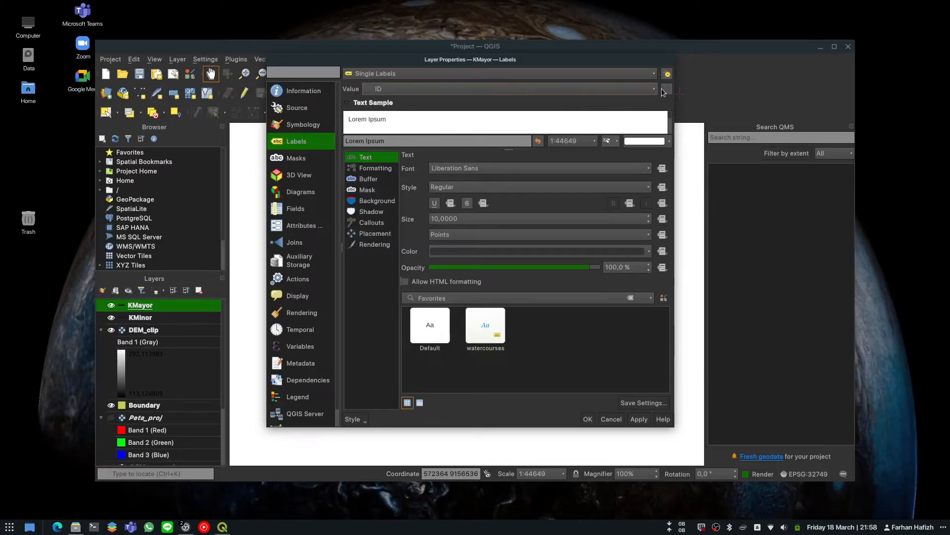
pyautogui.click(655, 87)
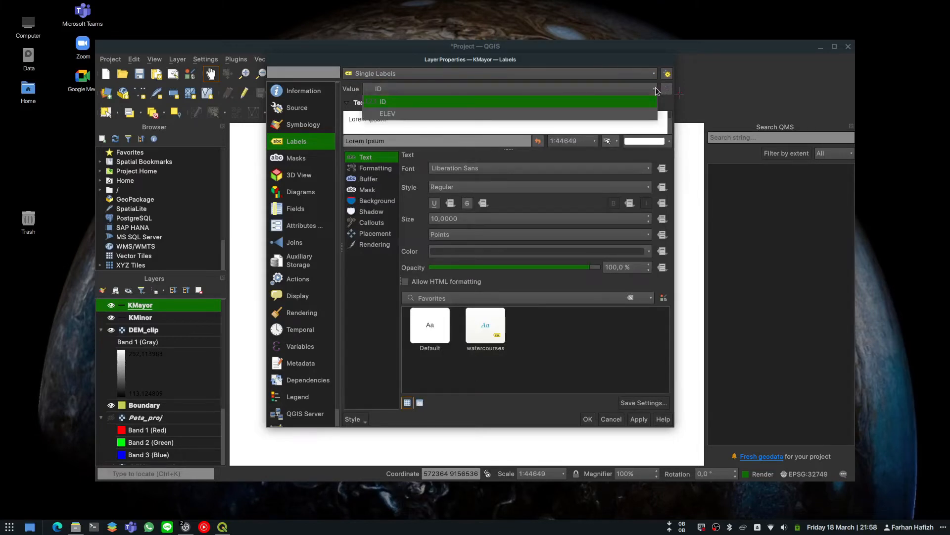
pyautogui.click(406, 112)
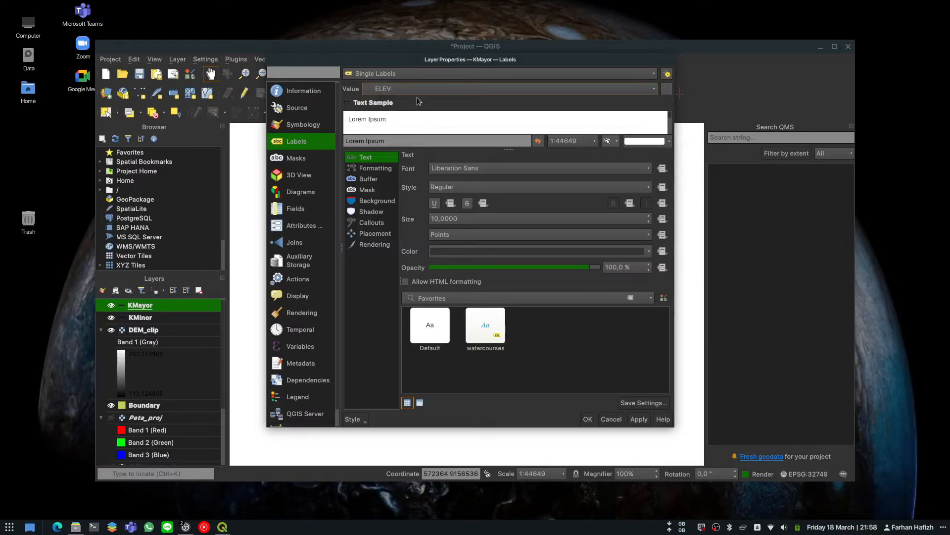
# Step: Arrange the KMayor layer properties and the project window so the map is visible beside them, and apply the labels
pyautogui.moveTo(416, 60); pyautogui.dragTo(593, 58)
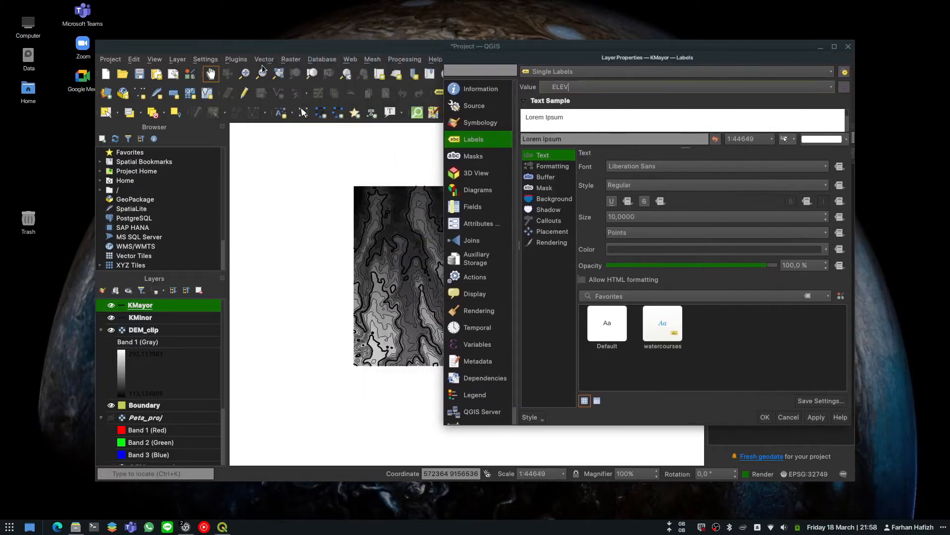
pyautogui.moveTo(333, 46); pyautogui.dragTo(239, 51)
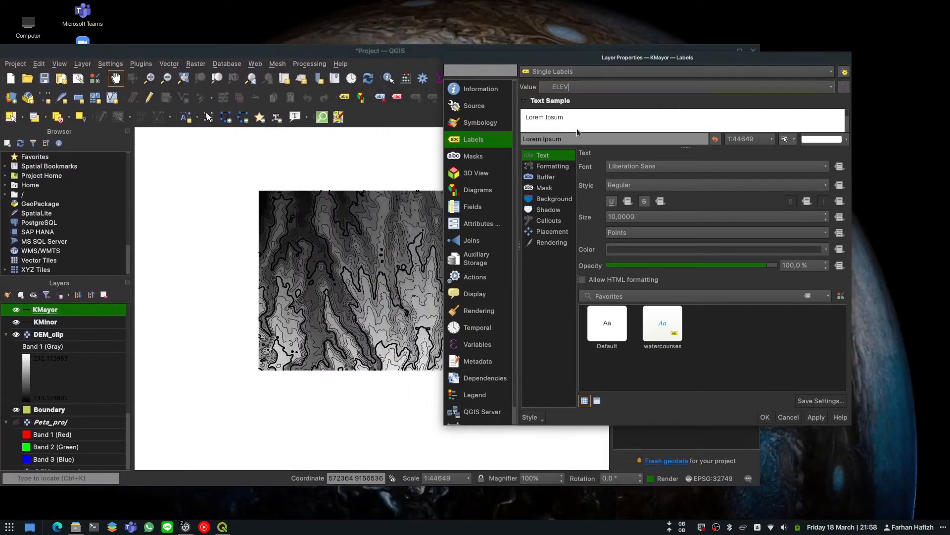
pyautogui.click(816, 416)
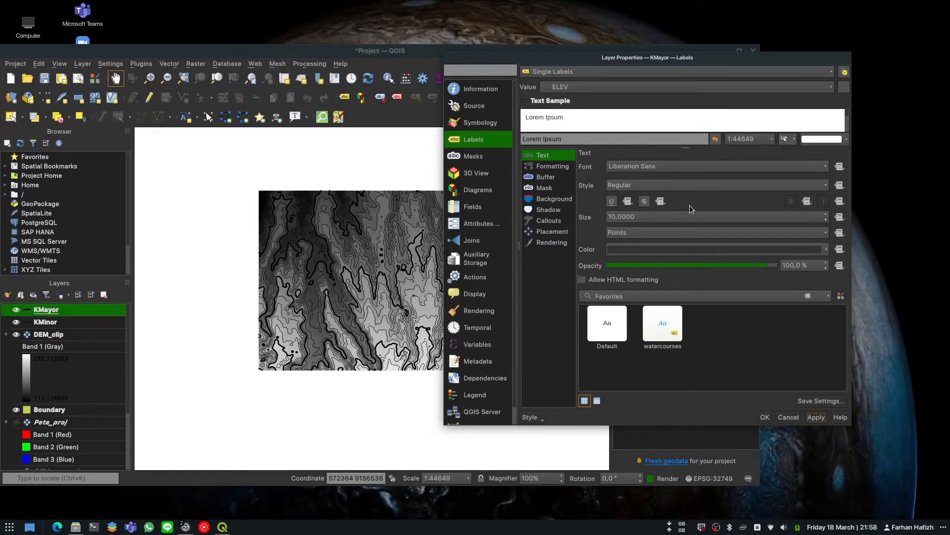
# Step: Set the KMayor label text size to 3 millimeters and apply it
pyautogui.click(634, 234)
pyautogui.click(635, 233)
pyautogui.click(634, 231)
pyautogui.click(634, 223)
pyautogui.moveTo(636, 217); pyautogui.dragTo(585, 220)
pyautogui.write('3')
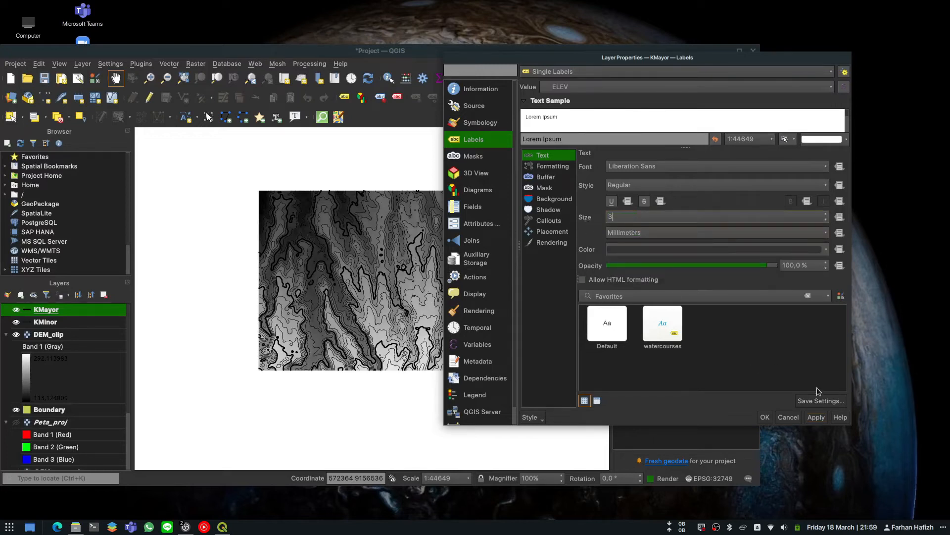
pyautogui.click(817, 418)
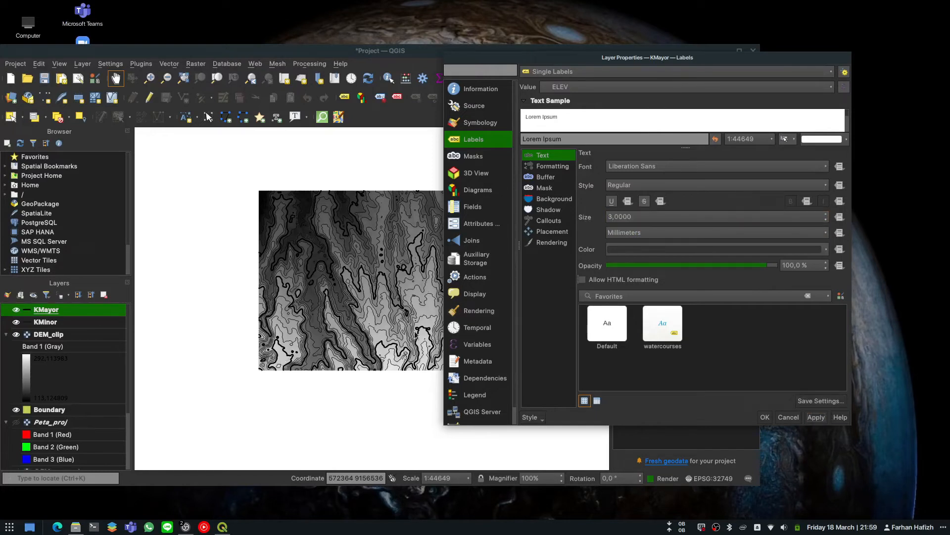
# Step: Enable a text buffer for the KMayor labels and apply it
pyautogui.click(550, 179)
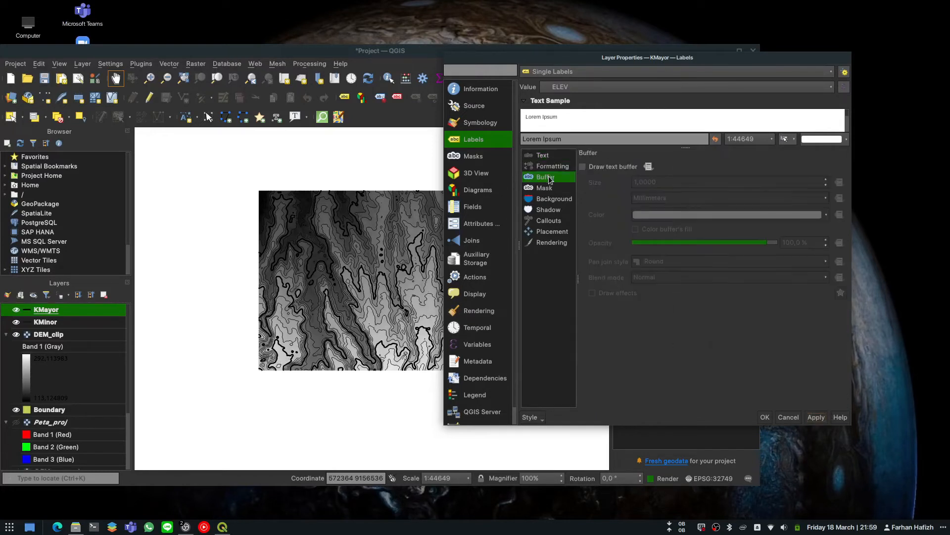
pyautogui.click(587, 167)
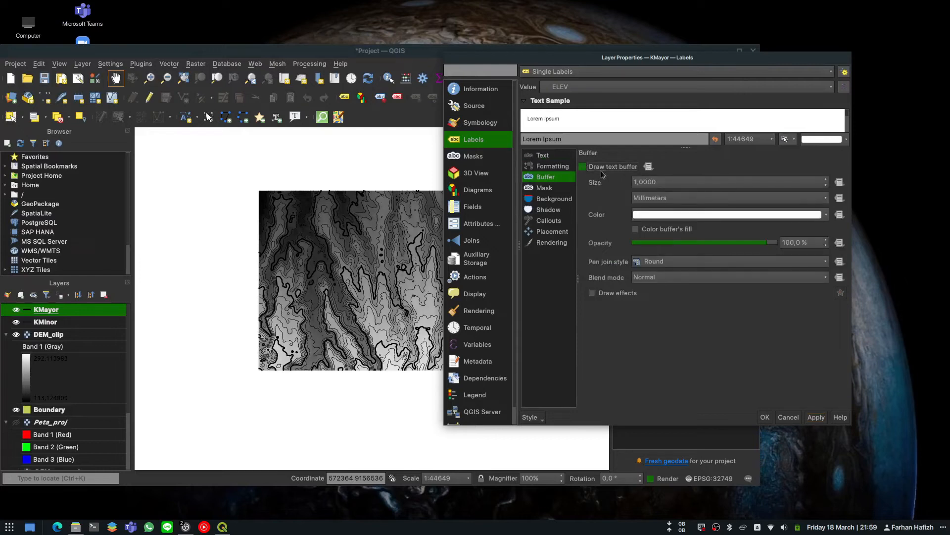
pyautogui.click(817, 417)
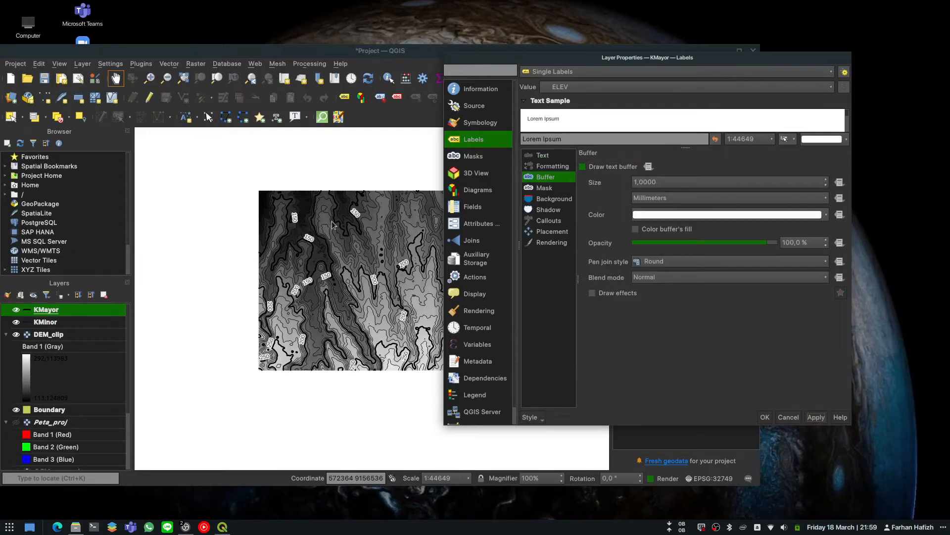
# Step: Set the KMayor label buffer size to 0,3 millimeters and apply it
pyautogui.moveTo(665, 181); pyautogui.dragTo(636, 183)
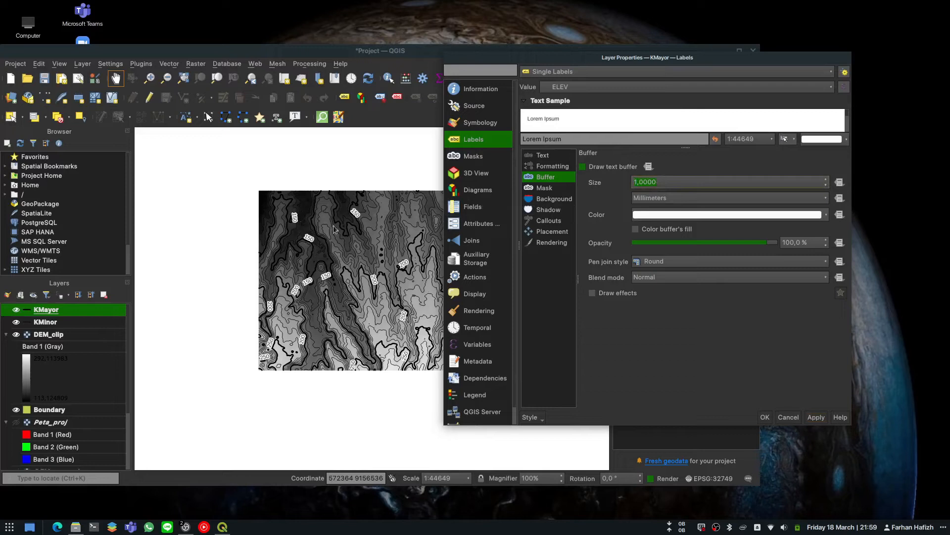
pyautogui.write('0,3')
pyautogui.press('BackSpace')
pyautogui.press('BackSpace')
pyautogui.write('3')
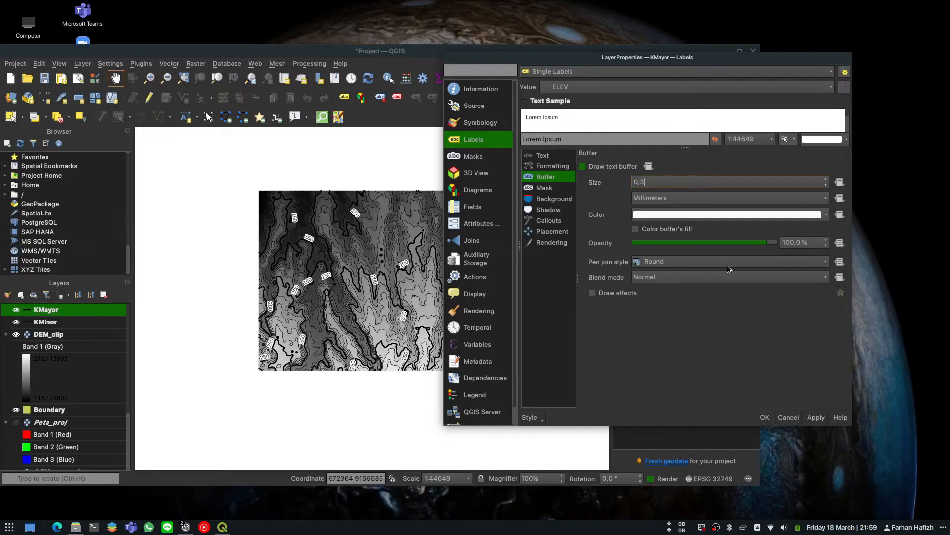
pyautogui.click(816, 418)
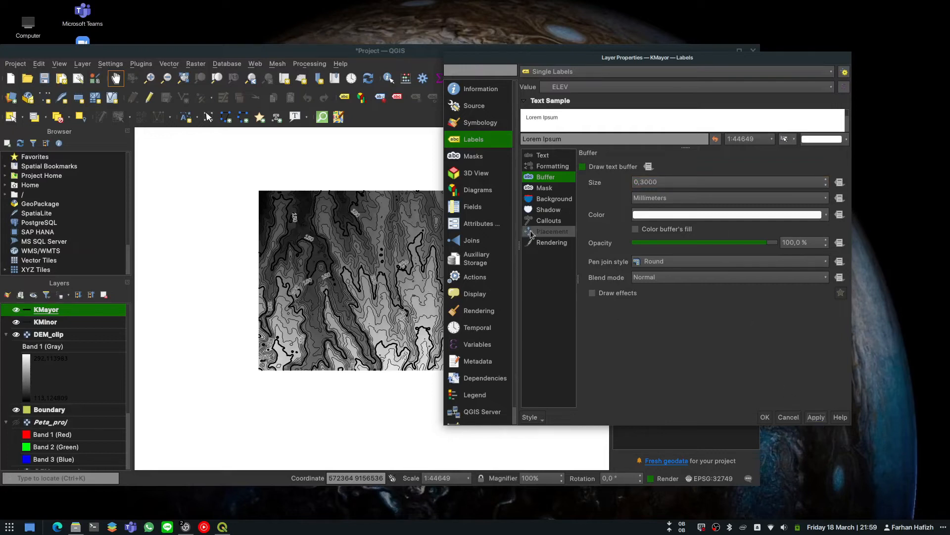
# Step: Set the KMayor label placement mode to Horizontal, lower the label priority toward Low, and apply the changes
pyautogui.click(552, 232)
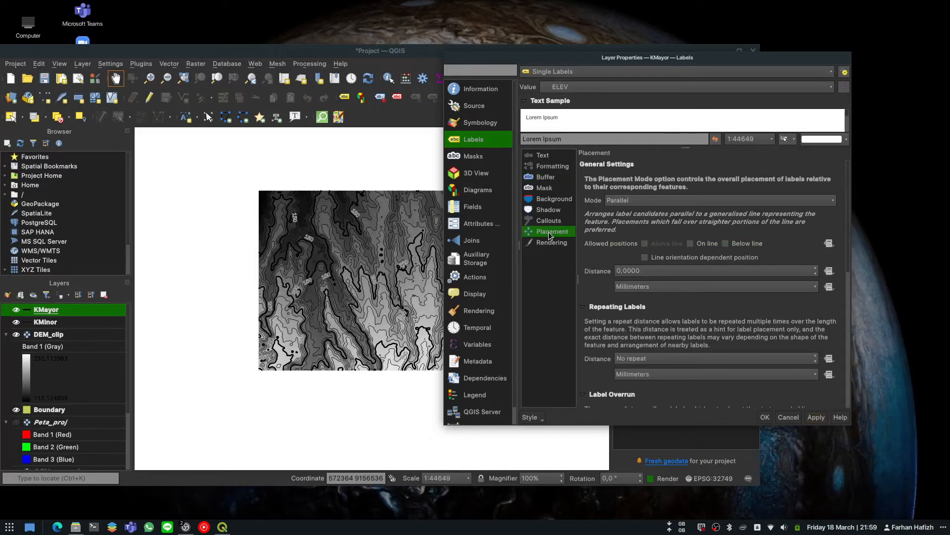
pyautogui.click(635, 200)
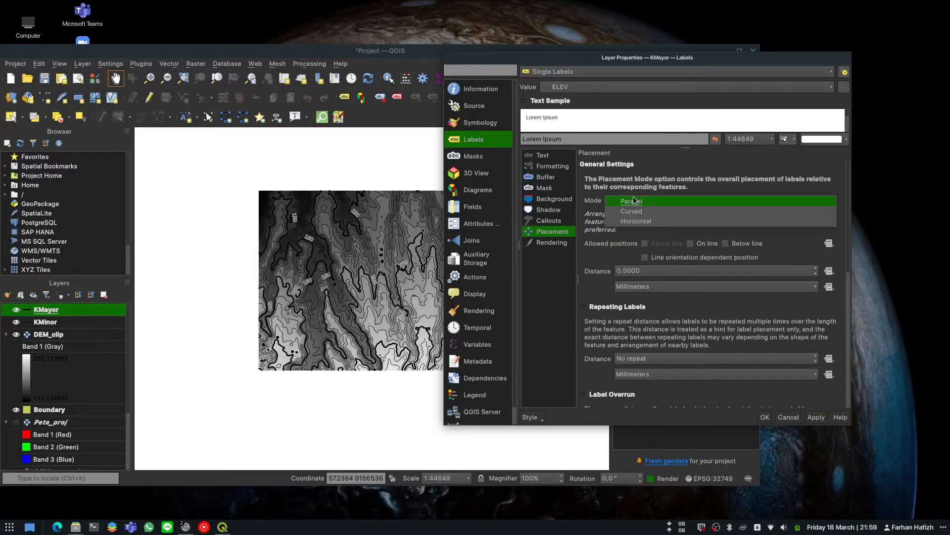
pyautogui.click(641, 224)
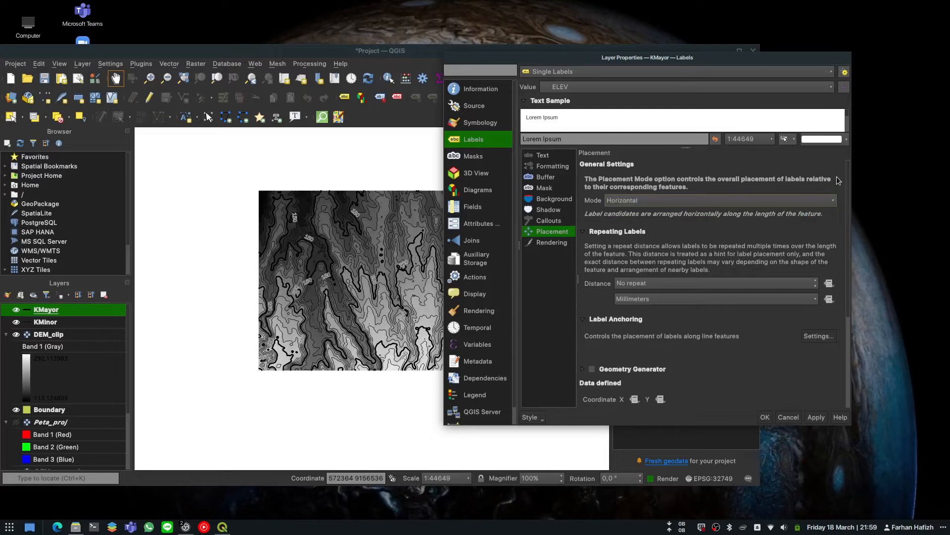
pyautogui.scroll(-4, 839, 184)
pyautogui.scroll(-1, 839, 183)
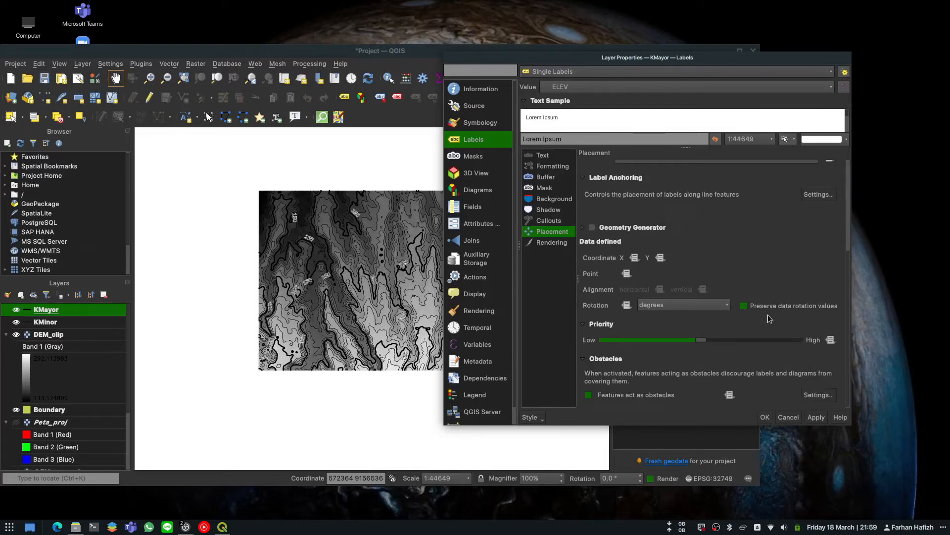
pyautogui.moveTo(706, 343); pyautogui.dragTo(628, 345)
pyautogui.click(816, 417)
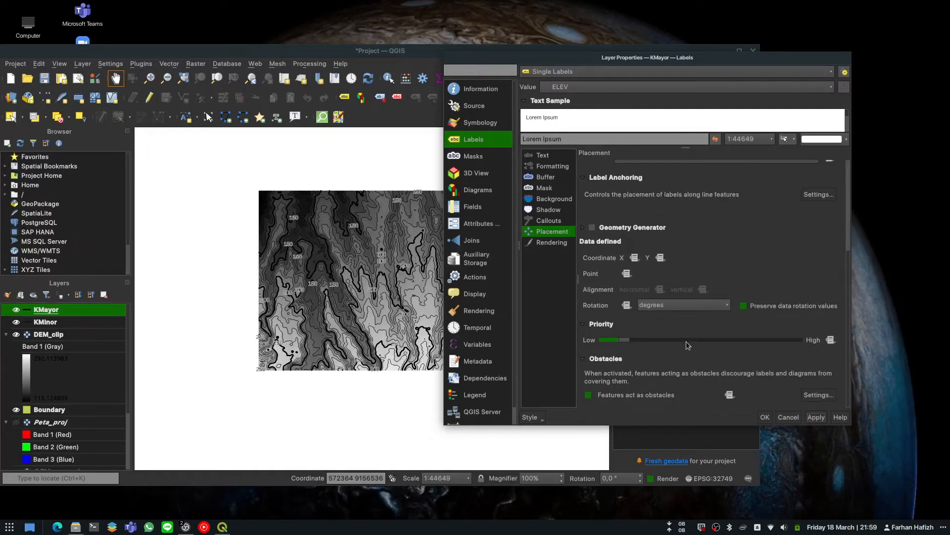
# Step: Raise the KMayor label priority to High, apply it, and close the layer properties to inspect the labels on the map
pyautogui.moveTo(629, 345); pyautogui.dragTo(831, 346)
pyautogui.click(814, 417)
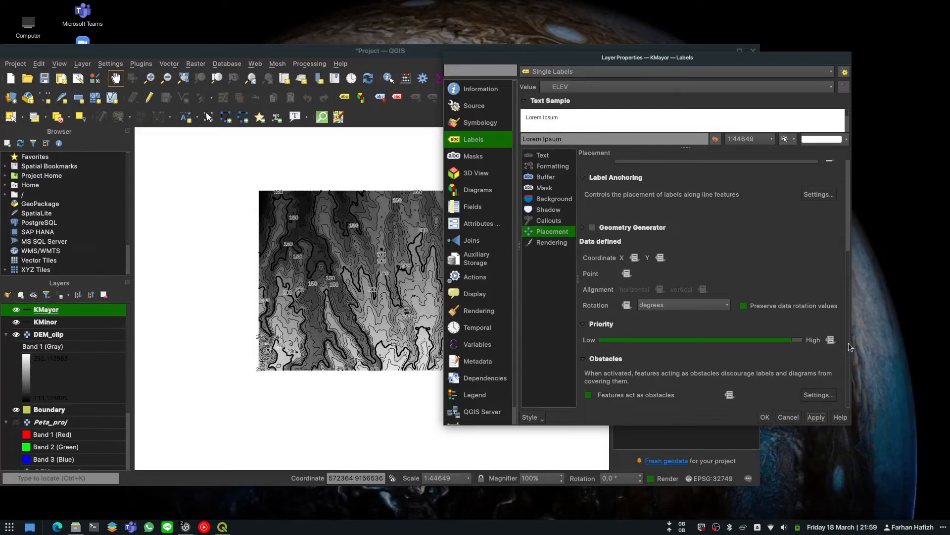
pyautogui.moveTo(800, 342); pyautogui.dragTo(624, 345)
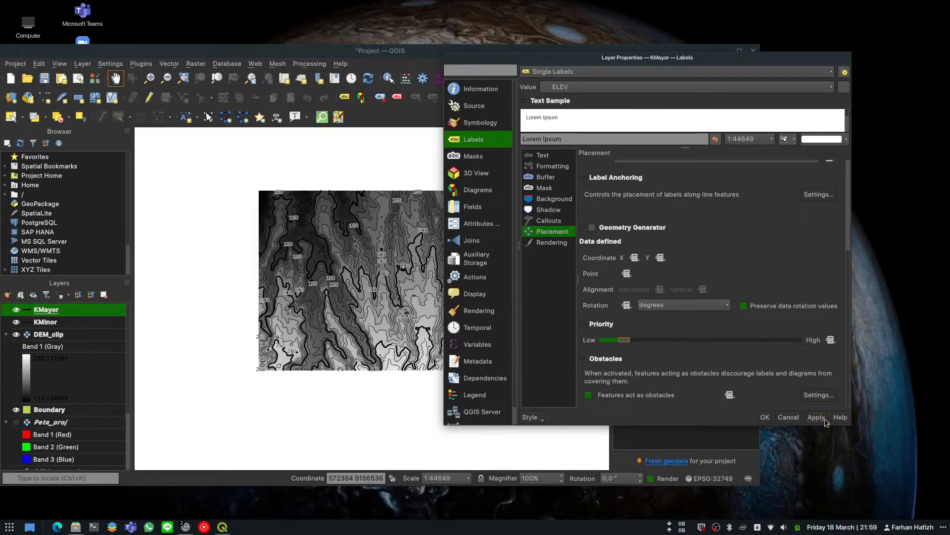
pyautogui.click(787, 417)
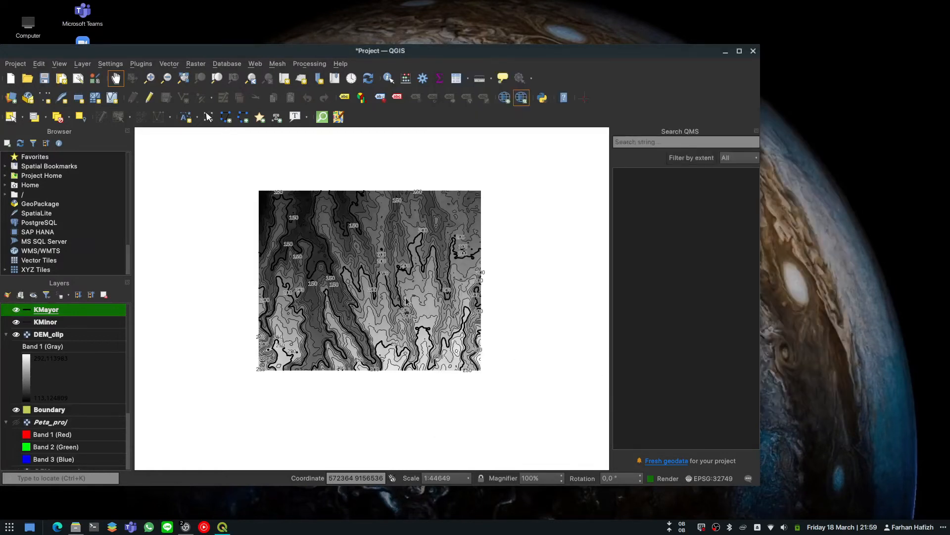
pyautogui.scroll(2, 404, 291)
pyautogui.scroll(-2, 404, 291)
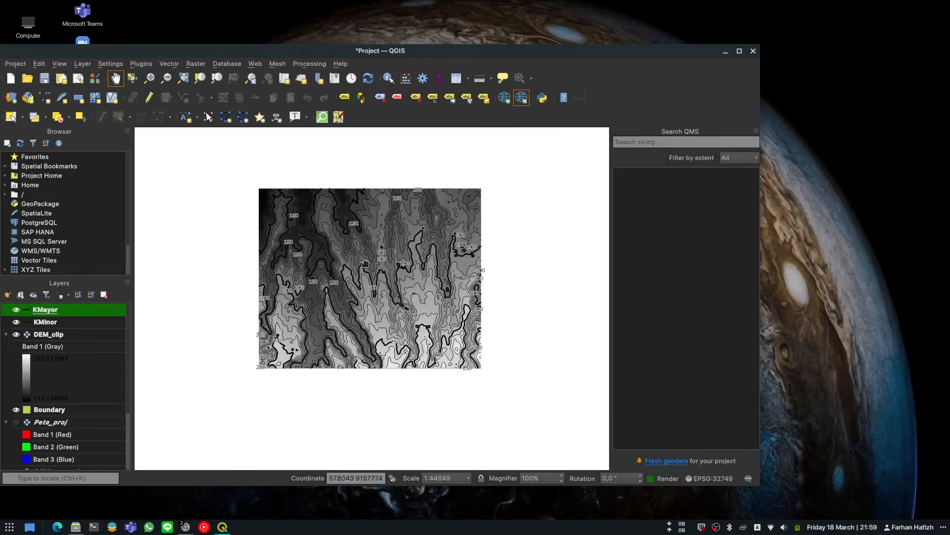
pyautogui.scroll(1, 332, 242)
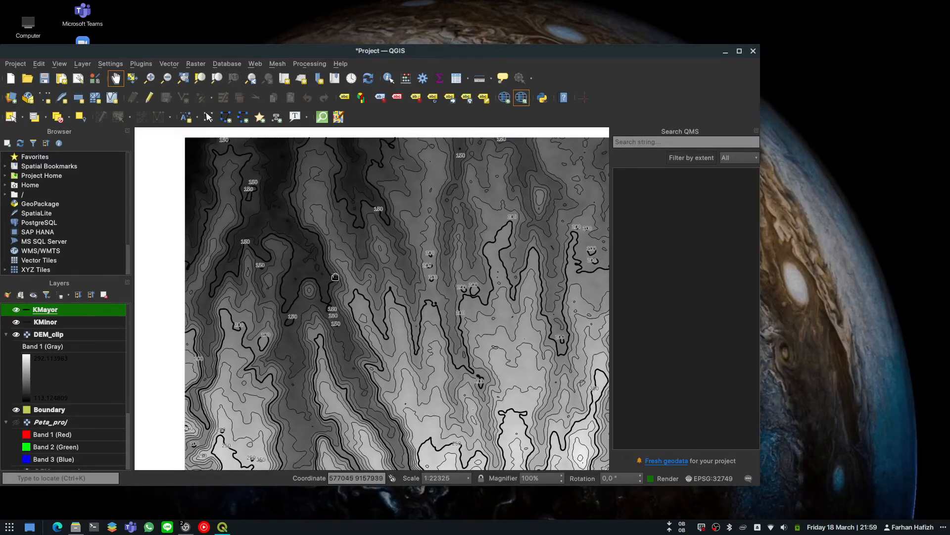
pyautogui.scroll(-1, 337, 278)
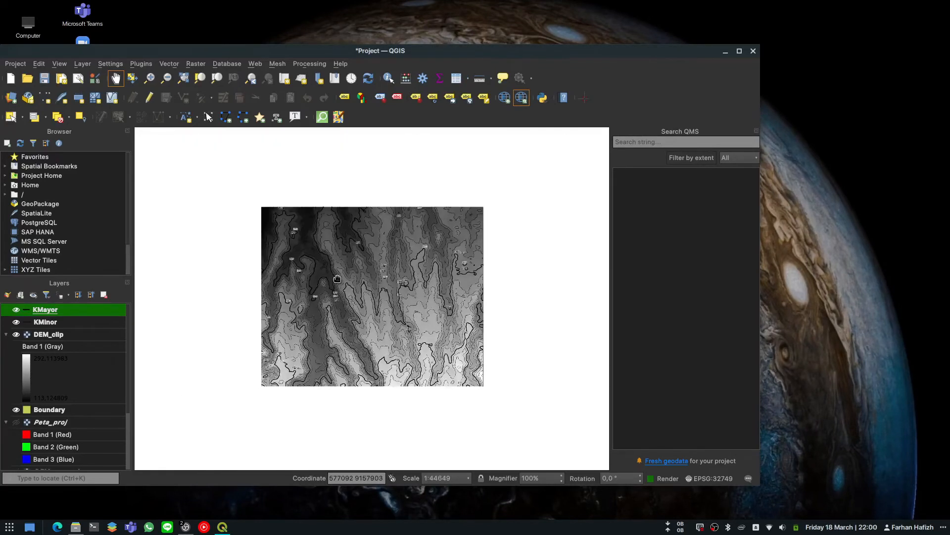
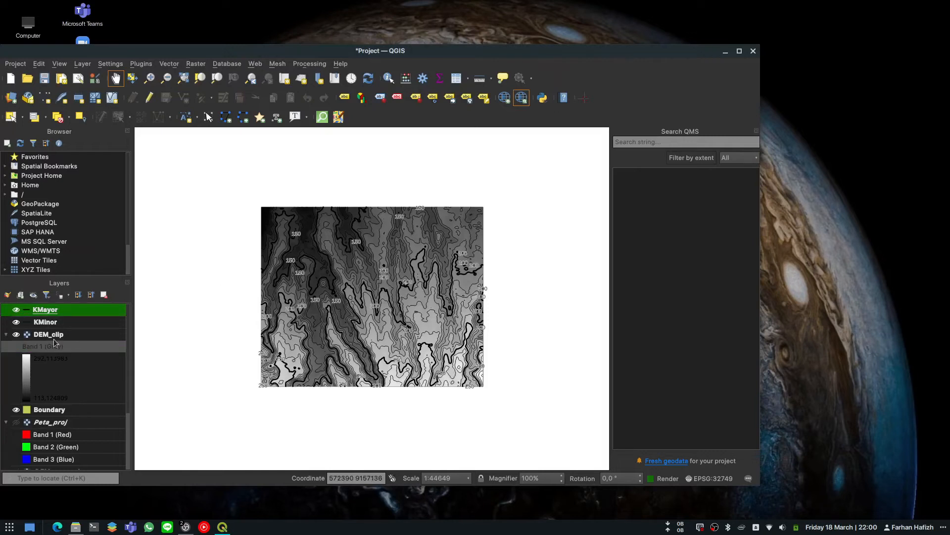
# Step: Change the DEM_clip layer's render type to Singleband pseudocolor with Discrete interpolation
pyautogui.click(39, 337)
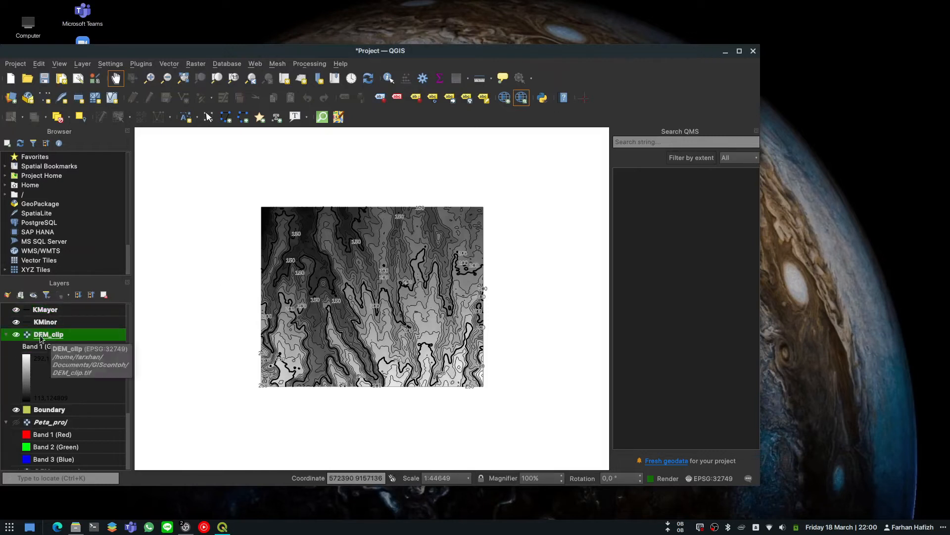
pyautogui.doubleClick(53, 337)
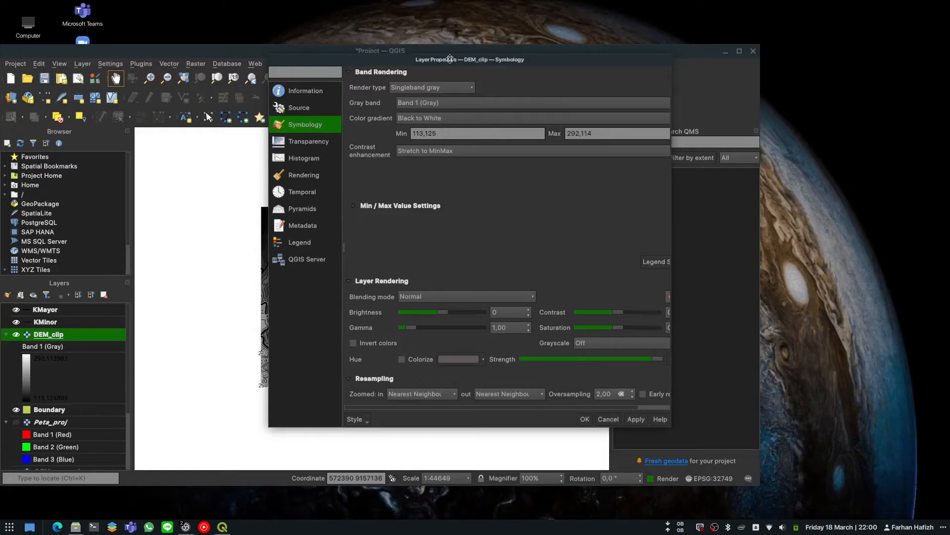
pyautogui.moveTo(453, 58); pyautogui.dragTo(346, 80)
pyautogui.click(345, 104)
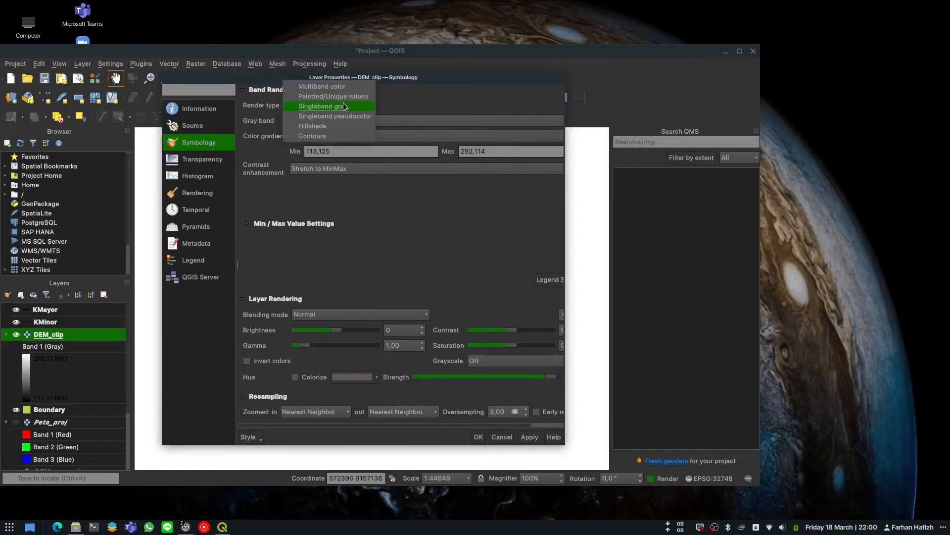
pyautogui.click(334, 117)
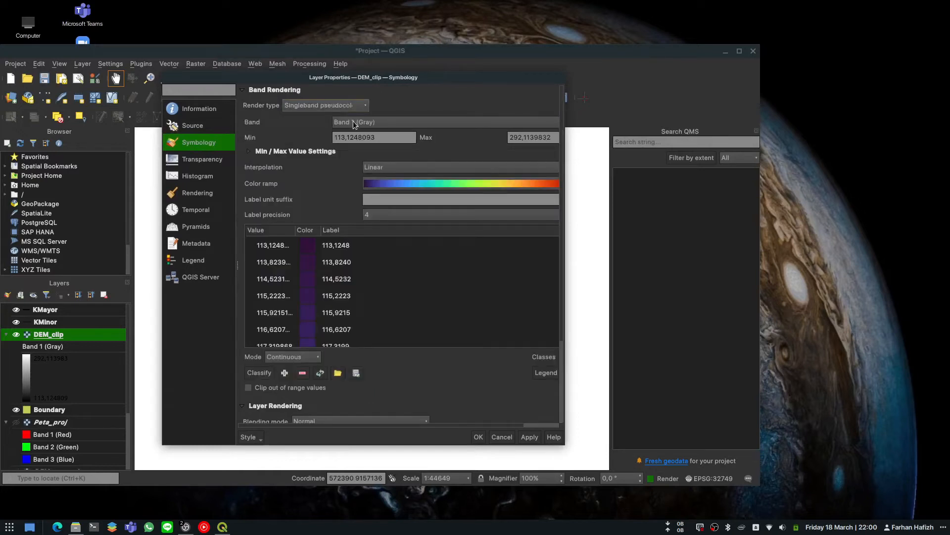
pyautogui.click(379, 171)
pyautogui.click(385, 158)
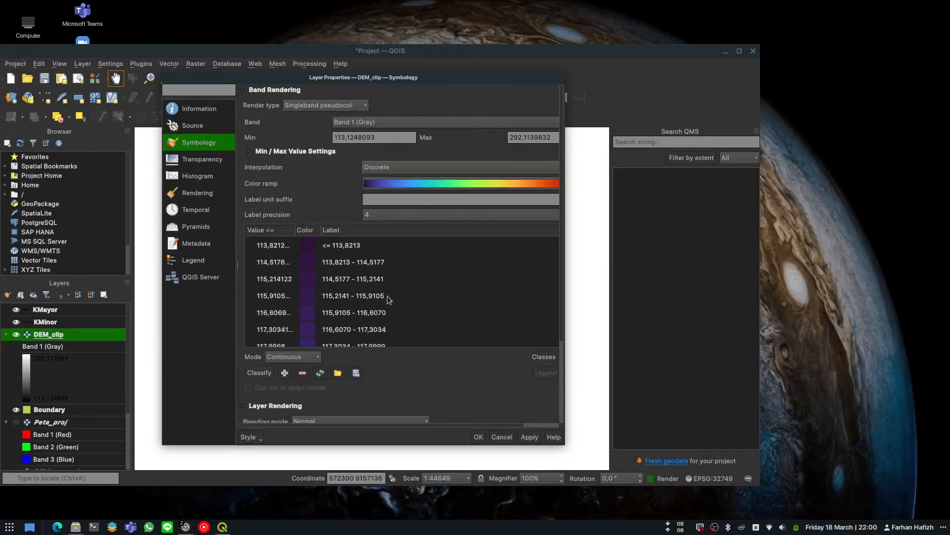
# Step: Delete all the generated classes from the DEM_clip color table
pyautogui.click(422, 280)
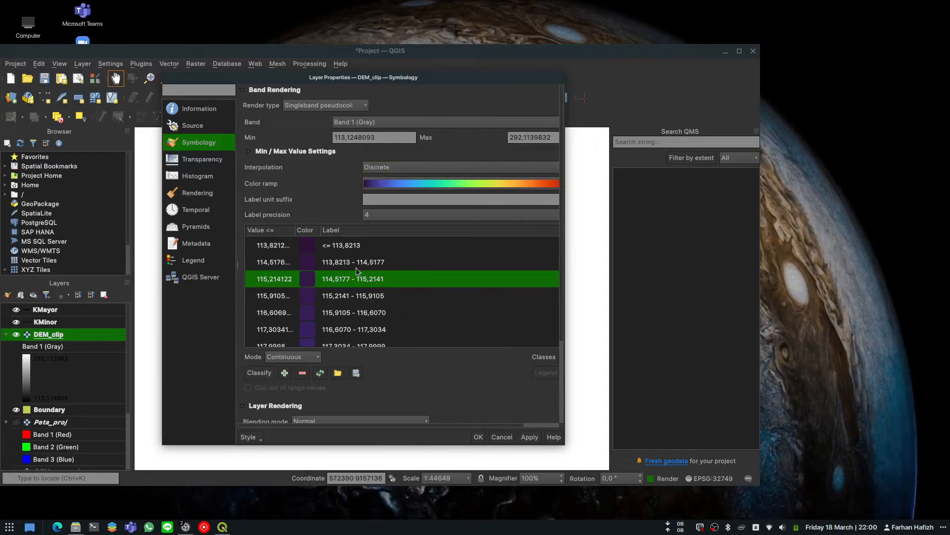
pyautogui.click(337, 311)
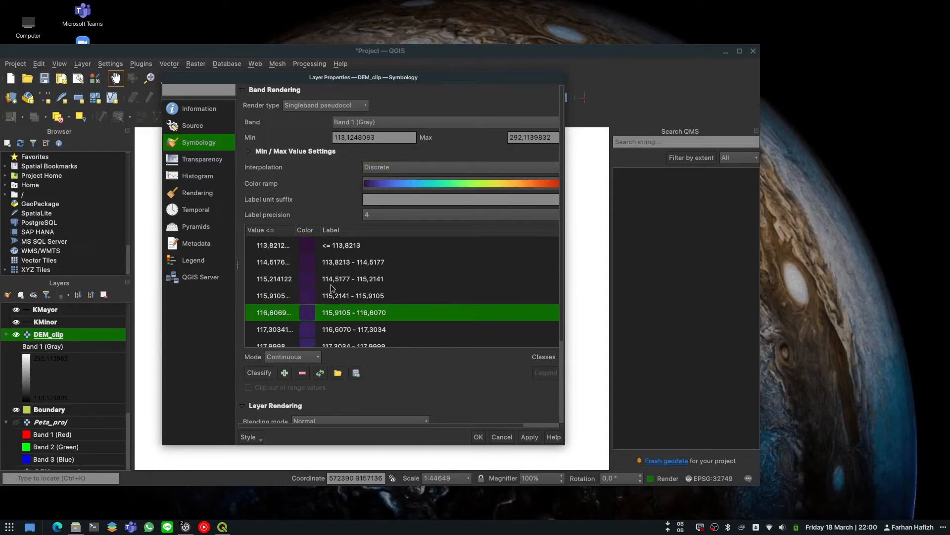
pyautogui.hotkey('ctrl', 'a')
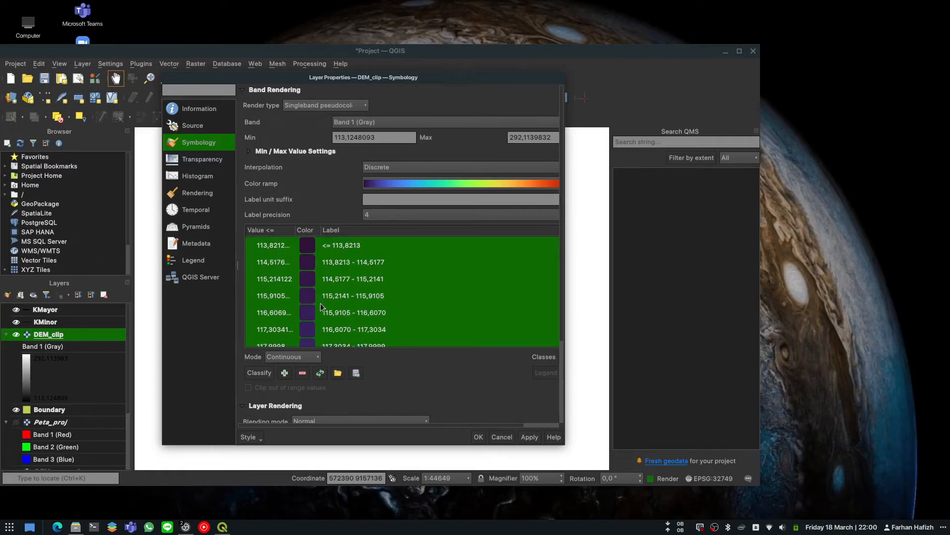
pyautogui.click(302, 372)
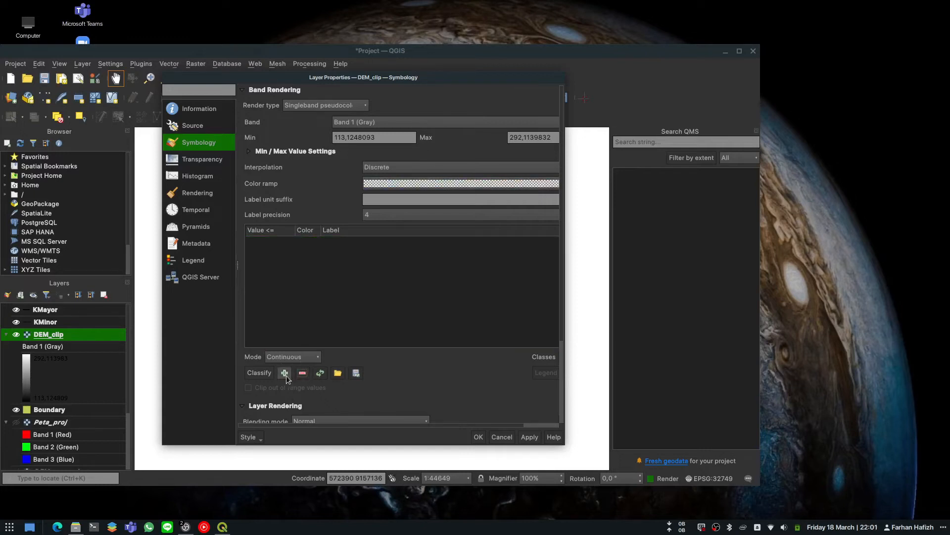
# Step: Add six empty classes to the DEM_clip color table
pyautogui.click(285, 374)
pyautogui.click(285, 374)
pyautogui.click(285, 373)
pyautogui.click(286, 374)
pyautogui.click(284, 374)
pyautogui.click(284, 374)
pyautogui.scroll(-2, 361, 298)
pyautogui.scroll(2, 357, 294)
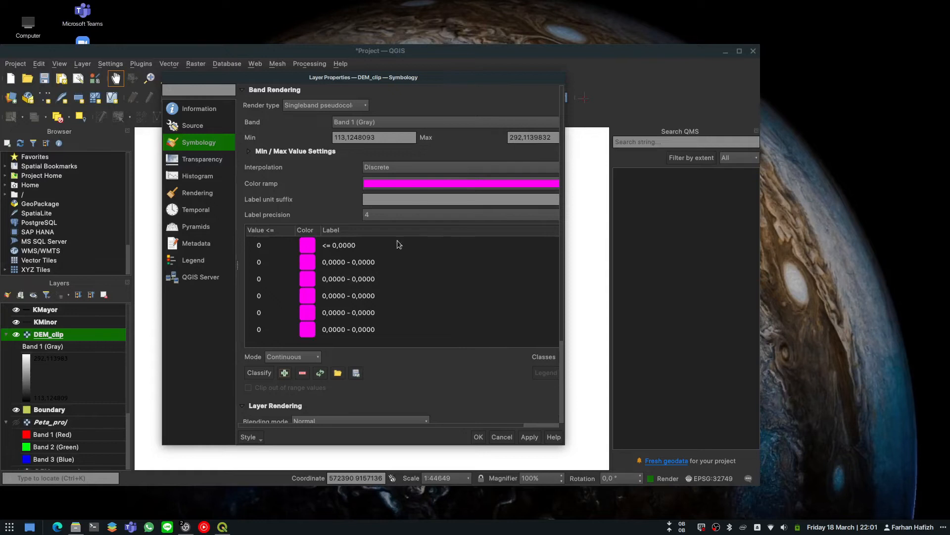
# Step: Set the upper values of the last four classes, from the lowest row upward, to 300, 250, 200 and 150
pyautogui.click(290, 331)
pyautogui.click(289, 330)
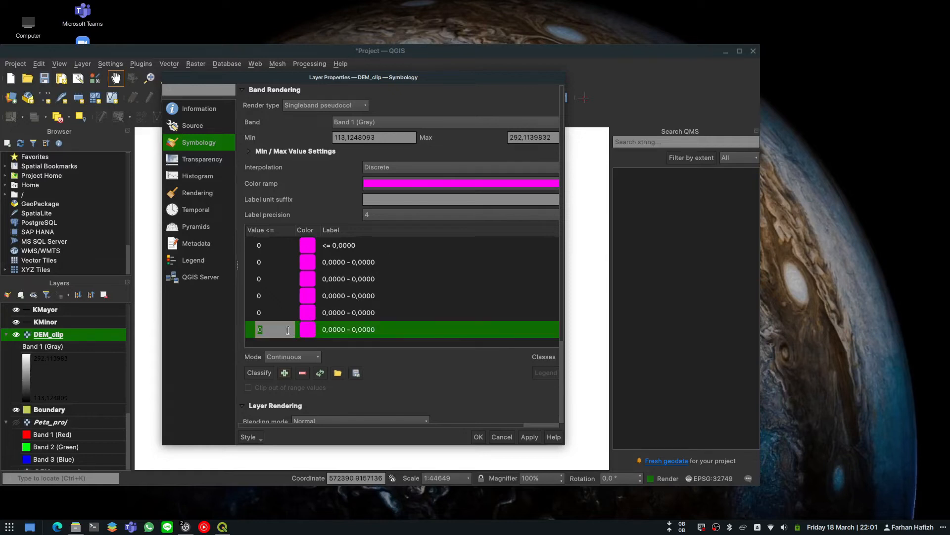
pyautogui.write('300')
pyautogui.click(262, 317)
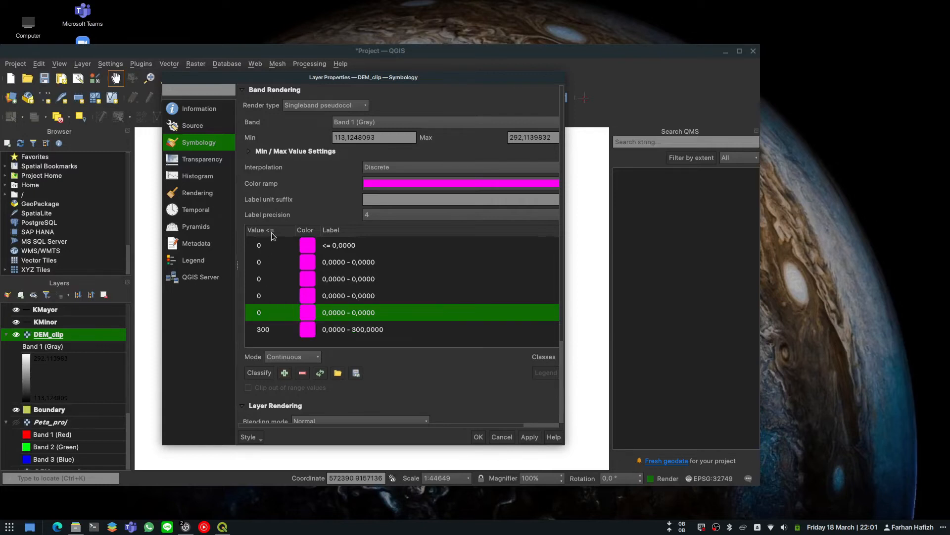
pyautogui.write('250')
pyautogui.click(268, 296)
pyautogui.write('200')
pyautogui.click(265, 278)
pyautogui.write('1')
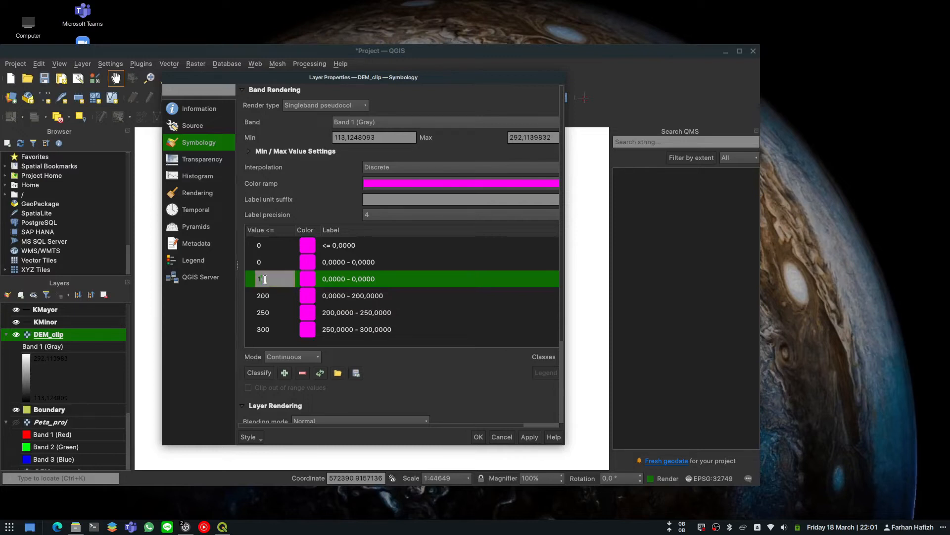
pyautogui.write('50')
pyautogui.click(269, 266)
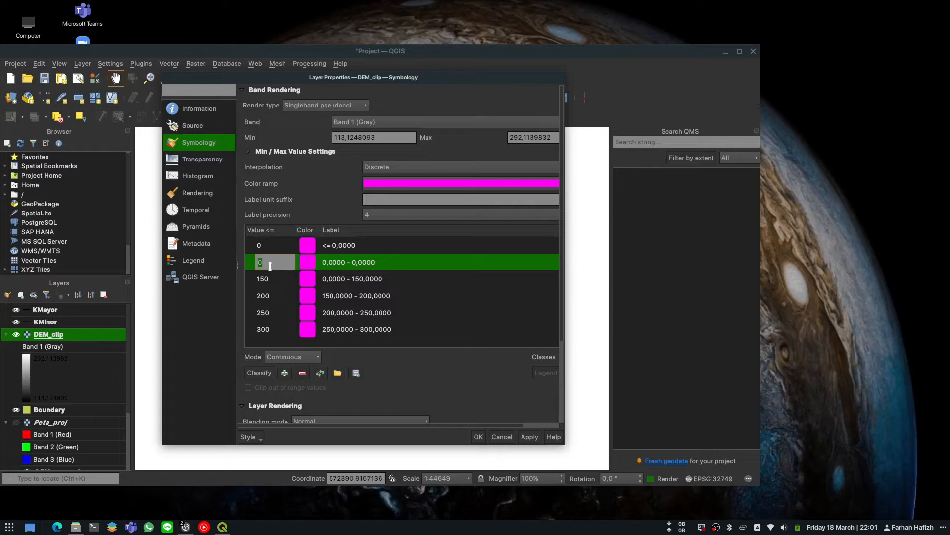
pyautogui.click(272, 278)
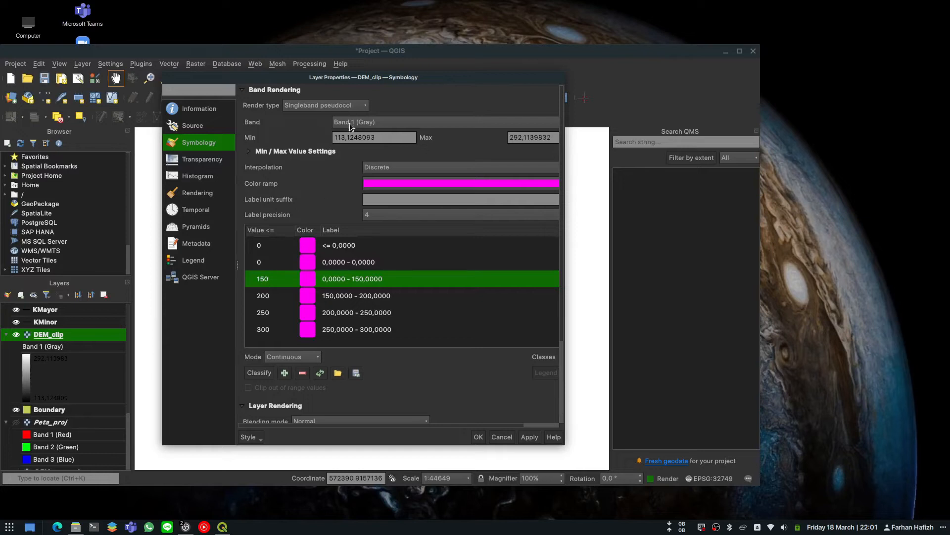
# Step: Remove the two leftover classes with value 0 from the DEM_clip color table
pyautogui.click(279, 245)
pyautogui.click(303, 378)
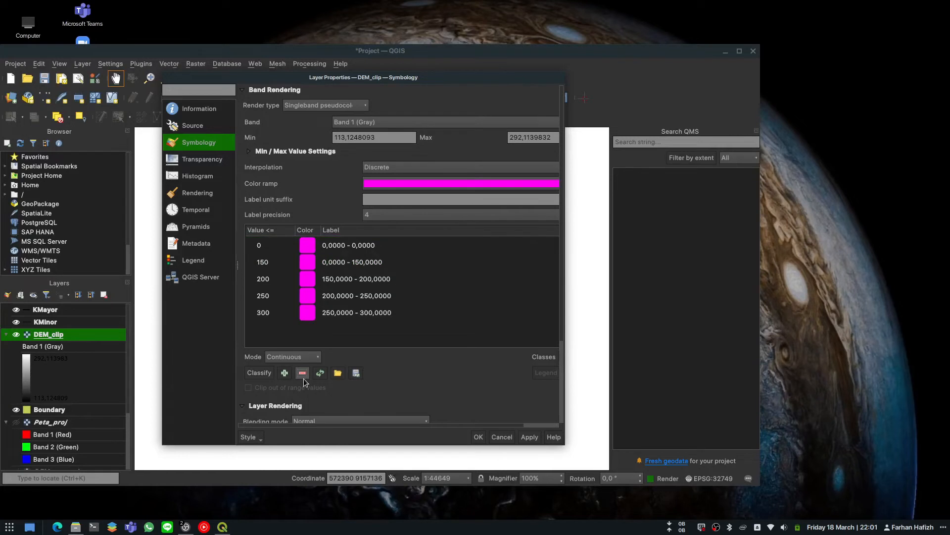
pyautogui.click(286, 245)
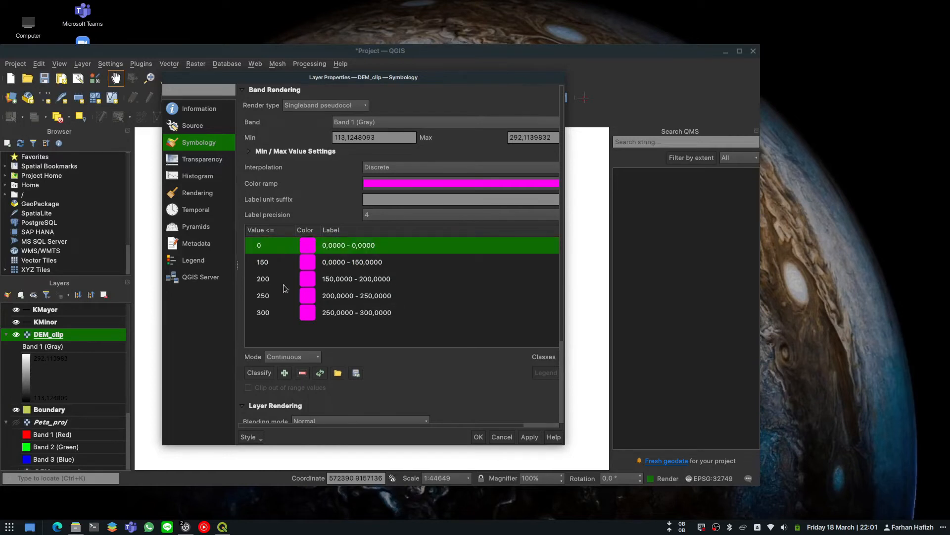
pyautogui.click(302, 372)
# Step: Set the label precision of the DEM_clip classes to 0 and accept the layer properties
pyautogui.doubleClick(404, 214)
pyautogui.write('0')
pyautogui.press('Return')
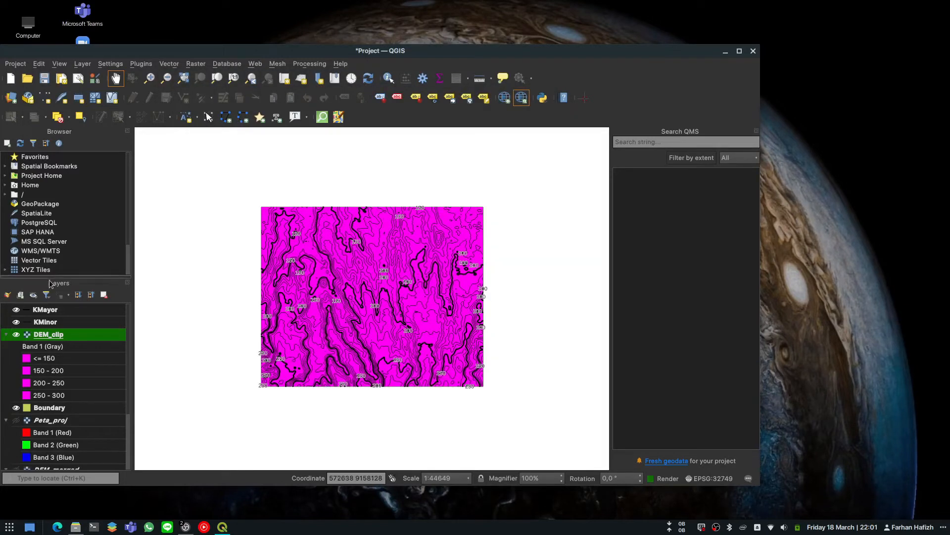
# Step: Reopen the DEM_clip symbology, widen its window, and start a new color ramp from the cpt-city catalog
pyautogui.doubleClick(52, 341)
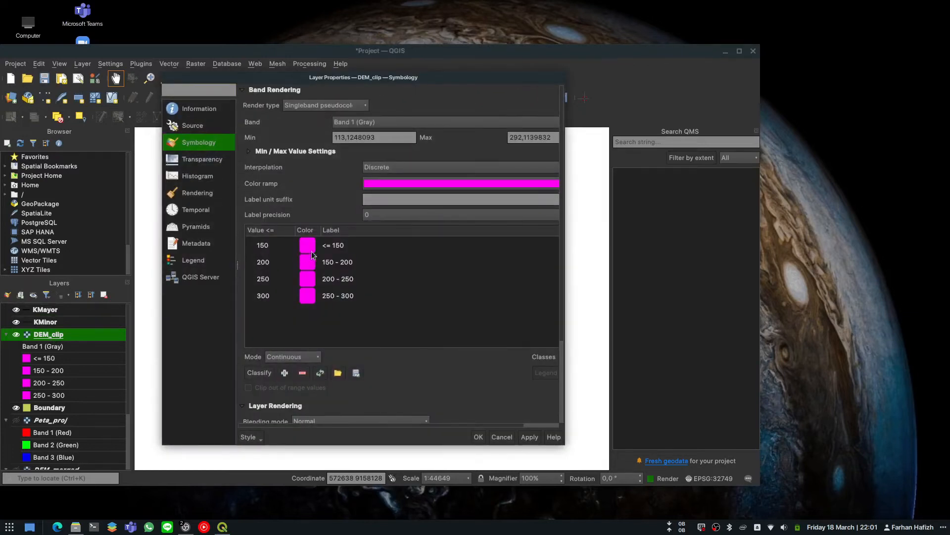
pyautogui.click(337, 247)
pyautogui.moveTo(340, 278); pyautogui.dragTo(330, 246)
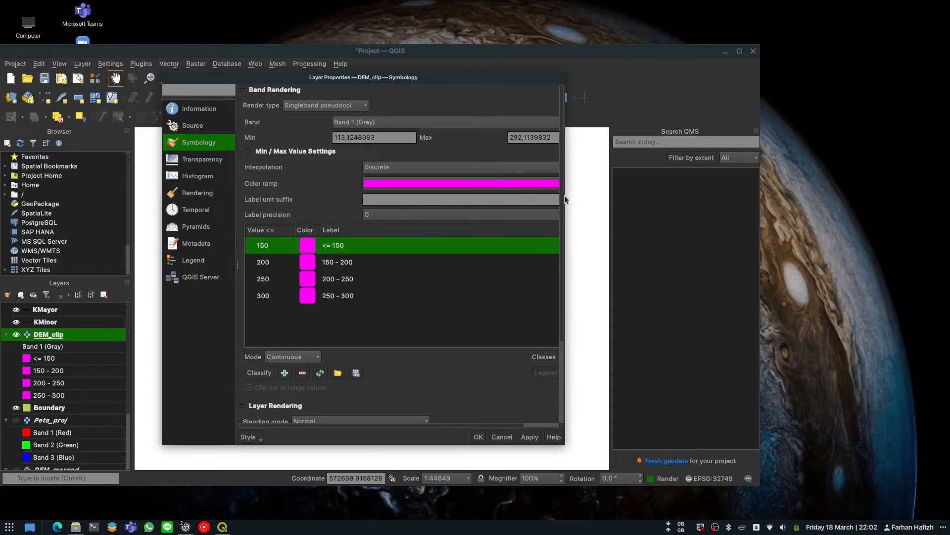
pyautogui.moveTo(565, 198); pyautogui.dragTo(599, 207)
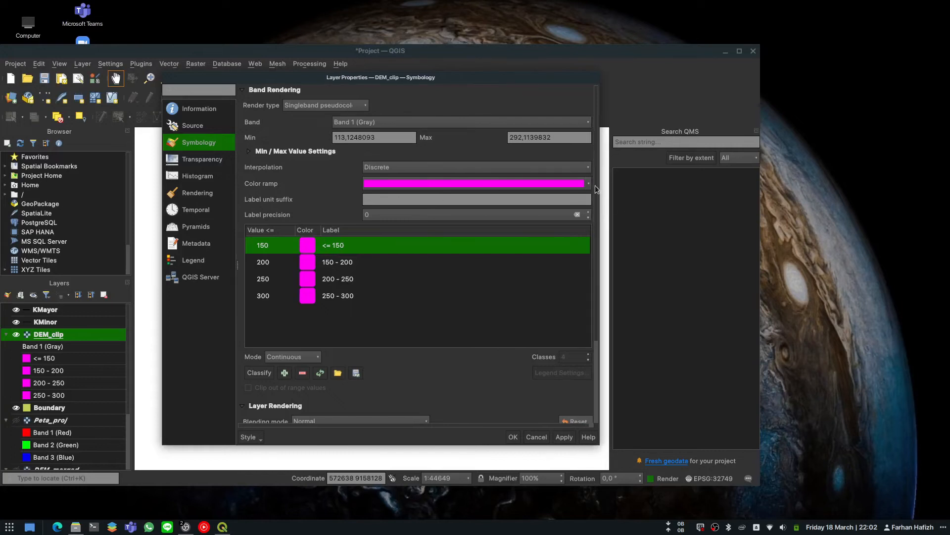
pyautogui.click(590, 185)
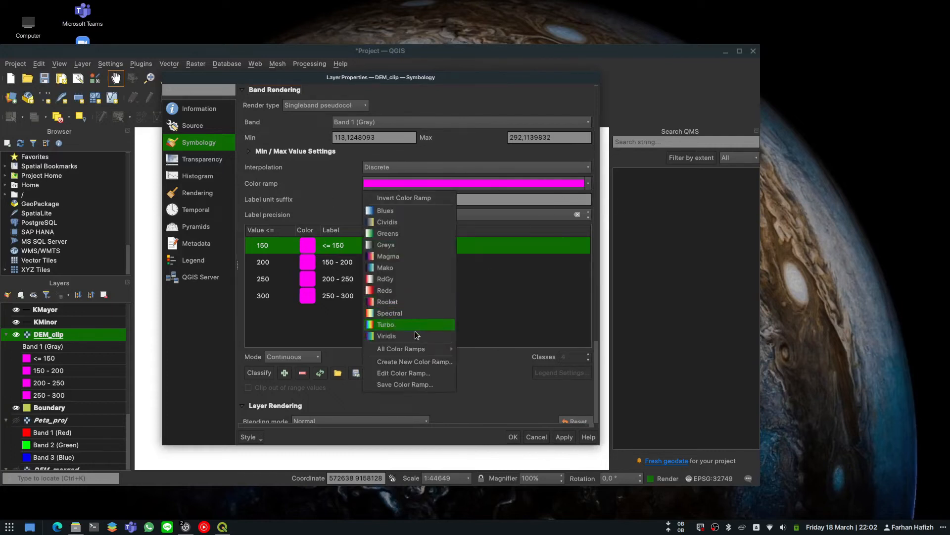
pyautogui.click(403, 362)
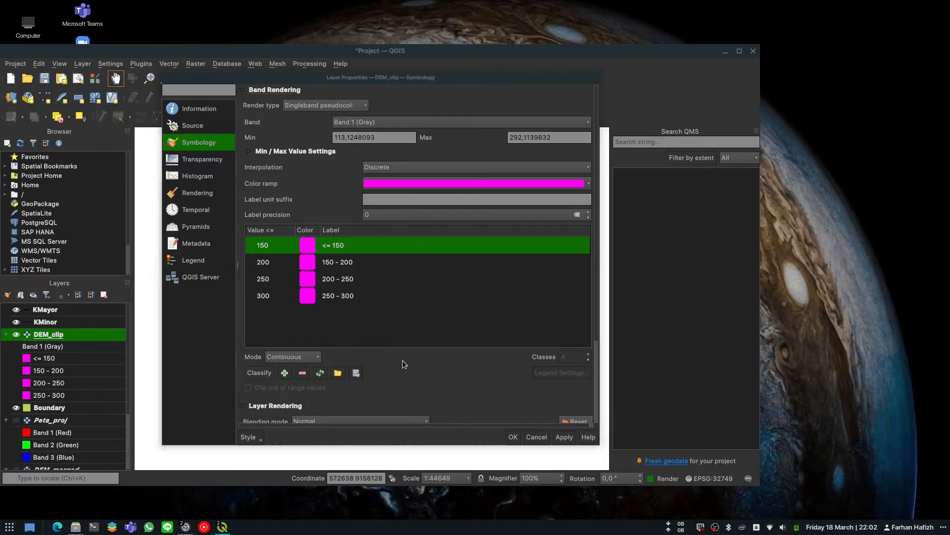
pyautogui.click(355, 244)
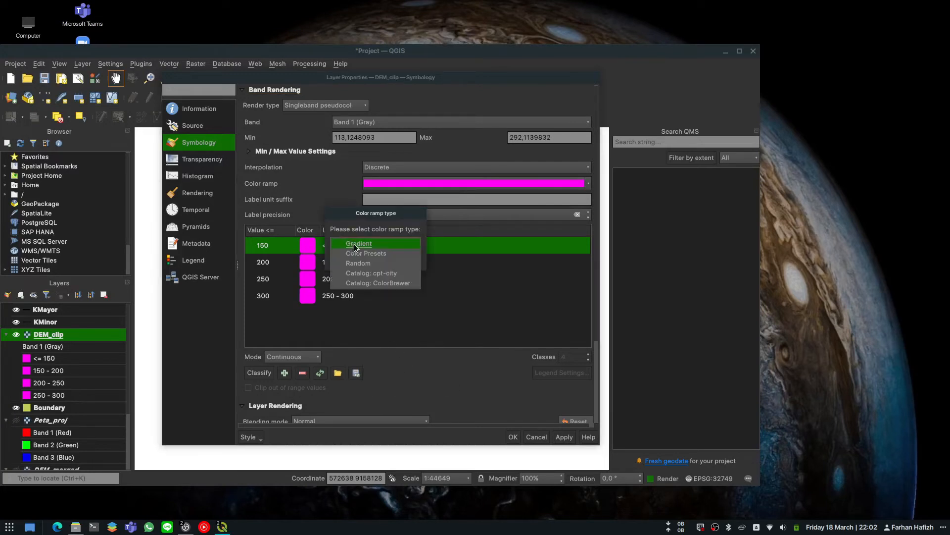
pyautogui.click(369, 272)
pyautogui.click(388, 259)
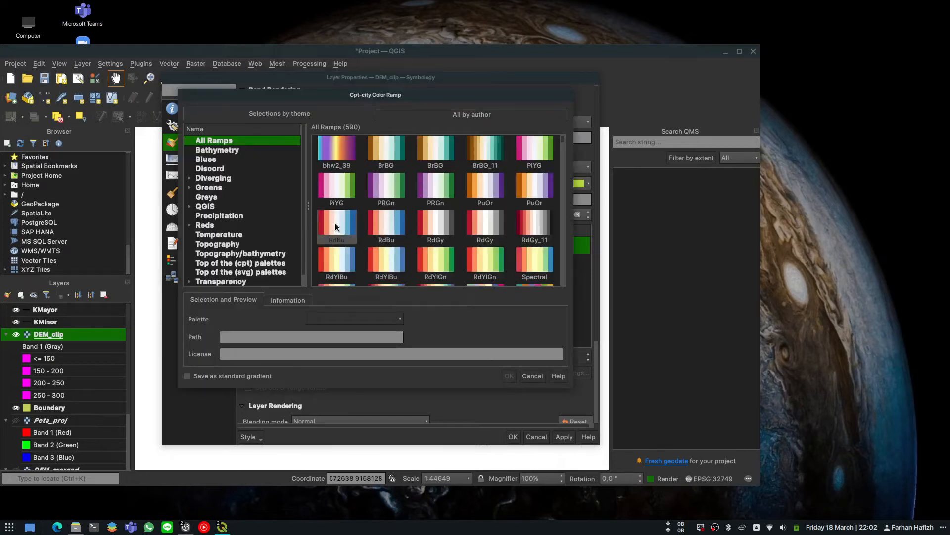
# Step: Choose the wiki-knutux ramp from the Topography theme and apply it to the DEM_clip elevation classes
pyautogui.click(223, 245)
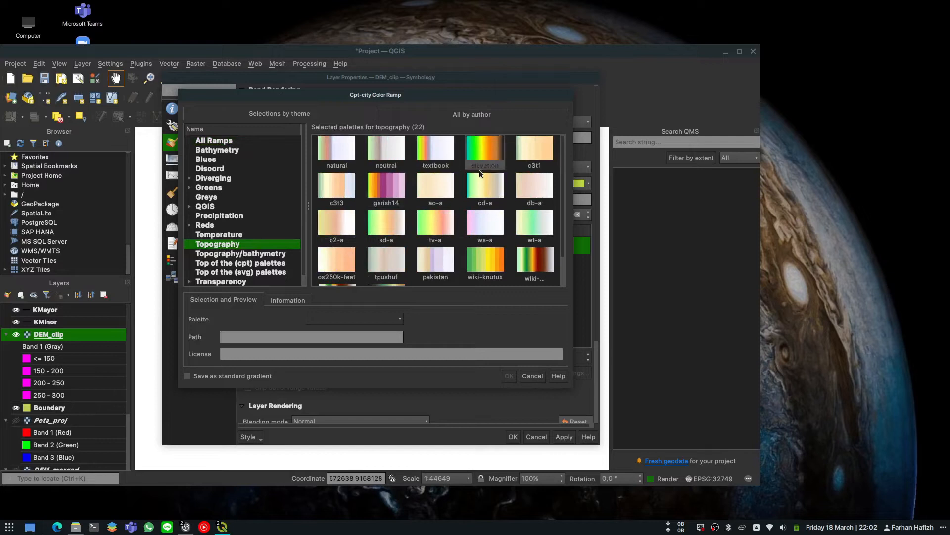
pyautogui.click(232, 236)
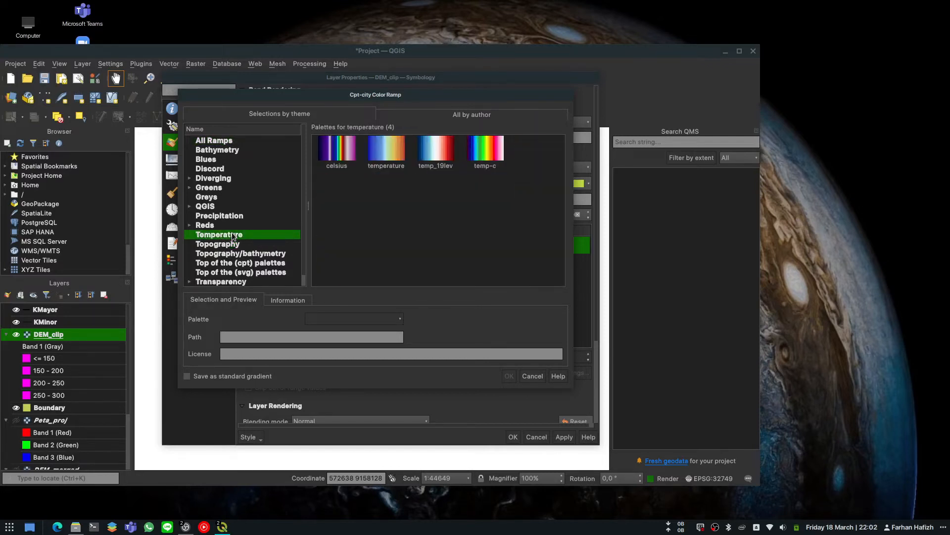
pyautogui.click(232, 151)
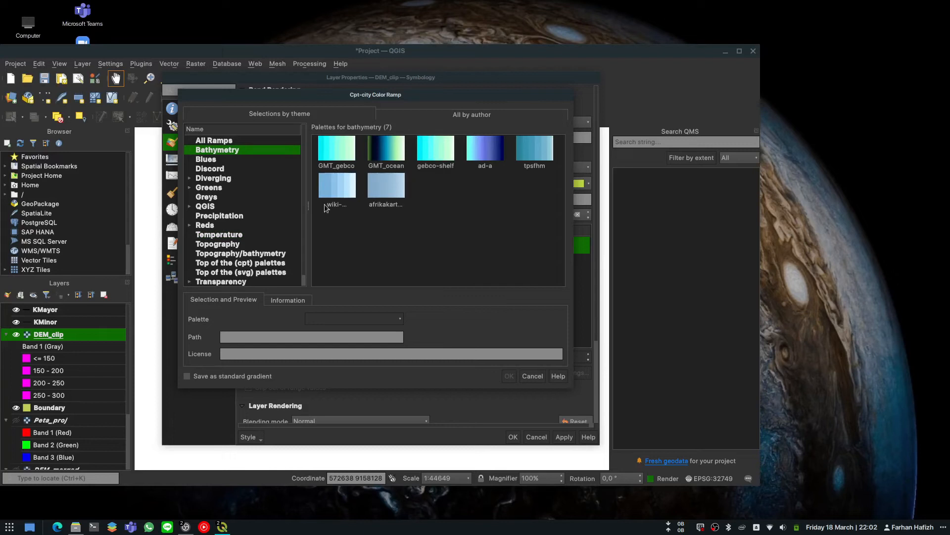
pyautogui.scroll(-1, 197, 212)
pyautogui.click(236, 207)
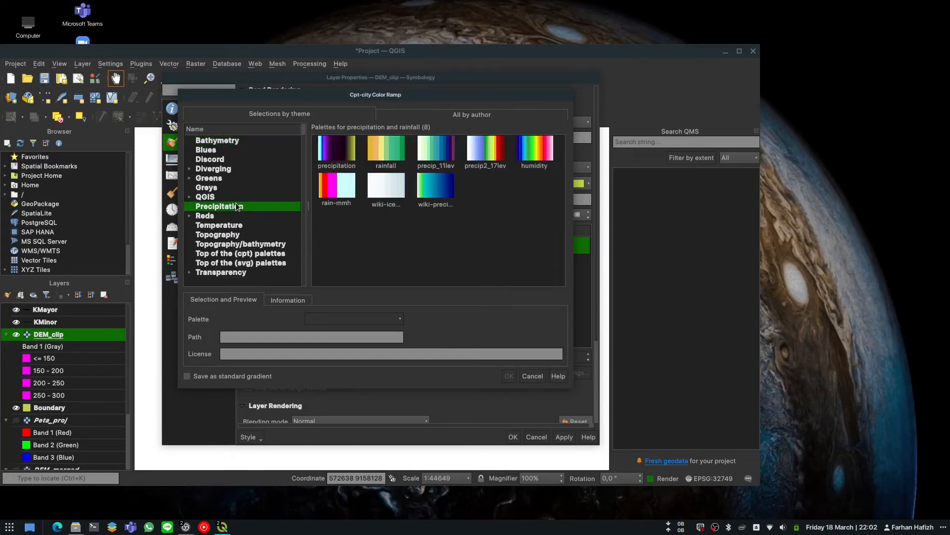
pyautogui.click(230, 234)
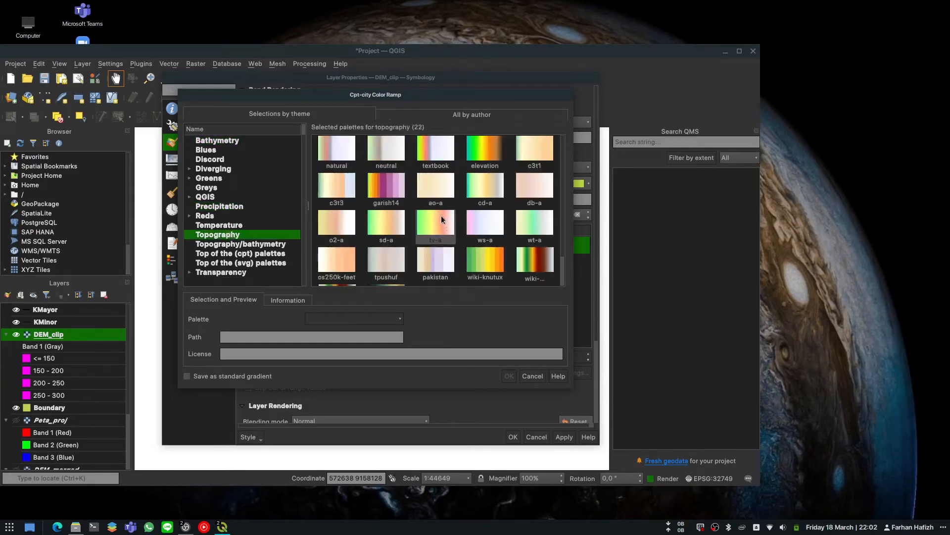
pyautogui.scroll(-1, 482, 206)
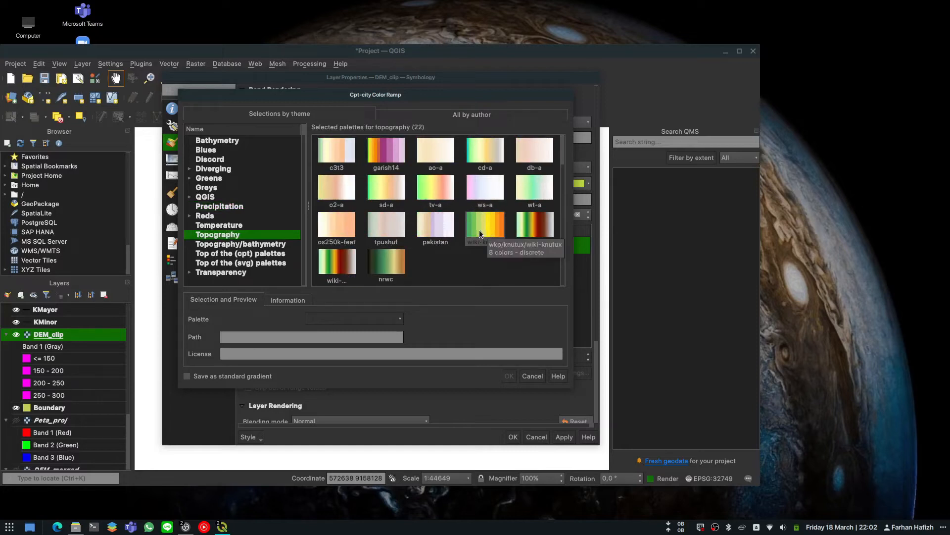
pyautogui.click(479, 229)
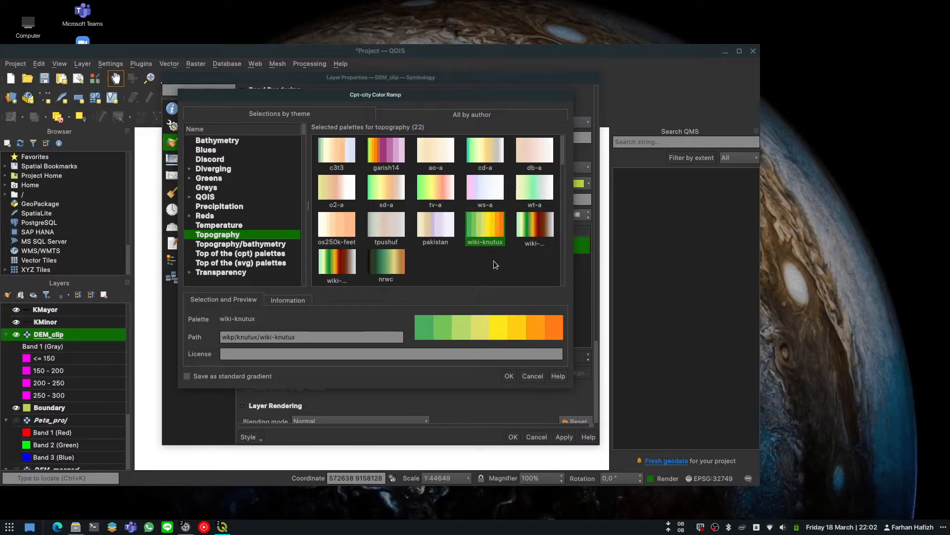
pyautogui.click(509, 376)
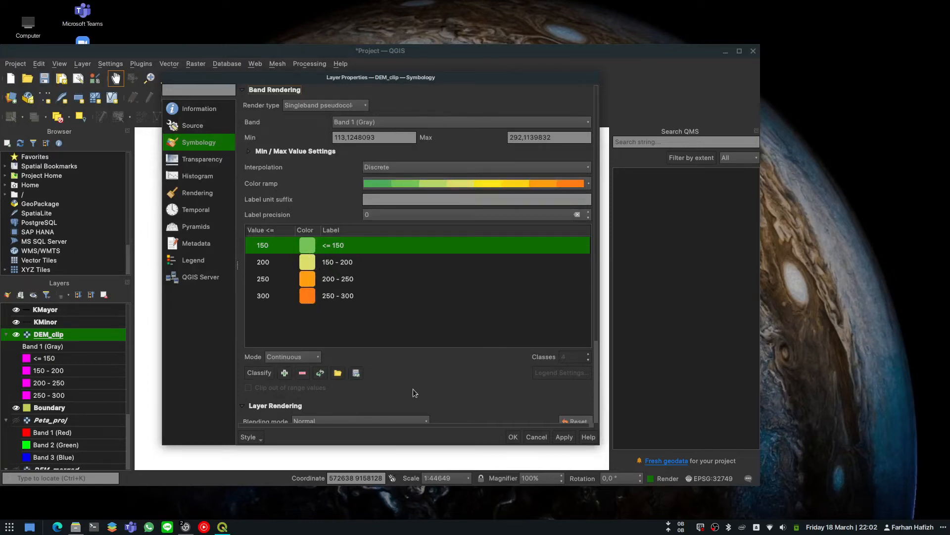
pyautogui.click(514, 437)
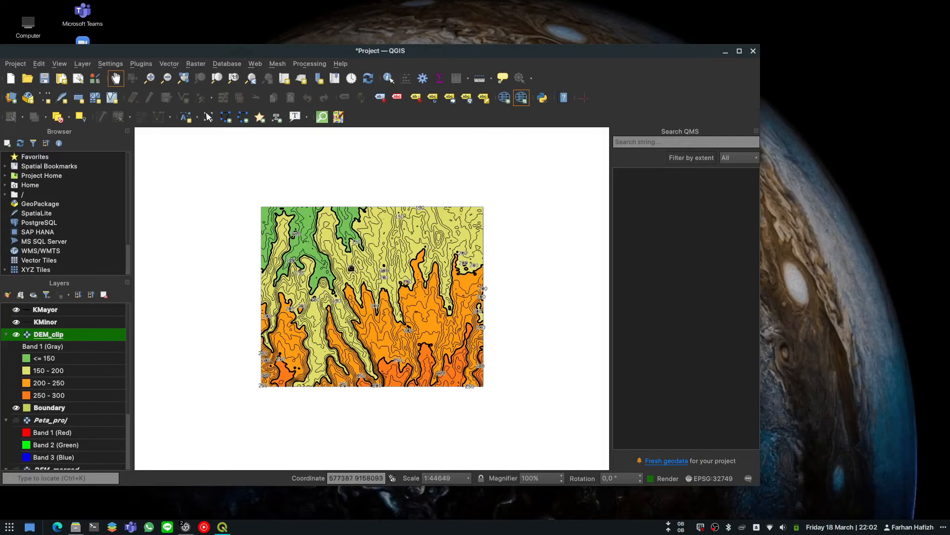
pyautogui.scroll(2, 365, 261)
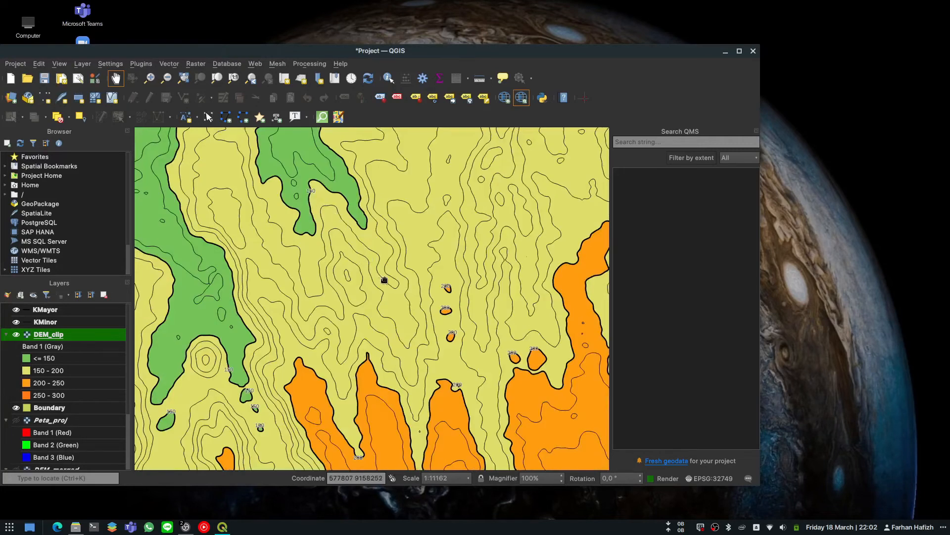
pyautogui.scroll(-2, 404, 315)
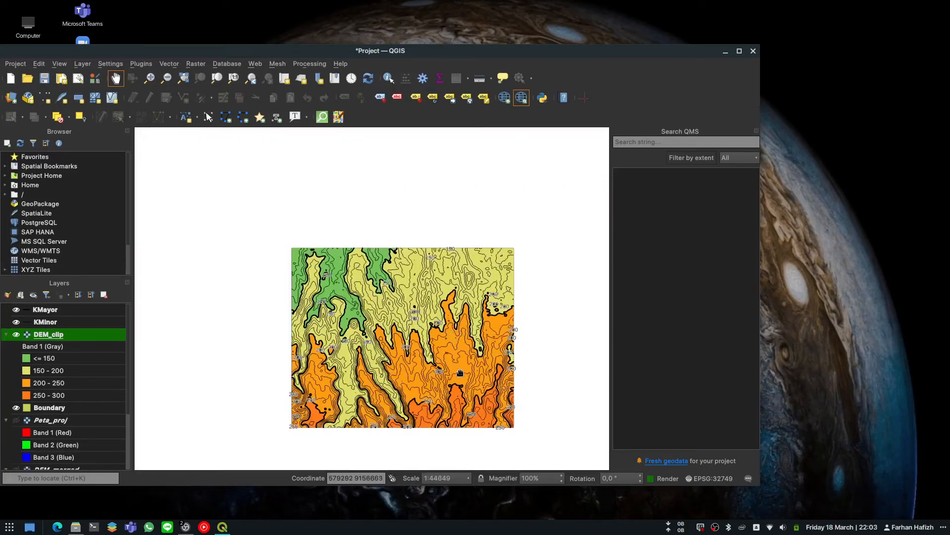
pyautogui.click(68, 359)
pyautogui.moveTo(410, 314); pyautogui.dragTo(360, 304)
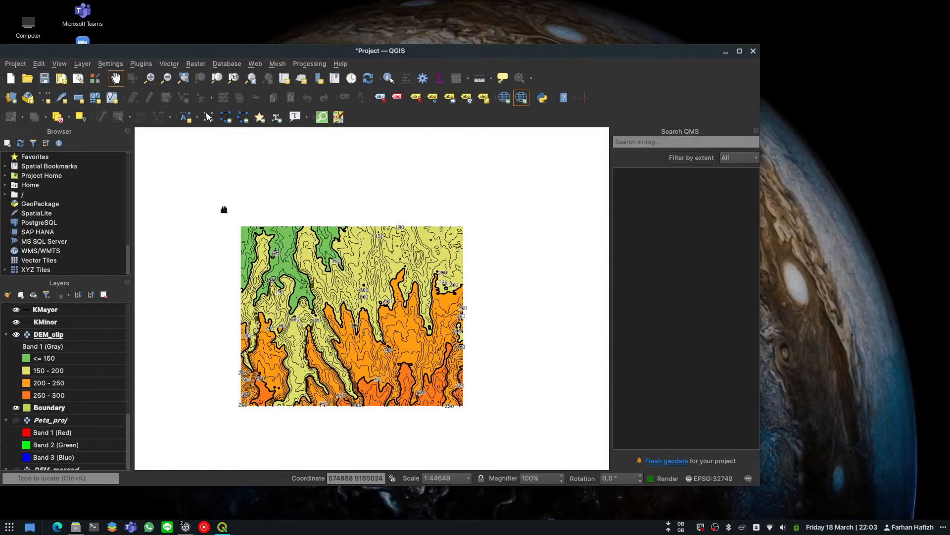
# Step: Create a new print layout titled "KOP standar"
pyautogui.click(15, 64)
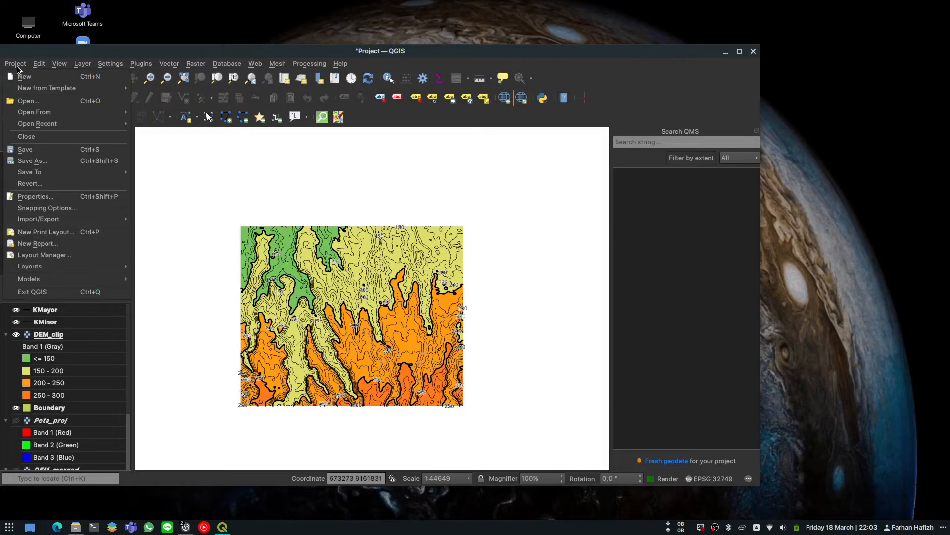
pyautogui.click(73, 236)
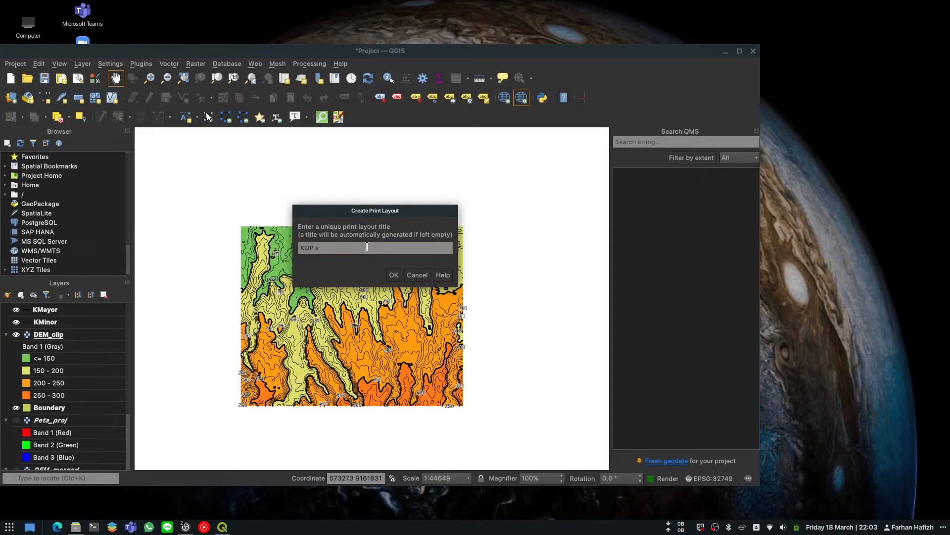
pyautogui.press('Return')
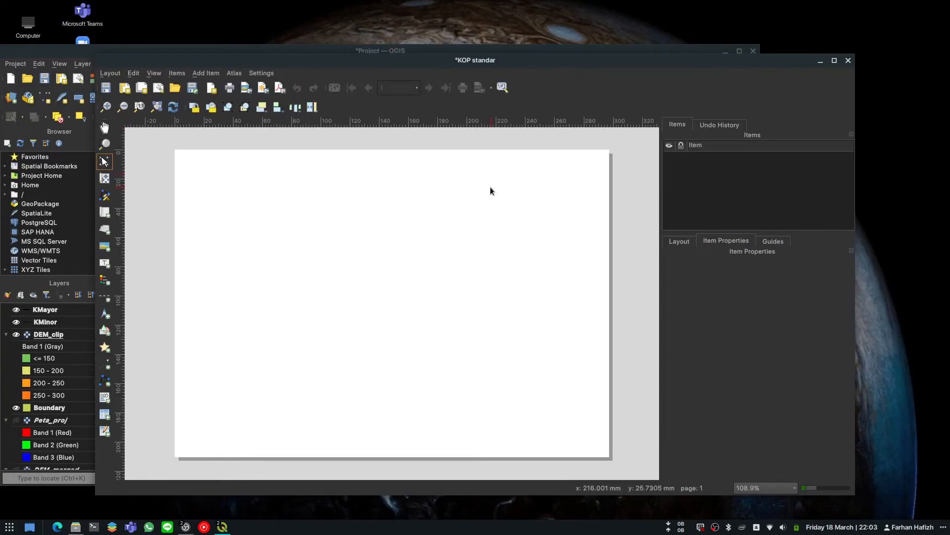
# Step: Set the layout's page size to A3 and maximize the layout window
pyautogui.rightClick(351, 253)
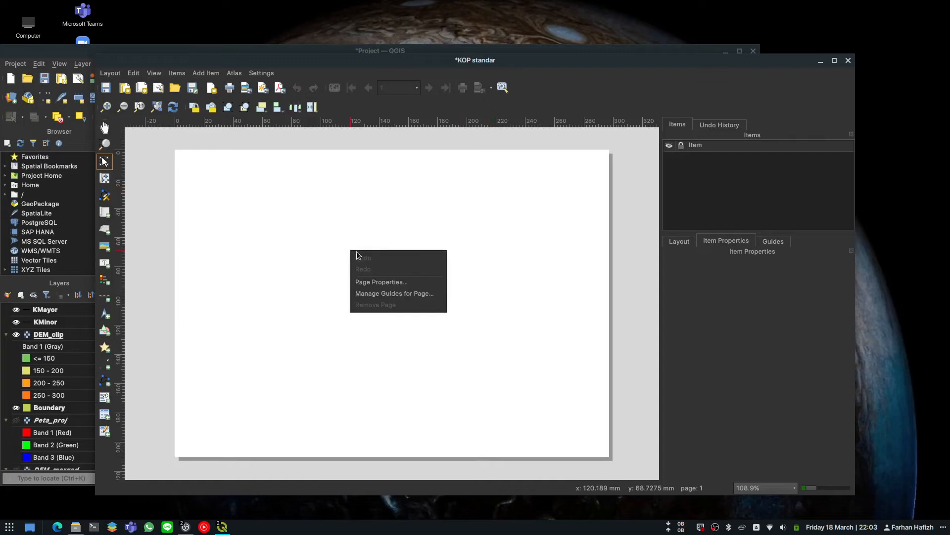
pyautogui.click(380, 282)
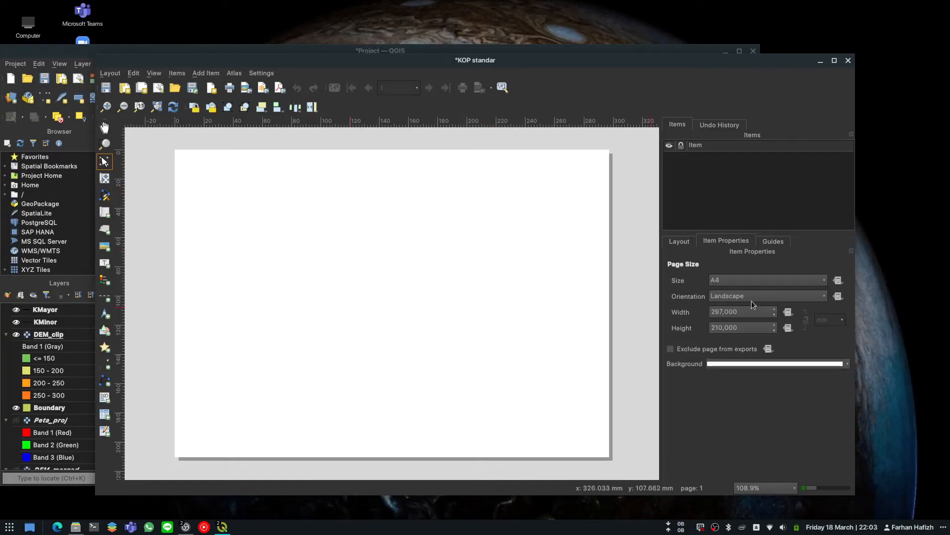
pyautogui.click(780, 281)
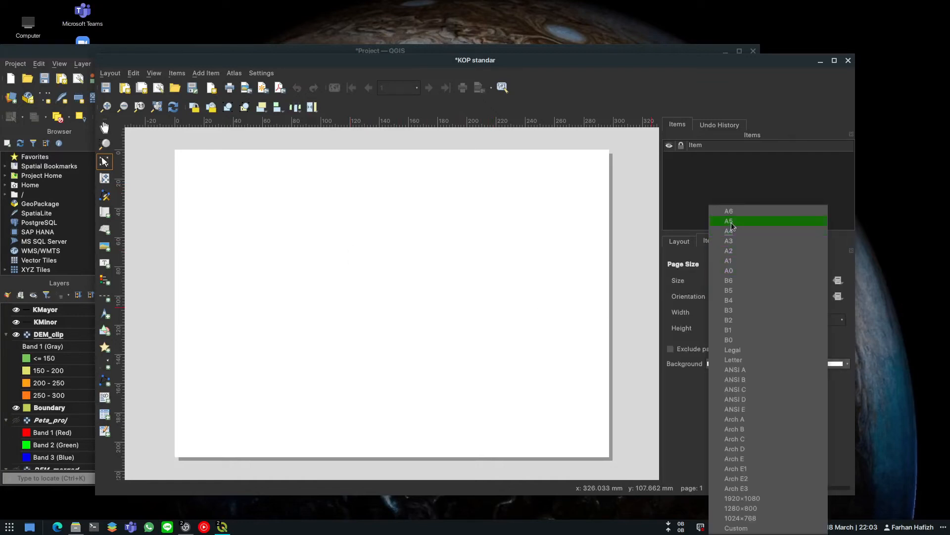
pyautogui.click(733, 244)
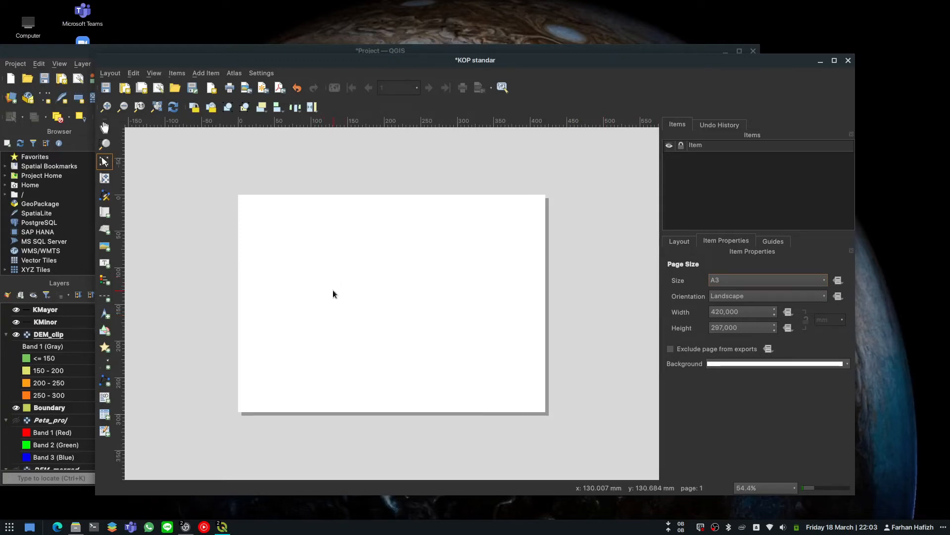
pyautogui.click(834, 61)
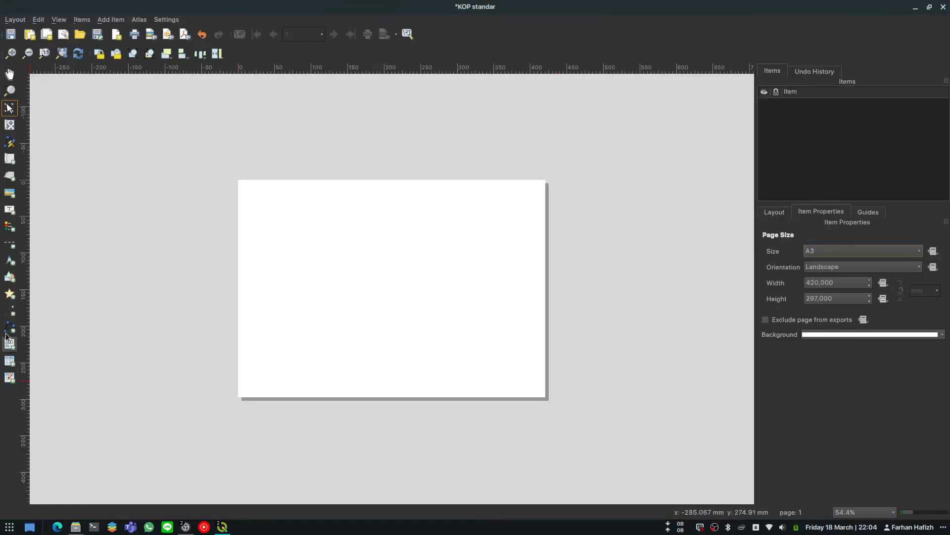
# Step: Start a new rectangle on the page and position it at X 10 mm, Y 10 mm from its upper-left reference point
pyautogui.click(12, 278)
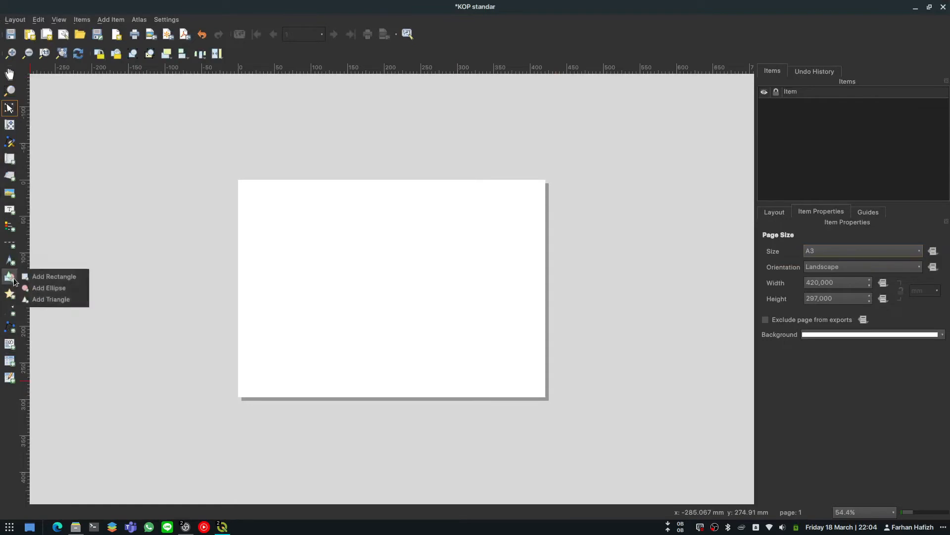
pyautogui.click(82, 276)
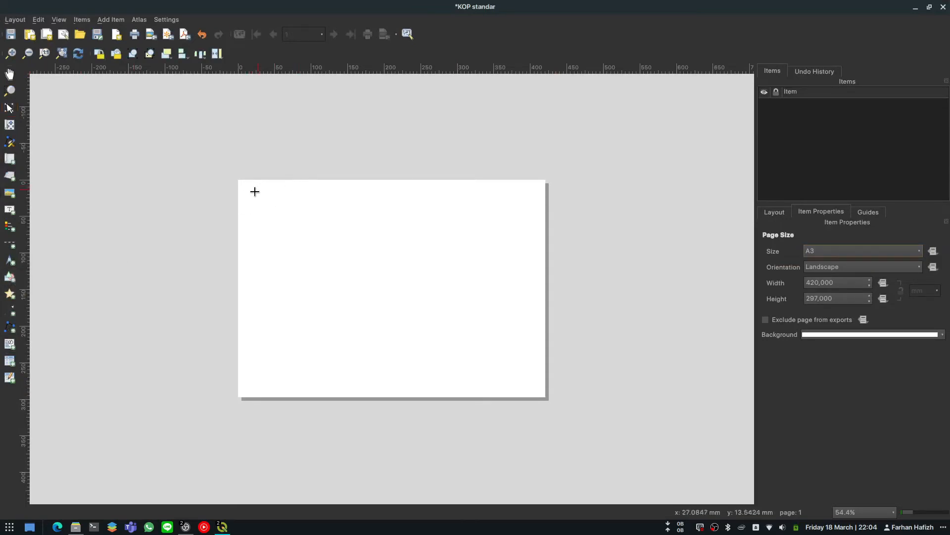
pyautogui.click(250, 188)
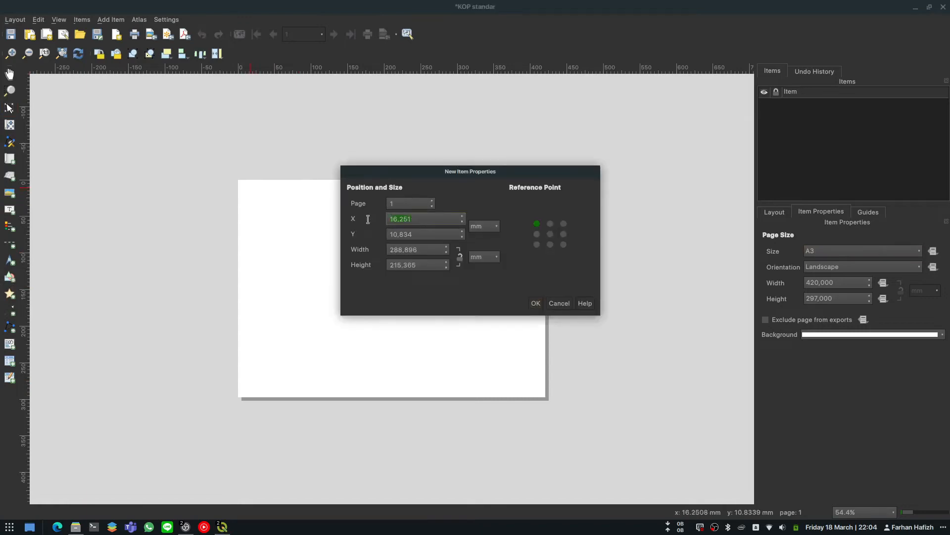
pyautogui.write('10')
pyautogui.press('Tab')
pyautogui.write('10')
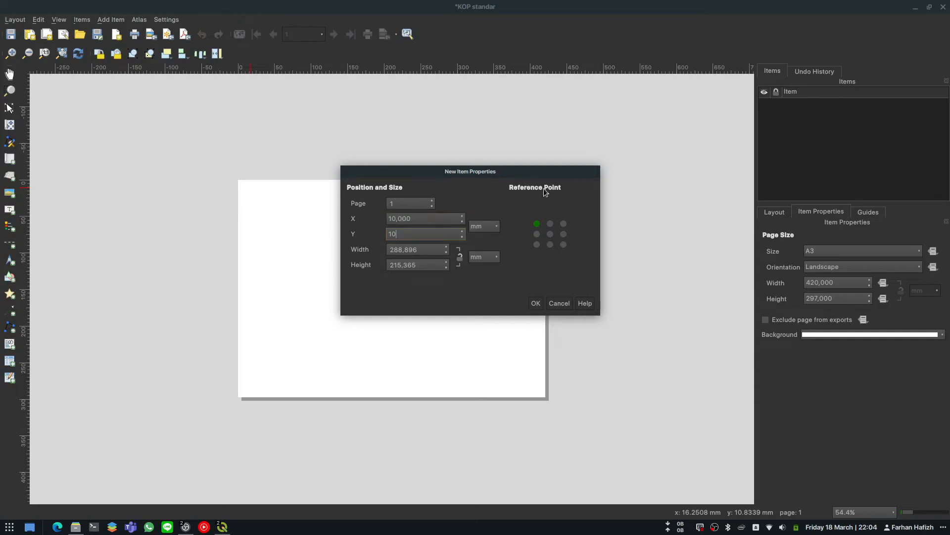
pyautogui.click(538, 225)
# Step: Set the rectangle's width to 340 mm and height to 277 mm, and create it as the main map frame
pyautogui.moveTo(424, 247); pyautogui.dragTo(383, 248)
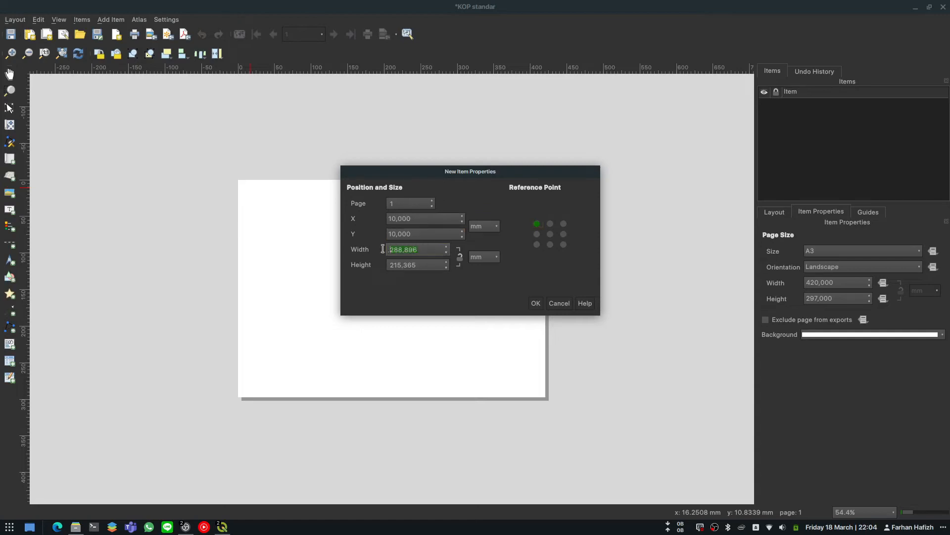
pyautogui.write('340')
pyautogui.press('Tab')
pyautogui.write('2')
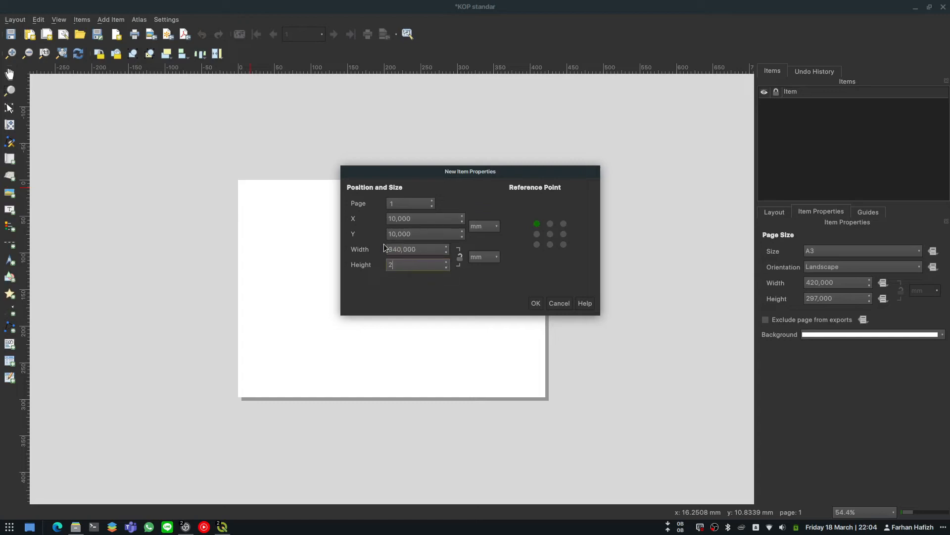
pyautogui.click(421, 248)
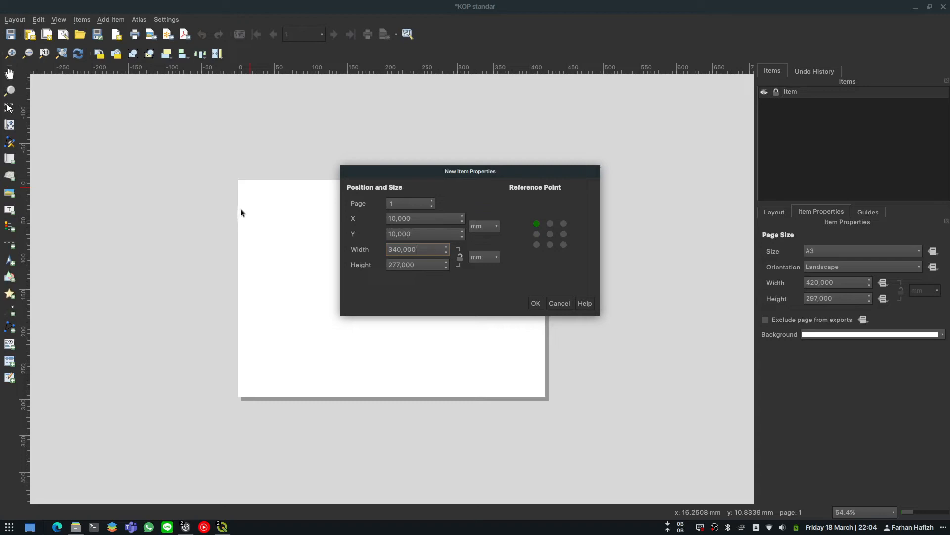
pyautogui.moveTo(446, 173); pyautogui.dragTo(356, 283)
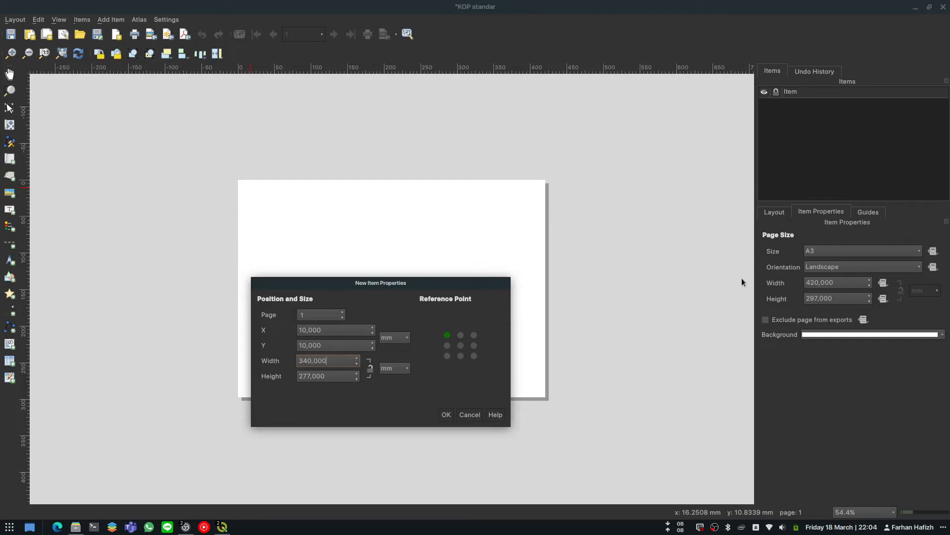
pyautogui.moveTo(371, 287); pyautogui.dragTo(393, 272)
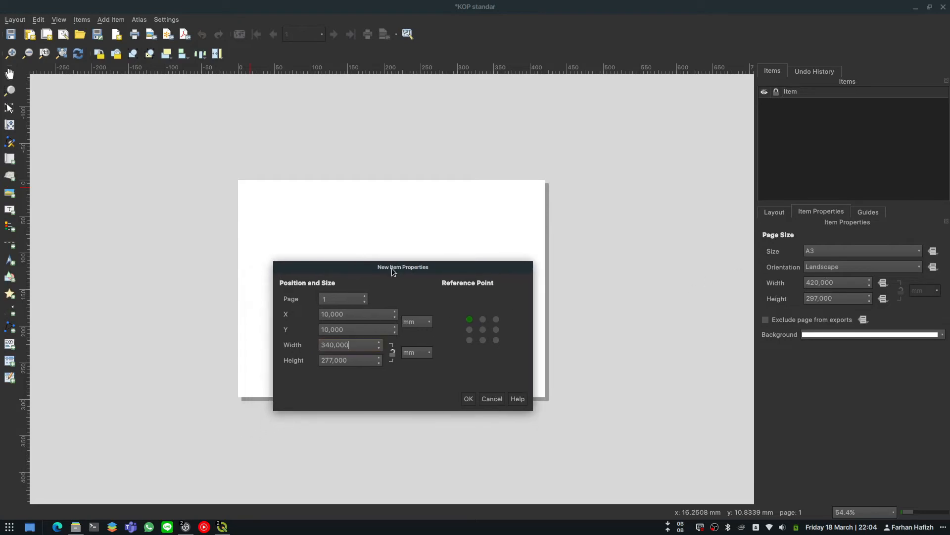
pyautogui.click(469, 399)
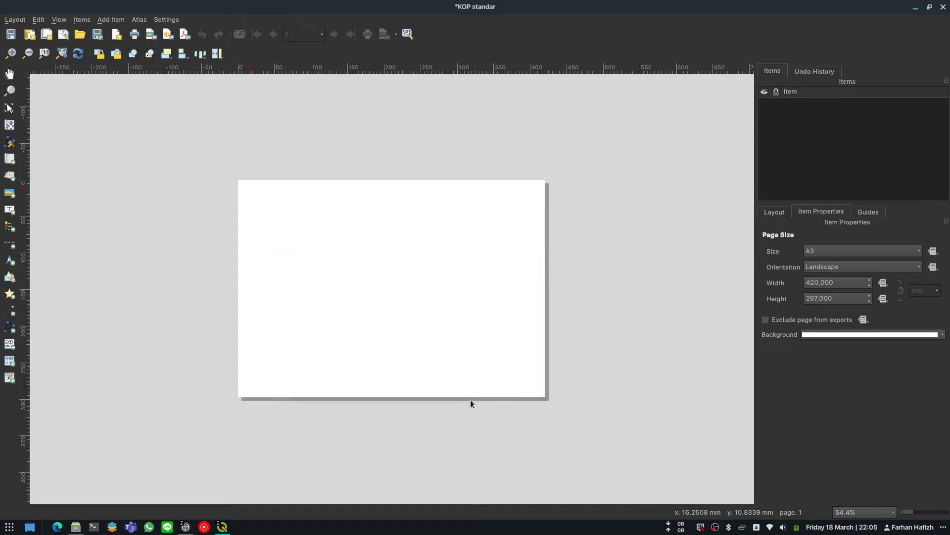
# Step: Start a second rectangle beside the main frame's upper-right corner and position it at X 350 mm, Y 10 mm
pyautogui.click(499, 233)
pyautogui.scroll(1, 547, 177)
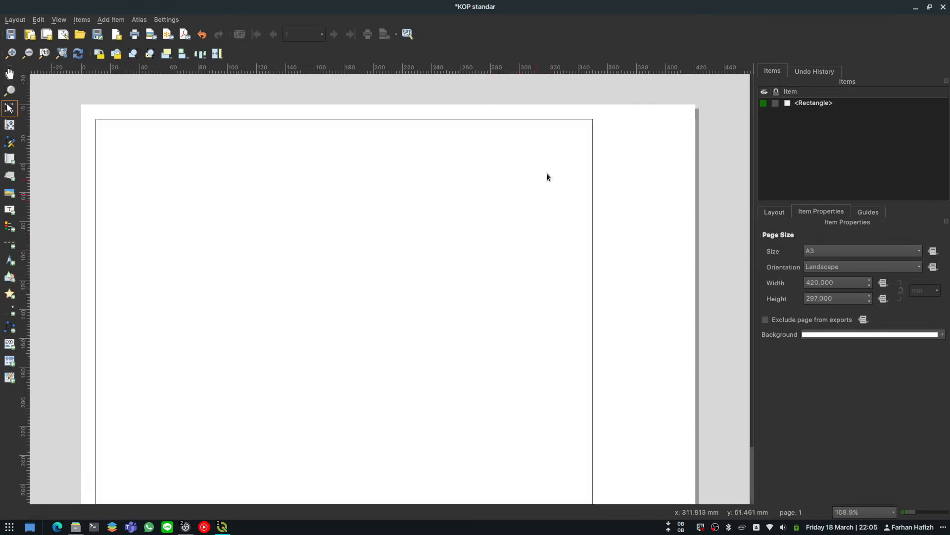
pyautogui.click(17, 275)
pyautogui.click(46, 275)
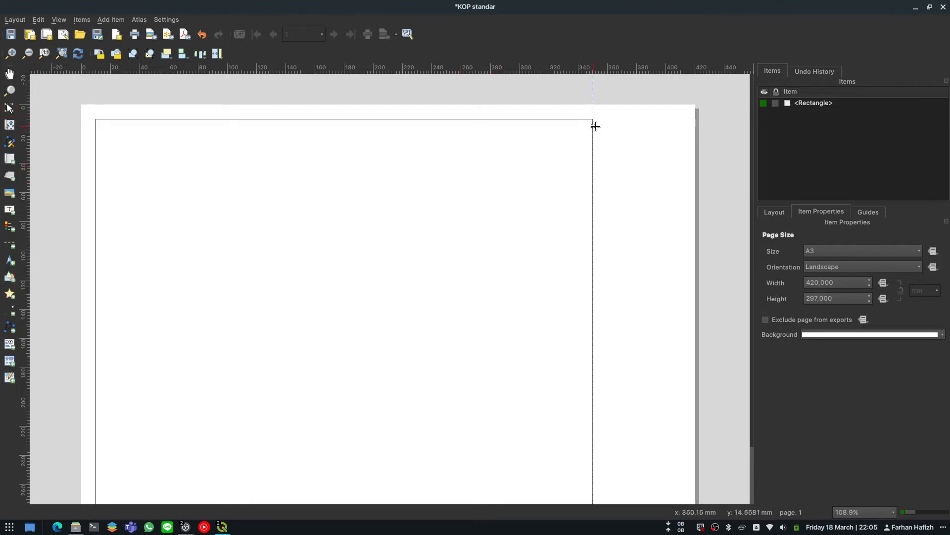
pyautogui.click(602, 127)
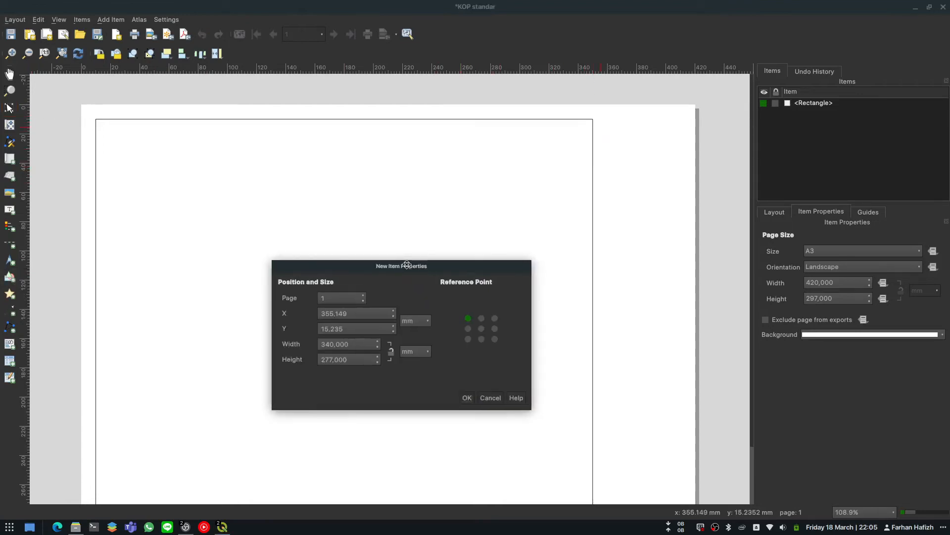
pyautogui.moveTo(407, 265); pyautogui.dragTo(367, 254)
pyautogui.click(315, 302)
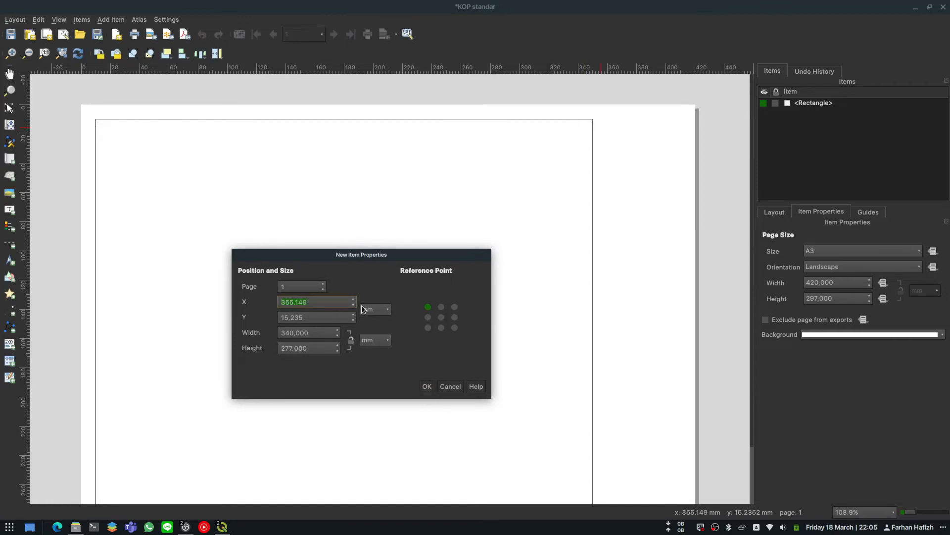
pyautogui.write('350')
pyautogui.click(303, 317)
pyautogui.write('10')
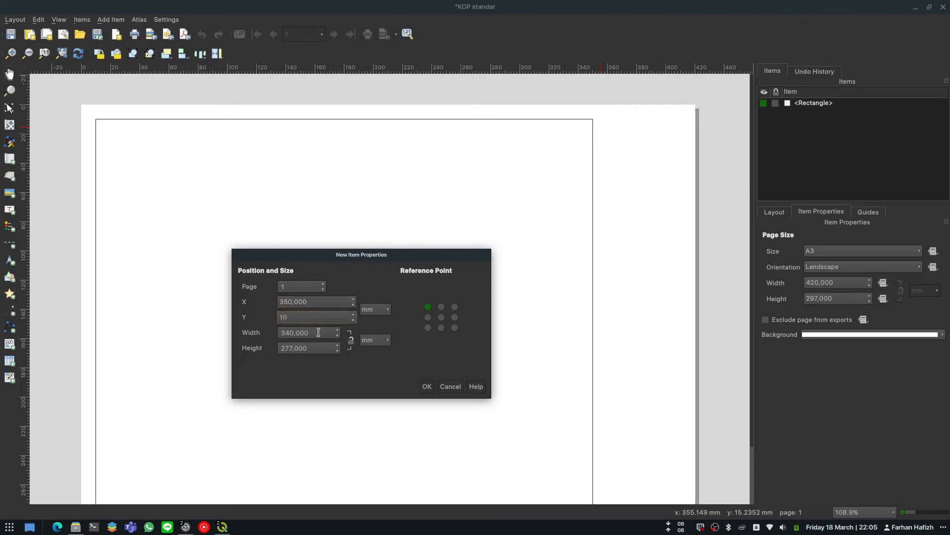
pyautogui.click(318, 332)
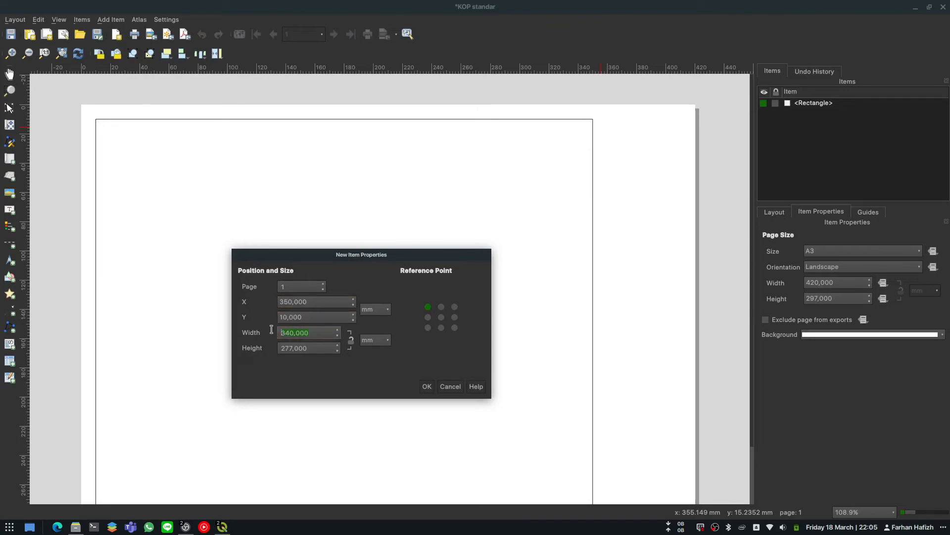
# Step: Create the second rectangle 60 mm wide and 277 mm high at X 350 mm, Y 10 mm
pyautogui.write('60')
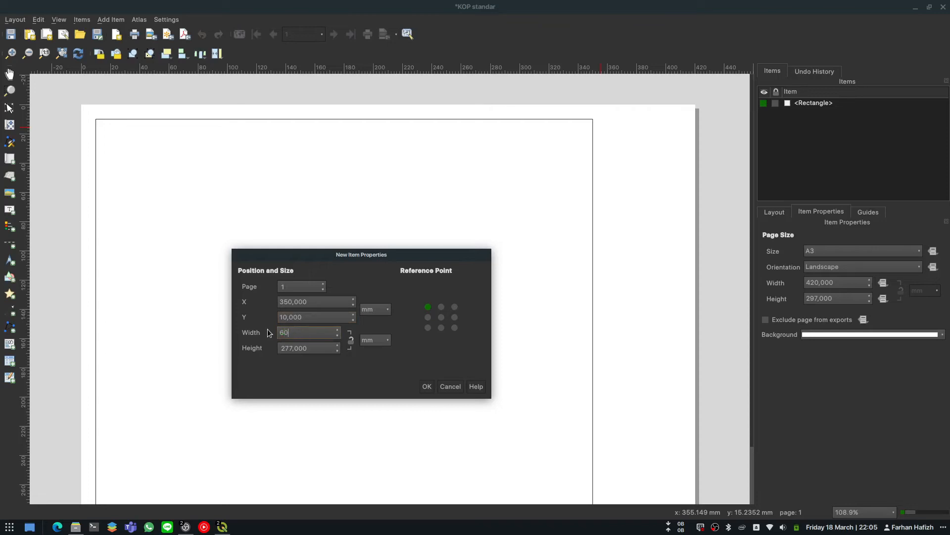
pyautogui.press('Tab')
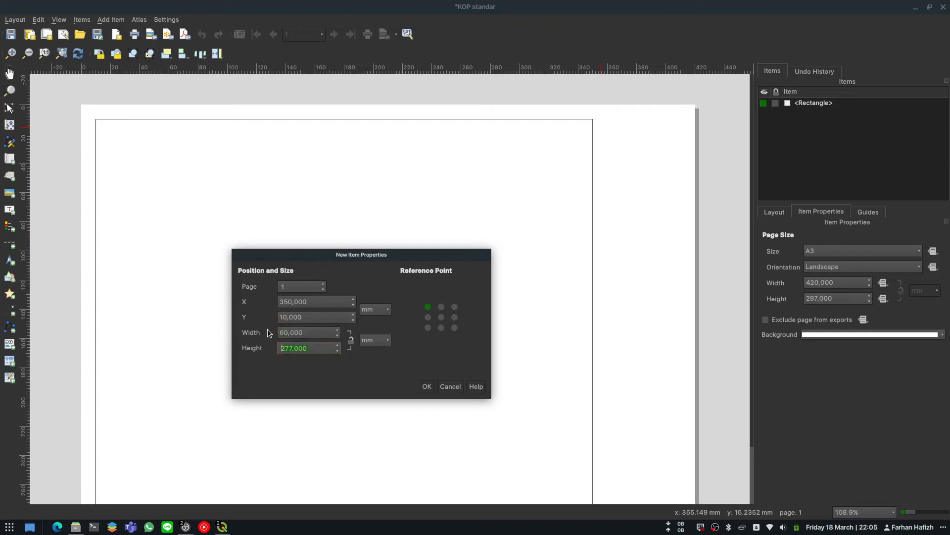
pyautogui.click(426, 386)
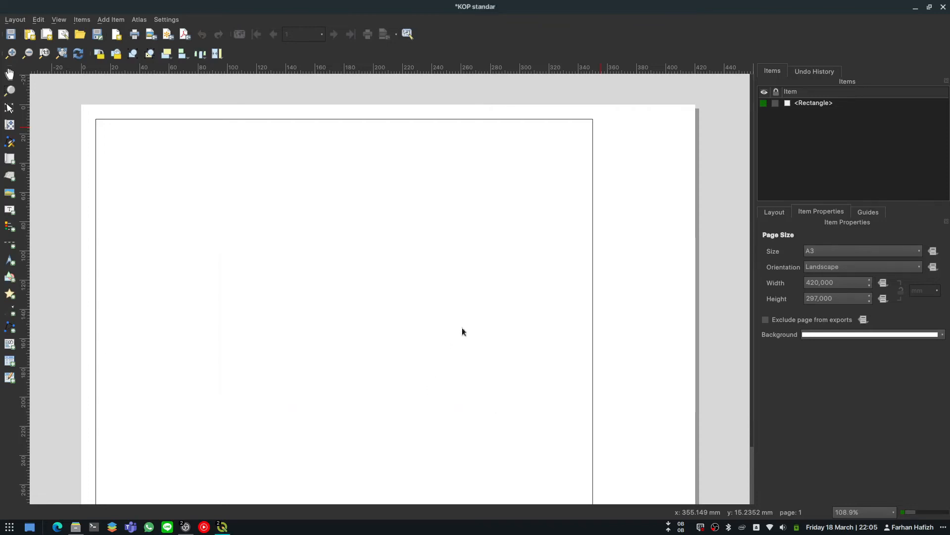
pyautogui.click(704, 180)
pyautogui.hotkey('ctrl', '-')
pyautogui.hotkey('ctrl', '+')
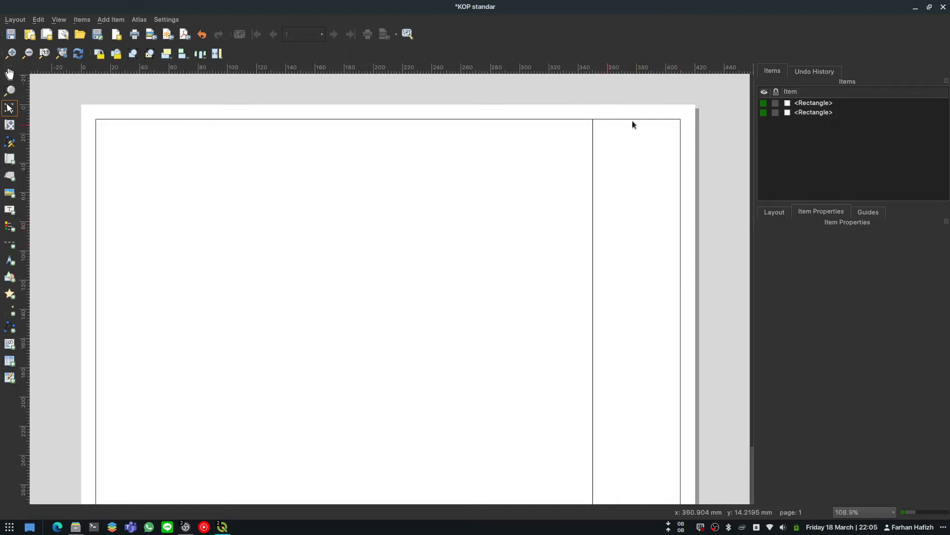
pyautogui.hotkey('ctrl', '-')
pyautogui.hotkey('ctrl', '+')
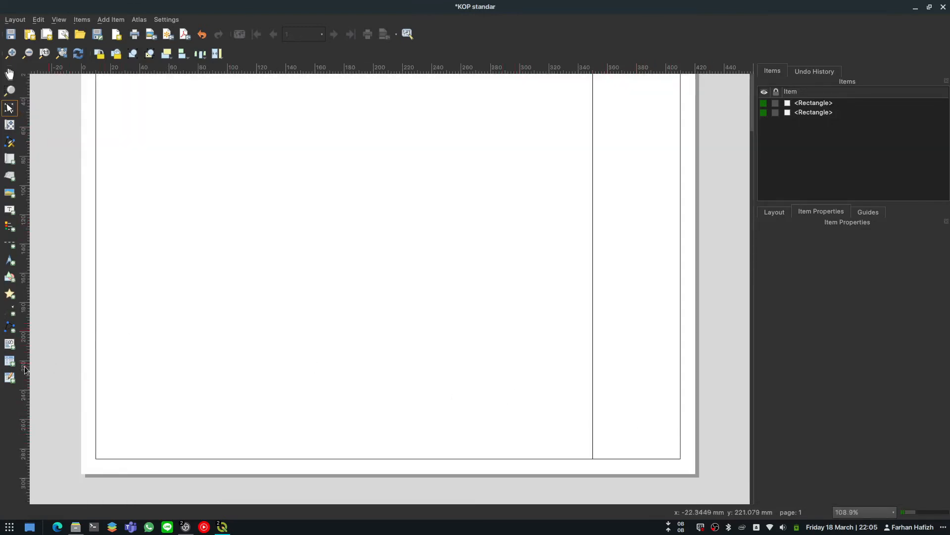
# Step: Add a text label about 54 by 20 mm starting at the upper-left corner of the narrow column
pyautogui.click(10, 210)
pyautogui.hotkey('ctrl', '-')
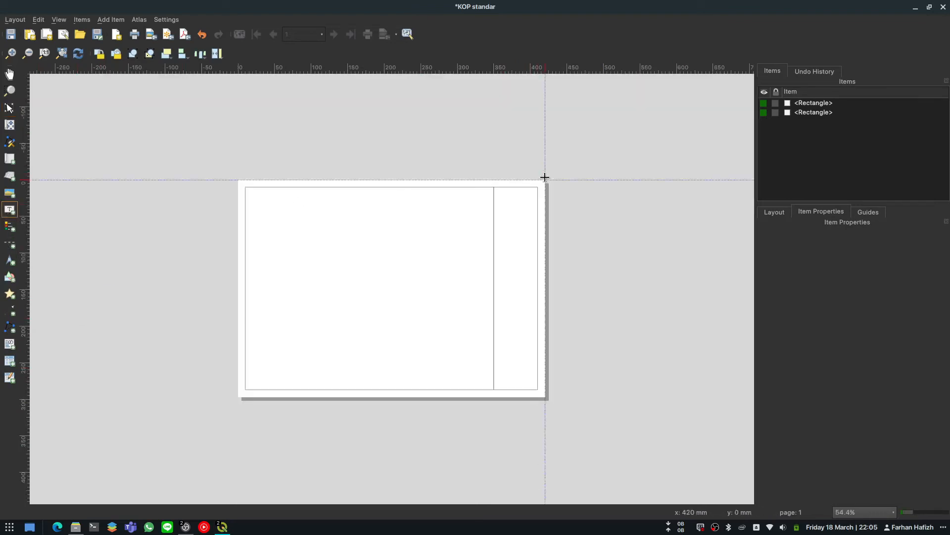
pyautogui.hotkey('ctrl', '+')
pyautogui.scroll(1, 709, 103)
pyautogui.scroll(2, 713, 110)
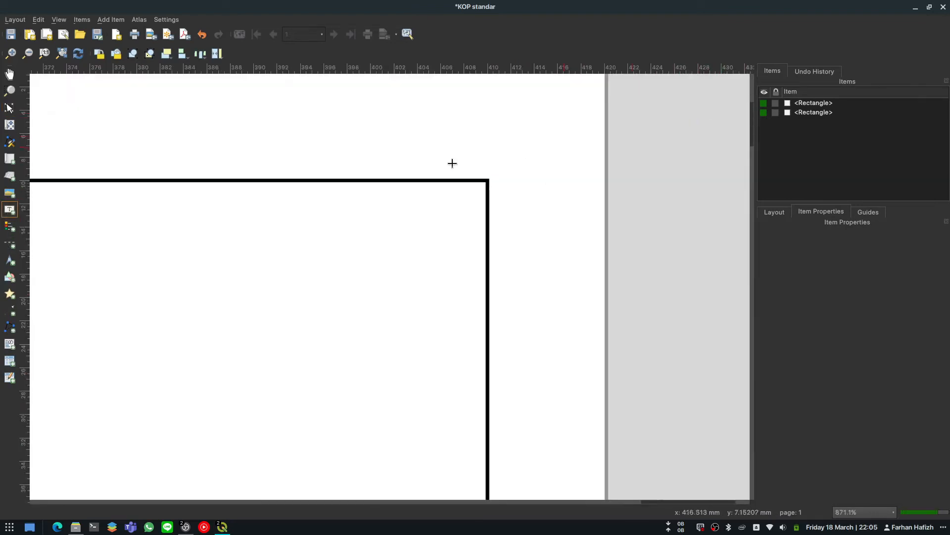
pyautogui.scroll(-2, 416, 178)
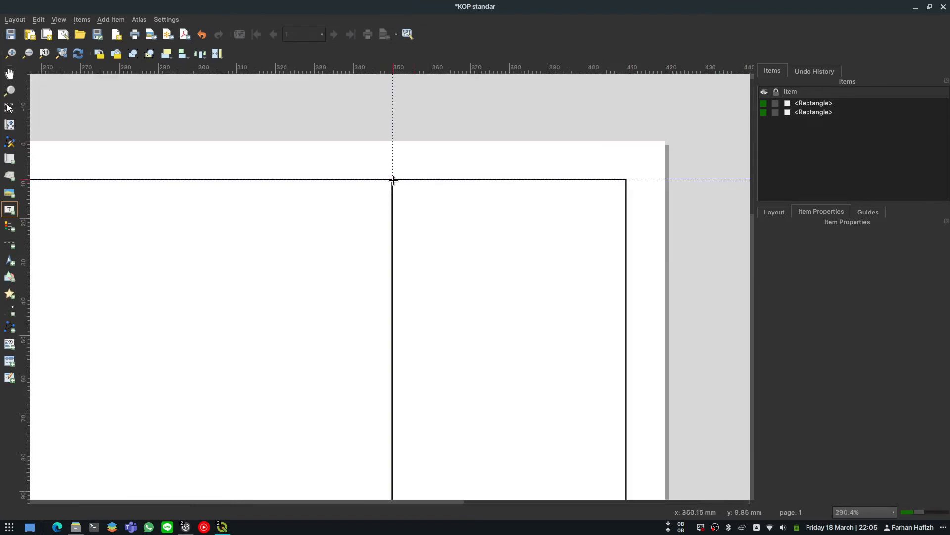
pyautogui.moveTo(393, 180); pyautogui.dragTo(601, 255)
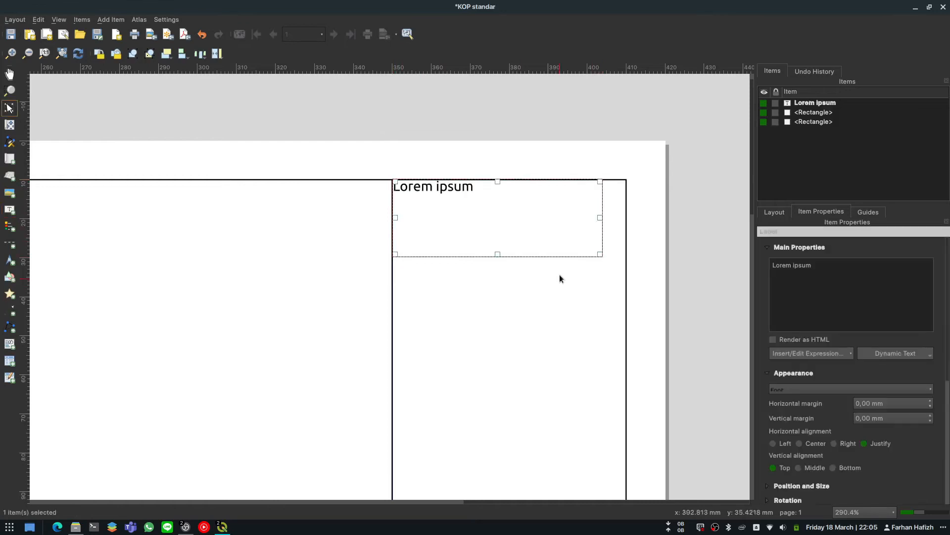
# Step: Move the label slightly inward from the upper-left corner of the narrow column
pyautogui.scroll(2, 415, 184)
pyautogui.moveTo(445, 240); pyautogui.dragTo(460, 256)
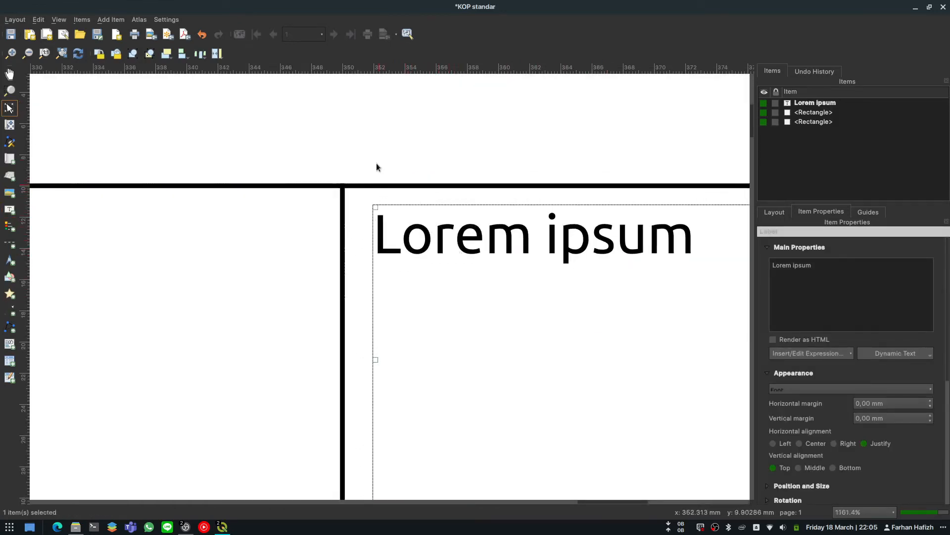
pyautogui.click(376, 146)
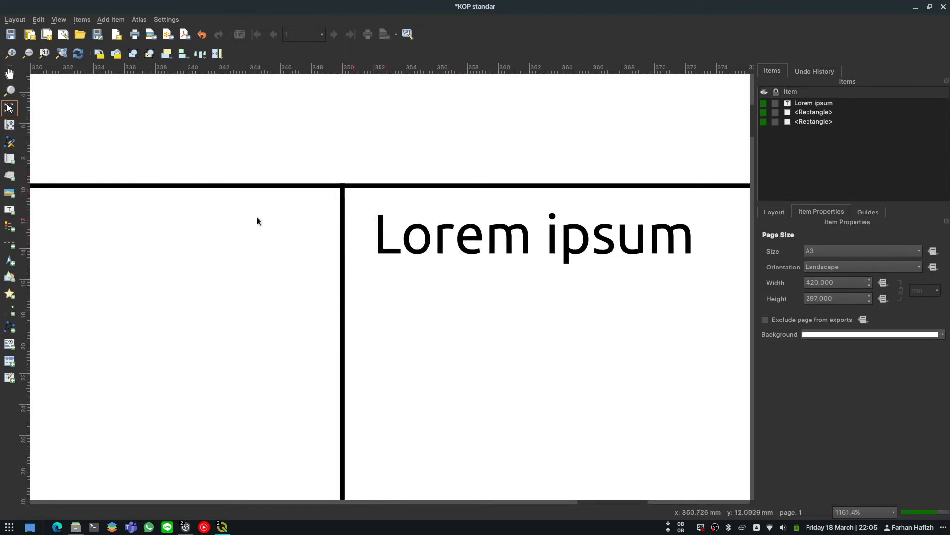
pyautogui.click(10, 276)
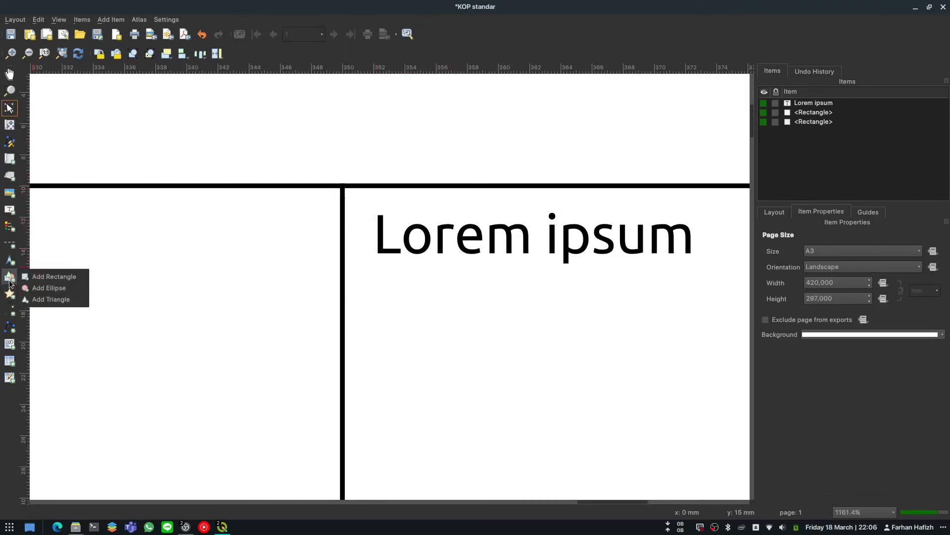
pyautogui.click(35, 277)
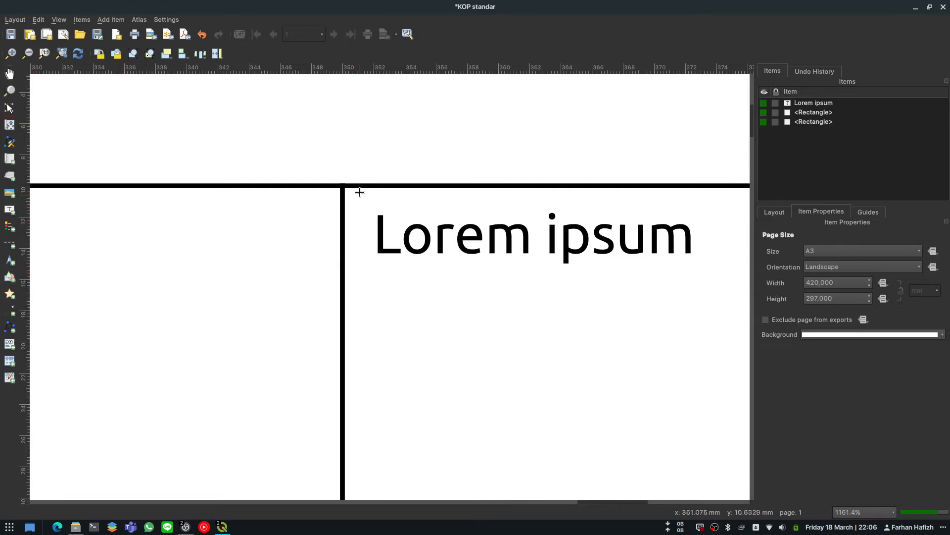
pyautogui.scroll(1, 362, 186)
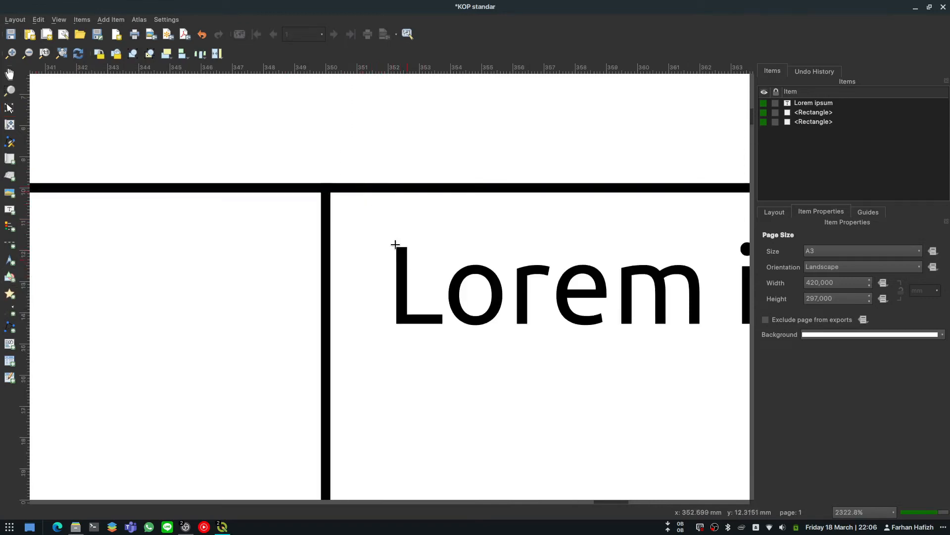
pyautogui.scroll(2, 312, 166)
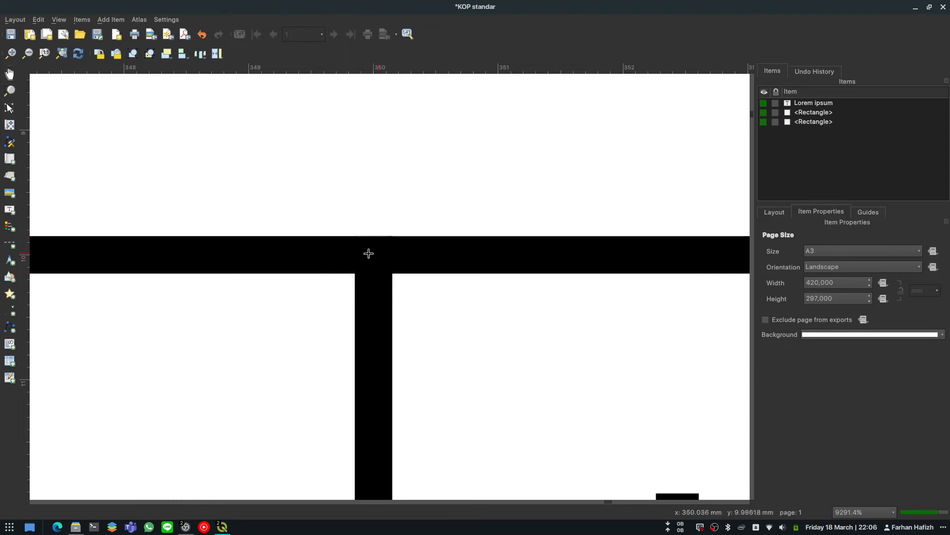
pyautogui.scroll(-2, 368, 247)
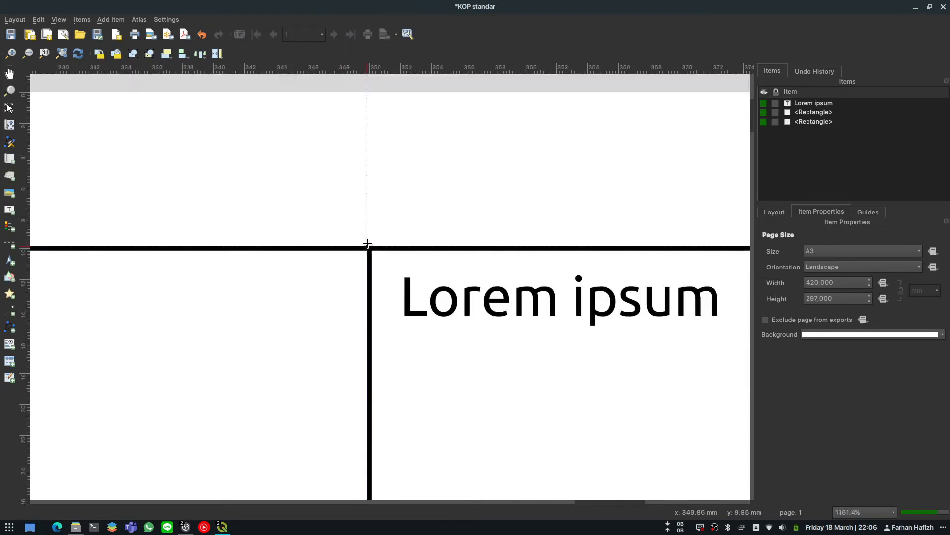
pyautogui.click(9, 108)
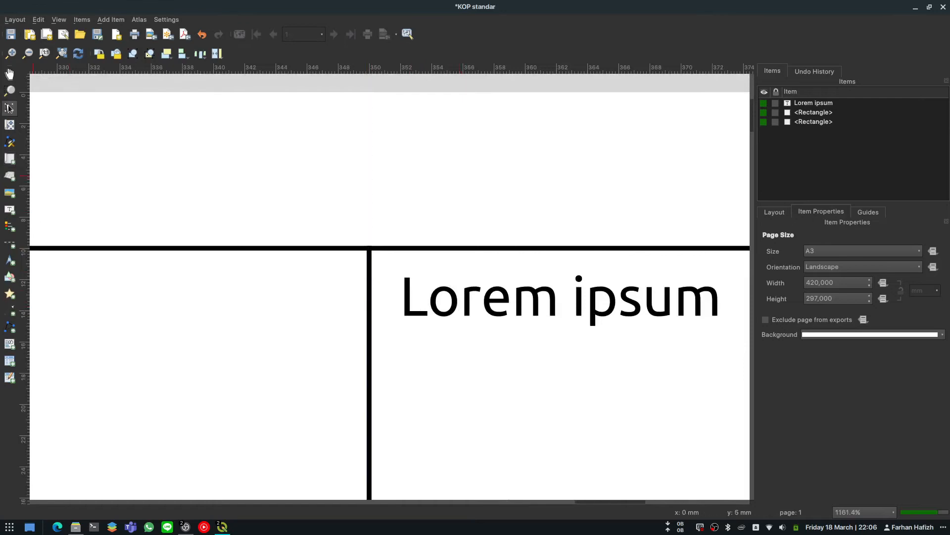
# Step: Move the label against the column's upper-left corner, then shift it inward to about X 353 mm, Y 14 mm
pyautogui.moveTo(522, 302); pyautogui.dragTo(498, 294)
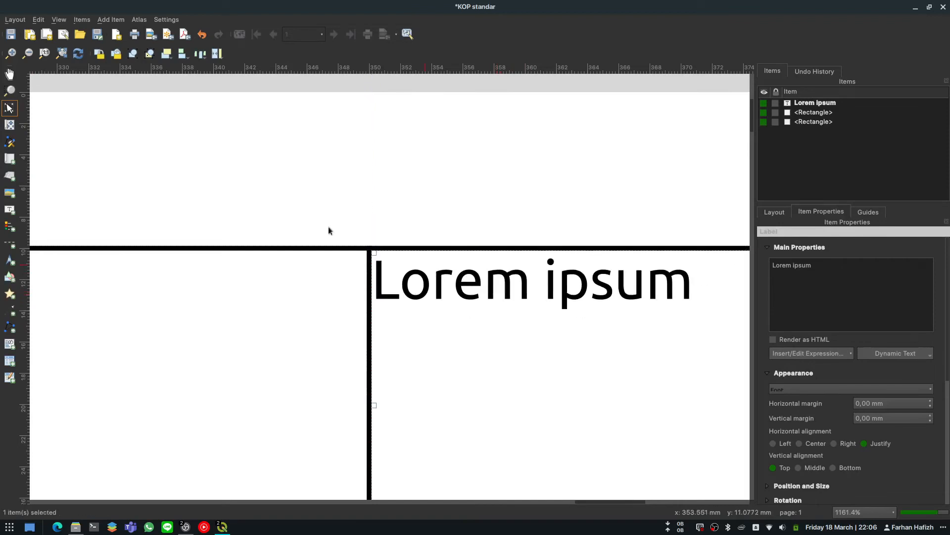
pyautogui.scroll(-2, 329, 230)
pyautogui.moveTo(491, 220); pyautogui.dragTo(503, 235)
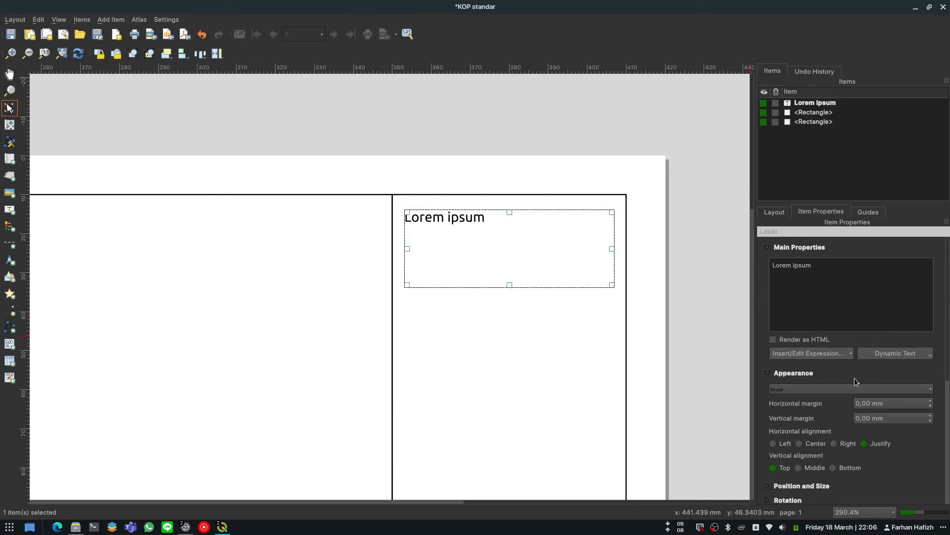
# Step: Set the label's position to X 350 mm and Y 10 mm
pyautogui.scroll(-5, 847, 364)
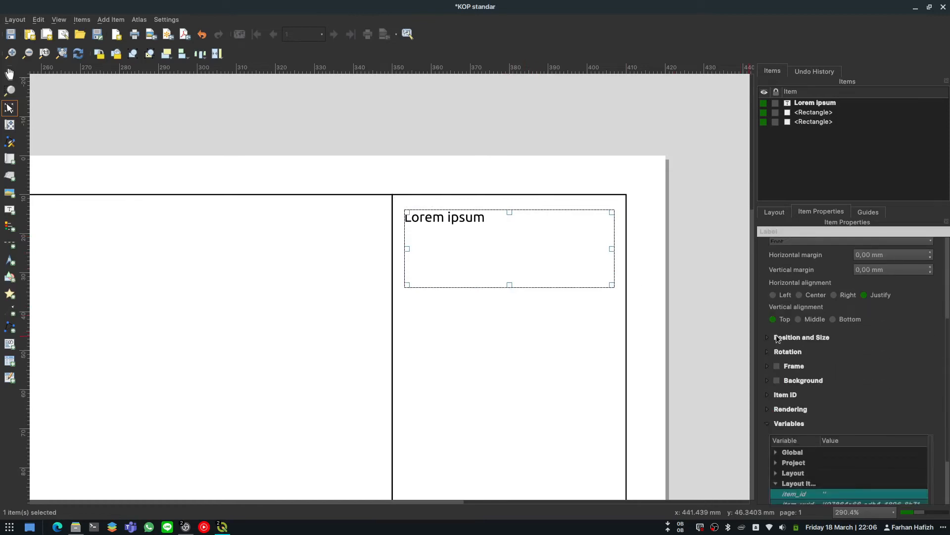
pyautogui.click(769, 337)
pyautogui.scroll(-2, 791, 334)
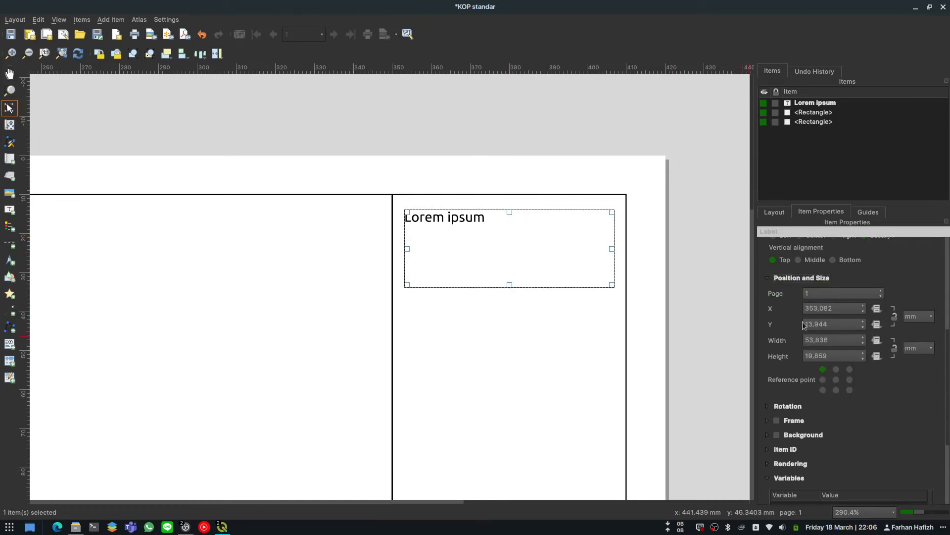
pyautogui.moveTo(834, 308); pyautogui.dragTo(817, 309)
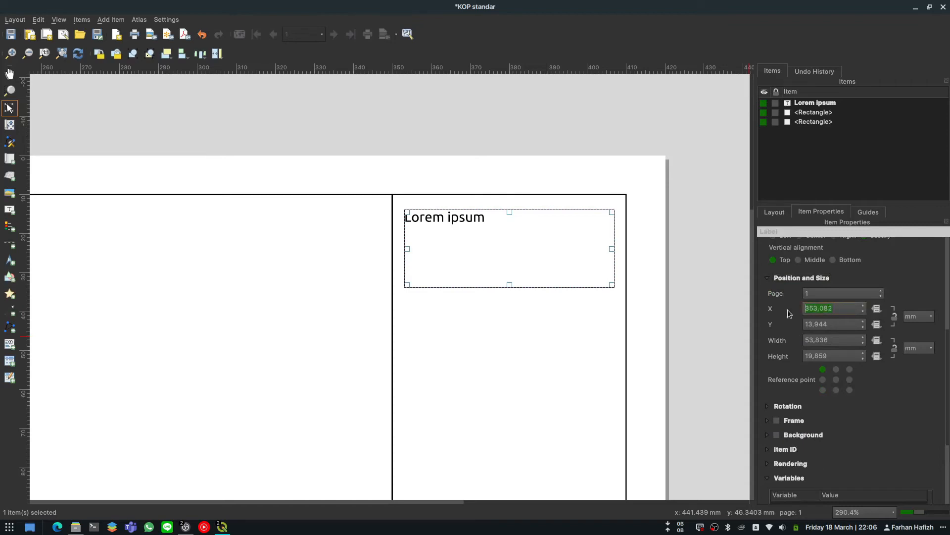
pyautogui.write('35')
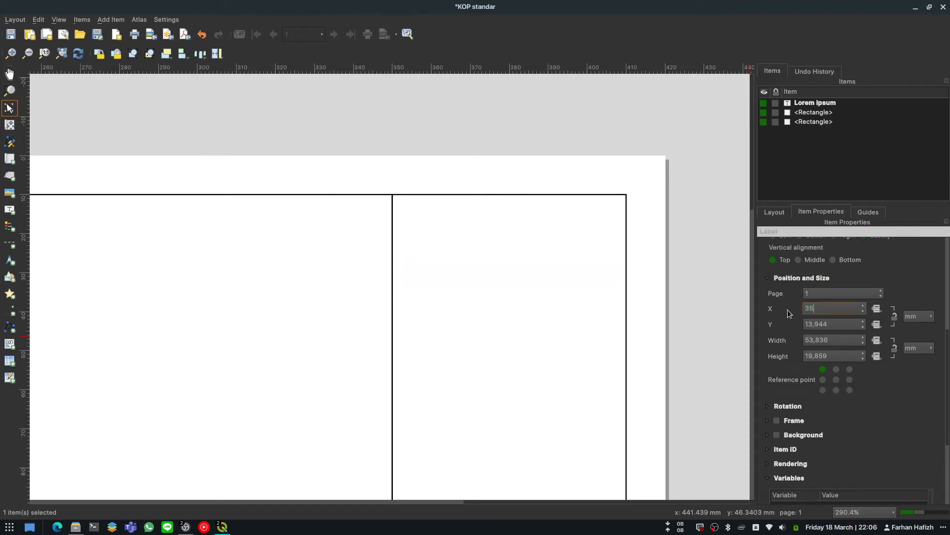
pyautogui.write('0')
pyautogui.press('Tab')
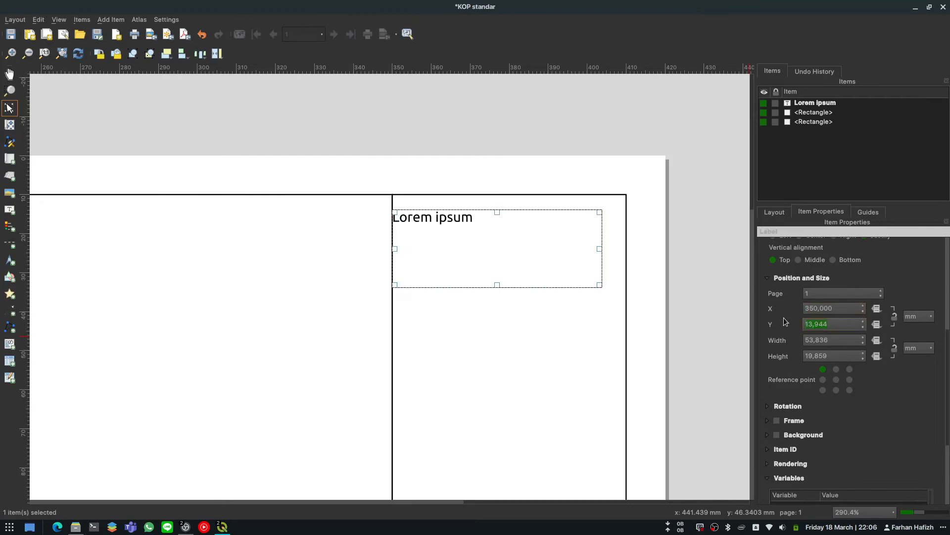
pyautogui.write('10')
pyautogui.press('Tab')
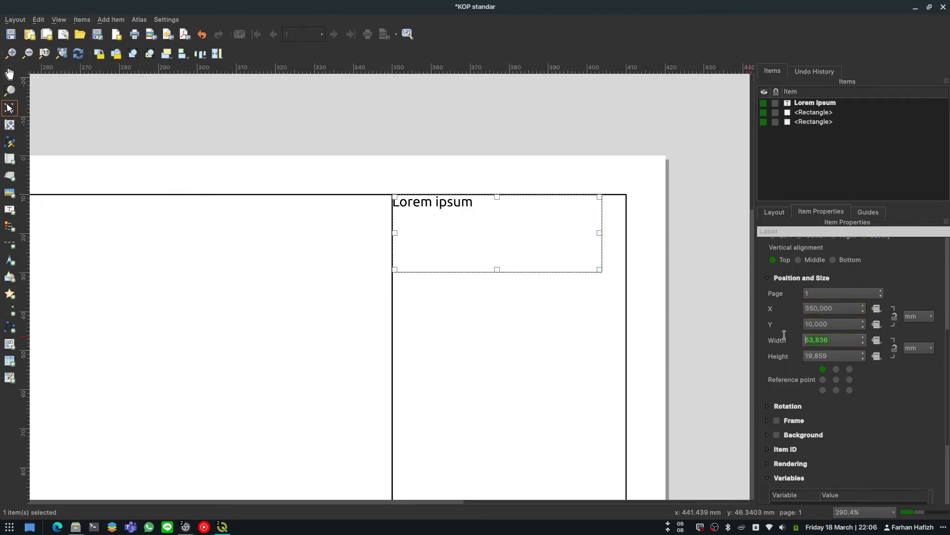
# Step: Set the label's size to 60 mm wide and 15 mm high
pyautogui.write('60')
pyautogui.press('Tab')
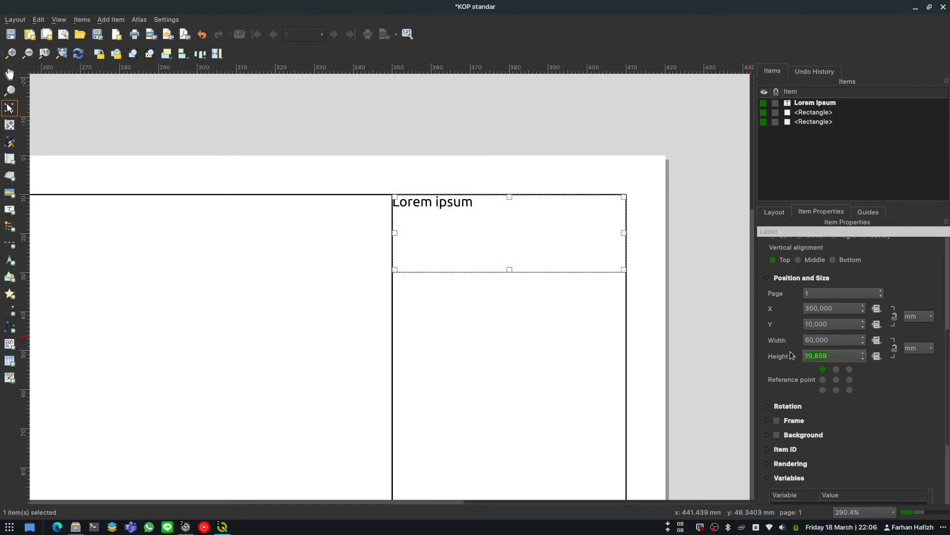
pyautogui.write('15')
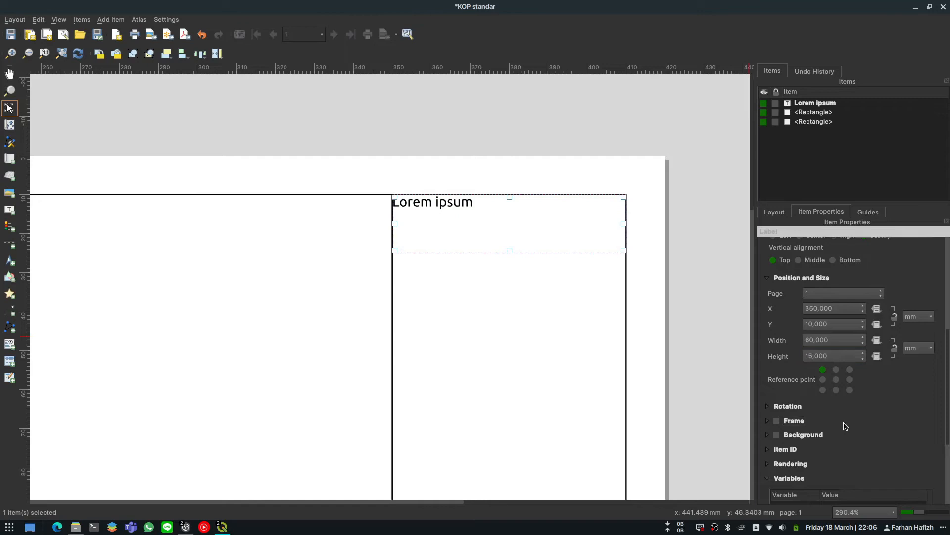
# Step: Replace the label's placeholder text with "CATATAN"
pyautogui.scroll(7, 843, 421)
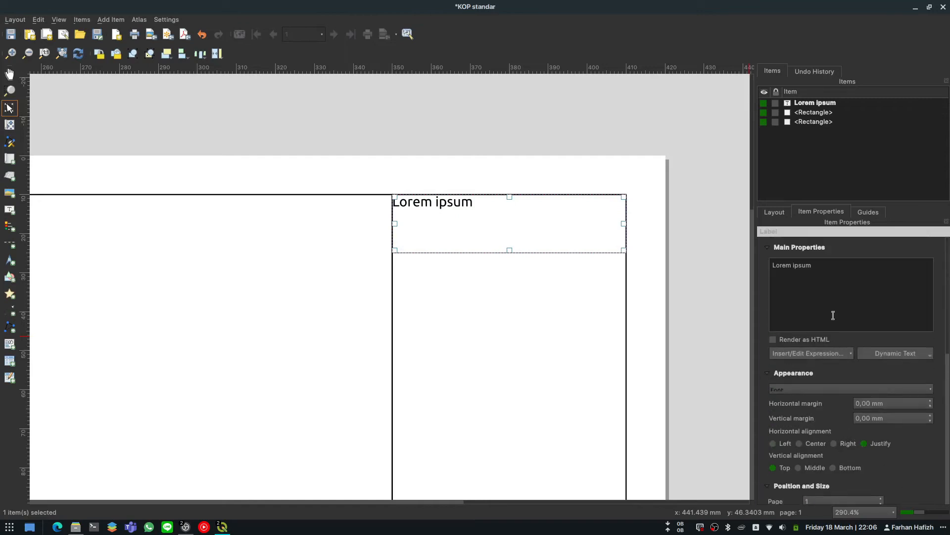
pyautogui.tripleClick(782, 265)
pyautogui.press('capslock')
pyautogui.write('CATATA')
pyautogui.press('capslock')
pyautogui.write('N')
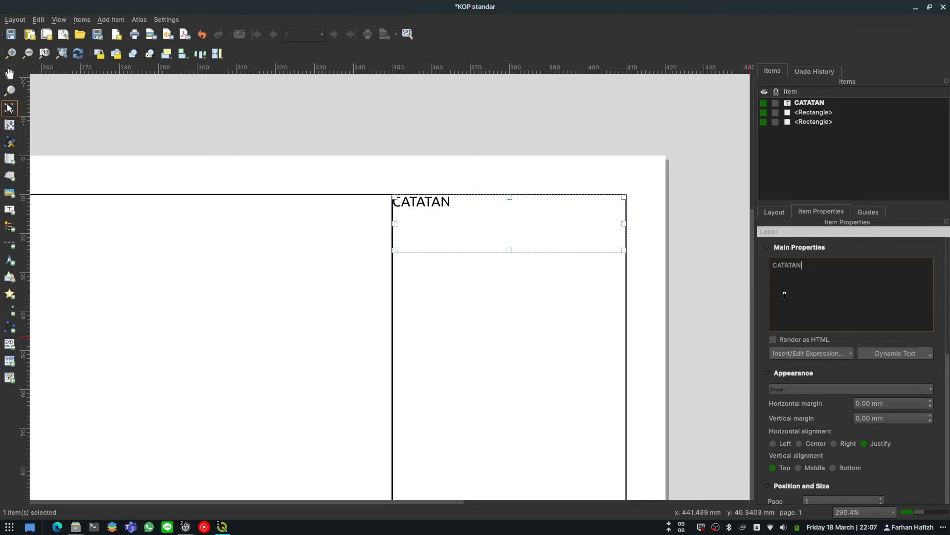
# Step: Align the CATATAN label's text to the center horizontally and to the middle vertically
pyautogui.scroll(-1, 817, 408)
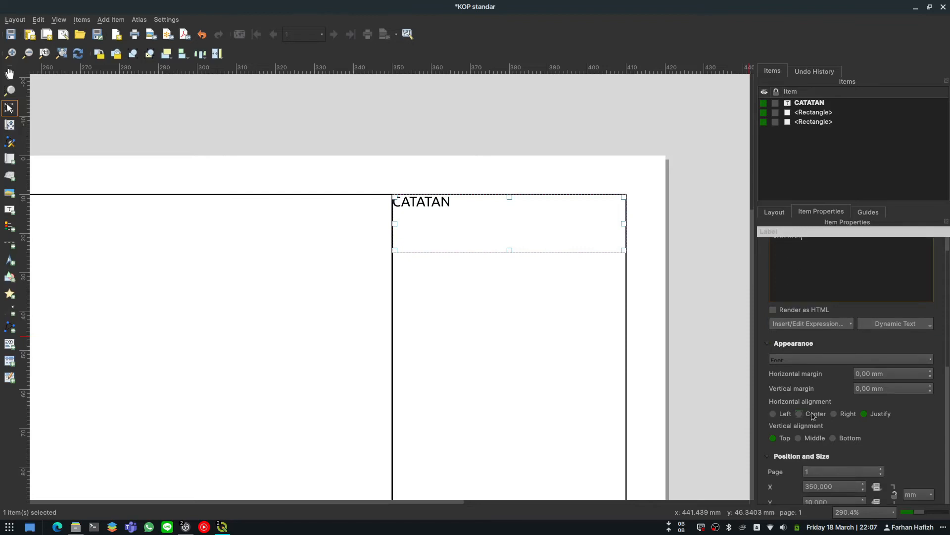
pyautogui.click(802, 415)
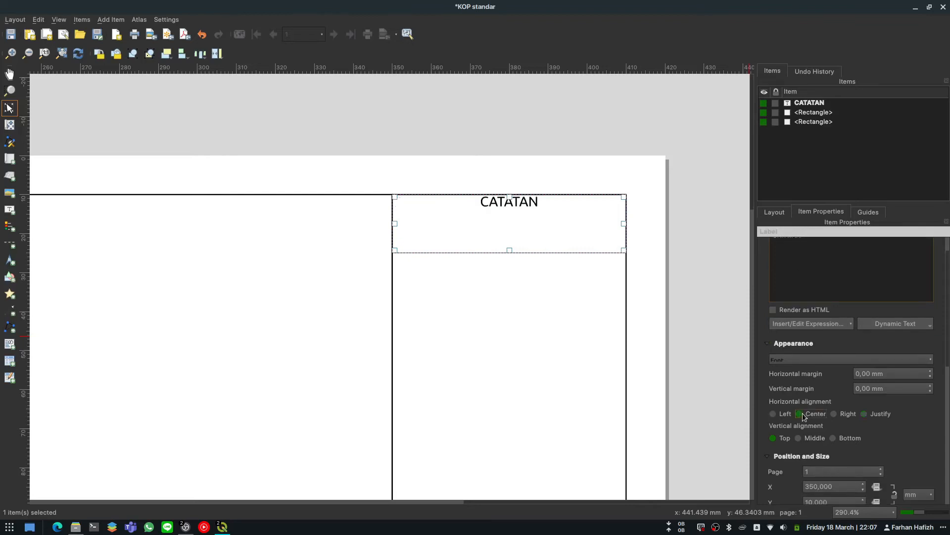
pyautogui.click(801, 439)
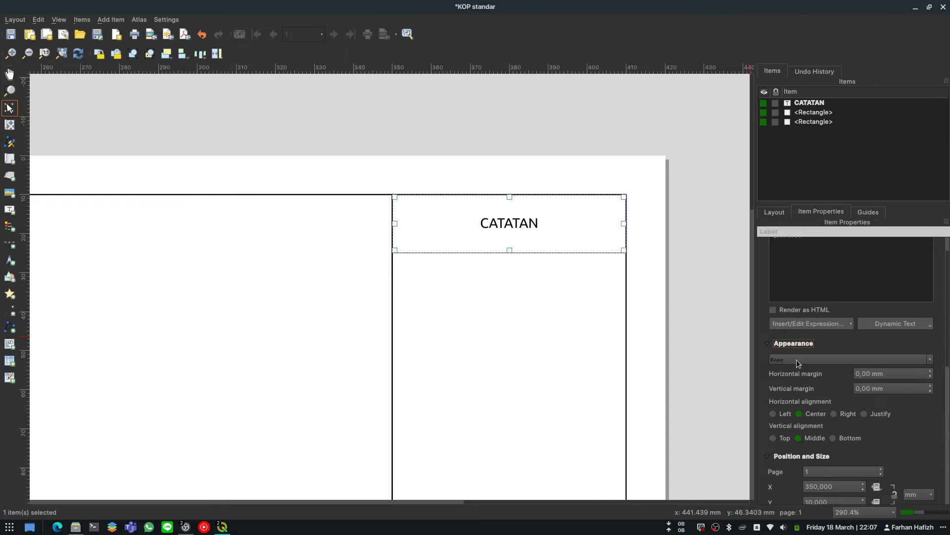
# Step: Change the CATATAN label's font to Times New Roman
pyautogui.click(930, 359)
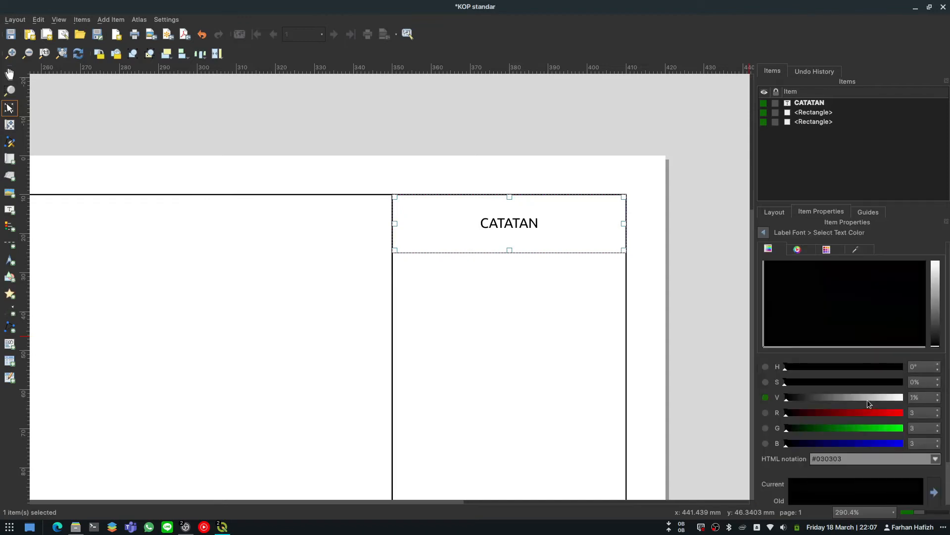
pyautogui.scroll(3, 894, 419)
pyautogui.scroll(-2, 891, 403)
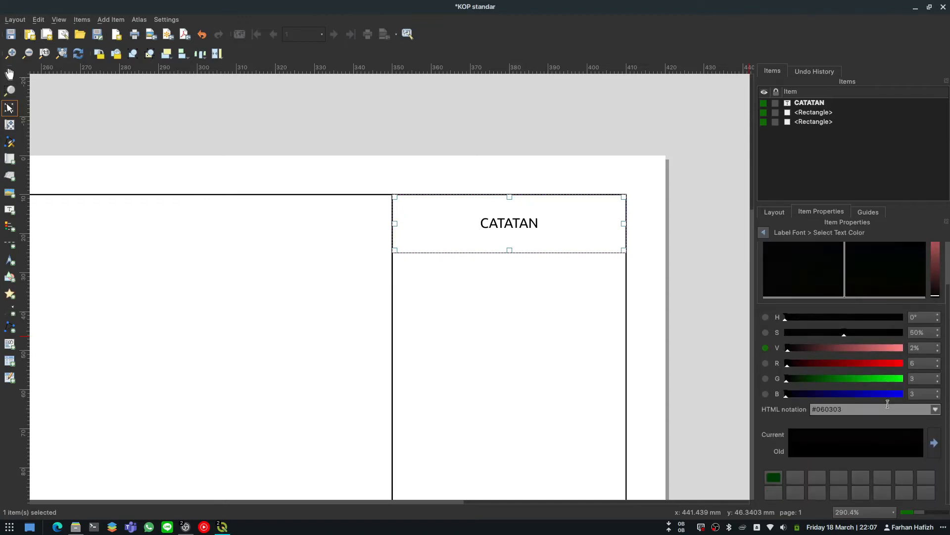
pyautogui.click(764, 232)
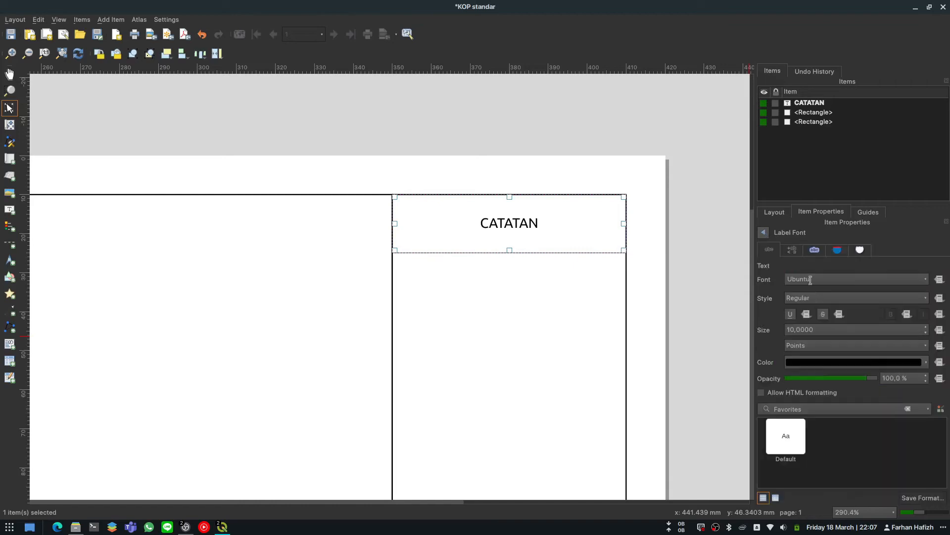
pyautogui.click(766, 232)
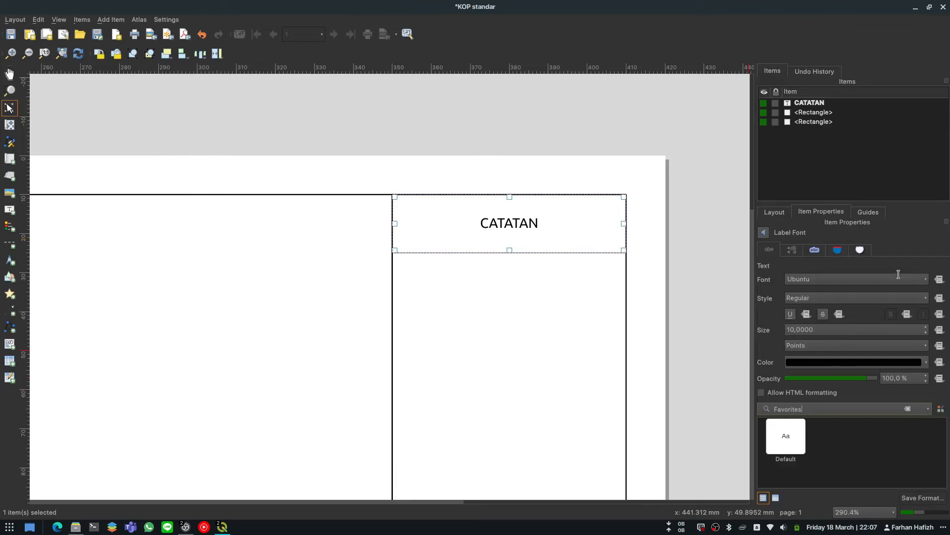
pyautogui.click(923, 279)
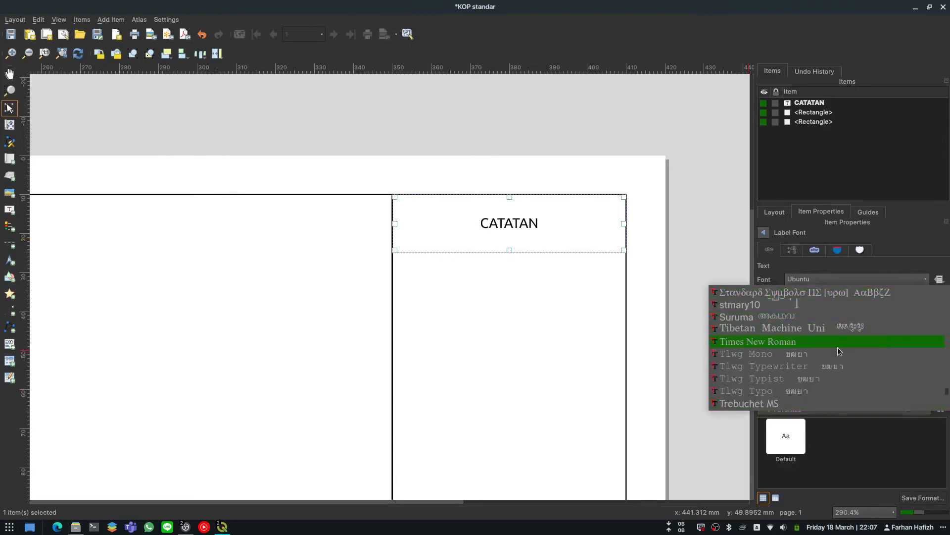
pyautogui.click(838, 347)
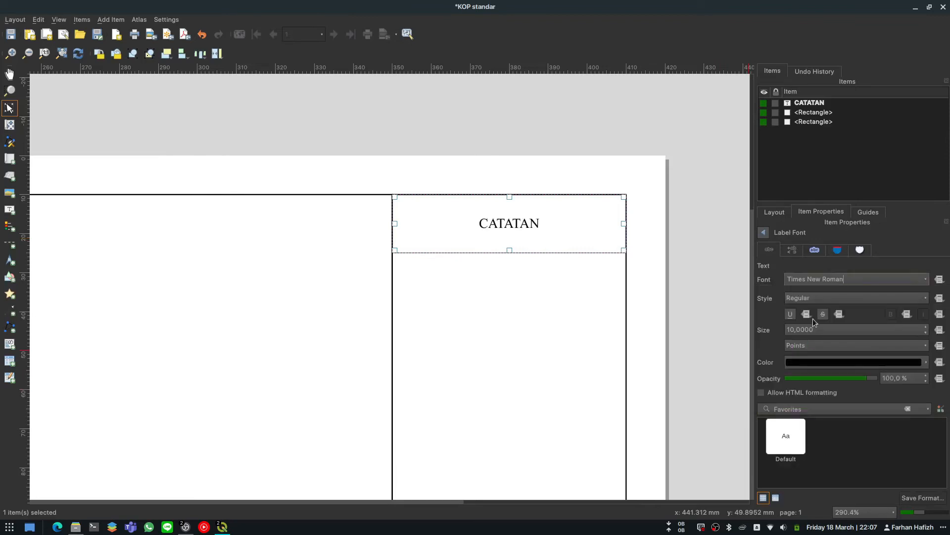
# Step: Set the CATATAN label's font size to 20 points
pyautogui.scroll(6, 927, 329)
pyautogui.click(927, 328)
pyautogui.click(927, 328)
pyautogui.click(928, 330)
pyautogui.click(927, 331)
pyautogui.click(927, 332)
pyautogui.scroll(4, 928, 332)
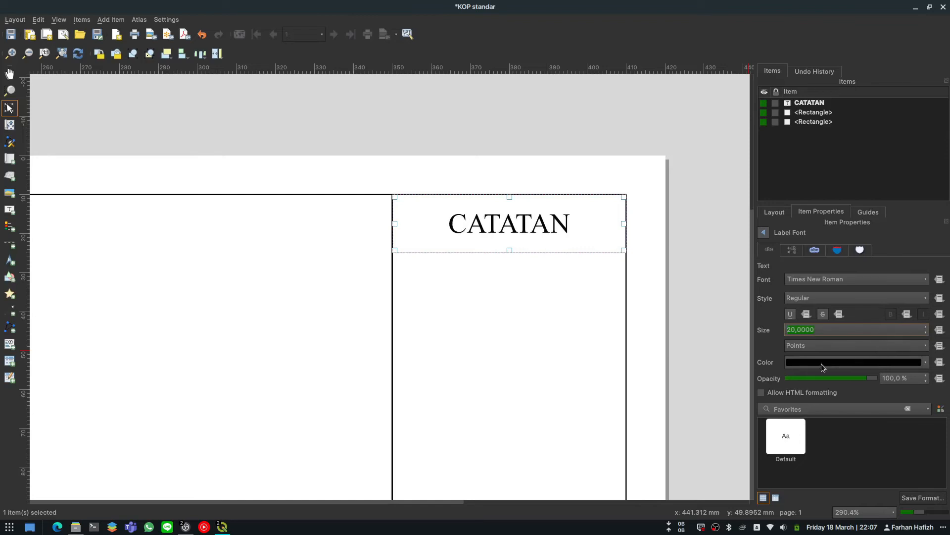
# Step: Enable a frame around the CATATAN label and deselect the label
pyautogui.click(763, 234)
pyautogui.scroll(-5, 830, 328)
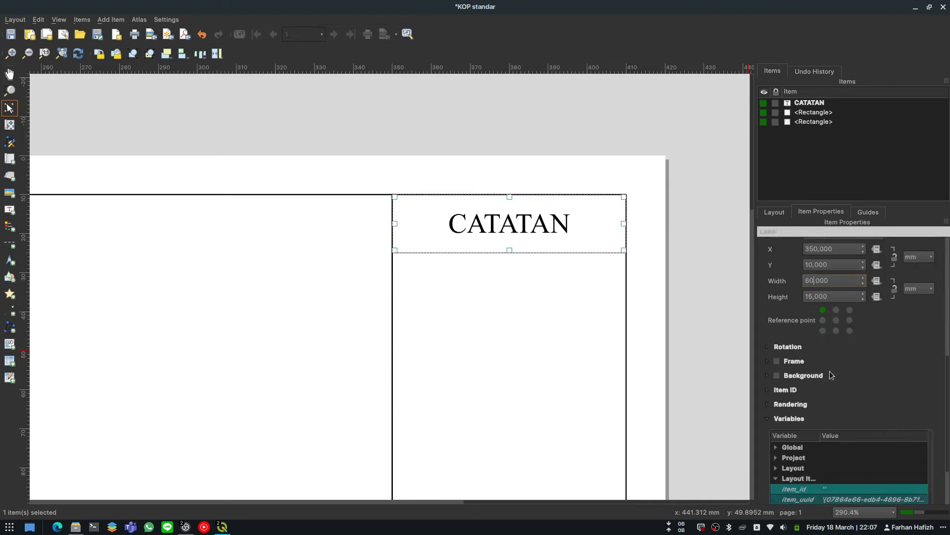
pyautogui.scroll(-2, 829, 391)
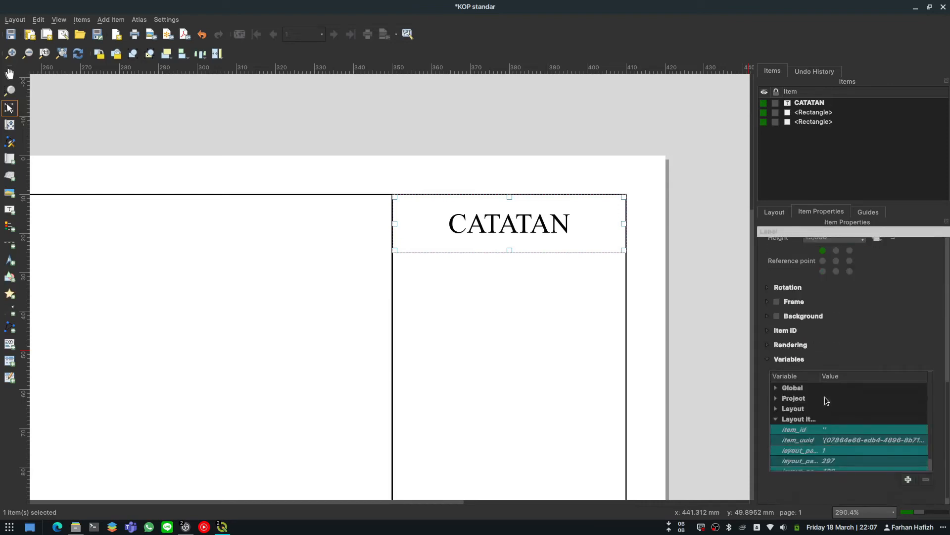
pyautogui.click(780, 301)
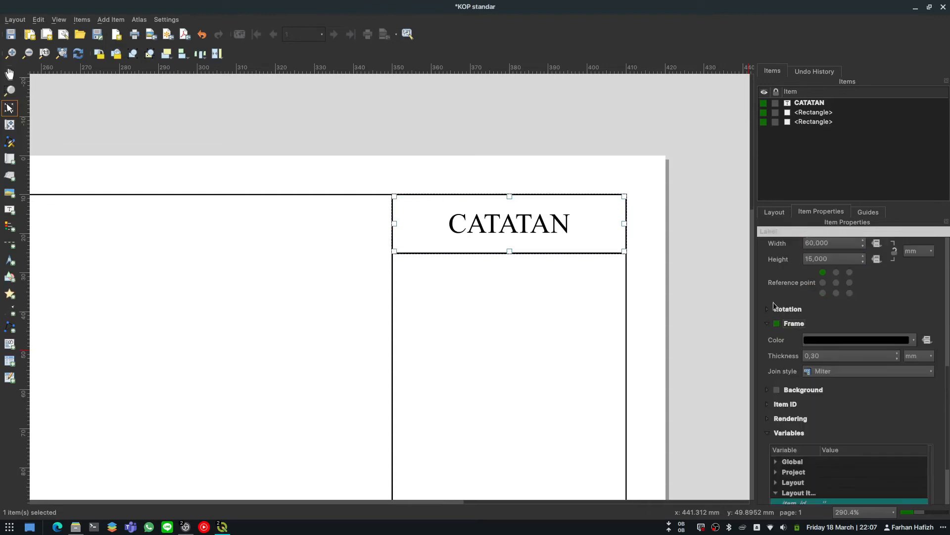
pyautogui.click(707, 280)
# Step: Draw a new label about 60 mm wide and 20 mm high at the lower end of the side column
pyautogui.scroll(-3, 438, 203)
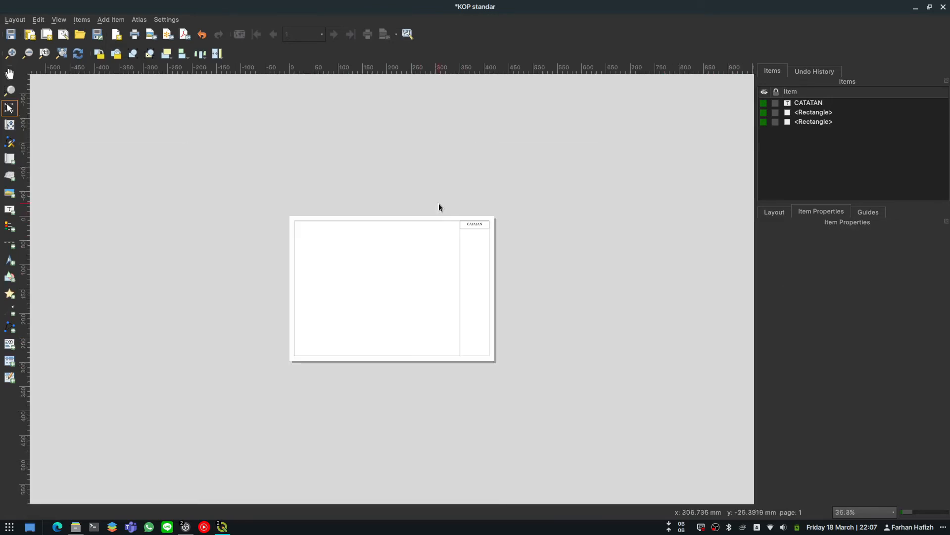
pyautogui.scroll(2, 486, 351)
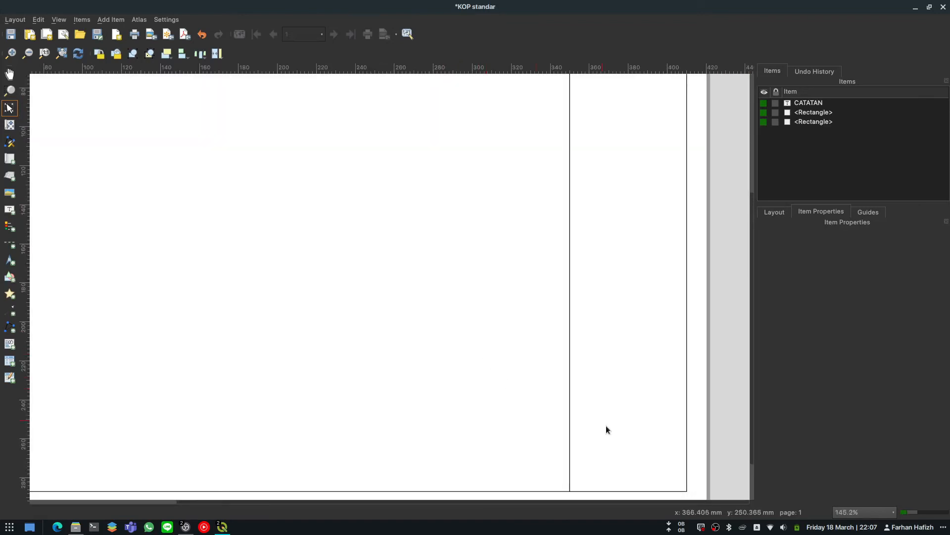
pyautogui.scroll(1, 680, 478)
pyautogui.moveTo(673, 468); pyautogui.dragTo(639, 367)
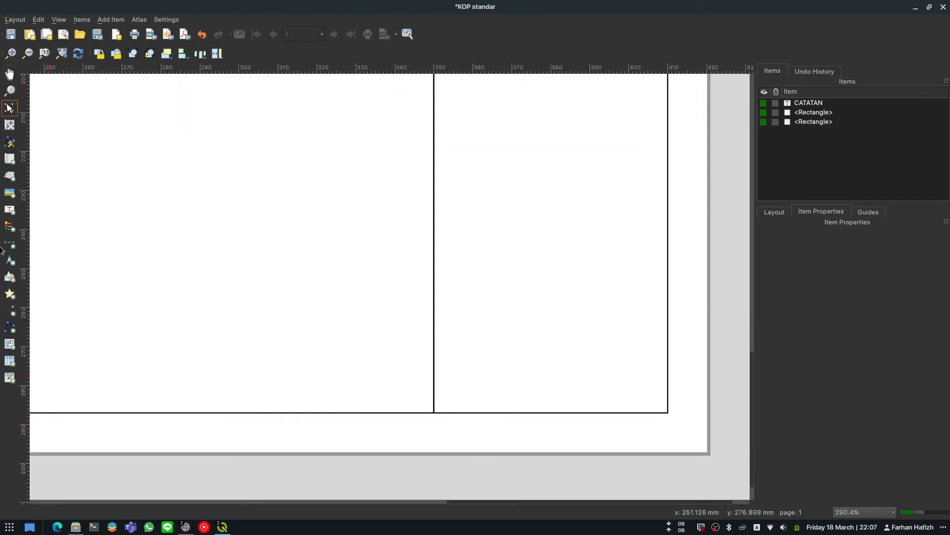
pyautogui.click(10, 210)
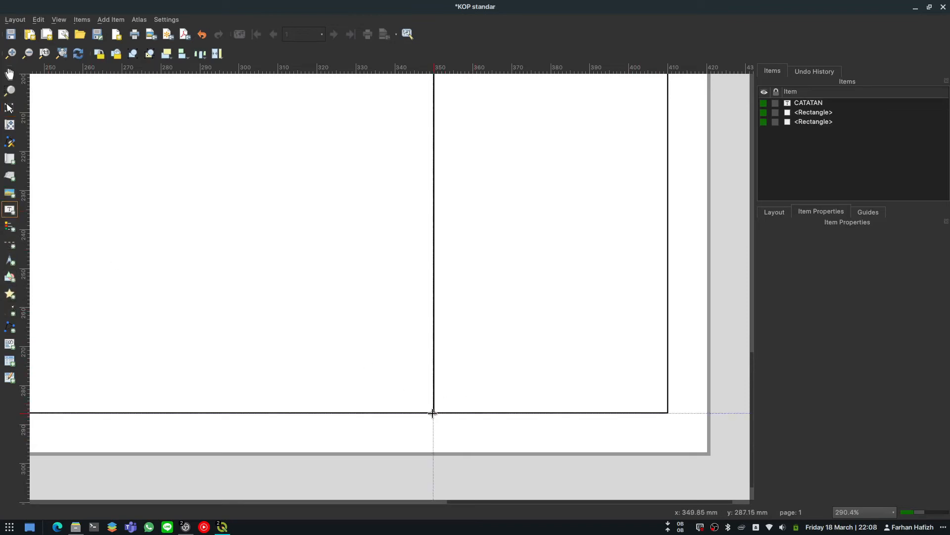
pyautogui.moveTo(434, 408); pyautogui.dragTo(669, 337)
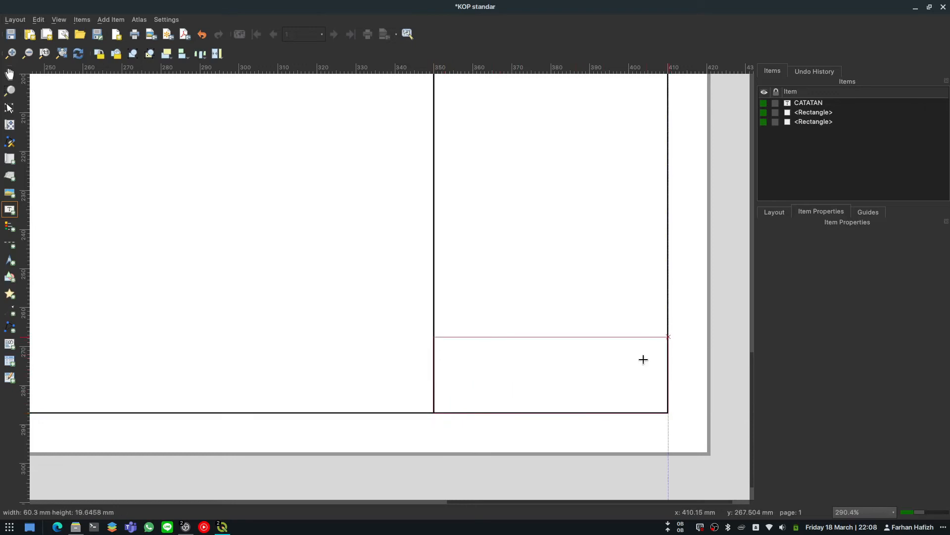
# Step: Set the new label's position to X 350 mm and Y 270 mm
pyautogui.scroll(-3, 823, 366)
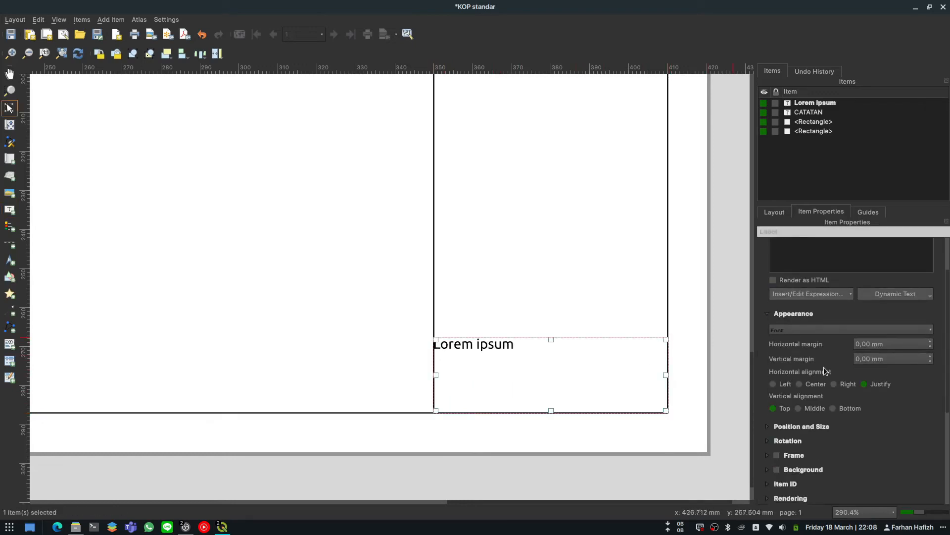
pyautogui.click(795, 369)
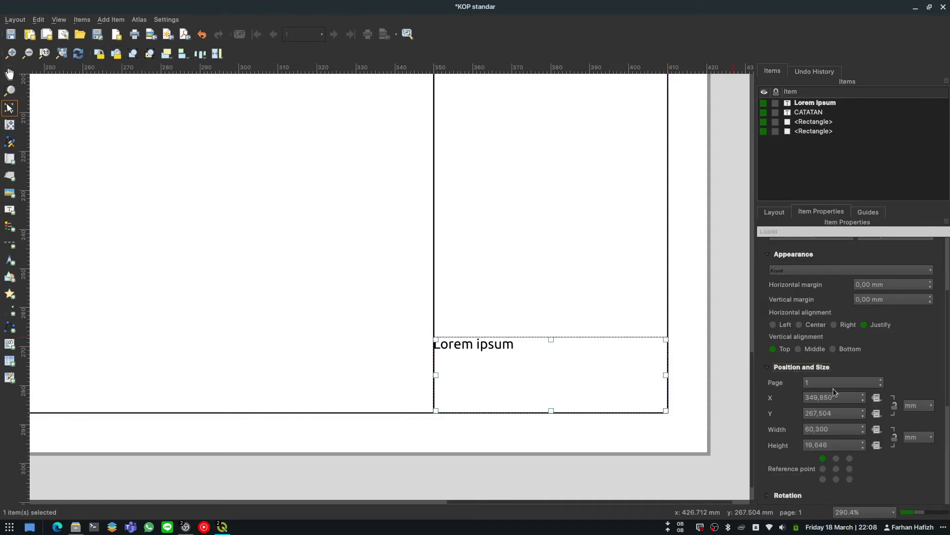
pyautogui.moveTo(835, 397); pyautogui.dragTo(786, 397)
pyautogui.write('35')
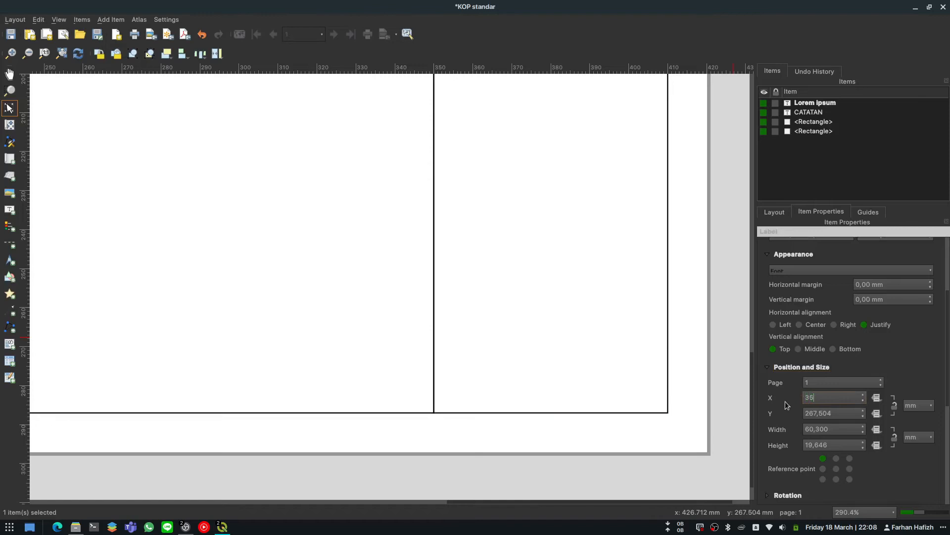
pyautogui.write('0')
pyautogui.moveTo(839, 413); pyautogui.dragTo(791, 414)
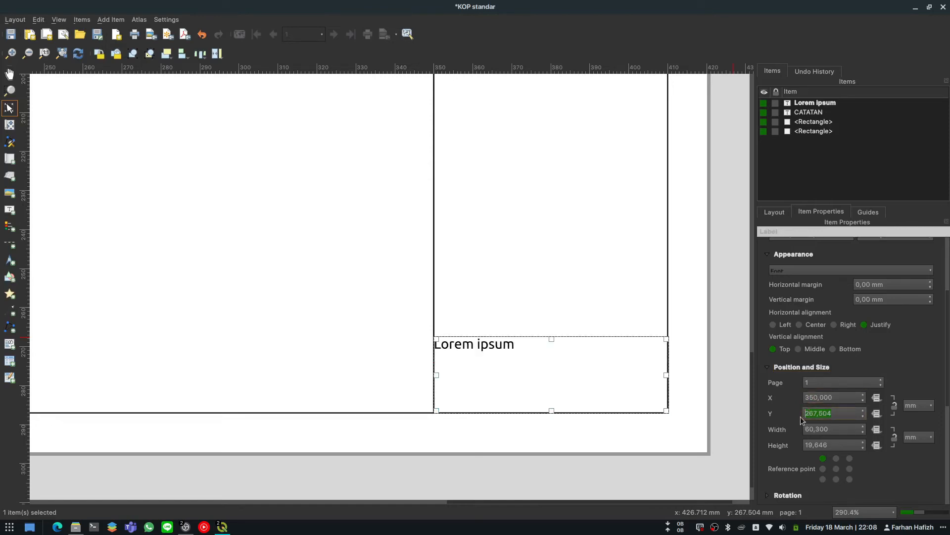
pyautogui.write('270')
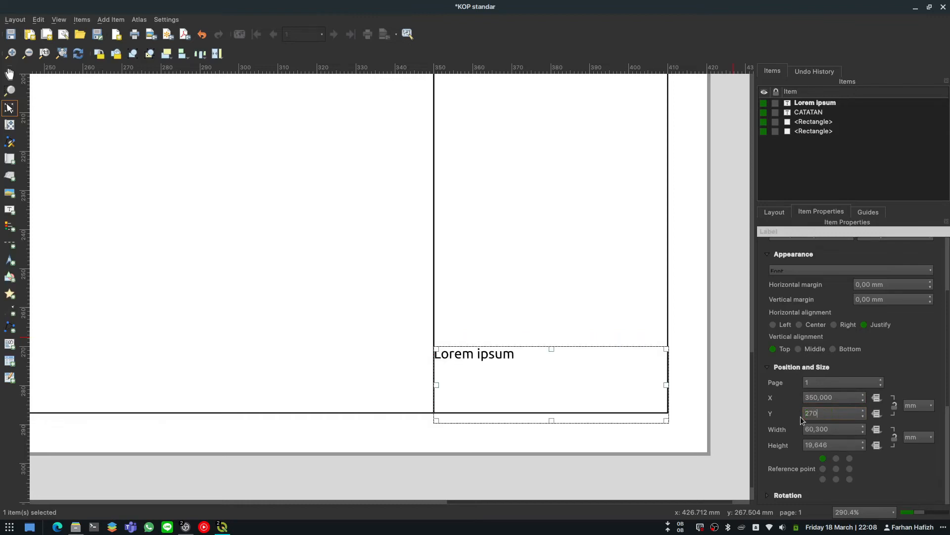
# Step: Set the lower label's height to 15 mm and its Y position to 272 mm
pyautogui.click(837, 445)
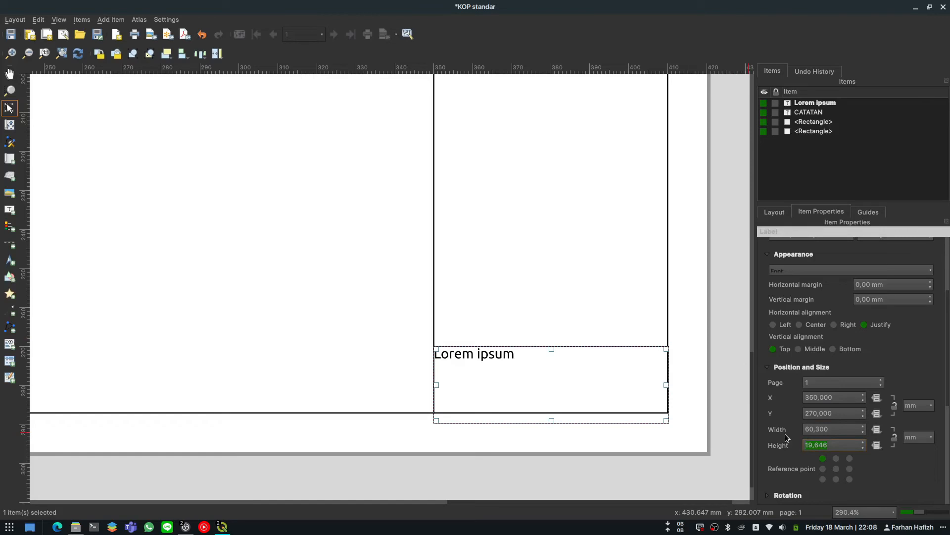
pyautogui.write('15')
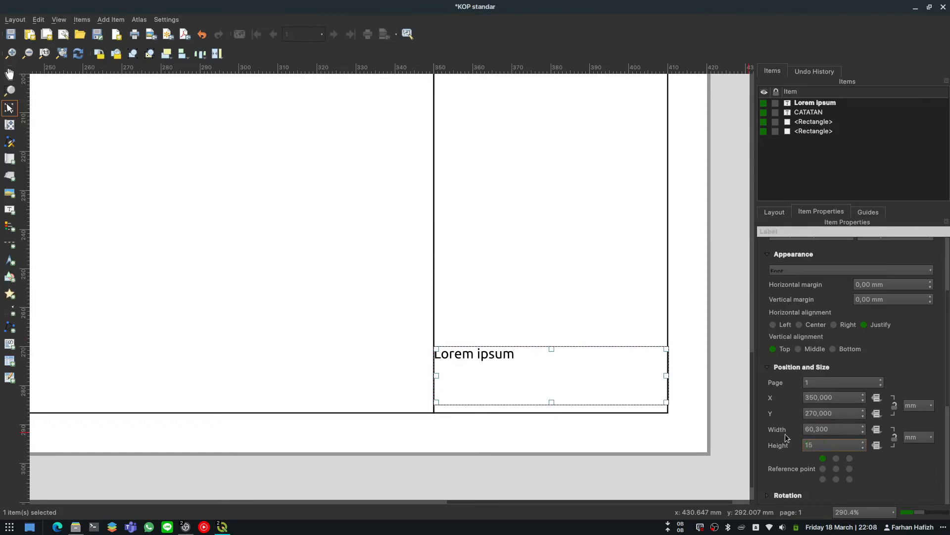
pyautogui.click(840, 415)
pyautogui.write('277')
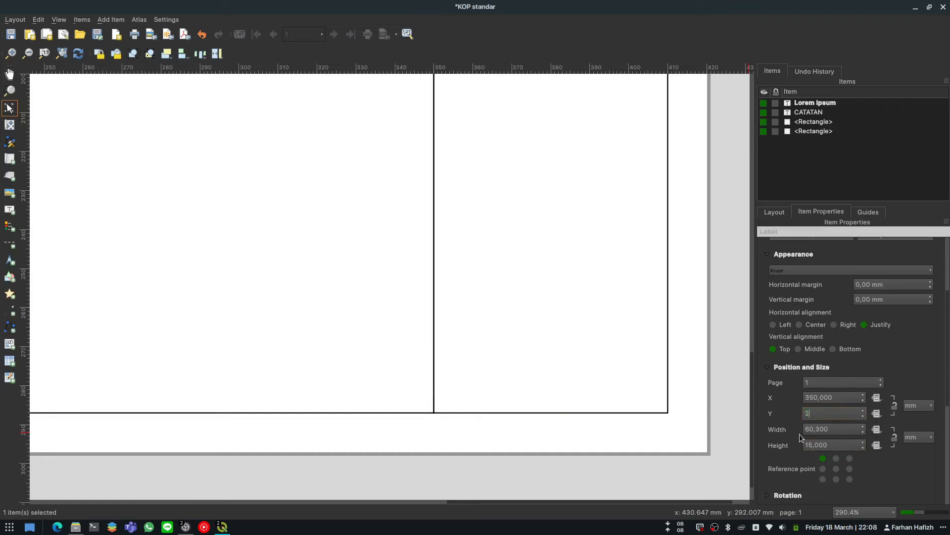
pyautogui.press('BackSpace')
pyautogui.write('5')
pyautogui.press('BackSpace')
pyautogui.write('7')
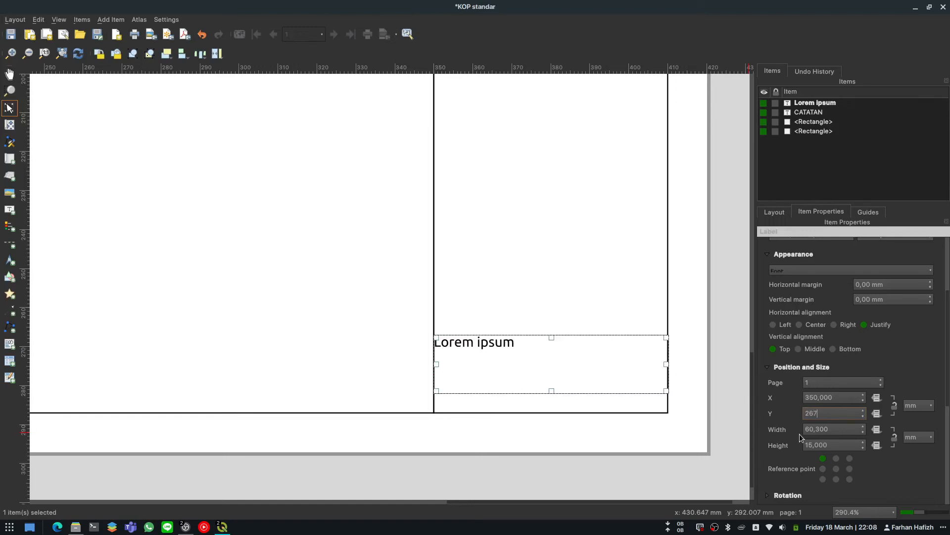
pyautogui.press('BackSpace')
pyautogui.press('BackSpace')
pyautogui.write('72')
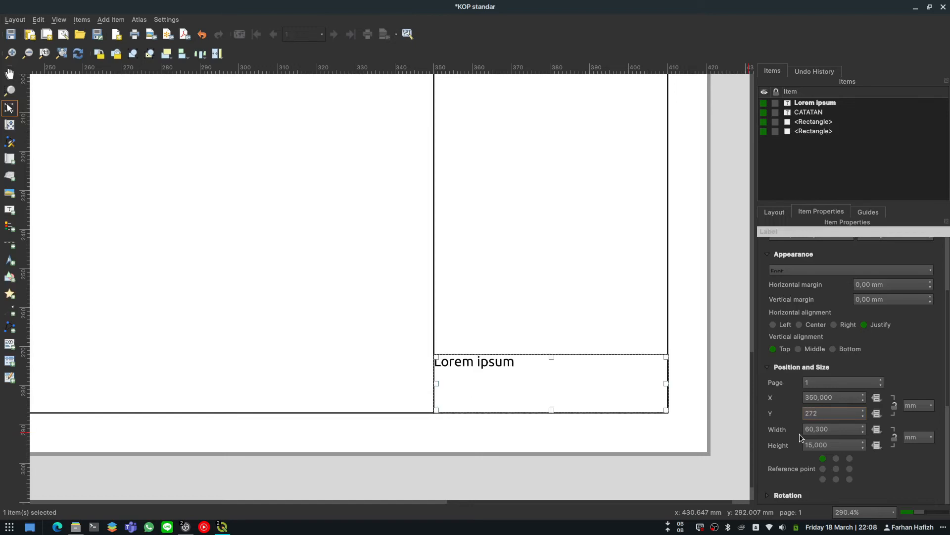
# Step: Set the lower label's width to 60 mm and deselect it
pyautogui.moveTo(839, 429); pyautogui.dragTo(803, 430)
pyautogui.write('60')
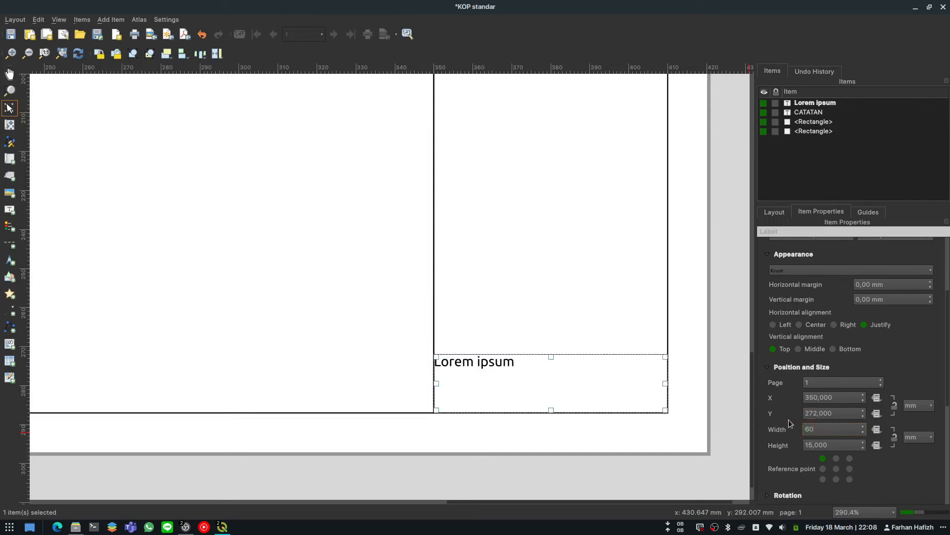
pyautogui.click(707, 423)
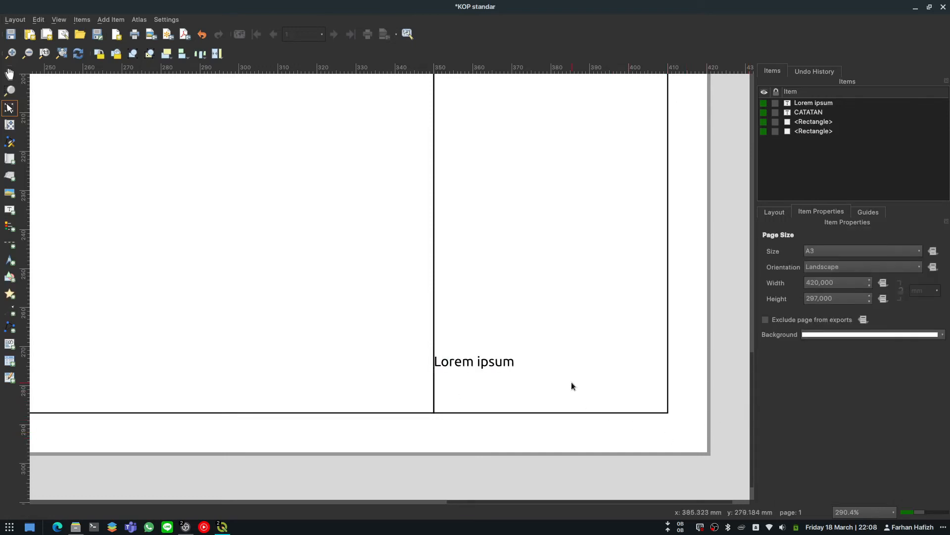
# Step: Align the lower label's text to the center horizontally and the middle vertically, and enable its frame
pyautogui.click(636, 367)
pyautogui.scroll(-10, 836, 433)
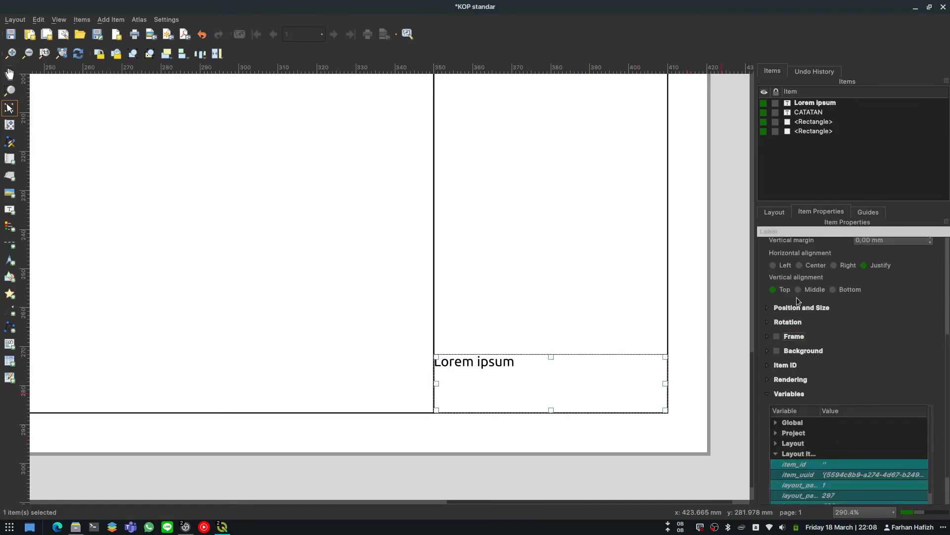
pyautogui.click(799, 290)
pyautogui.click(800, 266)
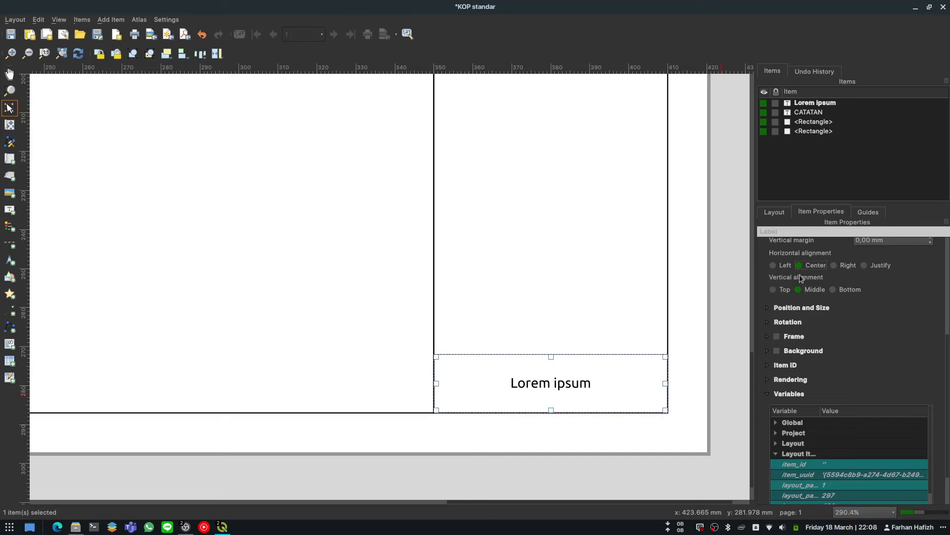
pyautogui.click(777, 336)
# Step: Change the lower label's font to Times New Roman
pyautogui.scroll(5, 834, 345)
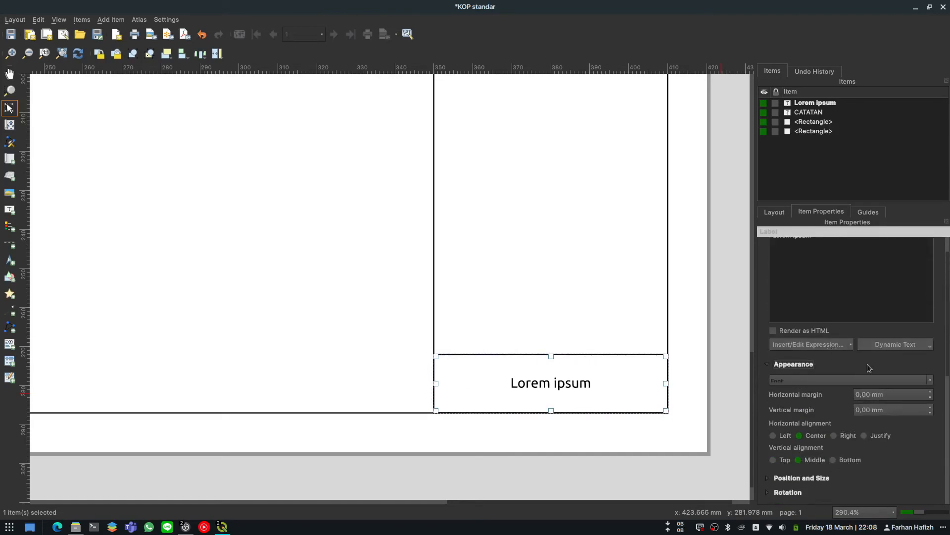
pyautogui.click(867, 380)
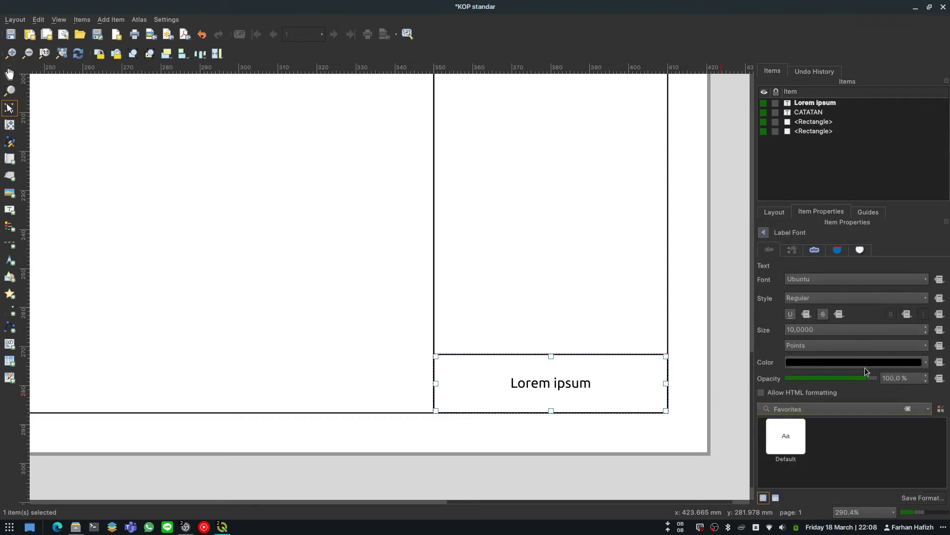
pyautogui.click(924, 280)
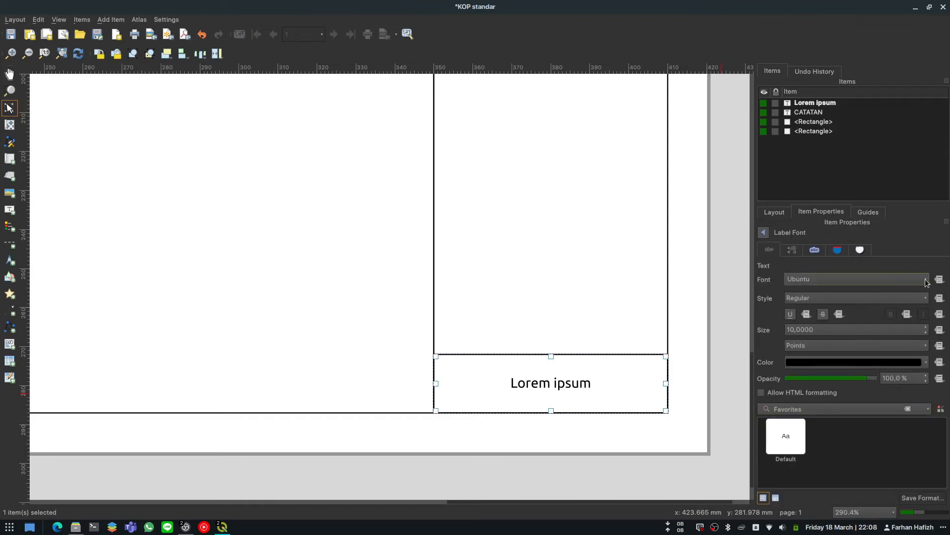
pyautogui.click(927, 282)
pyautogui.click(808, 330)
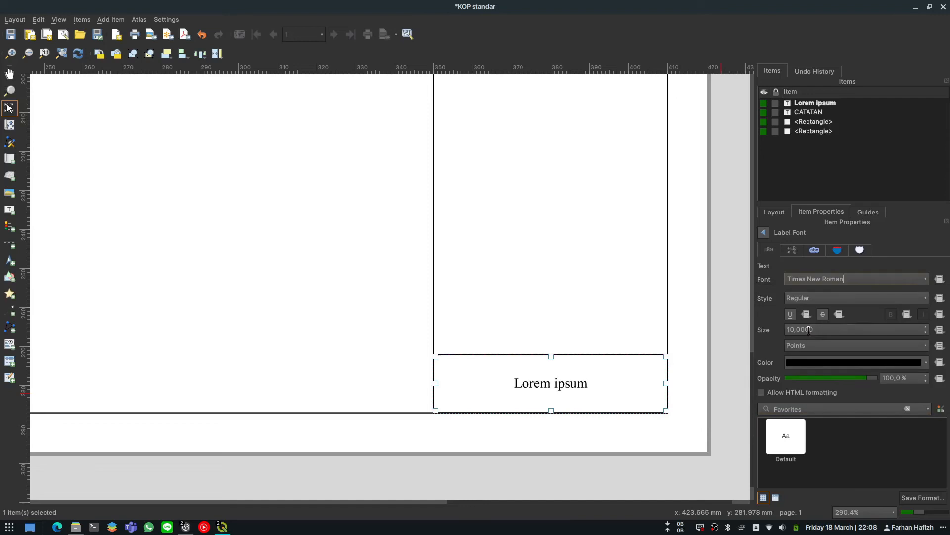
# Step: Set the lower label's font size to 13 points and return to the label's main properties
pyautogui.click(833, 329)
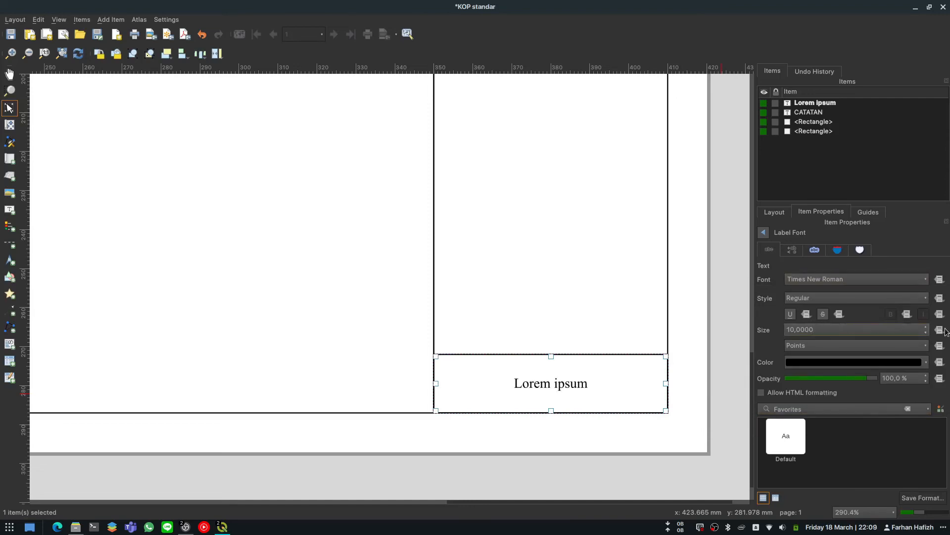
pyautogui.click(926, 329)
pyautogui.click(926, 329)
pyautogui.click(925, 328)
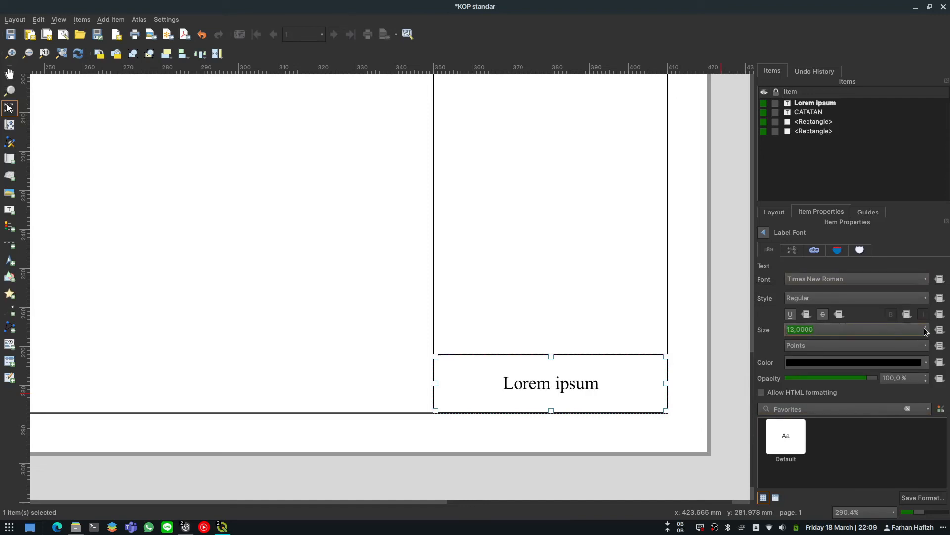
pyautogui.click(764, 232)
# Step: Replace the lower label's text with "FAKULTAS TEKNIK" and "UNIVERSITAS INDONESIA" on two lines, and deselect it
pyautogui.scroll(1, 839, 319)
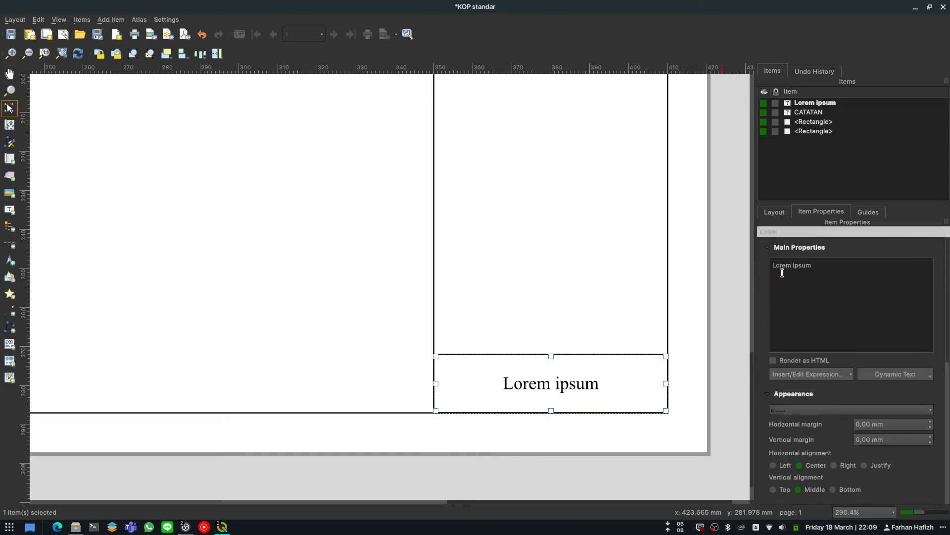
pyautogui.hotkey('ctrl', 'a')
pyautogui.press('capslock')
pyautogui.write('FAK')
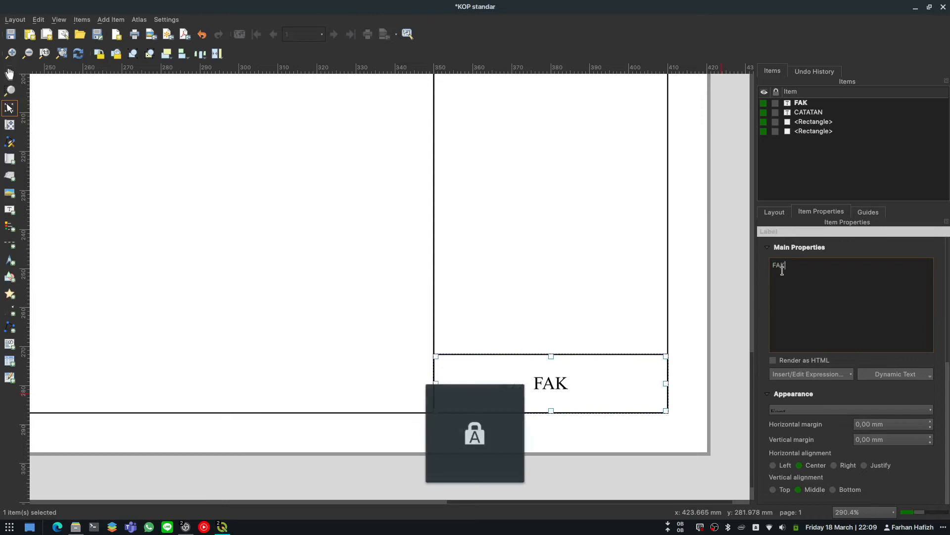
pyautogui.write('ULTAS TEKNIK')
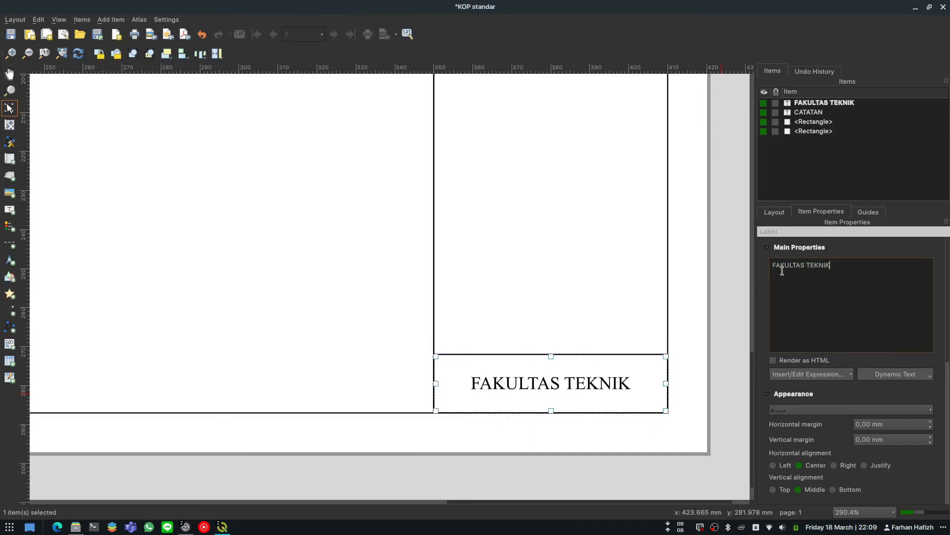
pyautogui.press('Return')
pyautogui.write('UNIVERSITA')
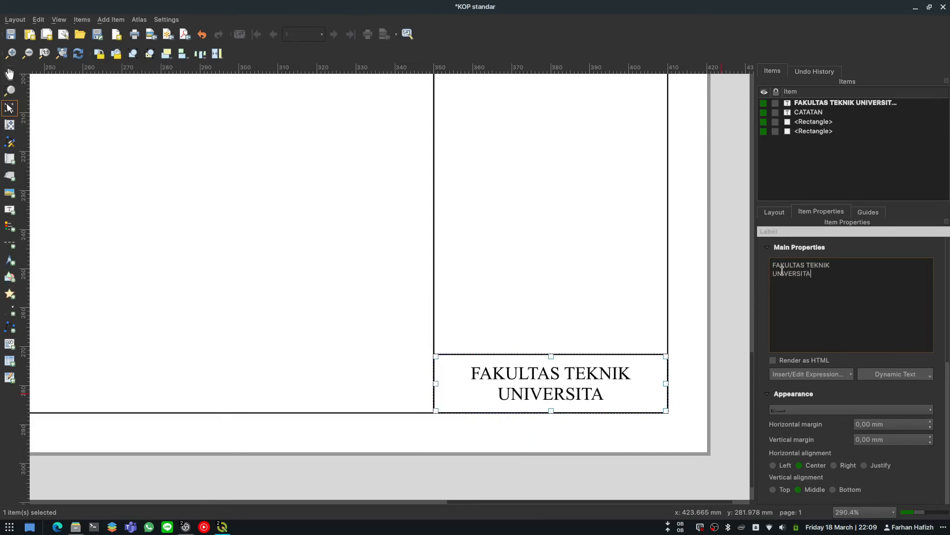
pyautogui.write('S INDONESIA')
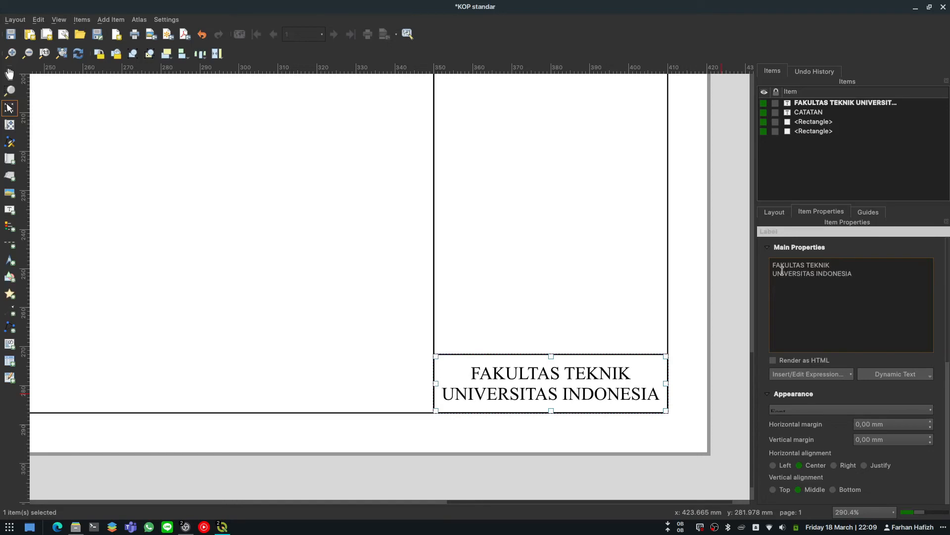
pyautogui.click(697, 351)
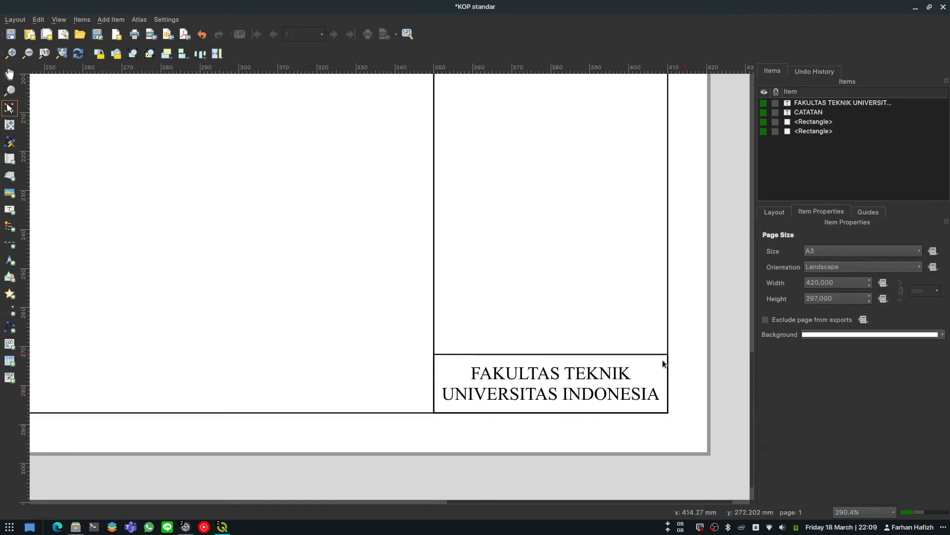
# Step: Duplicate the faculty label and place the copy directly above the original in the side column
pyautogui.click(553, 381)
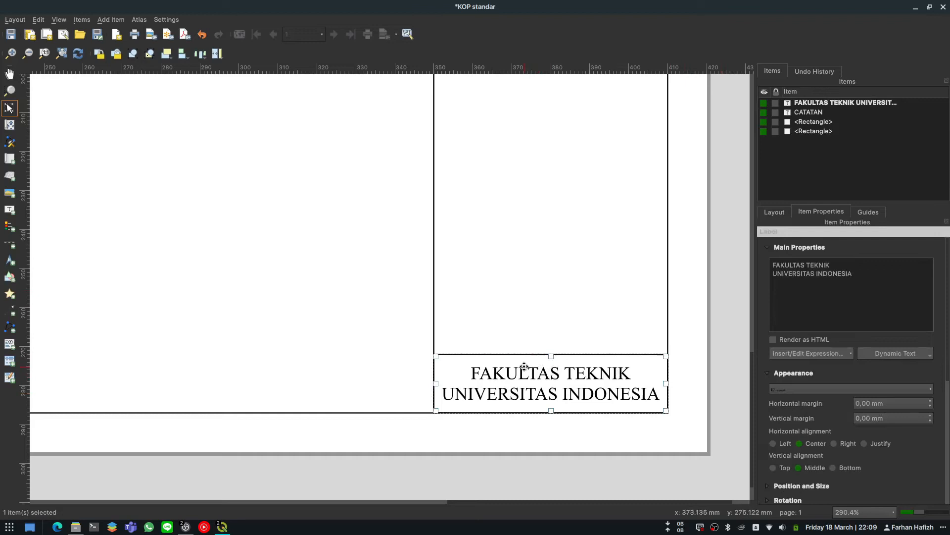
pyautogui.hotkey('ctrl', 'd')
pyautogui.moveTo(592, 403); pyautogui.dragTo(493, 331)
# Step: Set the duplicated label's Y position to 257 mm and deselect it
pyautogui.scroll(-3, 807, 435)
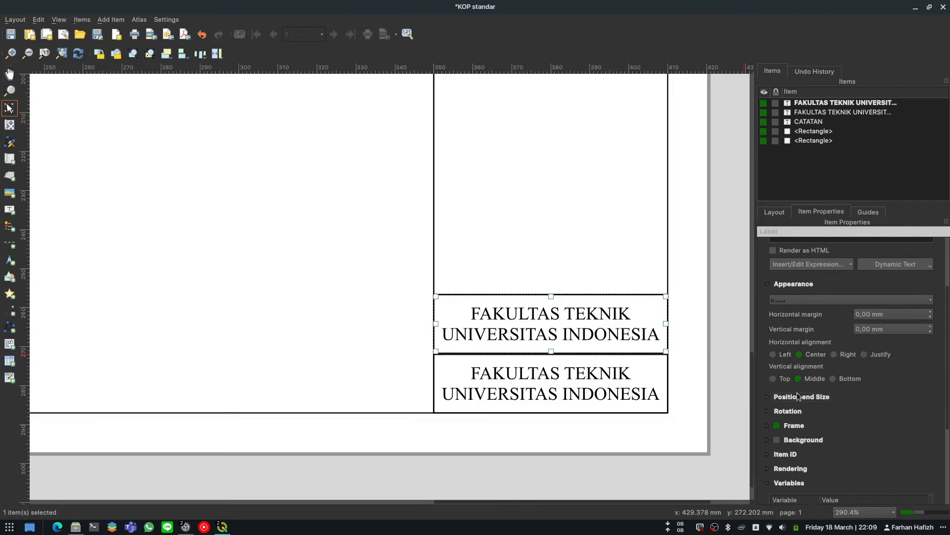
pyautogui.click(797, 392)
pyautogui.scroll(-1, 800, 400)
pyautogui.doubleClick(838, 413)
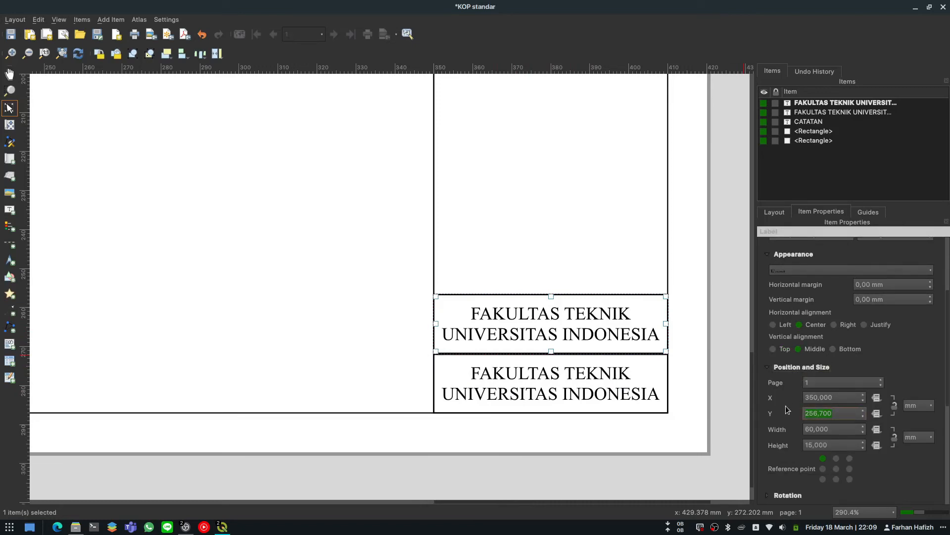
pyautogui.write('257')
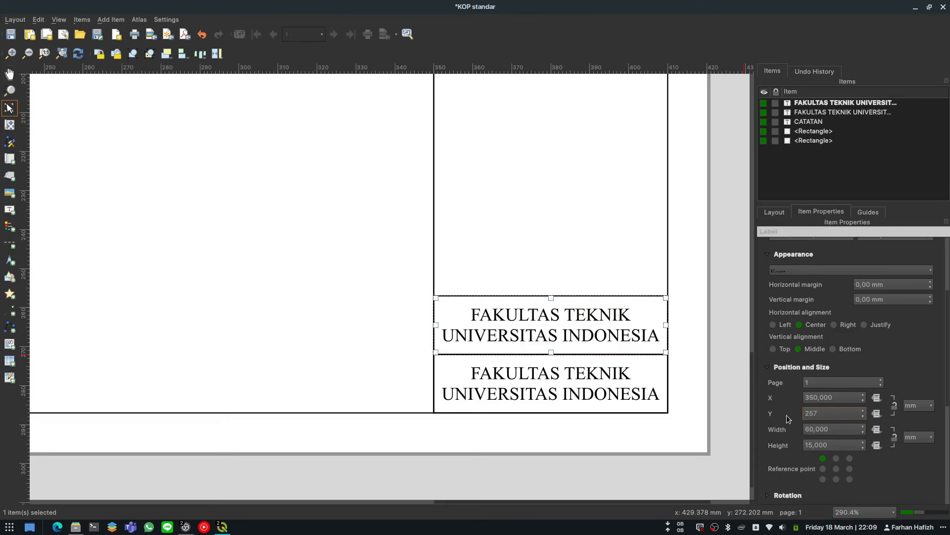
pyautogui.click(735, 370)
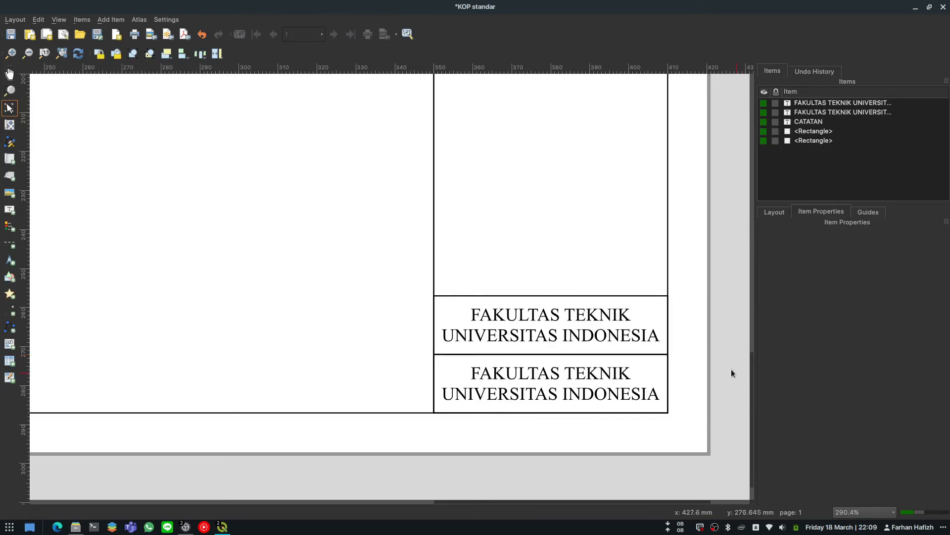
# Step: Replace the duplicated label's text with "DEPARTEMEN TEKNIK" and "SIPIL DAN LINGKUNGAN" on two lines, and deselect it
pyautogui.click(619, 331)
pyautogui.moveTo(852, 273); pyautogui.dragTo(757, 266)
pyautogui.write('DEPART')
pyautogui.press('BackSpace')
pyautogui.write('RTEMEN S')
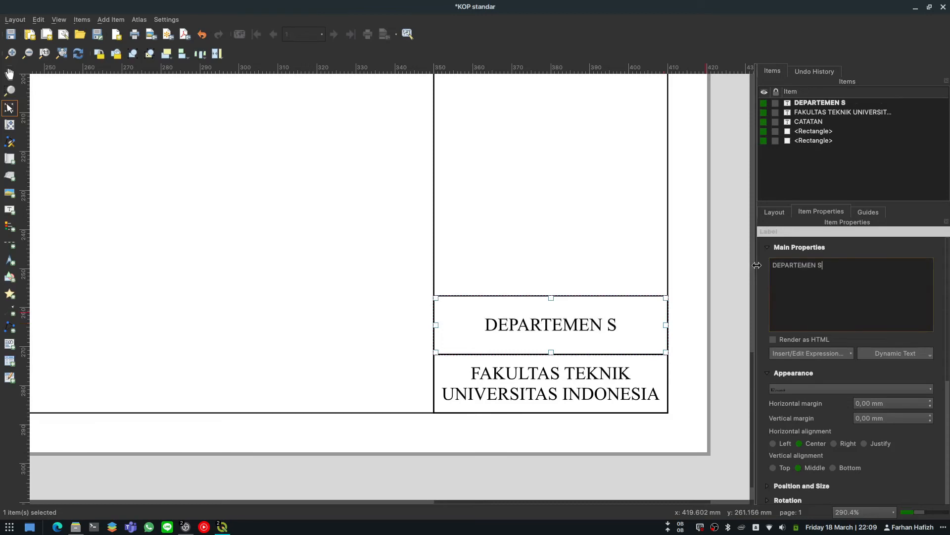
pyautogui.write('IPIL DAN')
pyautogui.press('Return')
pyautogui.write('LINGKUN')
pyautogui.hotkey('ctrl', 'a')
pyautogui.write('DEPARTEMEN TEKNIK')
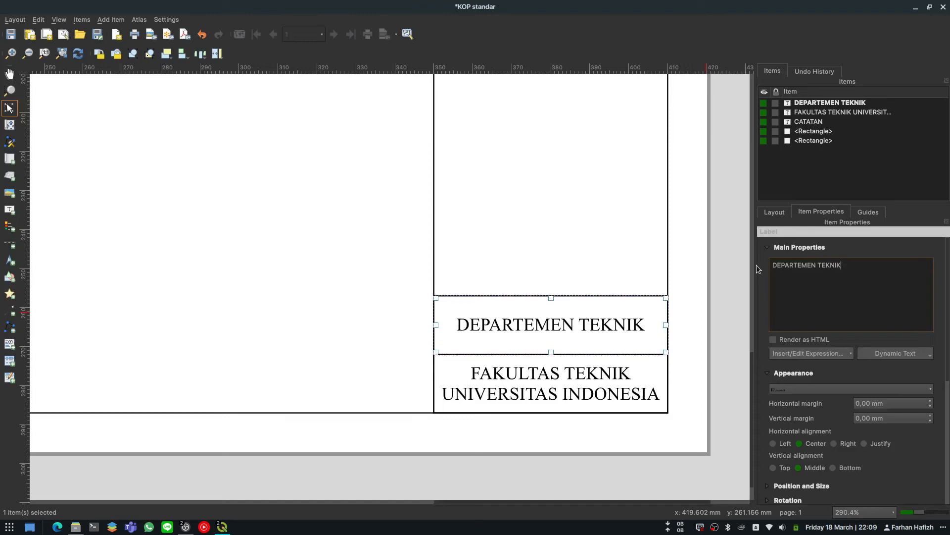
pyautogui.press('Return')
pyautogui.write('SIPIL DAN LINGKUNGAN')
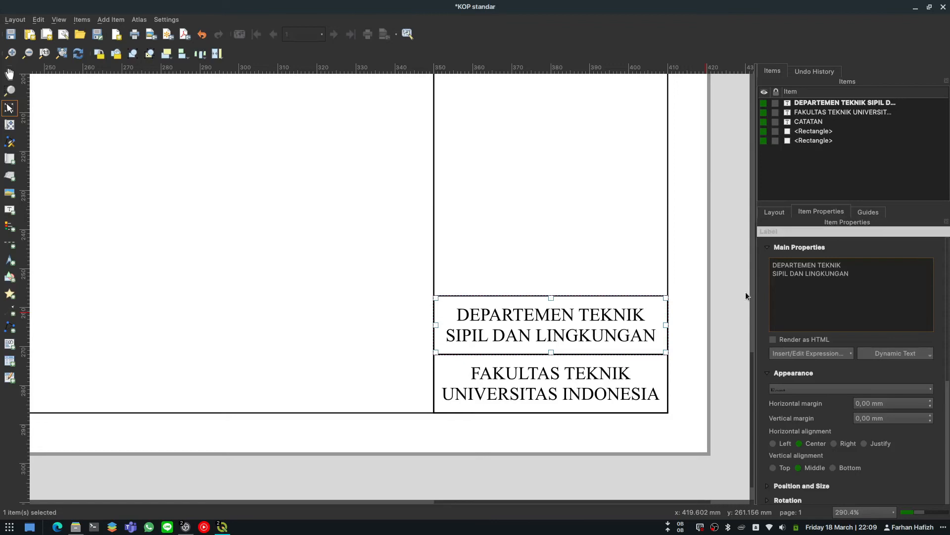
pyautogui.click(732, 298)
# Step: Add a map item about 224 mm wide and 135 mm high inside the main frame
pyautogui.scroll(-1, 589, 368)
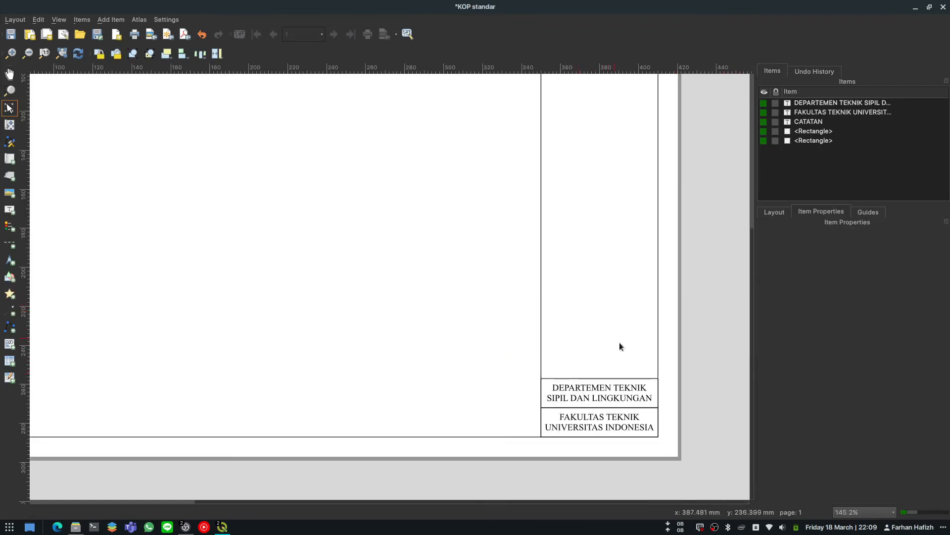
pyautogui.scroll(2, 640, 377)
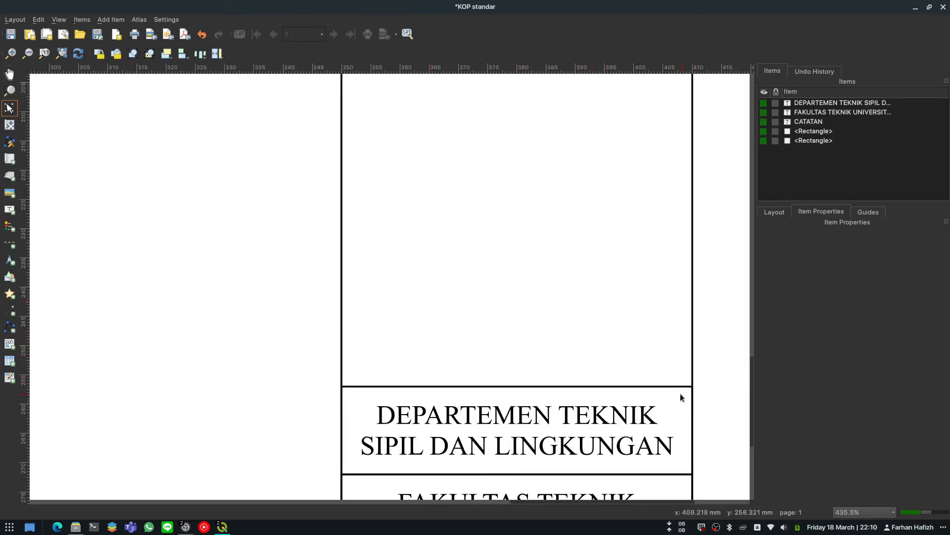
pyautogui.scroll(4, 601, 287)
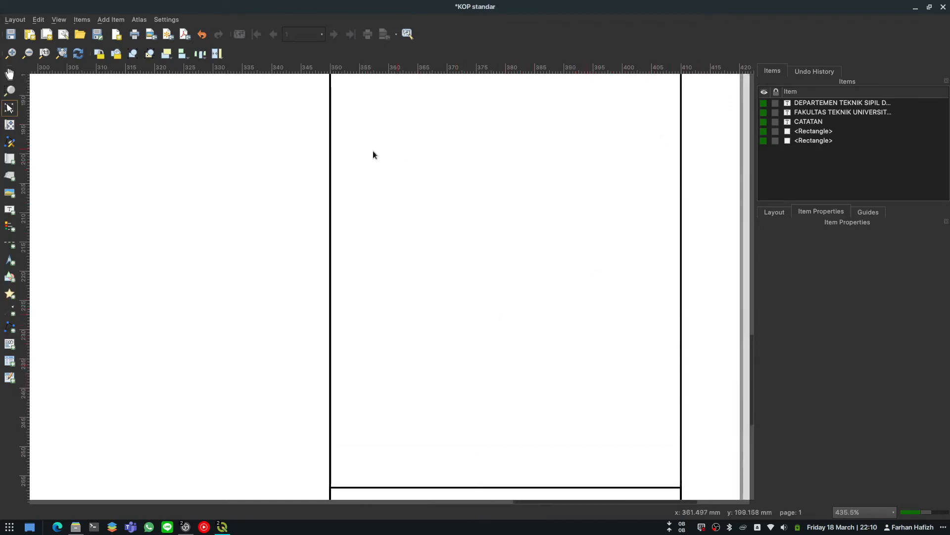
pyautogui.scroll(-4, 632, 267)
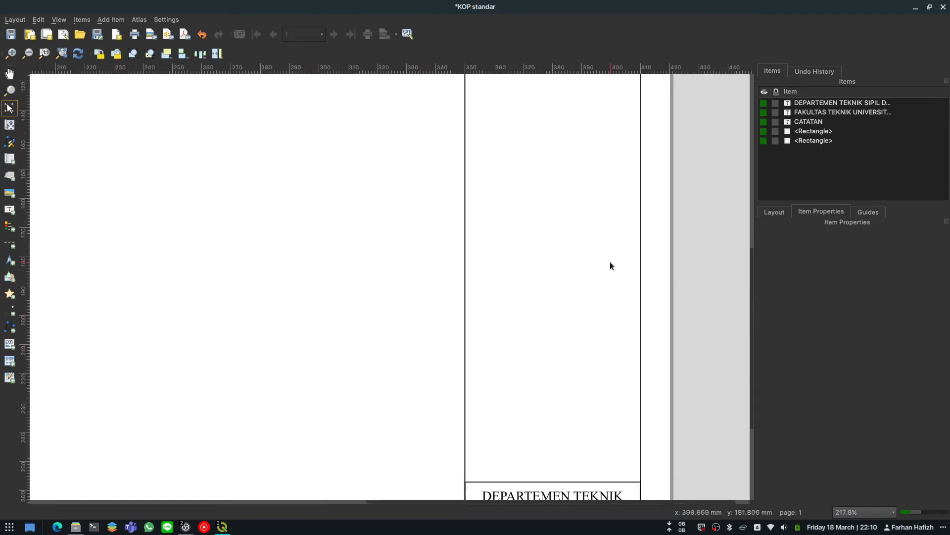
pyautogui.scroll(-8, 610, 265)
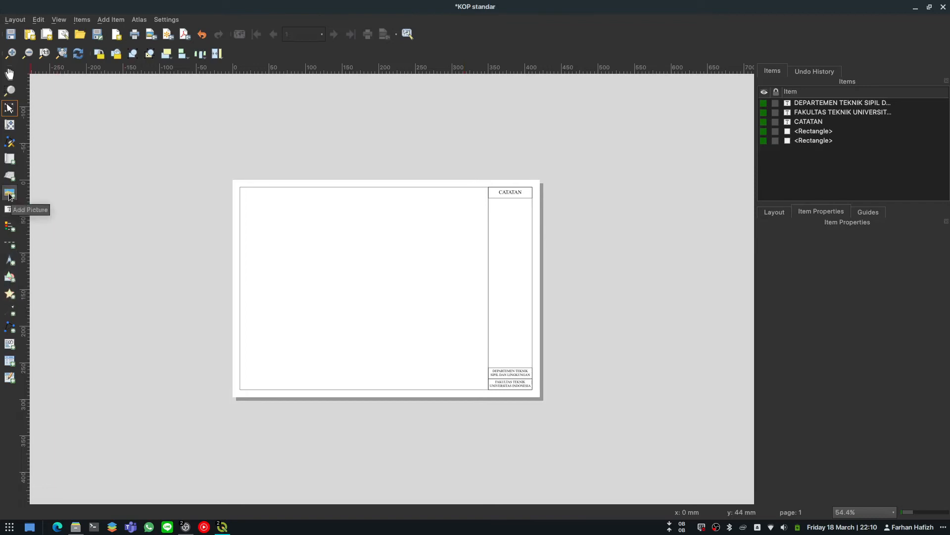
pyautogui.click(10, 159)
pyautogui.moveTo(257, 214); pyautogui.dragTo(420, 321)
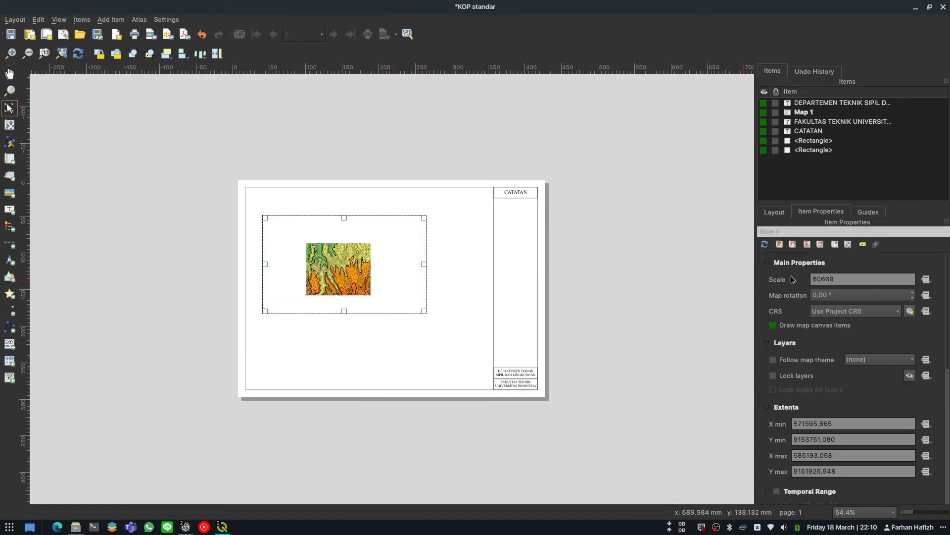
# Step: Try a map scale of 50000, and set the scale to 25000 instead
pyautogui.moveTo(846, 279); pyautogui.dragTo(802, 278)
pyautogui.write('50000')
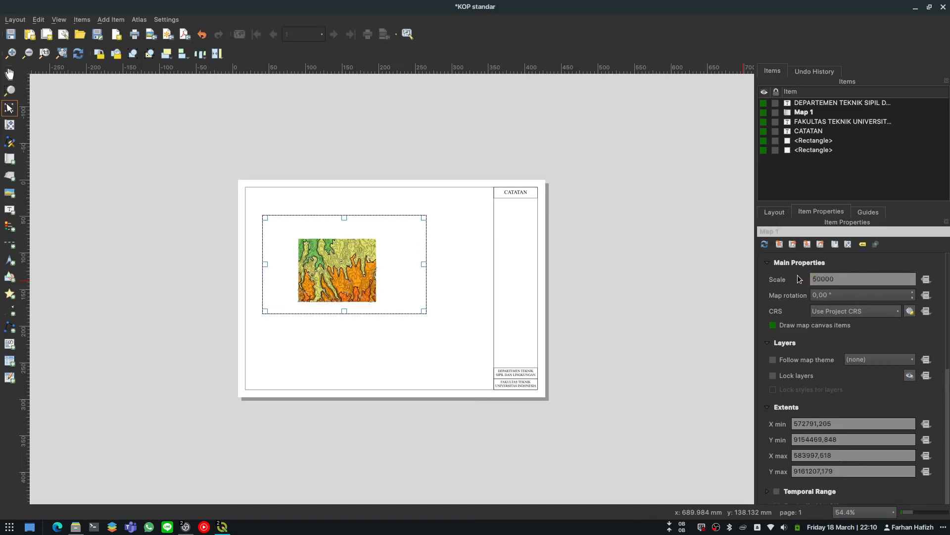
pyautogui.doubleClick(835, 277)
pyautogui.write('25000')
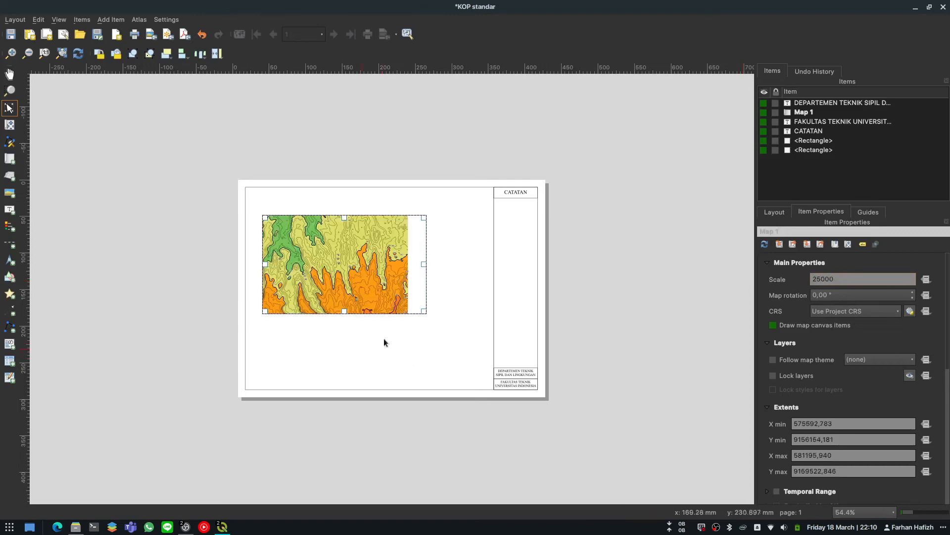
# Step: Enlarge the map item to about 288 by 209 mm and shift it slightly upward within the main frame
pyautogui.click(437, 330)
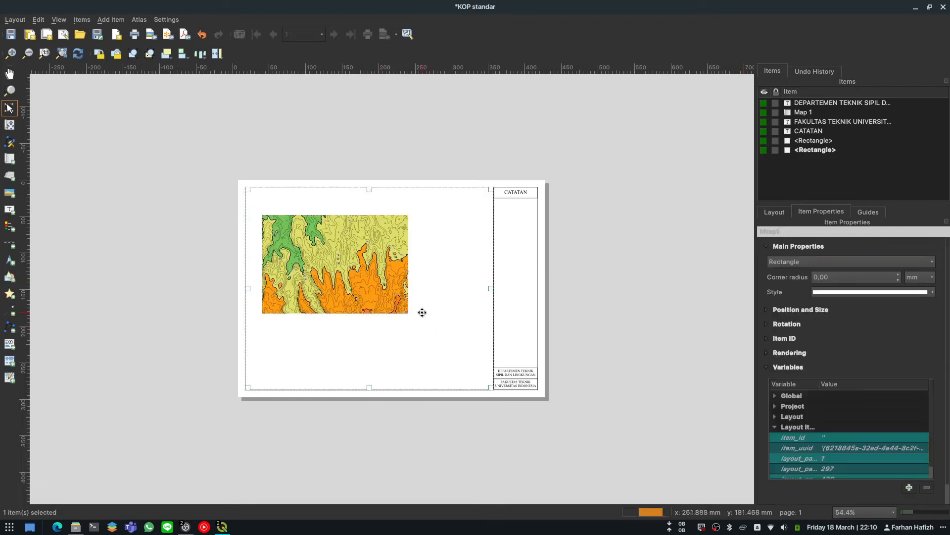
pyautogui.click(418, 308)
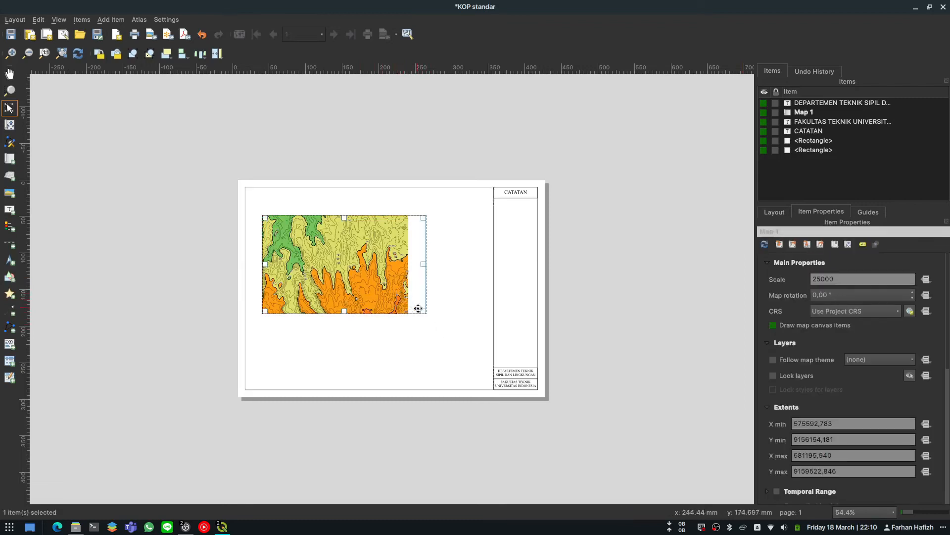
pyautogui.moveTo(424, 314); pyautogui.dragTo(470, 365)
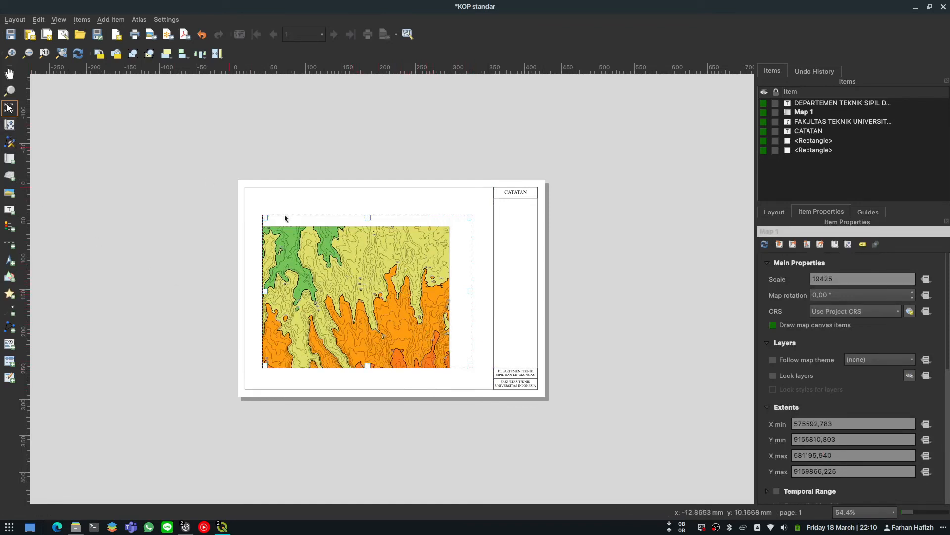
pyautogui.moveTo(336, 256); pyautogui.dragTo(339, 256)
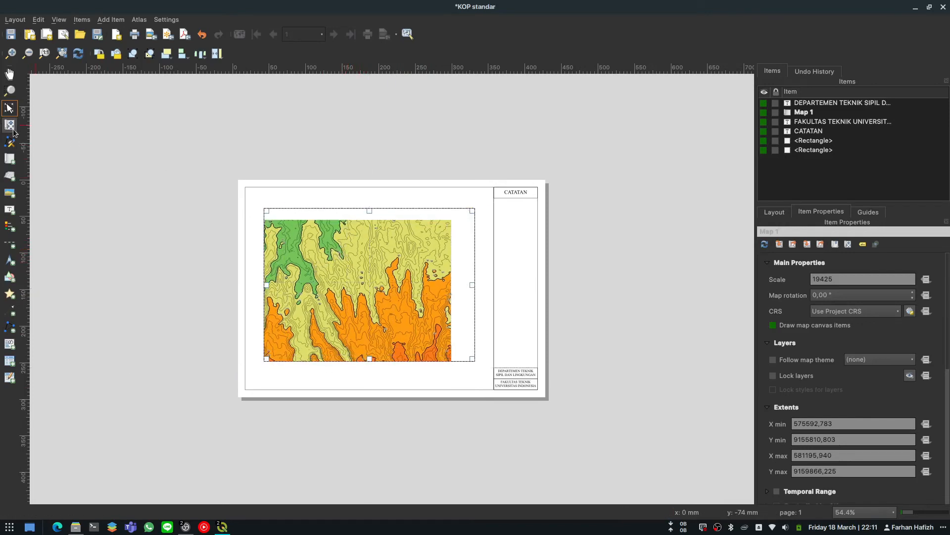
# Step: Move the map content within its item so the coloured terrain is centred horizontally and sits near the upper edge
pyautogui.click(10, 125)
pyautogui.moveTo(366, 293)
pyautogui.mouseDown()
pyautogui.moveTo(381, 287)
pyautogui.moveTo(375, 297)
pyautogui.moveTo(374, 278)
pyautogui.mouseUp()
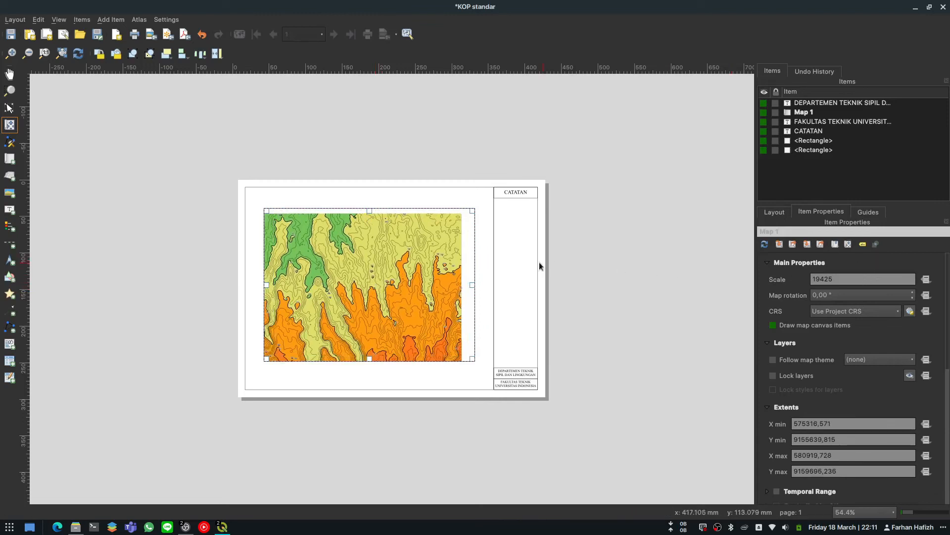
pyautogui.moveTo(397, 281)
pyautogui.mouseDown()
pyautogui.moveTo(410, 277)
pyautogui.moveTo(383, 292)
pyautogui.mouseUp()
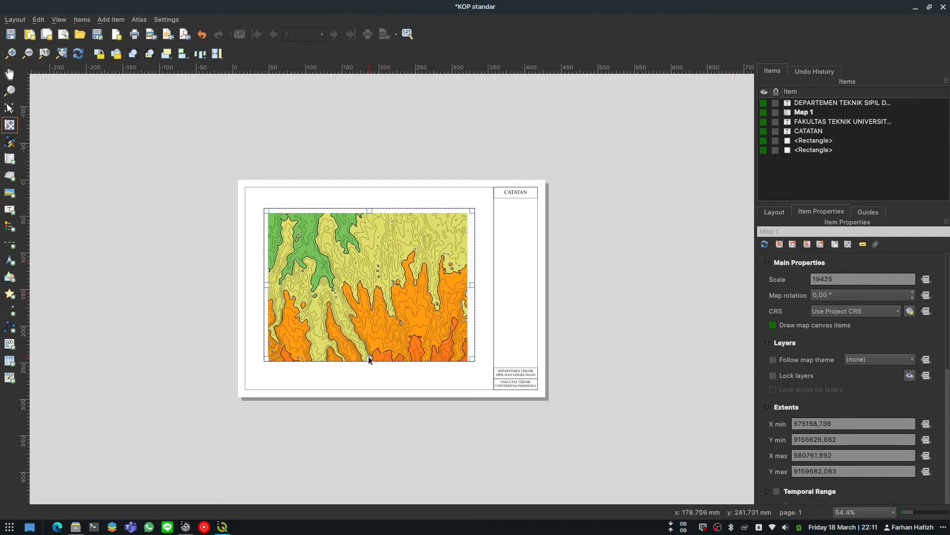
# Step: Extend the map item's lower edge by about 24 mm and shift its content upward to centre it vertically
pyautogui.click(10, 108)
pyautogui.moveTo(367, 359); pyautogui.dragTo(370, 377)
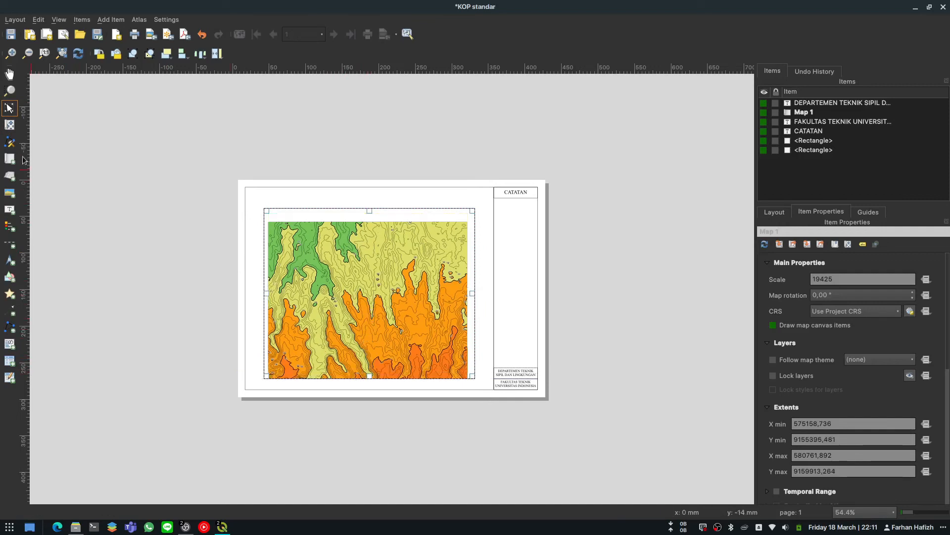
pyautogui.click(10, 124)
pyautogui.moveTo(365, 268); pyautogui.dragTo(365, 259)
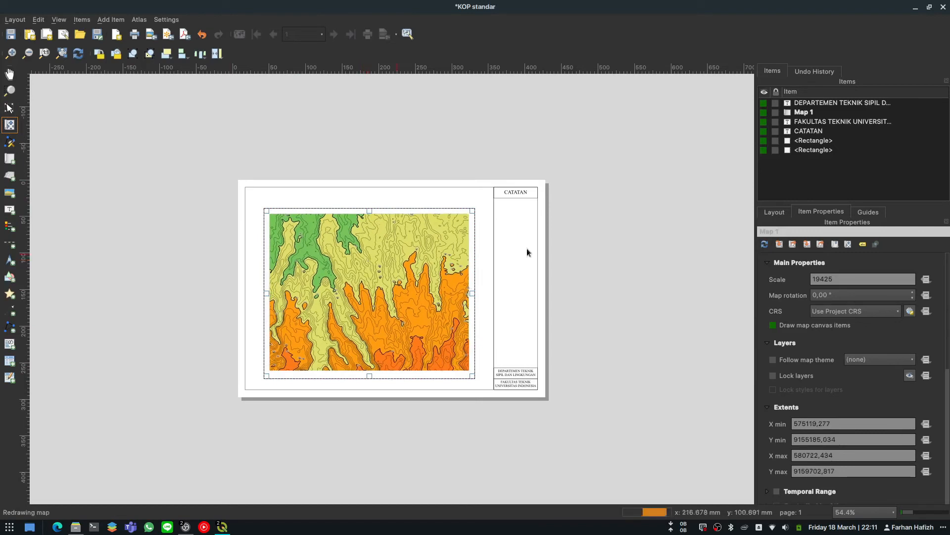
# Step: Set the map's scale to 20000
pyautogui.moveTo(864, 275); pyautogui.dragTo(802, 279)
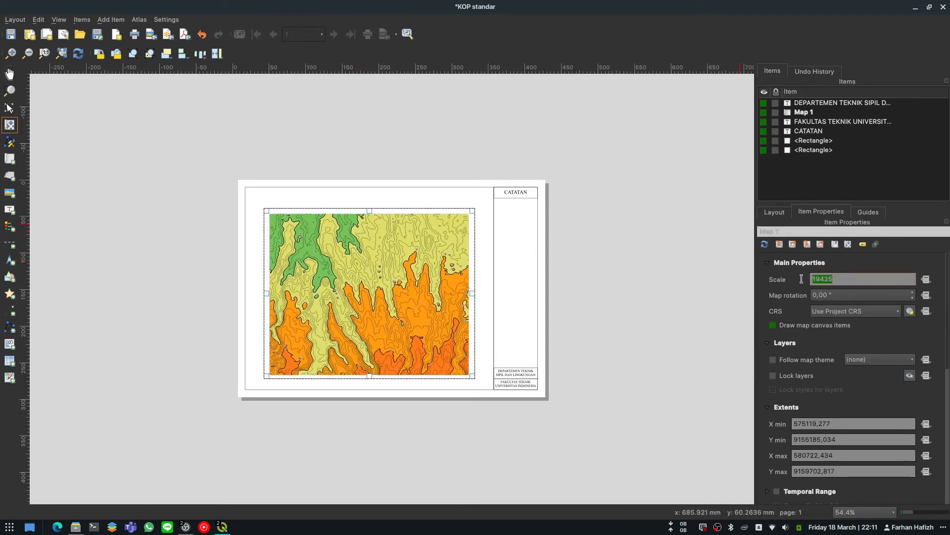
pyautogui.write('20000')
pyautogui.press('Return')
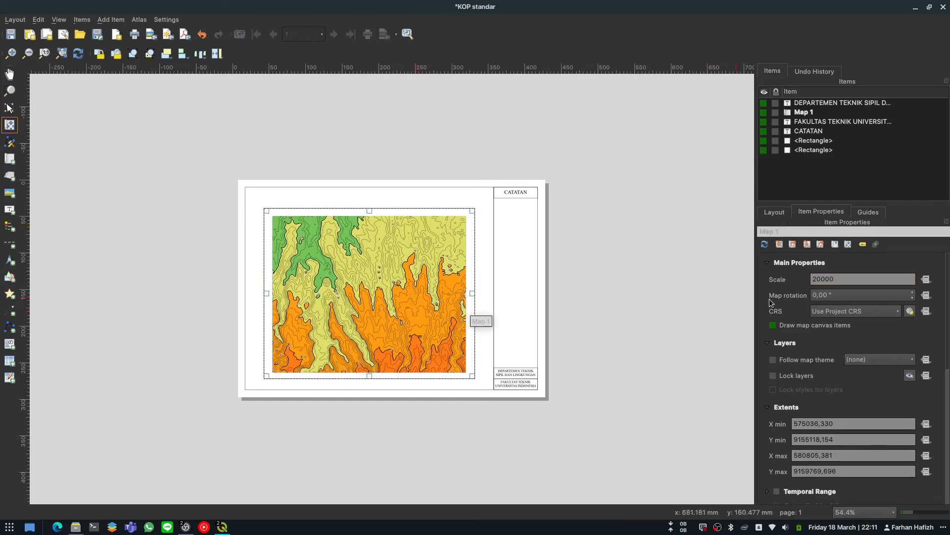
# Step: Add a new grid to the map and set its CRS to the project CRS, EPSG:32749 - WGS 84 / UTM zone 49S
pyautogui.scroll(-3, 808, 331)
pyautogui.scroll(-2, 809, 334)
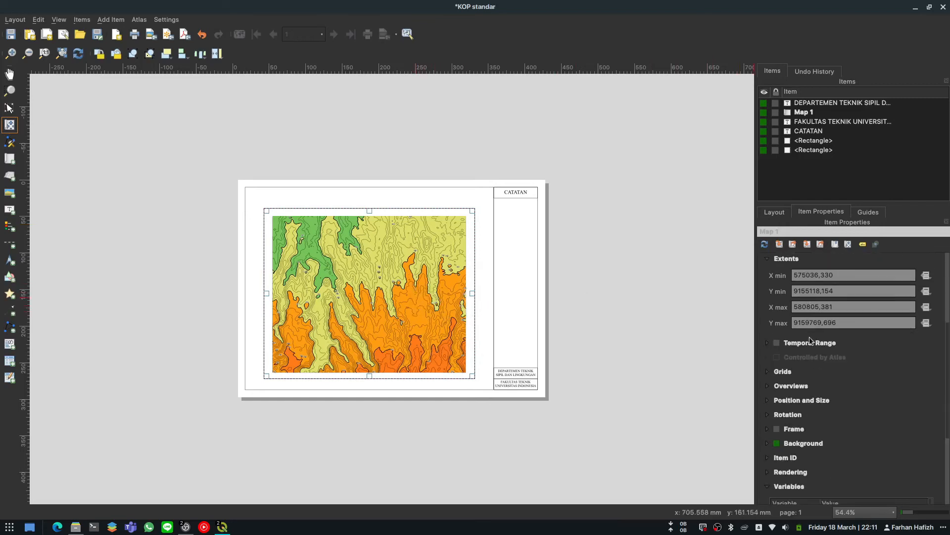
pyautogui.click(768, 371)
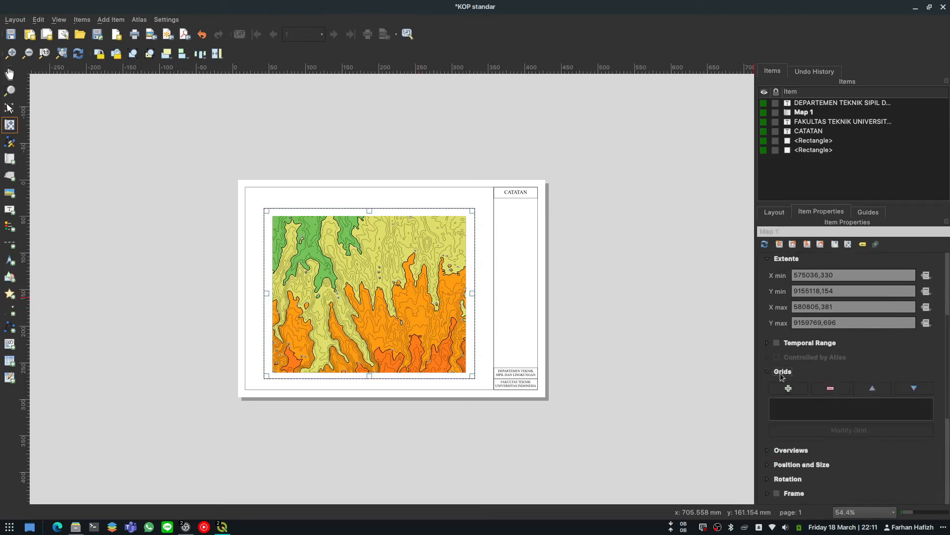
pyautogui.click(794, 389)
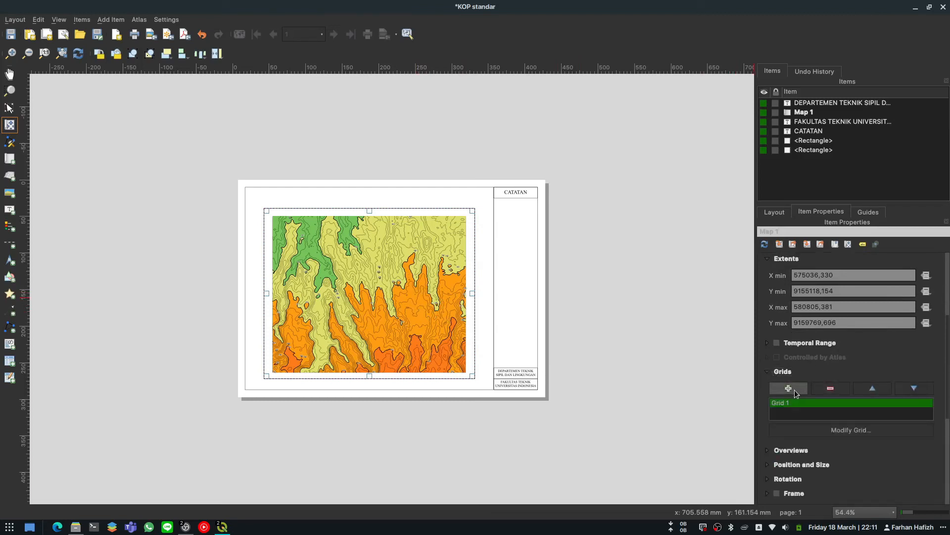
pyautogui.click(815, 430)
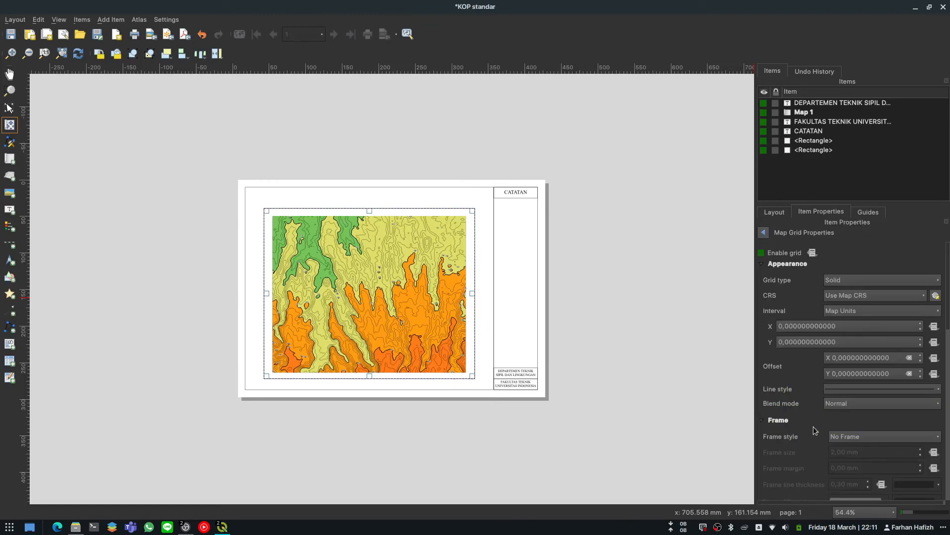
pyautogui.click(843, 276)
pyautogui.click(843, 283)
pyautogui.click(848, 296)
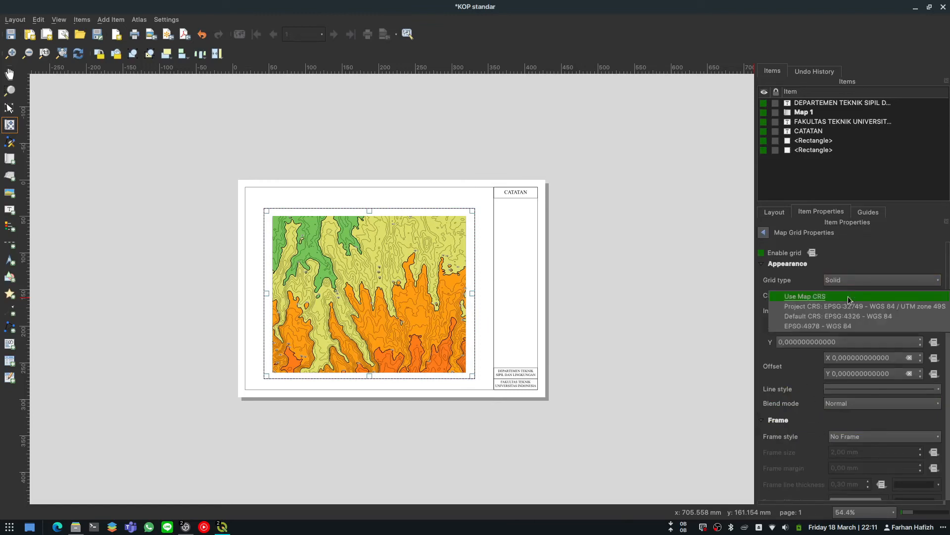
pyautogui.click(847, 303)
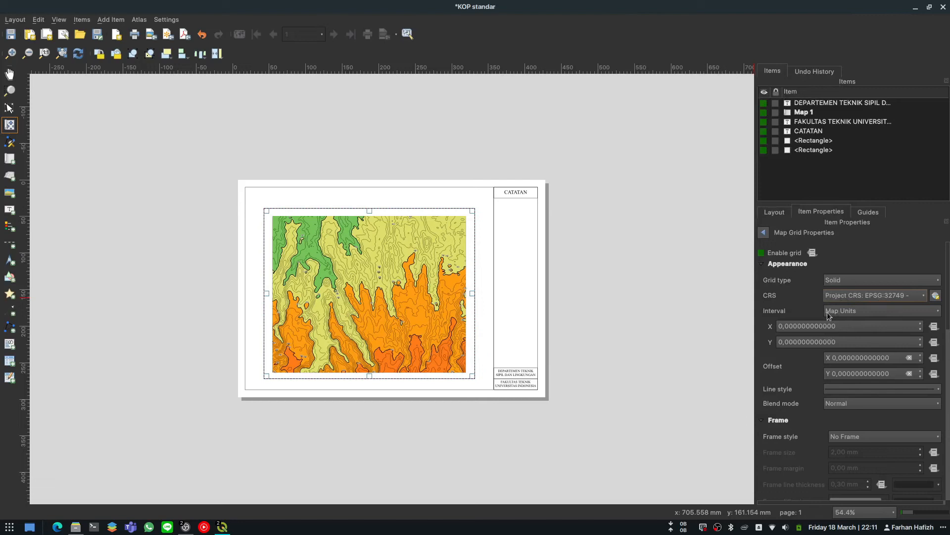
# Step: Set the grid's X and Y intervals to 1000 map units, undoing any accidental rescaling of the map content
pyautogui.moveTo(846, 326); pyautogui.dragTo(767, 327)
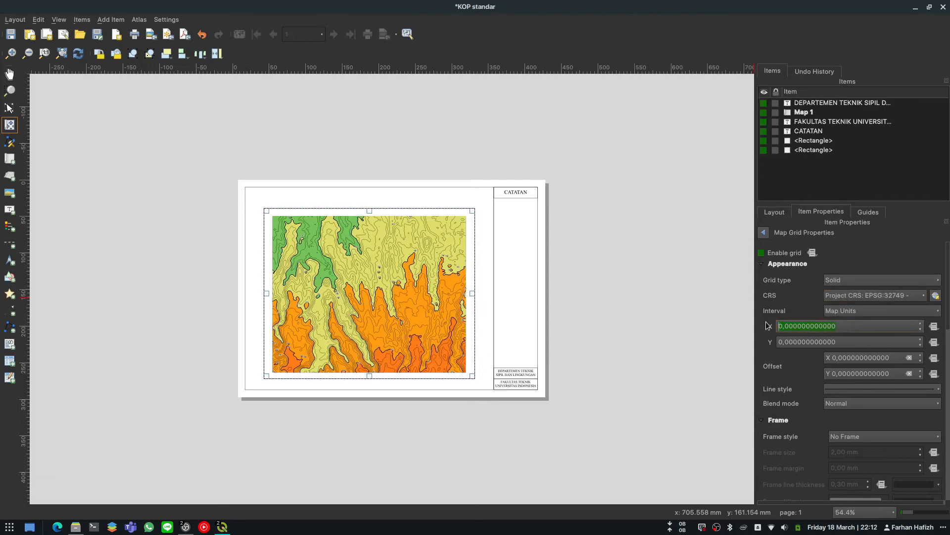
pyautogui.write('1000')
pyautogui.press('Return')
pyautogui.press('Tab')
pyautogui.write('1')
pyautogui.press('Return')
pyautogui.scroll(3, 349, 268)
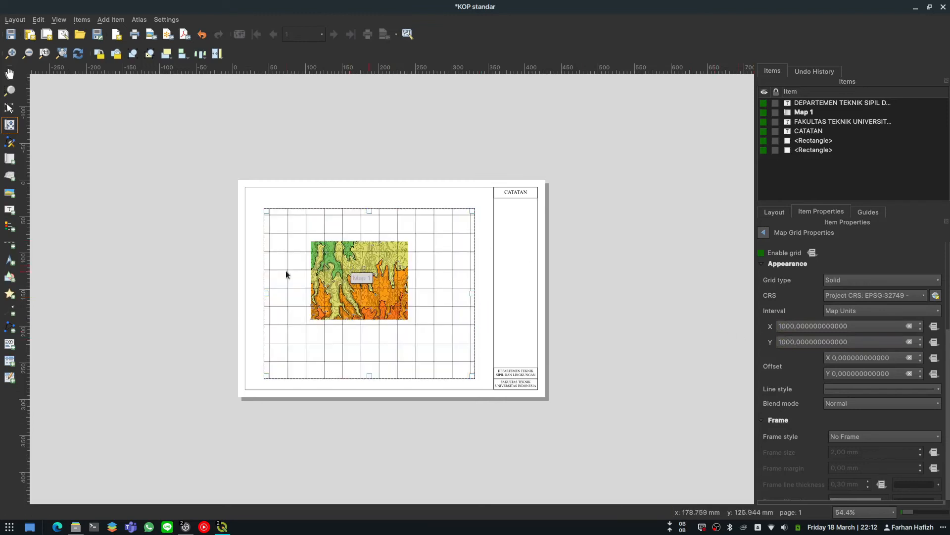
pyautogui.hotkey('ctrl', 'z')
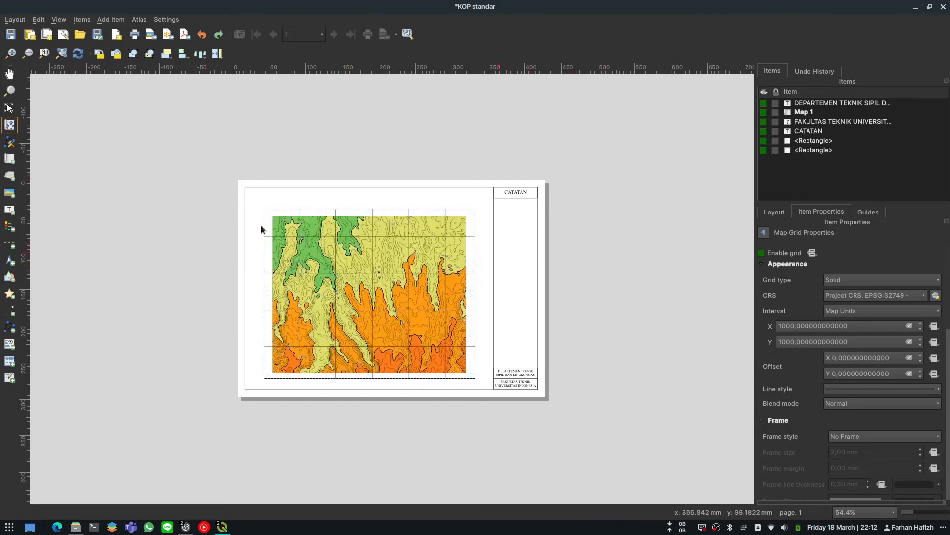
# Step: Try to set the grid's X and Y intervals to 2000 map units
pyautogui.click(9, 74)
pyautogui.scroll(1, 367, 221)
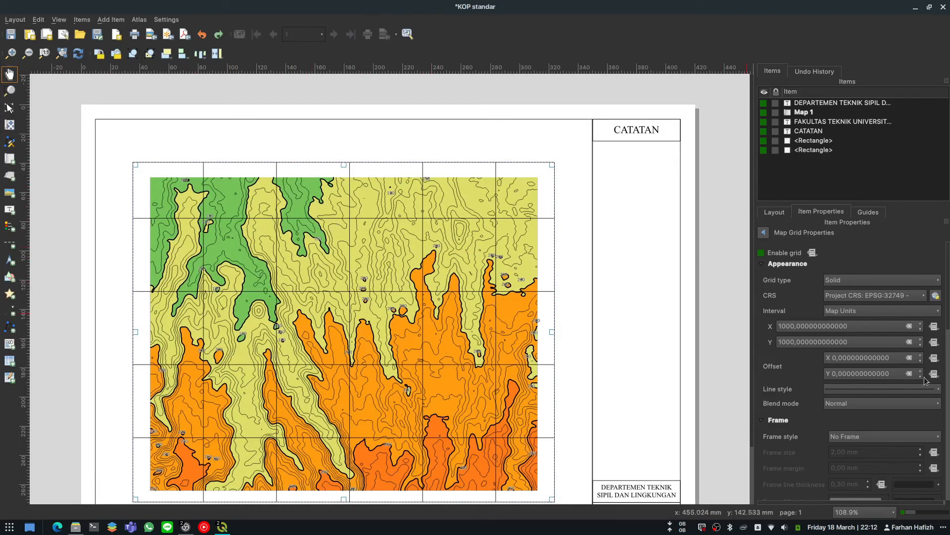
pyautogui.click(874, 329)
pyautogui.write('2')
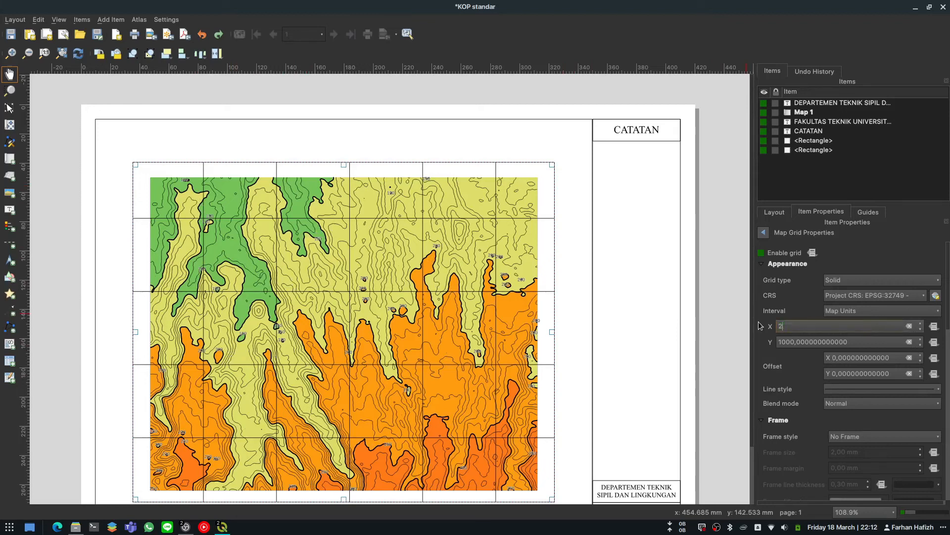
pyautogui.press('Tab')
pyautogui.write('2000')
pyautogui.press('Tab')
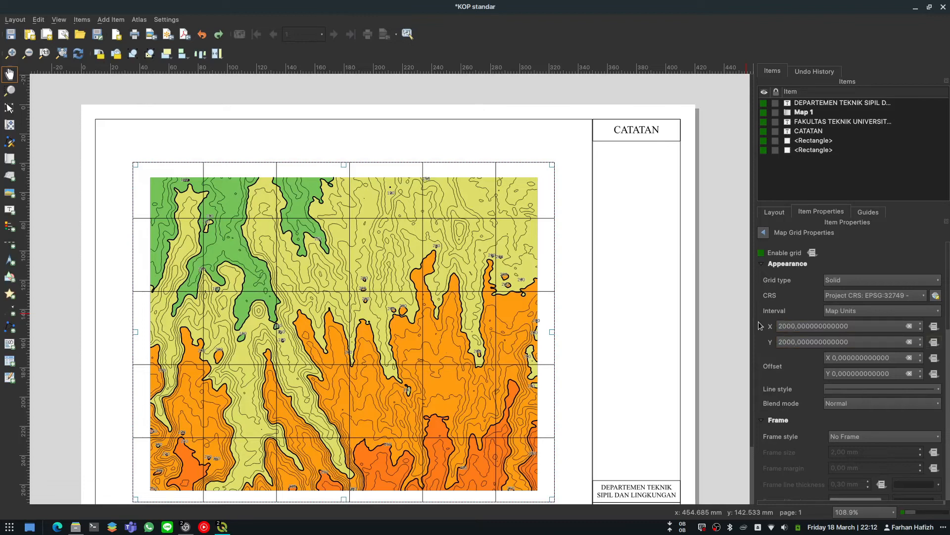
pyautogui.scroll(-2, 717, 318)
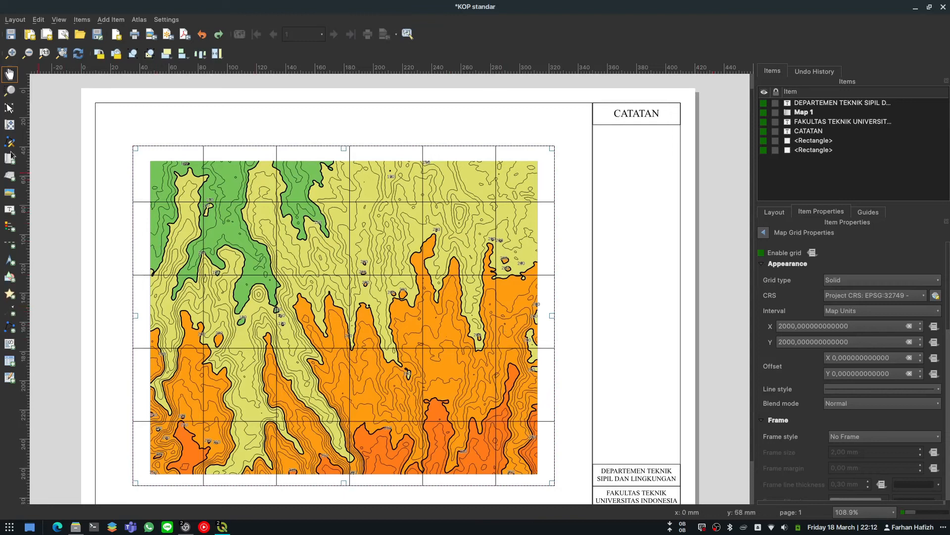
# Step: Return to the item selection tool and save the layout
pyautogui.click(9, 107)
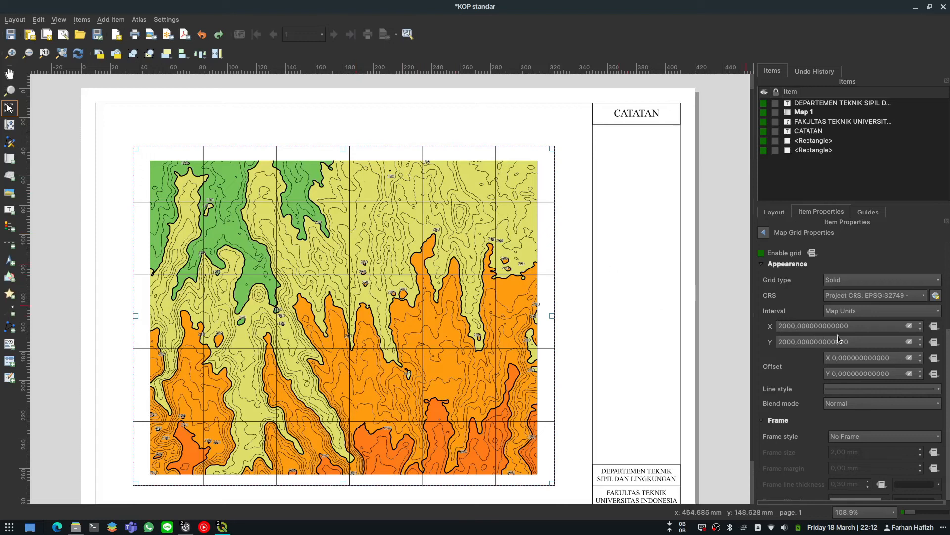
pyautogui.click(860, 342)
pyautogui.hotkey('ctrl', 's')
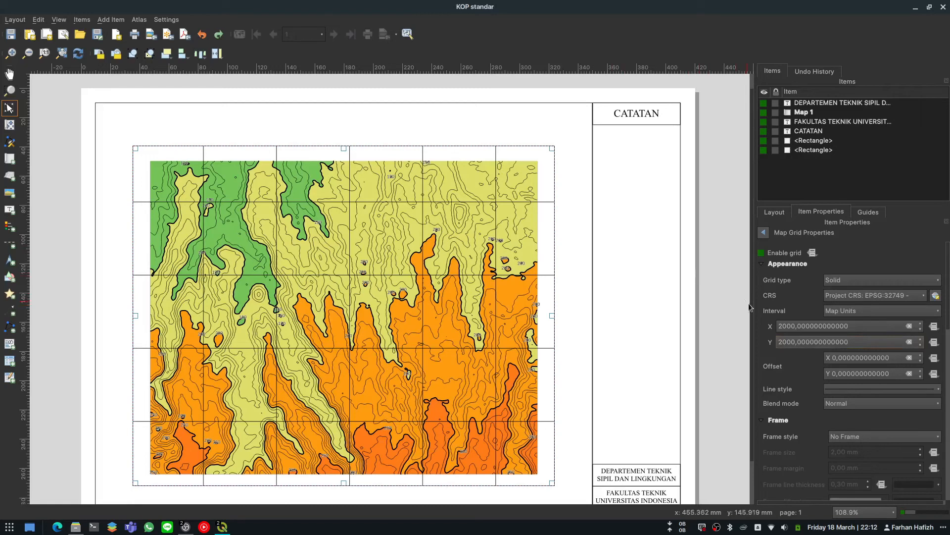
# Step: Try to set the map grid's frame style to Zebra
pyautogui.scroll(-3, 787, 374)
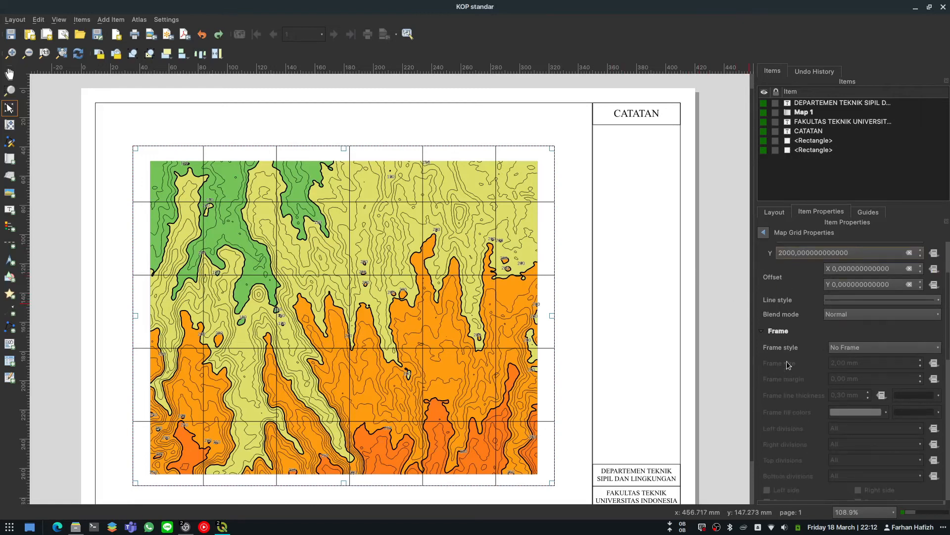
pyautogui.click(847, 352)
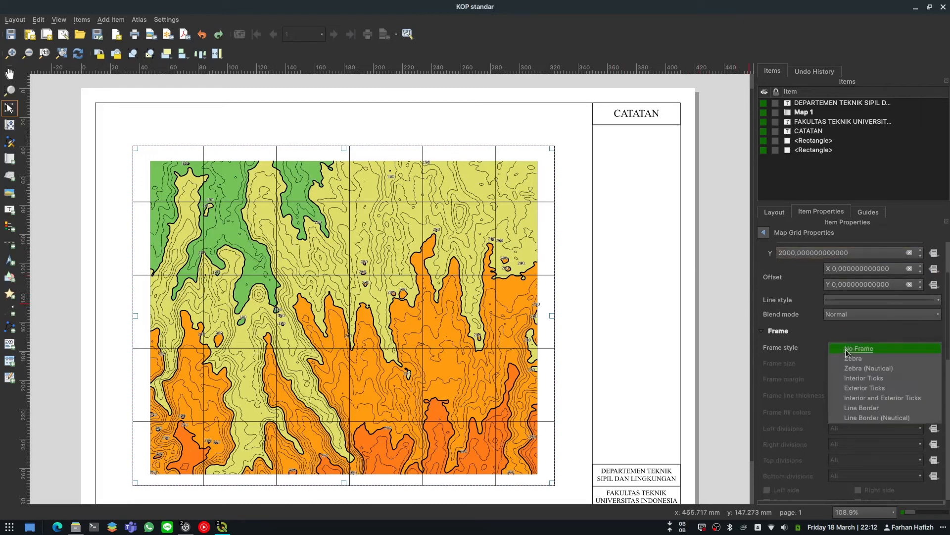
pyautogui.click(848, 358)
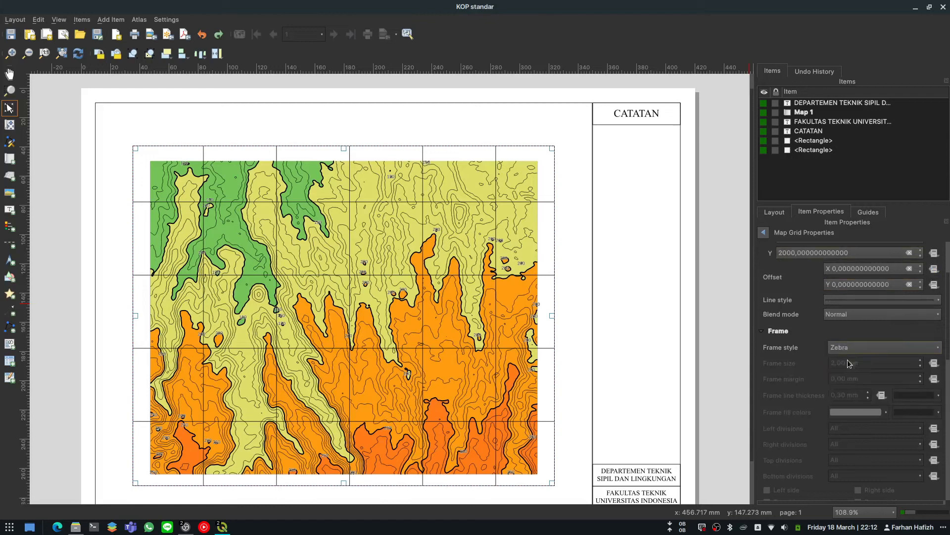
pyautogui.click(727, 277)
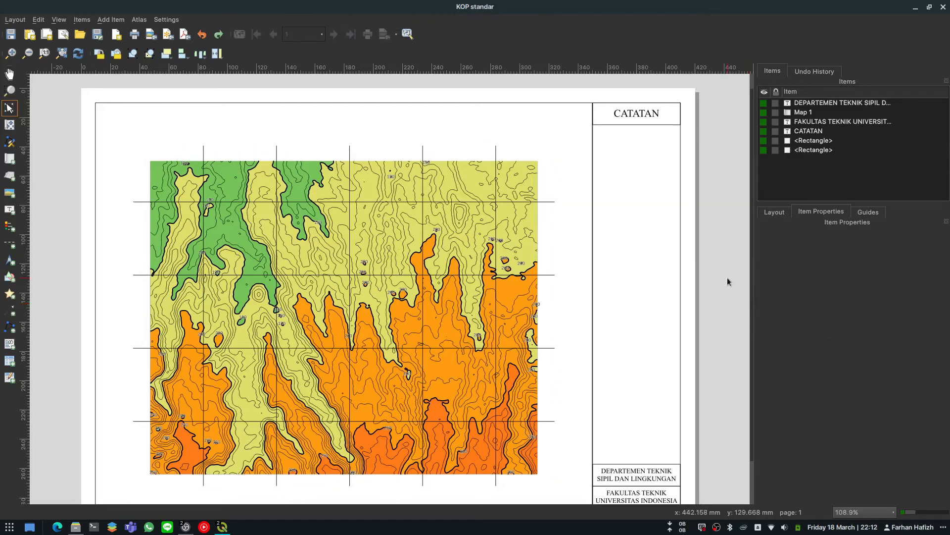
# Step: Reselect the map, reopen its grid for modification and set the X and Y intervals to 2000 map units
pyautogui.click(440, 250)
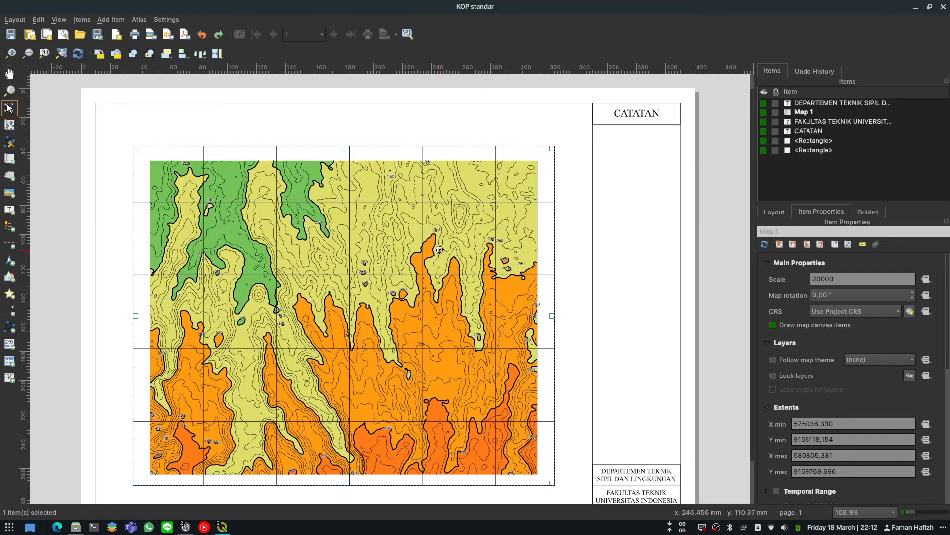
pyautogui.scroll(-3, 824, 339)
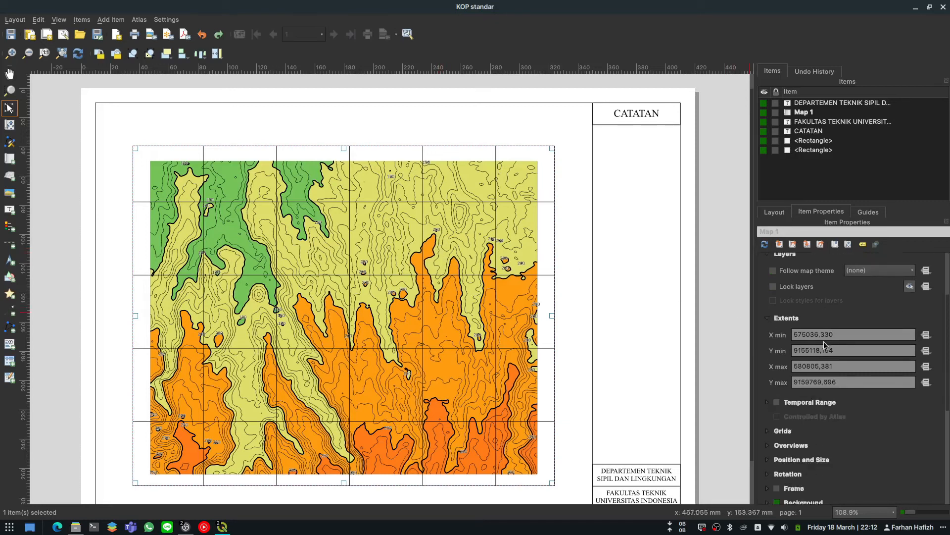
pyautogui.scroll(-2, 824, 340)
pyautogui.click(771, 371)
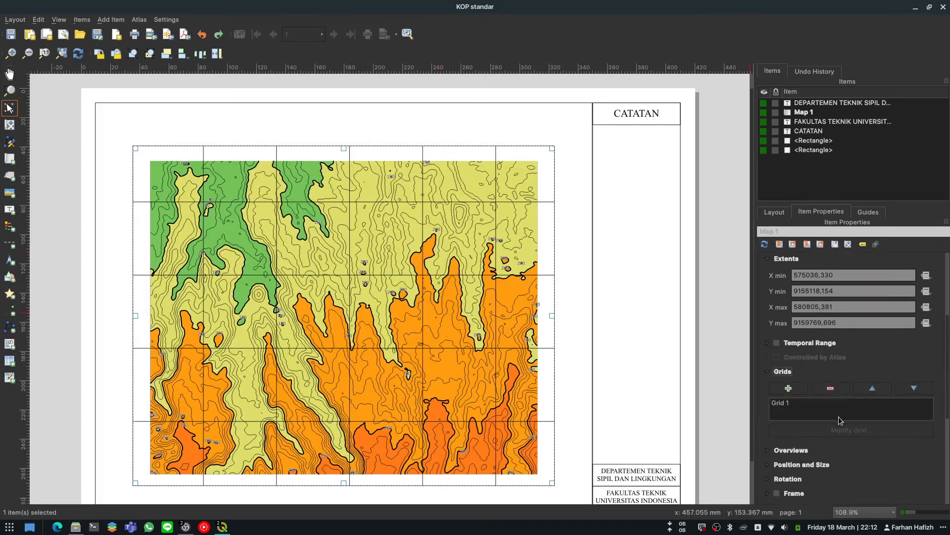
pyautogui.click(832, 431)
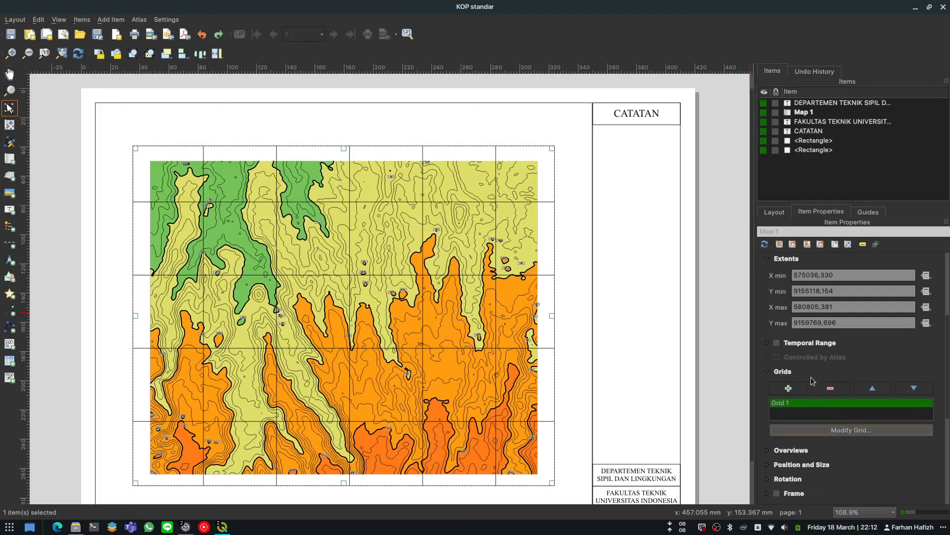
pyautogui.moveTo(853, 326); pyautogui.dragTo(803, 328)
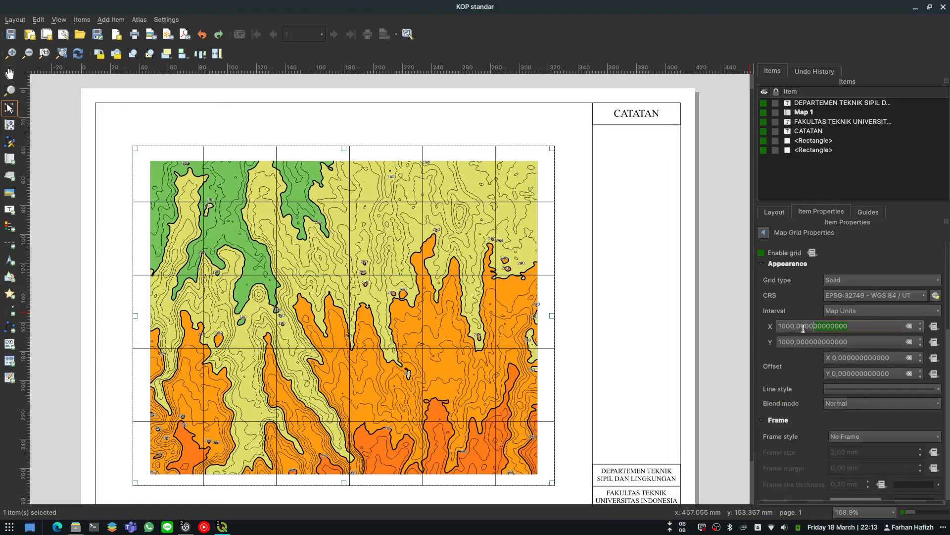
pyautogui.write('00')
pyautogui.press('Tab')
pyautogui.write('2000')
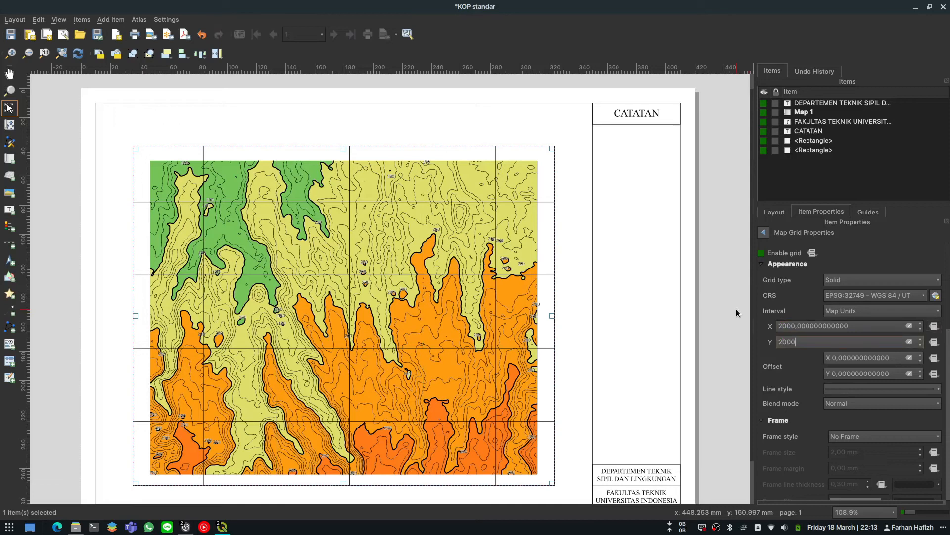
pyautogui.press('Tab')
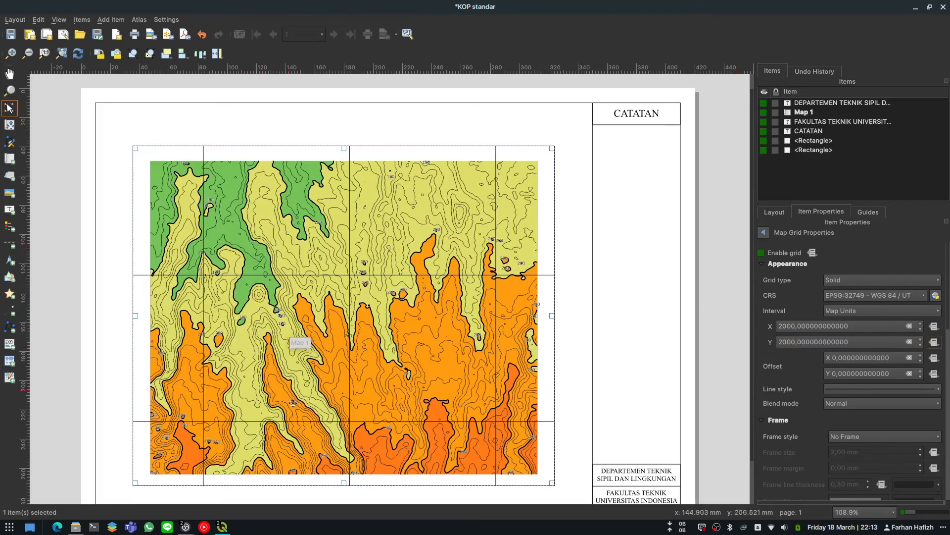
pyautogui.moveTo(872, 329); pyautogui.dragTo(795, 327)
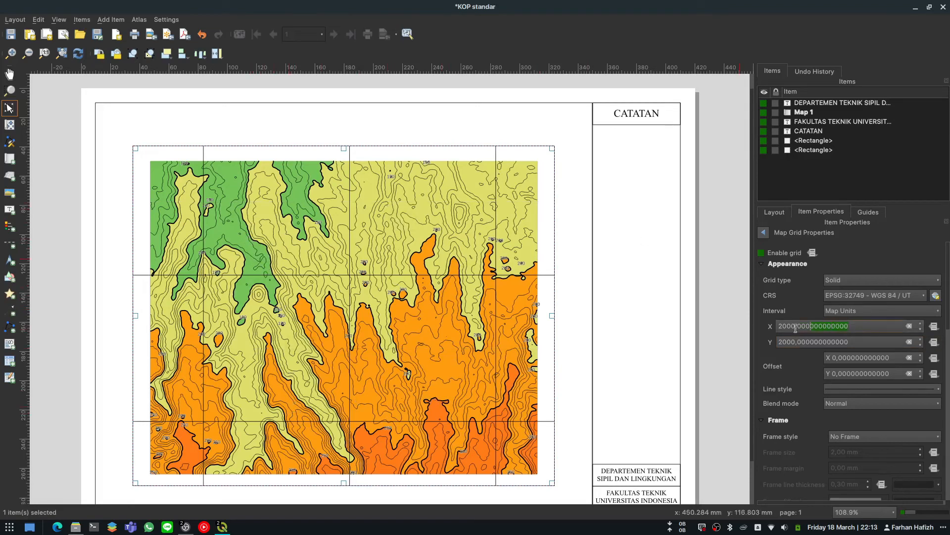
pyautogui.click(747, 354)
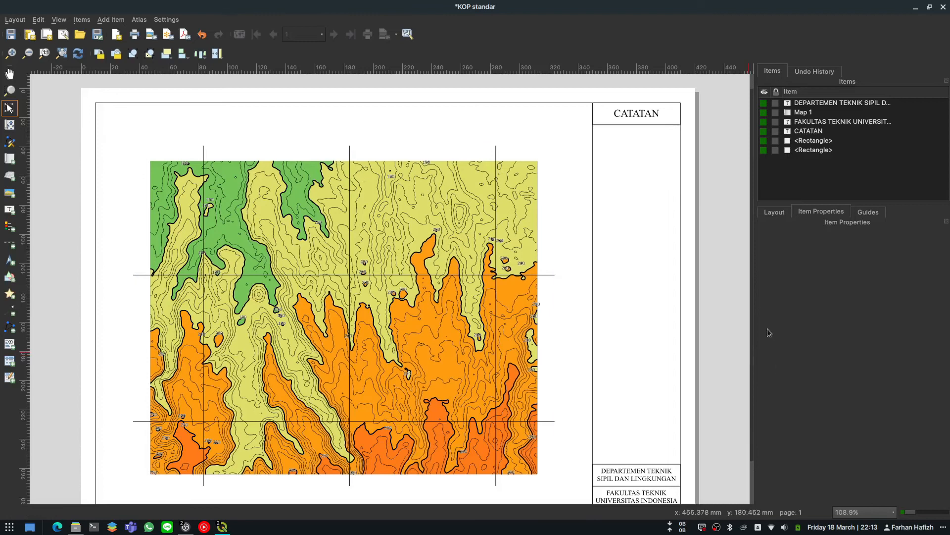
# Step: Reopen the map's grid settings, set the frame style to Zebra and set the Y interval to 2000
pyautogui.click(470, 325)
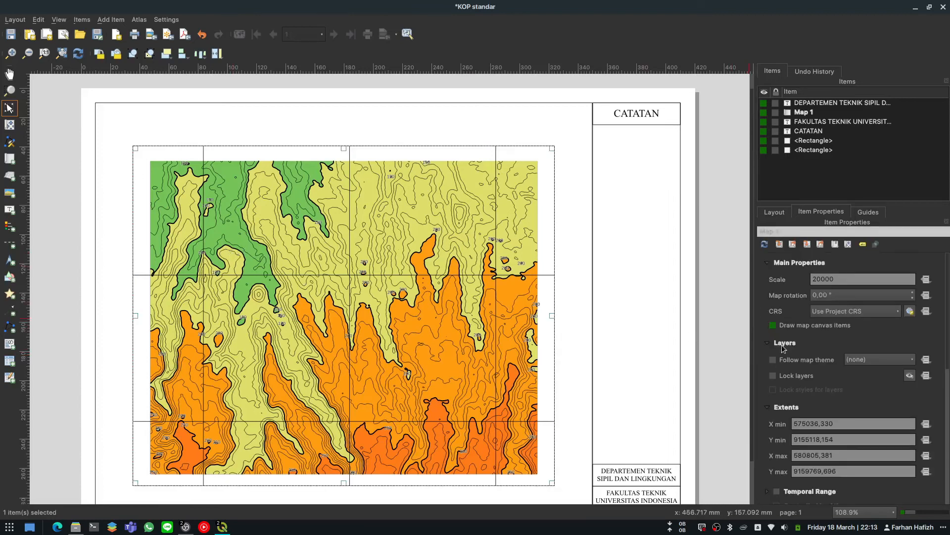
pyautogui.scroll(-5, 806, 363)
pyautogui.scroll(-2, 806, 363)
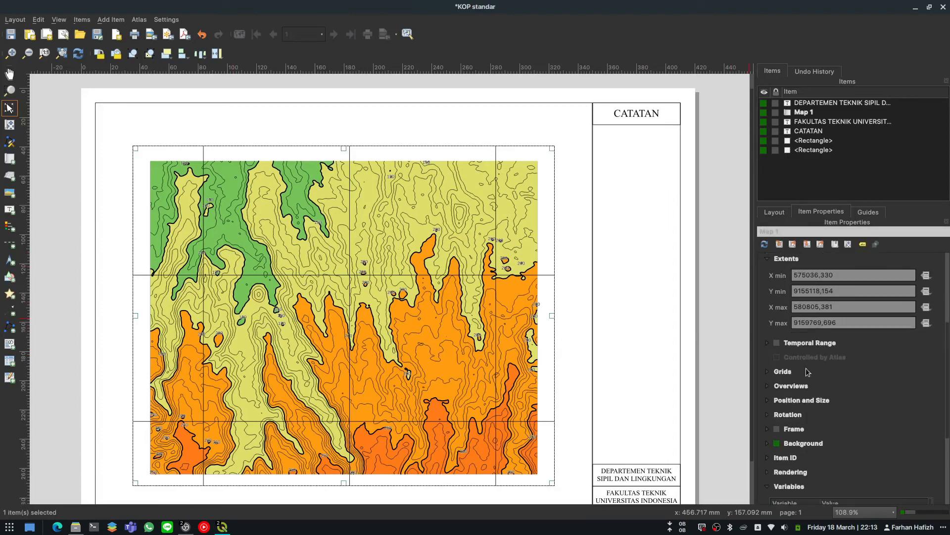
pyautogui.click(766, 372)
pyautogui.click(780, 401)
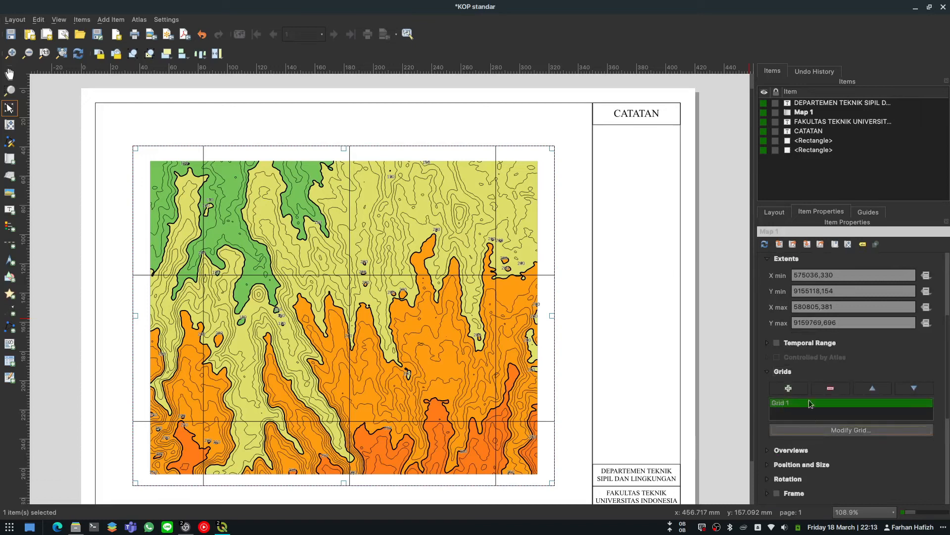
pyautogui.scroll(-2, 800, 341)
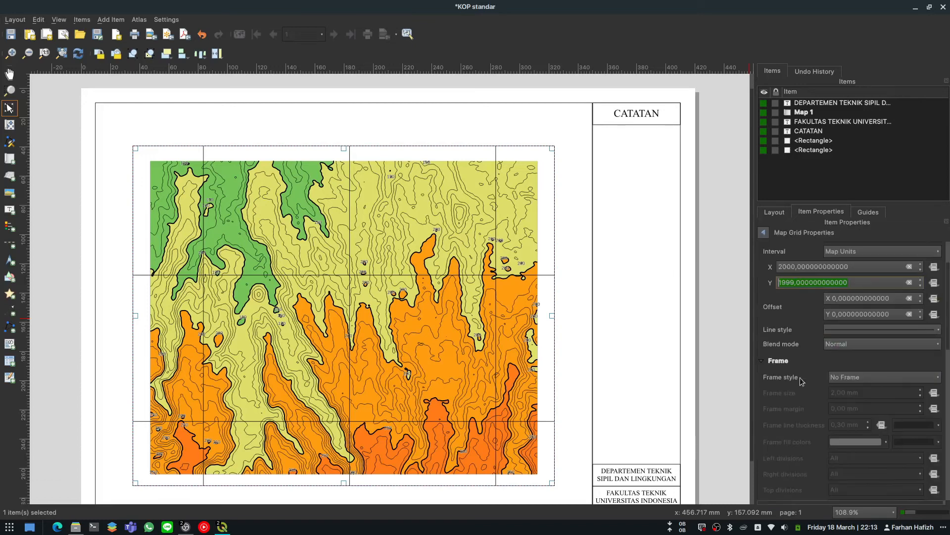
pyautogui.click(841, 378)
pyautogui.click(842, 387)
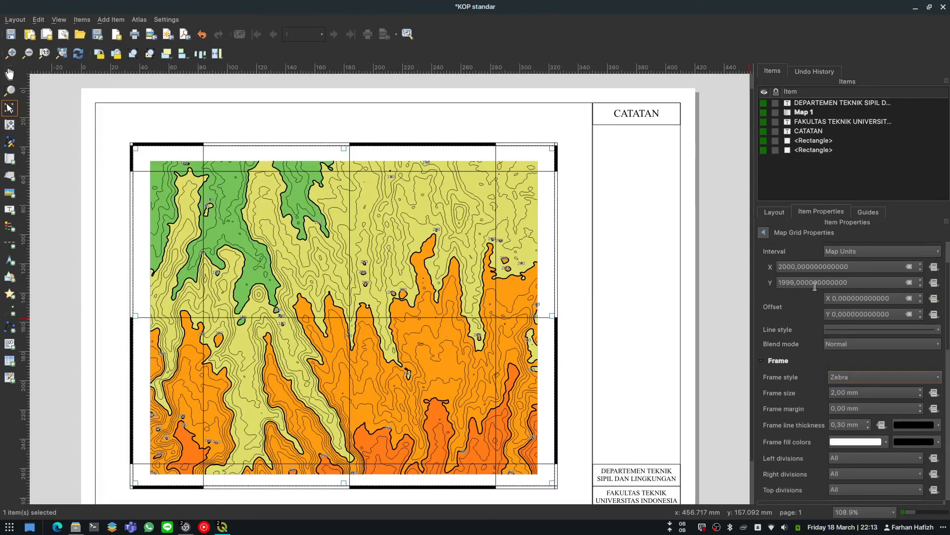
pyautogui.click(921, 280)
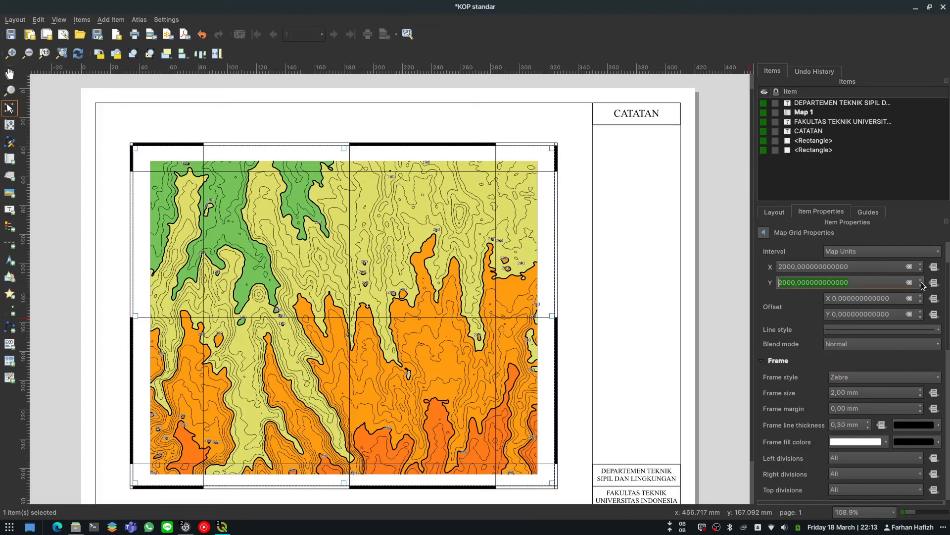
pyautogui.click(703, 298)
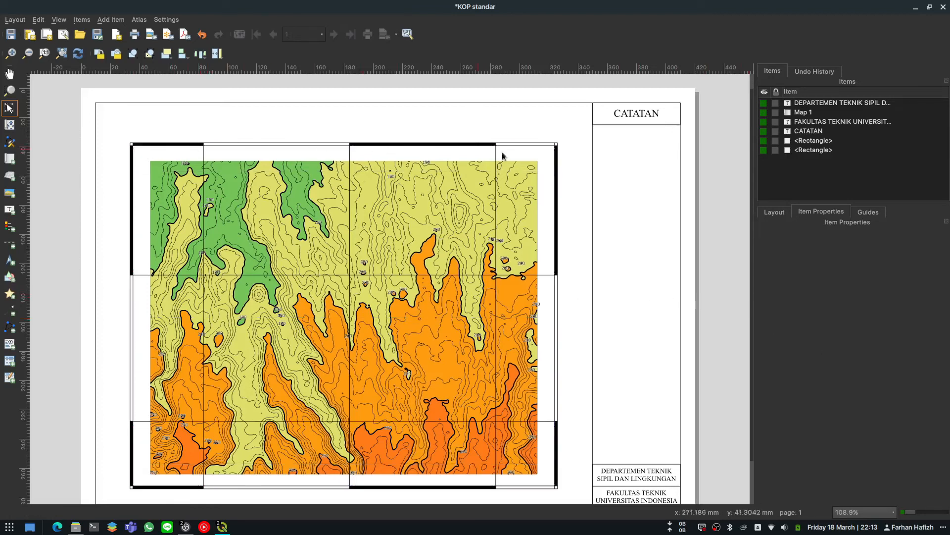
# Step: Reselect the map, open its existing grid for modification and set the X and Y intervals to 1000 map units
pyautogui.click(492, 280)
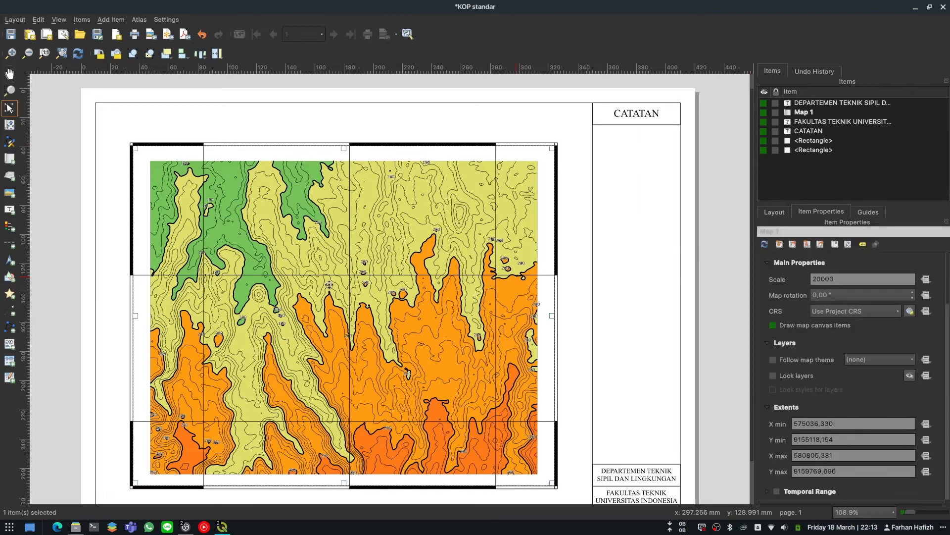
pyautogui.scroll(-5, 816, 349)
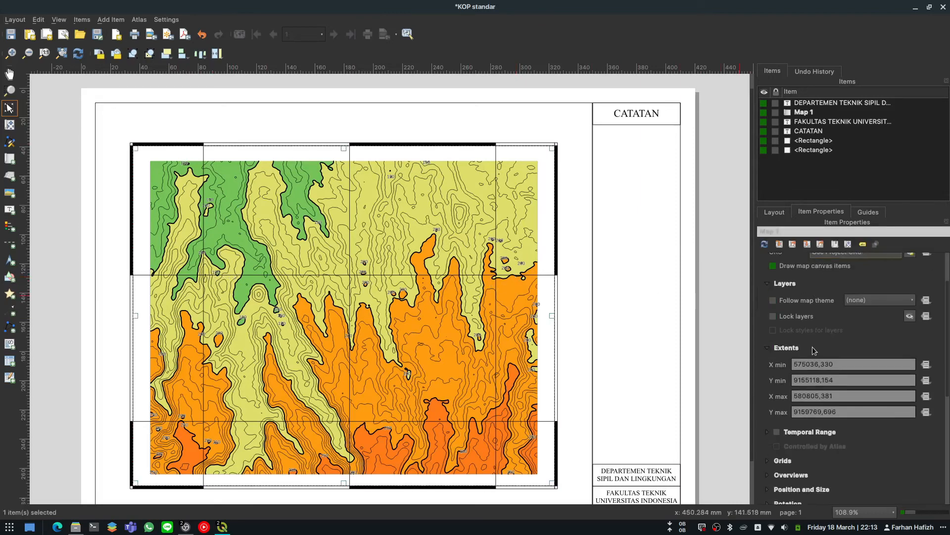
pyautogui.click(773, 372)
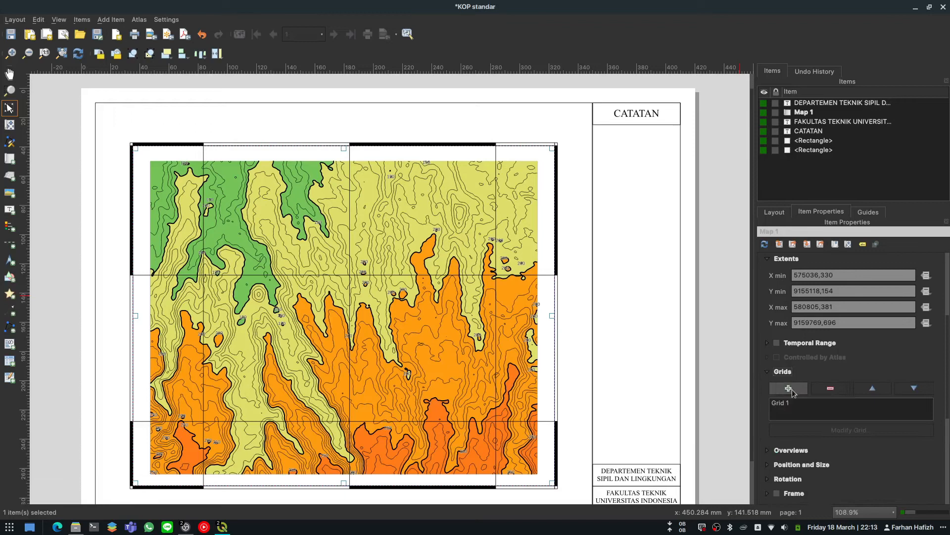
pyautogui.click(835, 411)
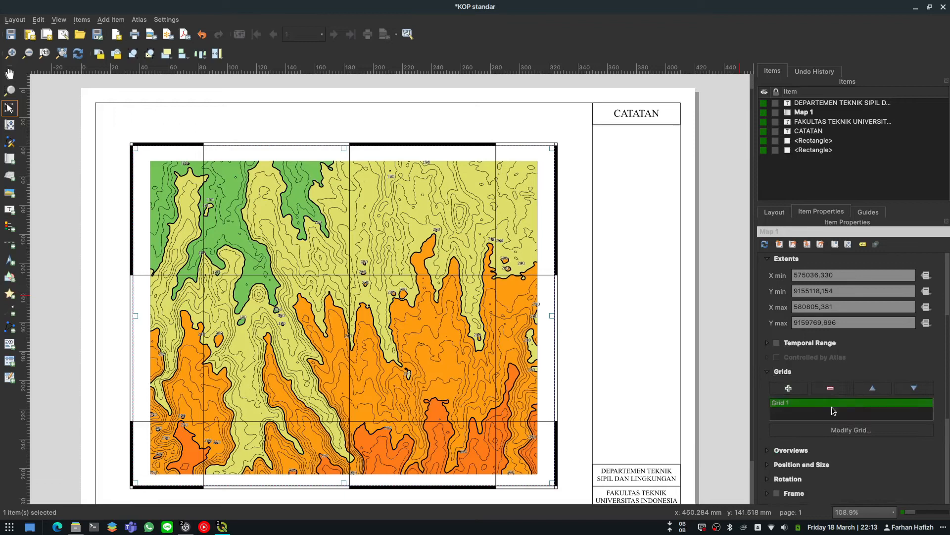
pyautogui.click(847, 431)
pyautogui.doubleClick(839, 326)
pyautogui.write('1000')
pyautogui.press('Tab')
pyautogui.write('100')
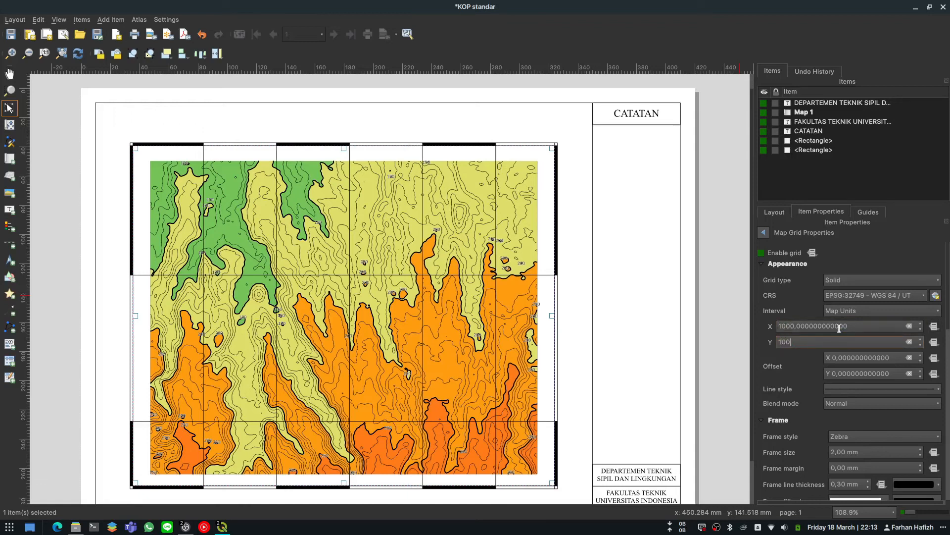
pyautogui.press('Return')
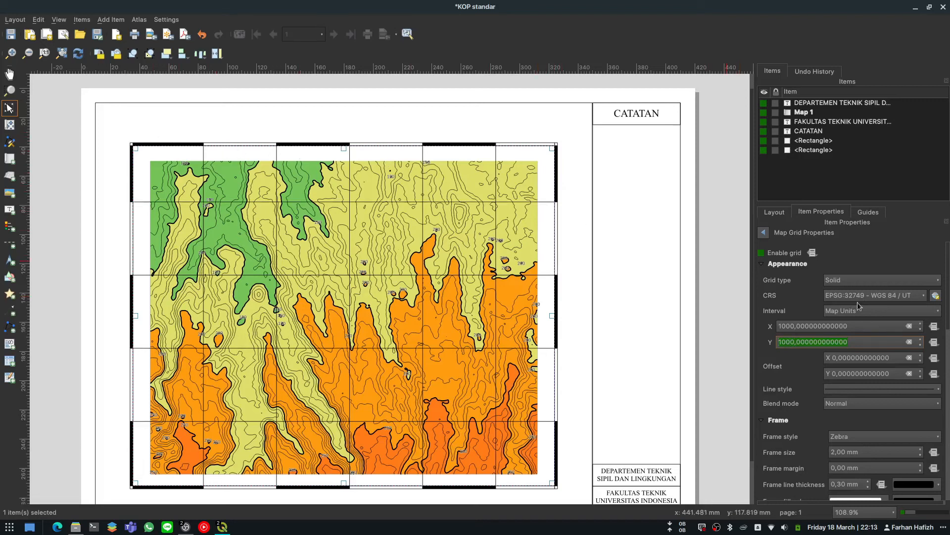
# Step: Enable coordinate drawing for the map grid and set the coordinate precision to 0
pyautogui.scroll(-4, 791, 389)
pyautogui.scroll(-2, 791, 389)
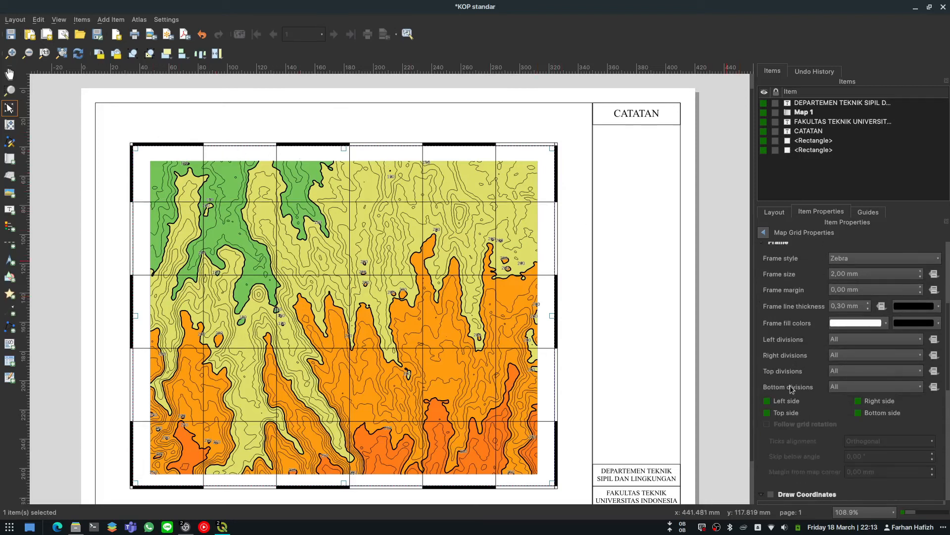
pyautogui.scroll(-2, 795, 309)
pyautogui.scroll(-3, 796, 311)
pyautogui.scroll(-2, 795, 311)
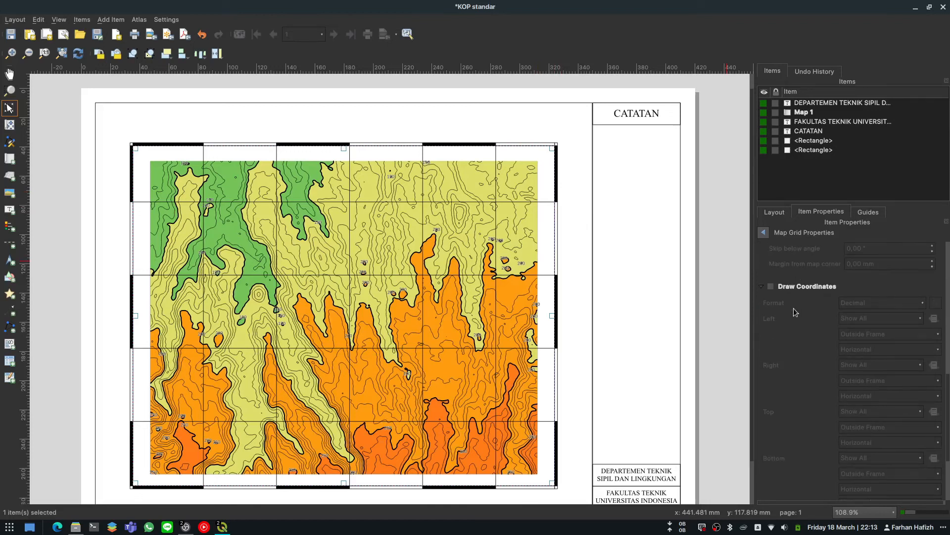
pyautogui.click(771, 287)
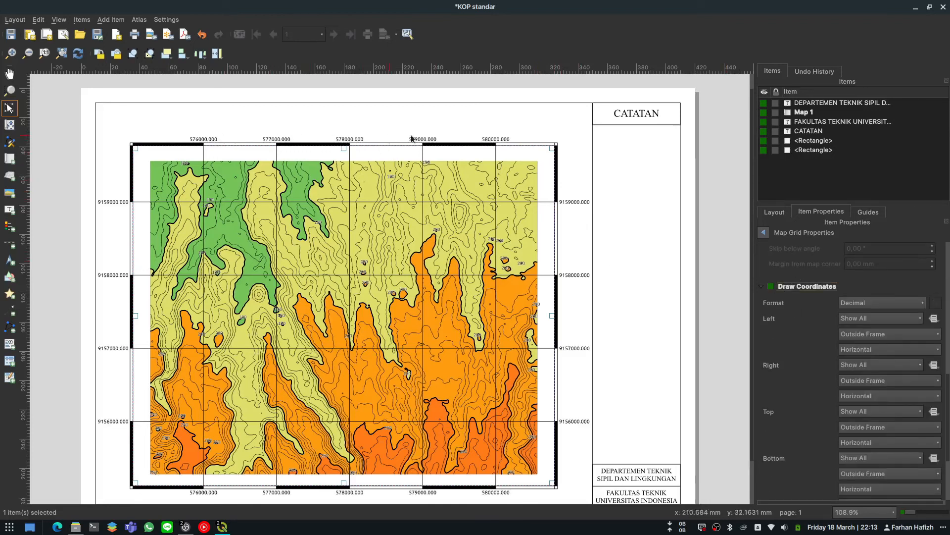
pyautogui.scroll(-4, 810, 332)
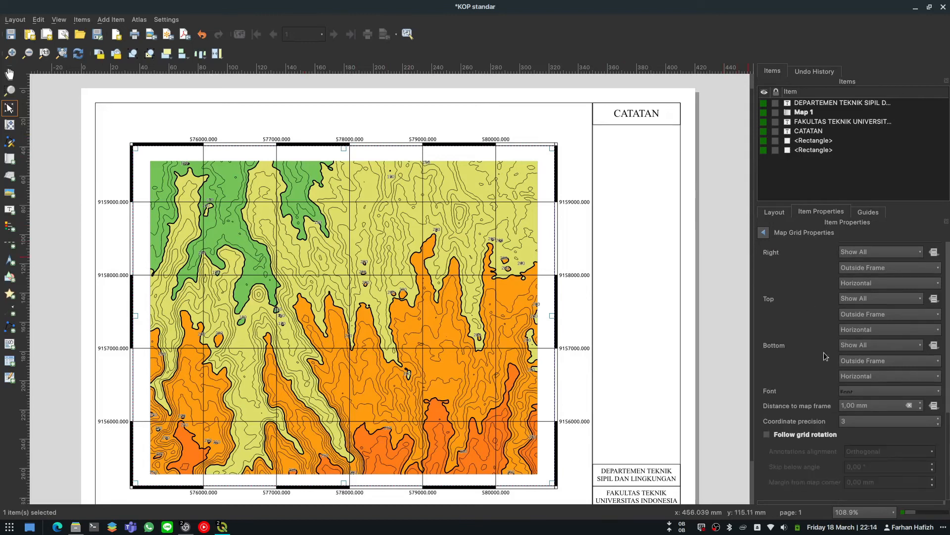
pyautogui.click(869, 426)
pyautogui.write('0')
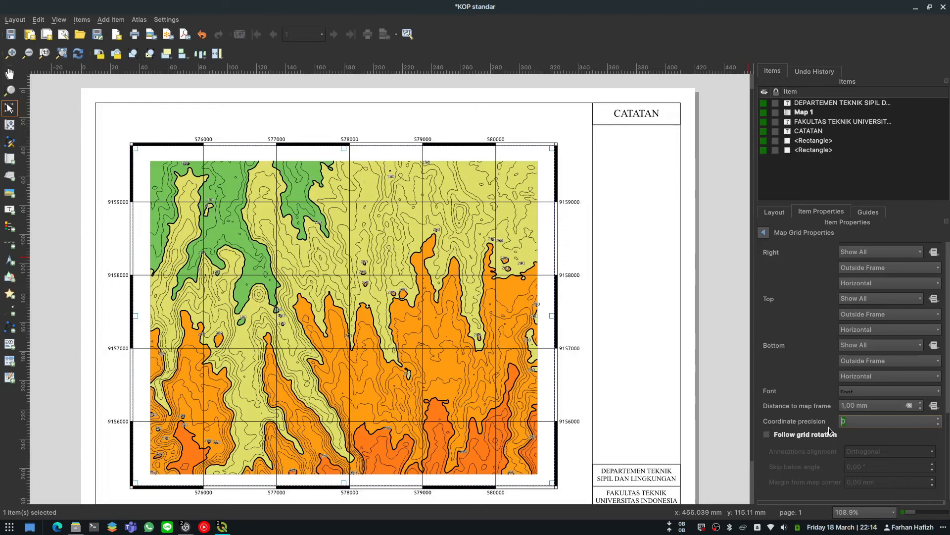
# Step: Set the orientation of the grid coordinates on the map's left and right sides to Vertical Ascending
pyautogui.scroll(3, 792, 353)
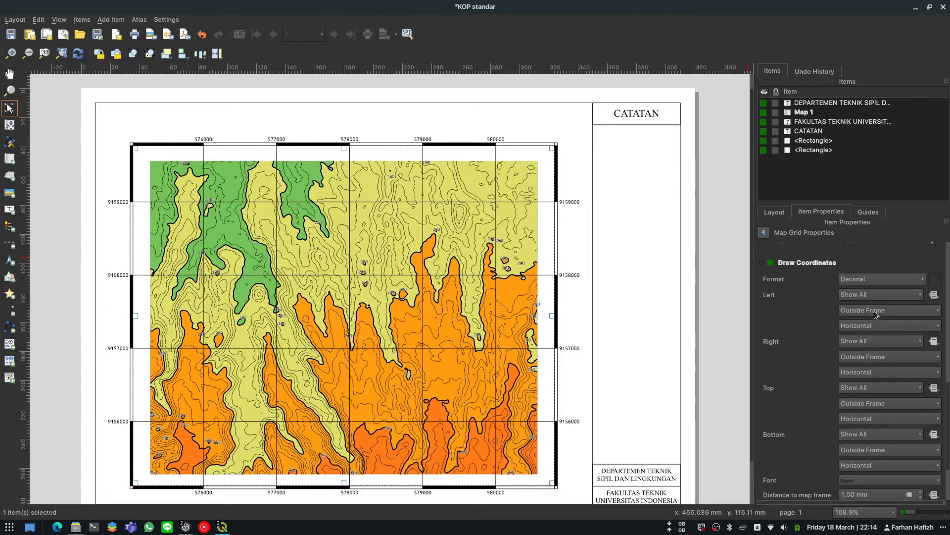
pyautogui.click(861, 326)
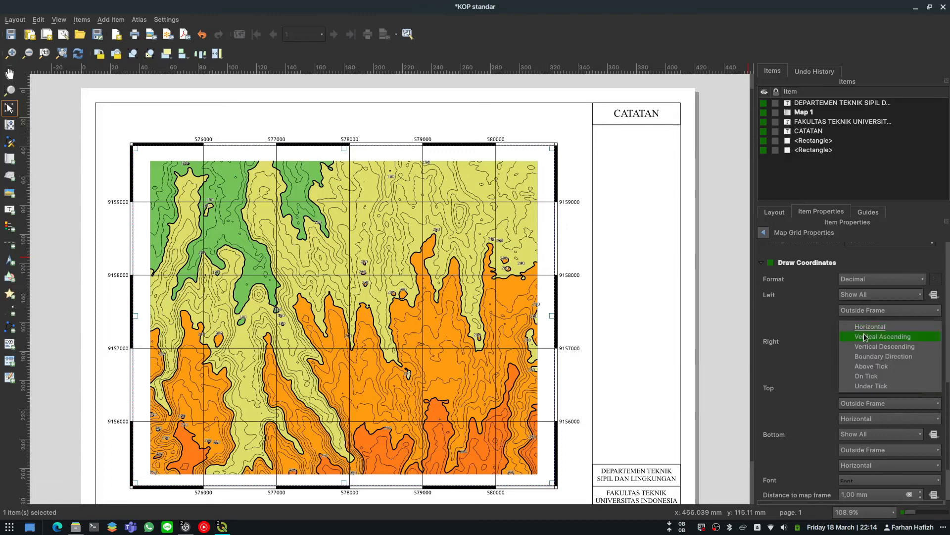
pyautogui.click(865, 337)
pyautogui.click(866, 373)
pyautogui.click(870, 385)
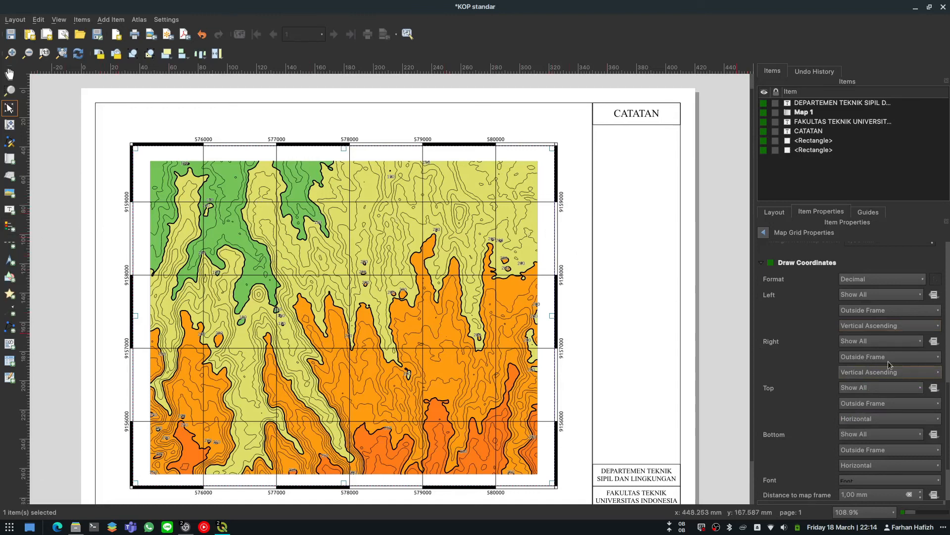
# Step: Set the grid coordinates' distance to the map frame to 3 mm and deselect the map
pyautogui.scroll(-2, 820, 379)
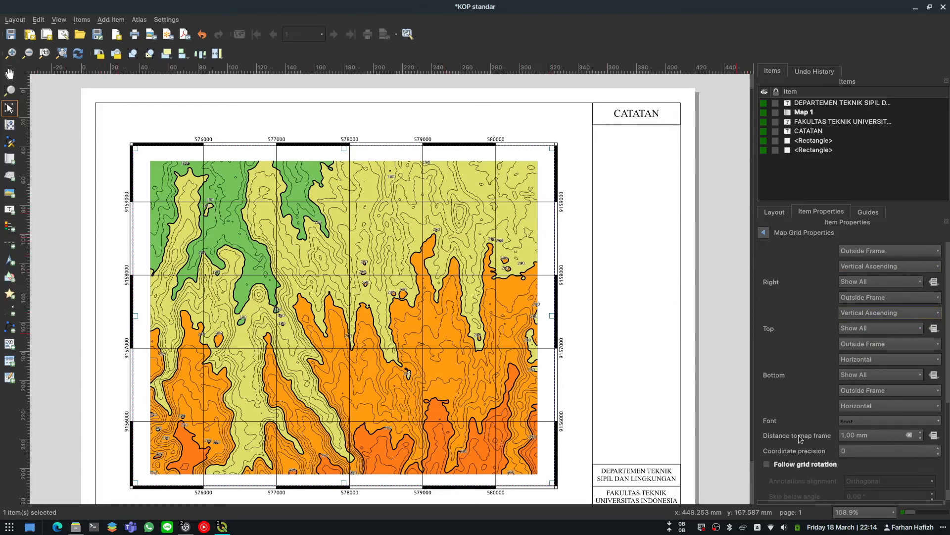
pyautogui.click(922, 433)
pyautogui.click(922, 433)
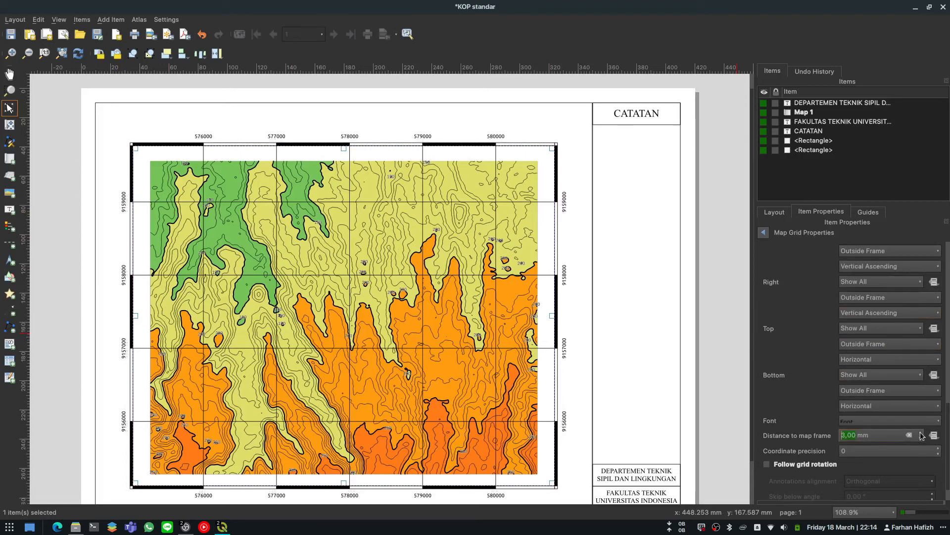
pyautogui.click(723, 269)
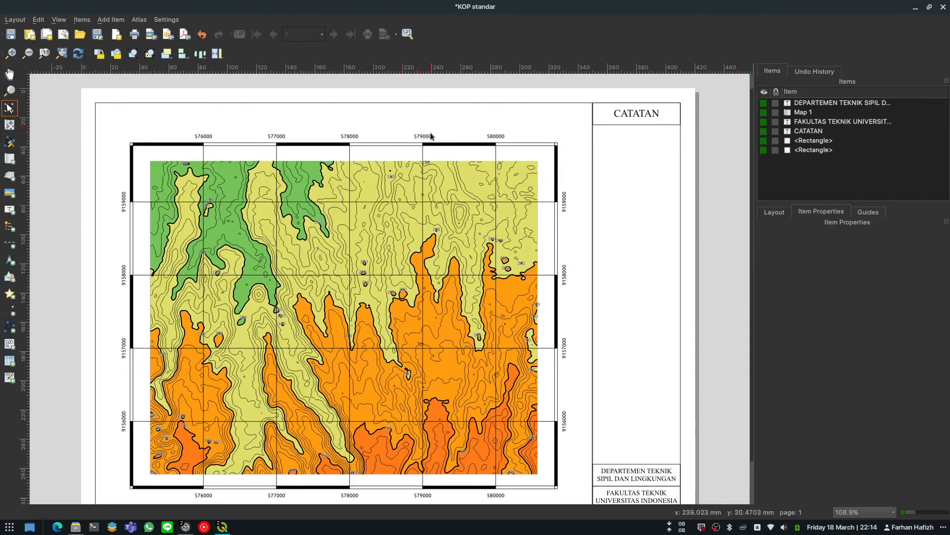
# Step: Reselect the map, reopen its grid for modification and set the grid CRS to Default CRS: EPSG:4326 - WGS 84
pyautogui.scroll(1, 399, 138)
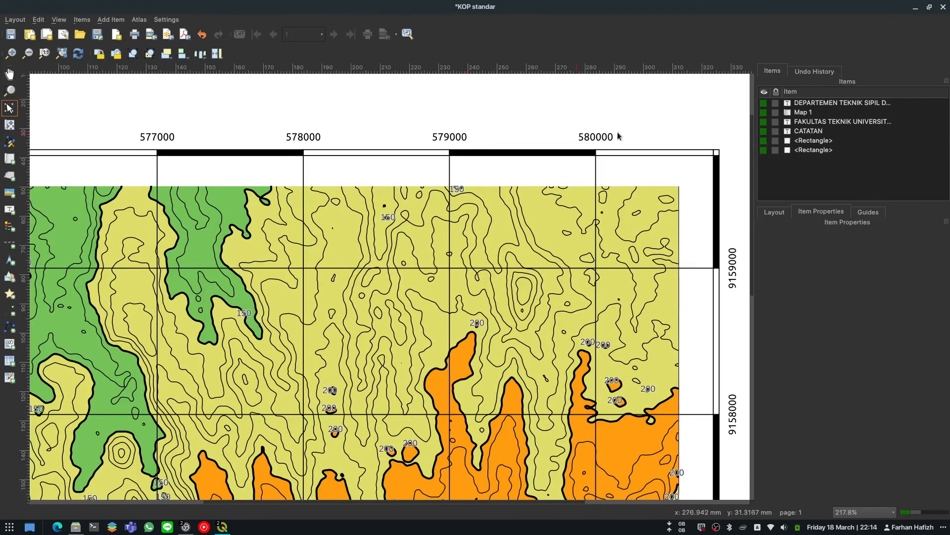
pyautogui.hscroll(3, 594, 138)
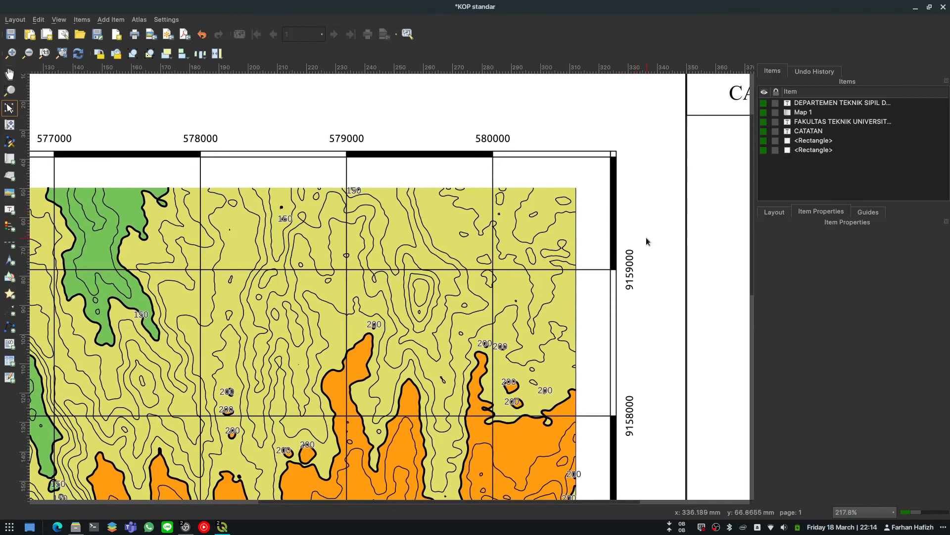
pyautogui.hotkey('ctrl', '0')
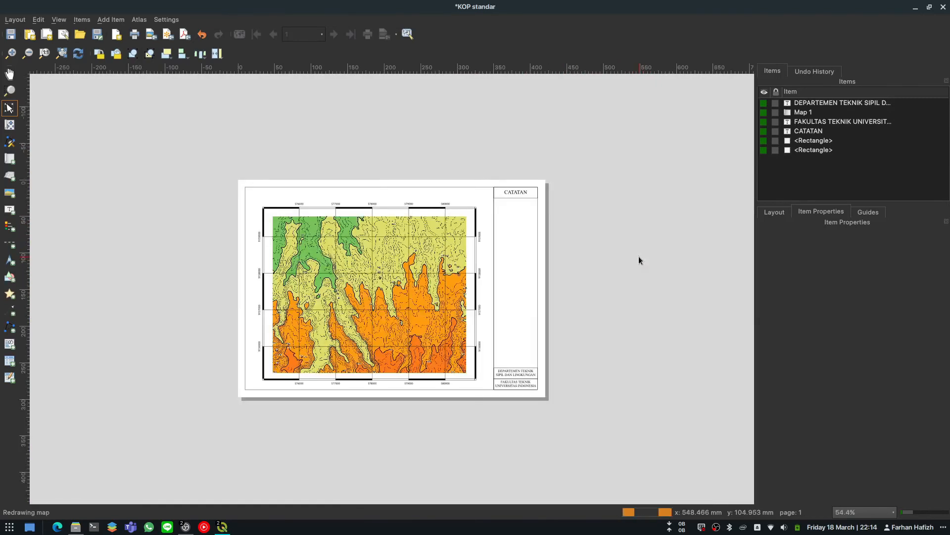
pyautogui.scroll(1, 408, 221)
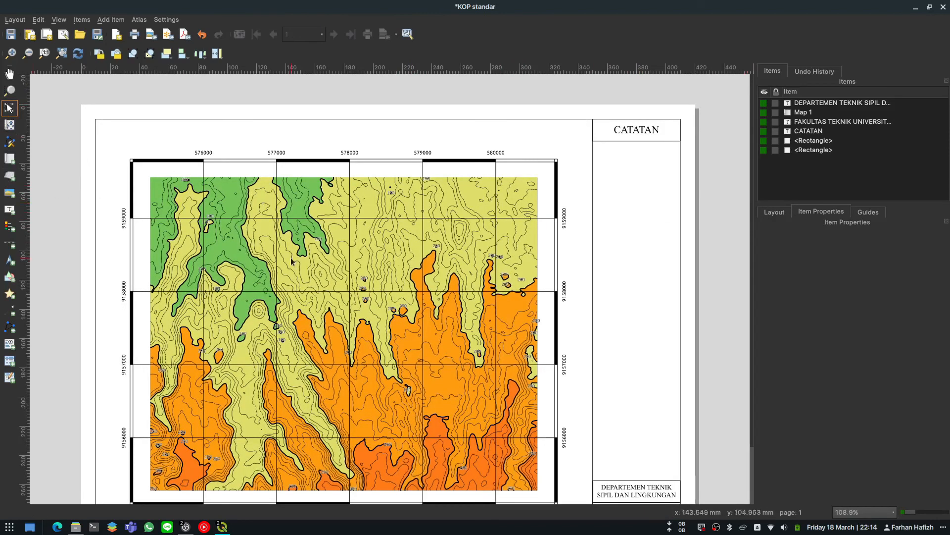
pyautogui.click(471, 261)
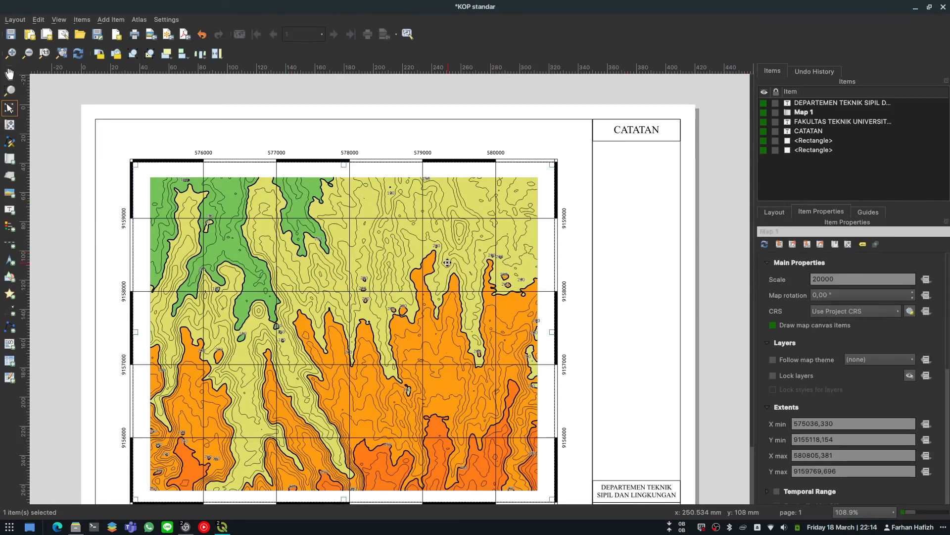
pyautogui.scroll(-4, 786, 342)
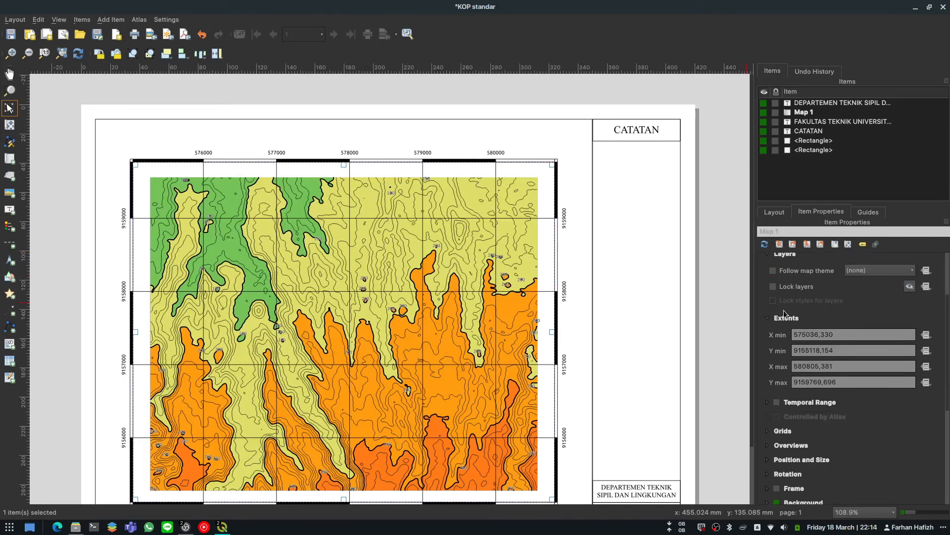
pyautogui.click(786, 342)
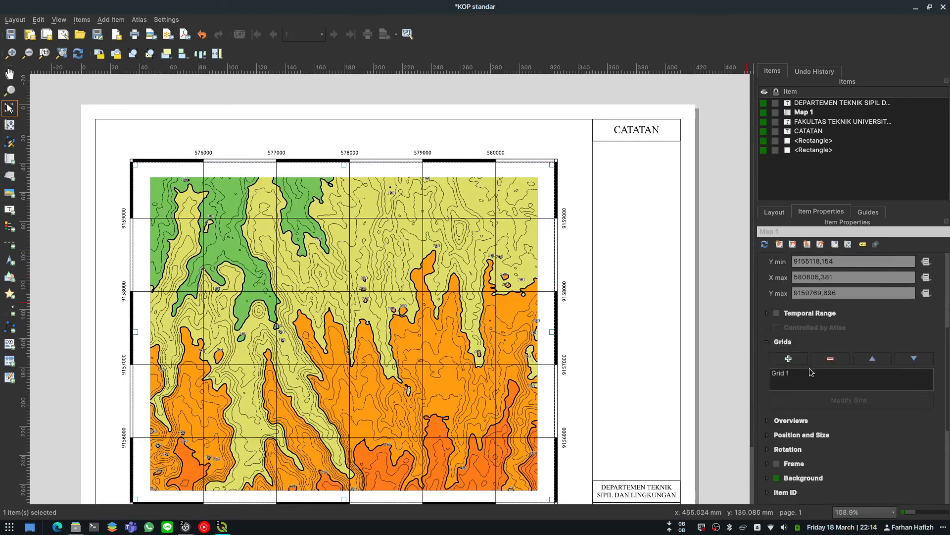
pyautogui.click(812, 373)
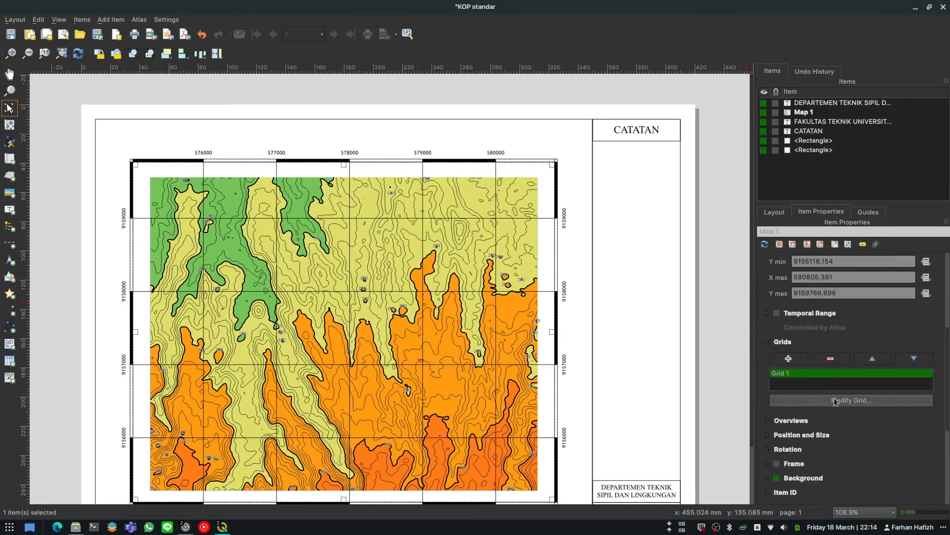
pyautogui.click(835, 400)
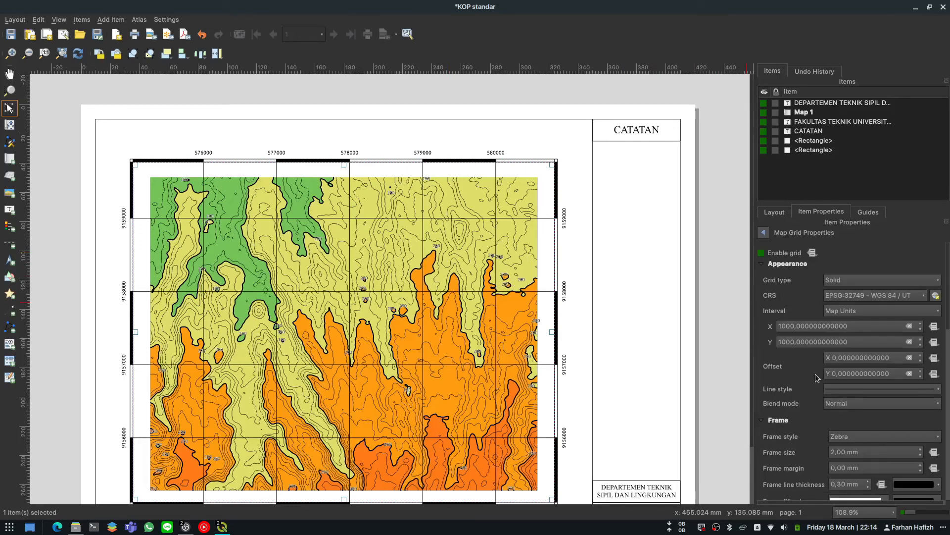
pyautogui.click(846, 297)
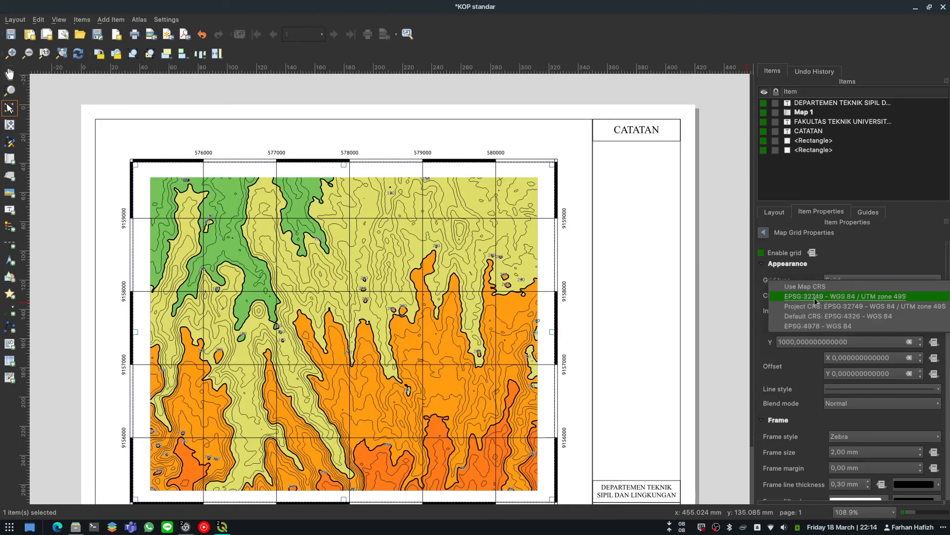
pyautogui.click(848, 317)
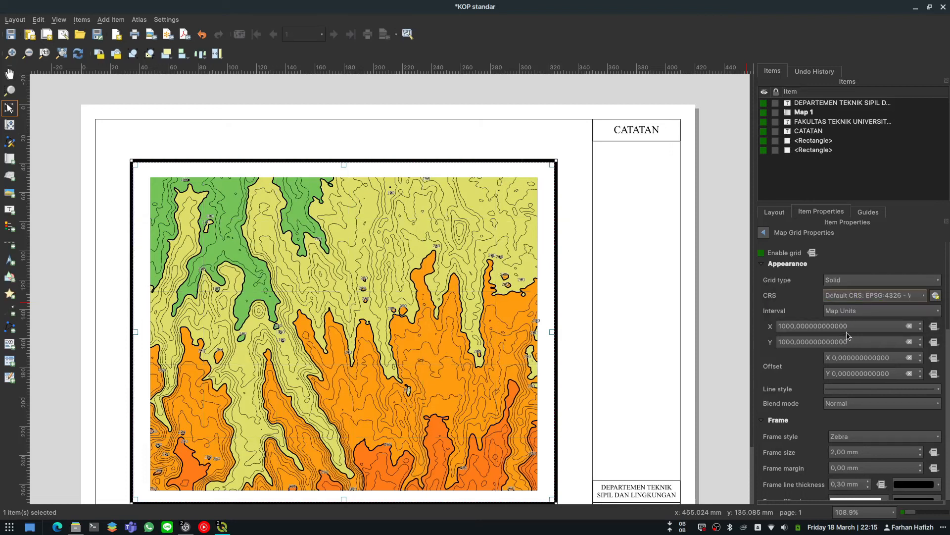
# Step: Try X and Y grid intervals of 0,1 map units
pyautogui.moveTo(859, 328); pyautogui.dragTo(793, 330)
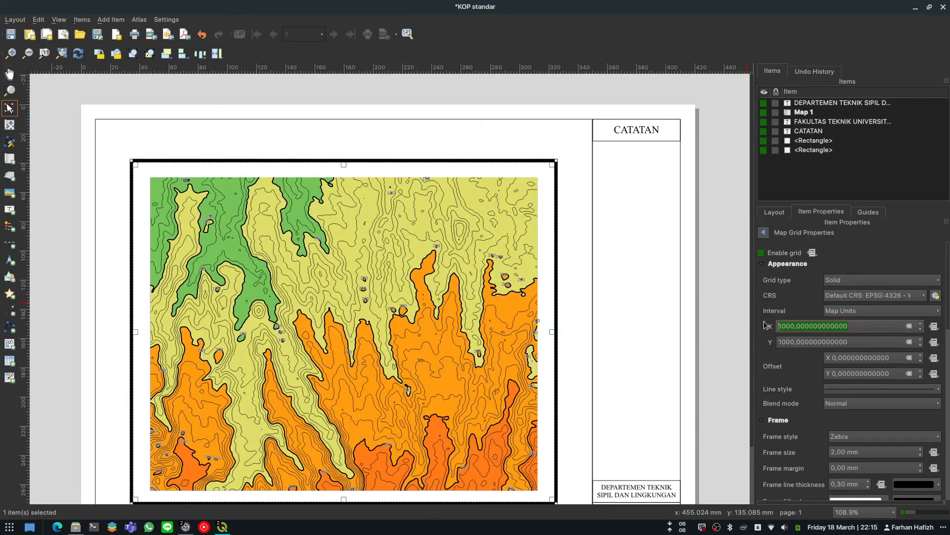
pyautogui.write('0,1')
pyautogui.press('Tab')
pyautogui.write('0,1')
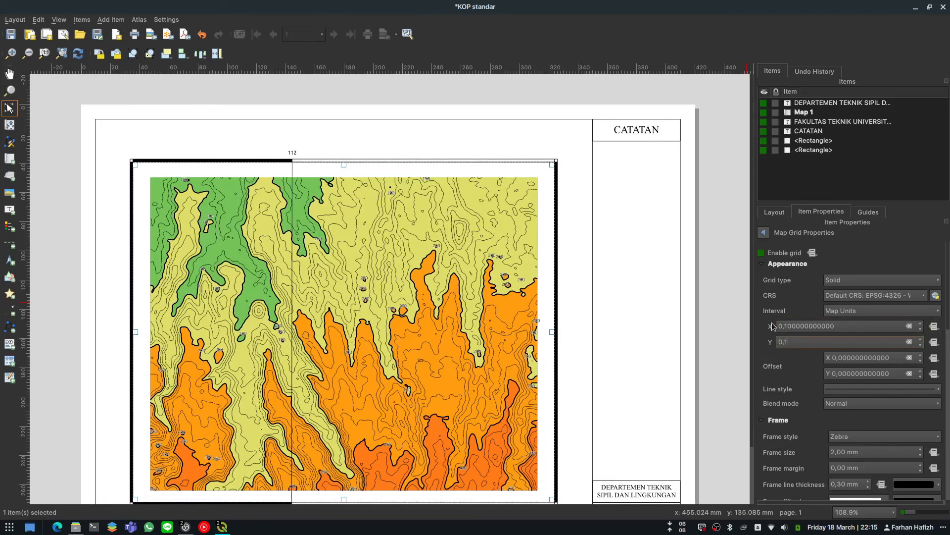
# Step: Try reducing the X and Y grid intervals to 0,02 map units
pyautogui.click(852, 328)
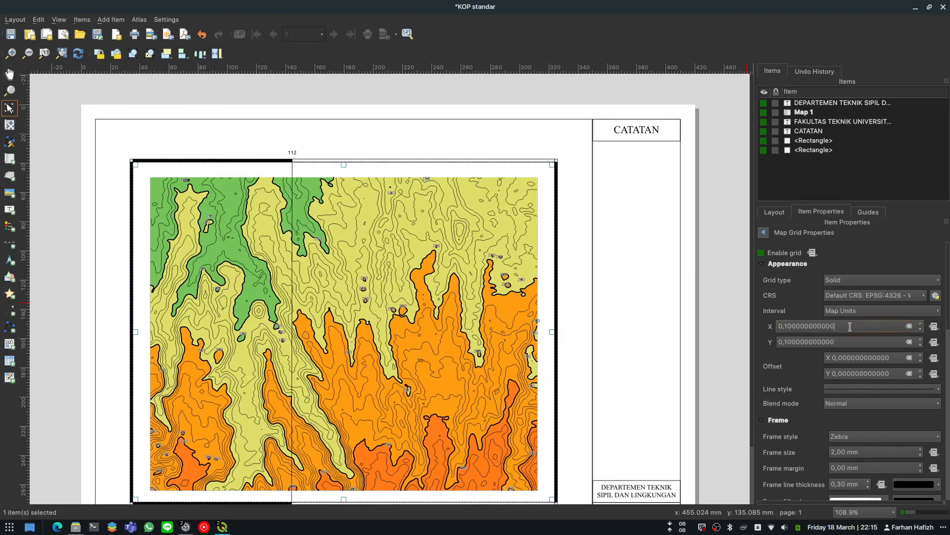
pyautogui.write('0,02')
pyautogui.press('Tab')
pyautogui.write('0,02')
pyautogui.press('Return')
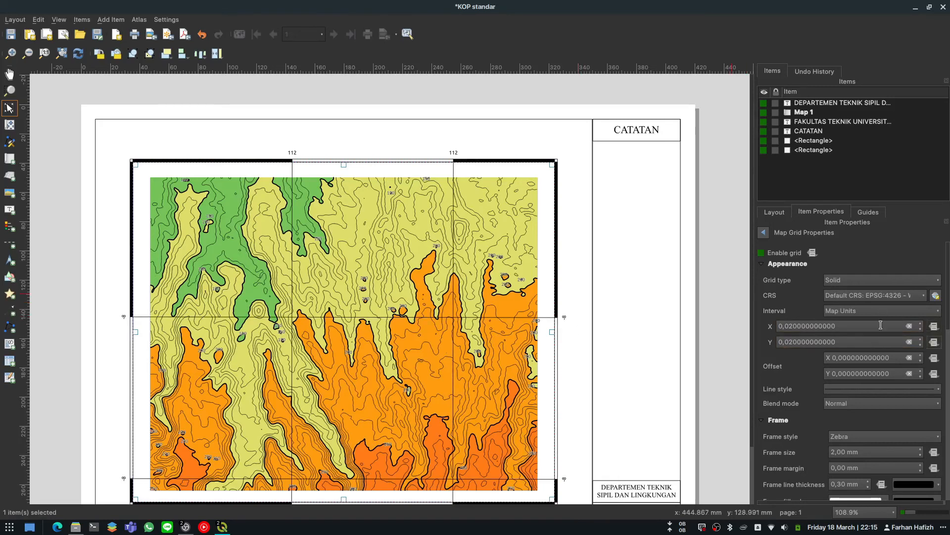
# Step: Set both the X and Y grid intervals to 0,01 map units
pyautogui.write('0')
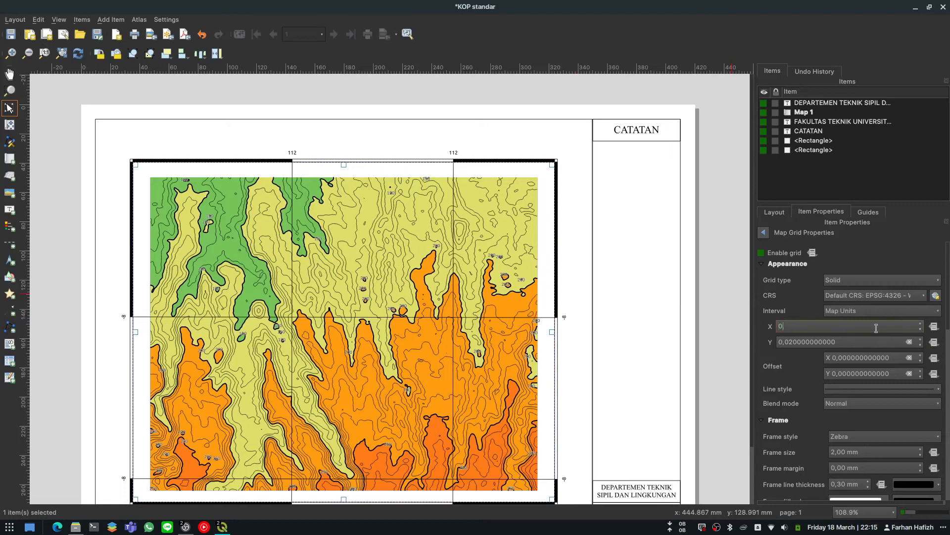
pyautogui.write(',01')
pyautogui.press('Return')
pyautogui.press('Tab')
pyautogui.write('0,01')
pyautogui.press('Return')
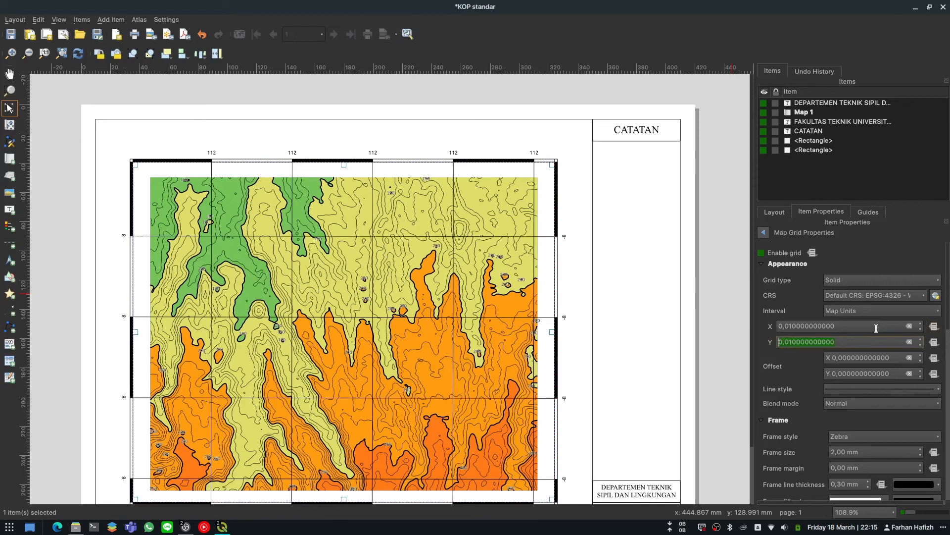
pyautogui.scroll(-2, 634, 314)
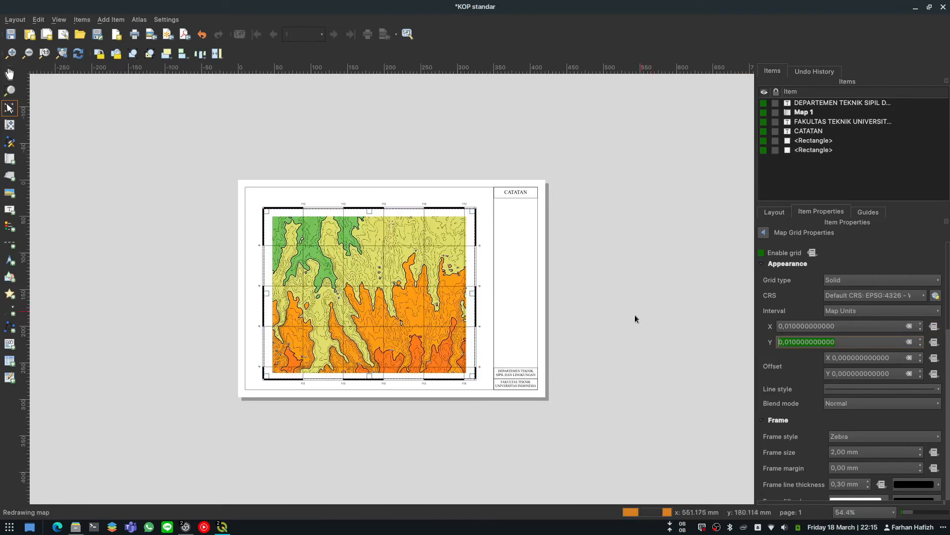
# Step: Set the grid coordinate label format to Degree, Minute, Second with Suffix
pyautogui.scroll(2, 276, 315)
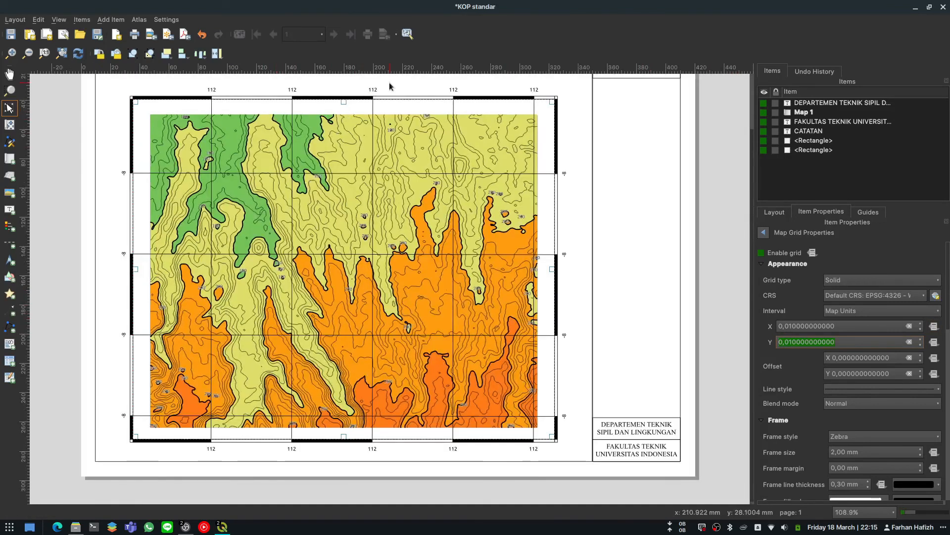
pyautogui.scroll(2, 391, 89)
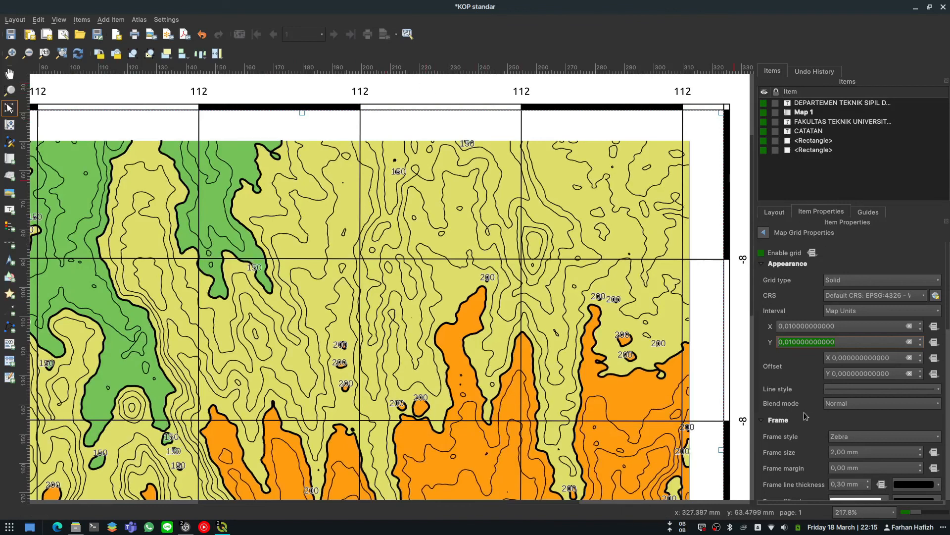
pyautogui.scroll(-5, 805, 415)
pyautogui.scroll(-5, 806, 416)
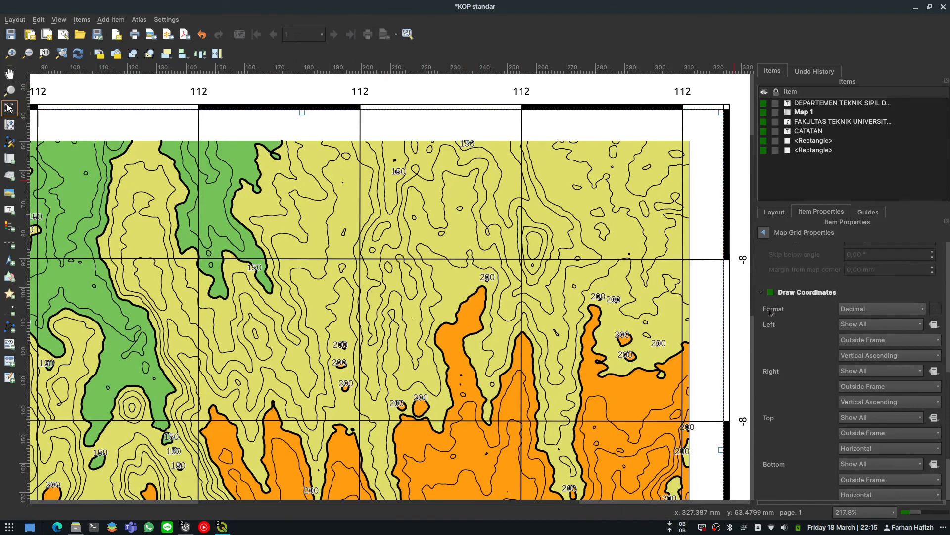
pyautogui.click(872, 310)
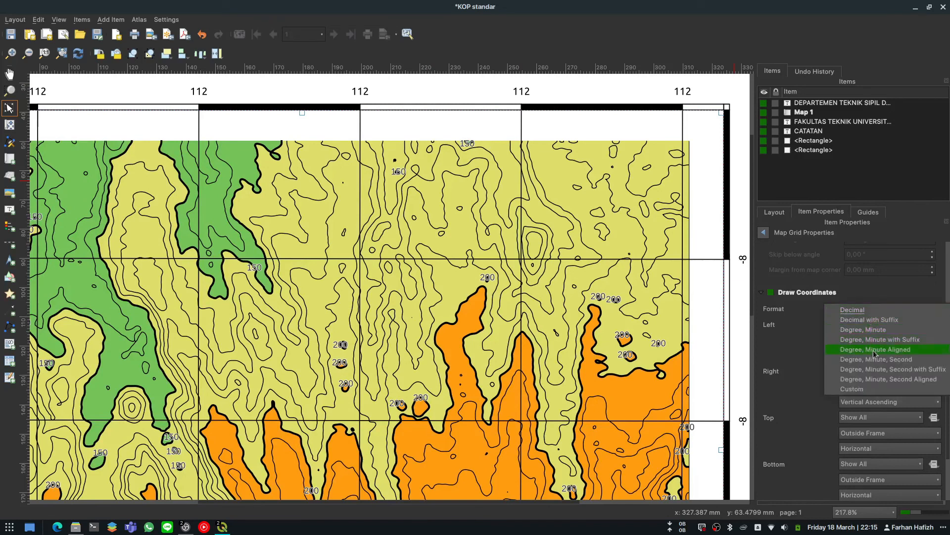
pyautogui.click(874, 369)
pyautogui.click(874, 370)
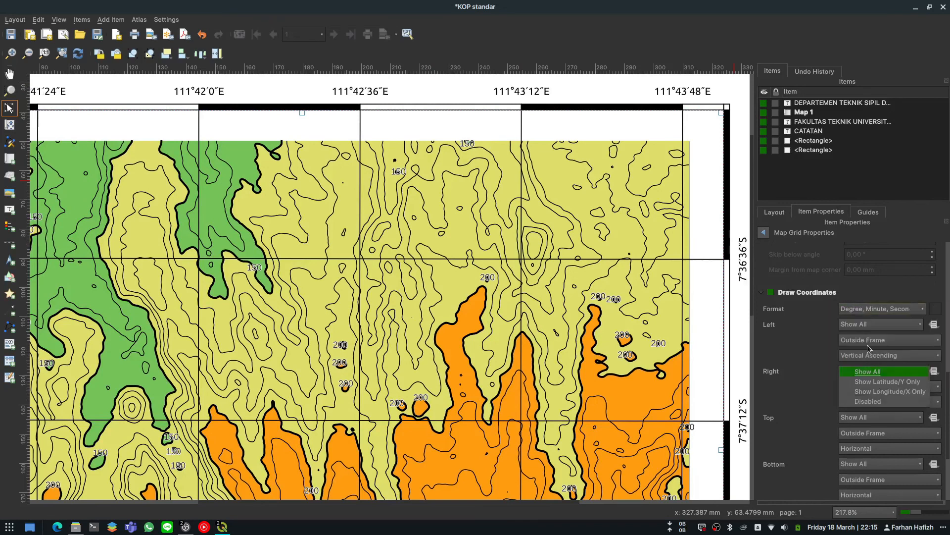
# Step: Try the Degree, Minute, Second coordinate format without suffix and restore Degree, Minute, Second with Suffix
pyautogui.click(861, 307)
pyautogui.click(861, 307)
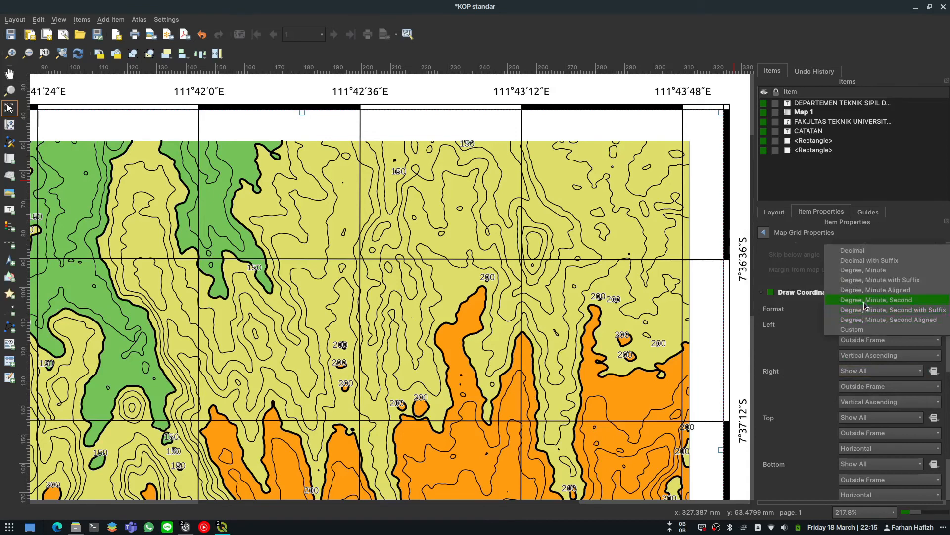
pyautogui.click(864, 302)
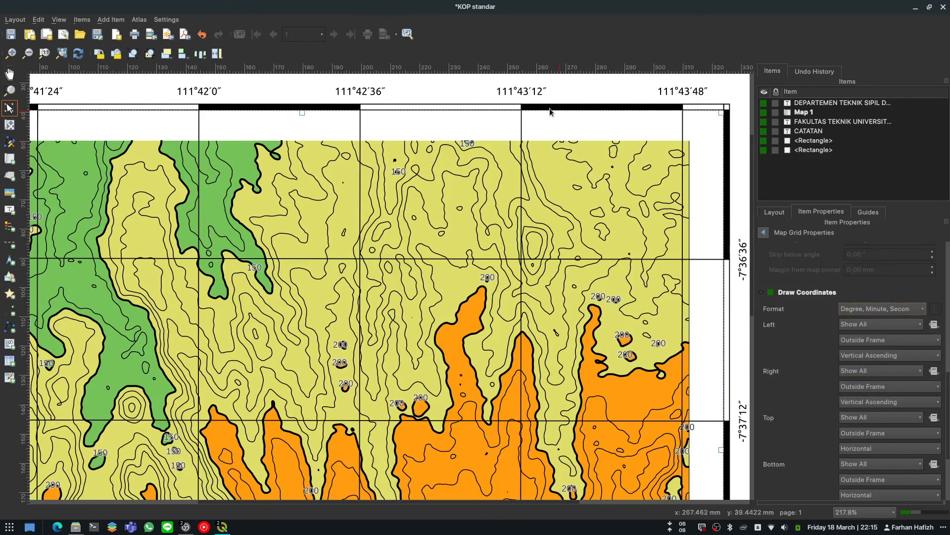
pyautogui.click(870, 313)
pyautogui.click(873, 326)
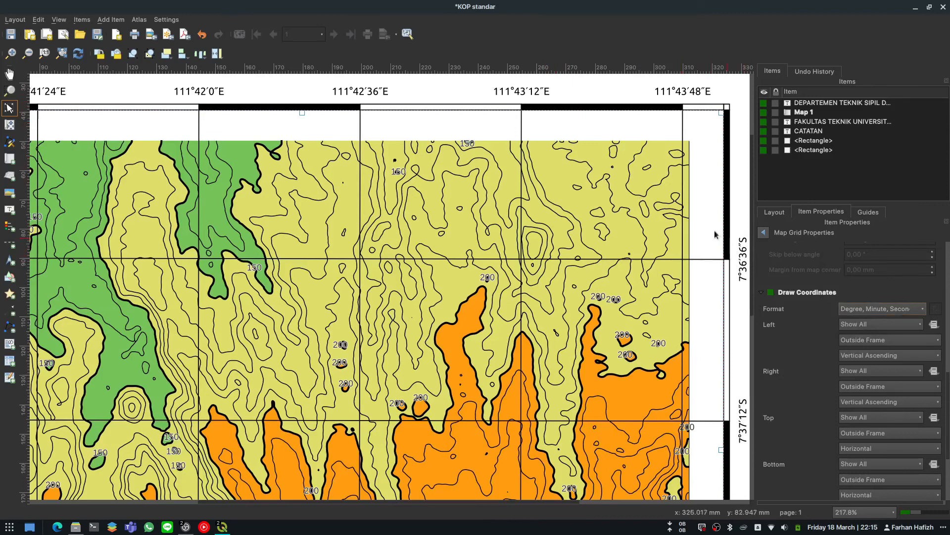
# Step: Move the map slightly up and to the left within the large layout frame
pyautogui.hotkey('ctrl', '0')
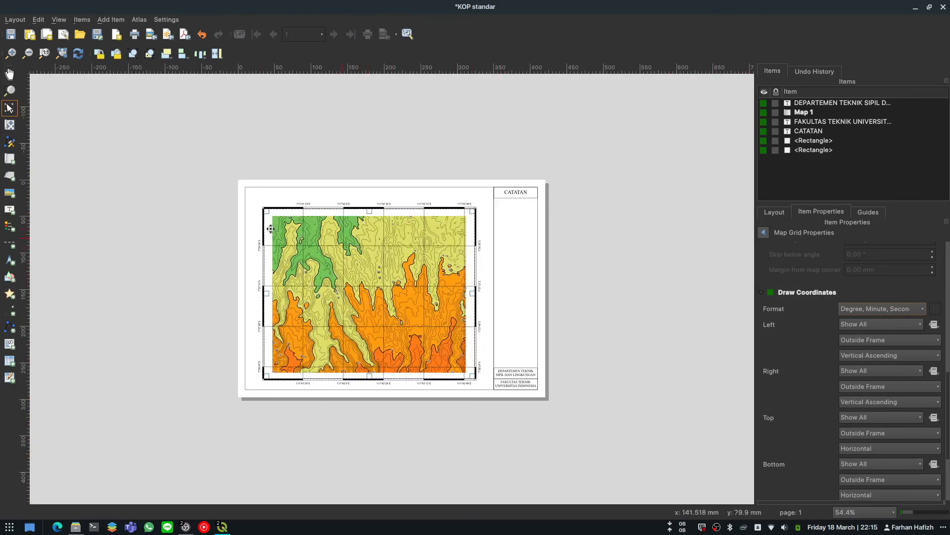
pyautogui.hotkey('ctrl', '+')
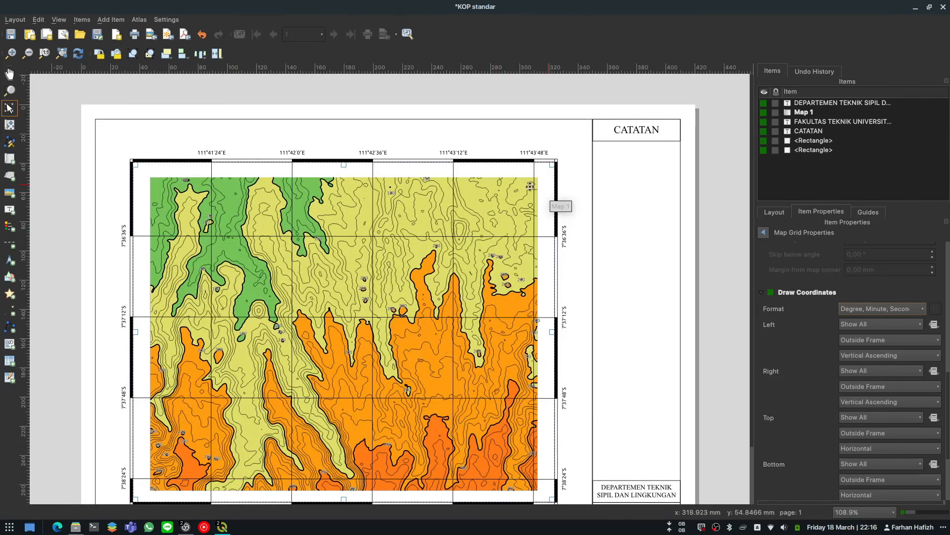
pyautogui.moveTo(323, 175); pyautogui.dragTo(318, 165)
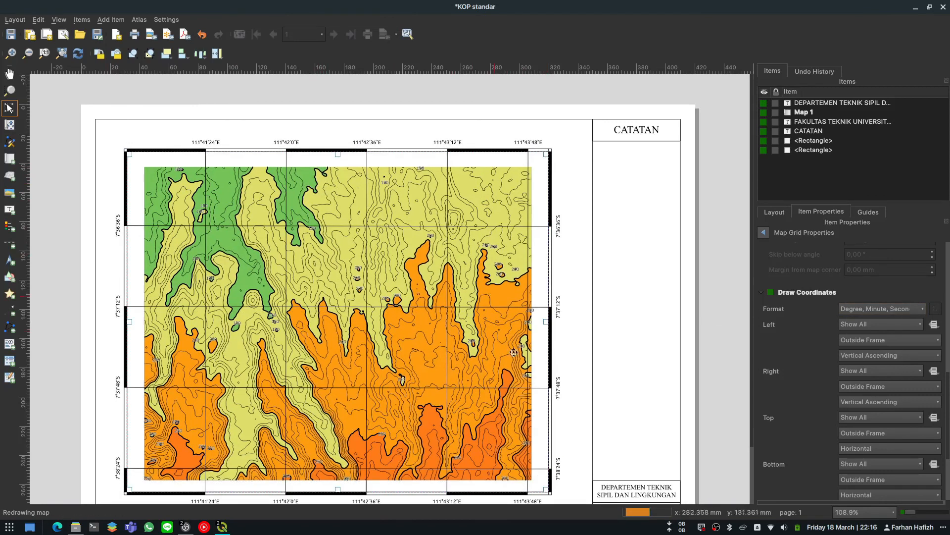
# Step: Reselect the map and shrink it slightly by pulling in its lower-right corner
pyautogui.click(553, 495)
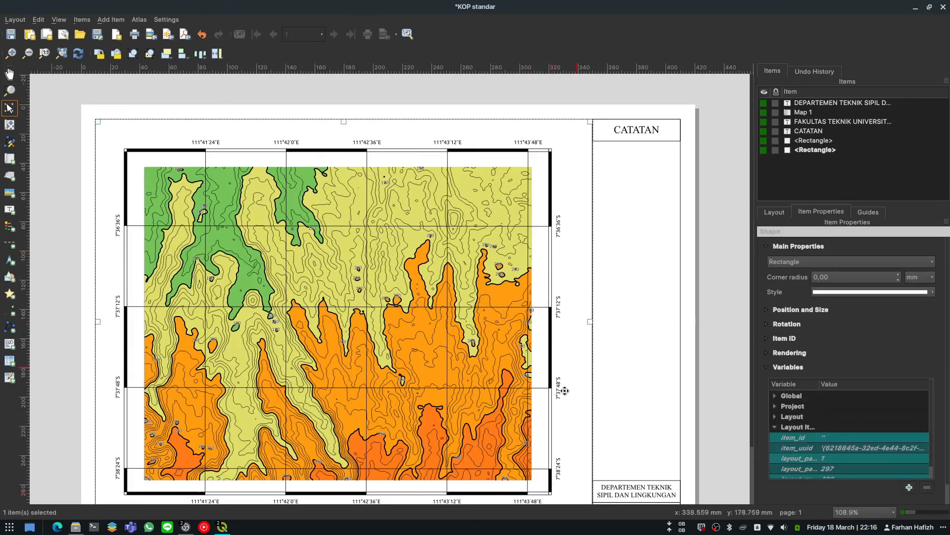
pyautogui.scroll(-1, 563, 394)
pyautogui.scroll(1, 481, 384)
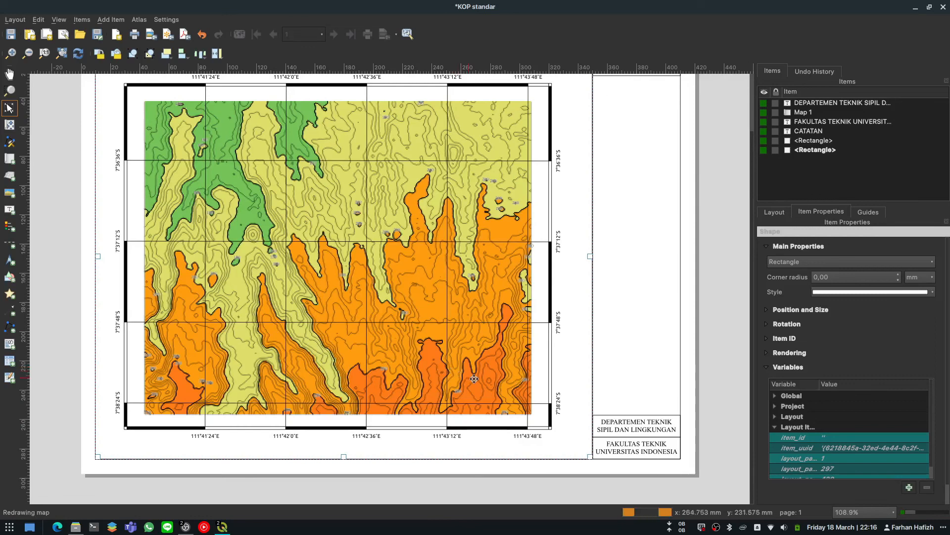
pyautogui.click(544, 418)
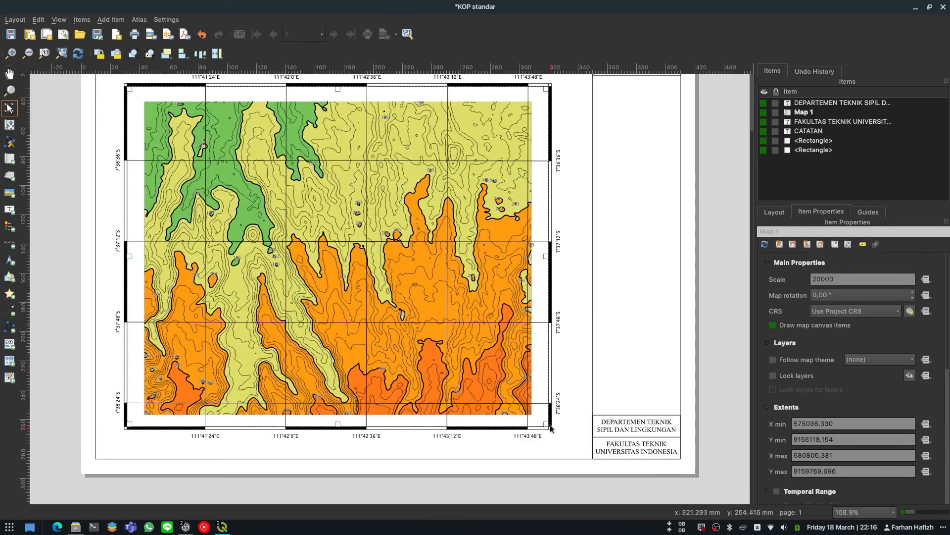
pyautogui.moveTo(546, 424); pyautogui.dragTo(533, 414)
pyautogui.moveTo(844, 278); pyautogui.dragTo(799, 277)
pyautogui.write('2')
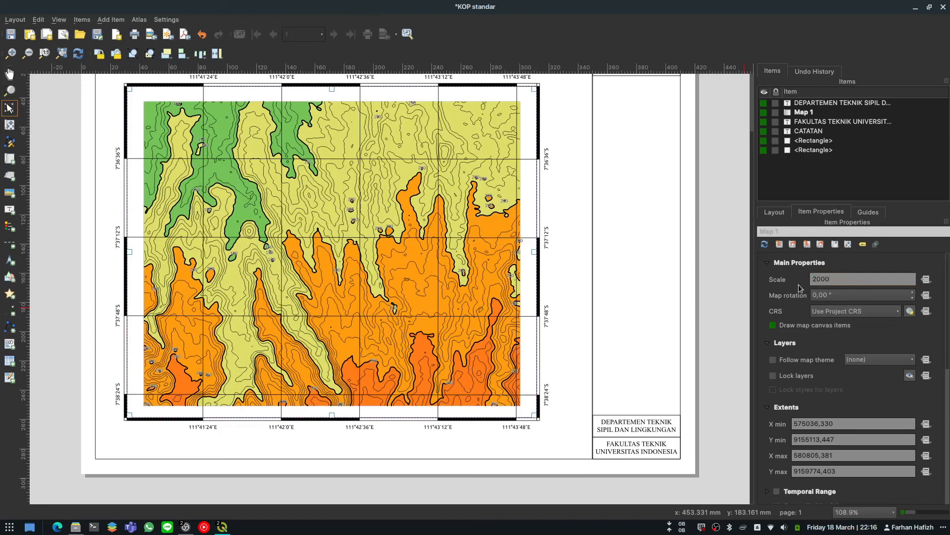
pyautogui.press('Return')
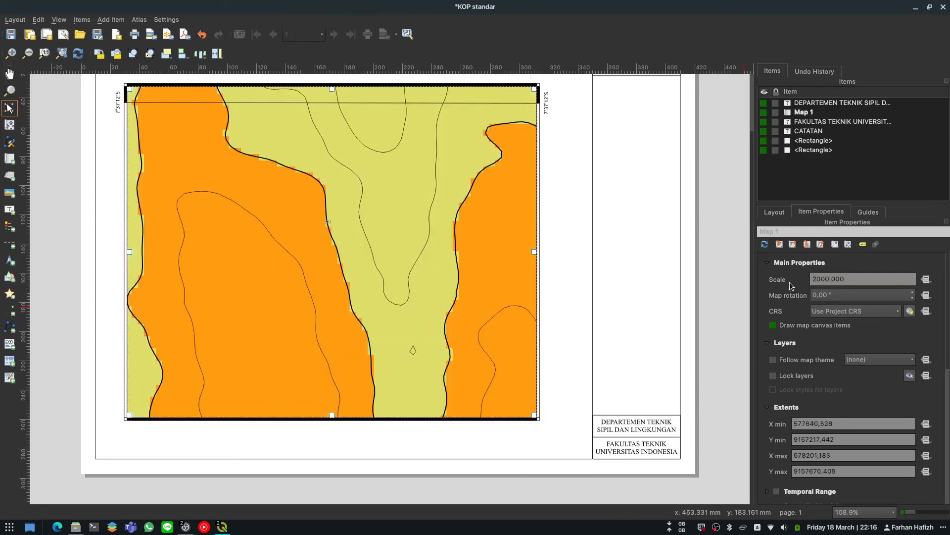
# Step: Set the map scale to 20000 and deselect the map
pyautogui.moveTo(849, 282); pyautogui.dragTo(795, 279)
pyautogui.write('20000')
pyautogui.press('Return')
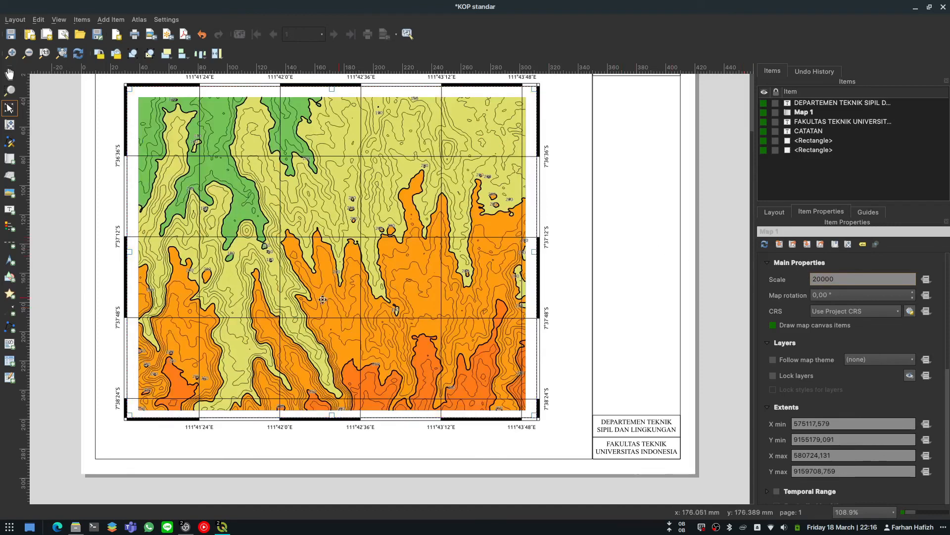
pyautogui.click(345, 481)
# Step: Add a new label above the map's upper-left corner at X 29,116 and Y 14,219 mm, sized 224,126 by 134,747 mm
pyautogui.scroll(1, 343, 471)
pyautogui.scroll(-1, 343, 470)
pyautogui.scroll(-1, 286, 354)
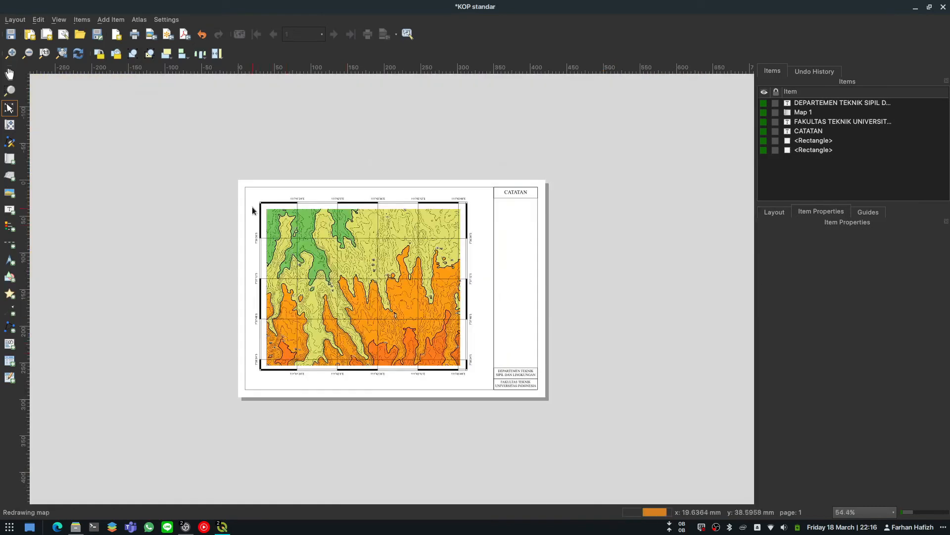
pyautogui.scroll(1, 281, 161)
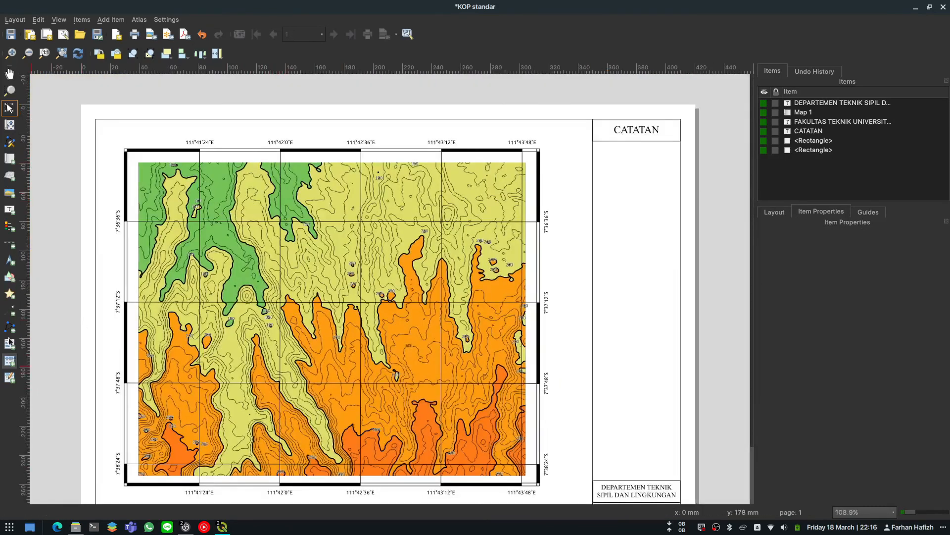
pyautogui.click(9, 210)
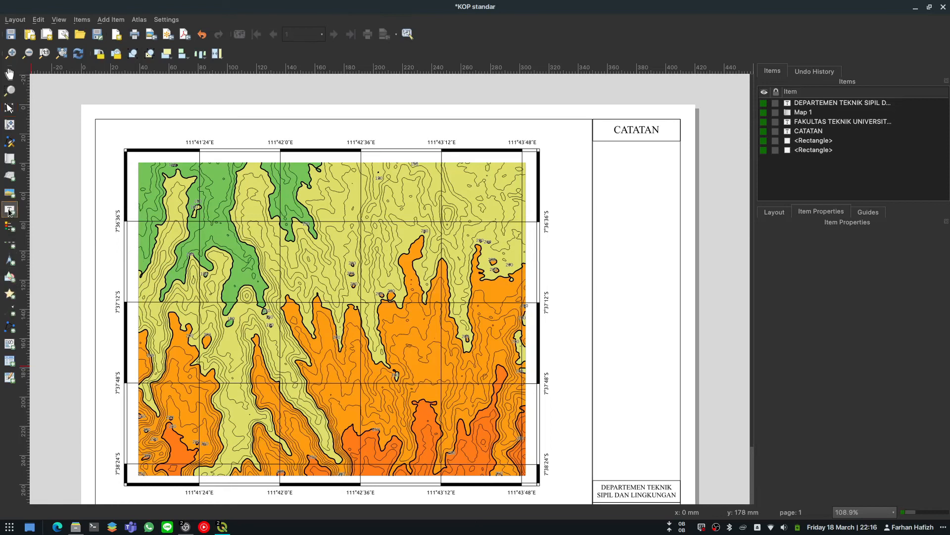
pyautogui.click(124, 129)
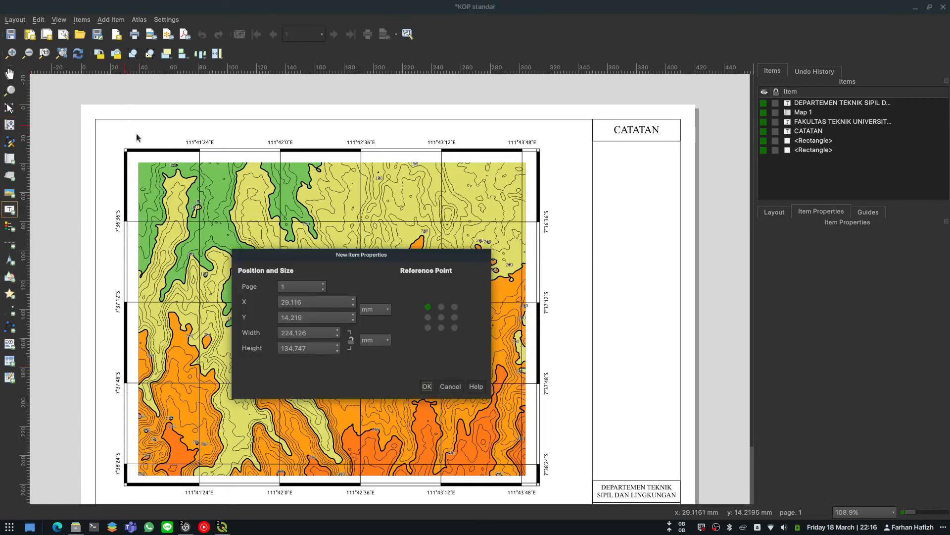
pyautogui.click(426, 386)
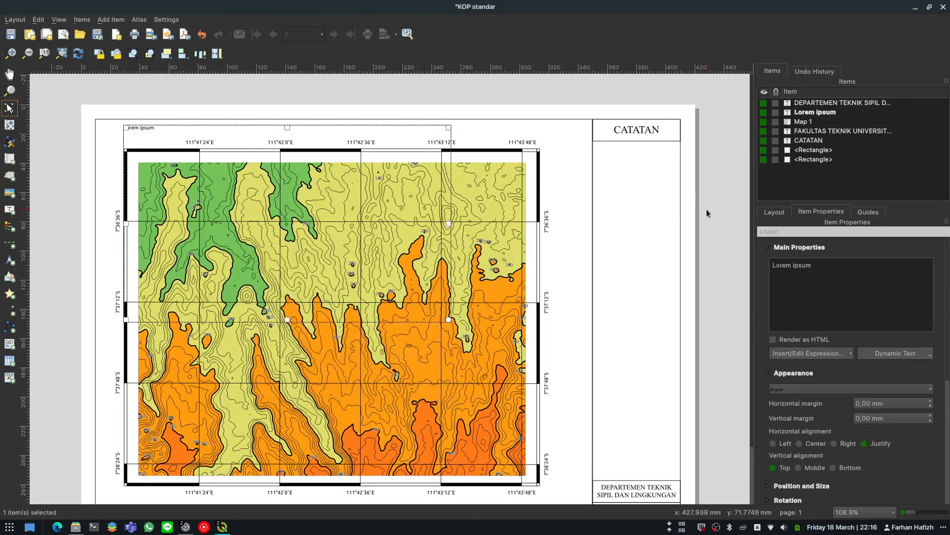
pyautogui.hotkey('ctrl', 'a')
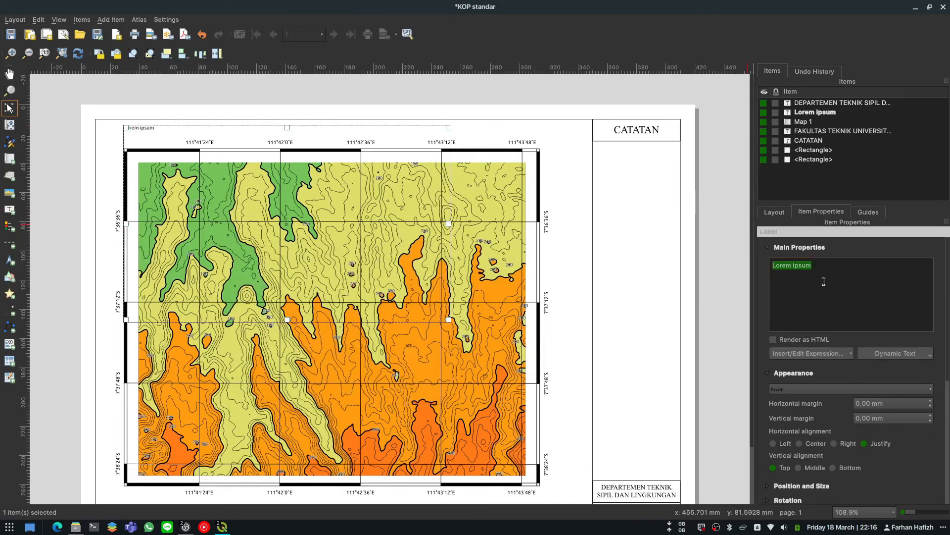
pyautogui.press('capslock')
pyautogui.write('pet')
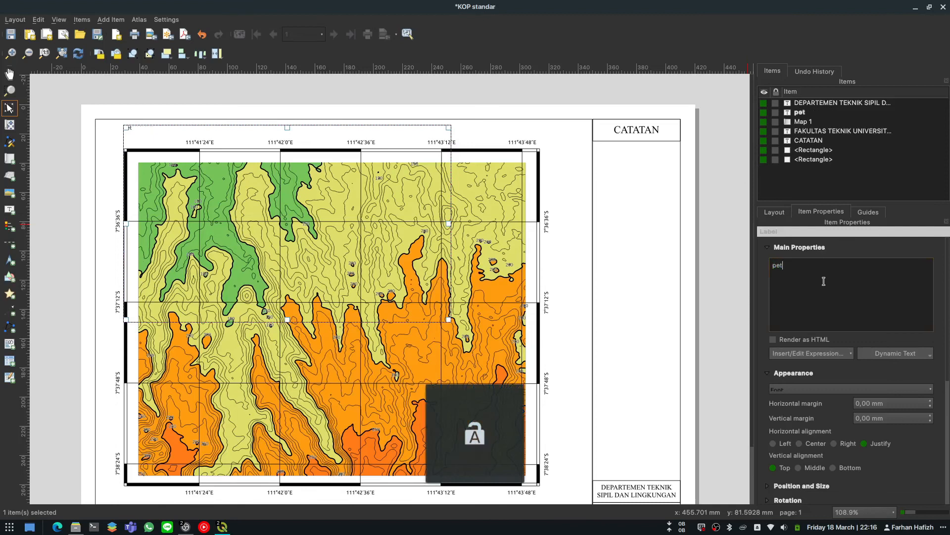
pyautogui.write('a kontu')
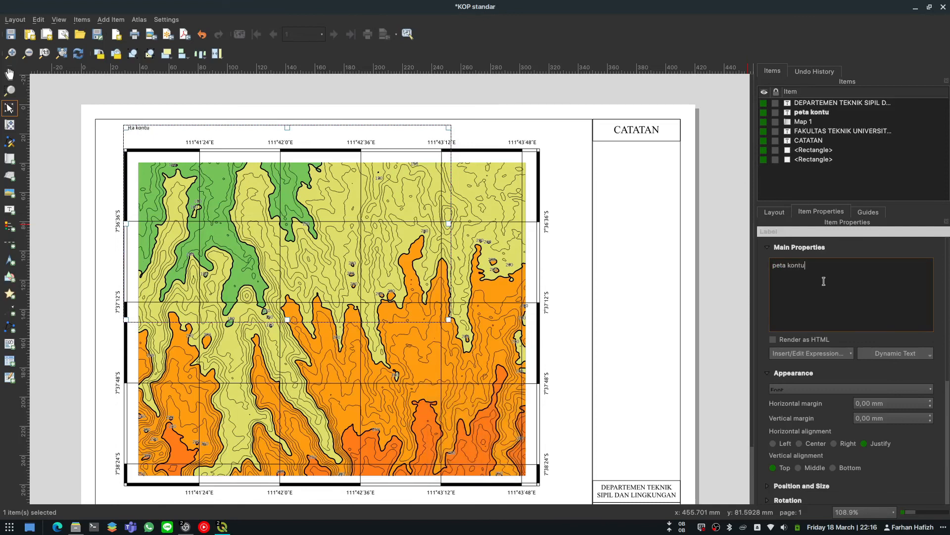
pyautogui.write('r kabu')
# Step: Replace the new label's text with the title PETA KONTUR KABUPATEN MADIUN
pyautogui.hotkey('ctrl', 'a')
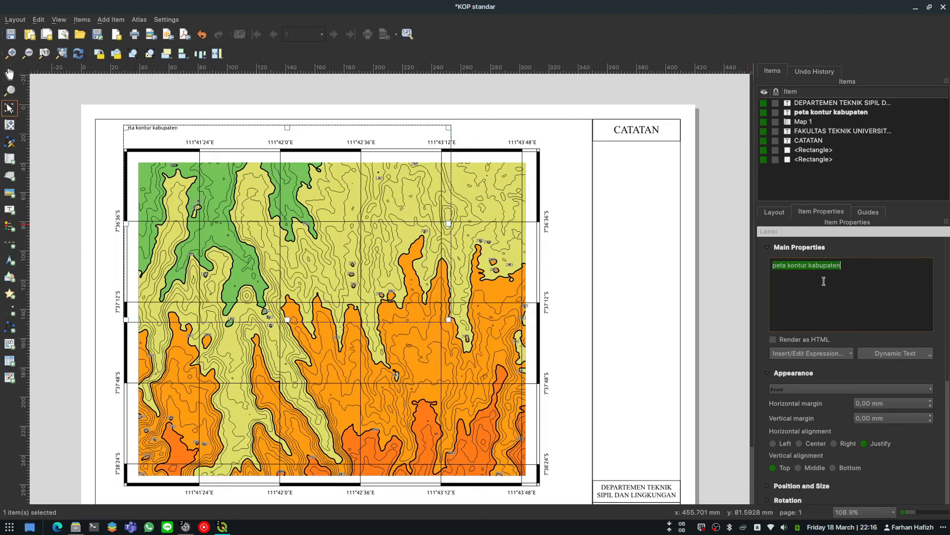
pyautogui.press('capslock')
pyautogui.write('PETA KONTUR KABU')
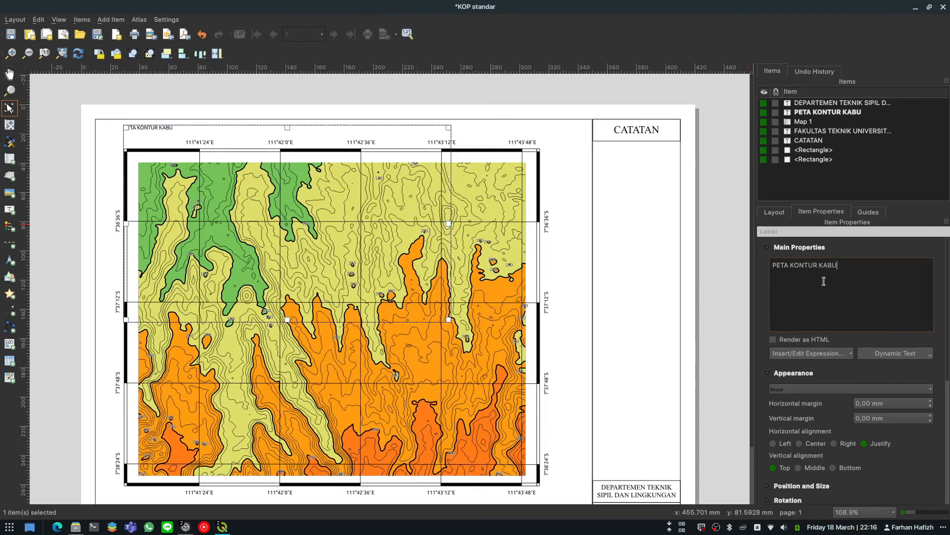
pyautogui.write('PATEN MADIUN')
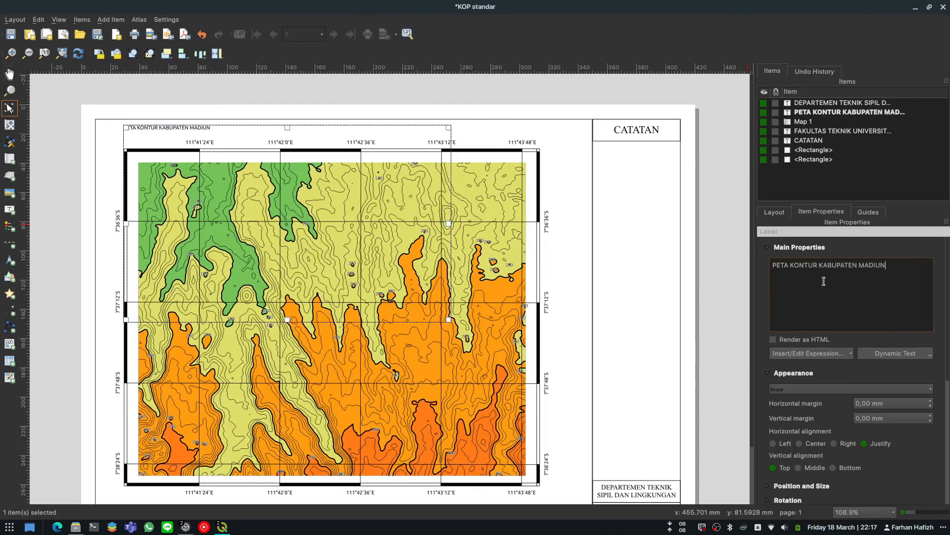
pyautogui.press('capslock')
# Step: Format the title label's font as Times New Roman at 21 points and deselect the label
pyautogui.click(805, 388)
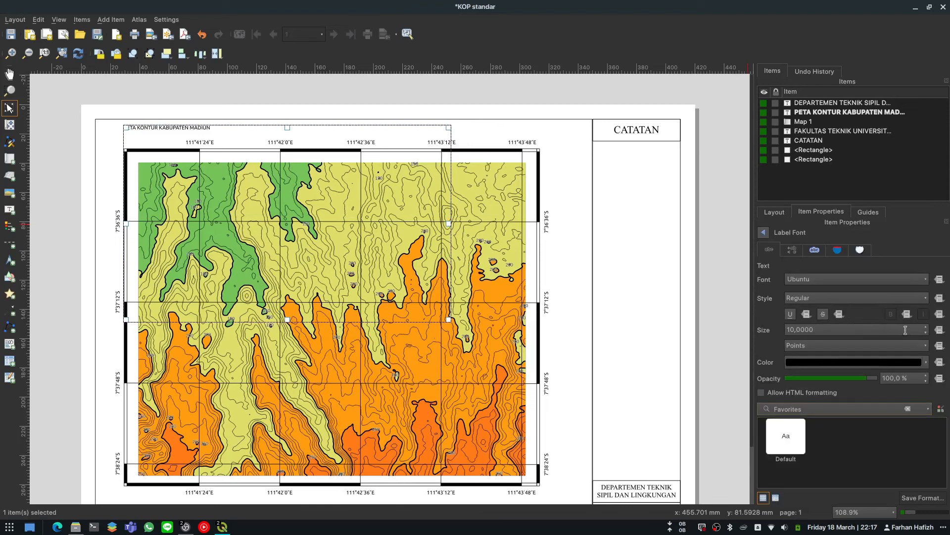
pyautogui.scroll(8, 925, 327)
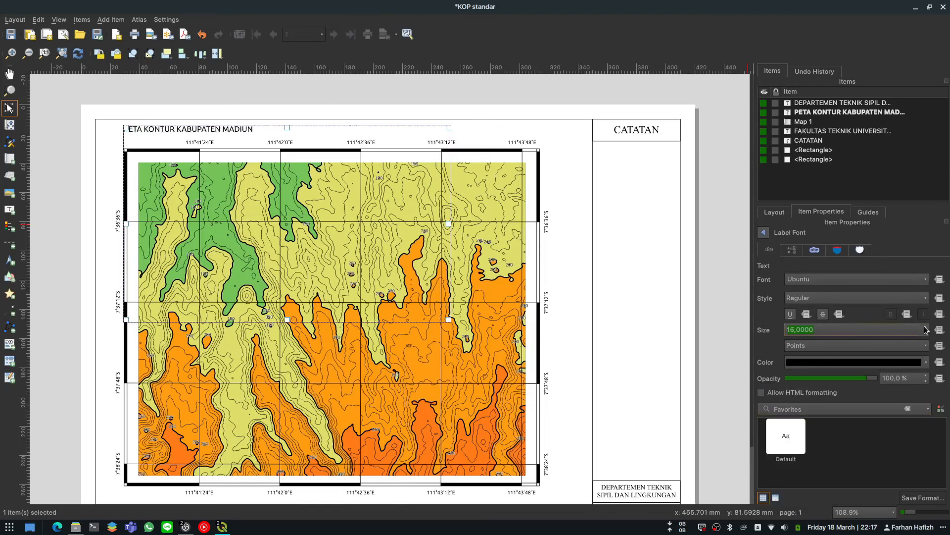
pyautogui.scroll(3, 924, 329)
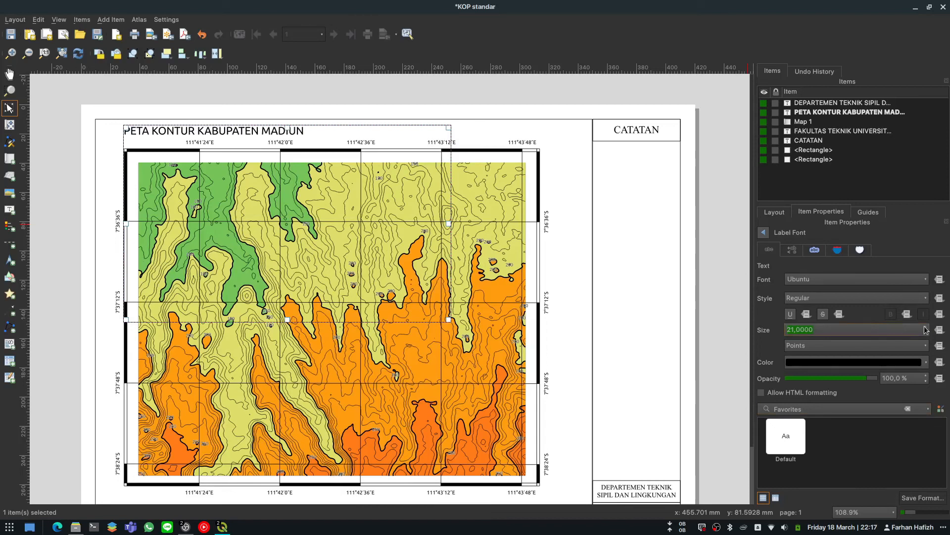
pyautogui.click(925, 286)
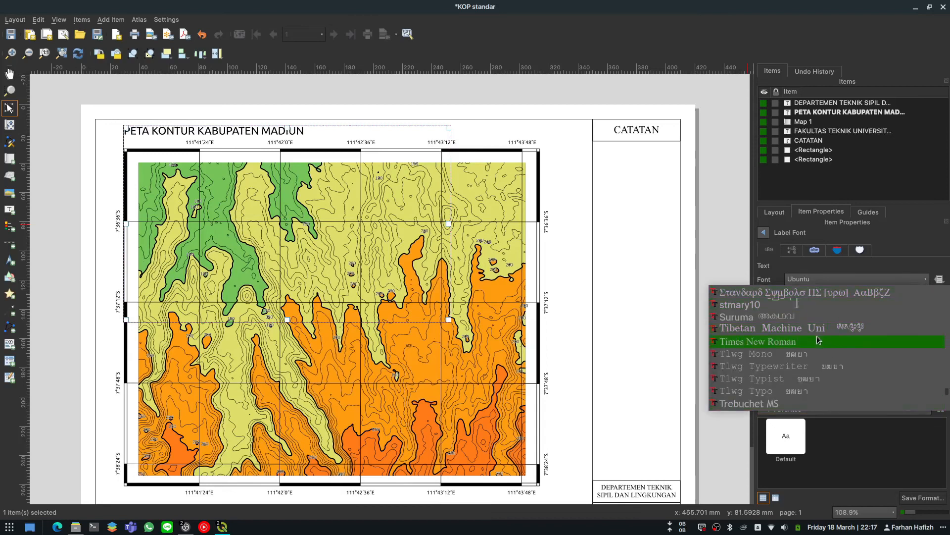
pyautogui.click(811, 342)
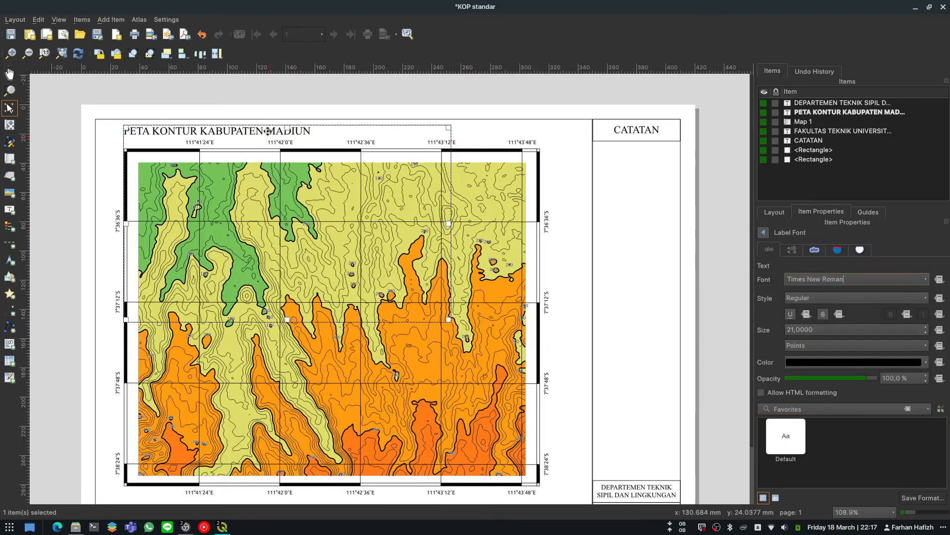
pyautogui.click(260, 87)
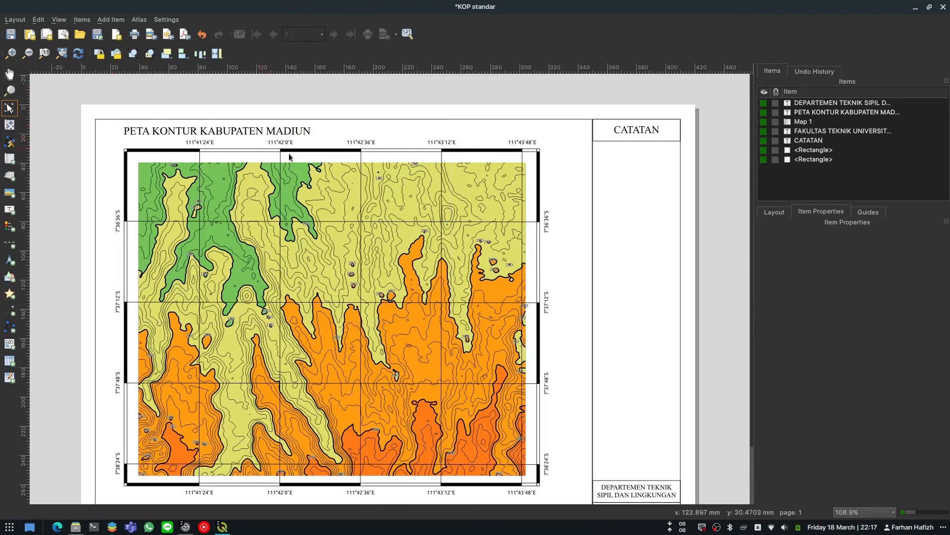
pyautogui.moveTo(599, 247); pyautogui.dragTo(604, 193)
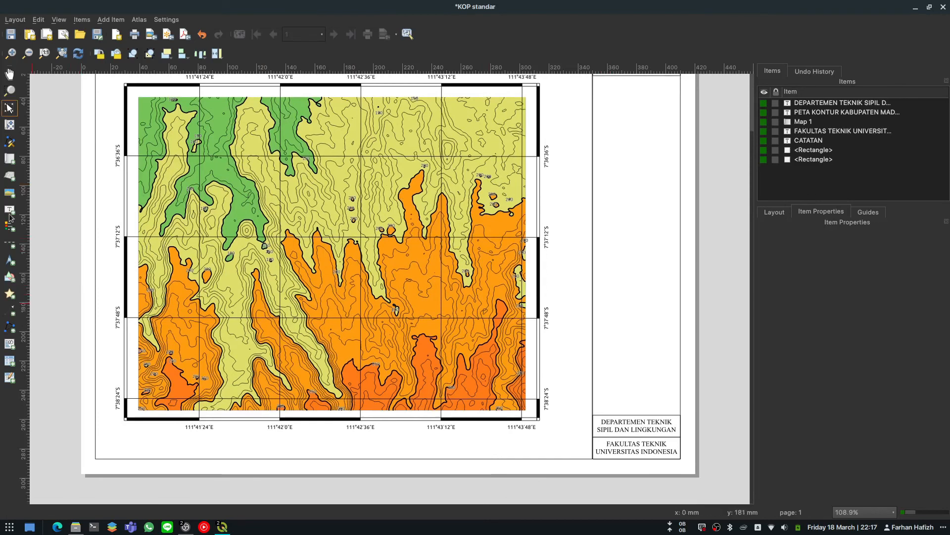
# Step: Save the layout and add a scale bar below the map's lower-left corner at X 31,411 and Y 271,850 mm
pyautogui.click(12, 35)
pyautogui.click(8, 245)
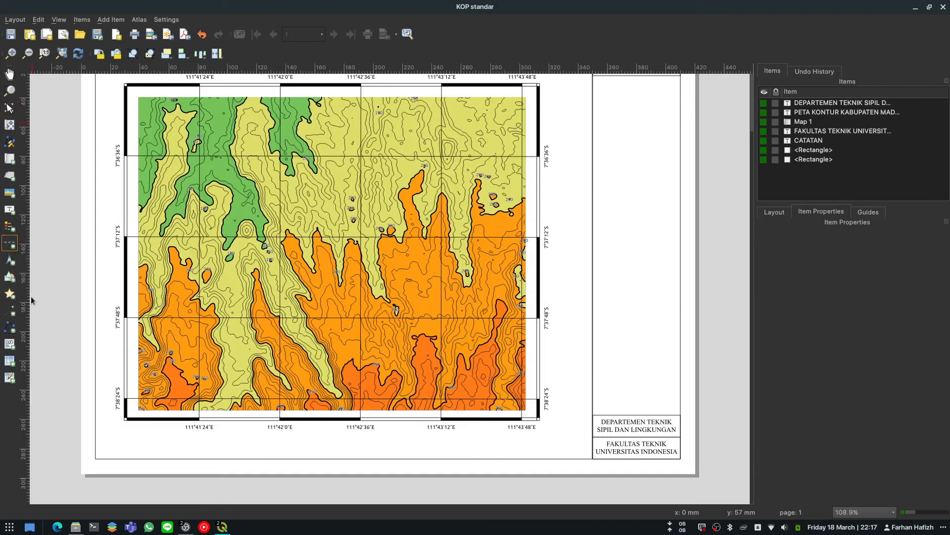
pyautogui.click(127, 439)
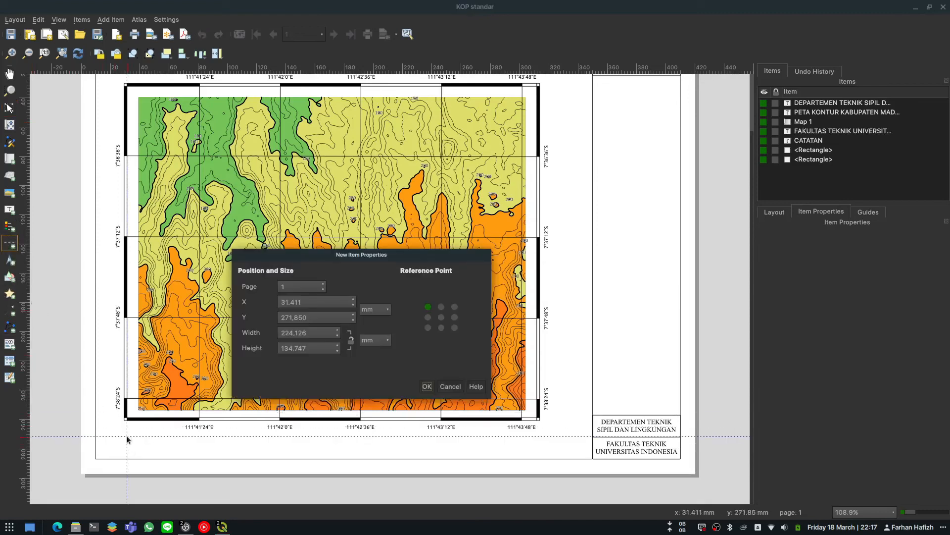
pyautogui.click(427, 383)
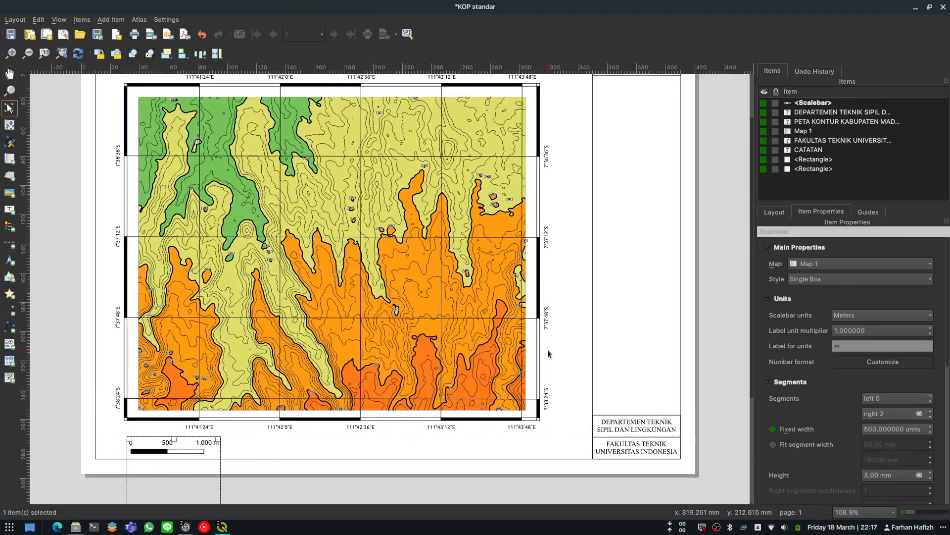
# Step: Set the scale bar's units to Kilometers and its right segments to 4, and deselect it
pyautogui.click(867, 319)
pyautogui.click(864, 327)
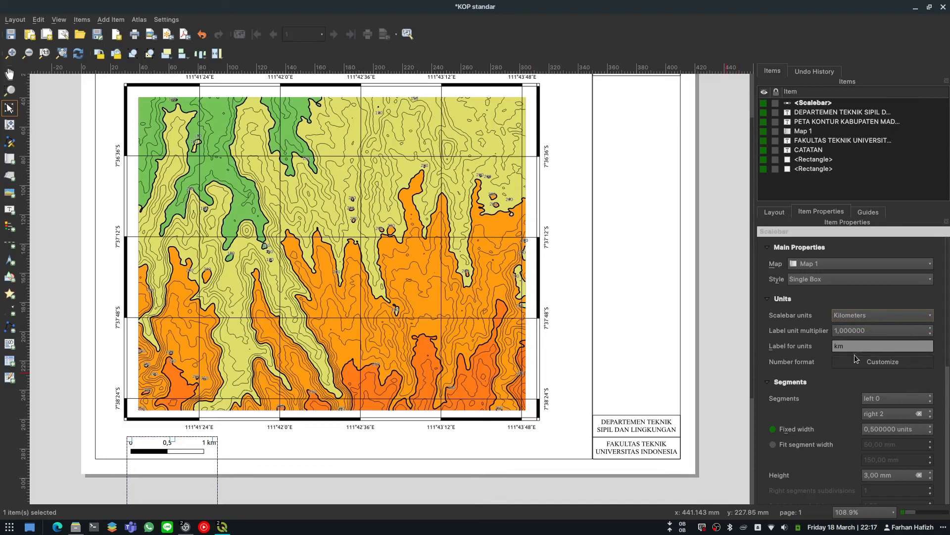
pyautogui.scroll(-2, 860, 377)
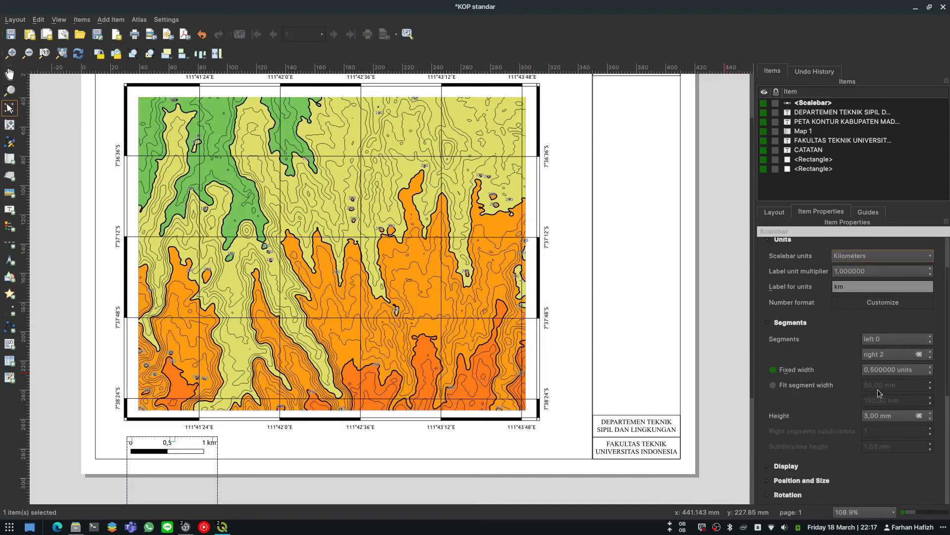
pyautogui.click(931, 352)
pyautogui.click(932, 351)
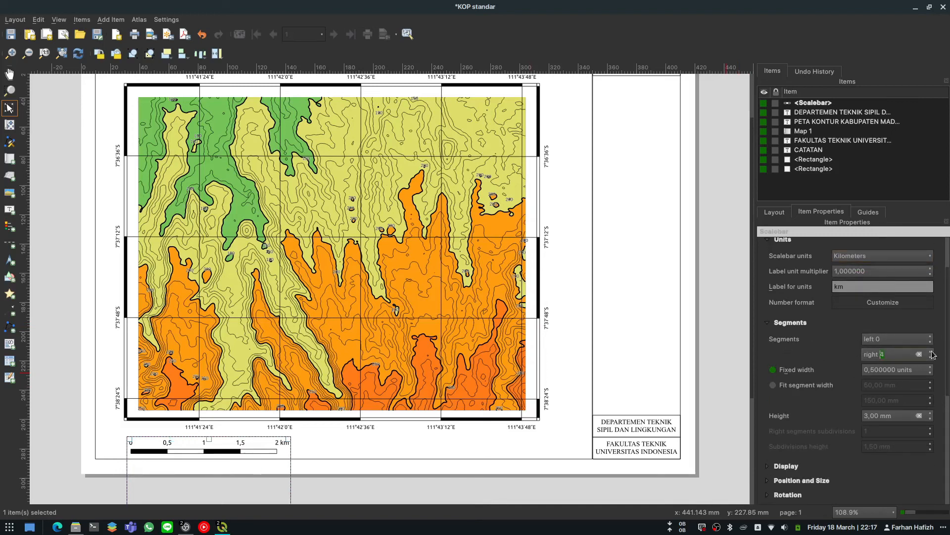
pyautogui.click(932, 352)
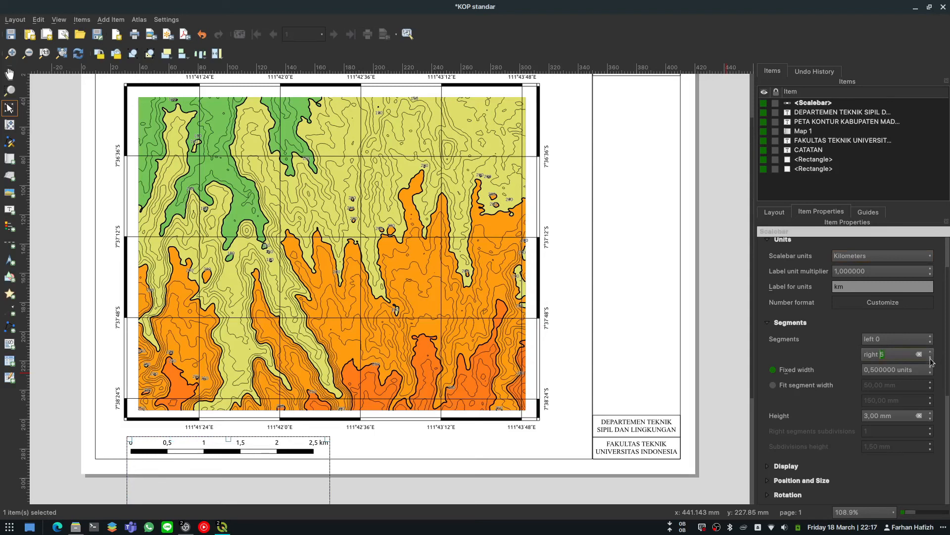
pyautogui.click(932, 358)
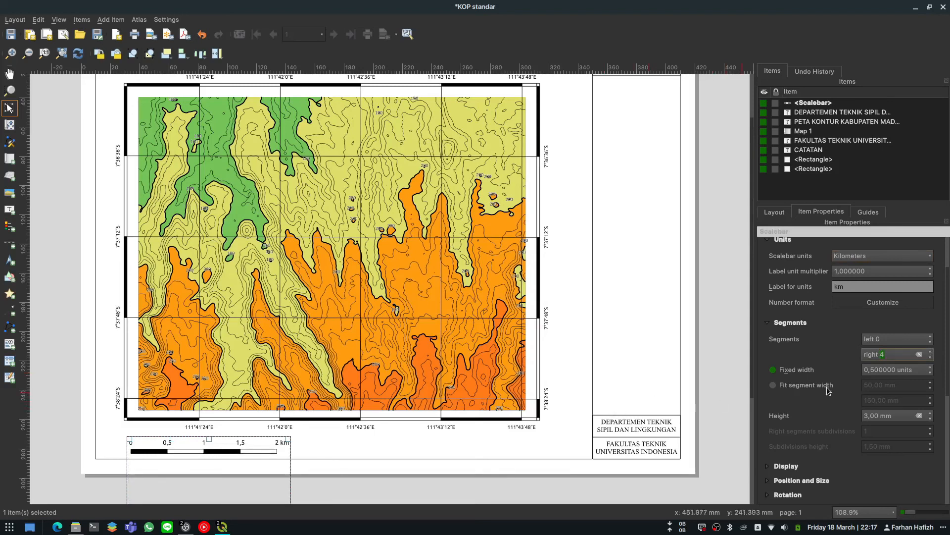
pyautogui.scroll(-1, 837, 381)
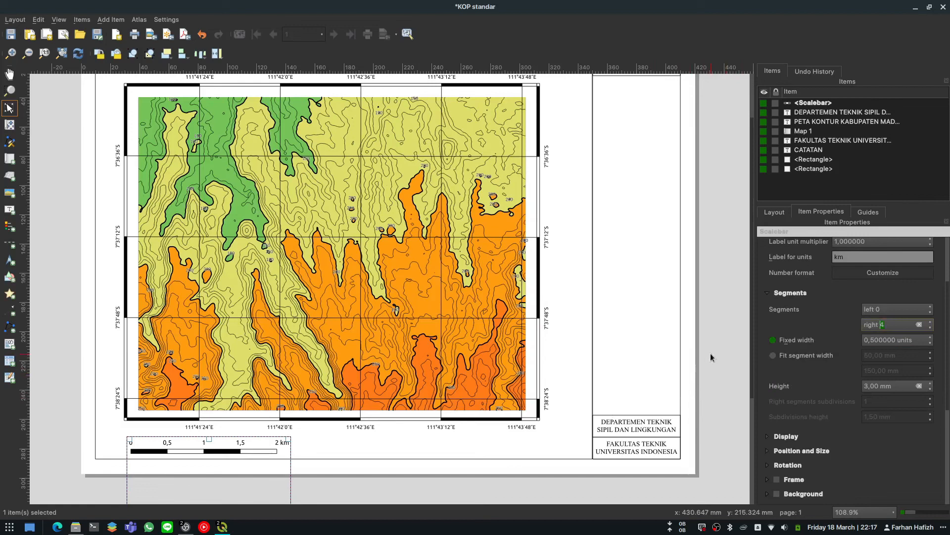
pyautogui.click(627, 361)
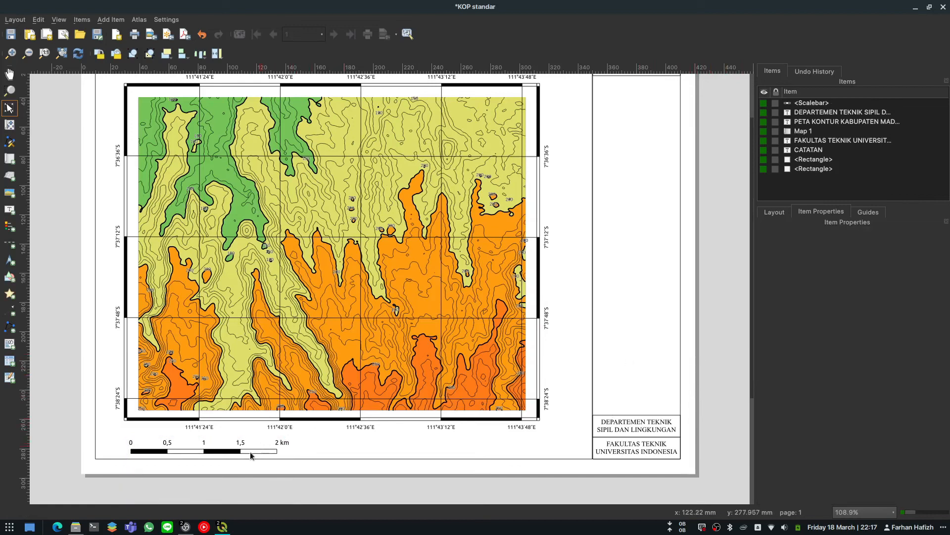
# Step: Add a north arrow about 23 by 29 mm just below the CATATAN heading in the side column
pyautogui.scroll(1, 687, 316)
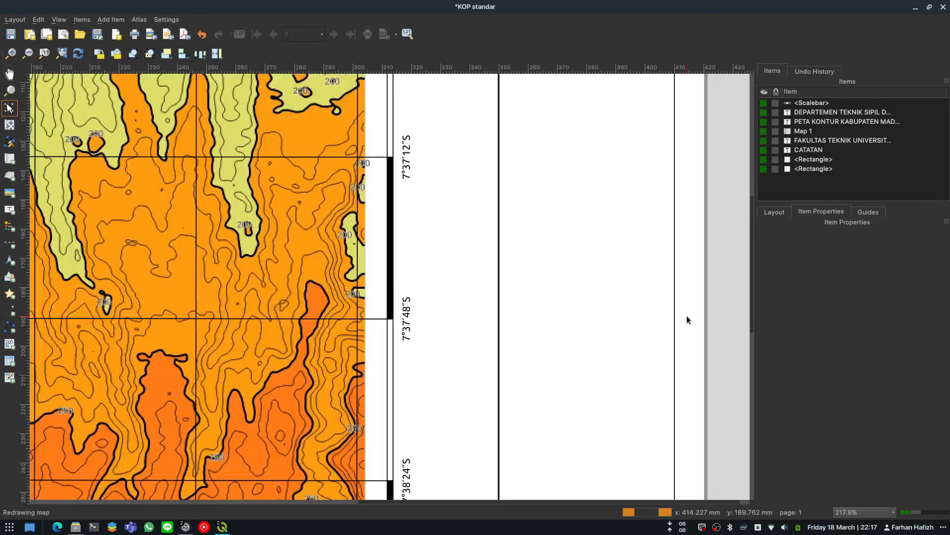
pyautogui.hotkey('ctrl', '0')
pyautogui.scroll(1, 586, 93)
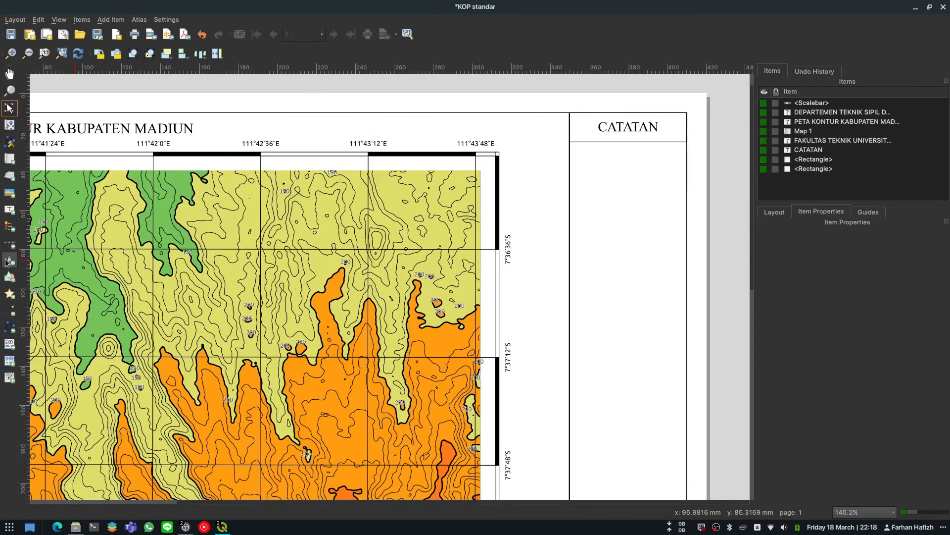
pyautogui.click(8, 260)
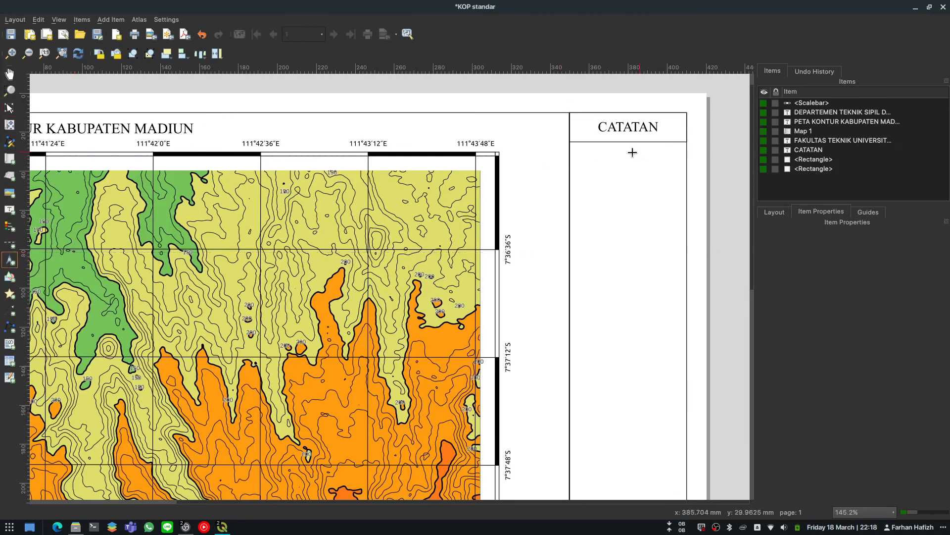
pyautogui.moveTo(614, 151); pyautogui.dragTo(632, 173)
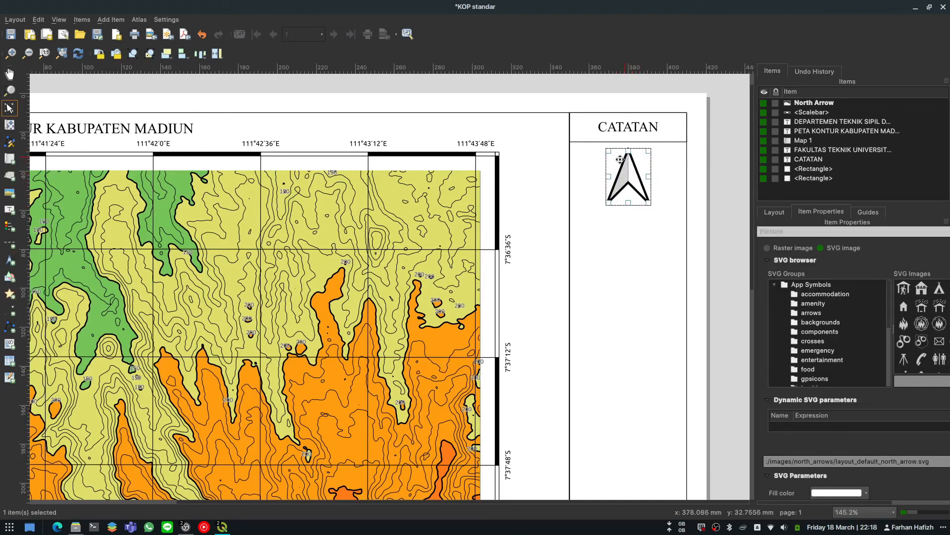
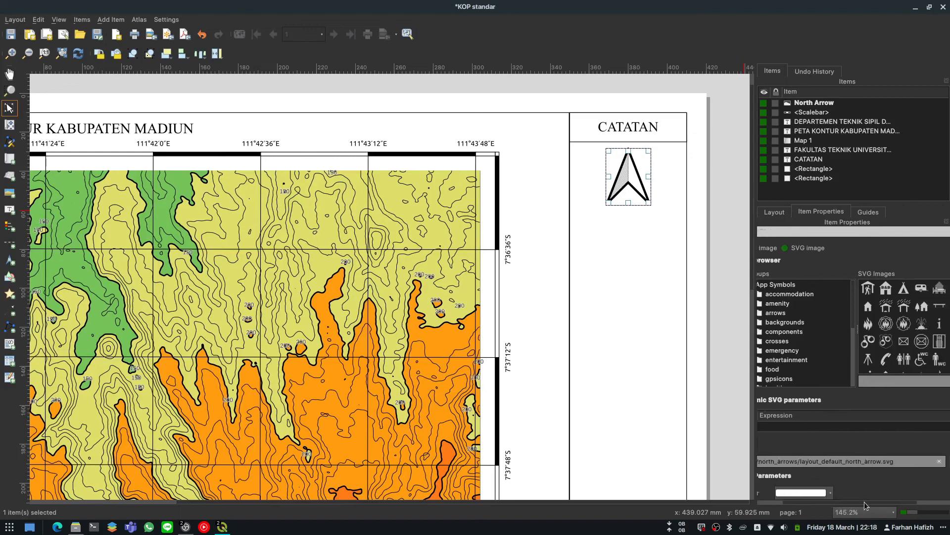
# Step: Change the north arrow's symbol to NorthArrow_02.svg from the arrows group
pyautogui.click(816, 315)
pyautogui.click(837, 493)
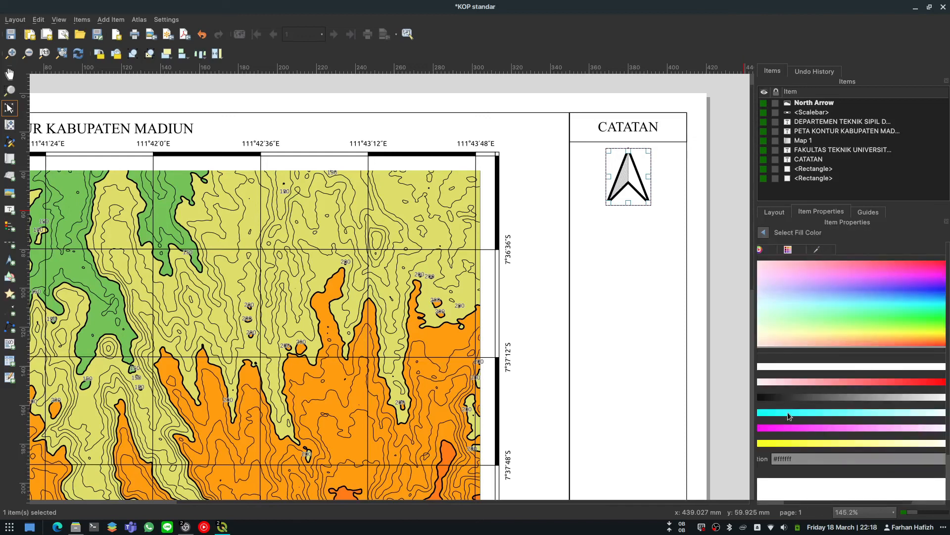
pyautogui.click(764, 231)
pyautogui.click(775, 502)
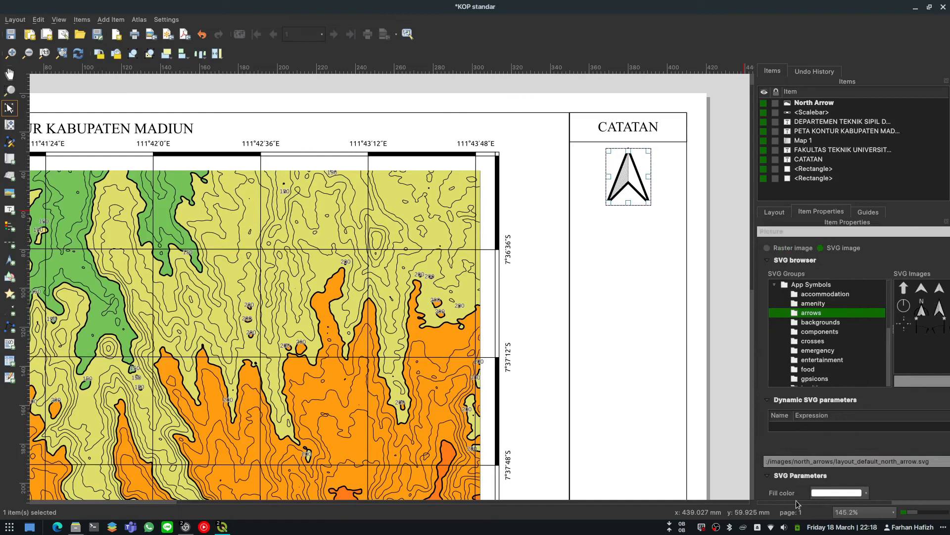
pyautogui.moveTo(862, 505); pyautogui.dragTo(927, 509)
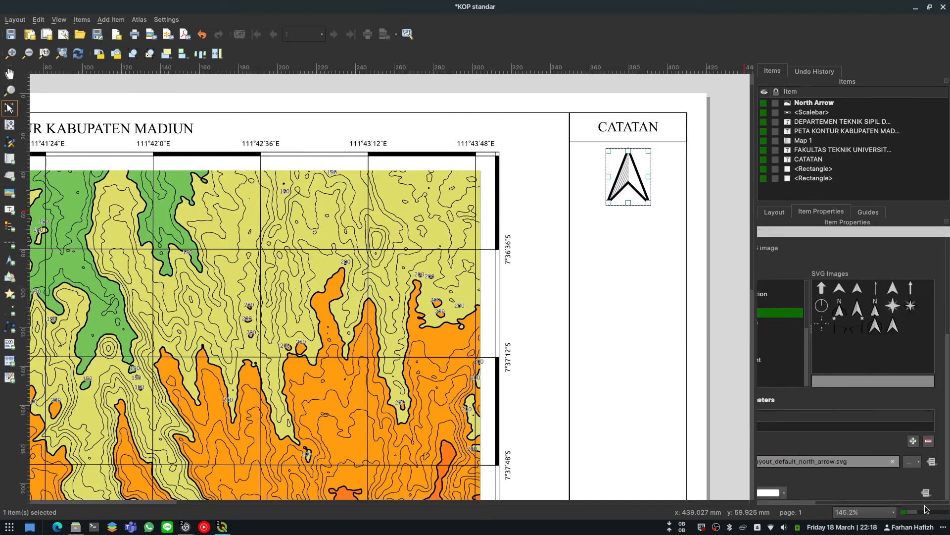
pyautogui.click(841, 309)
pyautogui.click(875, 308)
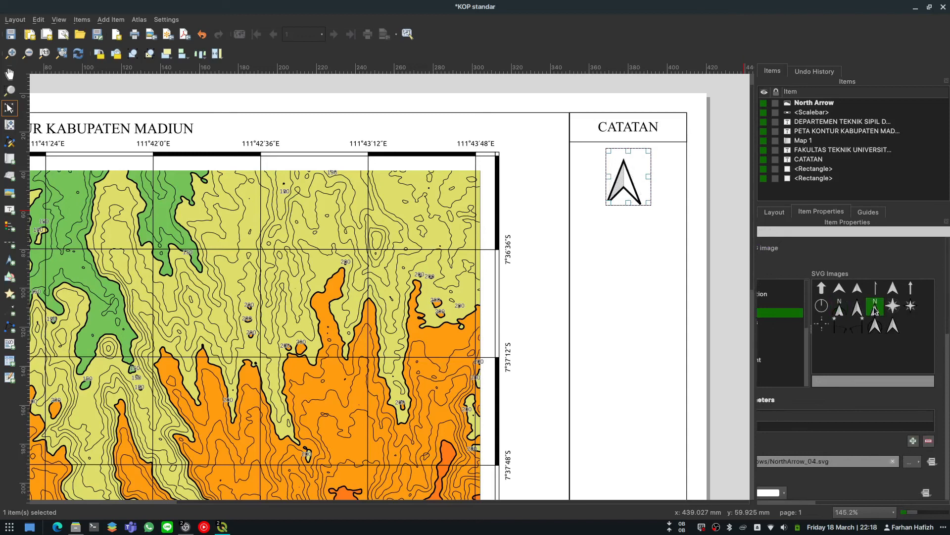
pyautogui.click(846, 312)
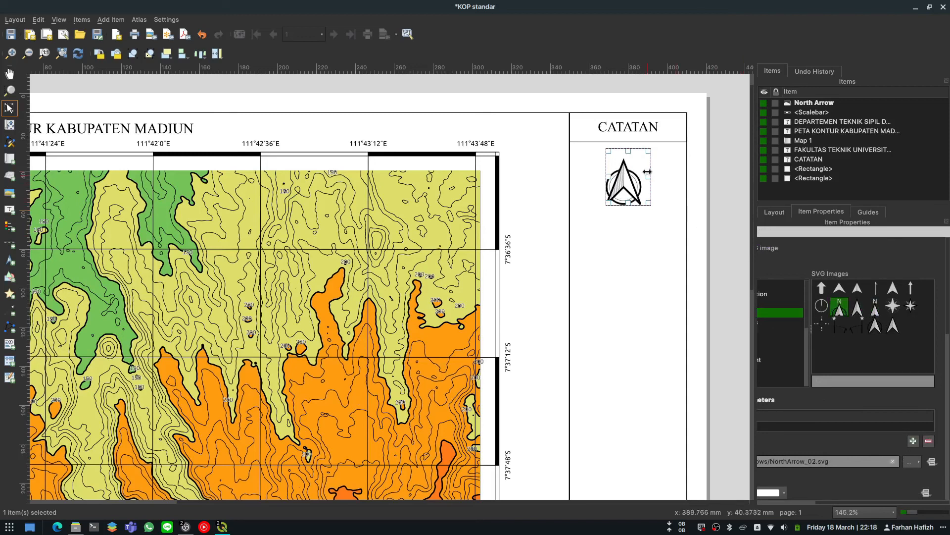
# Step: Enlarge the north arrow, centre it beneath the CATATAN heading and deselect it
pyautogui.moveTo(647, 204); pyautogui.dragTo(635, 181)
pyautogui.click(719, 172)
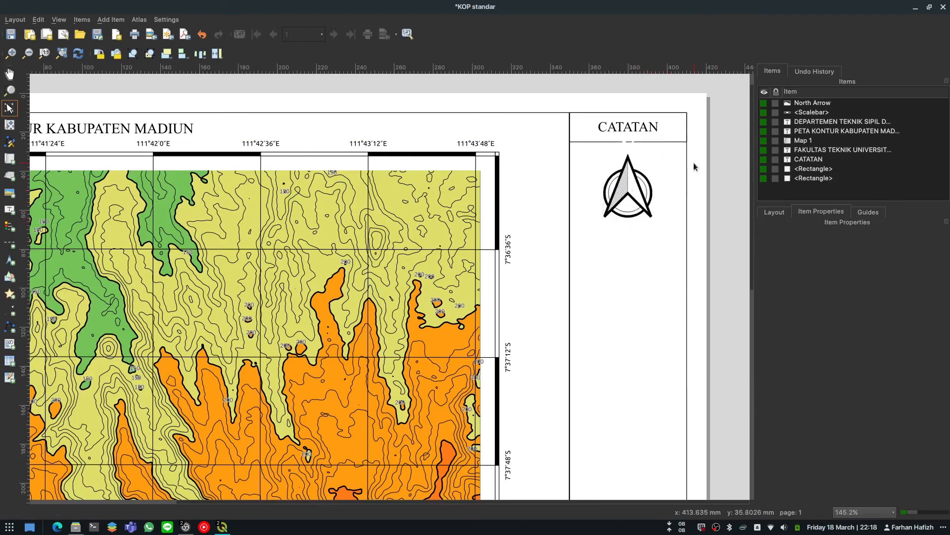
pyautogui.click(623, 203)
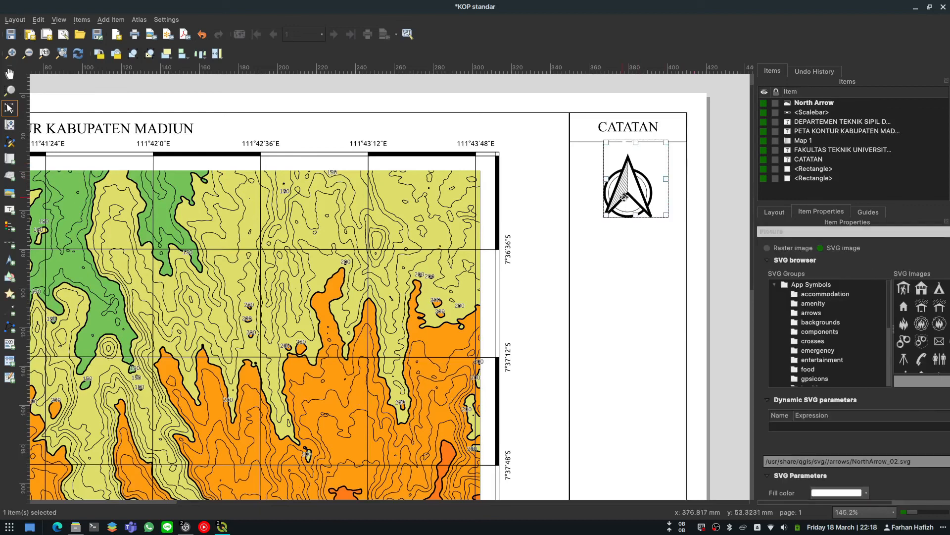
pyautogui.click(716, 175)
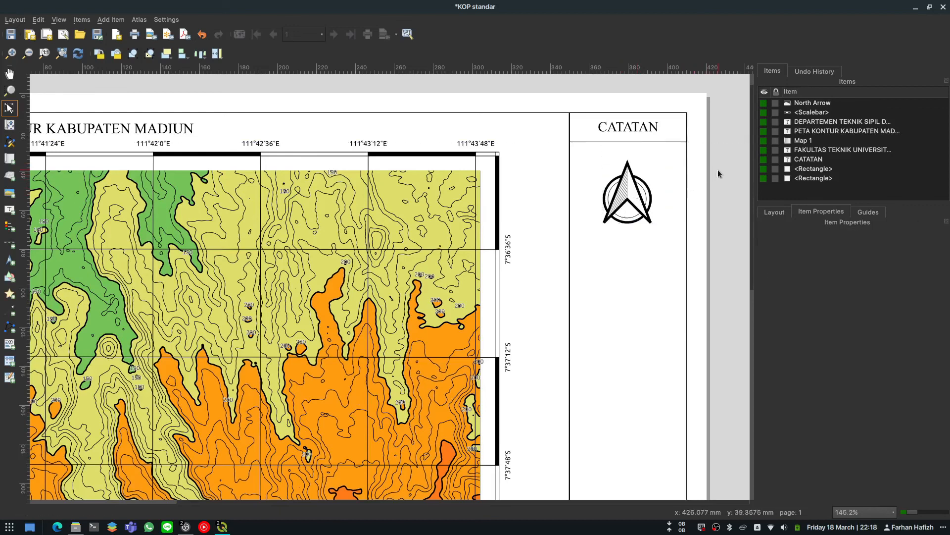
# Step: Add a legend below the north arrow at X 358,280 and Y 81,593 mm
pyautogui.click(10, 227)
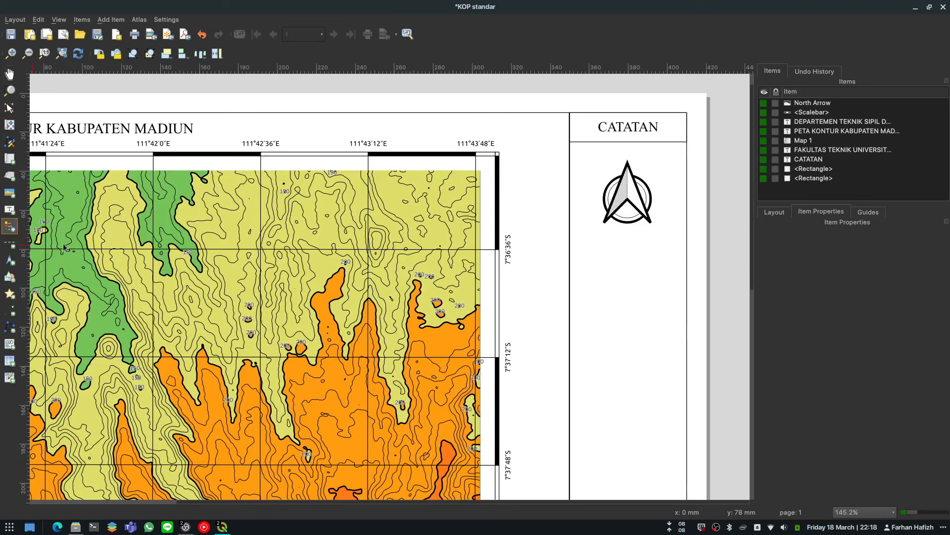
pyautogui.click(582, 257)
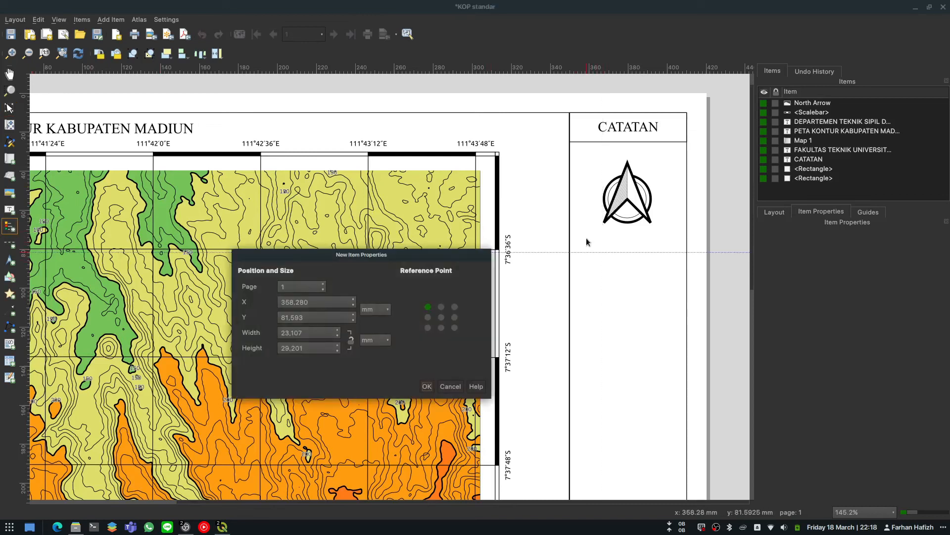
pyautogui.click(427, 386)
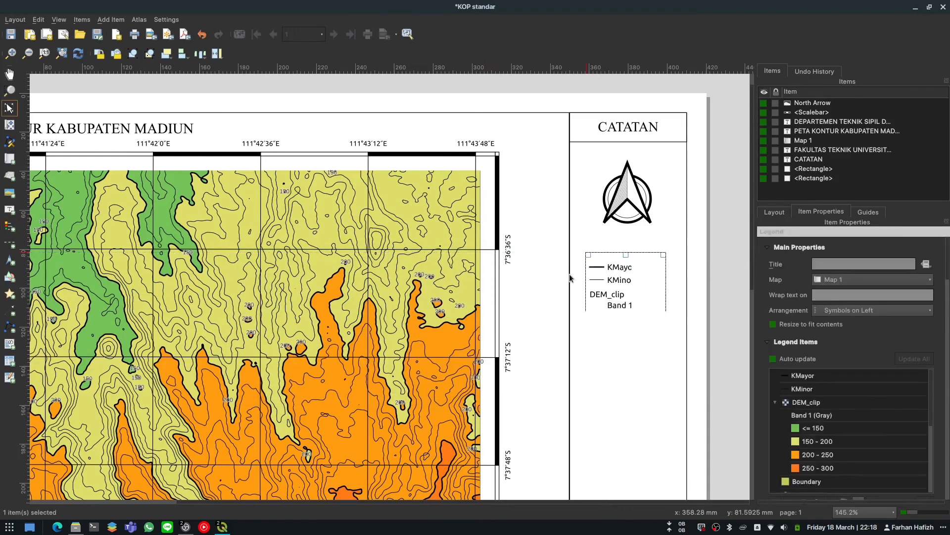
pyautogui.scroll(-2, 590, 232)
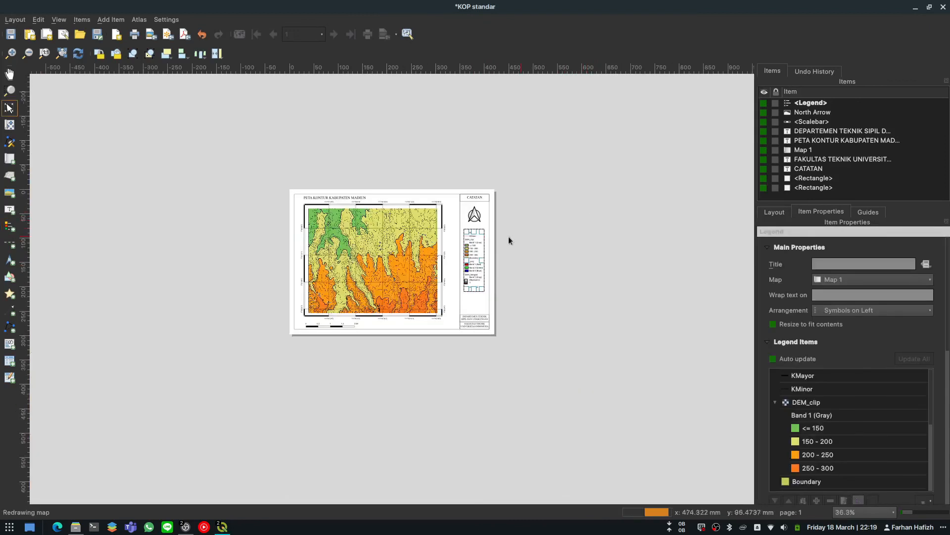
pyautogui.scroll(2, 509, 236)
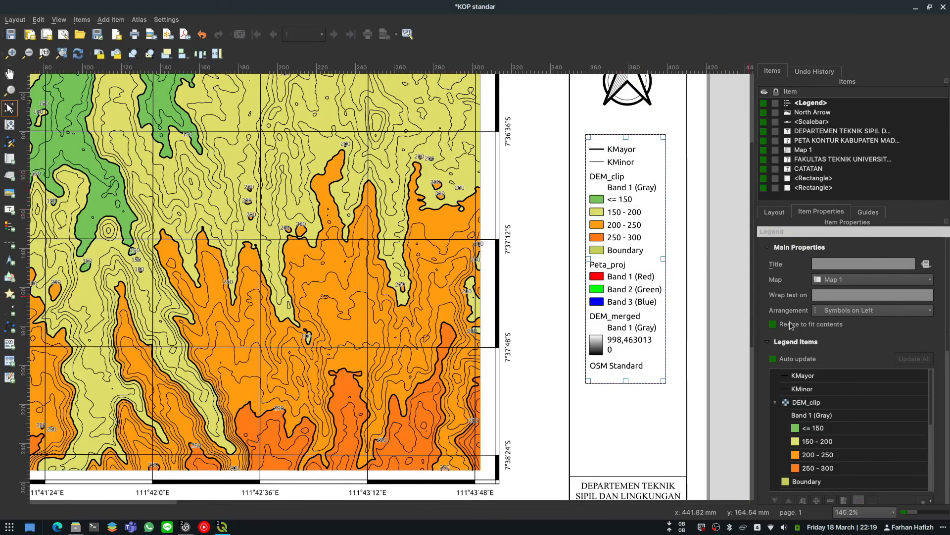
# Step: Turn off automatic updating of the legend items
pyautogui.scroll(-2, 790, 310)
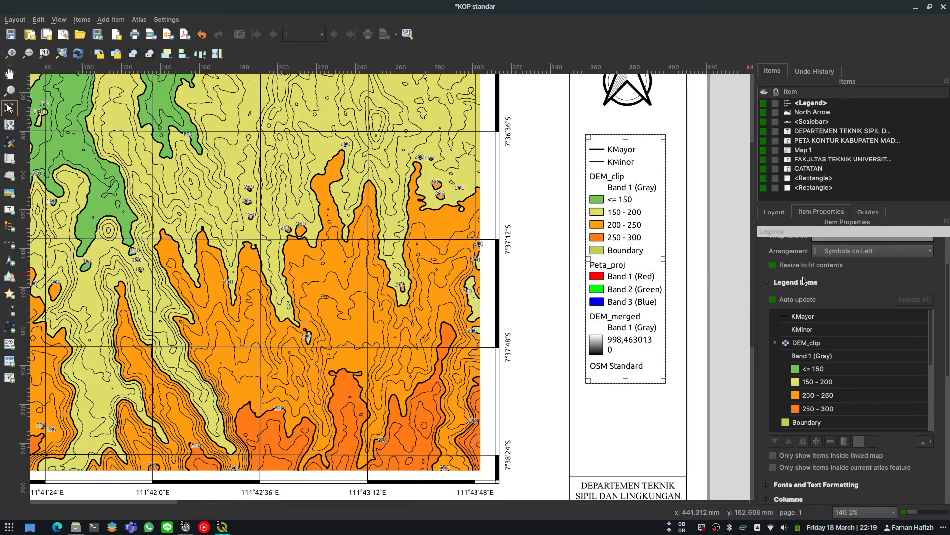
pyautogui.scroll(-2, 803, 277)
pyautogui.scroll(1, 803, 277)
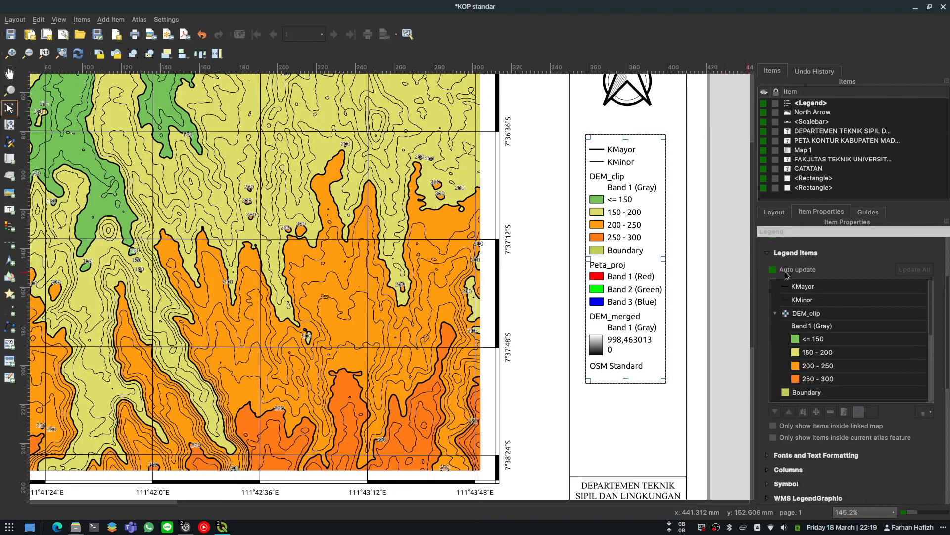
pyautogui.click(787, 273)
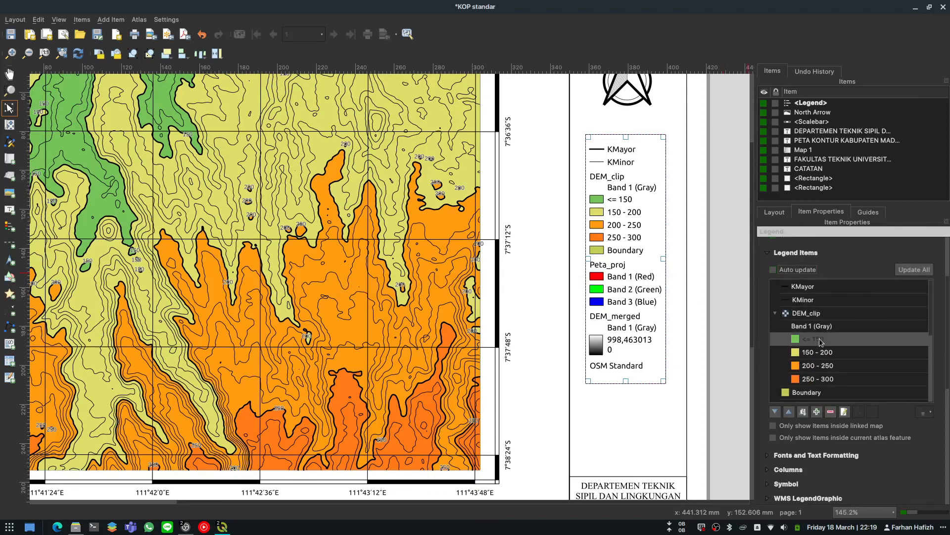
# Step: Remove OSM Standard, DEM_merged, Peta_proj, Boundary and DEM_clip's Band 1 (Gray) entry from the legend items
pyautogui.scroll(-5, 820, 341)
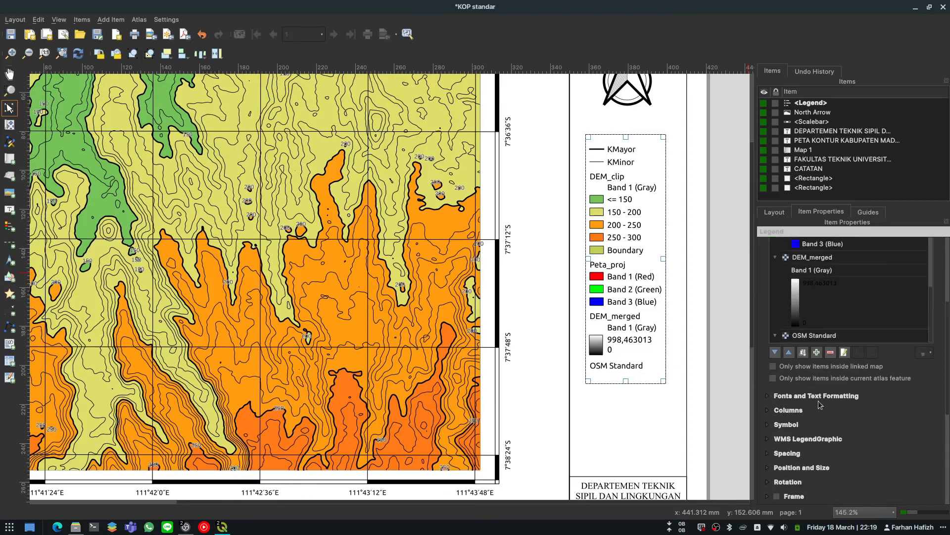
pyautogui.scroll(1, 824, 430)
pyautogui.scroll(1, 824, 430)
pyautogui.click(804, 396)
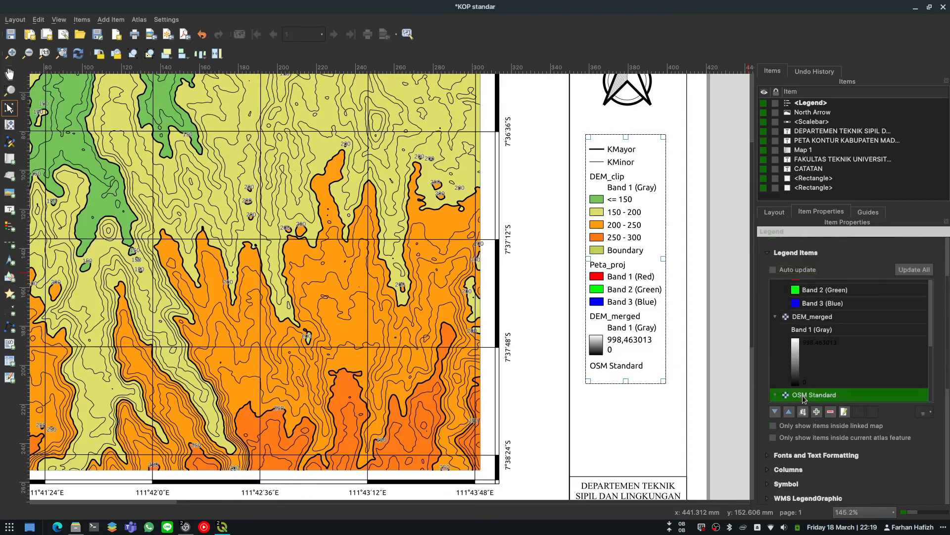
pyautogui.click(829, 412)
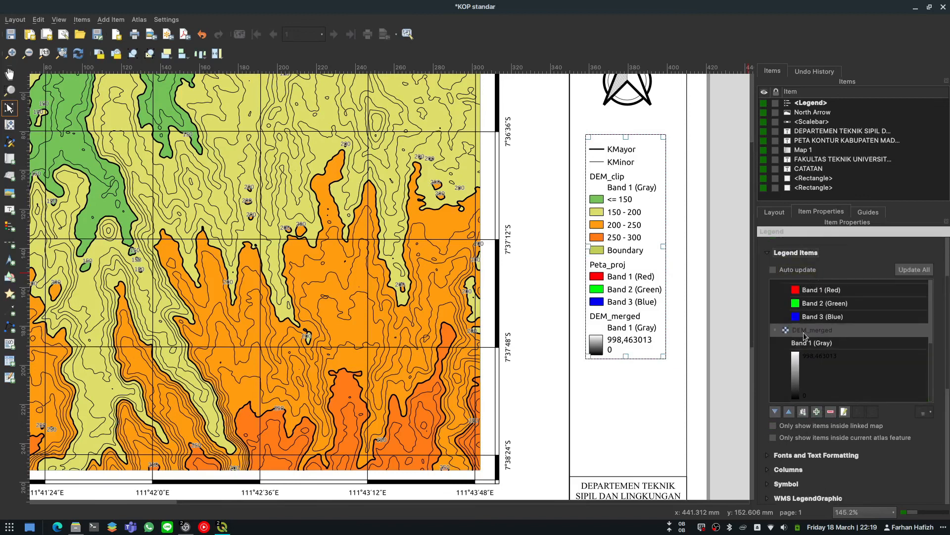
pyautogui.click(831, 412)
pyautogui.scroll(-3, 807, 362)
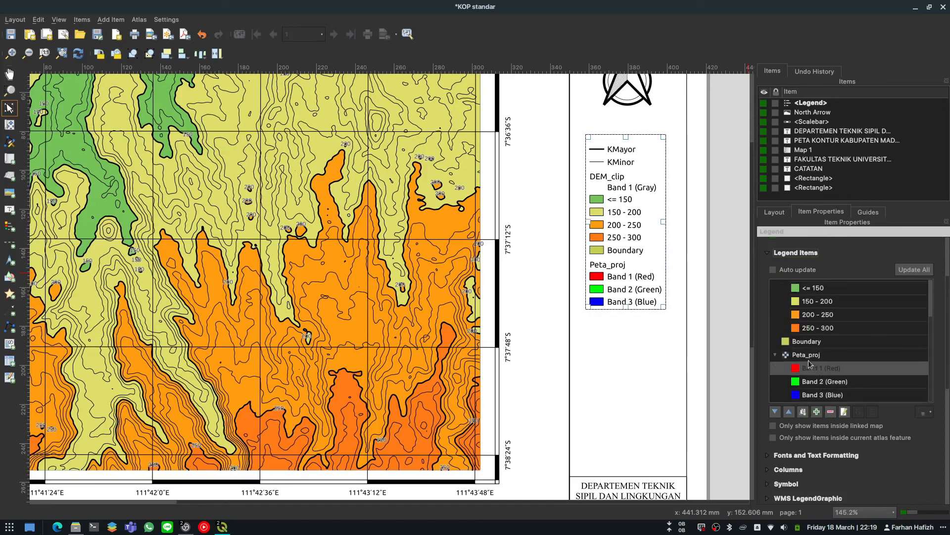
pyautogui.click(830, 412)
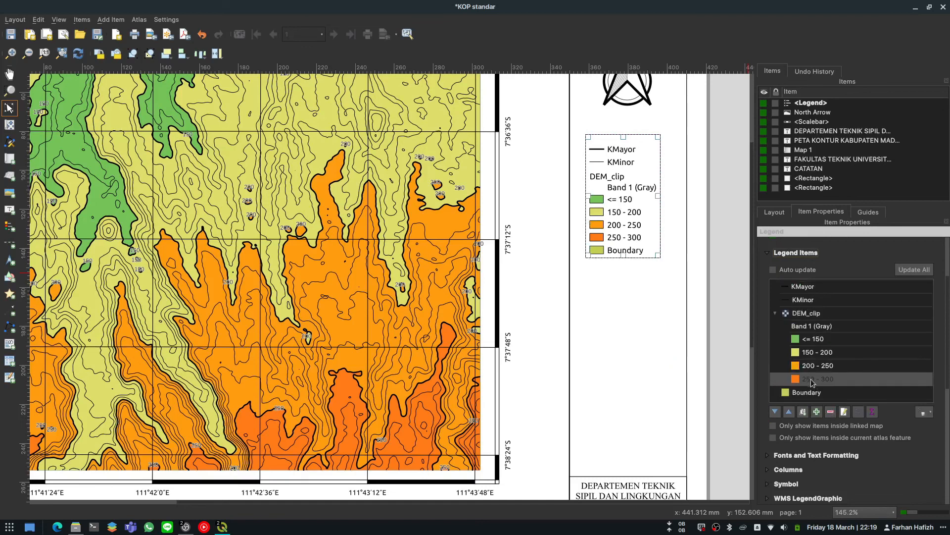
pyautogui.click(830, 413)
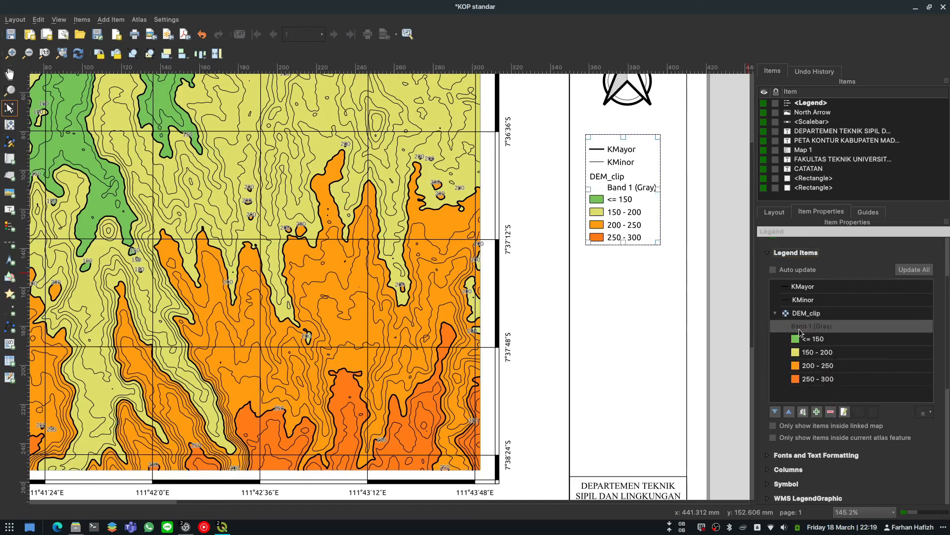
pyautogui.click(830, 412)
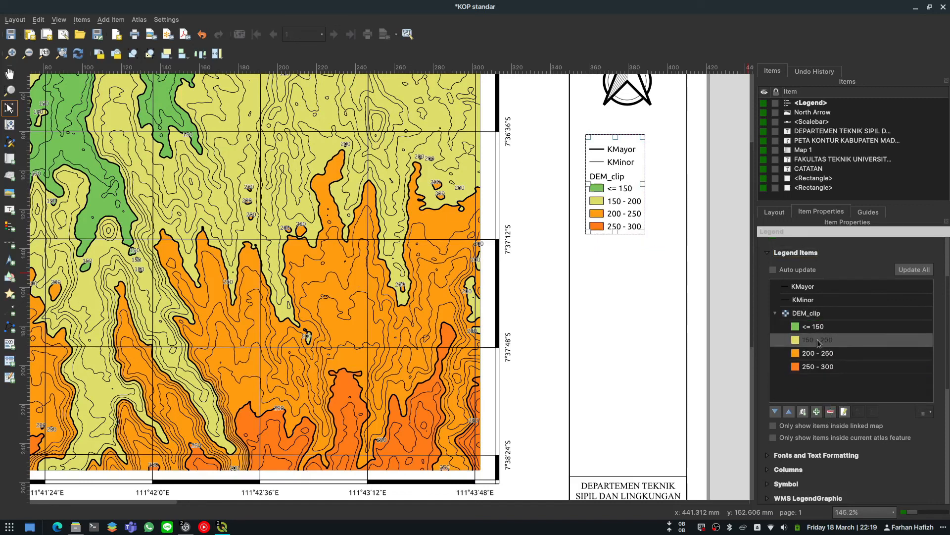
# Step: Relabel the DEM_clip legend entry as "Elevasi (mdpl)" with a blank line above the text
pyautogui.click(810, 316)
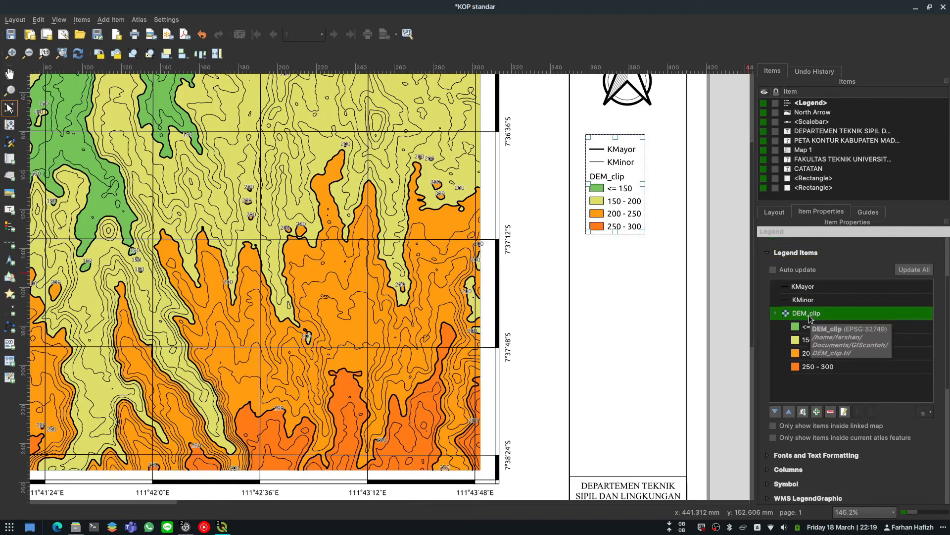
pyautogui.doubleClick(809, 315)
pyautogui.doubleClick(765, 272)
pyautogui.write('E')
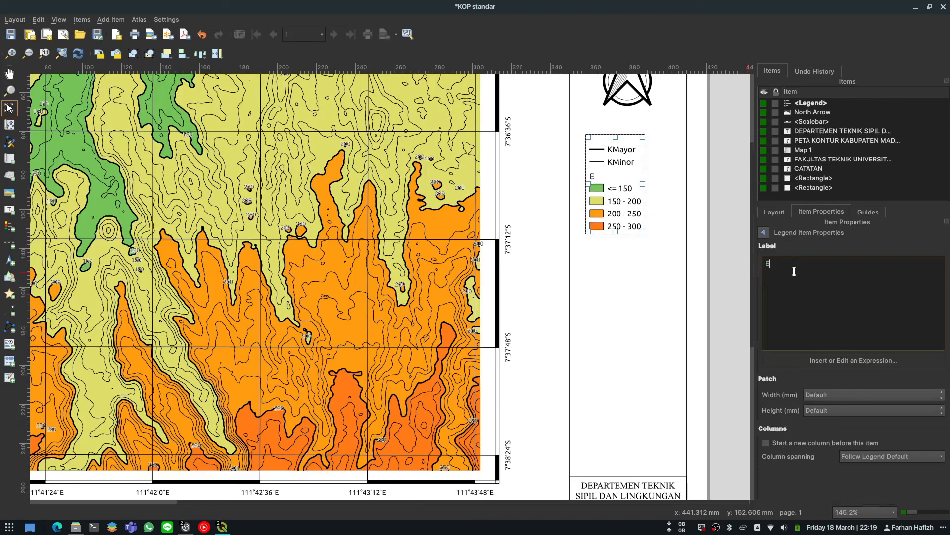
pyautogui.write('levasi (mdpl)')
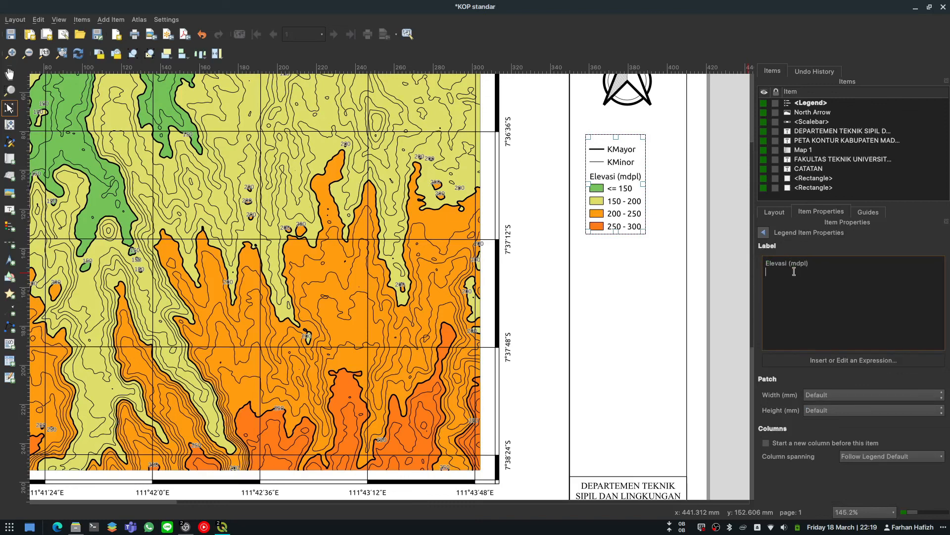
pyautogui.press('BackSpace')
pyautogui.press('Return')
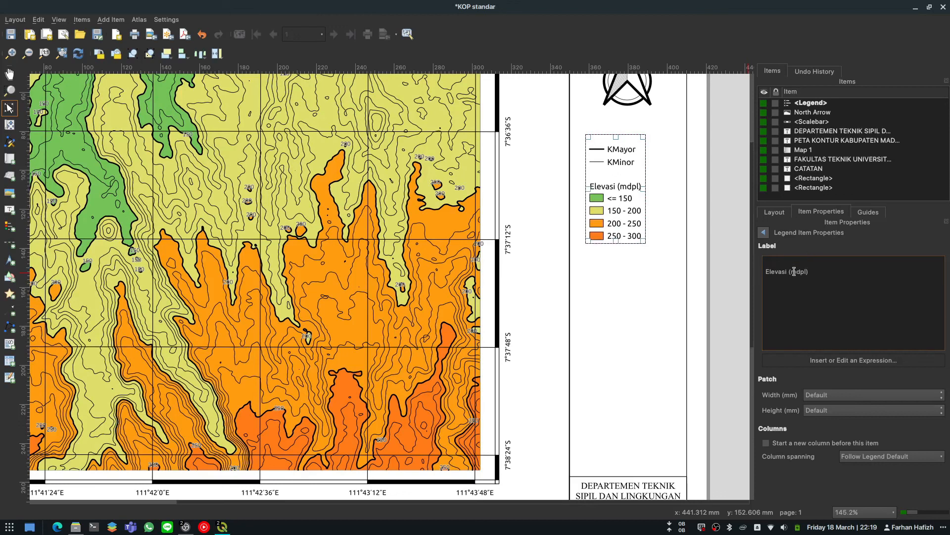
pyautogui.click(764, 233)
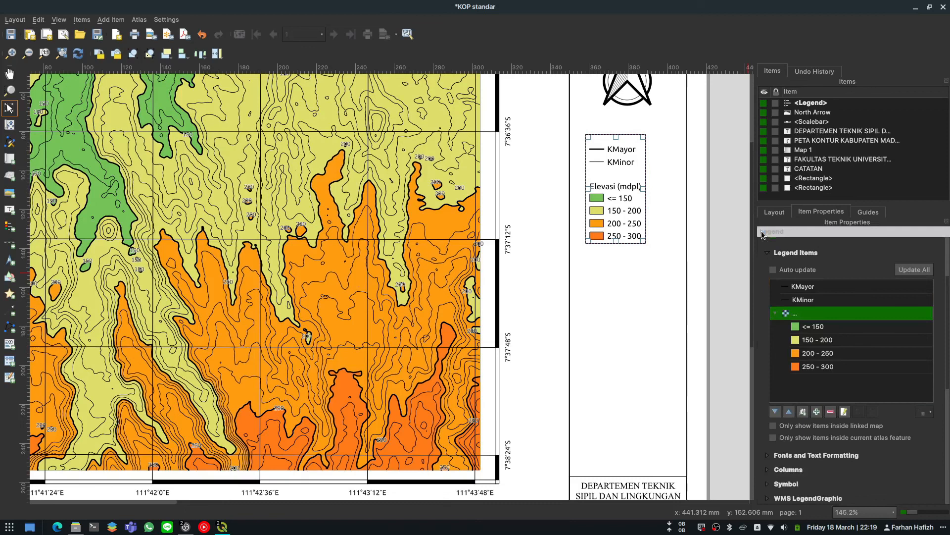
pyautogui.click(817, 330)
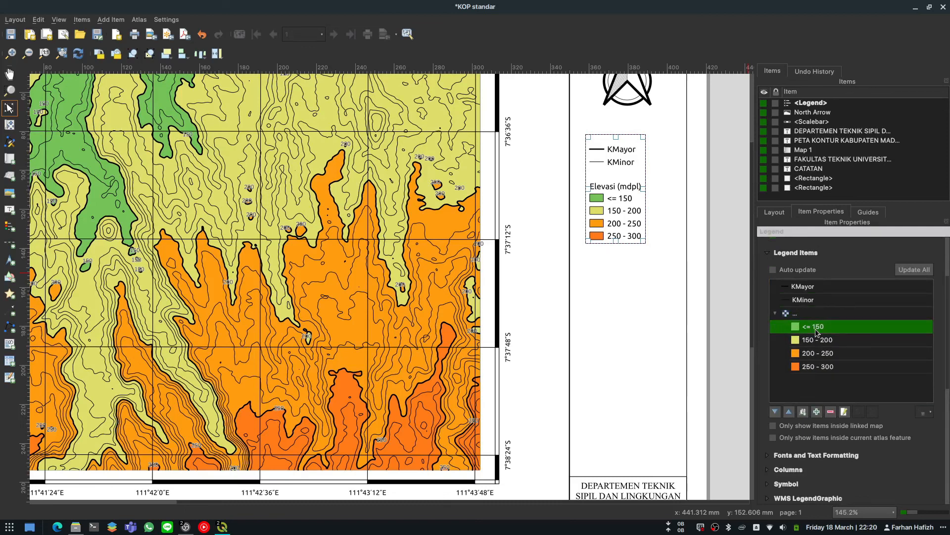
pyautogui.doubleClick(817, 331)
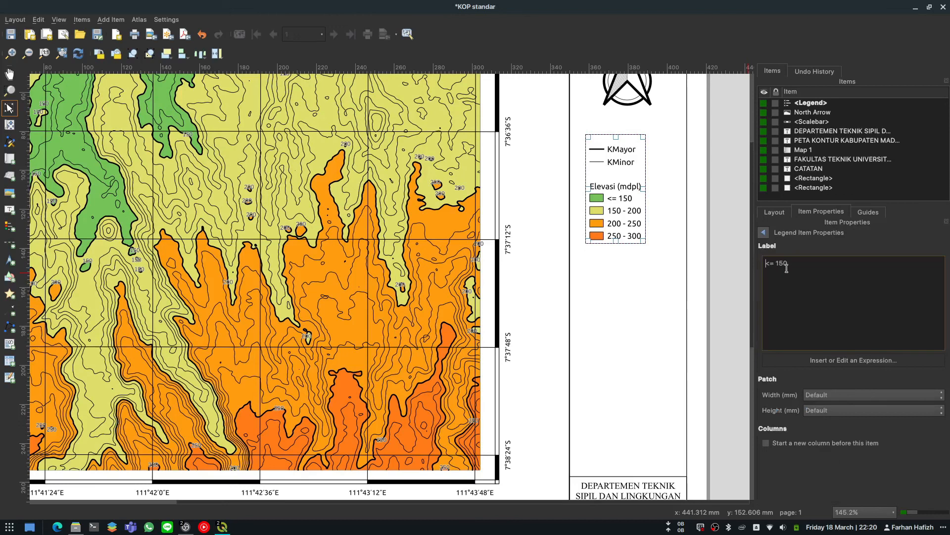
pyautogui.click(762, 233)
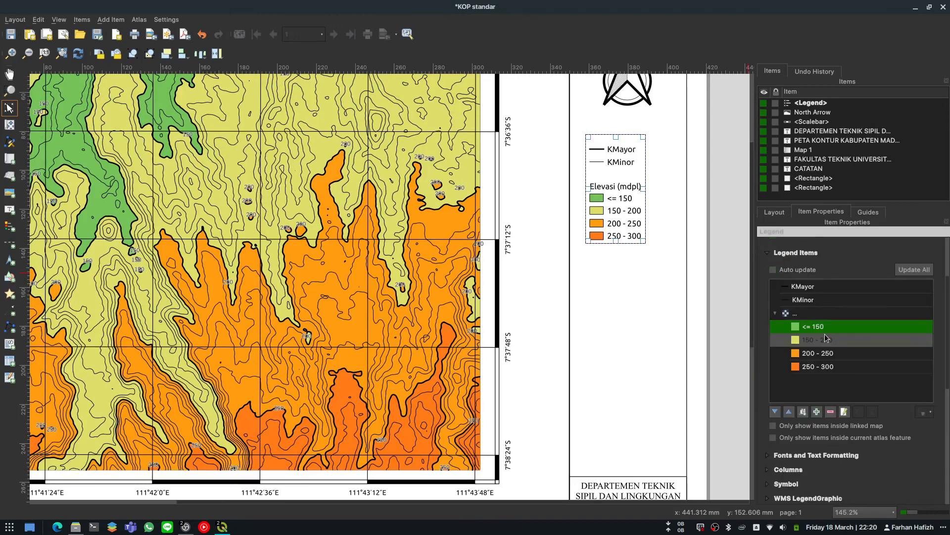
# Step: Relabel the KMayor legend entry as "Kontur Mayor" and return to the legend's properties
pyautogui.doubleClick(811, 286)
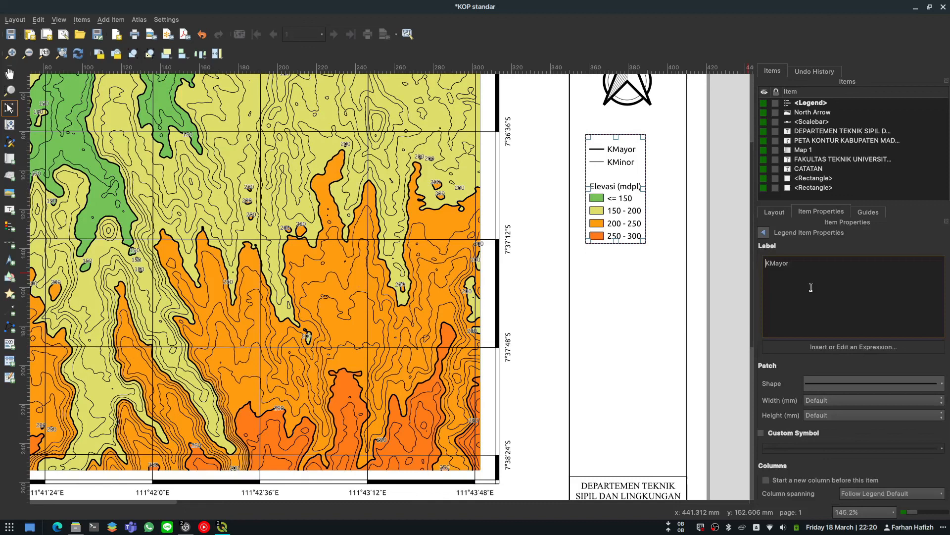
pyautogui.hotkey('ctrl', 'a')
pyautogui.write('KOntur')
pyautogui.hotkey('ctrl', 'a')
pyautogui.write('Kontur Mayor')
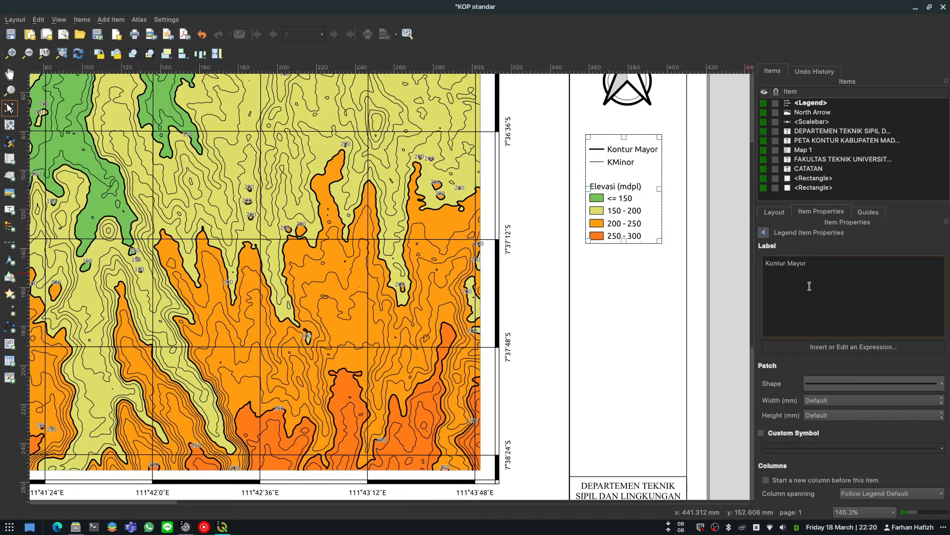
pyautogui.click(764, 232)
# Step: Relabel the KMinor legend entry as "Kontur Minor" and return to the legend's properties
pyautogui.doubleClick(812, 300)
pyautogui.hotkey('ctrl', 'a')
pyautogui.write('KOn')
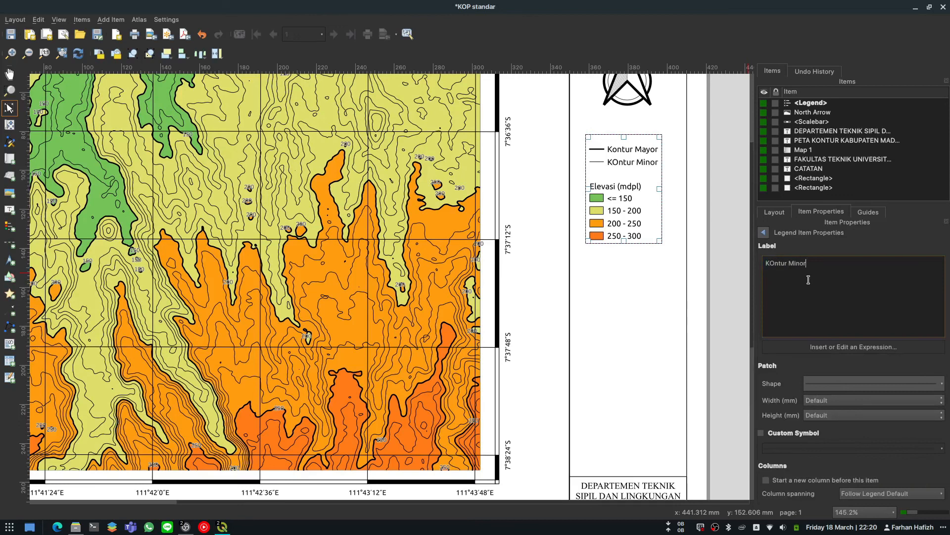
pyautogui.press('Delete')
pyautogui.write('o')
pyautogui.click(765, 231)
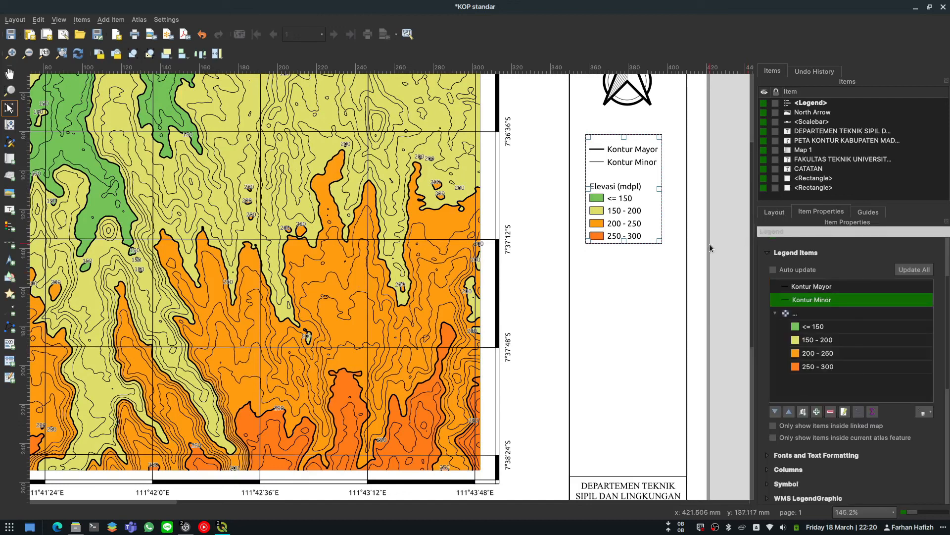
# Step: Deselect the legend and save the project from the layout
pyautogui.click(724, 250)
pyautogui.scroll(-2, 724, 250)
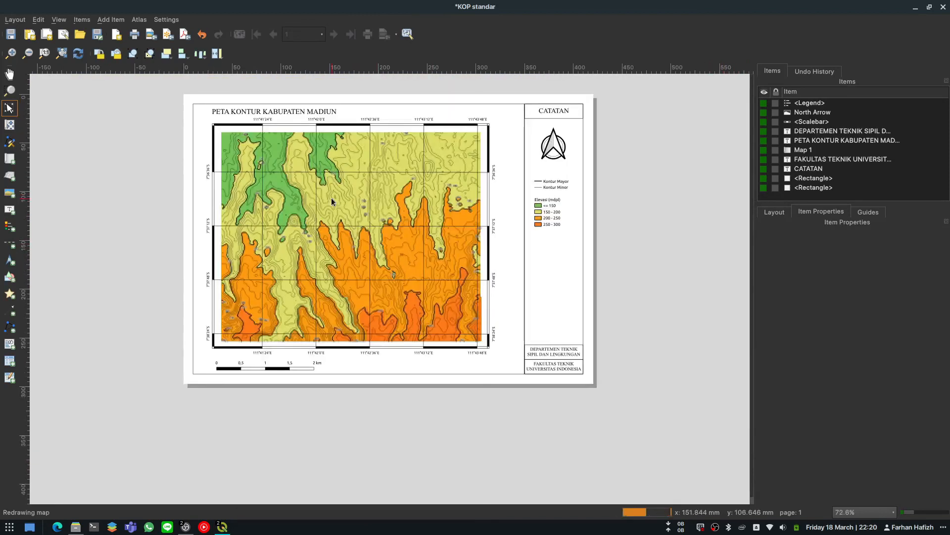
pyautogui.hotkey('ctrl', 's')
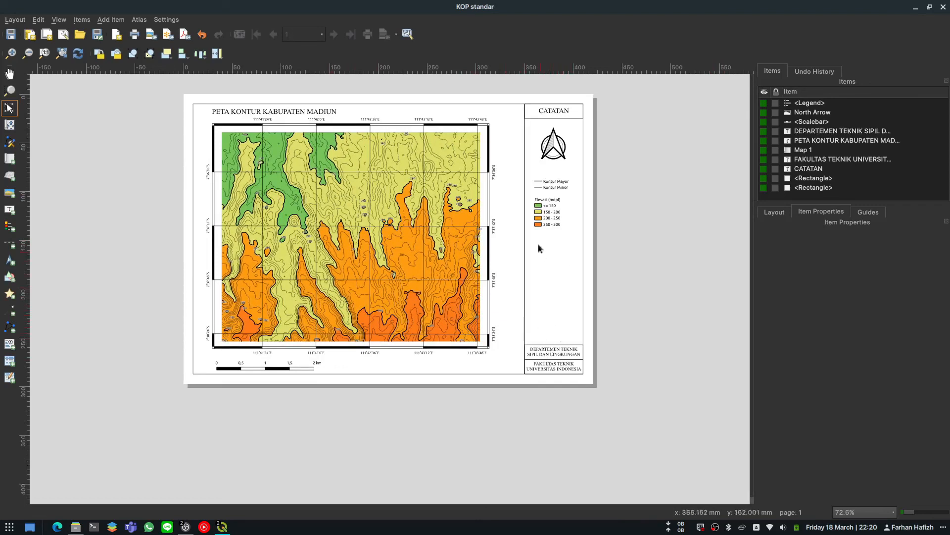
# Step: Close the print layout, maximise the QGIS main window and save the project there
pyautogui.click(14, 21)
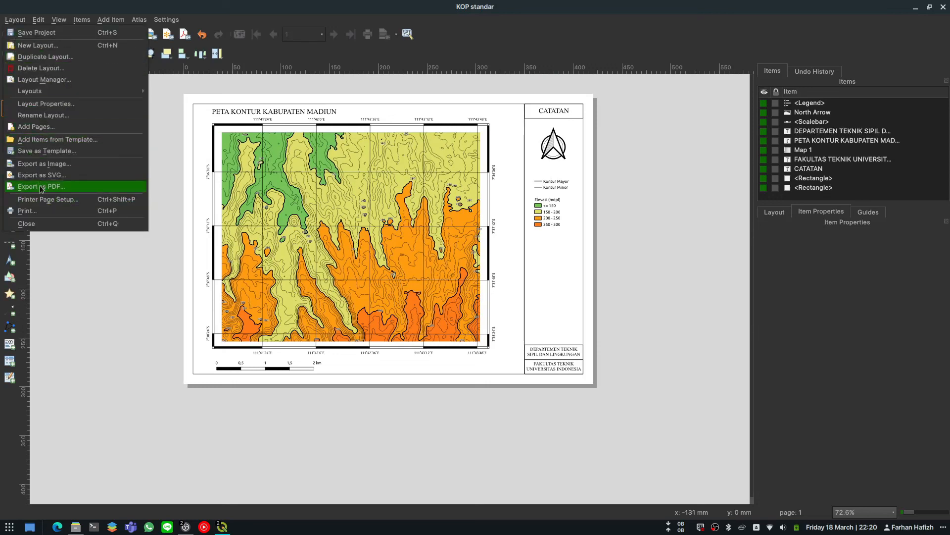
pyautogui.click(745, 41)
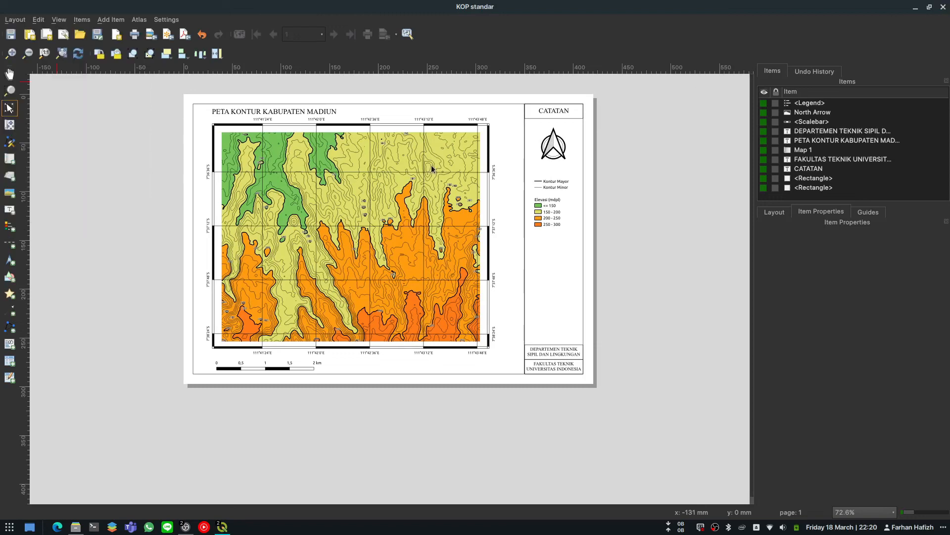
pyautogui.click(943, 7)
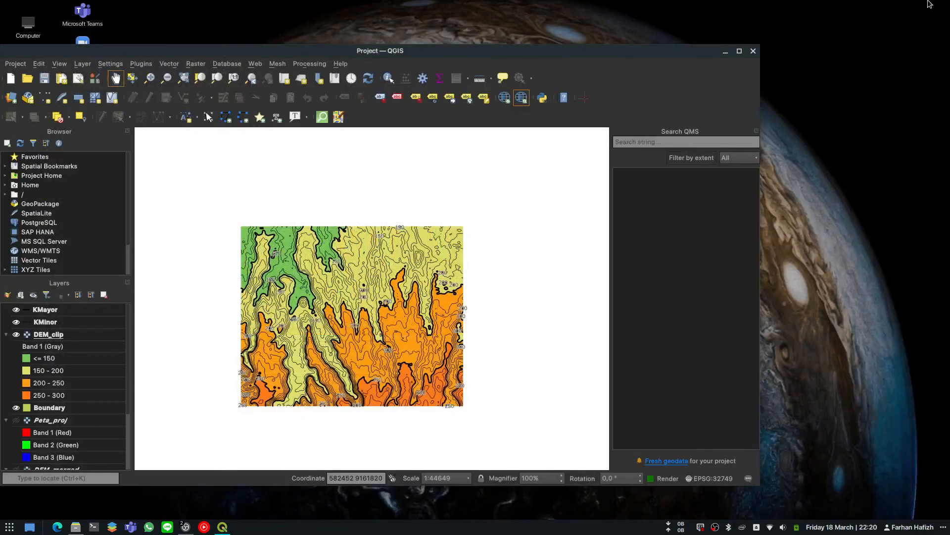
pyautogui.doubleClick(431, 53)
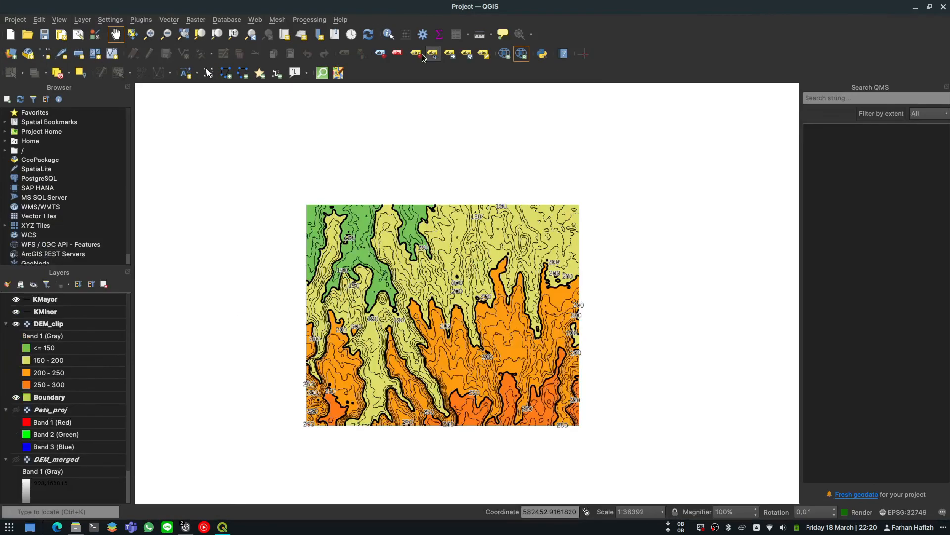
pyautogui.click(43, 40)
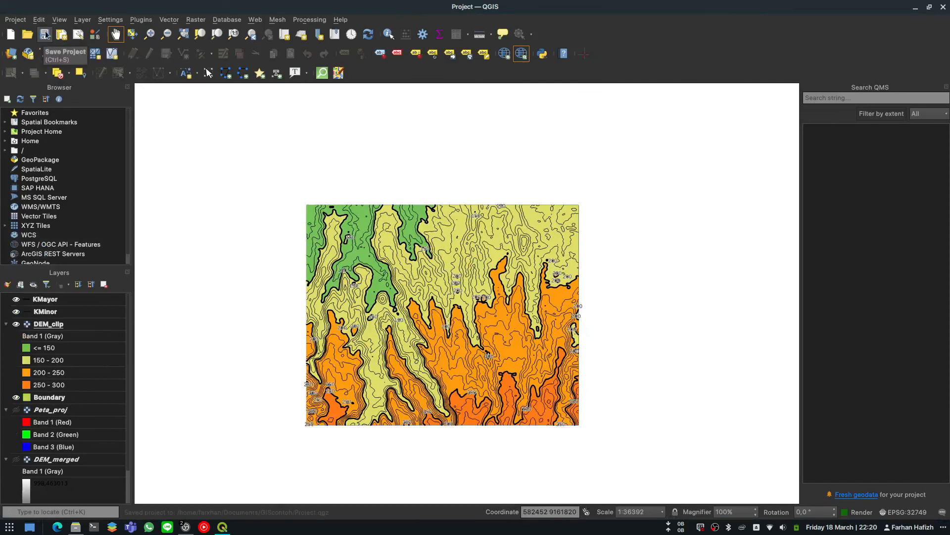
# Step: Reopen the saved "KOP standar" print layout from the project
pyautogui.scroll(1, 445, 286)
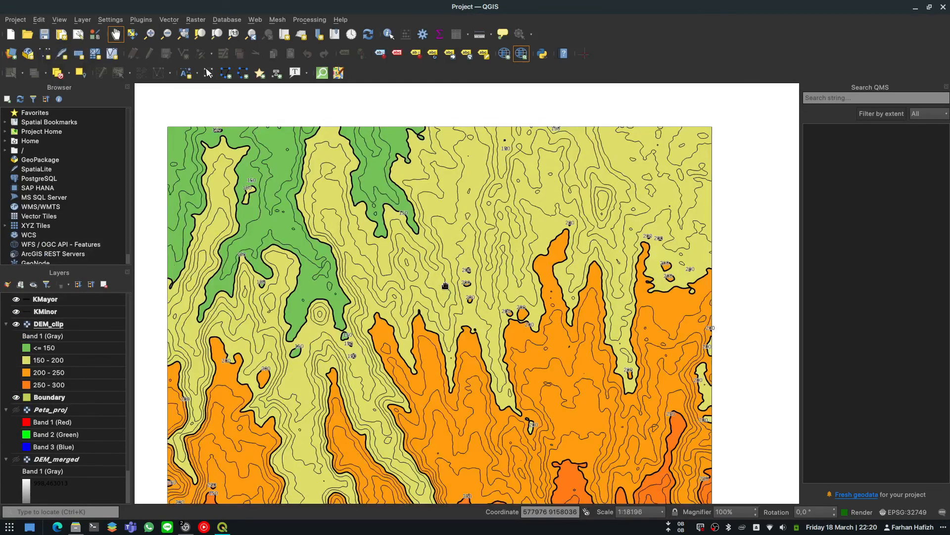
pyautogui.scroll(-1, 445, 286)
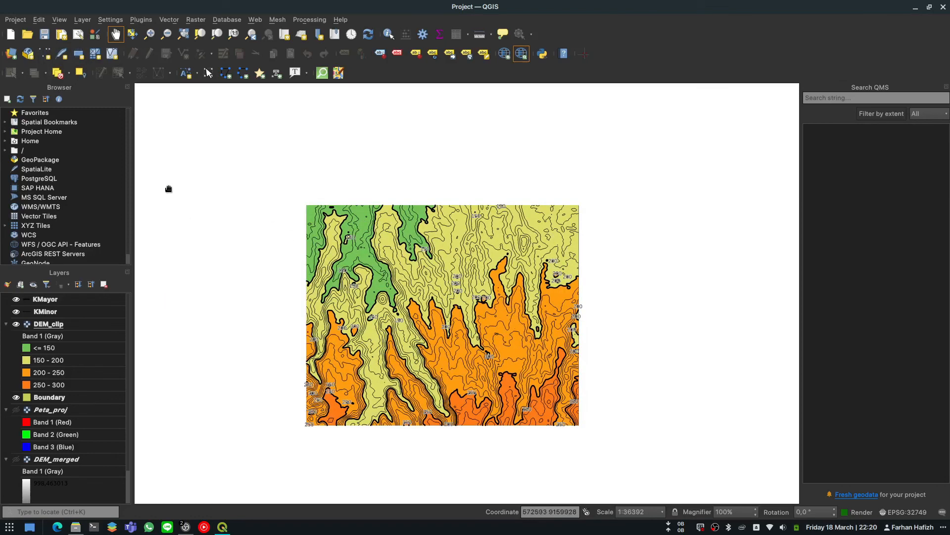
pyautogui.click(15, 21)
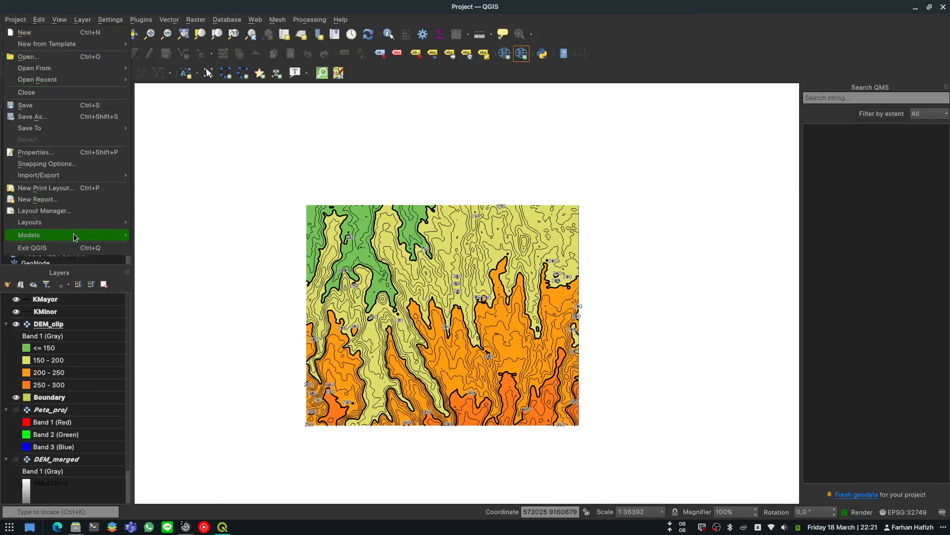
pyautogui.moveTo(73, 225)
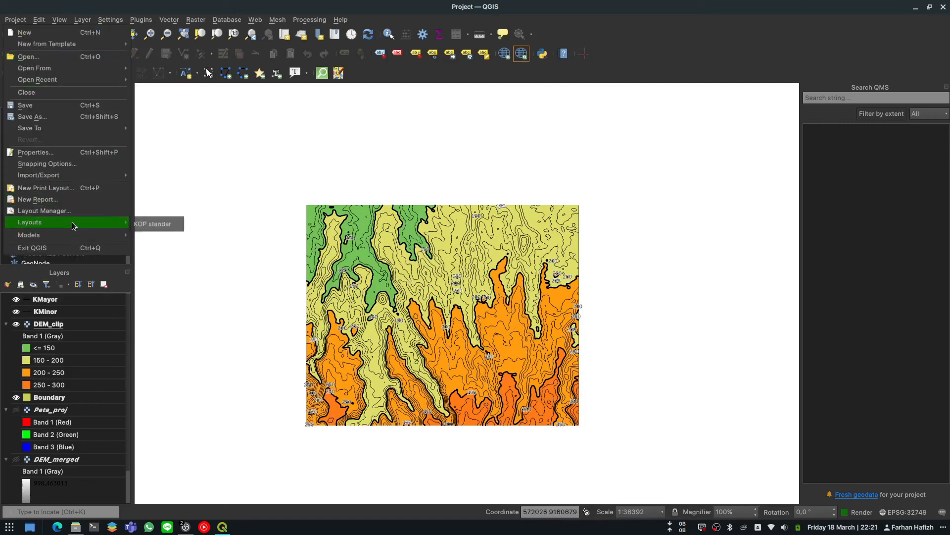
pyautogui.click(152, 224)
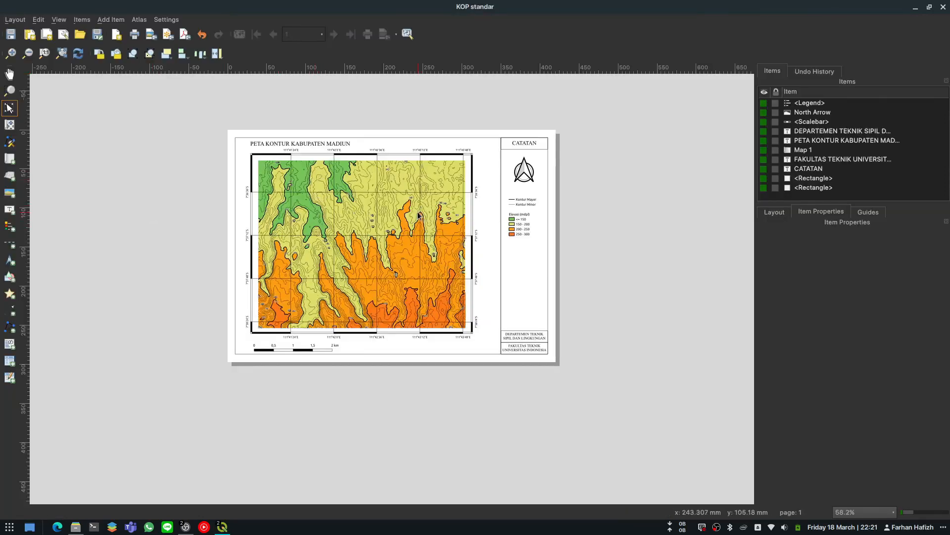
pyautogui.scroll(1, 416, 215)
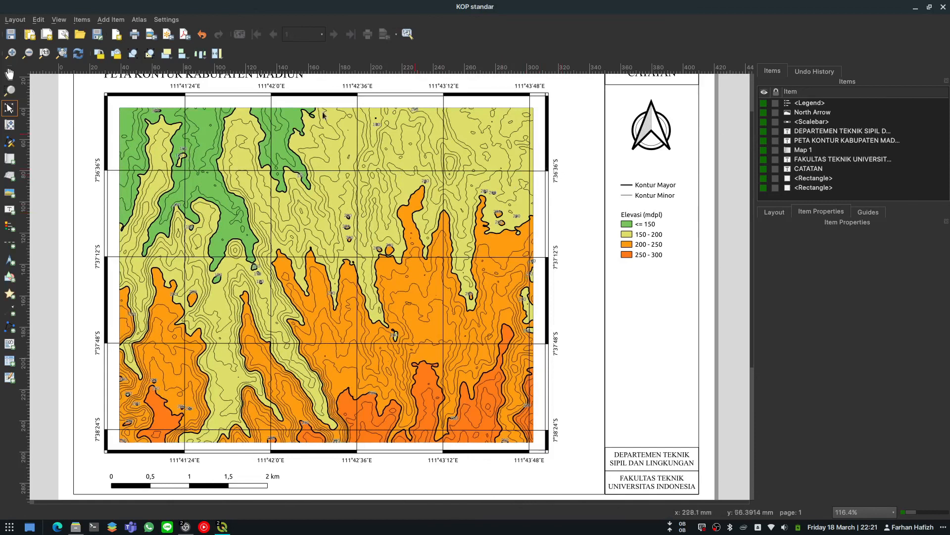
# Step: Export the layout as a PDF named Project.pdf in the Documents folder with the default PDF export options
pyautogui.click(15, 20)
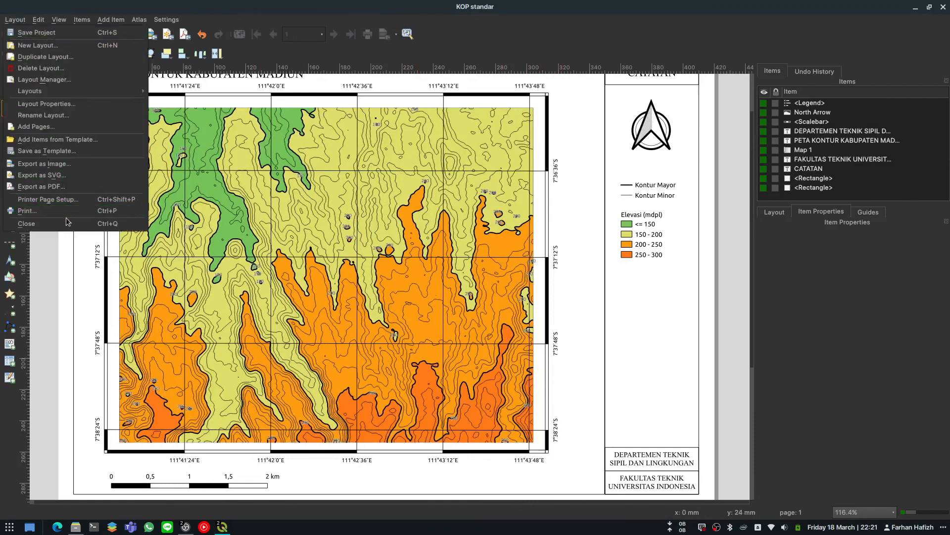
pyautogui.click(58, 188)
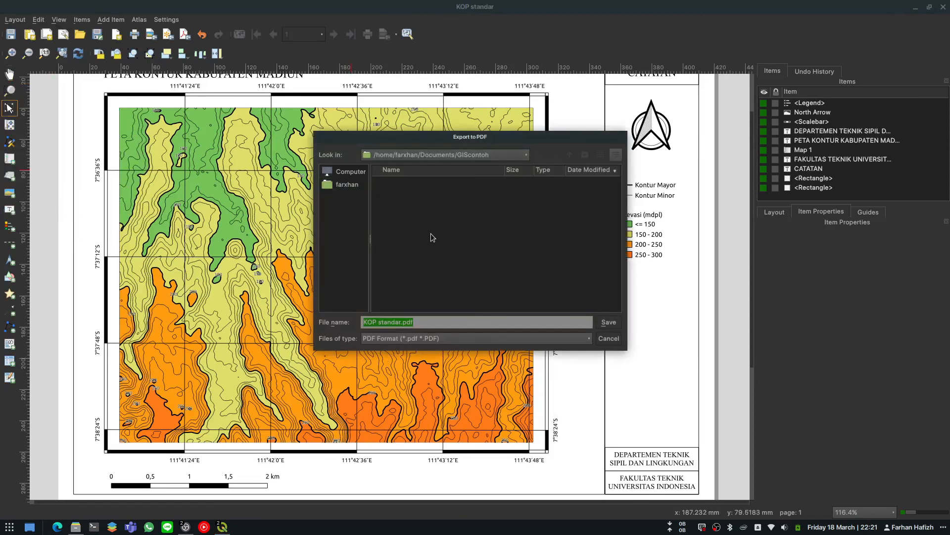
pyautogui.click(348, 187)
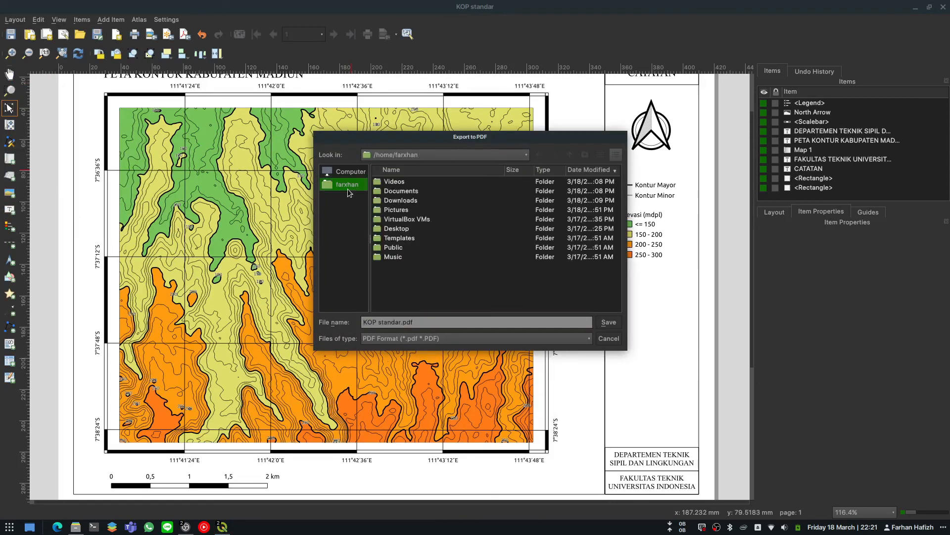
pyautogui.doubleClick(400, 191)
pyautogui.click(422, 324)
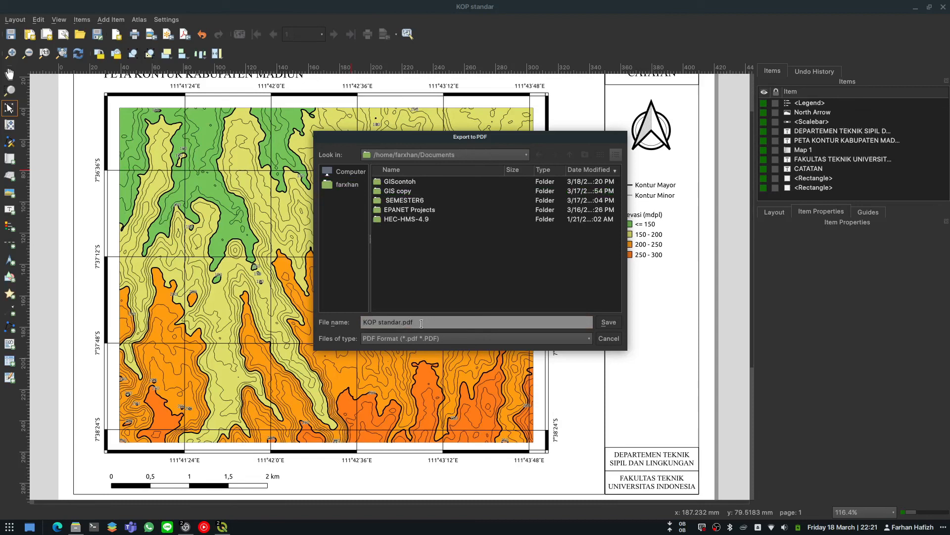
pyautogui.hotkey('ctrl', 'a')
pyautogui.write('P')
pyautogui.press('Return')
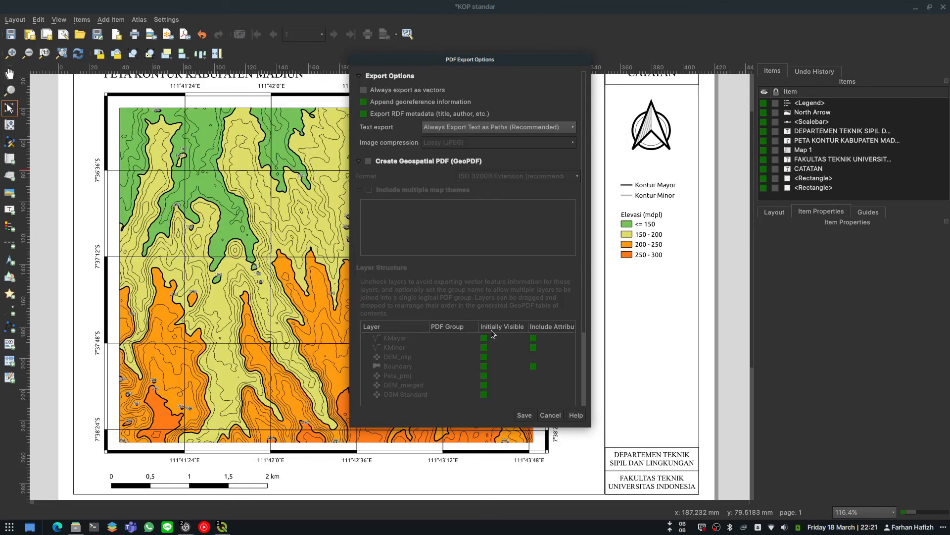
pyautogui.click(525, 415)
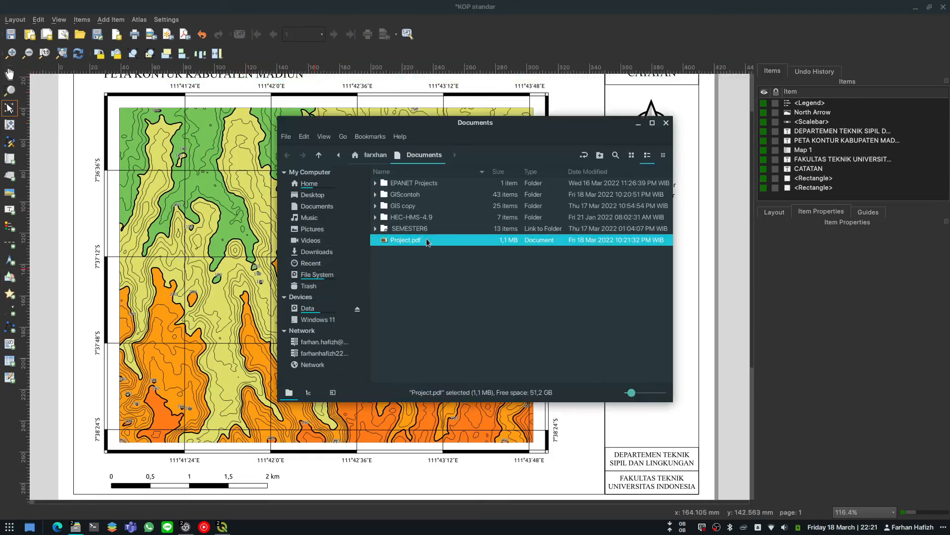
# Step: Open the exported Project.pdf in the PDF viewer, maximise it, hide the page thumbnails and fit the whole page in view
pyautogui.doubleClick(427, 241)
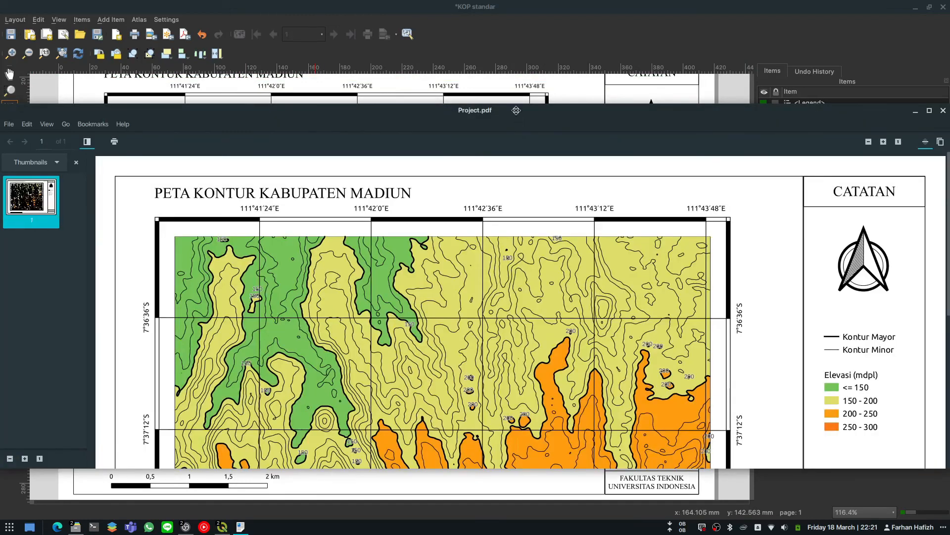
pyautogui.doubleClick(517, 111)
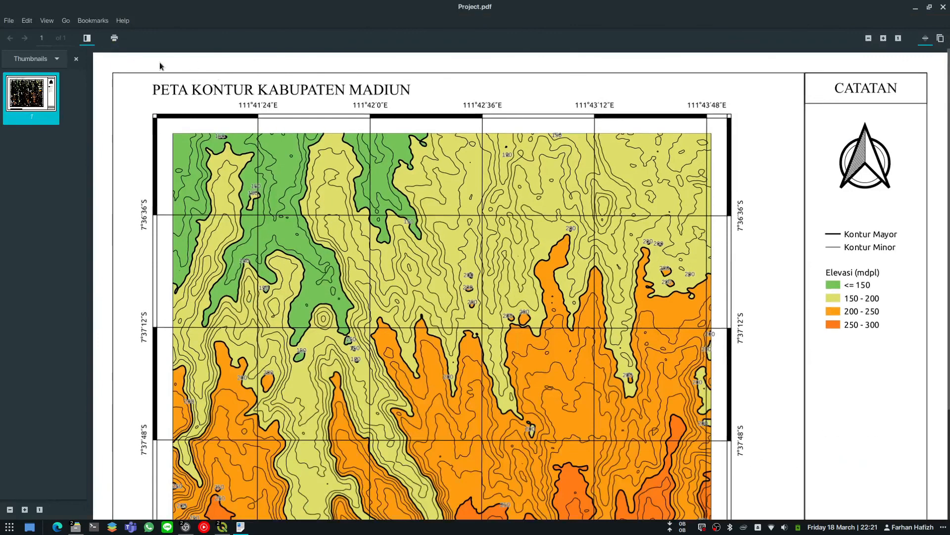
pyautogui.click(88, 38)
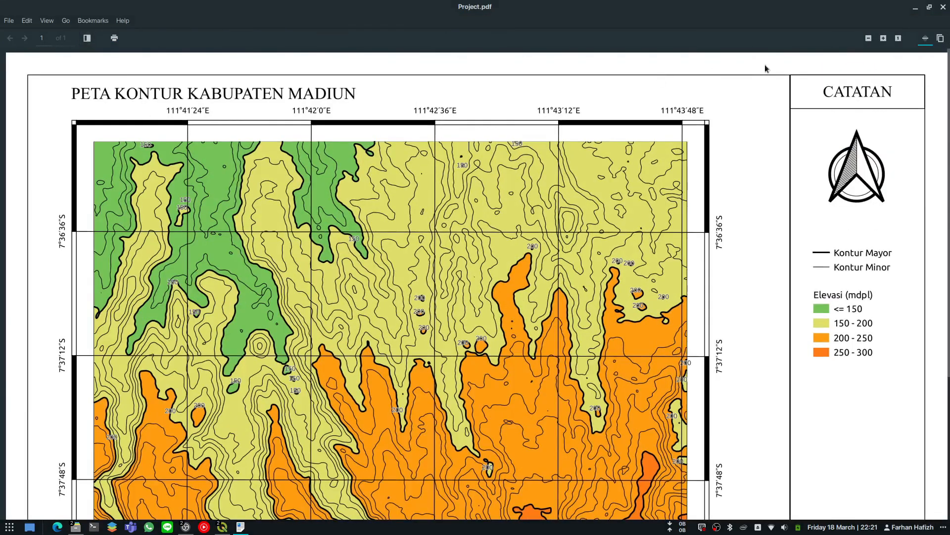
pyautogui.click(899, 38)
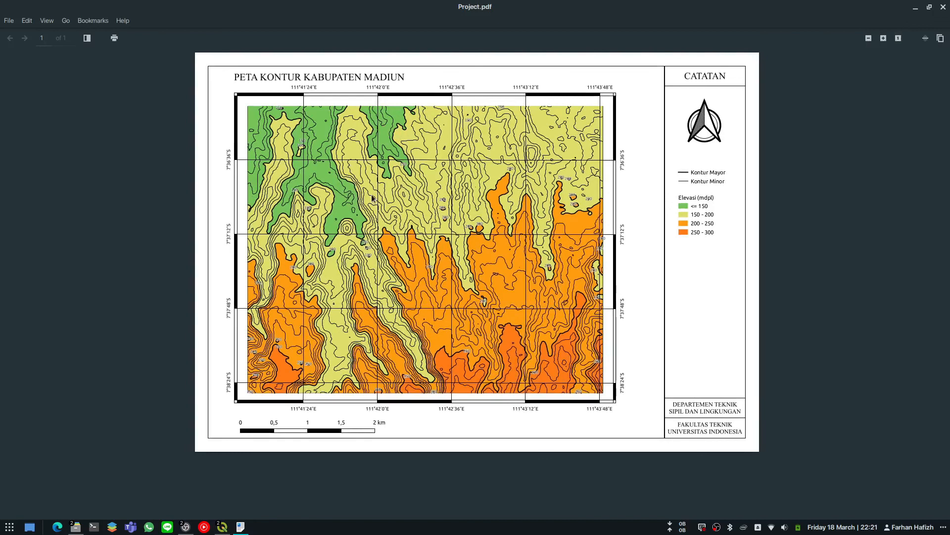
# Step: Examine the contour lines, elevation labels, coordinate grid, scale bar and legend in the PDF up close, and return to the whole-page view
pyautogui.click(884, 38)
pyautogui.click(884, 38)
pyautogui.click(884, 38)
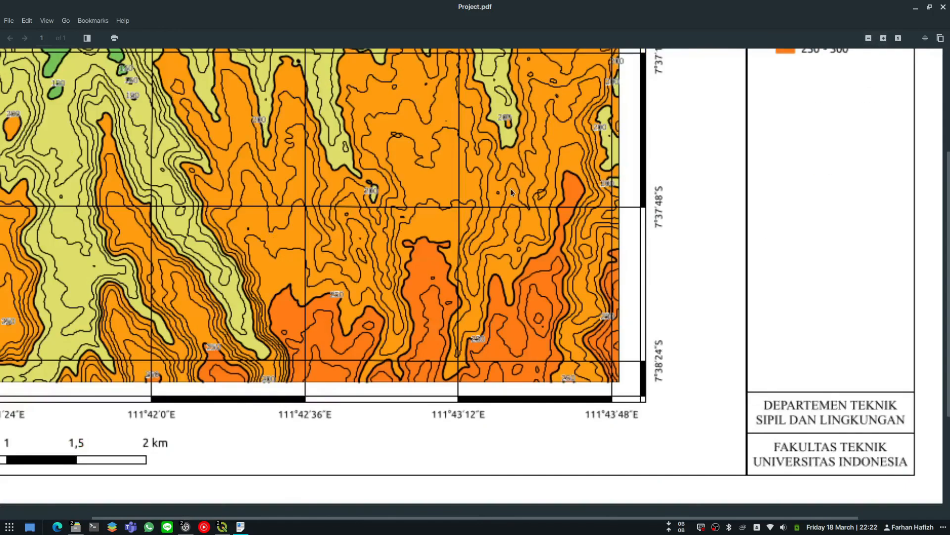
pyautogui.scroll(5, 512, 192)
pyautogui.hscroll(-2, 512, 192)
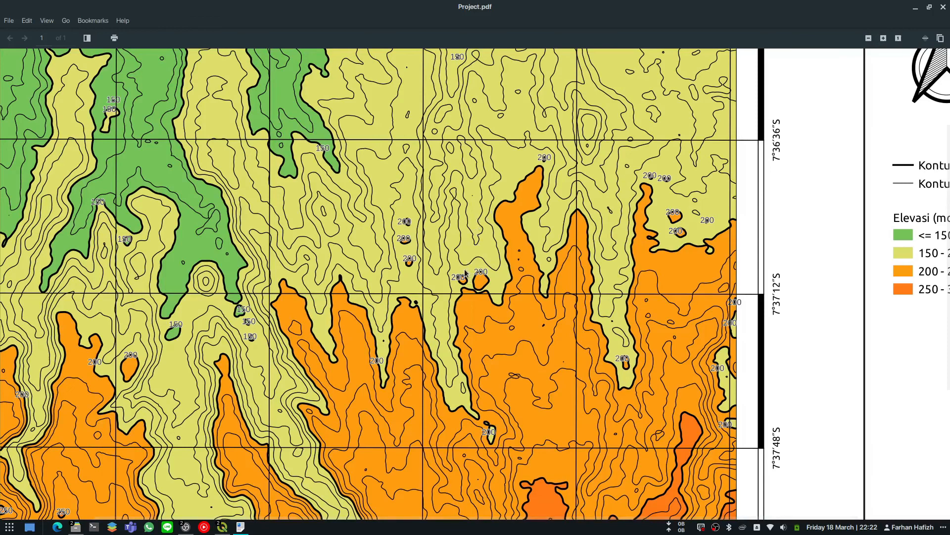
pyautogui.scroll(1, 405, 239)
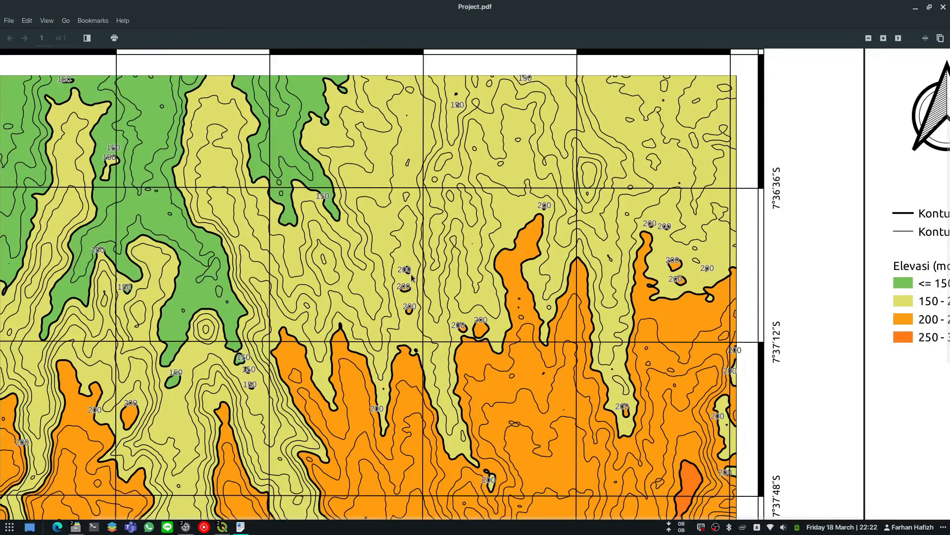
pyautogui.scroll(1, 555, 224)
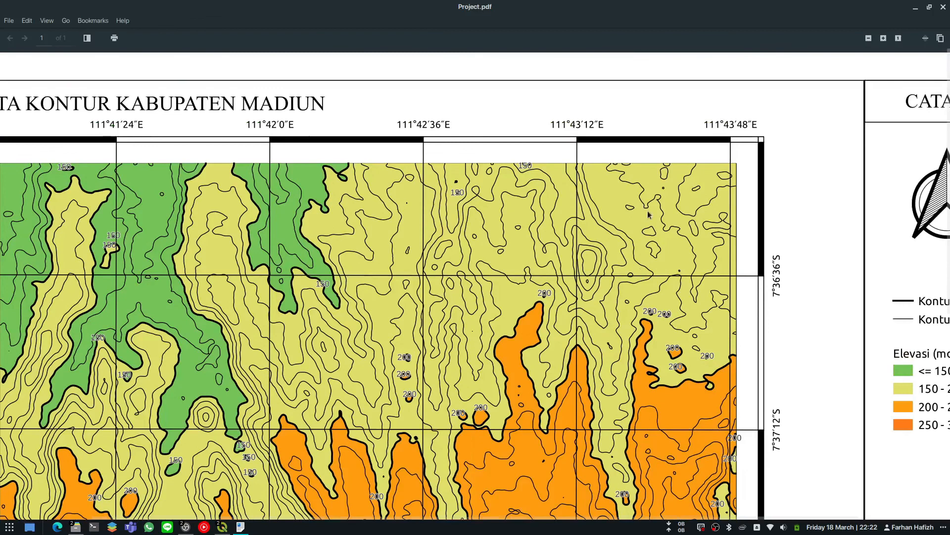
pyautogui.scroll(-7, 512, 187)
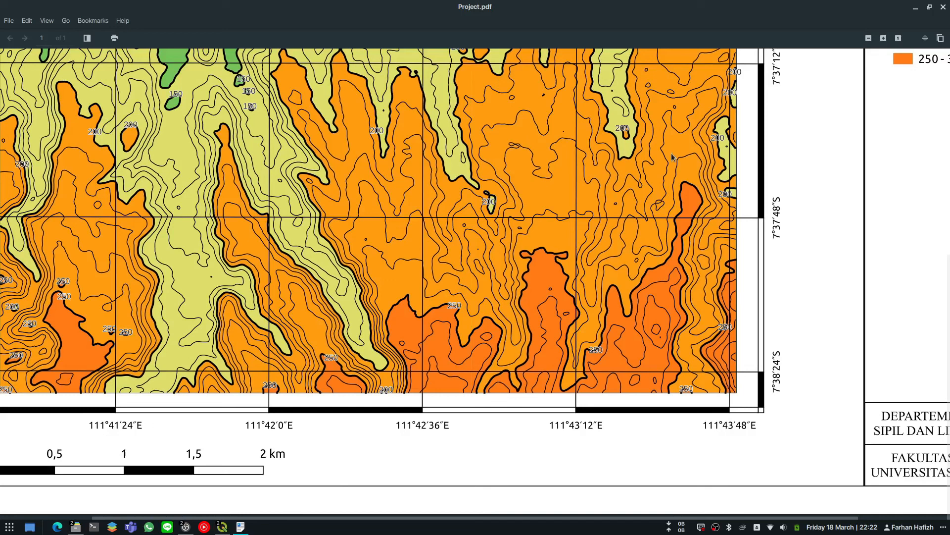
pyautogui.click(899, 38)
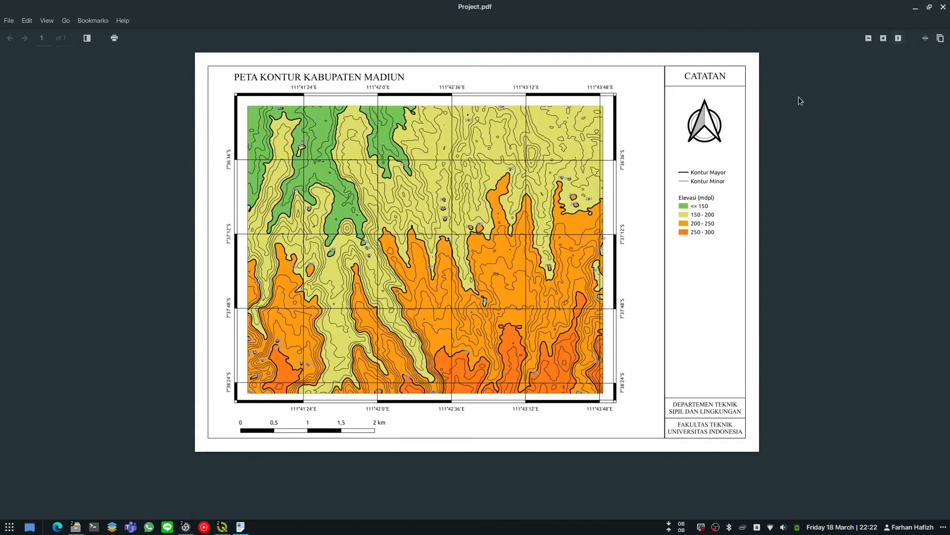